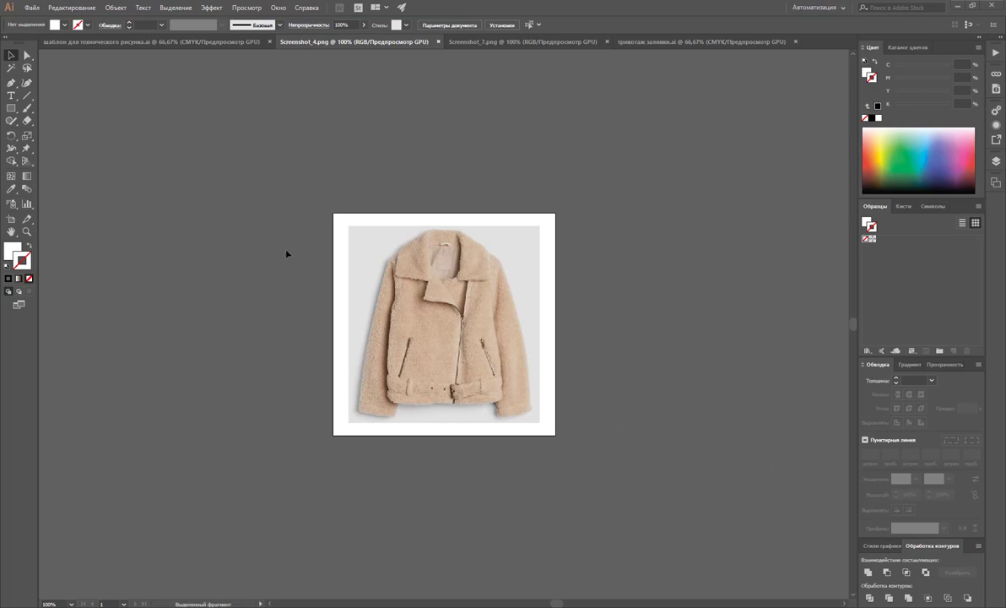
Magnify the Screenshot_4.png jacket photo to 300% to inspect the collar, then switch to Screenshot_7.png
{"action": "left_click", "coordinate": [27, 231]}
{"action": "left_click", "coordinate": [405, 330]}
{"action": "left_click", "coordinate": [515, 304]}
{"action": "scroll", "coordinate": [291, 286], "scroll_direction": "up", "scroll_amount": 1}
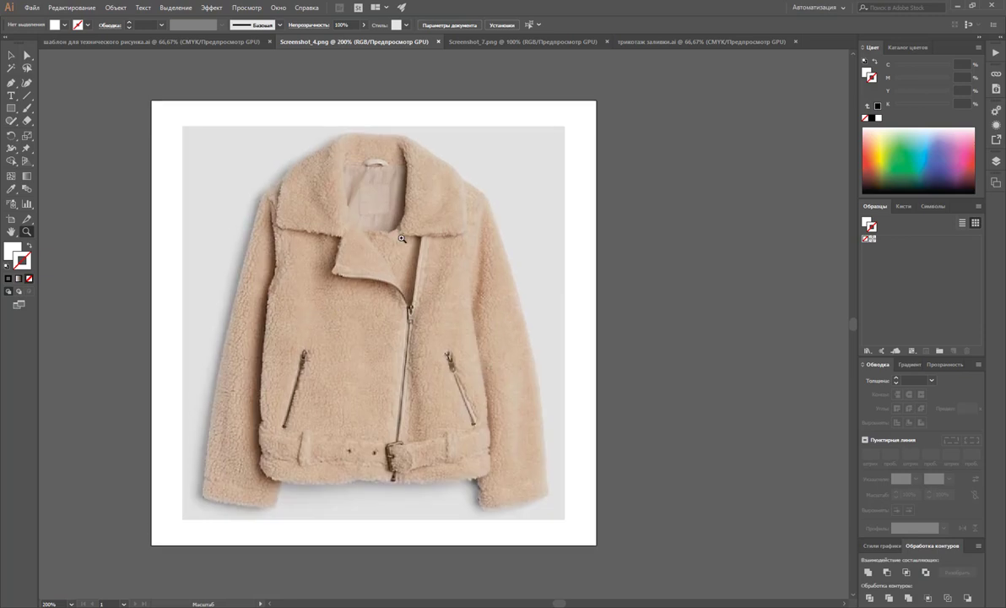
{"action": "left_click", "coordinate": [377, 245]}
{"action": "scroll", "coordinate": [387, 326], "scroll_direction": "down", "scroll_amount": 2}
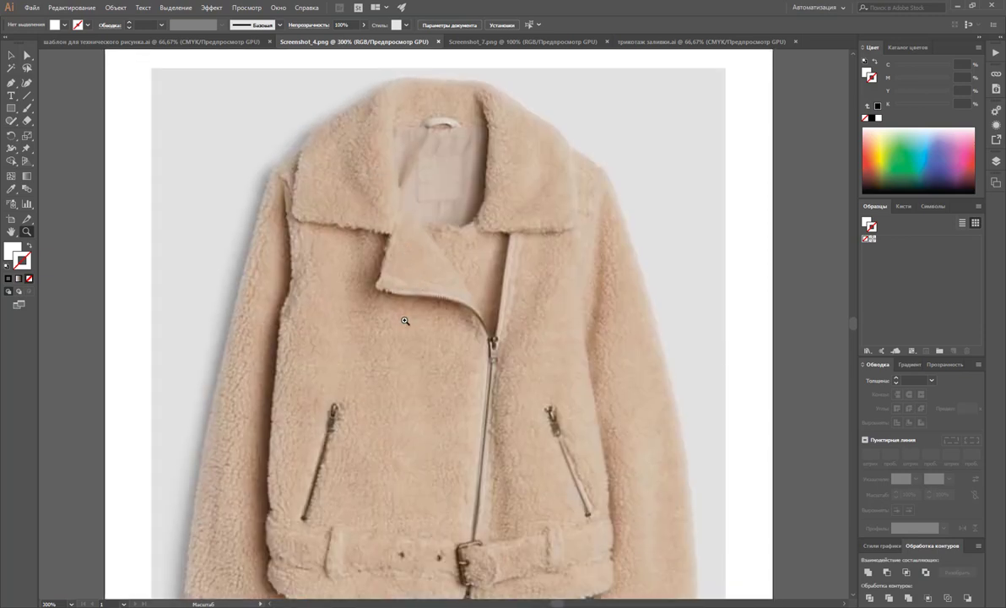
{"action": "scroll", "coordinate": [378, 302], "scroll_direction": "down", "scroll_amount": 1}
{"action": "scroll", "coordinate": [427, 319], "scroll_direction": "down", "scroll_amount": 1}
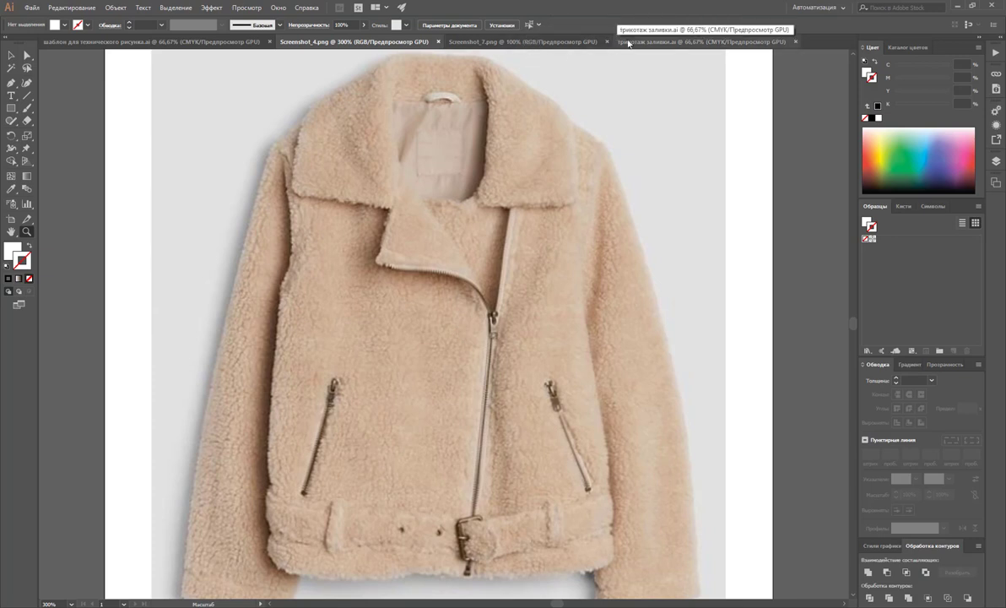
{"action": "left_click", "coordinate": [523, 41]}
Zoom the yellow sweater photo to 200% and pan across it, then open трикотаж заливки.ai
{"action": "left_click", "coordinate": [461, 333]}
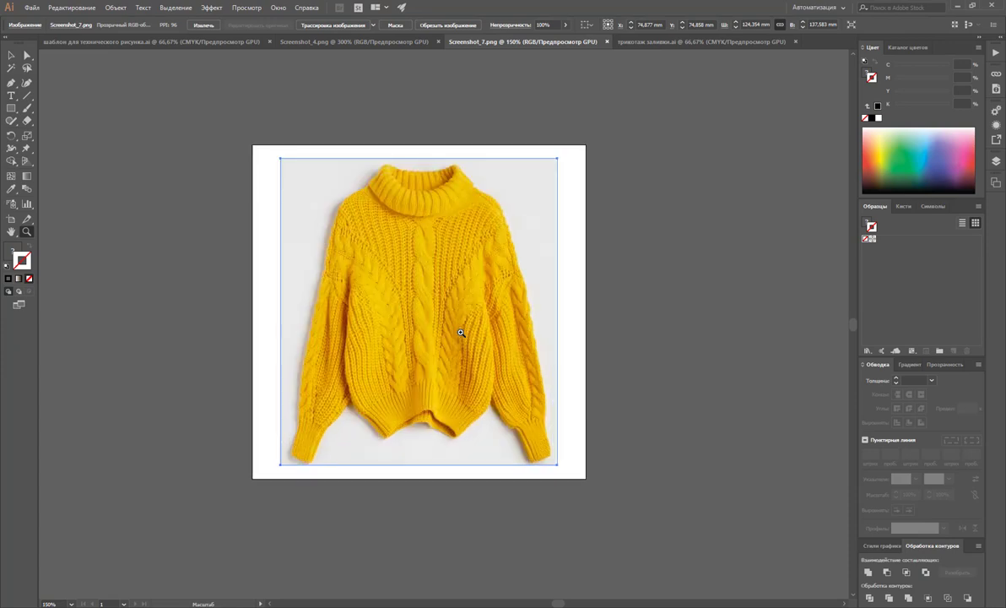
{"action": "left_click", "coordinate": [406, 338]}
{"action": "scroll", "coordinate": [532, 325], "scroll_direction": "up", "scroll_amount": 1}
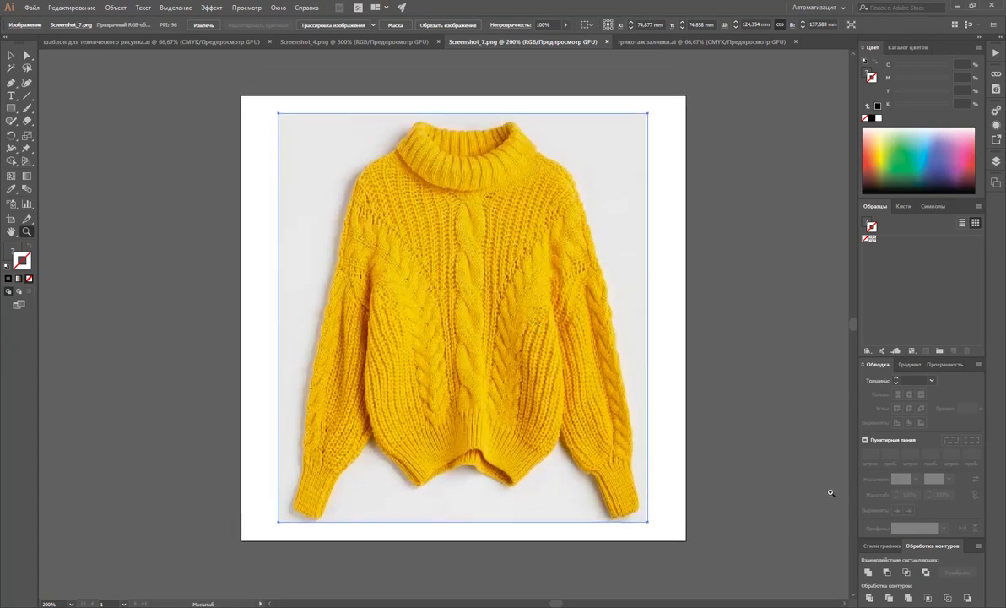
{"action": "scroll", "coordinate": [842, 602], "scroll_direction": "right", "scroll_amount": 1}
{"action": "scroll", "coordinate": [842, 603], "scroll_direction": "right", "scroll_amount": 1}
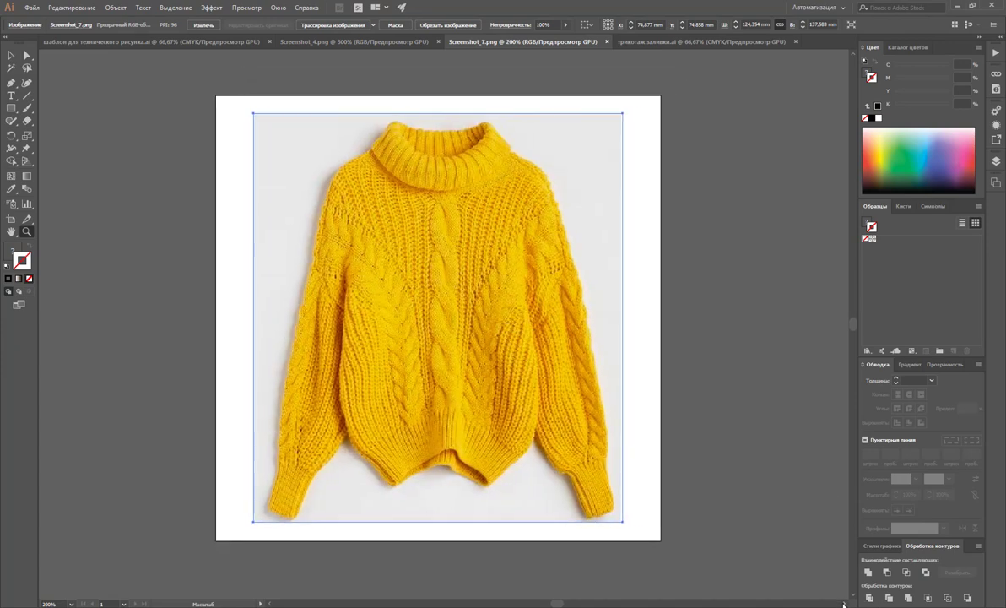
{"action": "scroll", "coordinate": [844, 604], "scroll_direction": "right", "scroll_amount": 1}
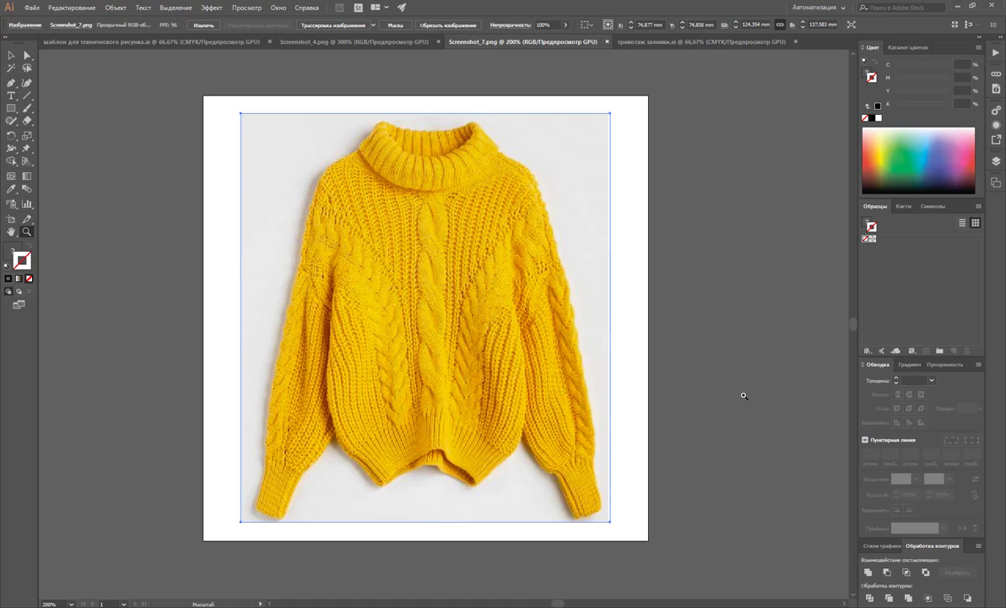
{"action": "left_click", "coordinate": [633, 40]}
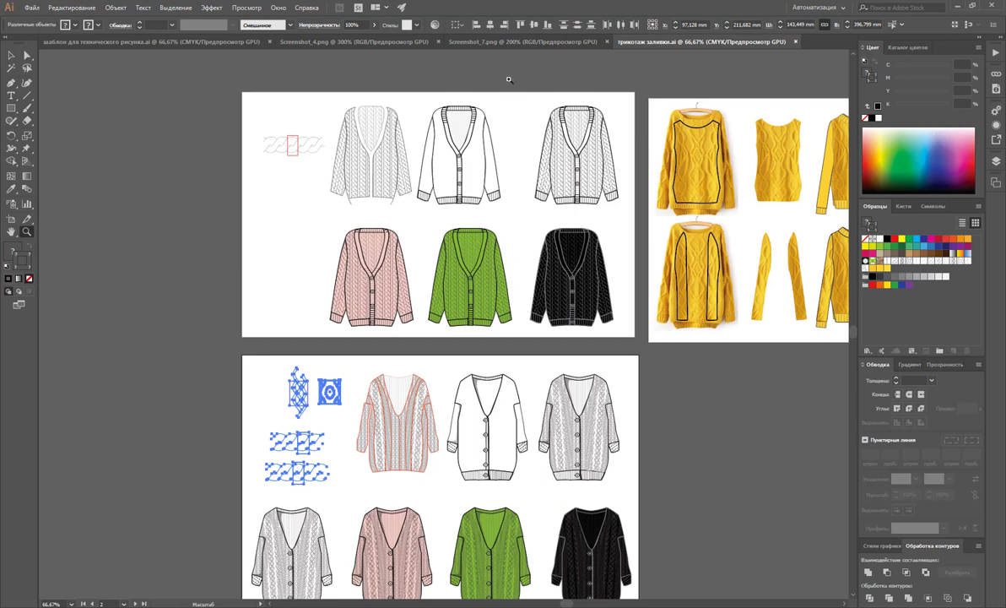
Scroll down the knitwear artboards, marquee-select the cable pattern swatches and fringe pieces, then deselect
{"action": "scroll", "coordinate": [415, 220], "scroll_direction": "down", "scroll_amount": 2}
{"action": "scroll", "coordinate": [443, 244], "scroll_direction": "down", "scroll_amount": 2}
{"action": "scroll", "coordinate": [442, 244], "scroll_direction": "down", "scroll_amount": 3}
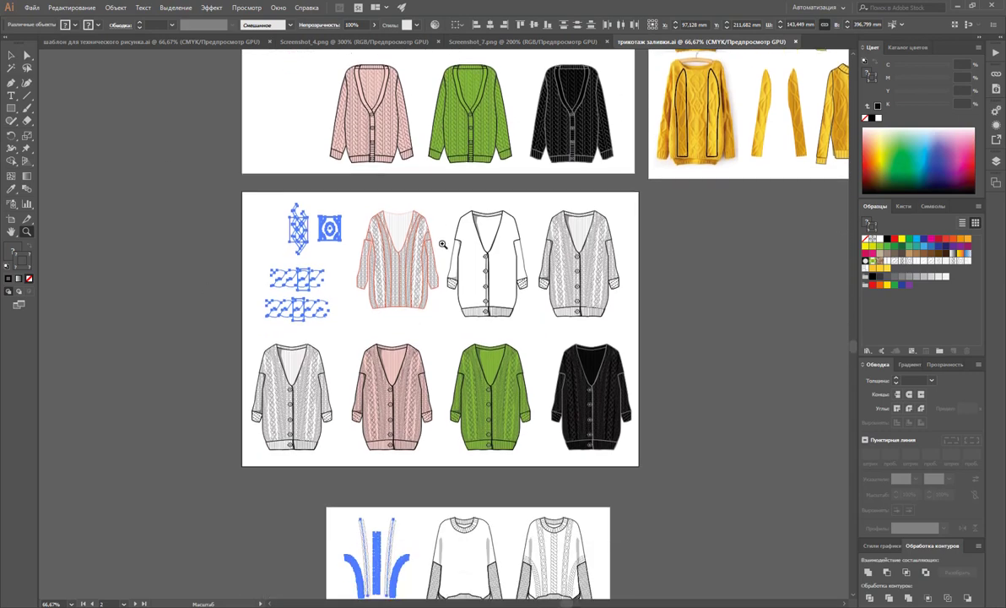
{"action": "scroll", "coordinate": [443, 244], "scroll_direction": "down", "scroll_amount": 3}
{"action": "scroll", "coordinate": [442, 244], "scroll_direction": "down", "scroll_amount": 2}
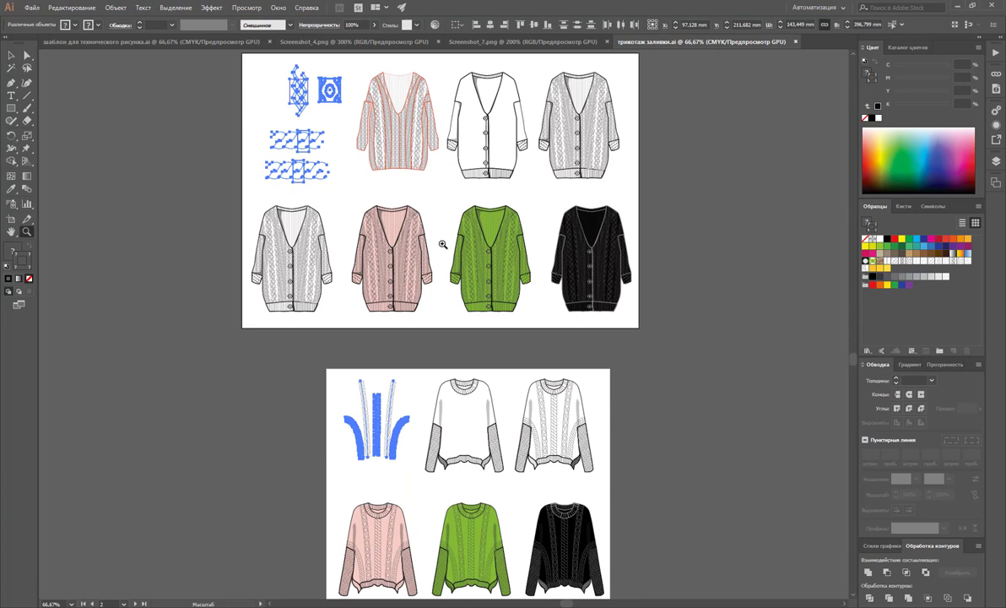
{"action": "left_click", "coordinate": [11, 55]}
{"action": "left_click_drag", "start_coordinate": [265, 68], "coordinate": [411, 460]}
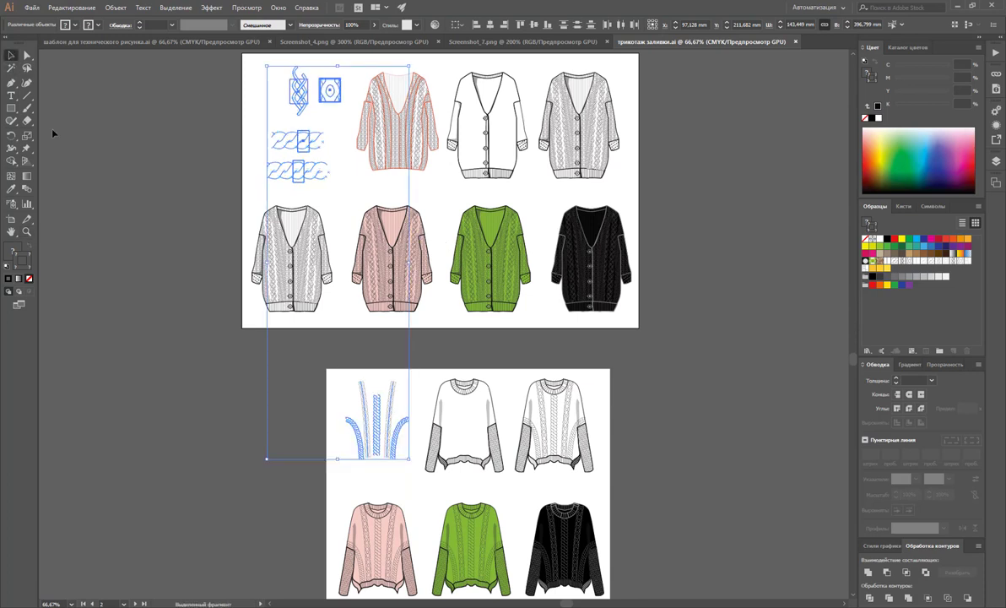
{"action": "left_click", "coordinate": [321, 247]}
Scroll back through the artboards and switch to шаблон для технического рисунка.ai
{"action": "scroll", "coordinate": [534, 246], "scroll_direction": "down", "scroll_amount": 2}
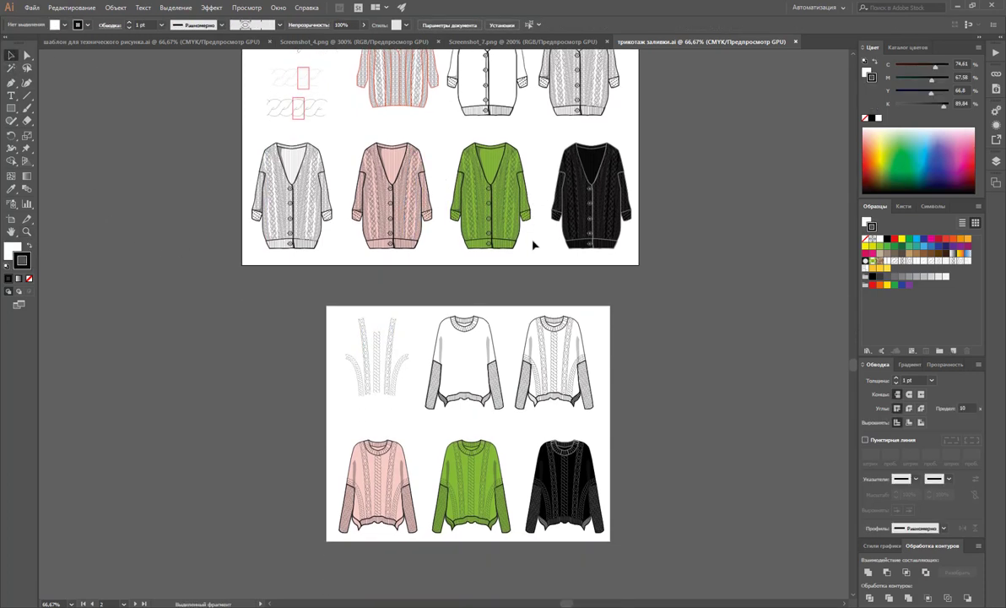
{"action": "scroll", "coordinate": [666, 317], "scroll_direction": "down", "scroll_amount": 1}
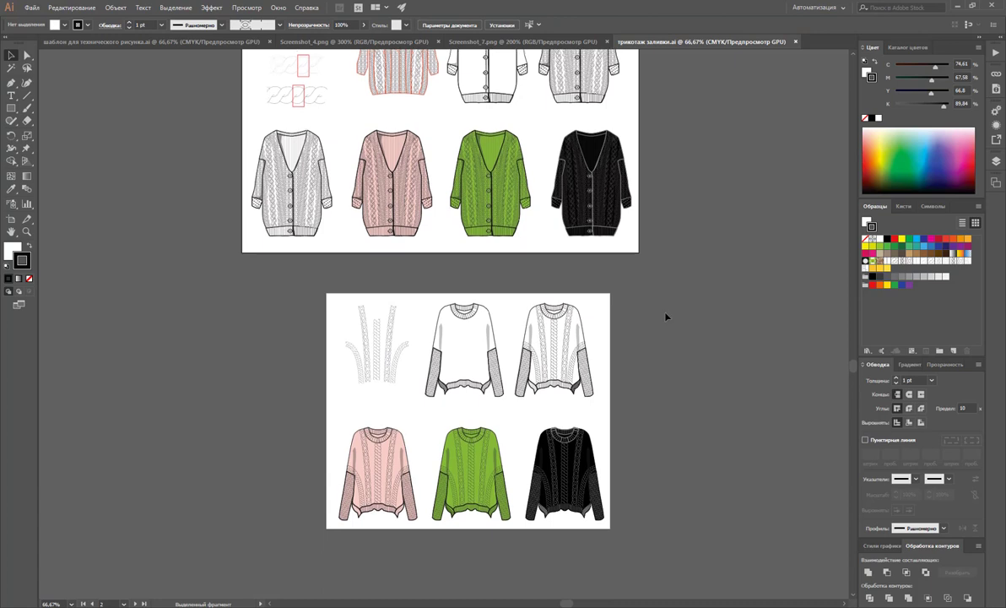
{"action": "scroll", "coordinate": [662, 298], "scroll_direction": "up", "scroll_amount": 1}
{"action": "scroll", "coordinate": [662, 298], "scroll_direction": "up", "scroll_amount": 1}
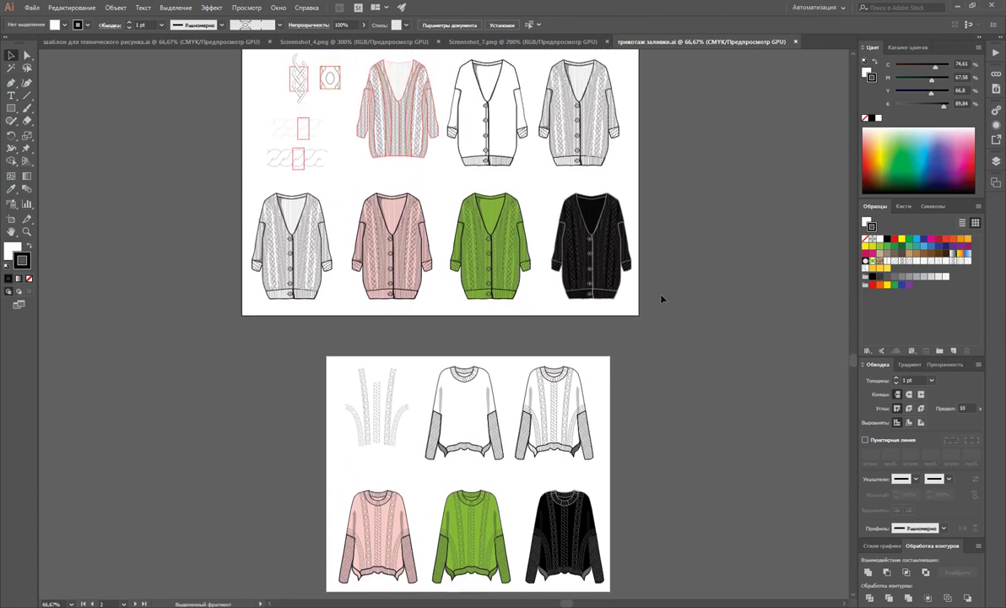
{"action": "scroll", "coordinate": [662, 298], "scroll_direction": "down", "scroll_amount": 1}
{"action": "scroll", "coordinate": [662, 299], "scroll_direction": "up", "scroll_amount": 2}
{"action": "scroll", "coordinate": [662, 298], "scroll_direction": "up", "scroll_amount": 1}
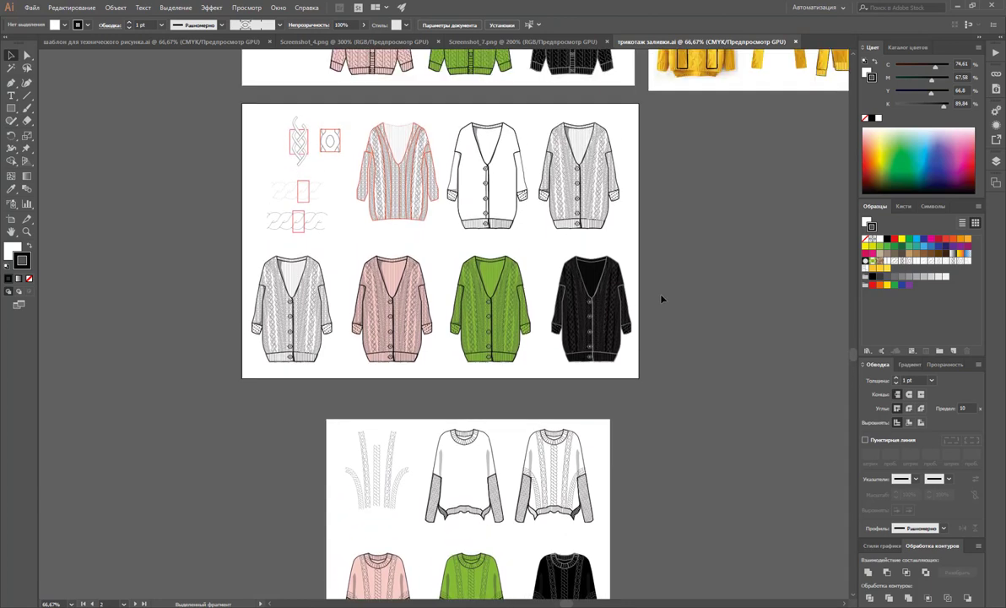
{"action": "scroll", "coordinate": [662, 298], "scroll_direction": "up", "scroll_amount": 1}
{"action": "scroll", "coordinate": [662, 298], "scroll_direction": "up", "scroll_amount": 1}
{"action": "scroll", "coordinate": [660, 297], "scroll_direction": "up", "scroll_amount": 1}
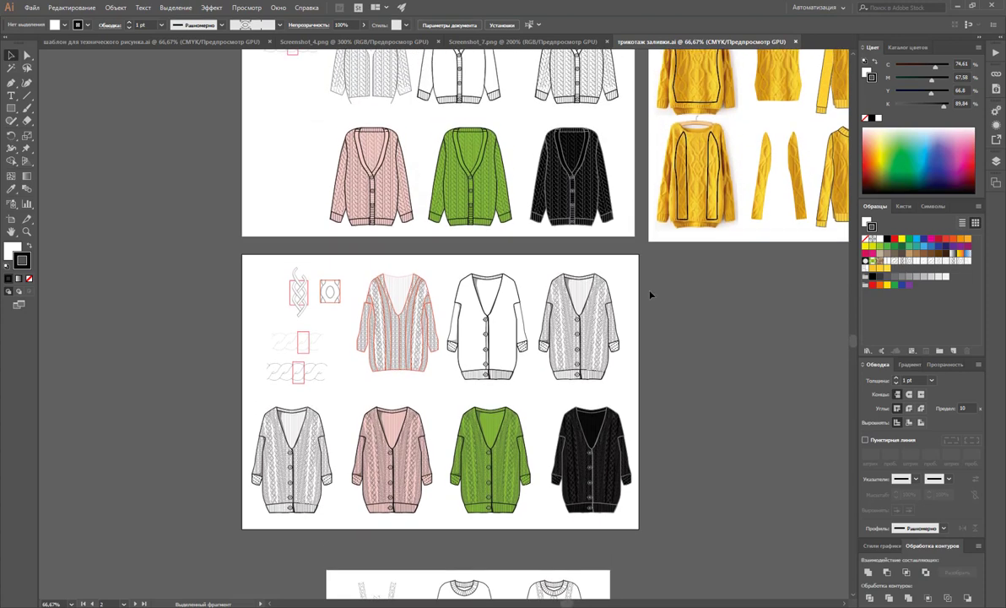
{"action": "left_click", "coordinate": [142, 42]}
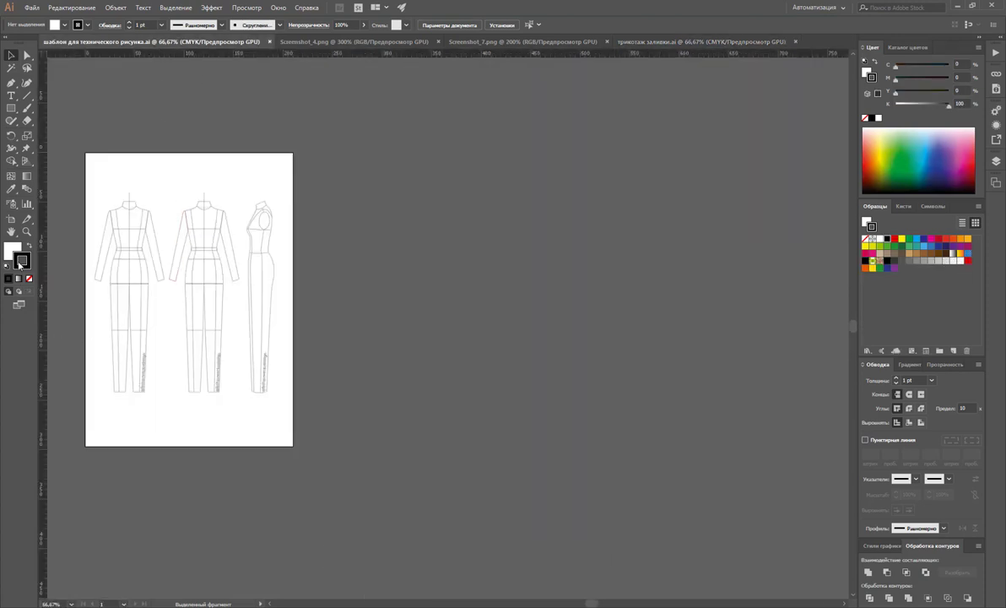
Zoom the croquis template to 100%, then return to the Screenshot_7.png sweater image
{"action": "left_click", "coordinate": [26, 231]}
{"action": "left_click", "coordinate": [160, 262]}
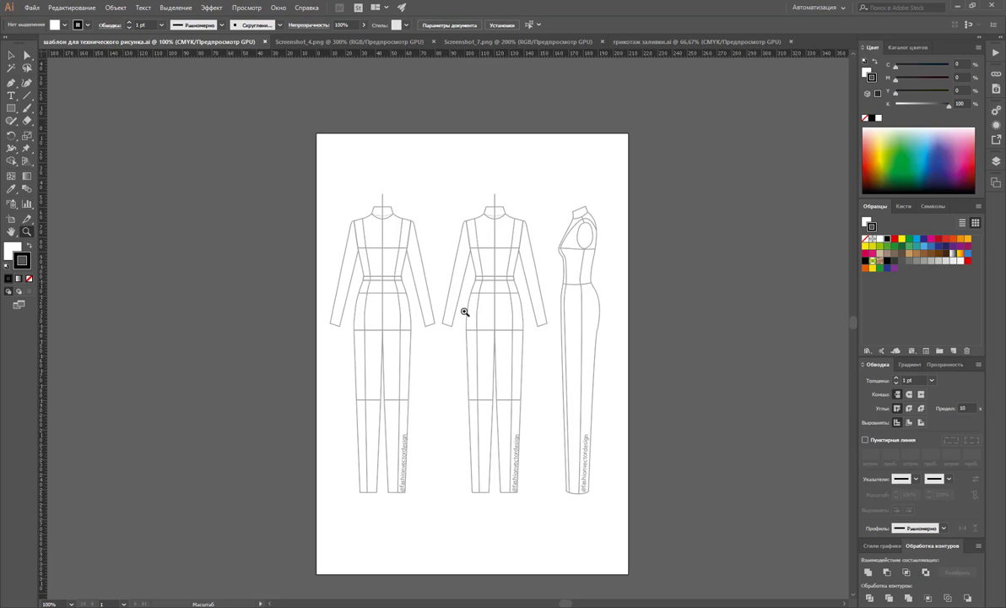
{"action": "left_click", "coordinate": [470, 42]}
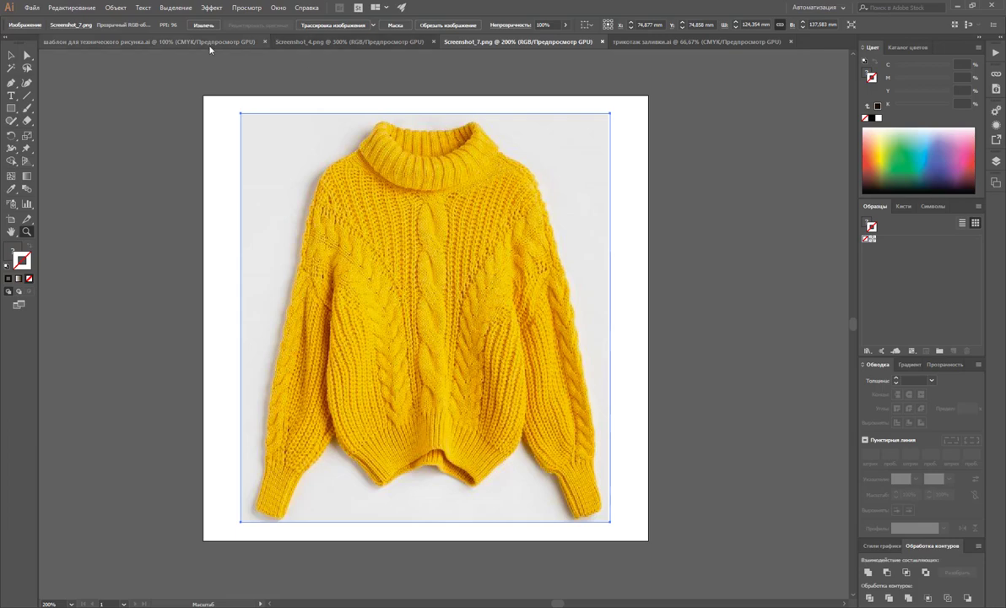
Copy the fur jacket image from Screenshot_4.png and paste it into the croquis template
{"action": "left_click", "coordinate": [11, 54]}
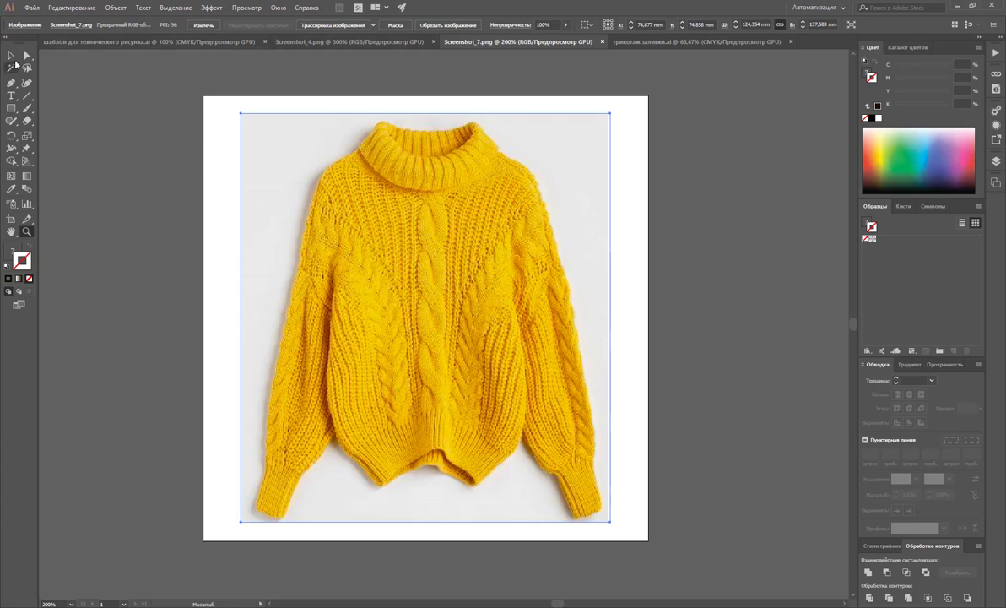
{"action": "left_click", "coordinate": [207, 102]}
{"action": "left_click", "coordinate": [341, 42]}
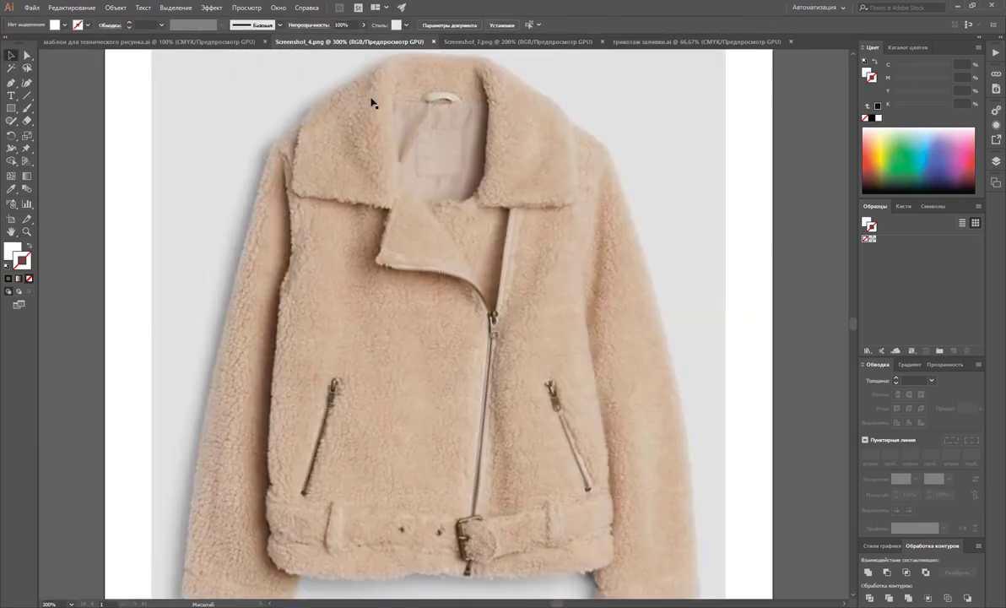
{"action": "left_click", "coordinate": [603, 233]}
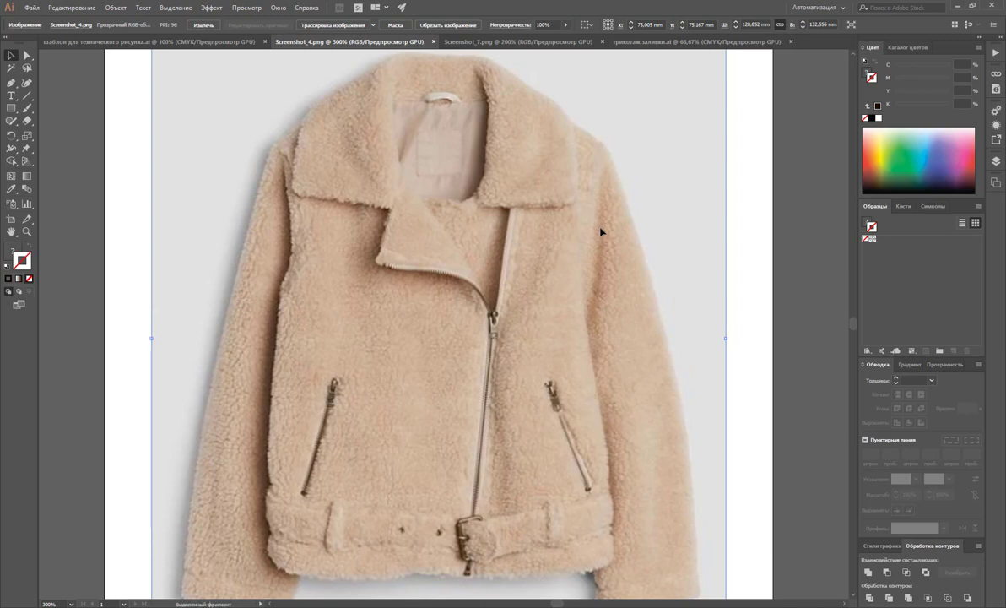
{"action": "left_click", "coordinate": [107, 42]}
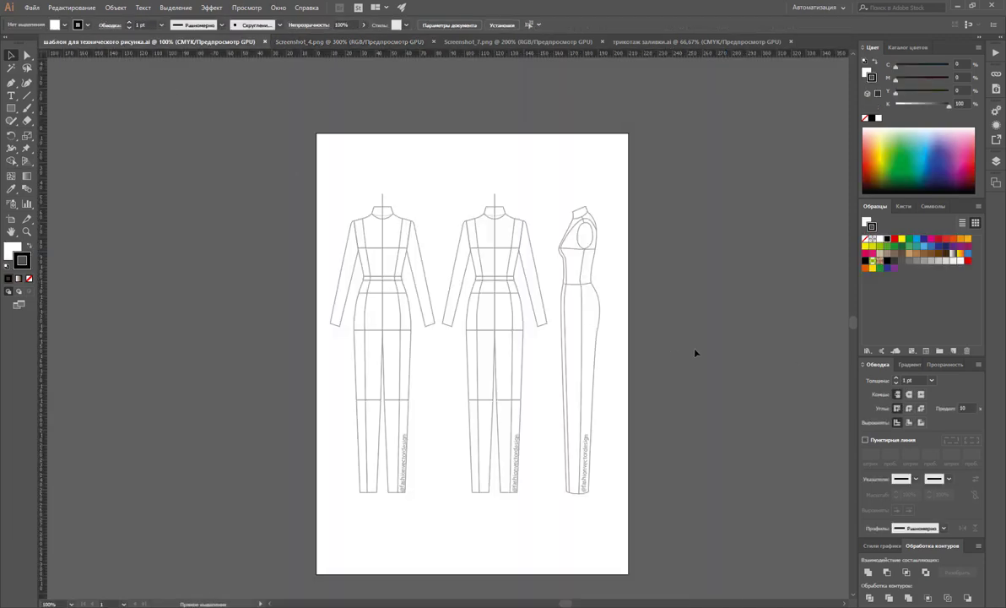
{"action": "key", "text": "ctrl+v"}
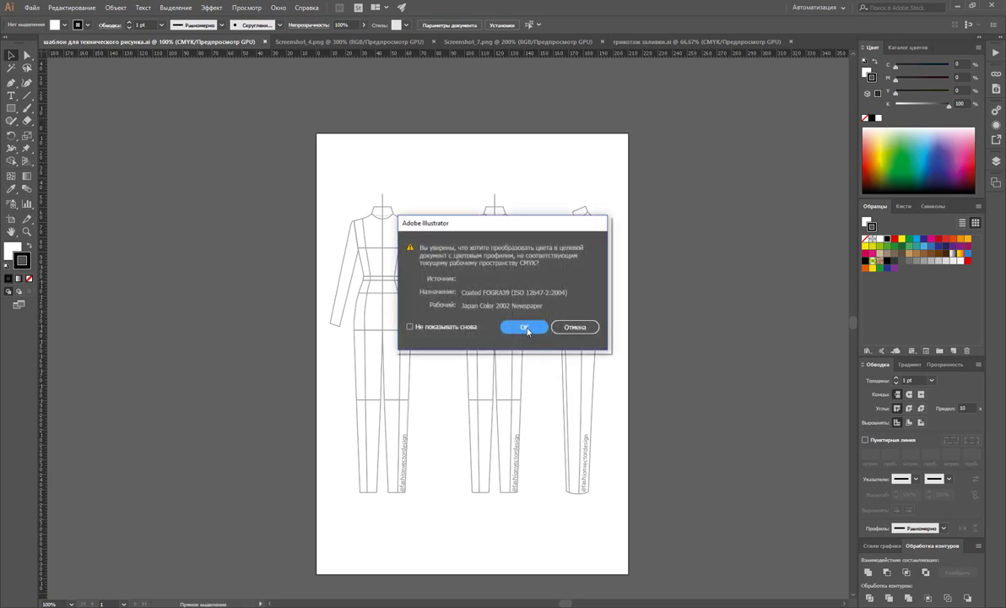
Convert the pasted photo's colours, then shrink it and place it left of the page
{"action": "left_click", "coordinate": [524, 327]}
{"action": "mouse_move", "coordinate": [474, 339]}
{"action": "left_mouse_down"}
{"action": "mouse_move", "coordinate": [252, 251]}
{"action": "mouse_move", "coordinate": [244, 232]}
{"action": "mouse_move", "coordinate": [236, 313]}
{"action": "mouse_move", "coordinate": [562, 342]}
{"action": "left_mouse_up"}
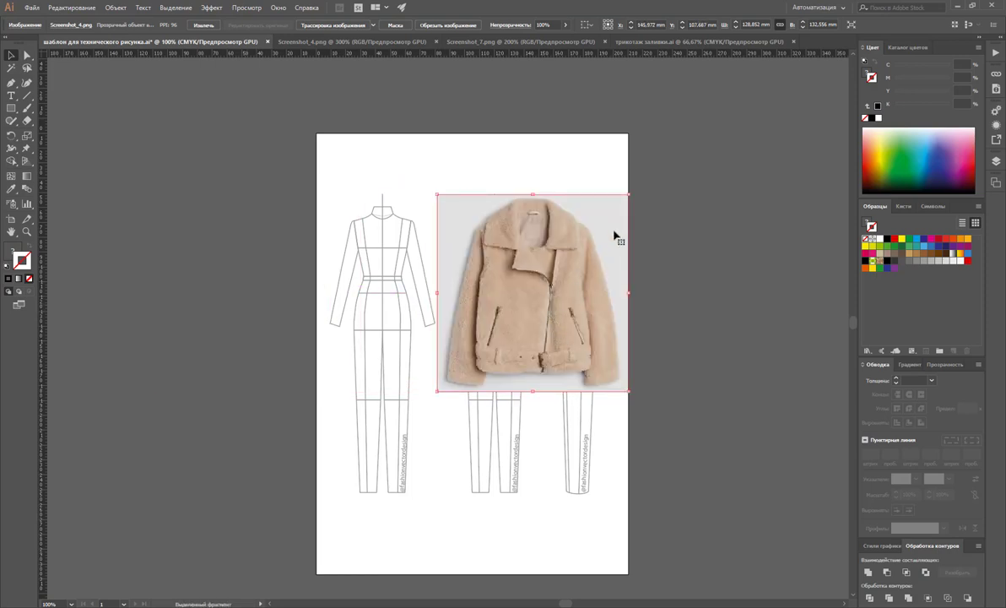
{"action": "left_click_drag", "start_coordinate": [629, 194], "coordinate": [606, 217]}
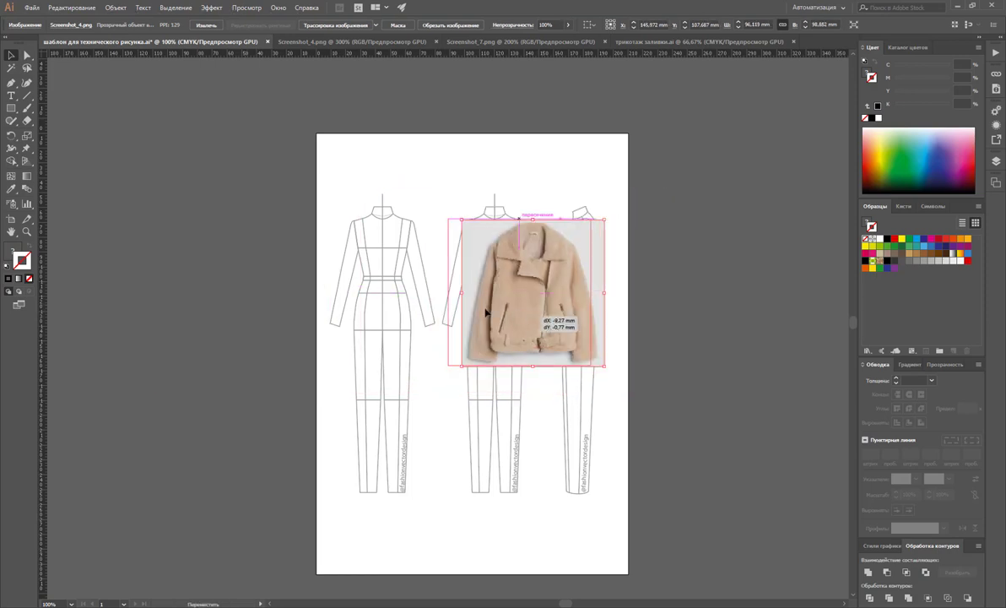
{"action": "left_click_drag", "start_coordinate": [536, 329], "coordinate": [388, 315]}
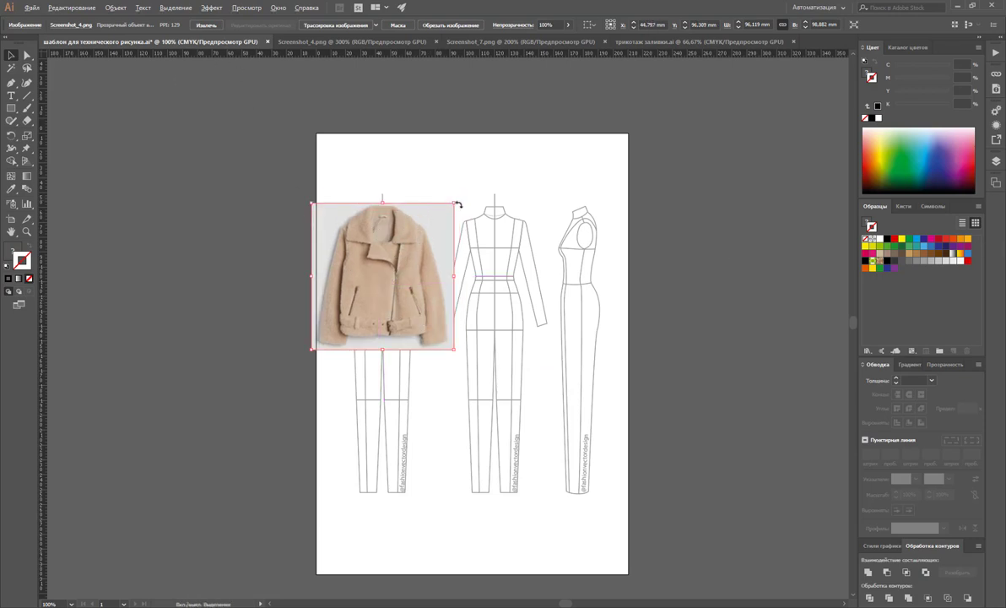
{"action": "left_click_drag", "start_coordinate": [453, 205], "coordinate": [437, 226]}
{"action": "mouse_move", "coordinate": [384, 286]}
{"action": "left_mouse_down"}
{"action": "mouse_move", "coordinate": [492, 261]}
{"action": "mouse_move", "coordinate": [498, 270]}
{"action": "mouse_move", "coordinate": [491, 281]}
{"action": "mouse_move", "coordinate": [264, 279]}
{"action": "left_mouse_up"}
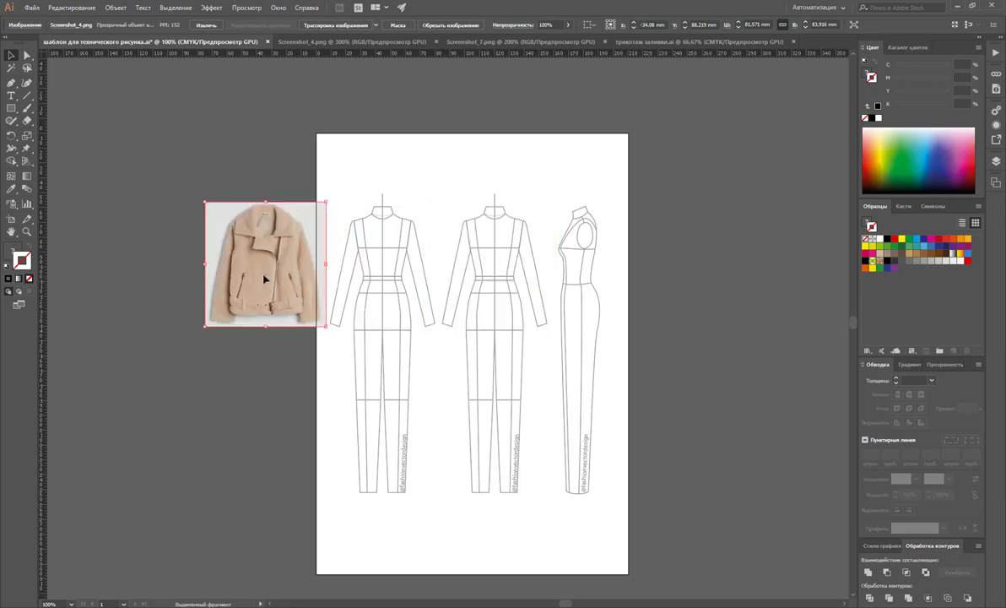
Zoom to 300% and scroll left so the photo and front figure sit side by side
{"action": "left_click", "coordinate": [26, 232]}
{"action": "left_click", "coordinate": [404, 358]}
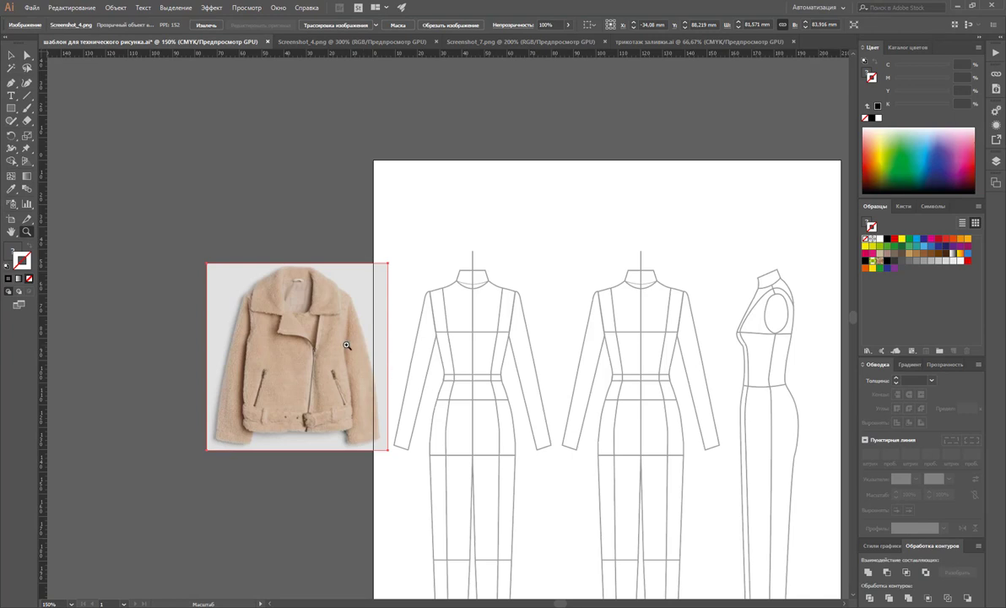
{"action": "left_click", "coordinate": [321, 323]}
{"action": "left_click", "coordinate": [617, 350]}
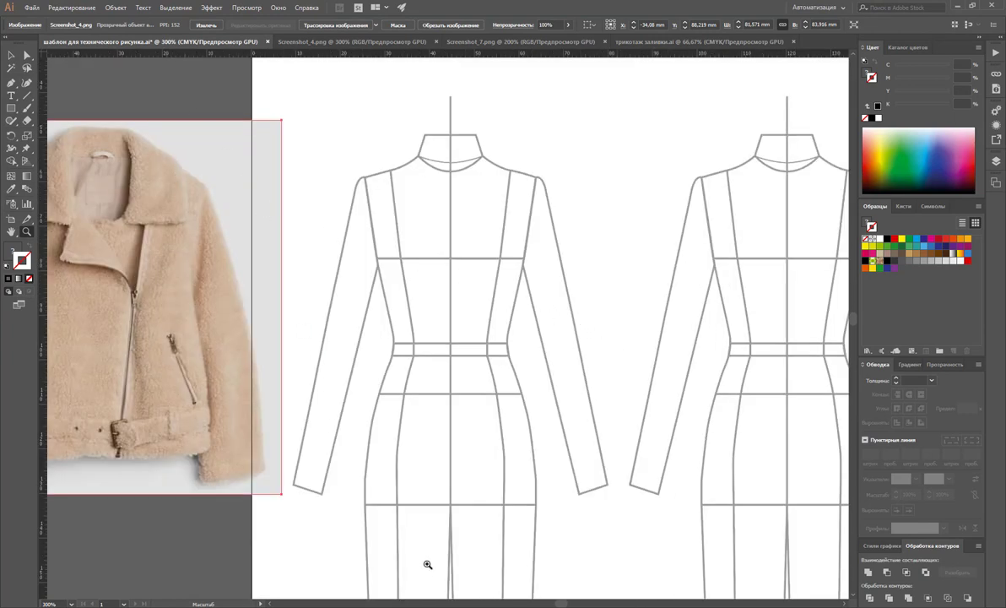
{"action": "scroll", "coordinate": [269, 604], "scroll_direction": "left", "scroll_amount": 1}
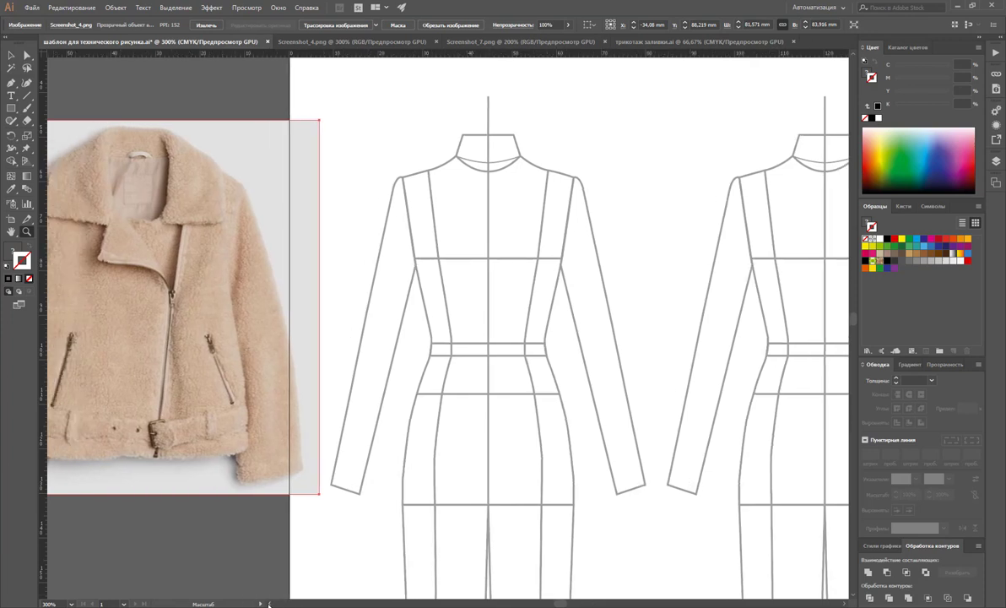
{"action": "scroll", "coordinate": [269, 605], "scroll_direction": "left", "scroll_amount": 1}
{"action": "scroll", "coordinate": [269, 605], "scroll_direction": "left", "scroll_amount": 1}
{"action": "scroll", "coordinate": [270, 604], "scroll_direction": "left", "scroll_amount": 1}
{"action": "scroll", "coordinate": [270, 605], "scroll_direction": "left", "scroll_amount": 1}
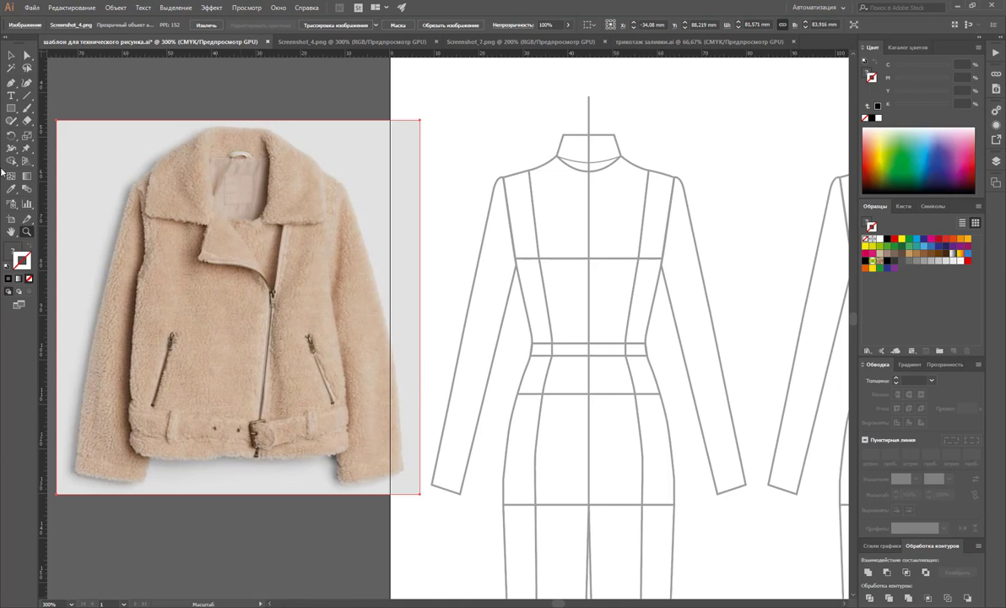
{"action": "left_click", "coordinate": [11, 55]}
Drag the jacket photo over the front croquis's upper body
{"action": "mouse_move", "coordinate": [322, 342]}
{"action": "left_mouse_down"}
{"action": "mouse_move", "coordinate": [406, 375]}
{"action": "mouse_move", "coordinate": [513, 355]}
{"action": "mouse_move", "coordinate": [535, 338]}
{"action": "mouse_move", "coordinate": [535, 350]}
{"action": "left_mouse_up"}
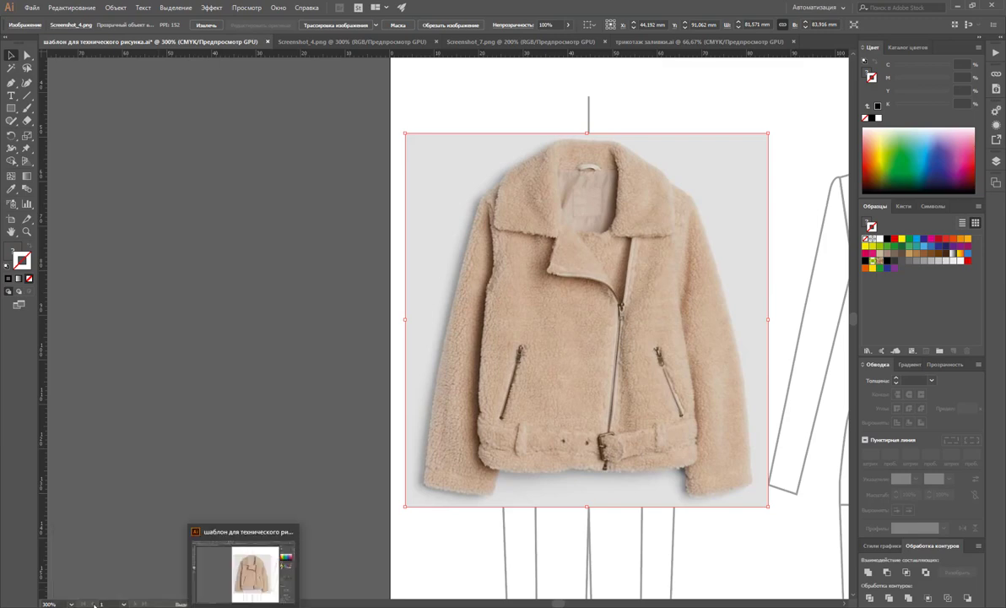
Open the Картинки folder in File Explorer and scroll up through its files
{"action": "left_click", "coordinate": [51, 544]}
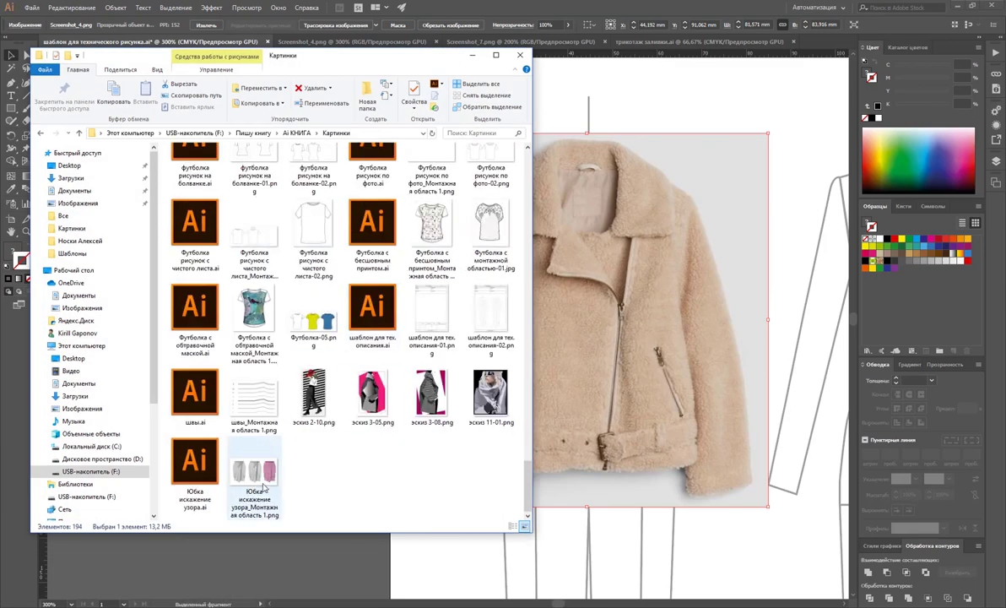
{"action": "scroll", "coordinate": [365, 450], "scroll_direction": "up", "scroll_amount": 5}
{"action": "scroll", "coordinate": [365, 450], "scroll_direction": "up", "scroll_amount": 3}
{"action": "scroll", "coordinate": [365, 450], "scroll_direction": "up", "scroll_amount": 3}
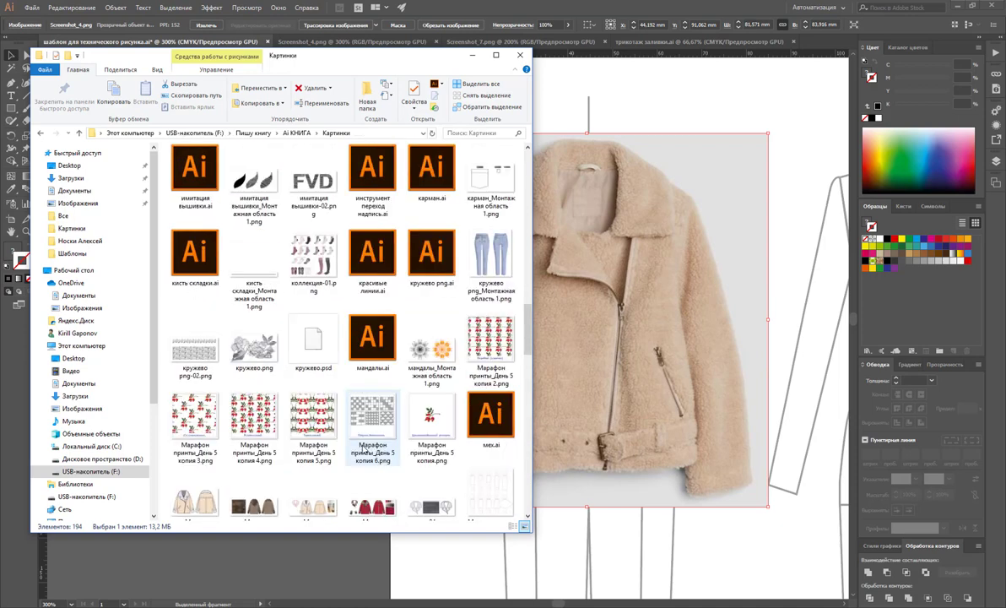
{"action": "scroll", "coordinate": [364, 450], "scroll_direction": "up", "scroll_amount": 3}
{"action": "scroll", "coordinate": [365, 450], "scroll_direction": "up", "scroll_amount": 3}
{"action": "scroll", "coordinate": [365, 450], "scroll_direction": "up", "scroll_amount": 3}
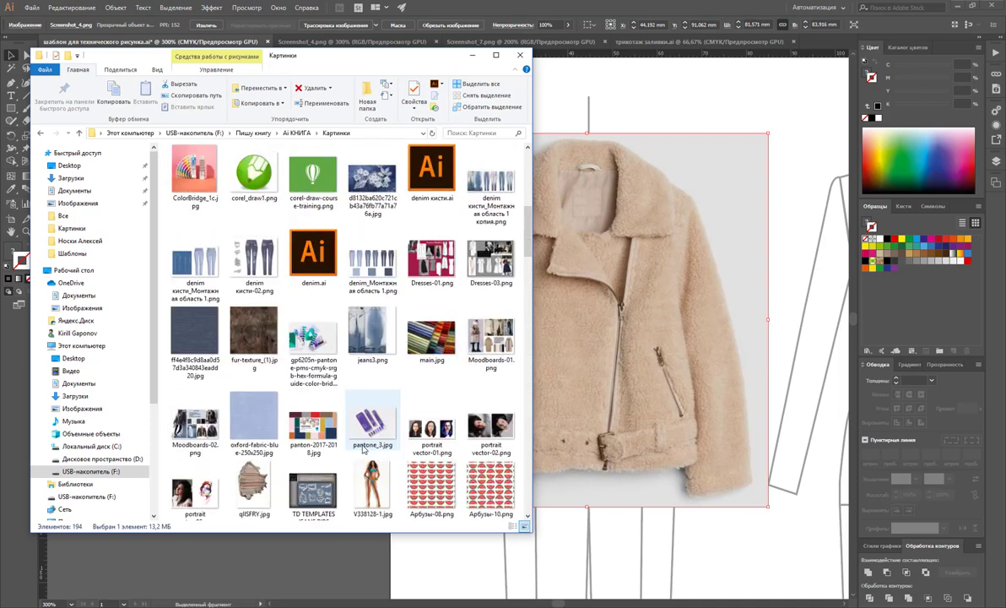
{"action": "scroll", "coordinate": [365, 450], "scroll_direction": "up", "scroll_amount": 3}
{"action": "scroll", "coordinate": [365, 450], "scroll_direction": "up", "scroll_amount": 3}
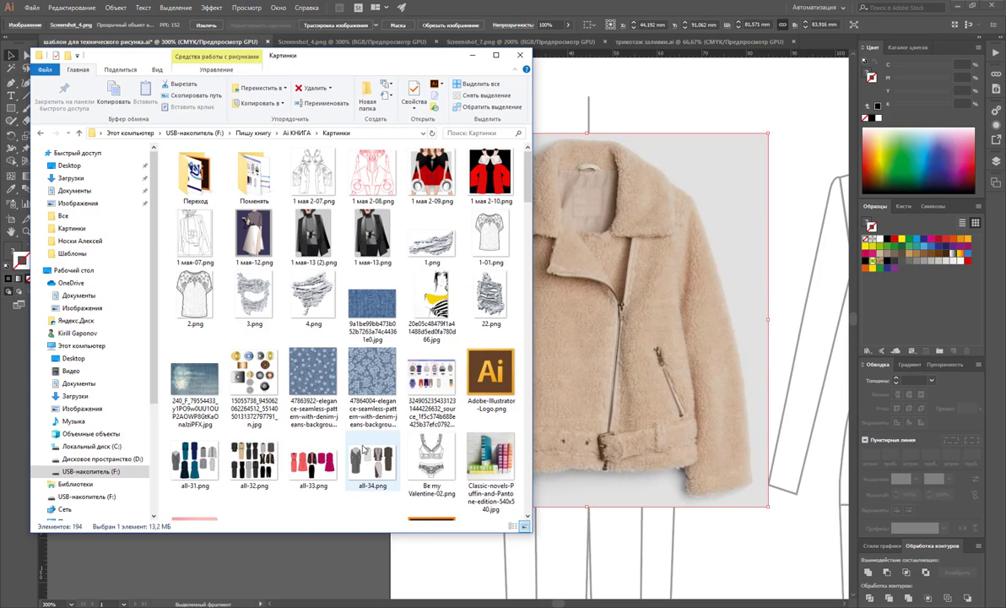
Find молнии.ai and drag it onto Illustrator to open it
{"action": "scroll", "coordinate": [364, 450], "scroll_direction": "down", "scroll_amount": 3}
{"action": "scroll", "coordinate": [365, 450], "scroll_direction": "down", "scroll_amount": 3}
{"action": "scroll", "coordinate": [365, 450], "scroll_direction": "down", "scroll_amount": 3}
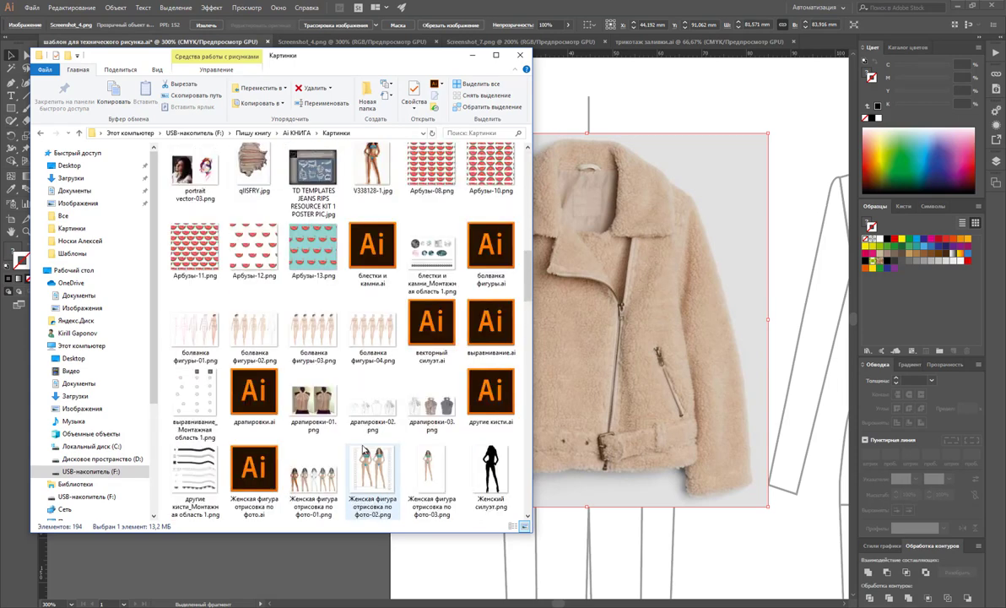
{"action": "scroll", "coordinate": [365, 450], "scroll_direction": "down", "scroll_amount": 3}
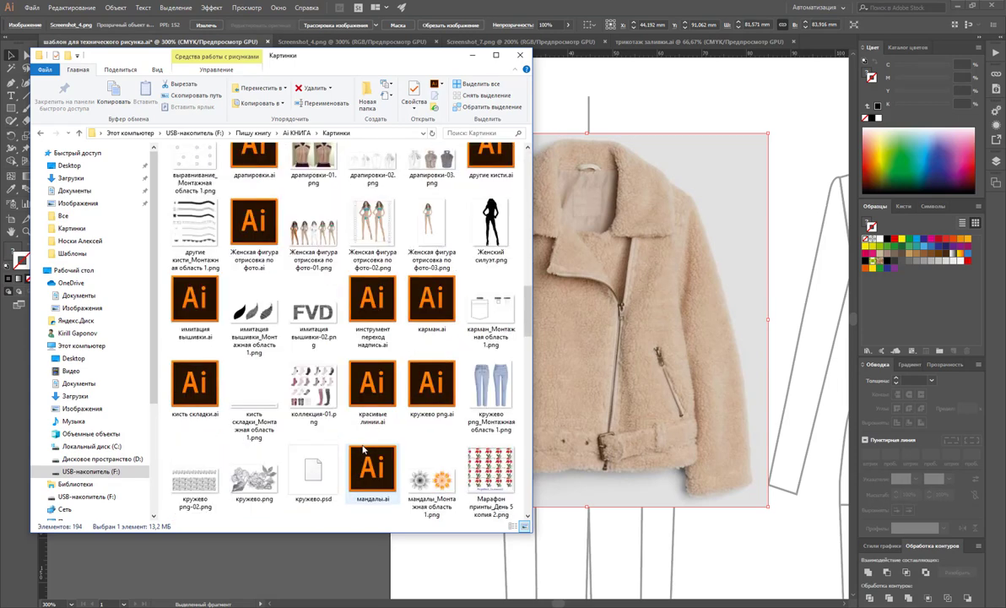
{"action": "scroll", "coordinate": [365, 450], "scroll_direction": "down", "scroll_amount": 3}
{"action": "left_click", "coordinate": [317, 448]}
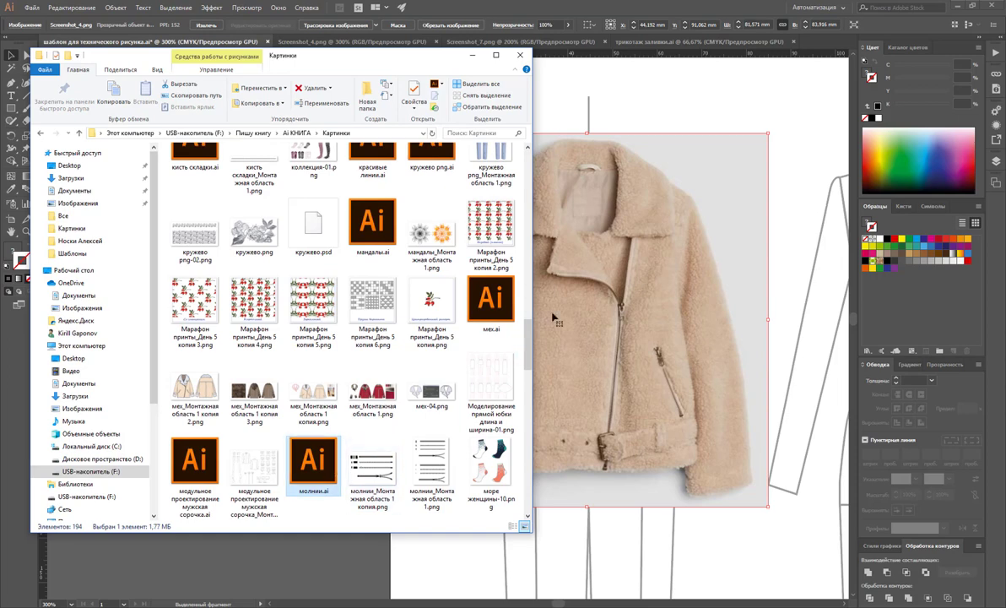
{"action": "left_click_drag", "start_coordinate": [554, 319], "coordinate": [629, 315]}
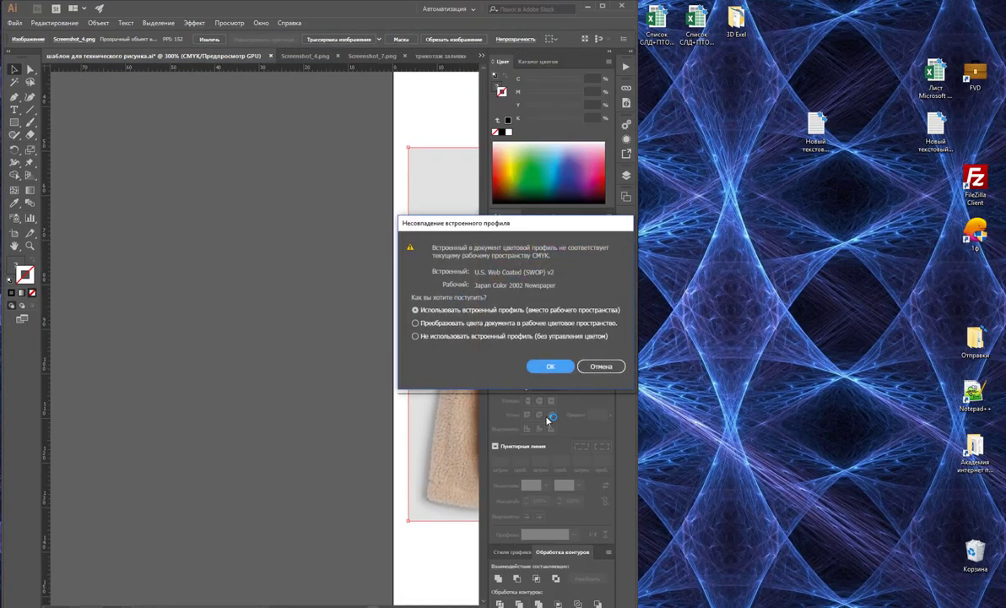
Paste all the молнии.ai zipper art into the jacket template, keeping colour values, then delete it
{"action": "left_click", "coordinate": [542, 364]}
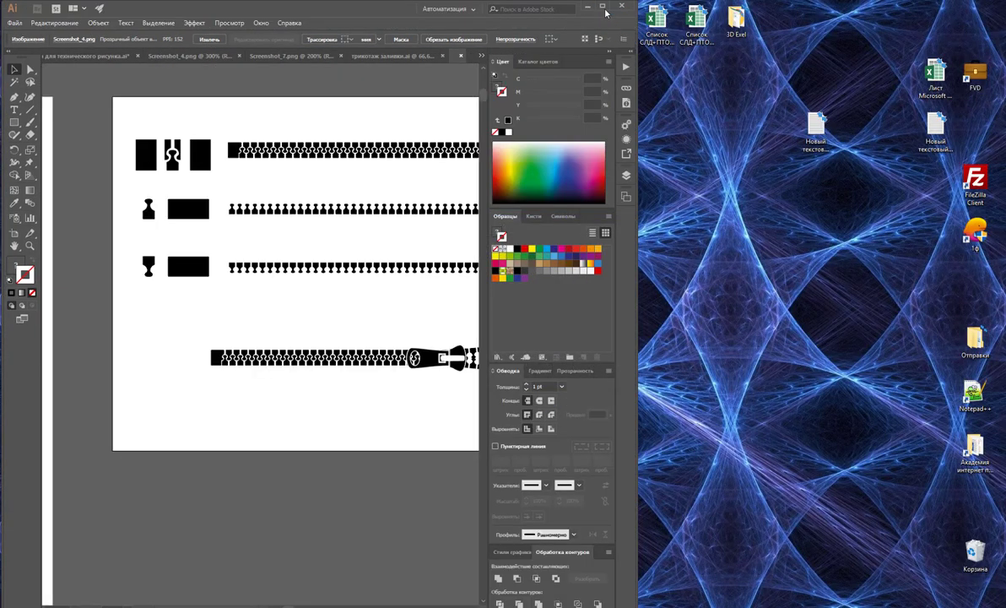
{"action": "left_click", "coordinate": [605, 8]}
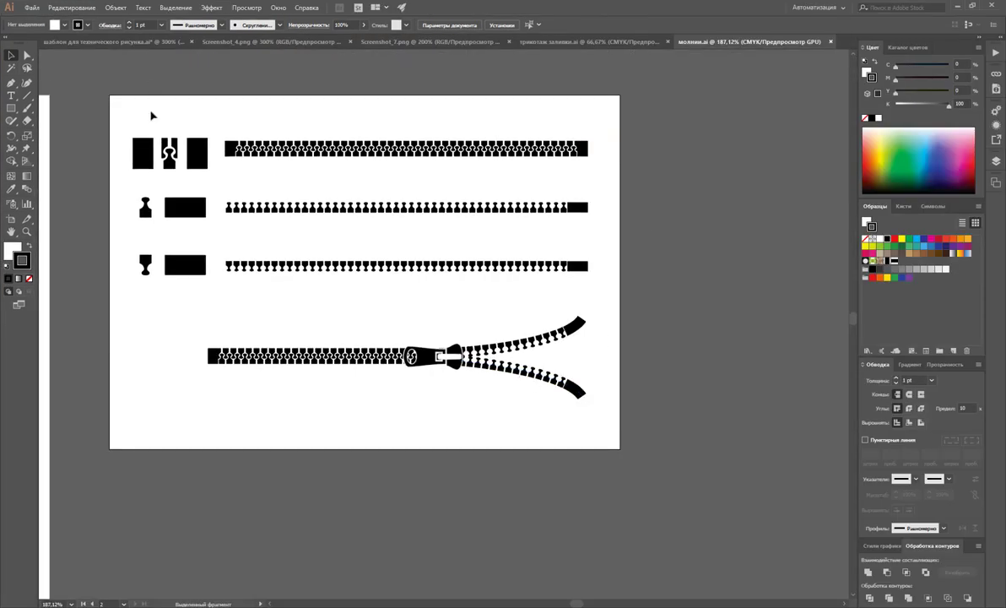
{"action": "left_click_drag", "start_coordinate": [110, 95], "coordinate": [626, 419]}
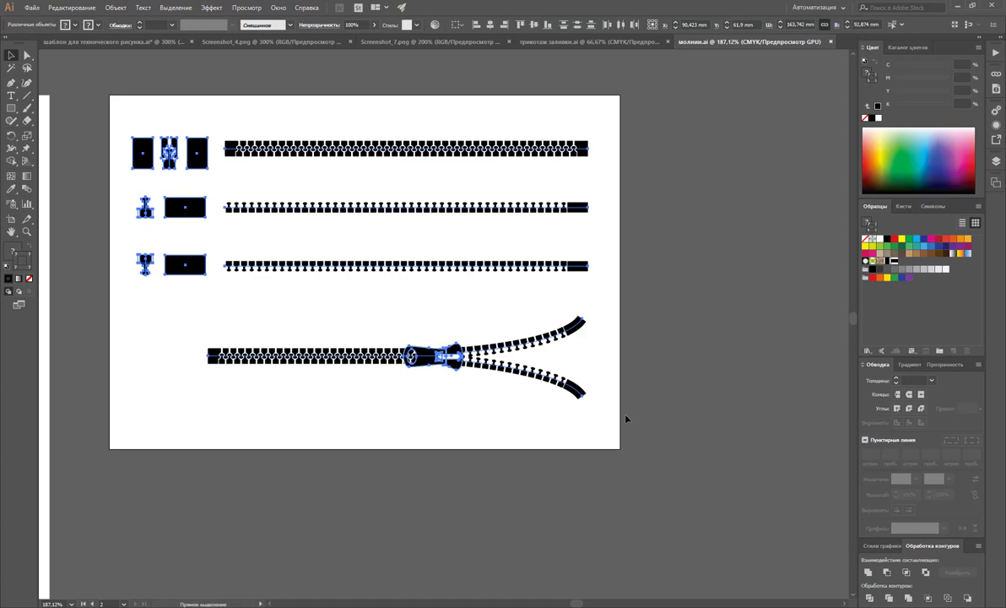
{"action": "left_click", "coordinate": [110, 41]}
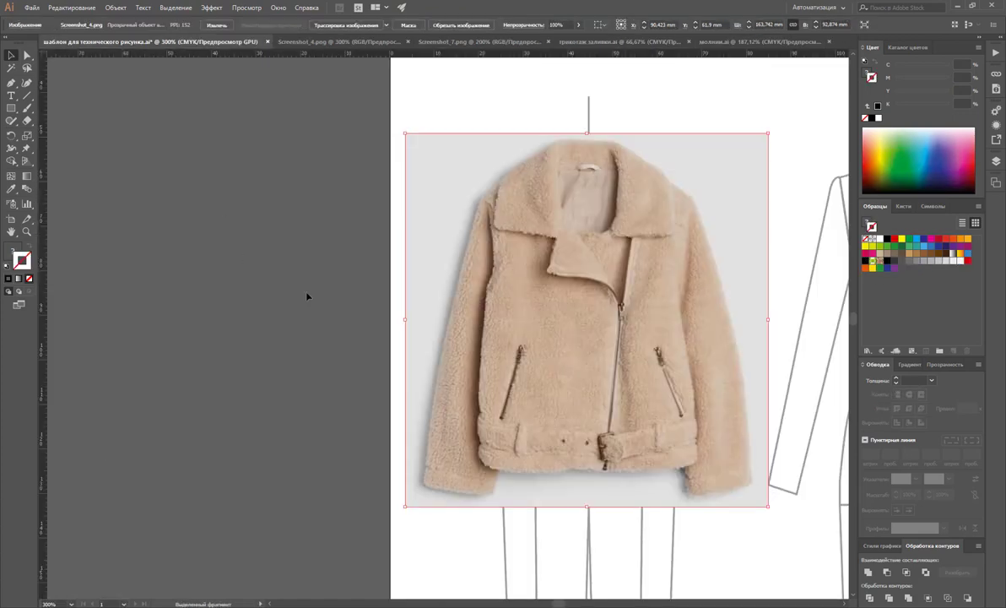
{"action": "key", "text": "ctrl+v"}
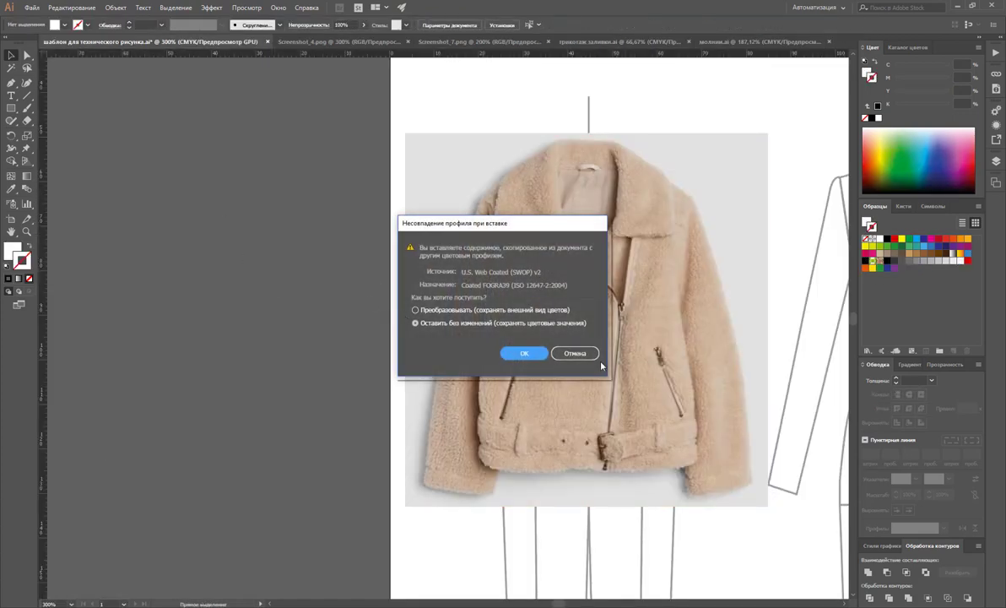
{"action": "left_click", "coordinate": [540, 358]}
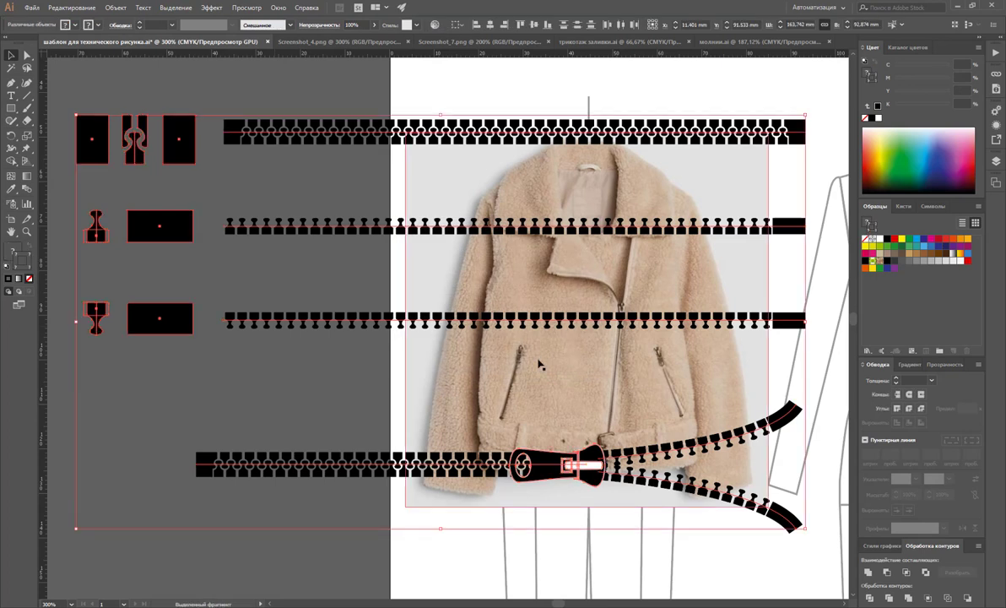
{"action": "key", "text": "Delete"}
Show the zipper brushes and move the jacket photo left off the artboard
{"action": "left_click", "coordinate": [905, 206]}
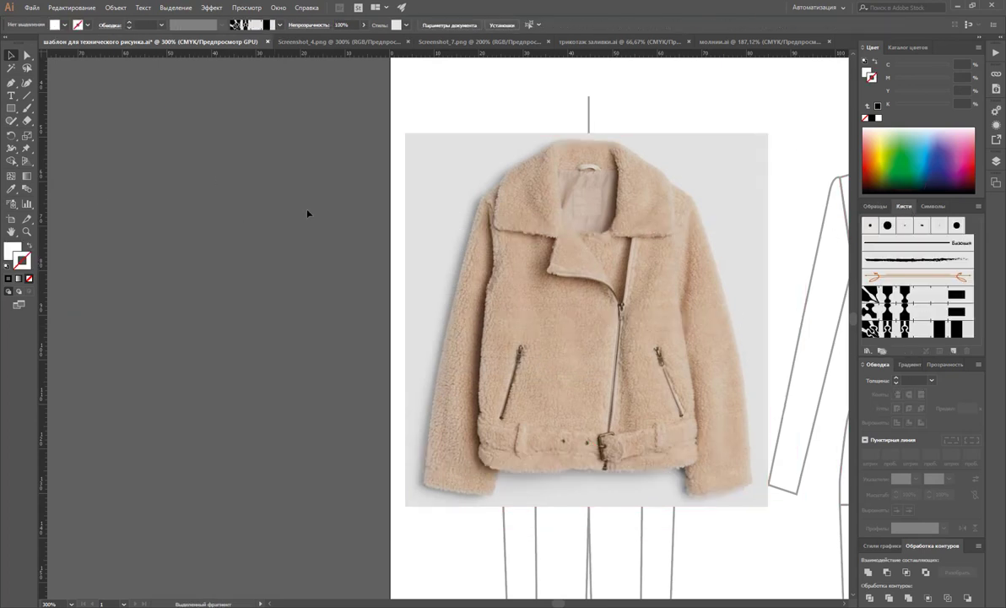
{"action": "left_click", "coordinate": [681, 223]}
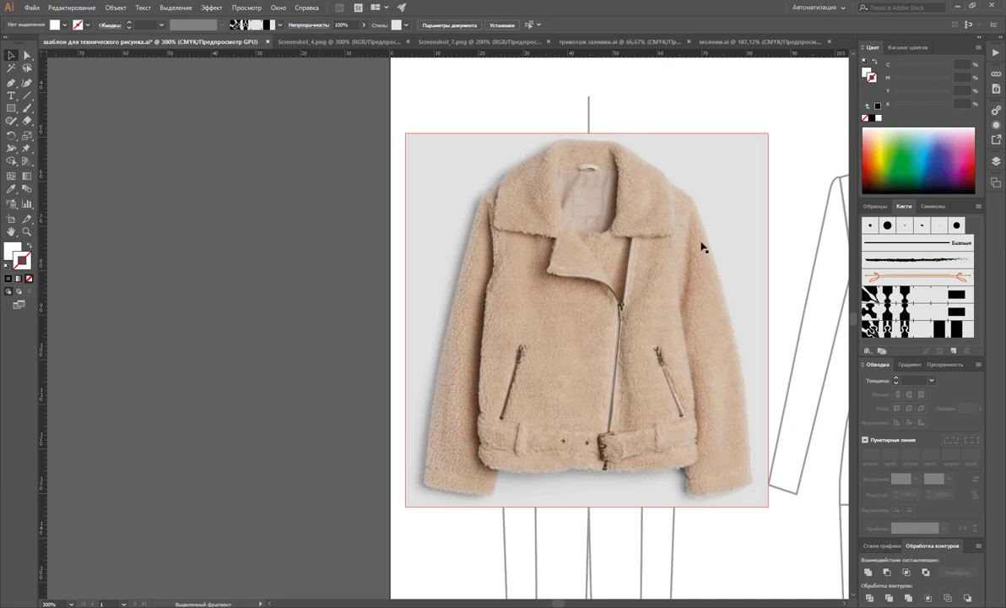
{"action": "left_click_drag", "start_coordinate": [708, 209], "coordinate": [341, 216]}
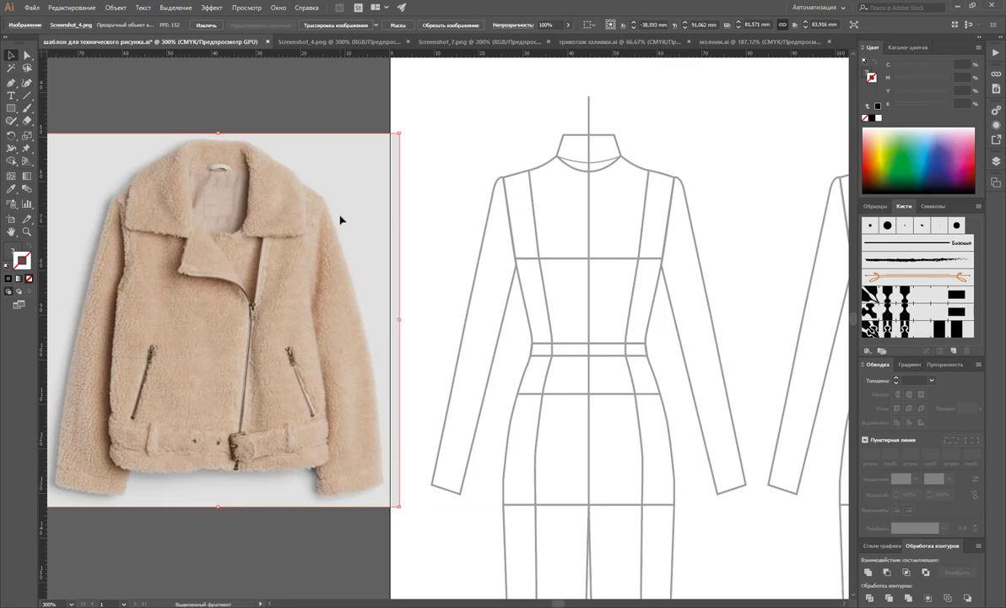
Place the jacket photo beside the front croquis, lock Слой 2, and add new layer Слой 4
{"action": "mouse_move", "coordinate": [341, 220]}
{"action": "left_mouse_down"}
{"action": "mouse_move", "coordinate": [715, 240]}
{"action": "mouse_move", "coordinate": [344, 247]}
{"action": "mouse_move", "coordinate": [300, 274]}
{"action": "left_mouse_up"}
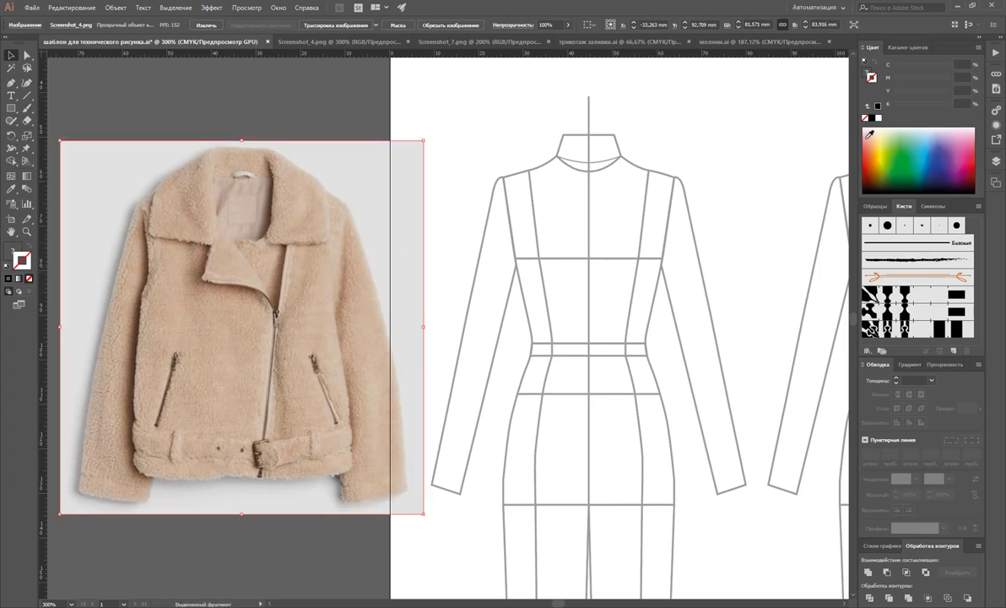
{"action": "left_click", "coordinate": [997, 165]}
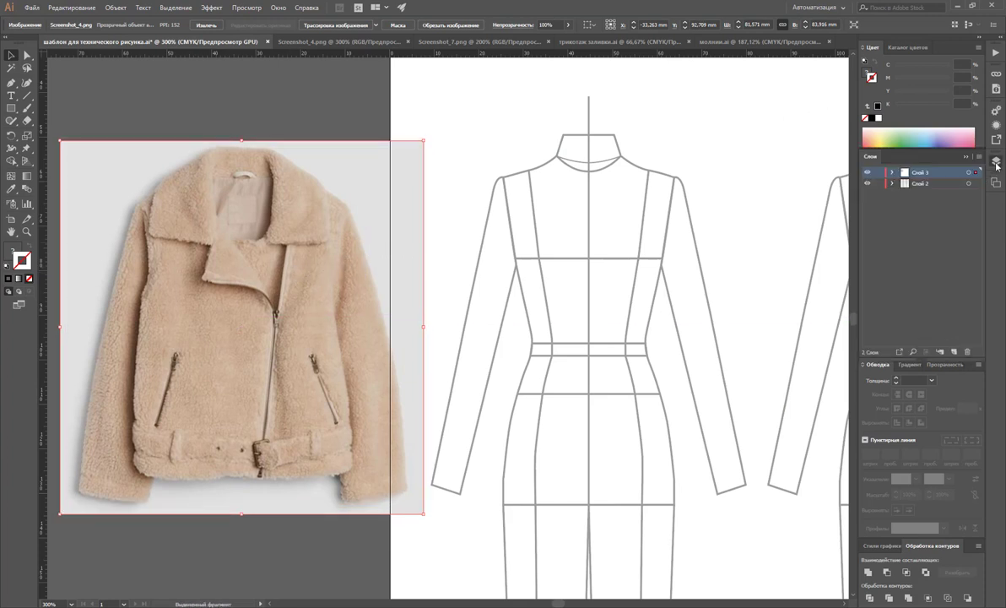
{"action": "left_click", "coordinate": [879, 183]}
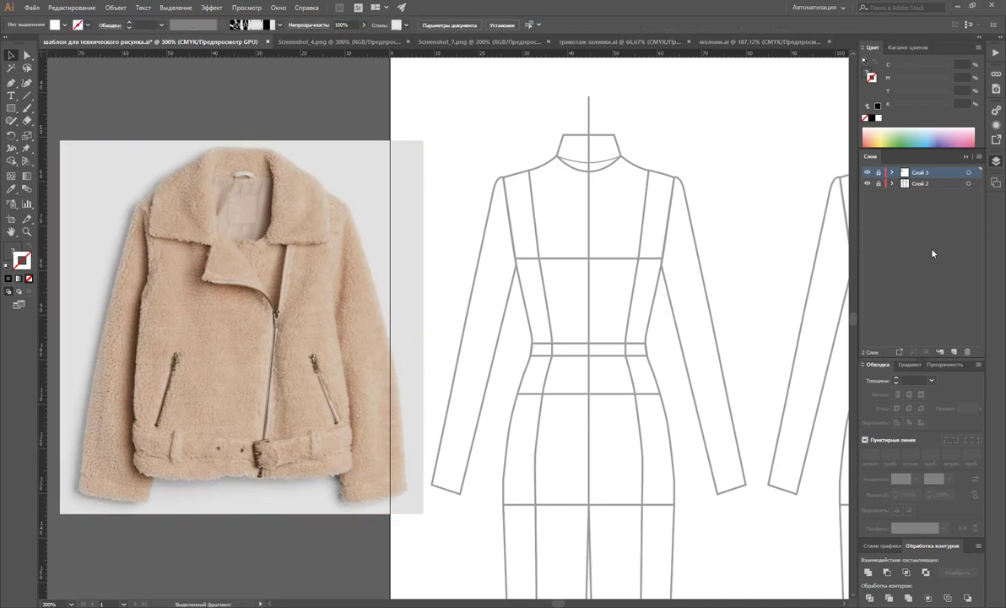
{"action": "left_click", "coordinate": [955, 352]}
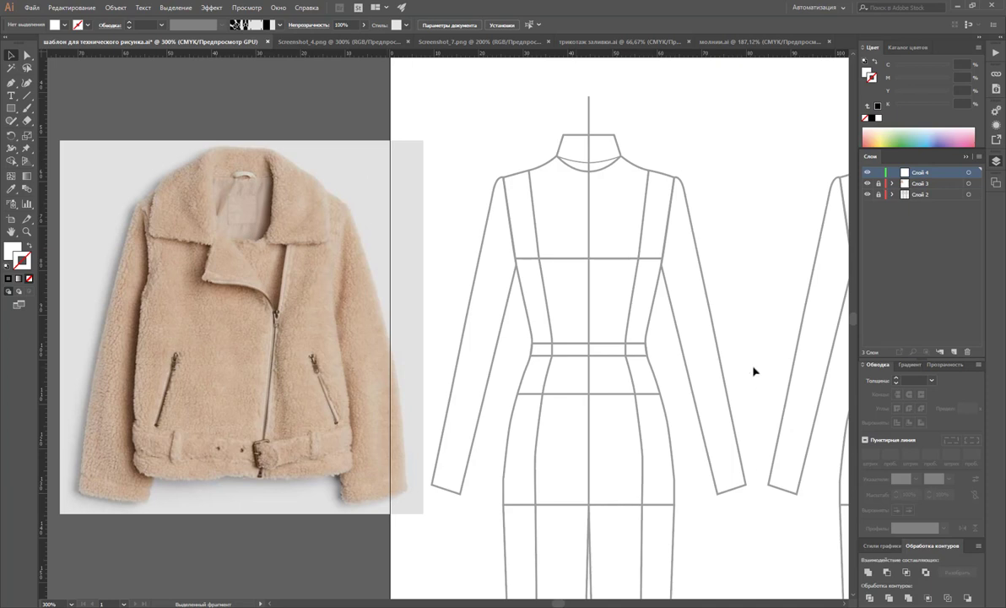
{"action": "left_click", "coordinate": [11, 83]}
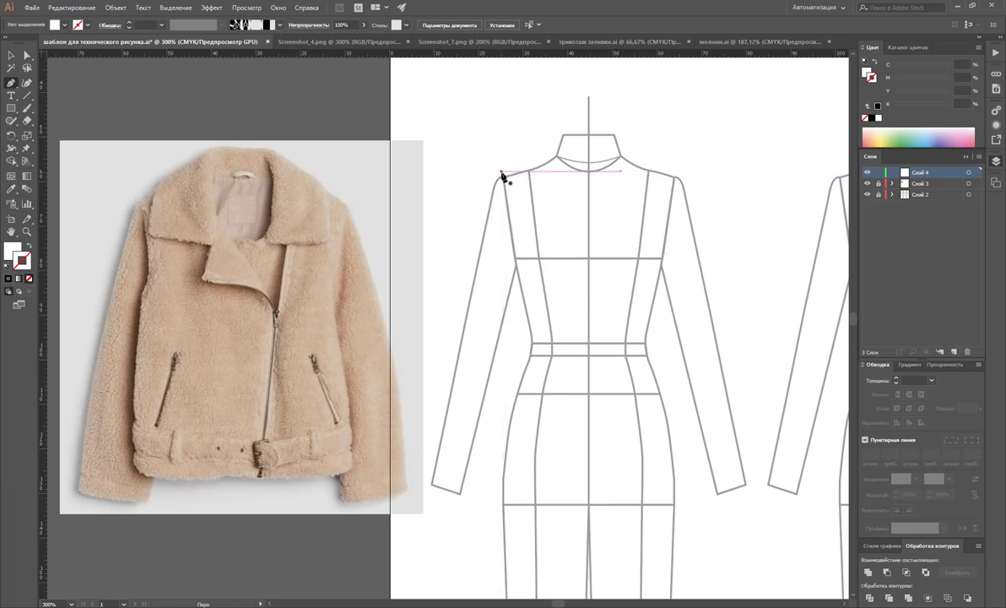
Draw the closed left-front panel outline from shoulder and neck, down the lapel curve to the hem and side seam
{"action": "left_click", "coordinate": [501, 172]}
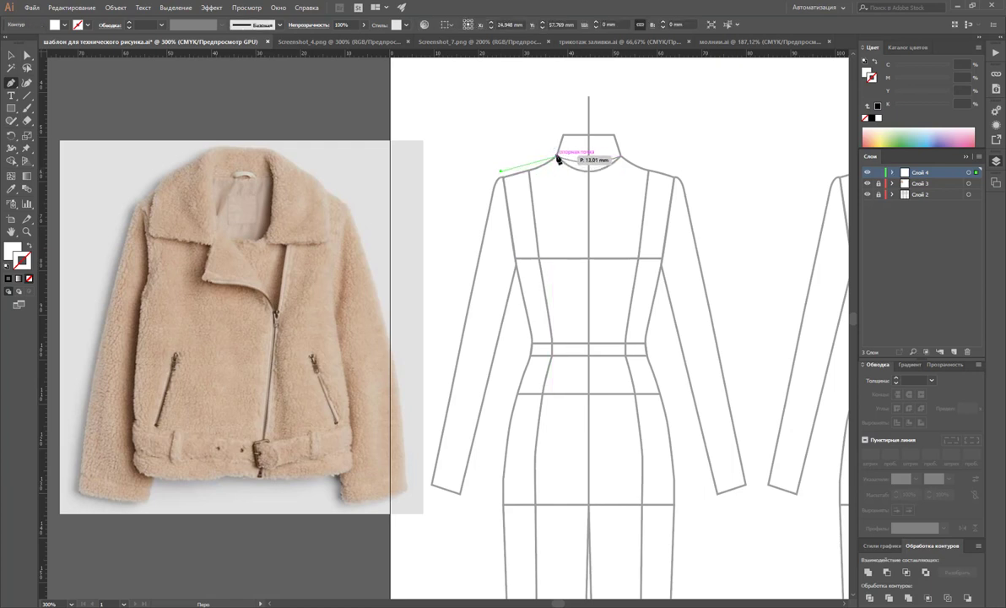
{"action": "left_click", "coordinate": [556, 158]}
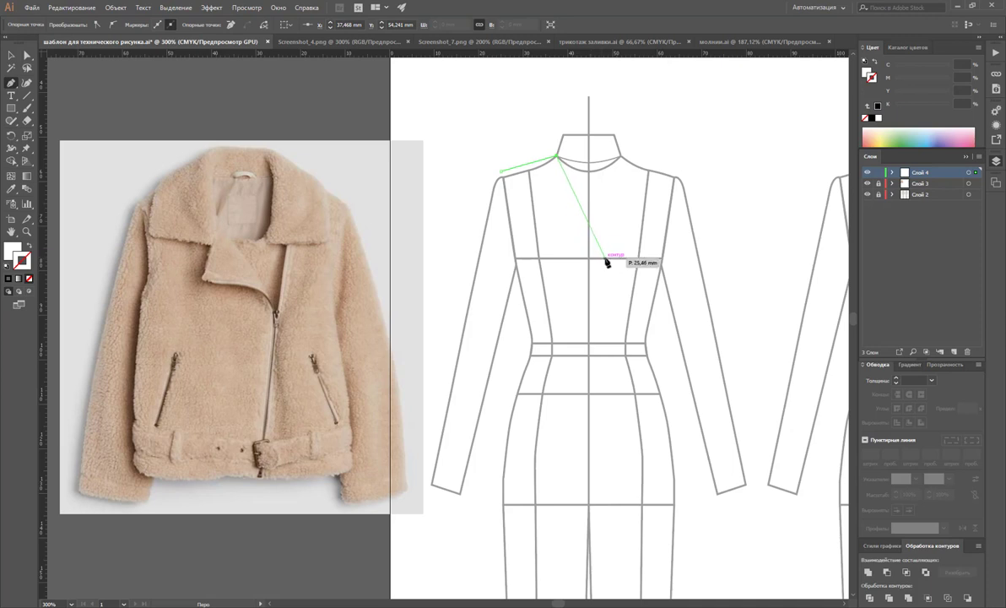
{"action": "left_click_drag", "start_coordinate": [609, 261], "coordinate": [634, 296]}
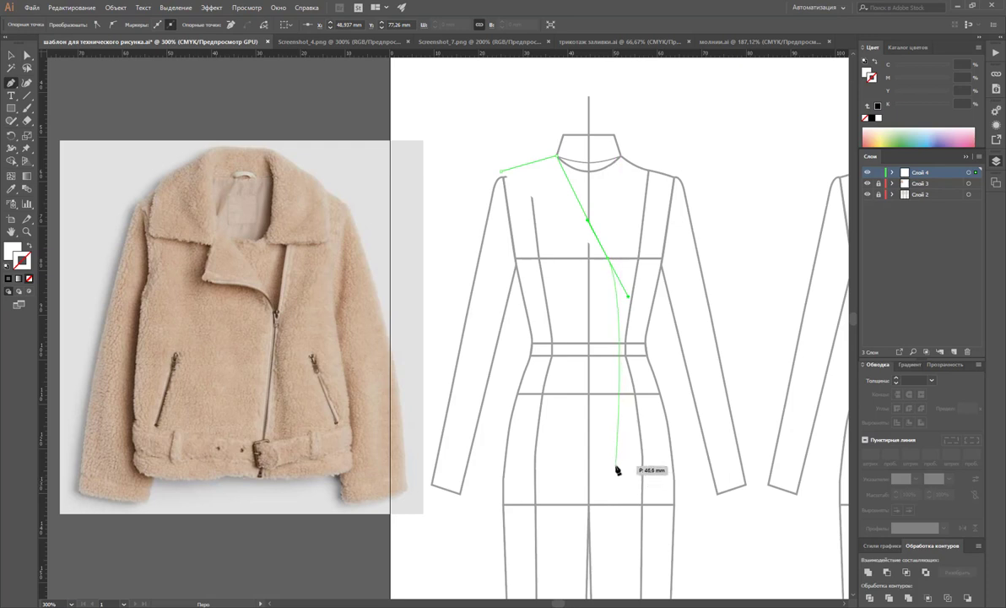
{"action": "left_click", "coordinate": [617, 458]}
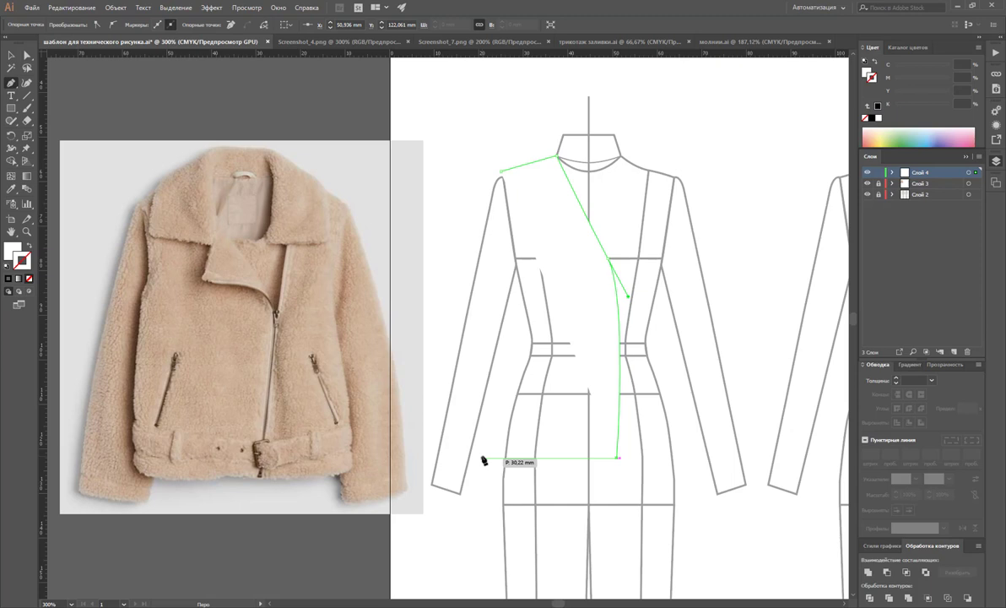
{"action": "left_click", "coordinate": [483, 459]}
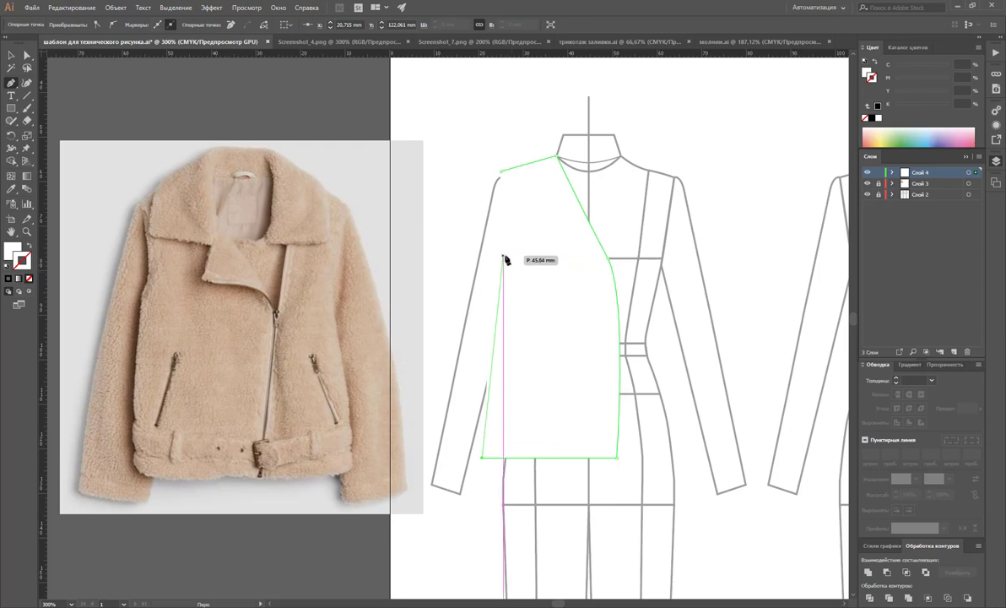
{"action": "left_click", "coordinate": [504, 257]}
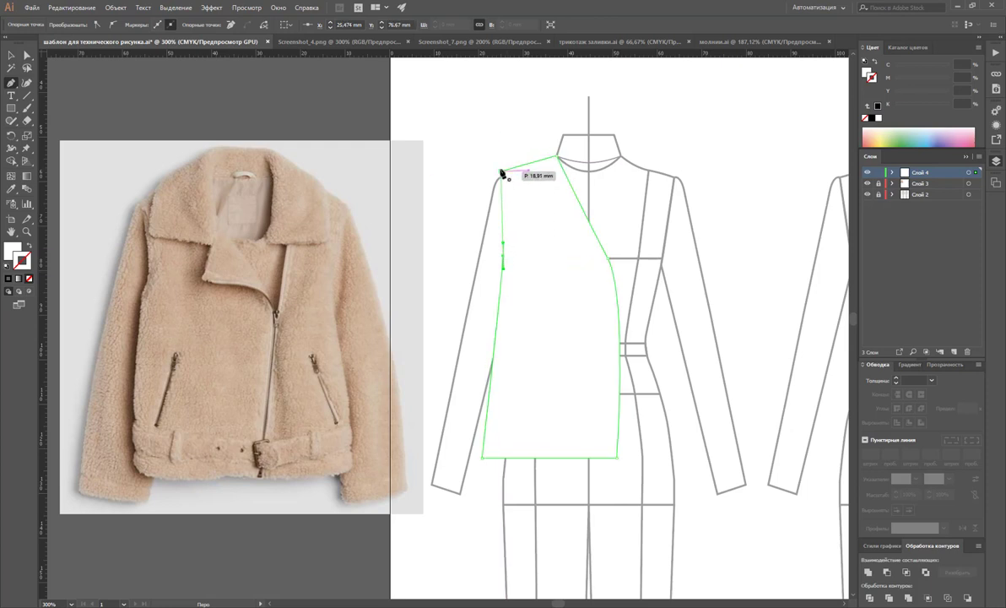
{"action": "left_click", "coordinate": [501, 172]}
Move the shoulder tip out to the armhole and give the panel a red stroke with no fill
{"action": "key", "text": "a"}
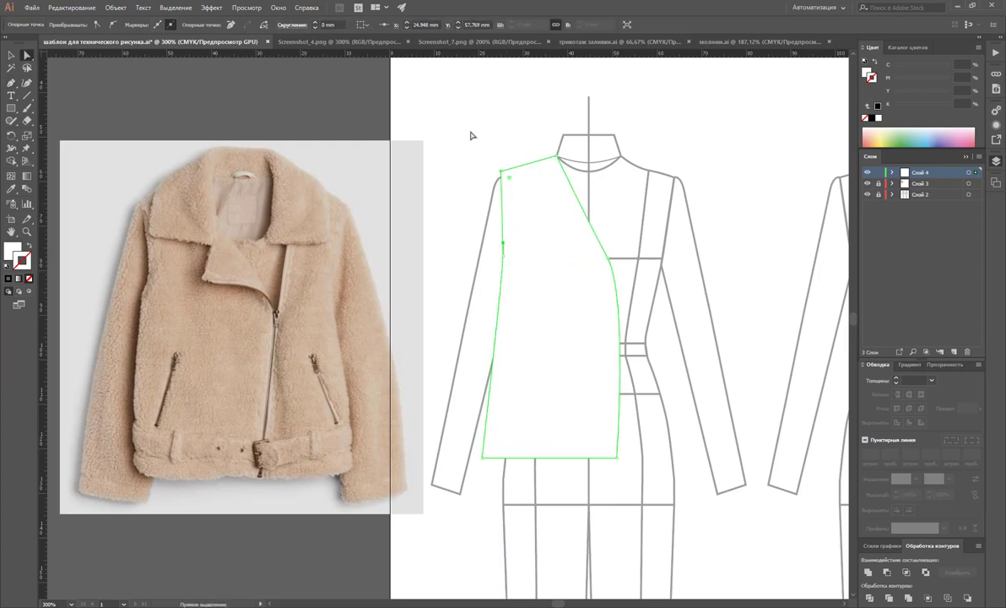
{"action": "left_click_drag", "start_coordinate": [500, 172], "coordinate": [495, 174]}
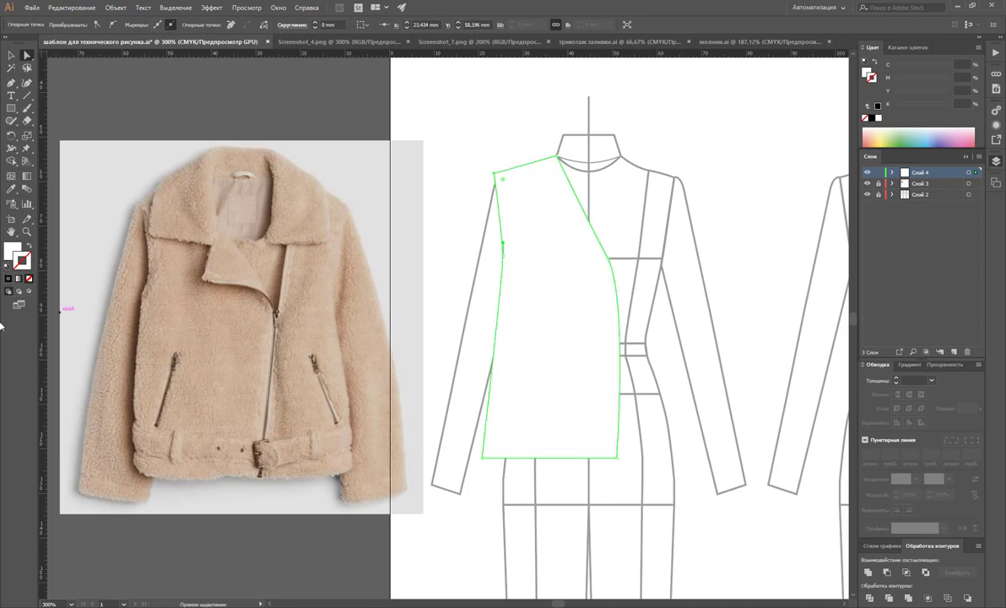
{"action": "left_click", "coordinate": [30, 245]}
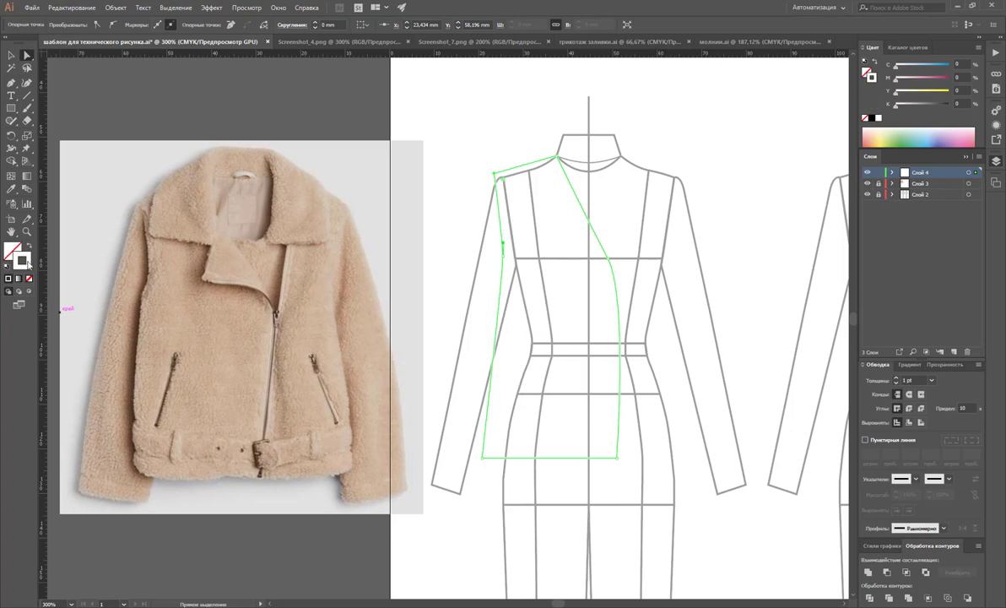
{"action": "left_click", "coordinate": [966, 157]}
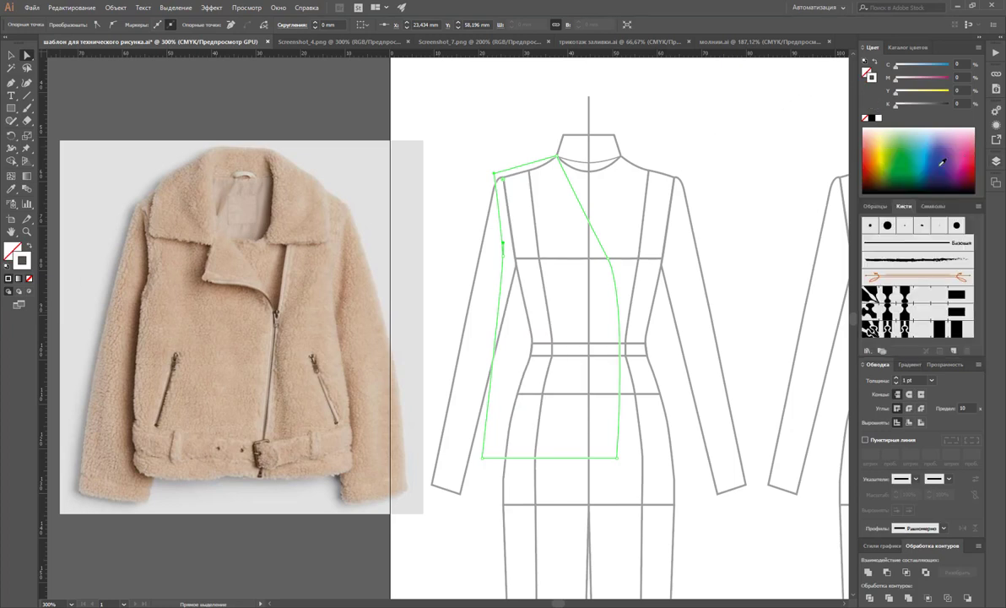
{"action": "left_click", "coordinate": [874, 207]}
{"action": "left_click", "coordinate": [895, 241]}
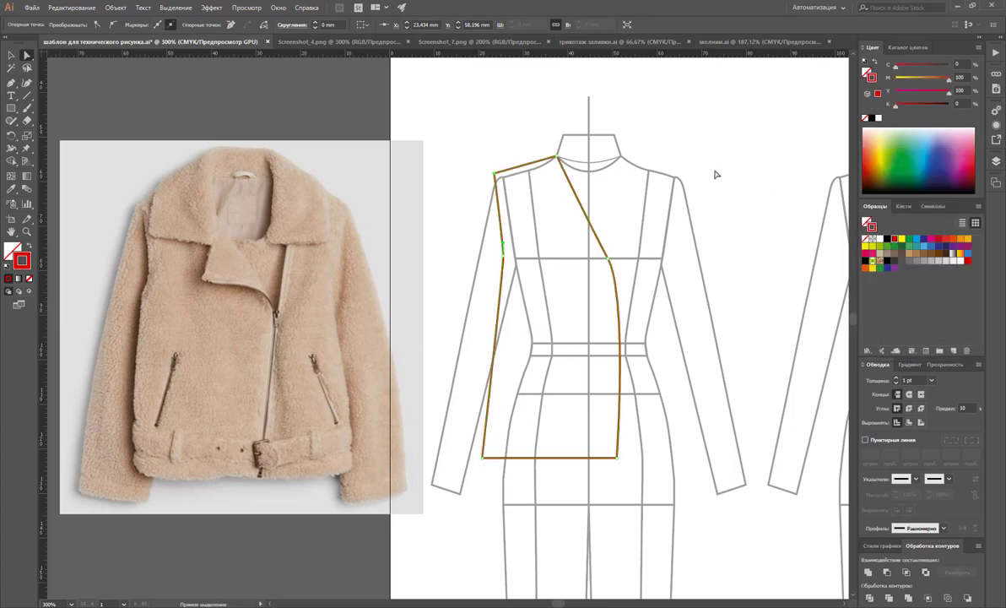
{"action": "left_click", "coordinate": [715, 174]}
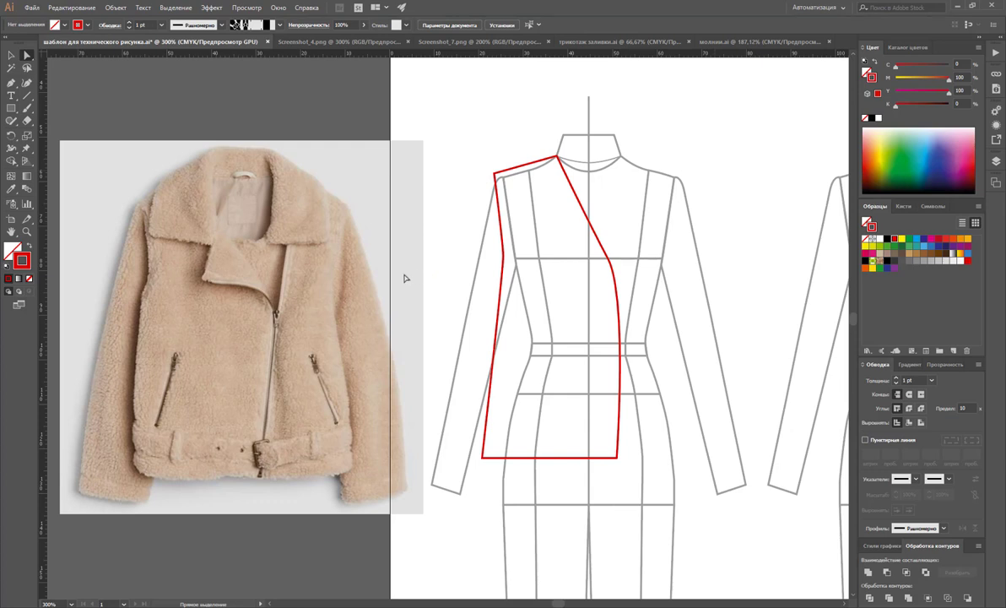
Nudge the panel's bottom-left corner and tear off the pen tools into a floating panel
{"action": "left_click", "coordinate": [485, 459]}
{"action": "left_click_drag", "start_coordinate": [484, 460], "coordinate": [486, 459]}
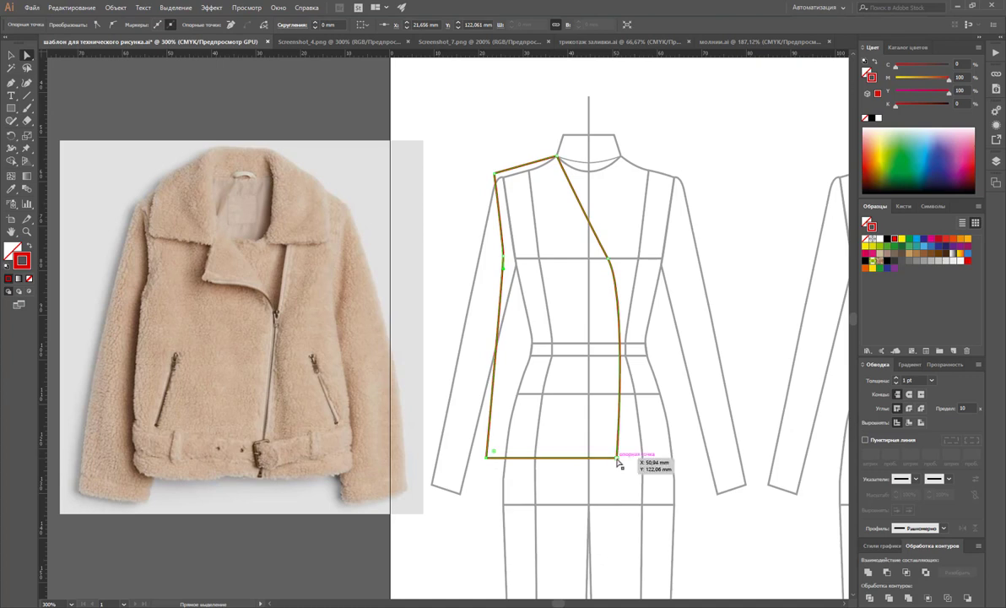
{"action": "left_click", "coordinate": [608, 258]}
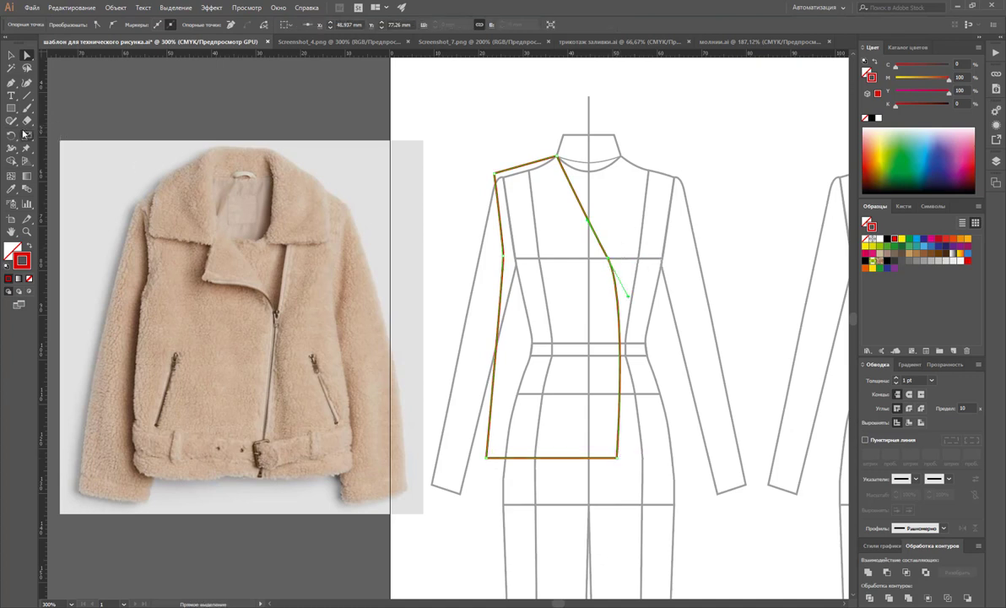
{"action": "left_click", "coordinate": [12, 84]}
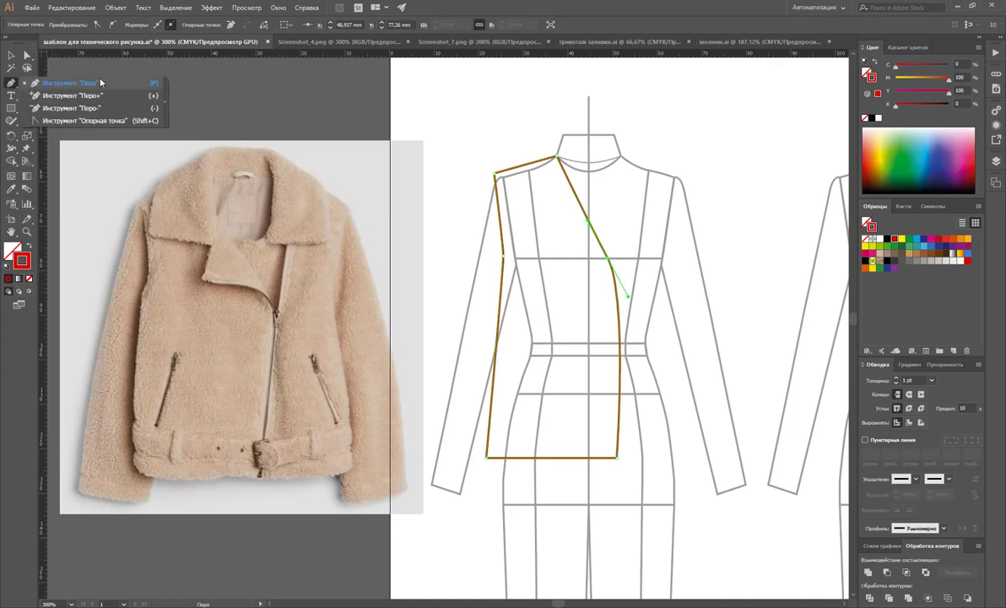
{"action": "left_click", "coordinate": [164, 92]}
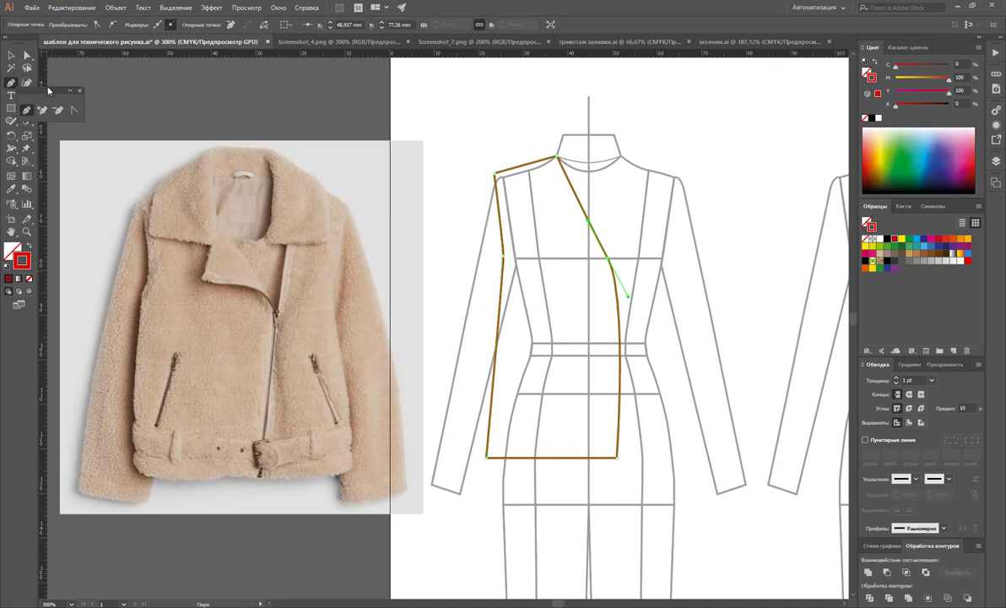
{"action": "left_click_drag", "start_coordinate": [80, 82], "coordinate": [86, 68]}
Pull the curve below the lapel point so the front edge runs straight down to the hem
{"action": "left_click", "coordinate": [104, 88]}
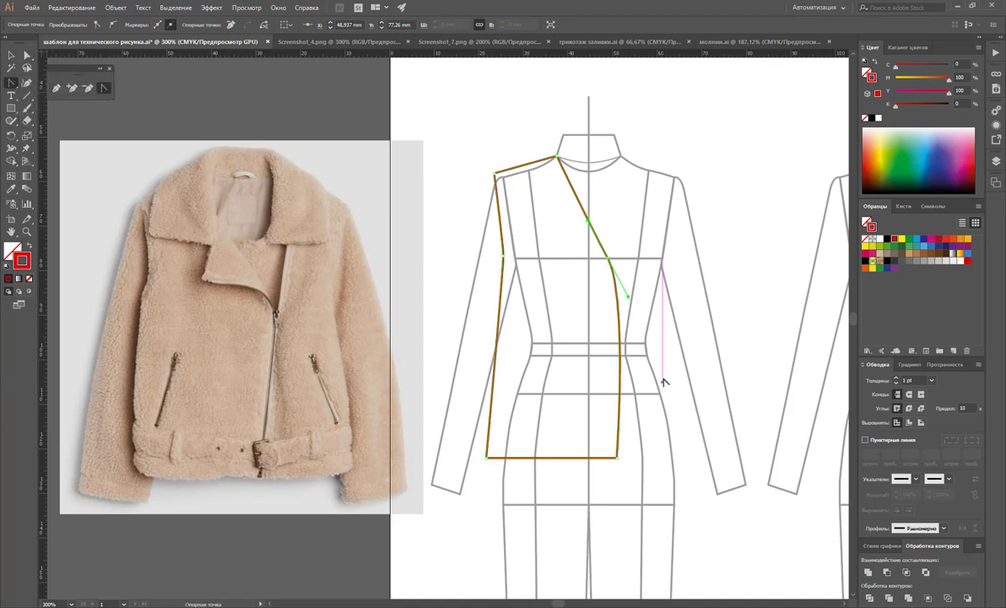
{"action": "left_click", "coordinate": [628, 298]}
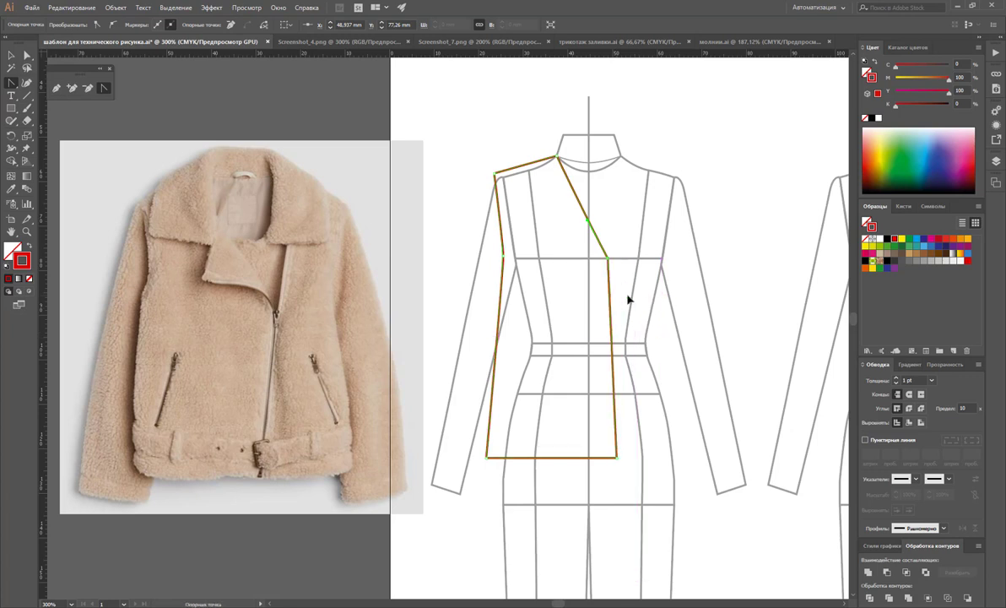
{"action": "key", "text": "ctrl+z"}
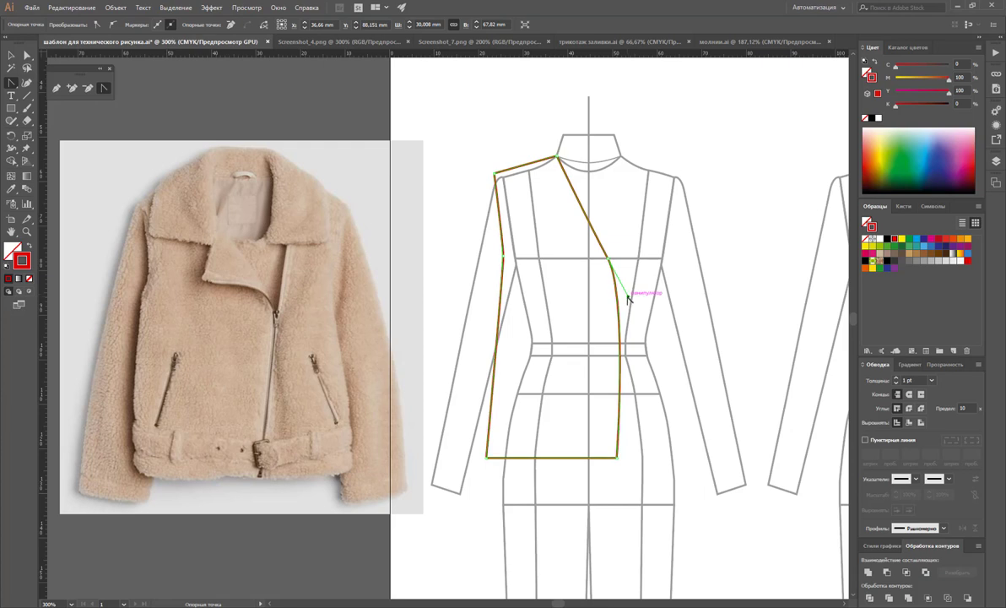
{"action": "left_click_drag", "start_coordinate": [628, 299], "coordinate": [617, 299]}
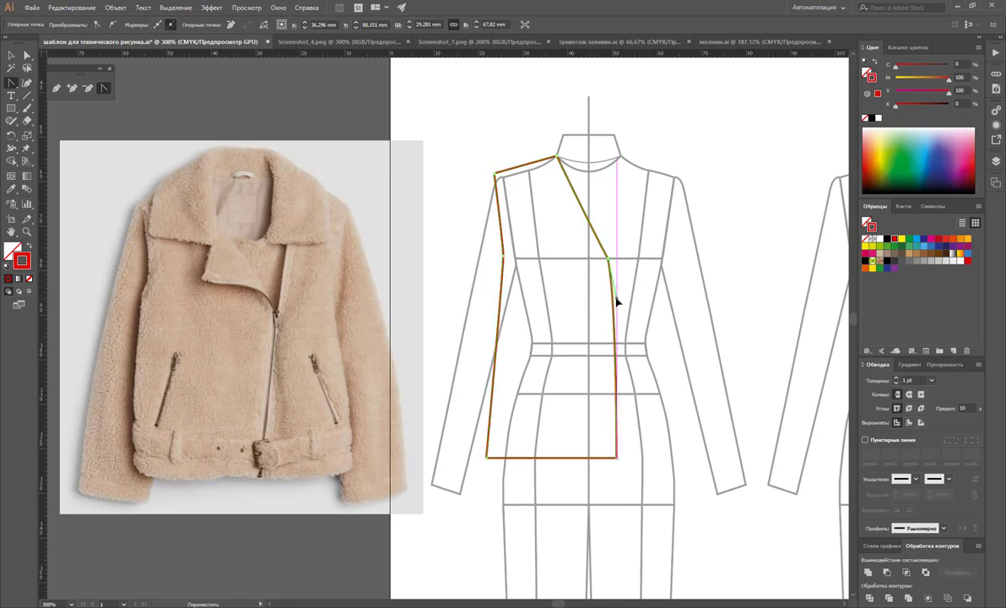
{"action": "left_click", "coordinate": [11, 54]}
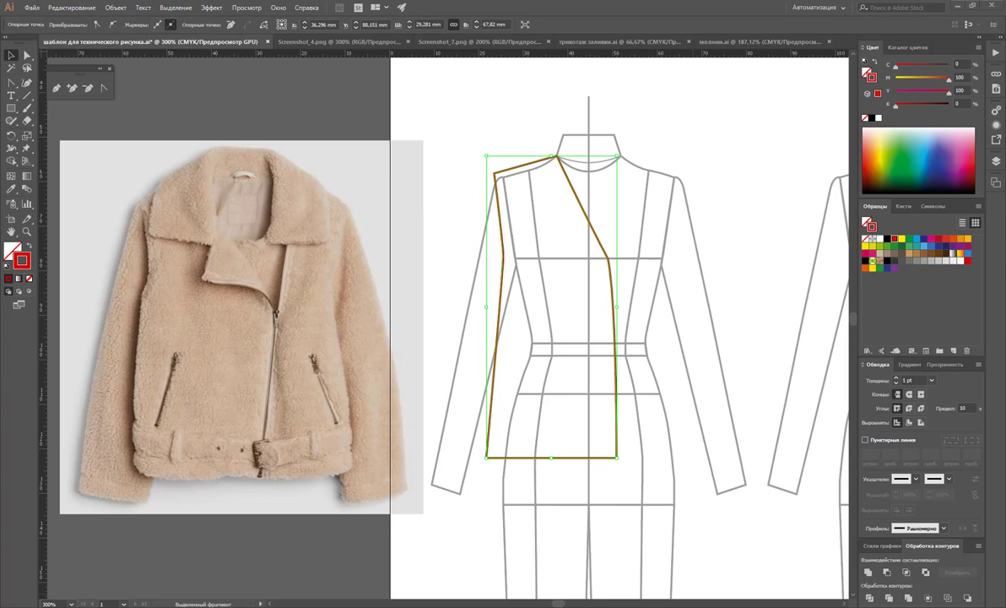
{"action": "left_click", "coordinate": [479, 142]}
Draw the closed left sleeve outline from the shoulder, down the outer edge, across the cuff and up the underarm
{"action": "scroll", "coordinate": [634, 233], "scroll_direction": "down", "scroll_amount": 1}
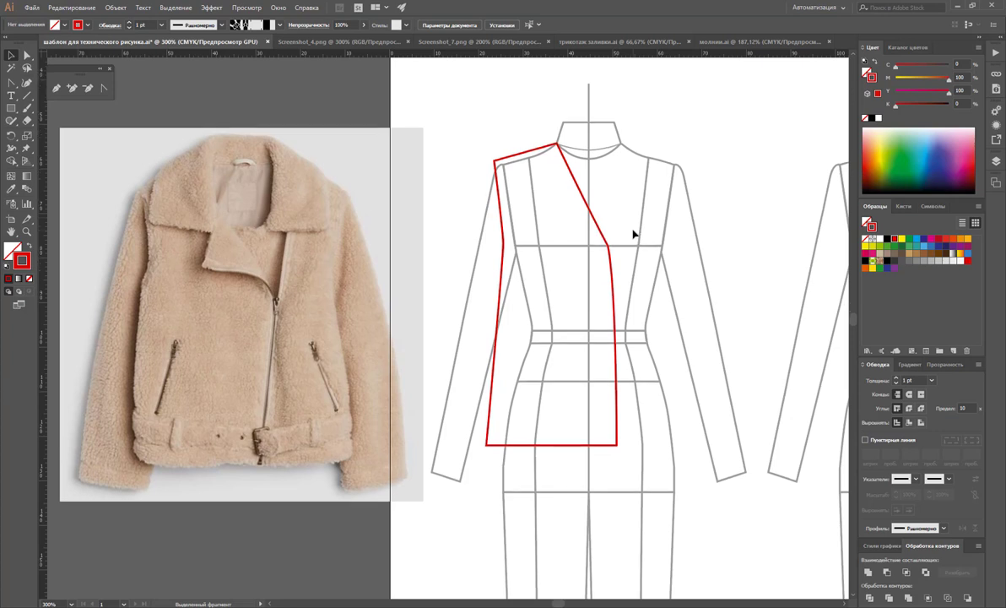
{"action": "left_click", "coordinate": [57, 87]}
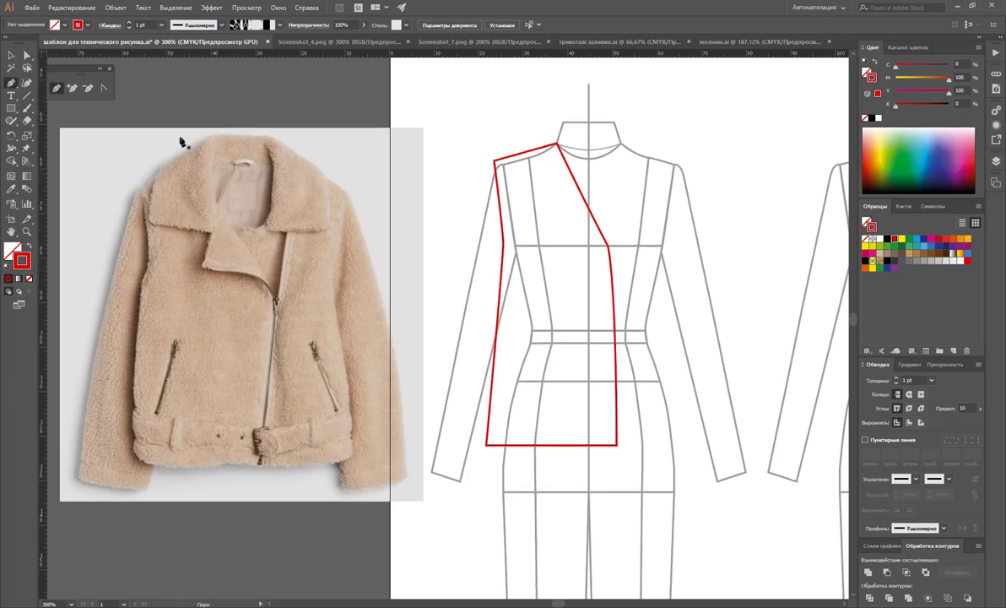
{"action": "left_click", "coordinate": [495, 161]}
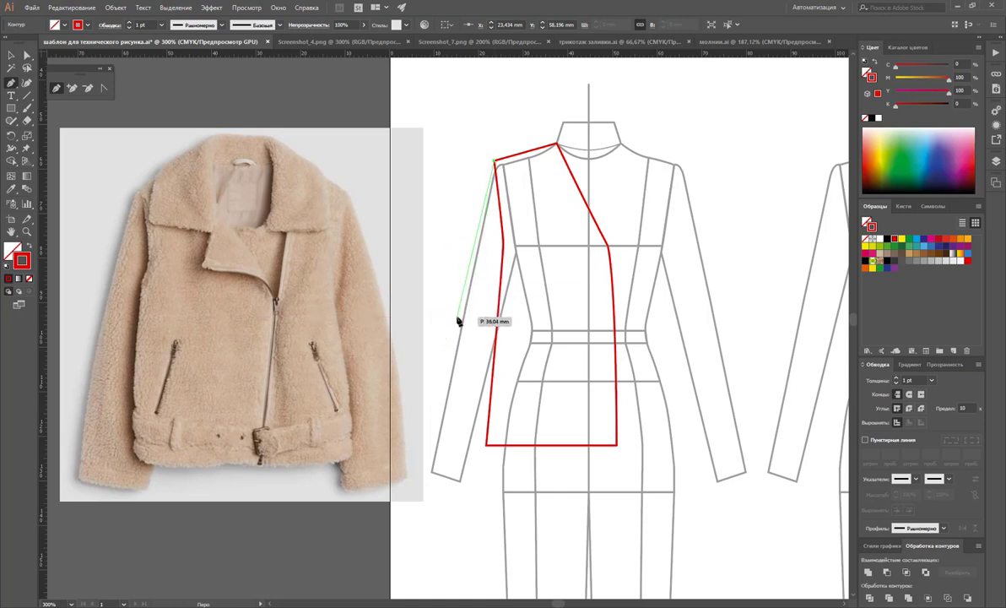
{"action": "left_click_drag", "start_coordinate": [456, 316], "coordinate": [443, 488]}
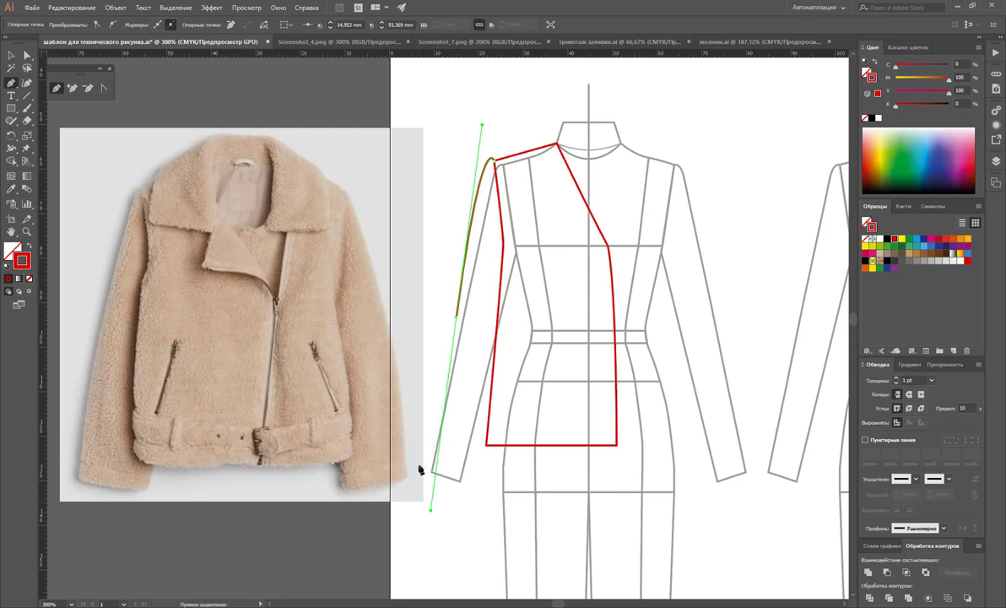
{"action": "key", "text": "ctrl+z"}
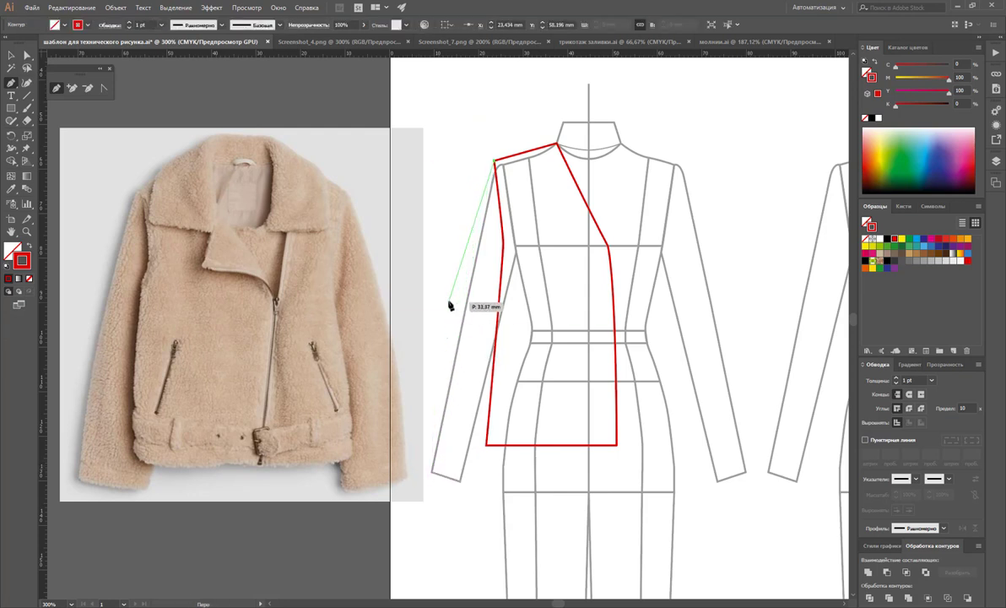
{"action": "mouse_move", "coordinate": [445, 303]}
{"action": "left_mouse_down"}
{"action": "mouse_move", "coordinate": [403, 458]}
{"action": "mouse_move", "coordinate": [412, 446]}
{"action": "left_mouse_up"}
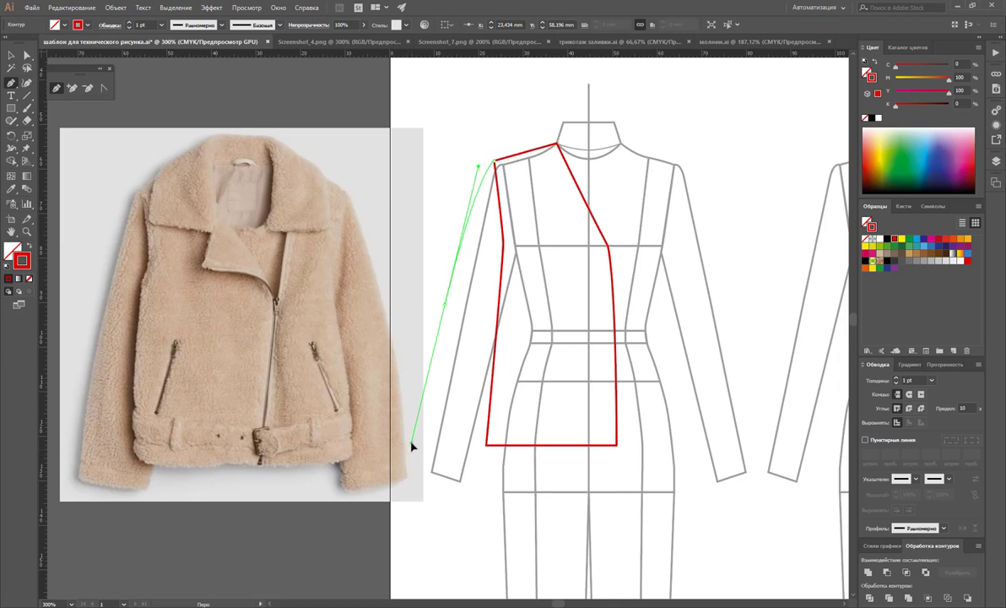
{"action": "left_click_drag", "start_coordinate": [413, 446], "coordinate": [414, 449]}
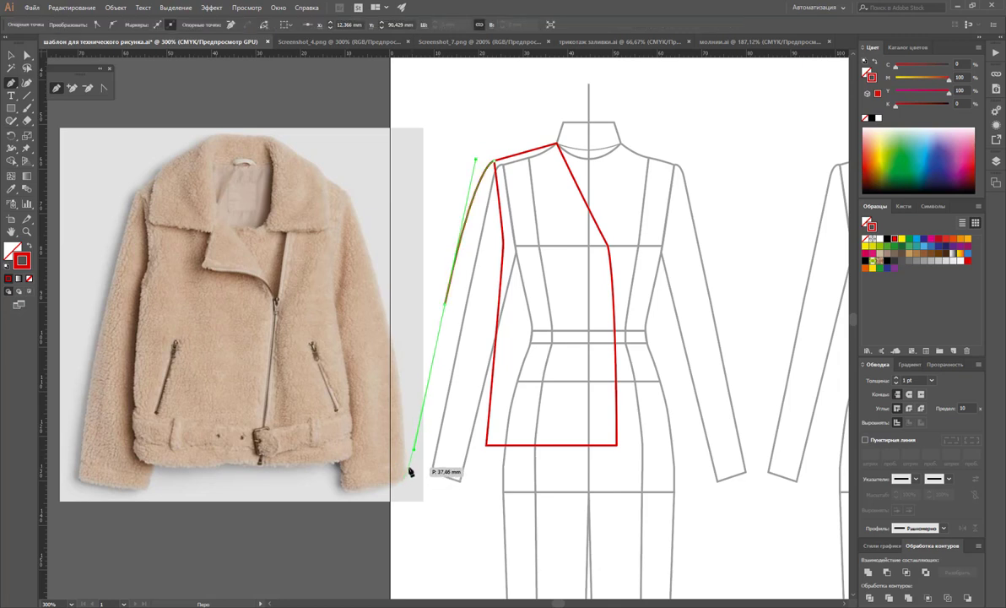
{"action": "left_click", "coordinate": [408, 467]}
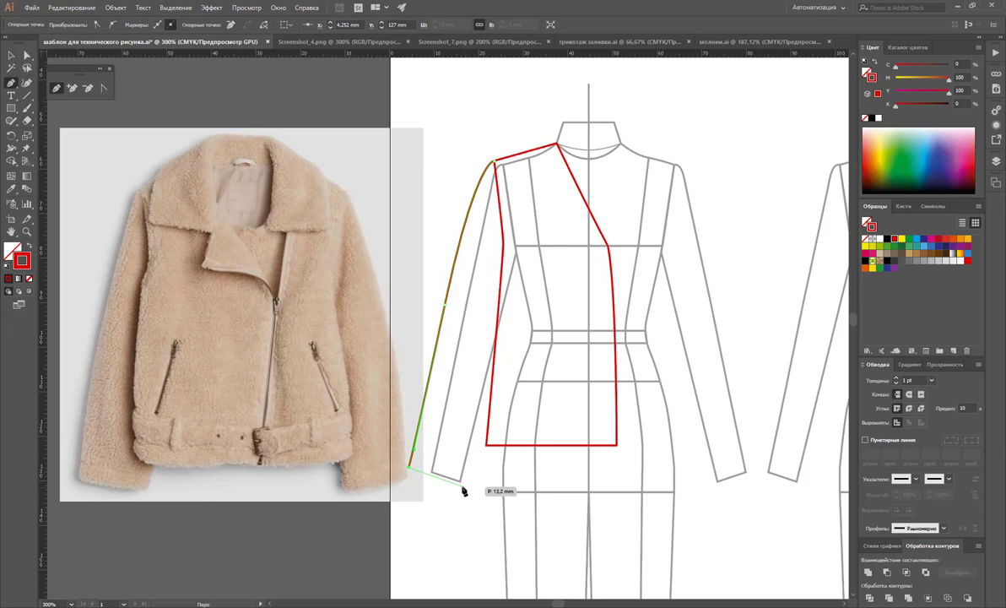
{"action": "left_click", "coordinate": [461, 484]}
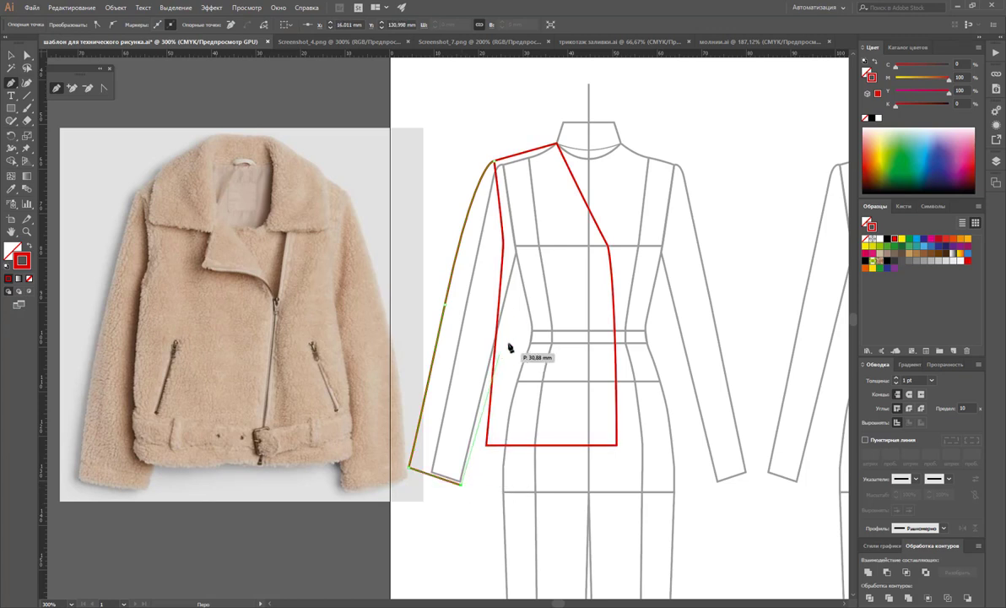
{"action": "left_click", "coordinate": [499, 299]}
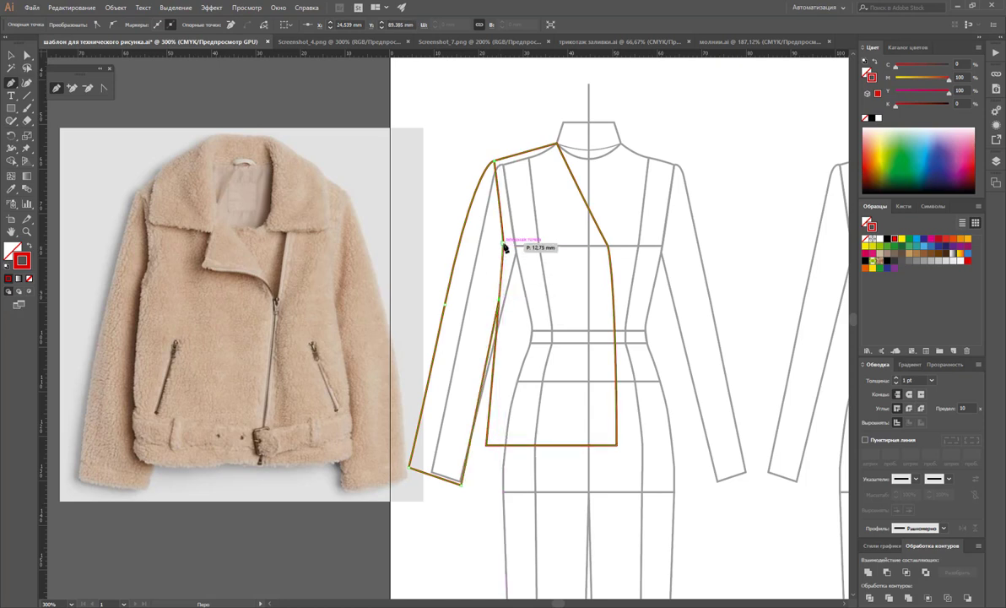
{"action": "left_click_drag", "start_coordinate": [504, 246], "coordinate": [505, 228]}
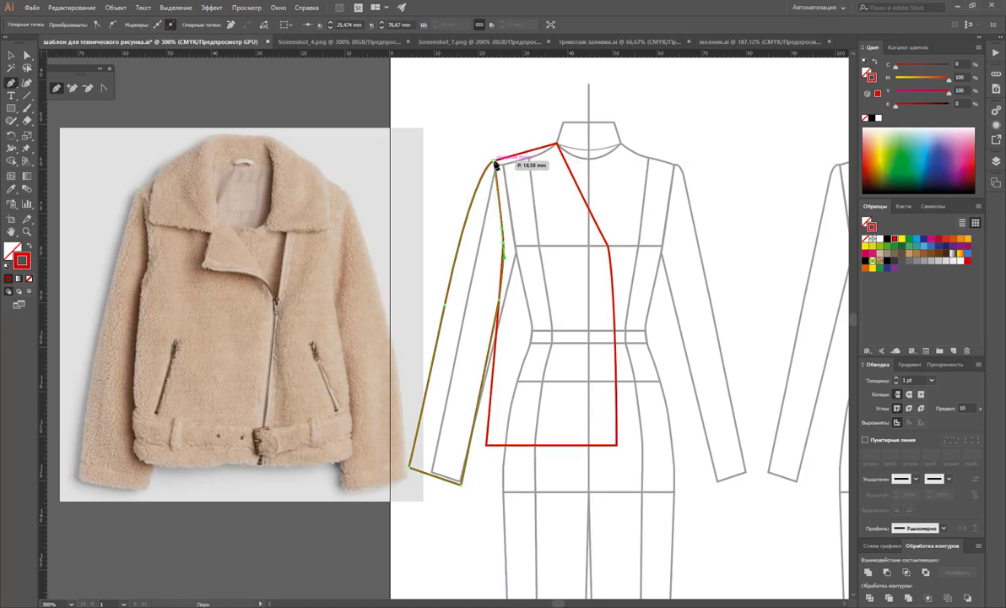
{"action": "left_click_drag", "start_coordinate": [496, 162], "coordinate": [515, 162]}
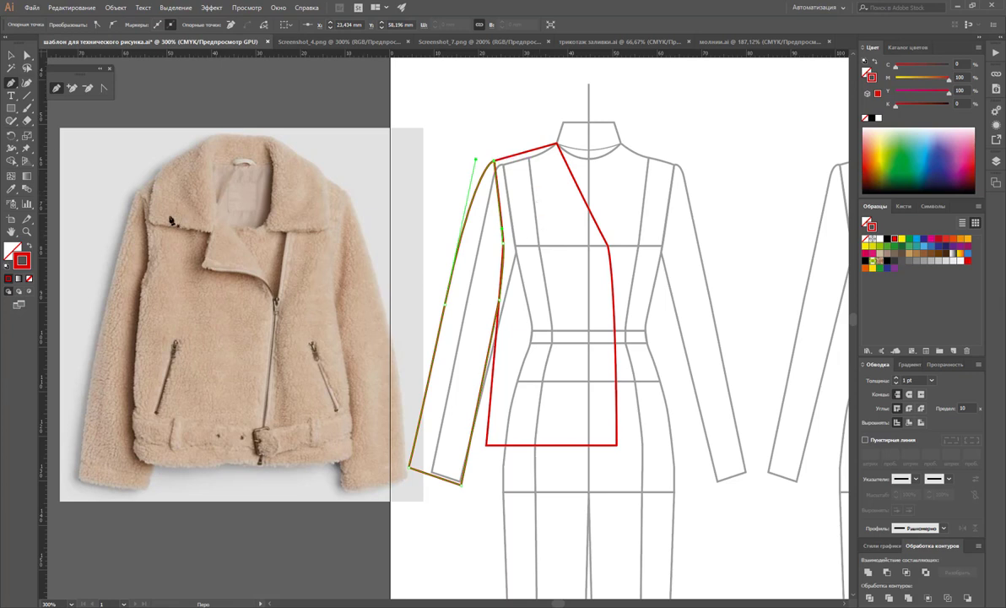
{"action": "left_click", "coordinate": [10, 55]}
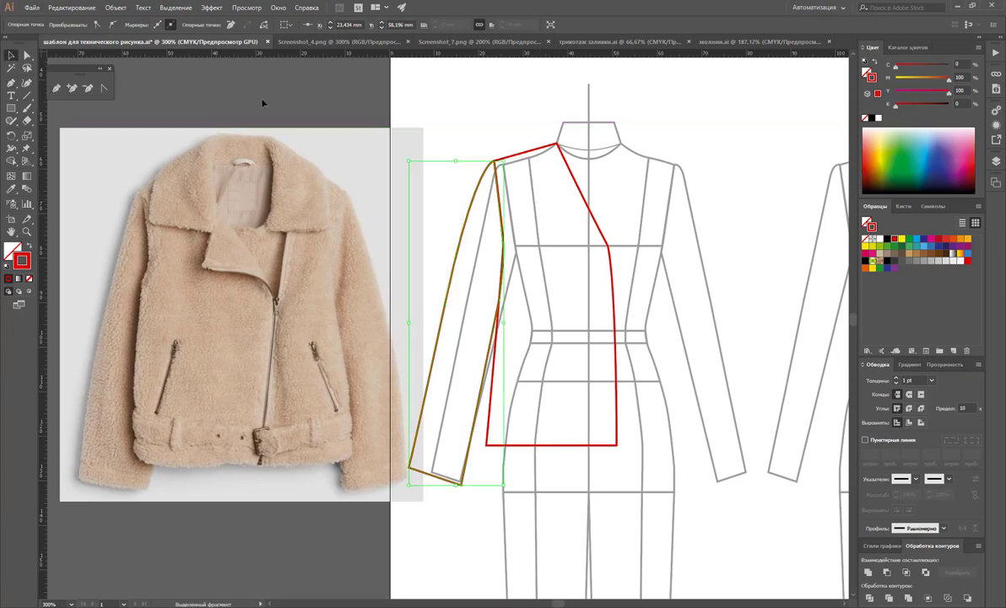
Drag the sleeve's top direction handle to curve its outer edge near the shoulder
{"action": "left_click", "coordinate": [461, 127]}
{"action": "left_click", "coordinate": [478, 184]}
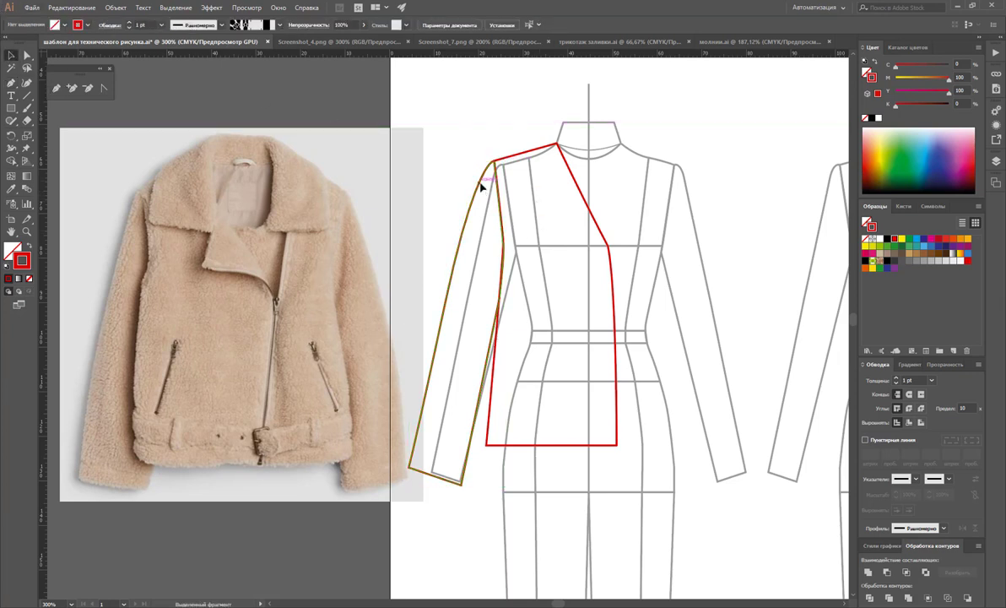
{"action": "key", "text": "a"}
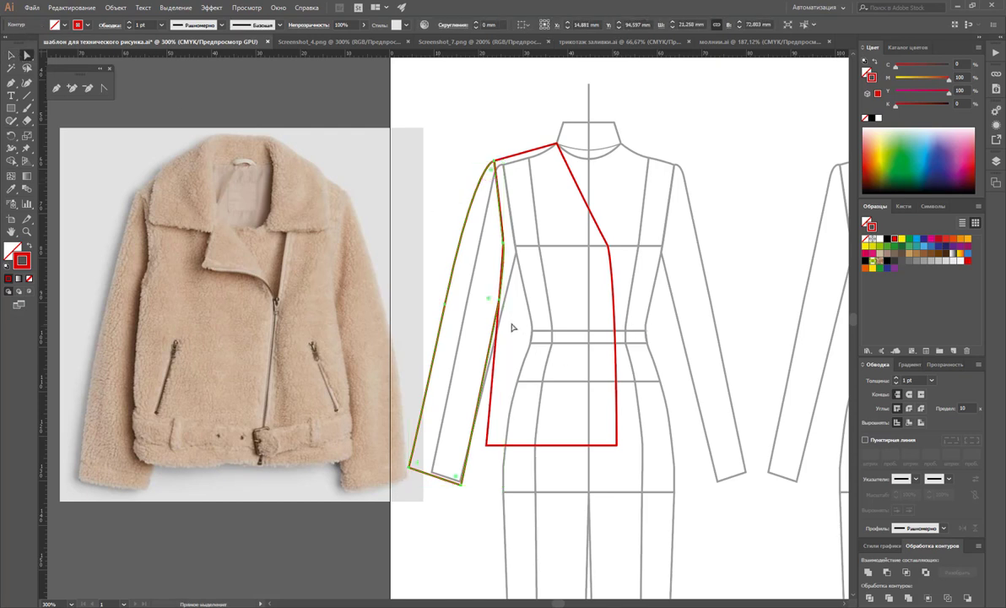
{"action": "left_click", "coordinate": [447, 306]}
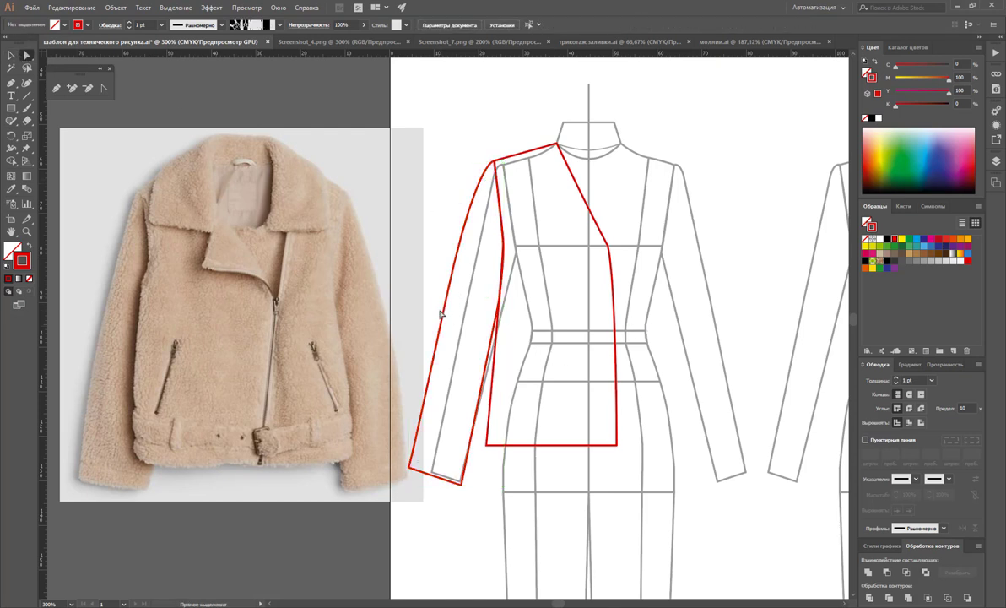
{"action": "left_click", "coordinate": [448, 306]}
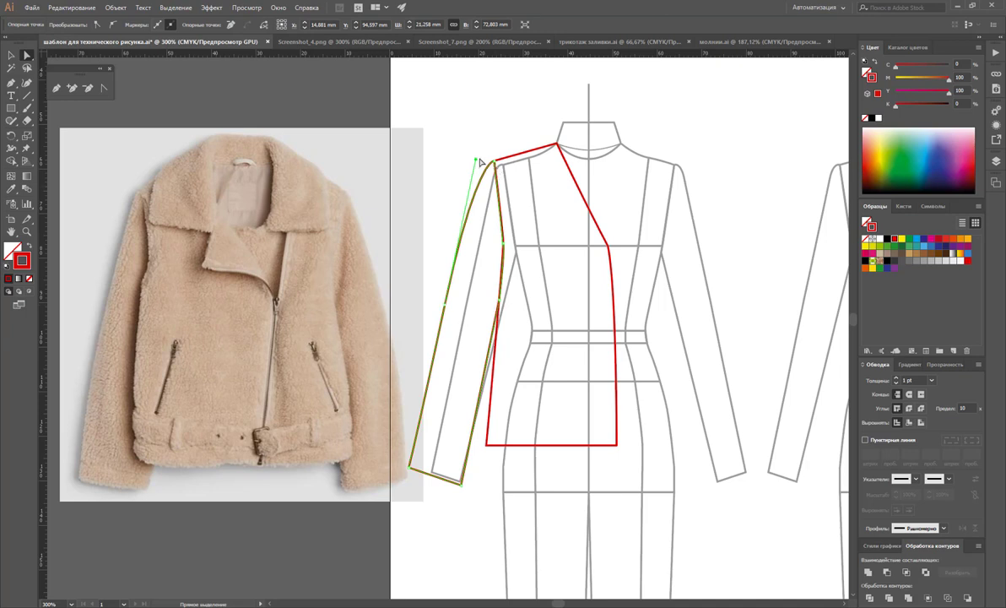
{"action": "left_click_drag", "start_coordinate": [477, 162], "coordinate": [473, 186]}
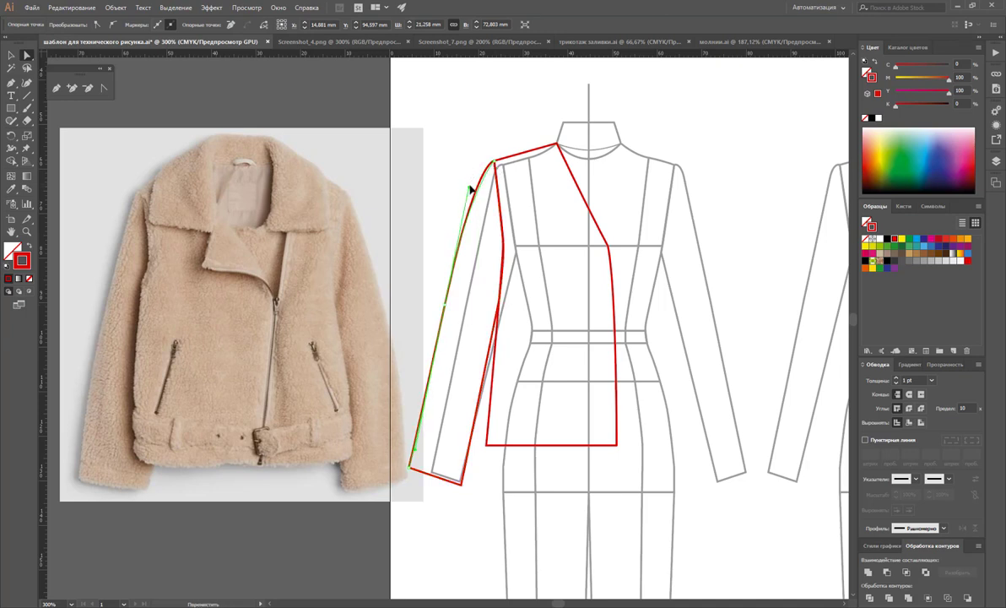
{"action": "left_click", "coordinate": [433, 209]}
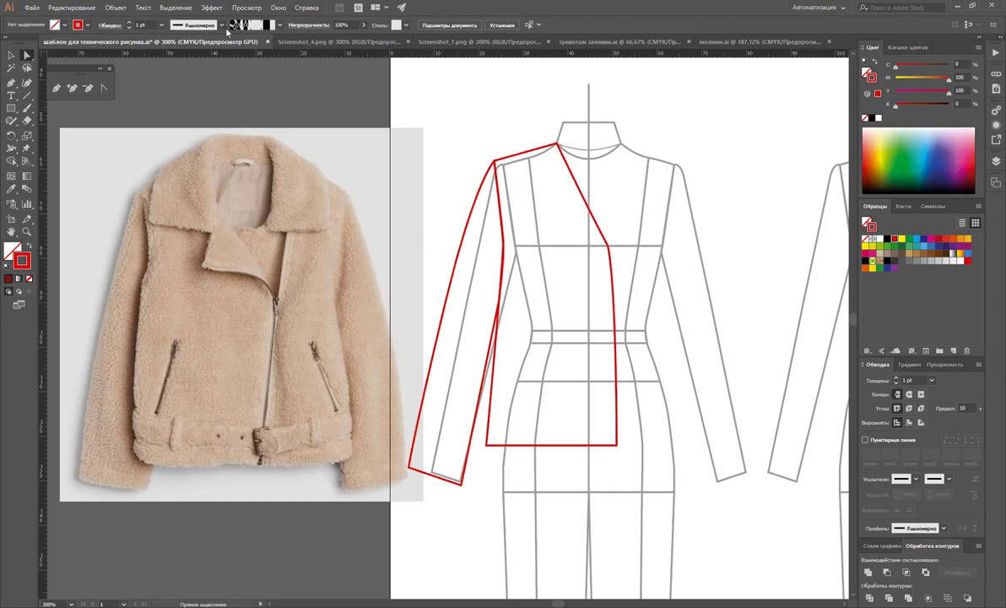
Reflect a copy of the left sleeve and front panel across the centre line to the right side
{"action": "left_click", "coordinate": [11, 55]}
{"action": "left_click_drag", "start_coordinate": [453, 152], "coordinate": [556, 239]}
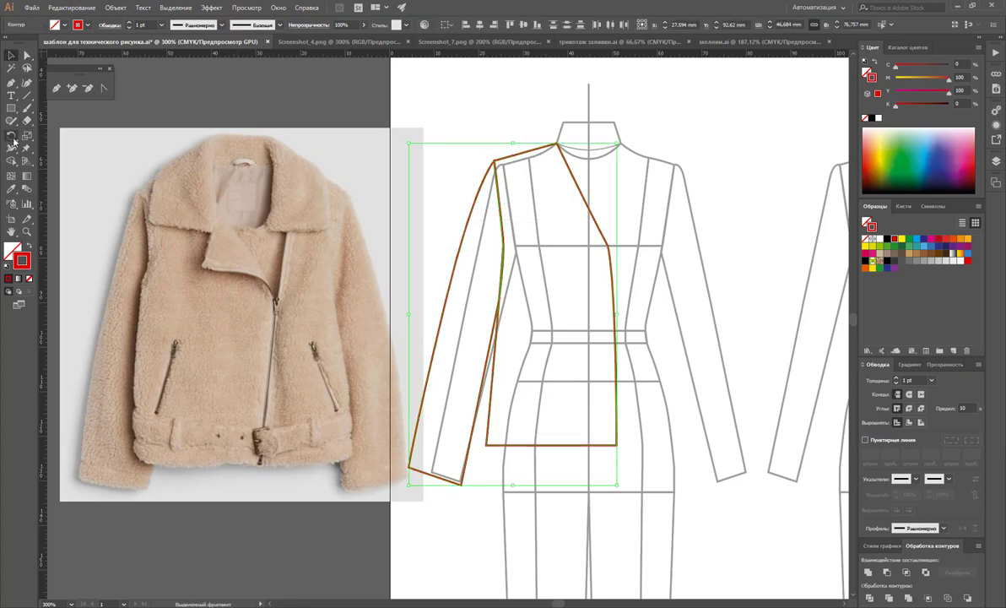
{"action": "left_click_drag", "start_coordinate": [11, 135], "coordinate": [48, 152]}
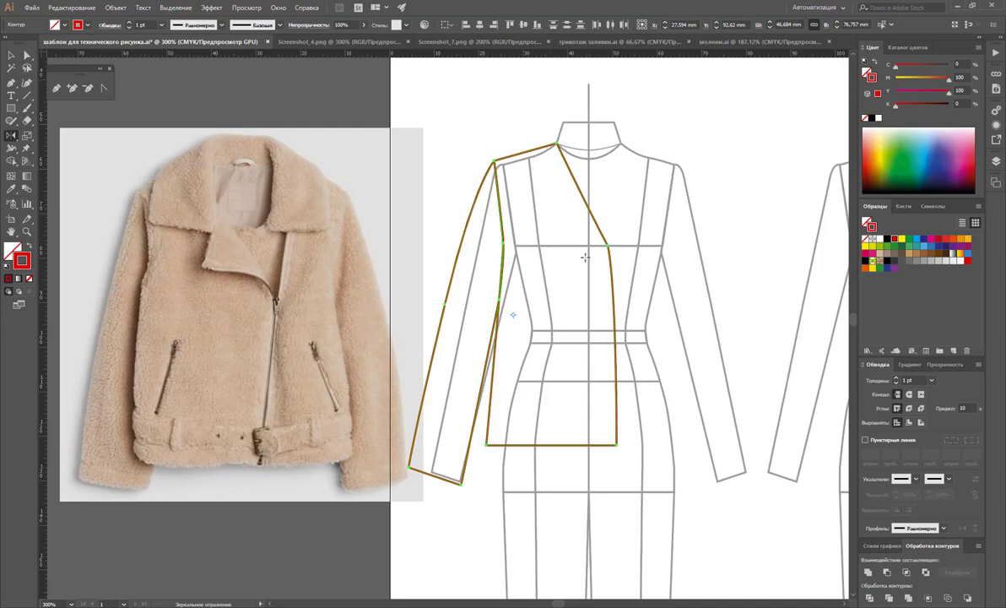
{"action": "left_click_drag", "start_coordinate": [556, 252], "coordinate": [644, 225], "text": "alt"}
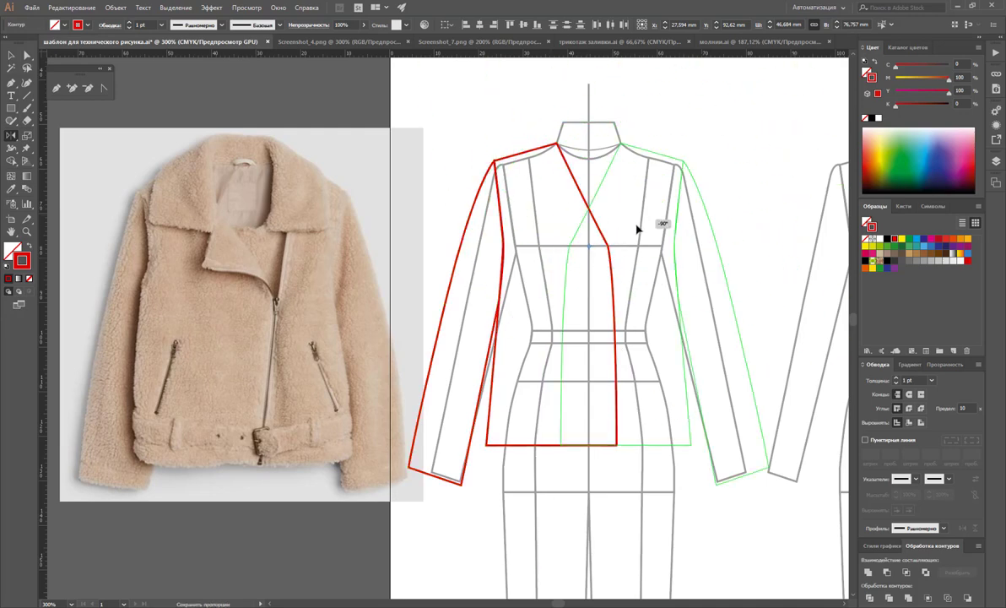
{"action": "left_click", "coordinate": [10, 55]}
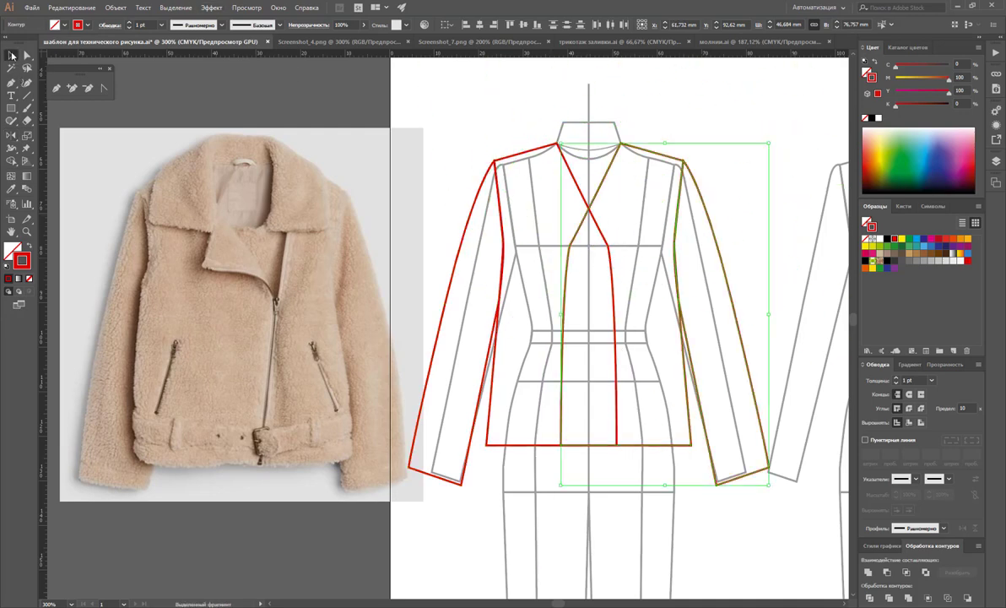
Curve the right front edge into the neckline as a lapel and shift its bottom corner right
{"action": "left_click", "coordinate": [26, 55]}
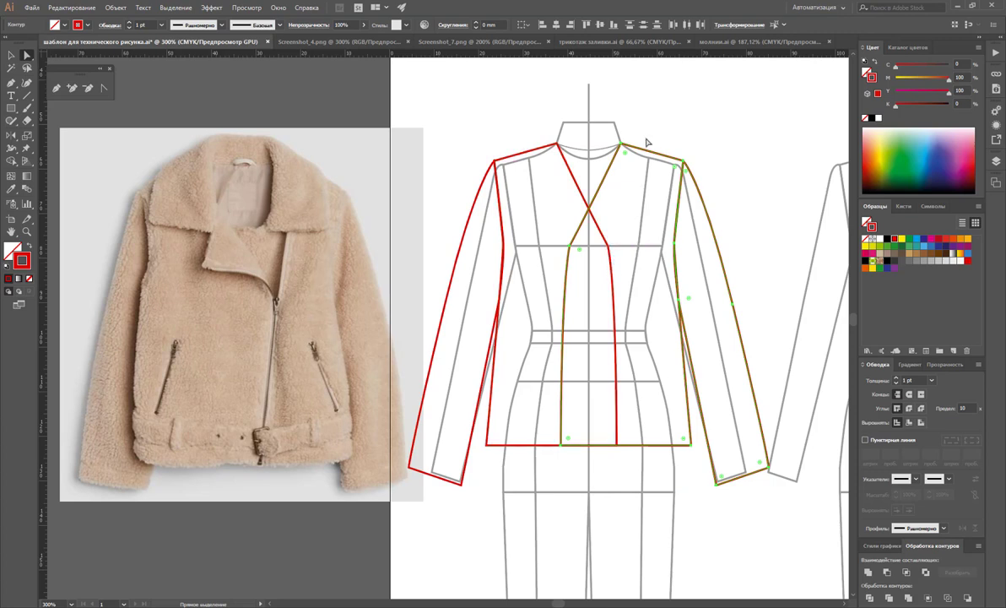
{"action": "left_click", "coordinate": [573, 247]}
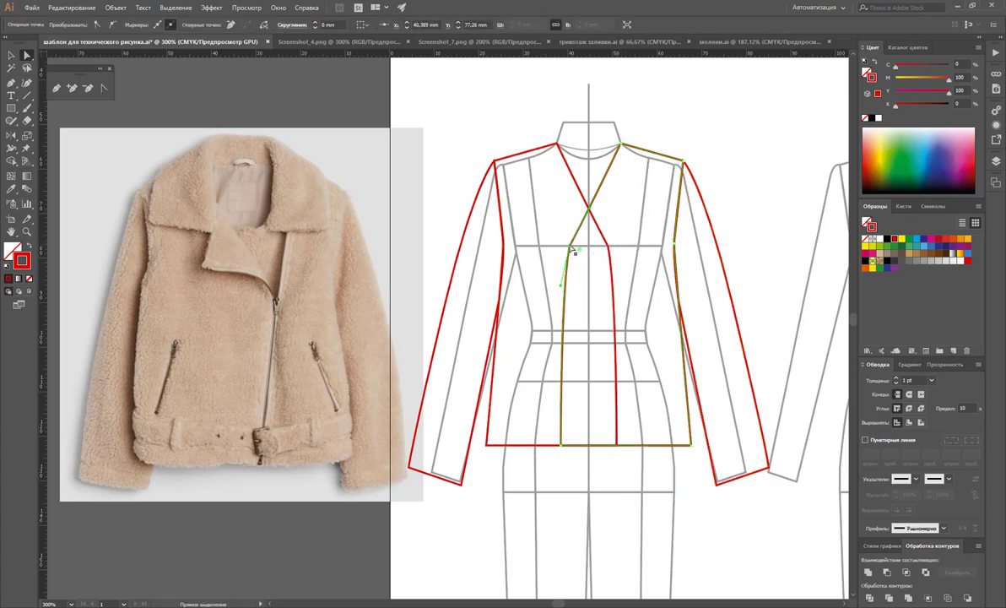
{"action": "left_click_drag", "start_coordinate": [572, 246], "coordinate": [573, 204]}
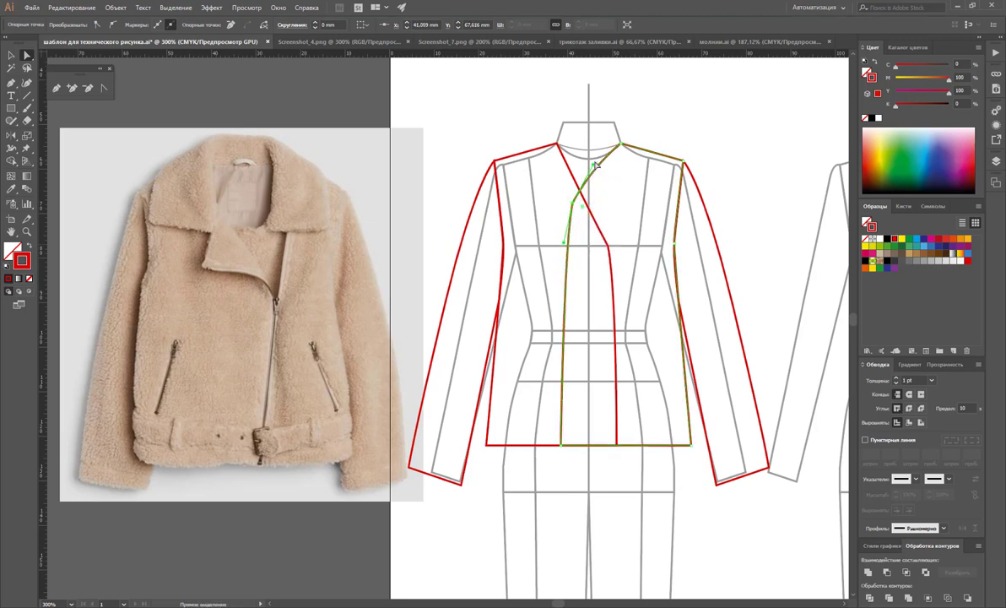
{"action": "left_click_drag", "start_coordinate": [595, 165], "coordinate": [624, 197]}
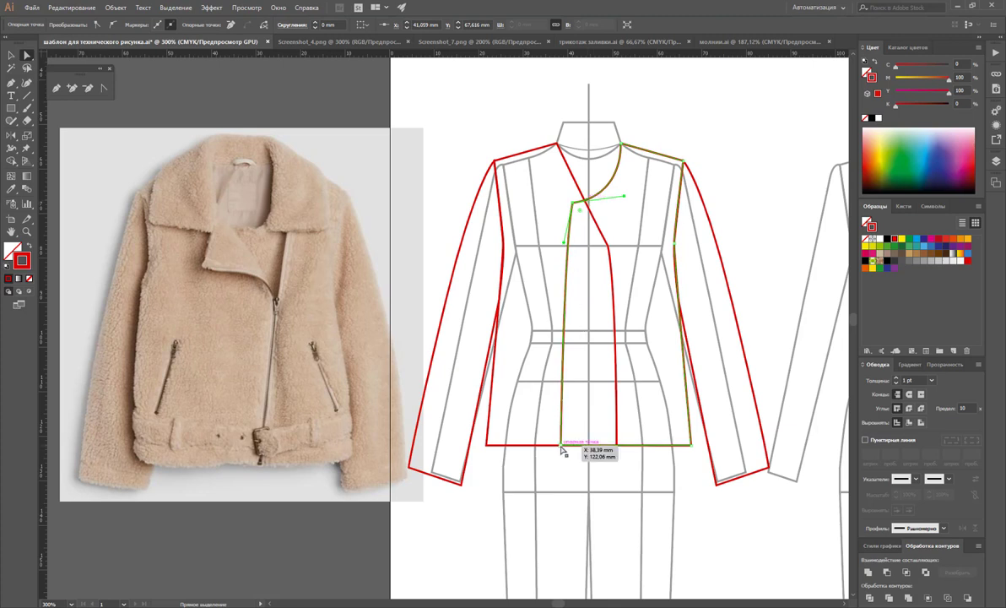
{"action": "left_click_drag", "start_coordinate": [565, 450], "coordinate": [571, 450]}
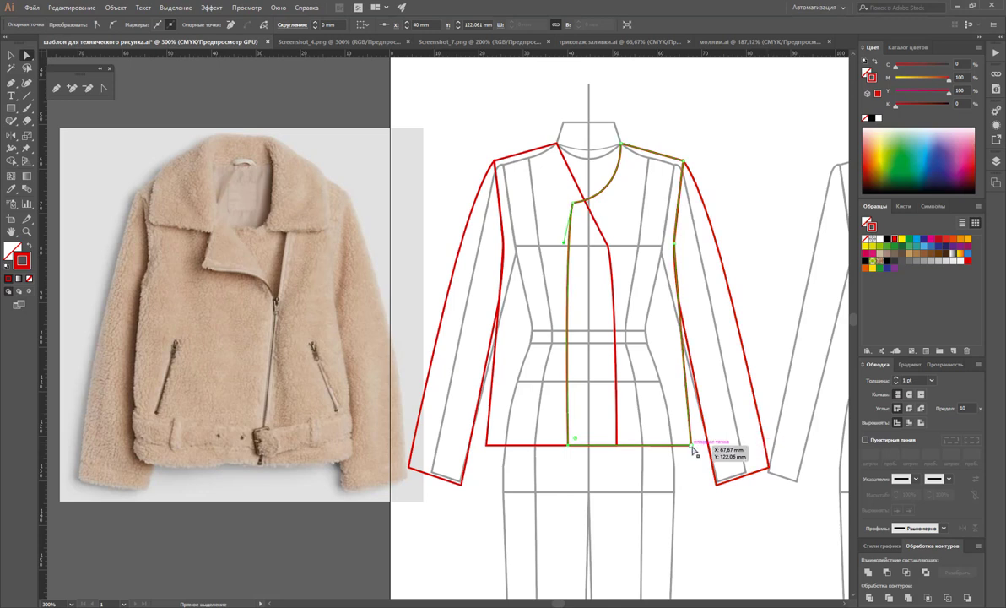
Straighten the right panel's hem and nudge both front panels' bottom corners inward
{"action": "left_click", "coordinate": [104, 88]}
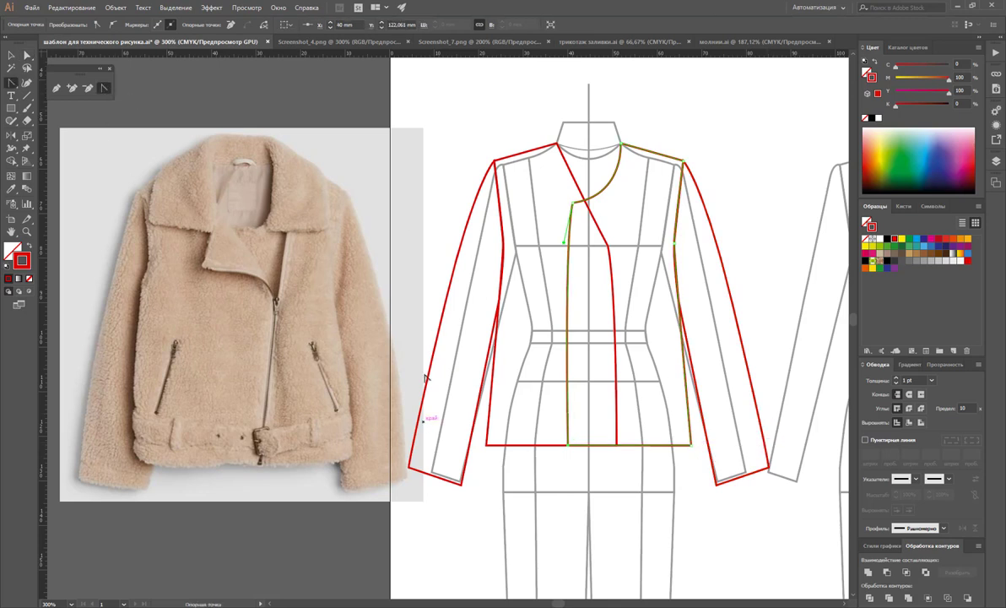
{"action": "left_click", "coordinate": [479, 439]}
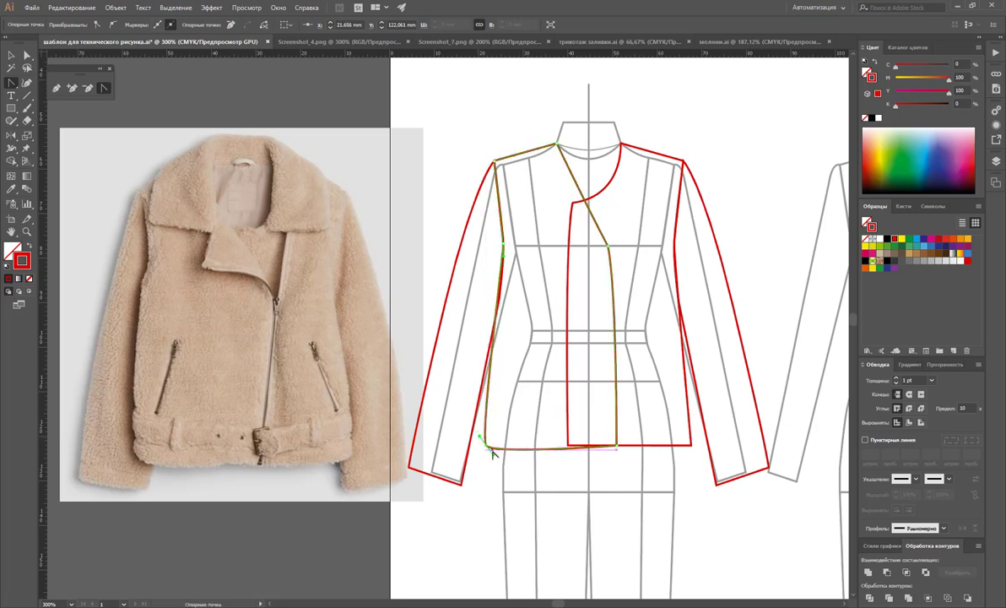
{"action": "left_click", "coordinate": [689, 447]}
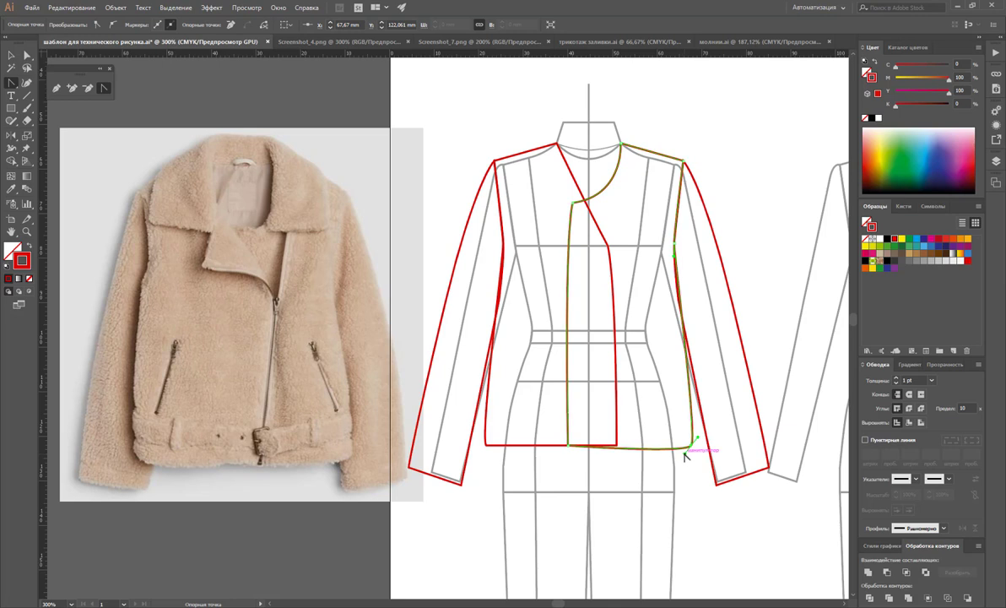
{"action": "left_click_drag", "start_coordinate": [686, 456], "coordinate": [685, 458]}
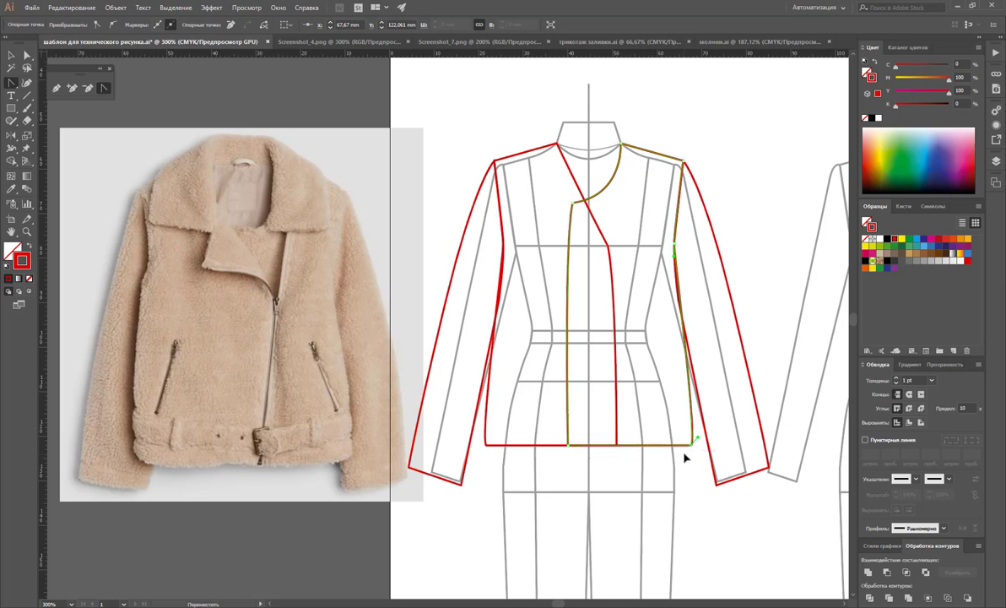
{"action": "left_click", "coordinate": [26, 55]}
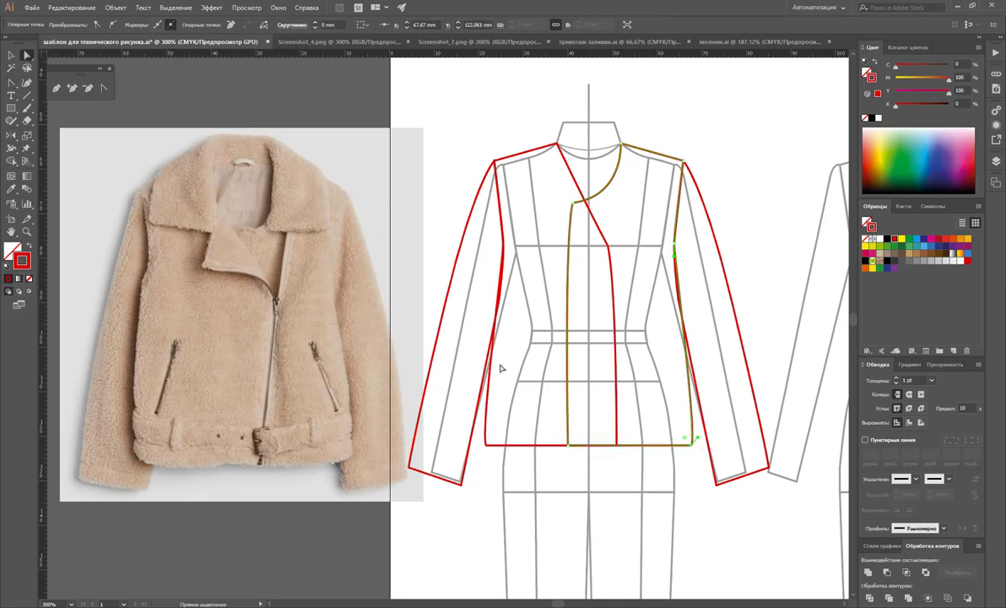
{"action": "left_click_drag", "start_coordinate": [491, 452], "coordinate": [477, 434]}
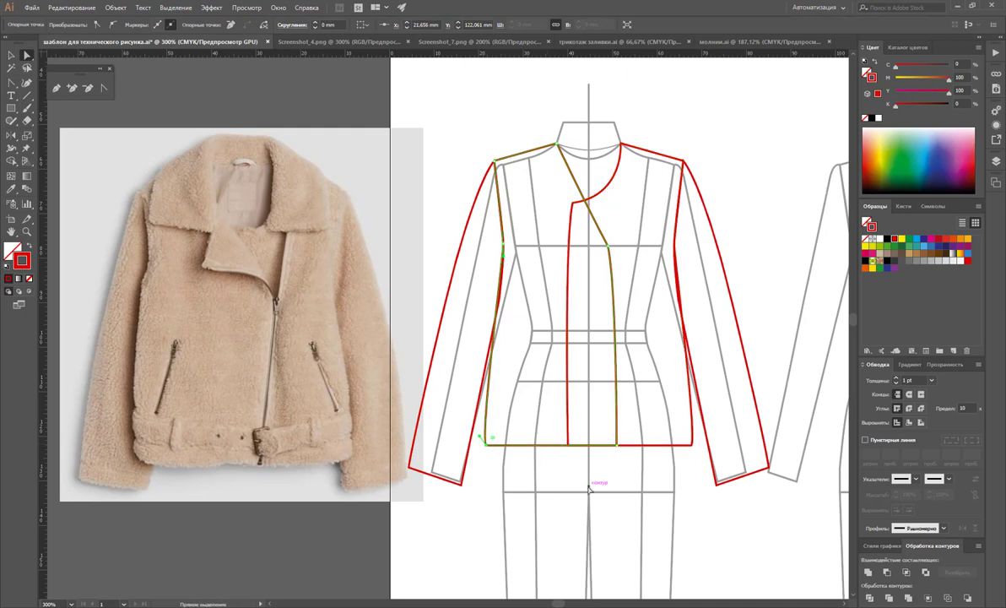
{"action": "key", "text": "Right"}
{"action": "key", "text": "Right"}
{"action": "key", "text": "Right"}
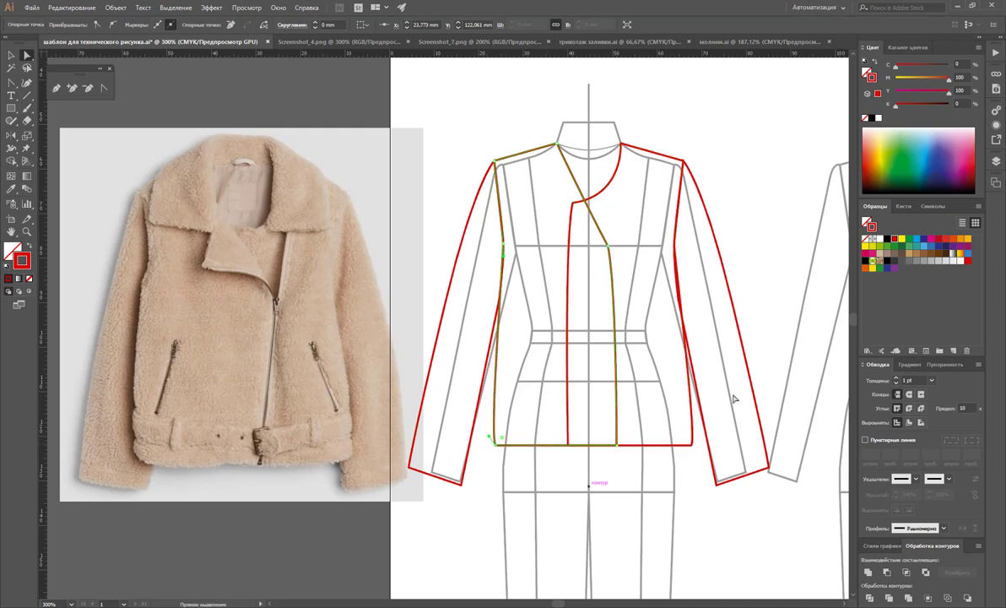
{"action": "left_click_drag", "start_coordinate": [645, 422], "coordinate": [701, 461]}
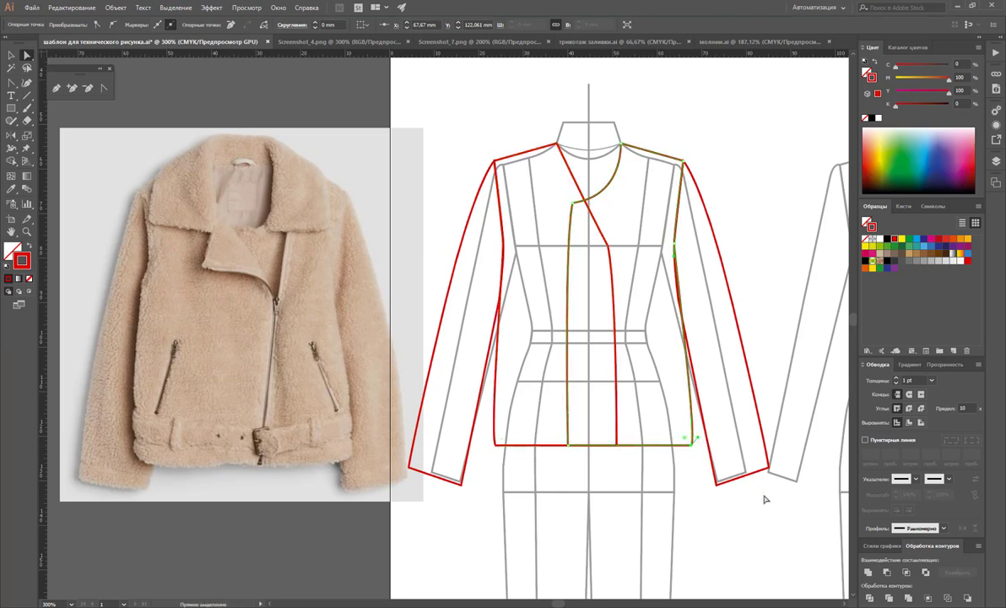
{"action": "key", "text": "Left"}
{"action": "key", "text": "Left"}
{"action": "key", "text": "Left"}
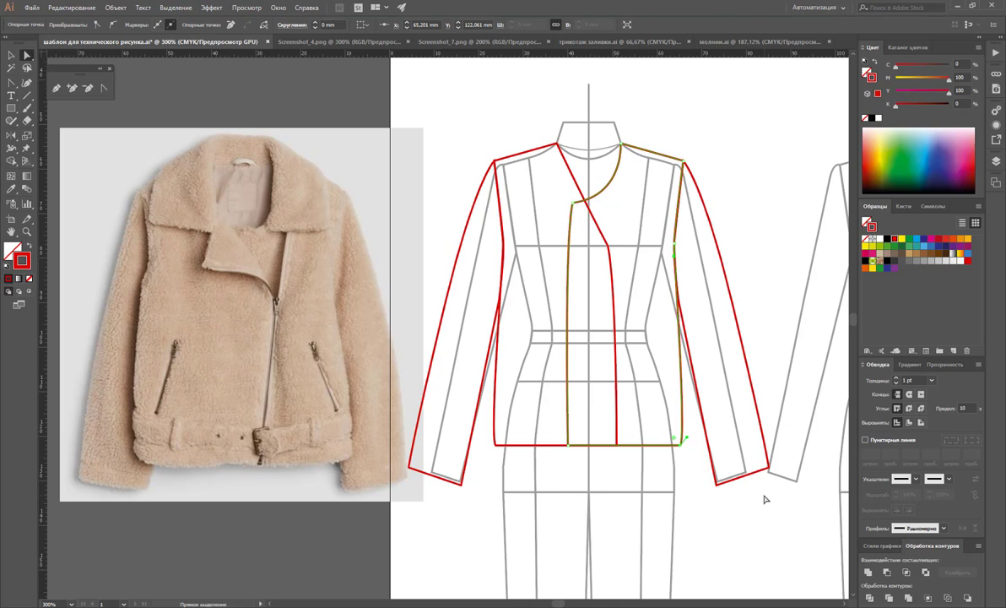
{"action": "left_click", "coordinate": [685, 520]}
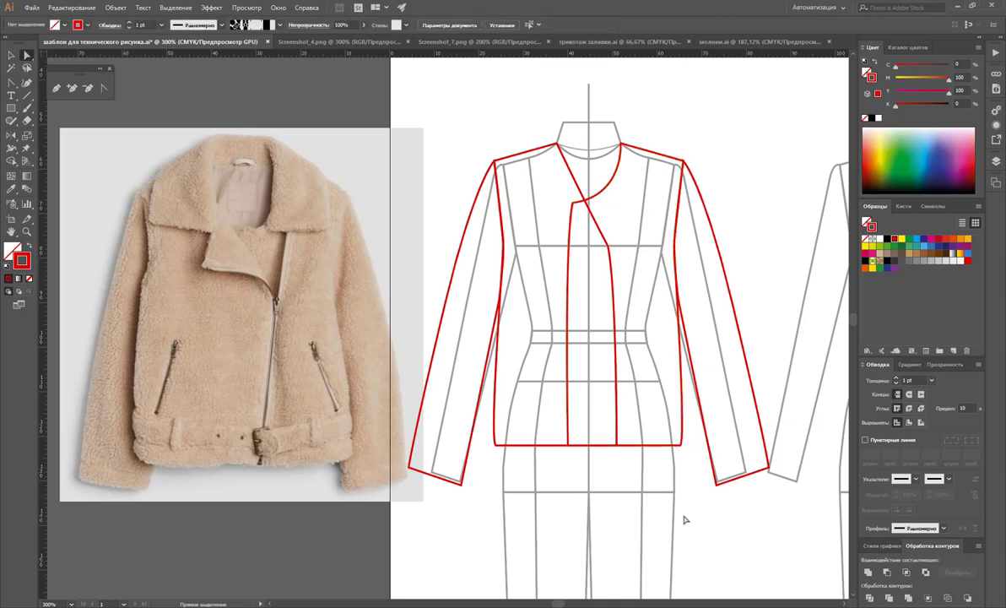
Nudge the right sleeve's cuff corner up so both cuffs end at 131 mm
{"action": "left_click", "coordinate": [717, 482]}
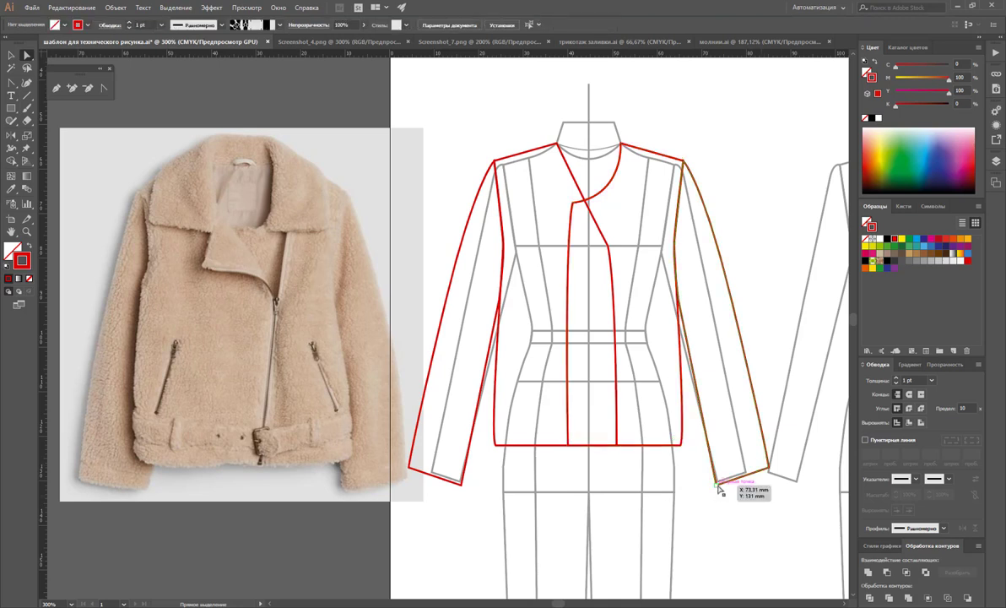
{"action": "key", "text": "Up"}
{"action": "key", "text": "Up"}
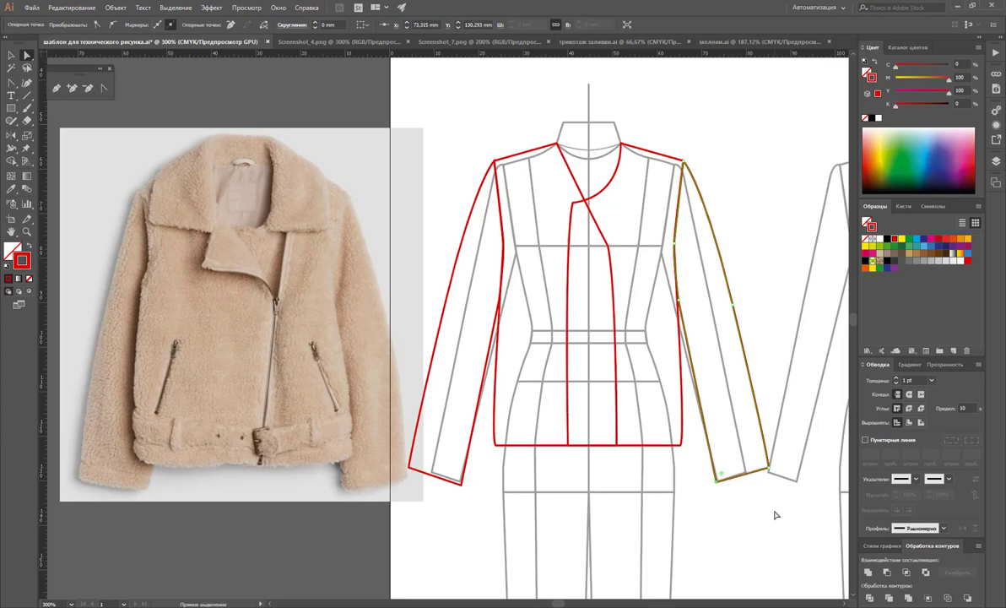
{"action": "left_click", "coordinate": [461, 482]}
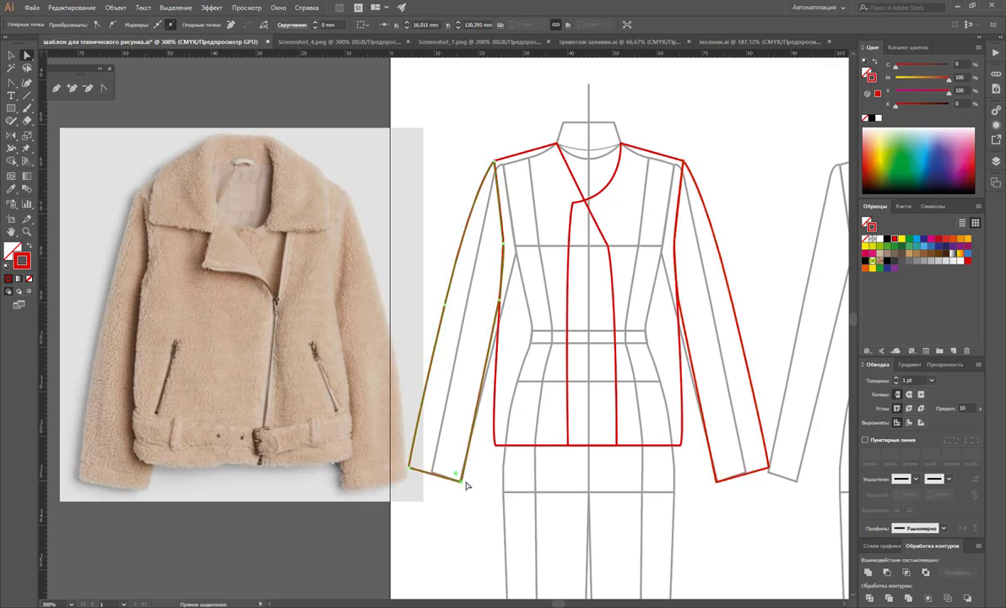
{"action": "left_click", "coordinate": [497, 496]}
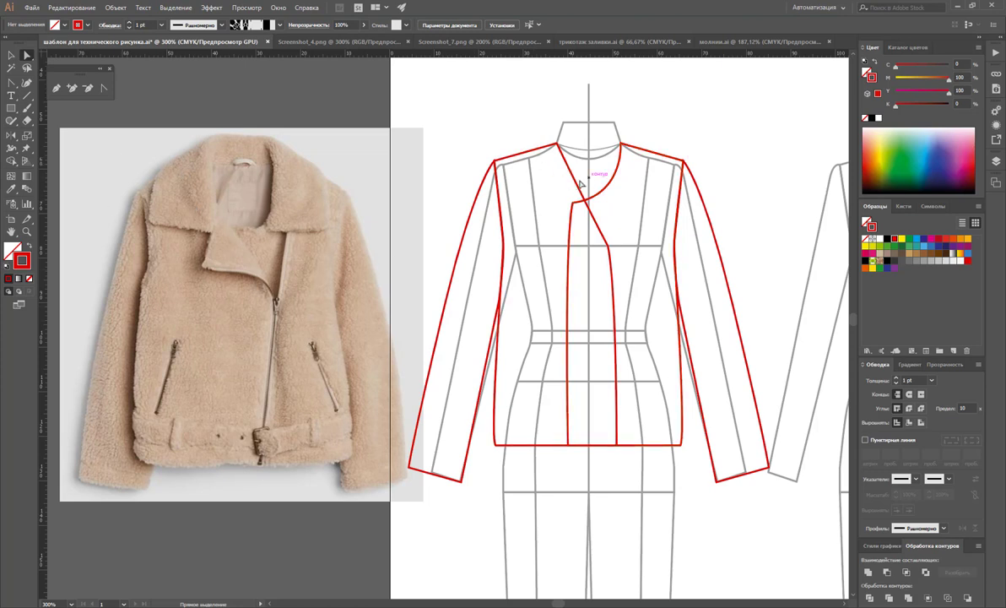
Move the lapel point near the collar leftwards and add an anchor on the diagonal lapel edge
{"action": "left_click", "coordinate": [572, 172]}
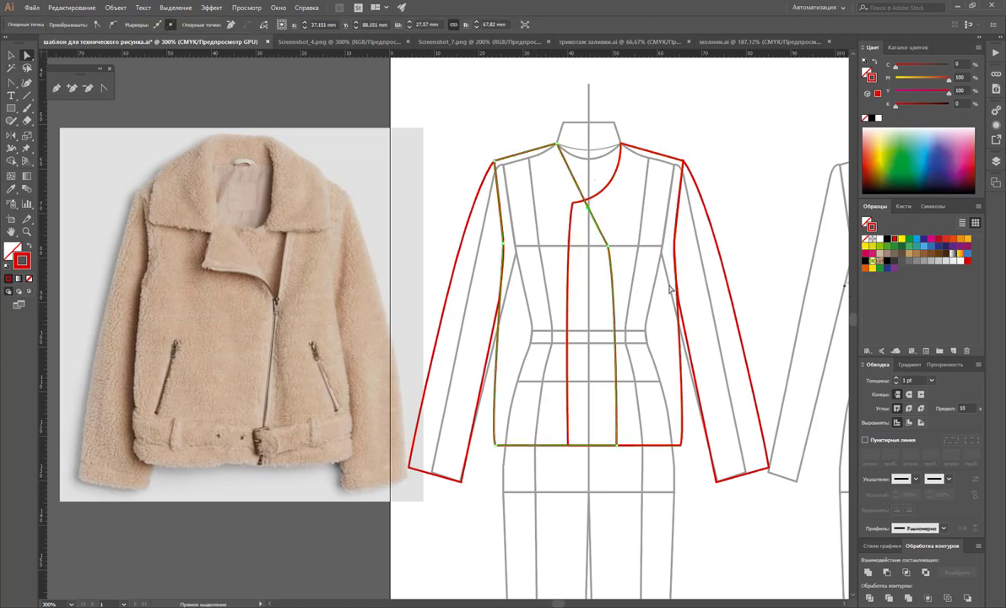
{"action": "mouse_move", "coordinate": [590, 209]}
{"action": "left_mouse_down"}
{"action": "mouse_move", "coordinate": [567, 210]}
{"action": "mouse_move", "coordinate": [579, 201]}
{"action": "left_mouse_up"}
{"action": "left_click", "coordinate": [581, 197]}
{"action": "left_click", "coordinate": [576, 198]}
{"action": "left_click", "coordinate": [577, 197]}
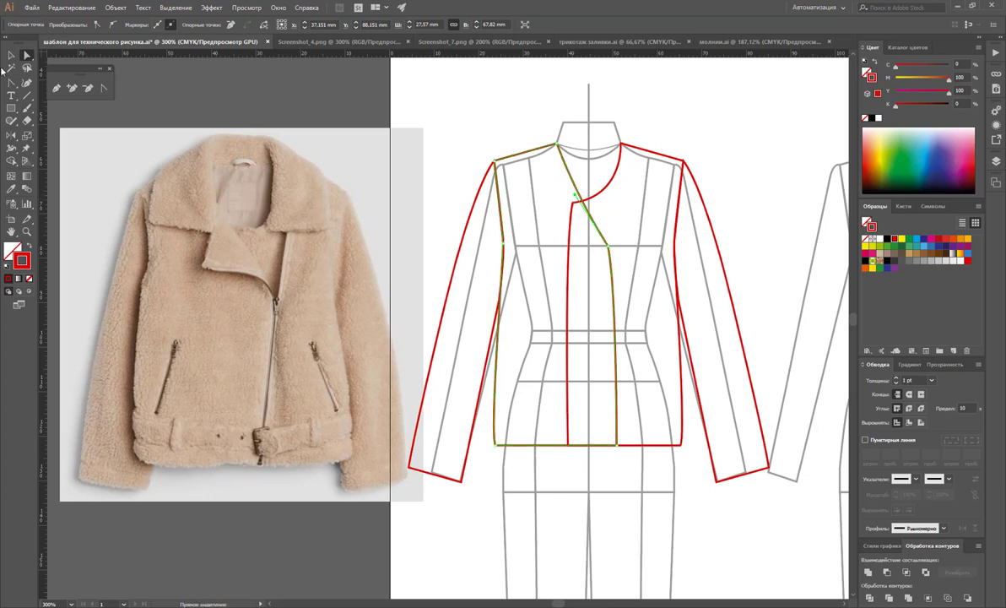
{"action": "left_click", "coordinate": [73, 87]}
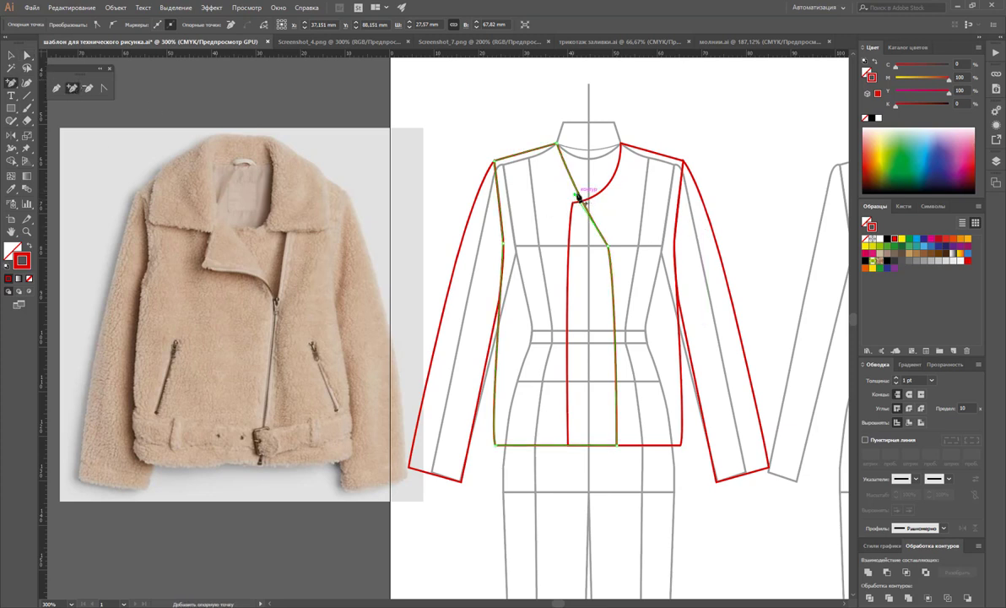
{"action": "left_click", "coordinate": [578, 196]}
Drag the new lapel point's handles to bend the edge smoothly out of the neckline
{"action": "left_click", "coordinate": [102, 88]}
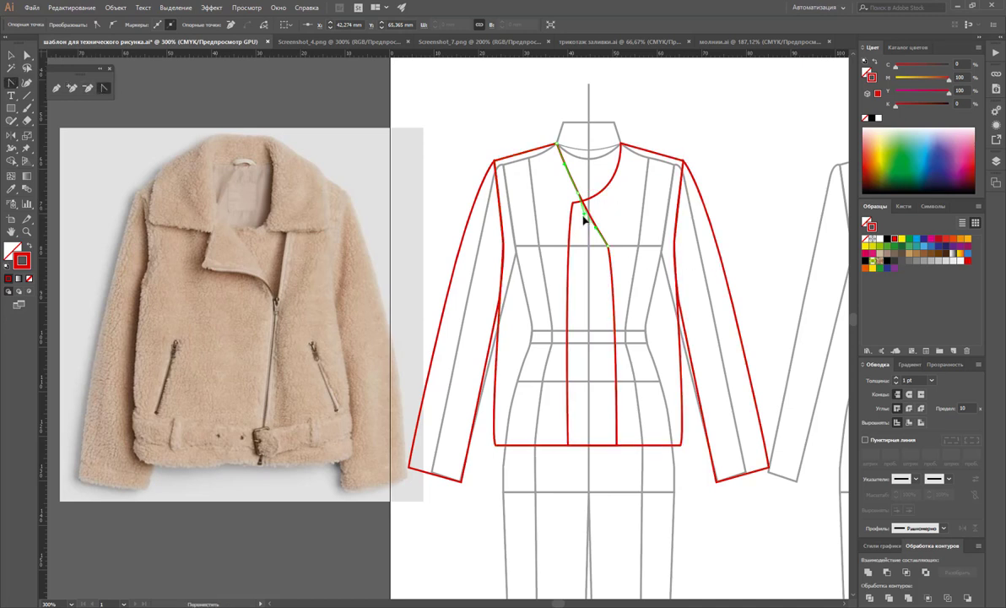
{"action": "left_click_drag", "start_coordinate": [584, 223], "coordinate": [580, 191]}
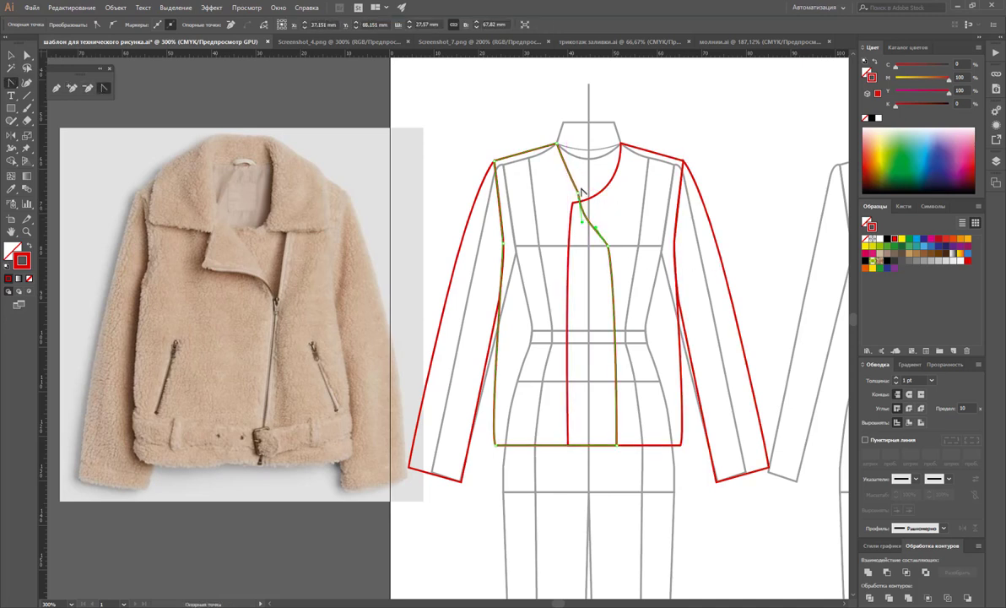
{"action": "key", "text": "ctrl+z"}
{"action": "left_click", "coordinate": [581, 206]}
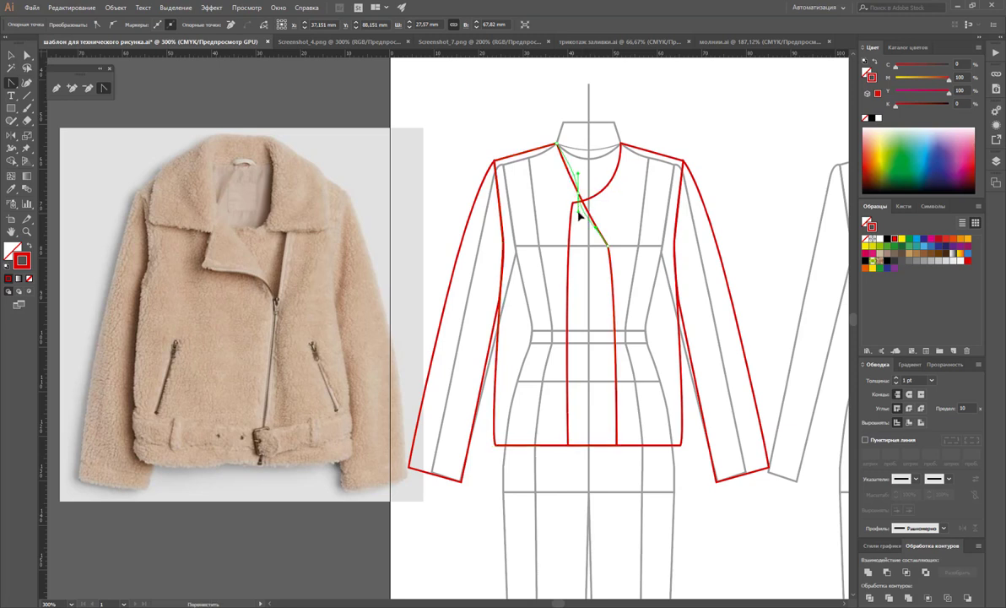
{"action": "left_click_drag", "start_coordinate": [581, 221], "coordinate": [584, 216]}
{"action": "left_click", "coordinate": [584, 217]}
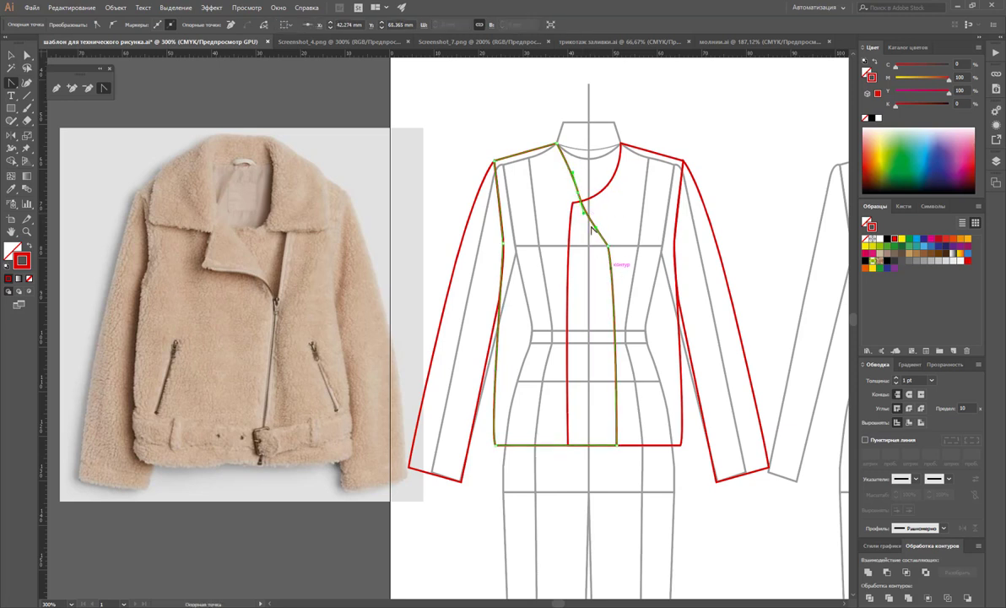
{"action": "key", "text": "a"}
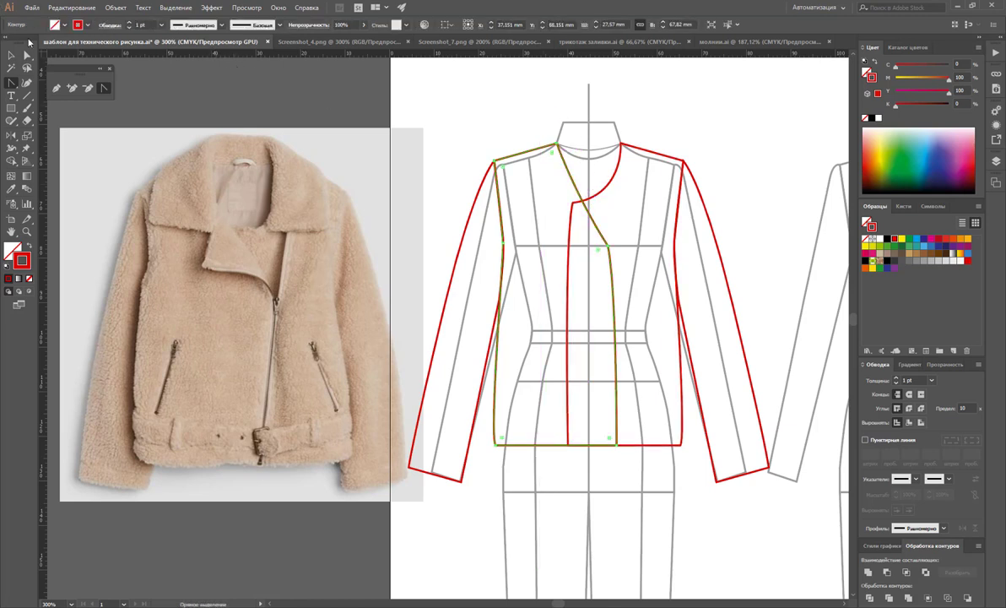
{"action": "left_click", "coordinate": [11, 56]}
{"action": "left_click", "coordinate": [740, 127]}
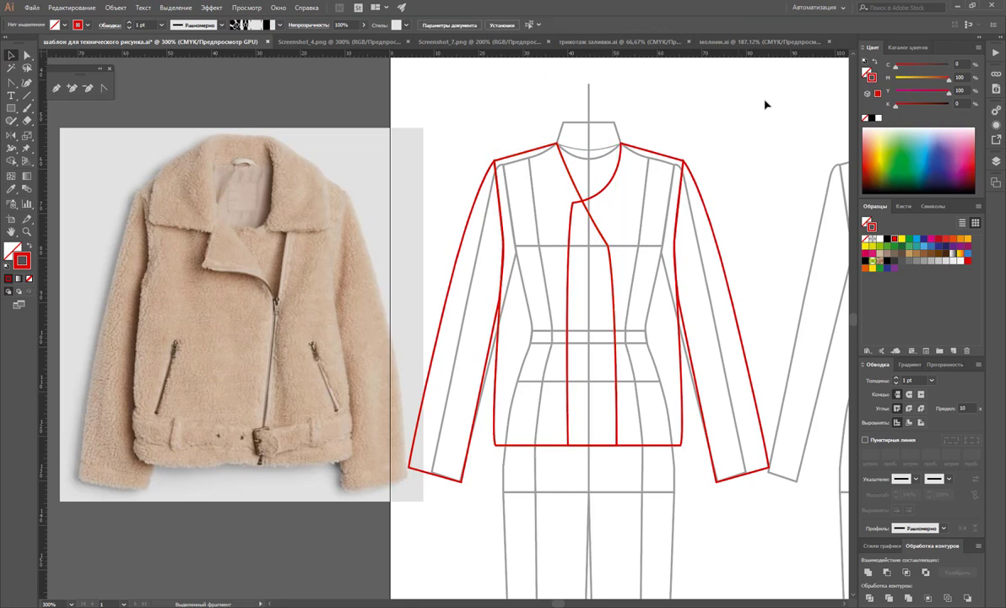
Draw the red stand-up collar outline across the top of the neck down to the neckline
{"action": "left_click", "coordinate": [56, 89]}
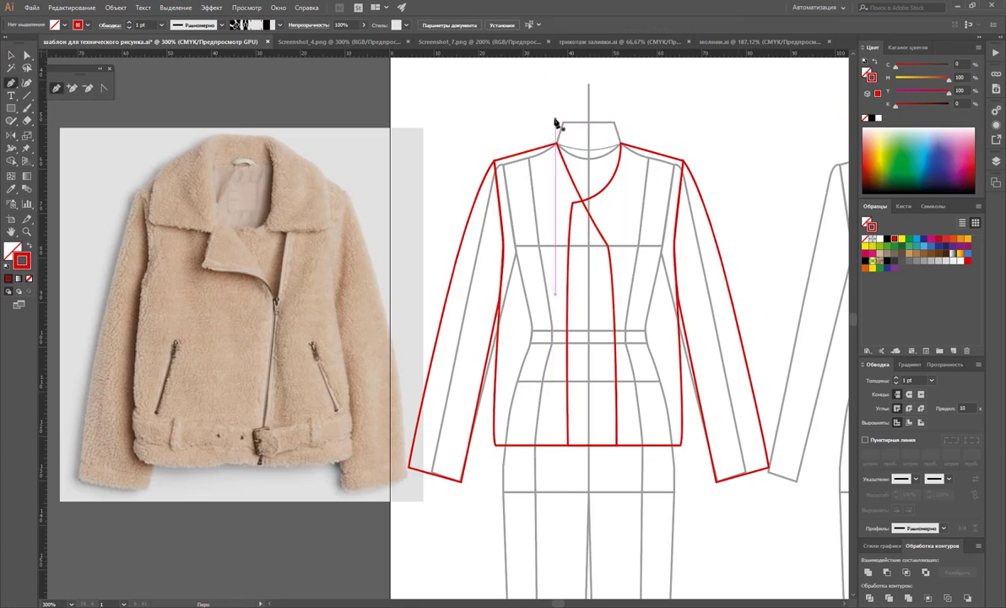
{"action": "left_click", "coordinate": [555, 120]}
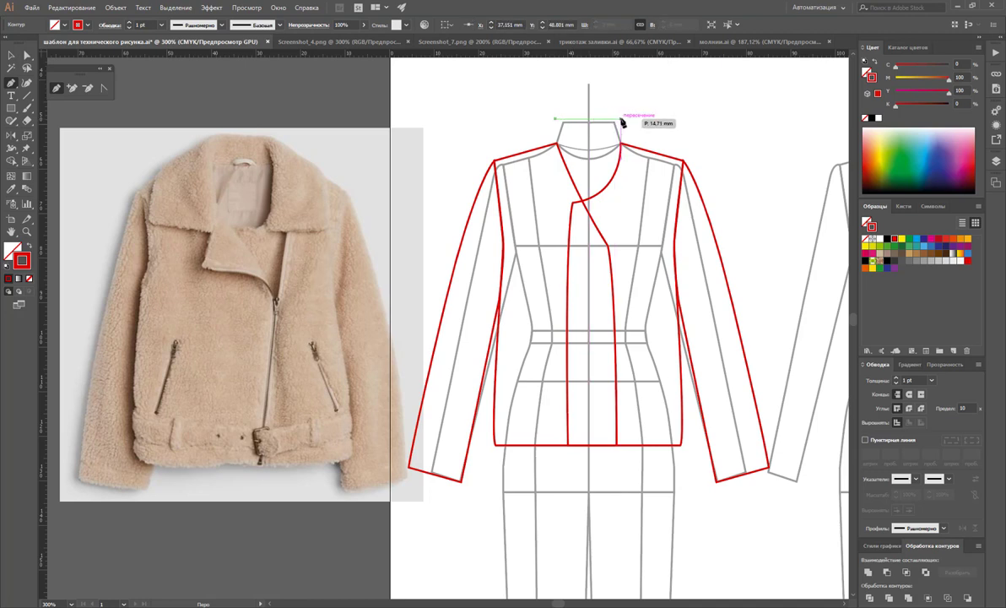
{"action": "left_click", "coordinate": [621, 120]}
{"action": "left_click", "coordinate": [621, 143]}
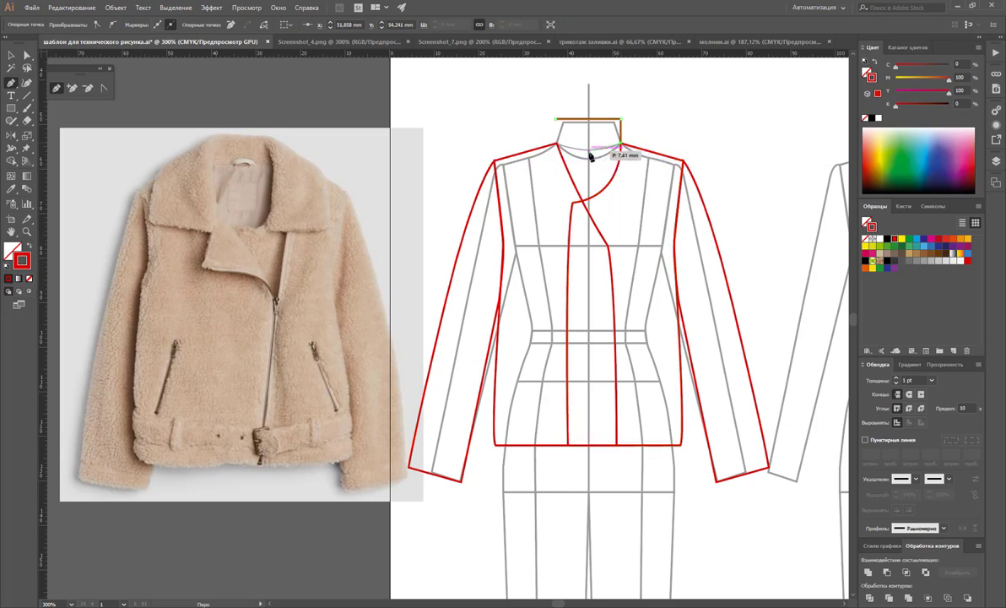
{"action": "left_click", "coordinate": [580, 157], "text": "ctrl"}
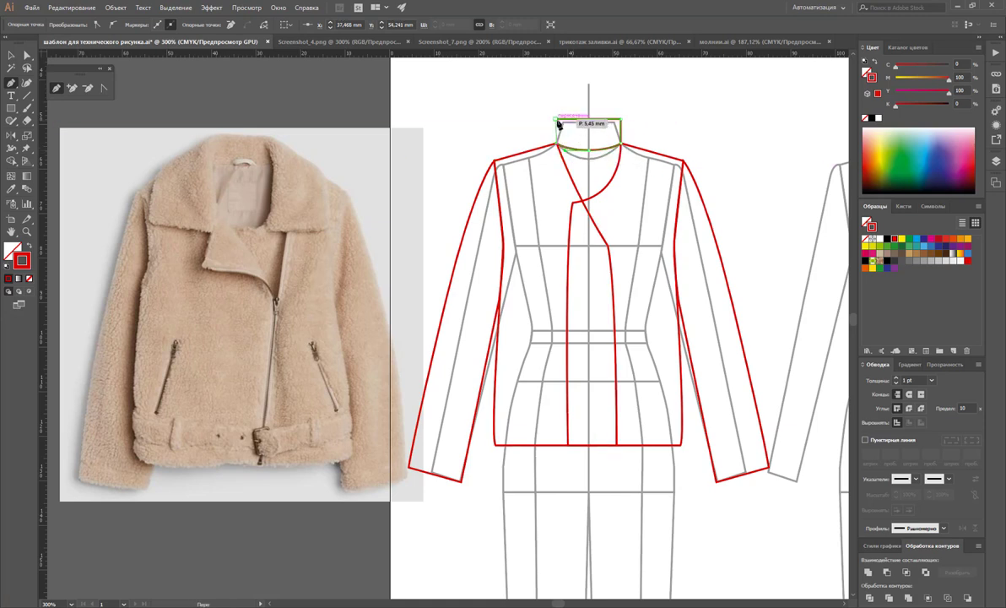
Nudge the collar's top-right corner left and round its top corners
{"action": "left_click", "coordinate": [26, 56]}
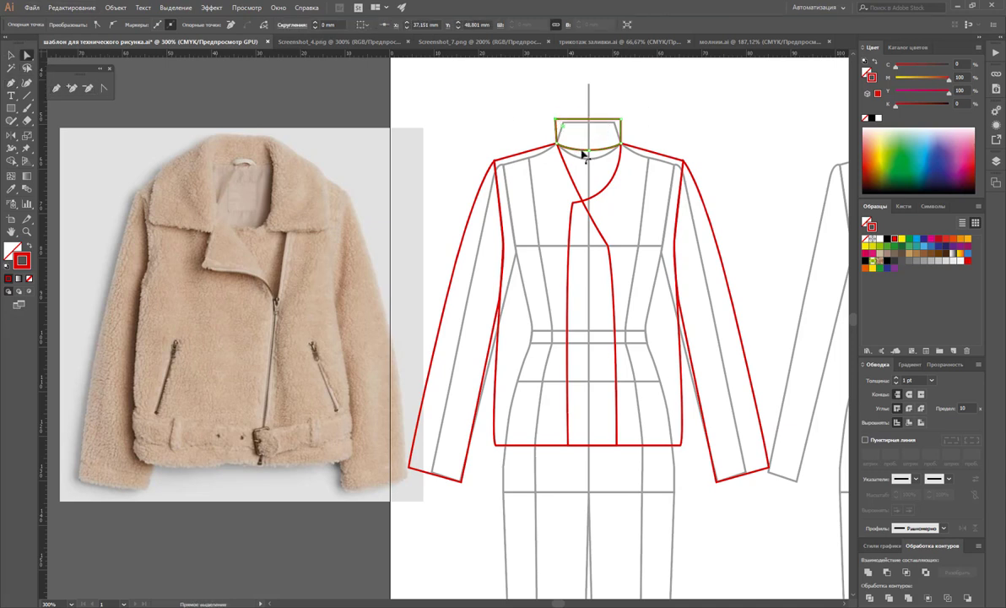
{"action": "left_click", "coordinate": [621, 122]}
{"action": "key", "text": "Left"}
{"action": "left_click", "coordinate": [105, 89]}
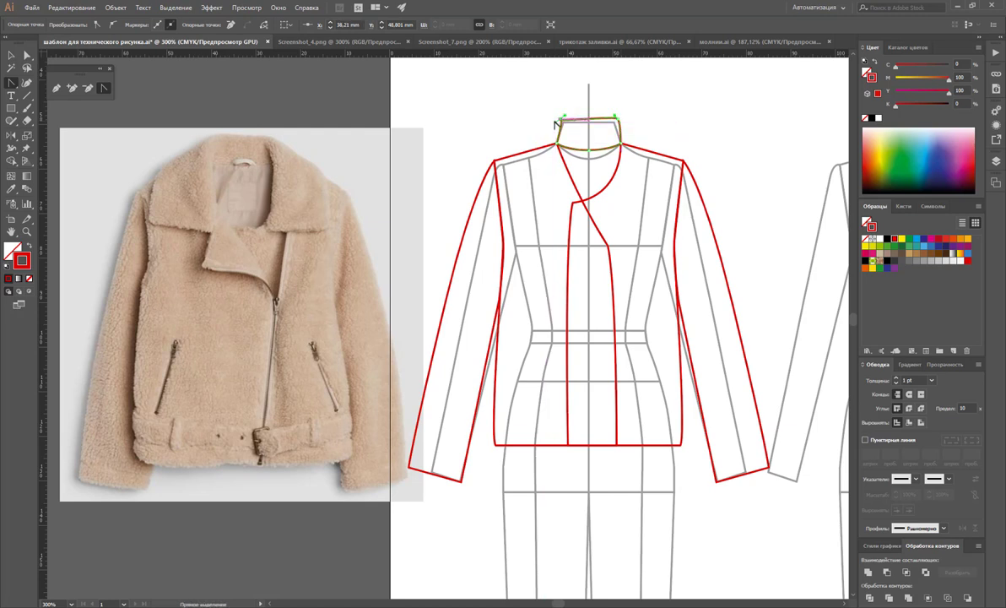
{"action": "left_click_drag", "start_coordinate": [556, 124], "coordinate": [563, 119]}
{"action": "left_click", "coordinate": [11, 53]}
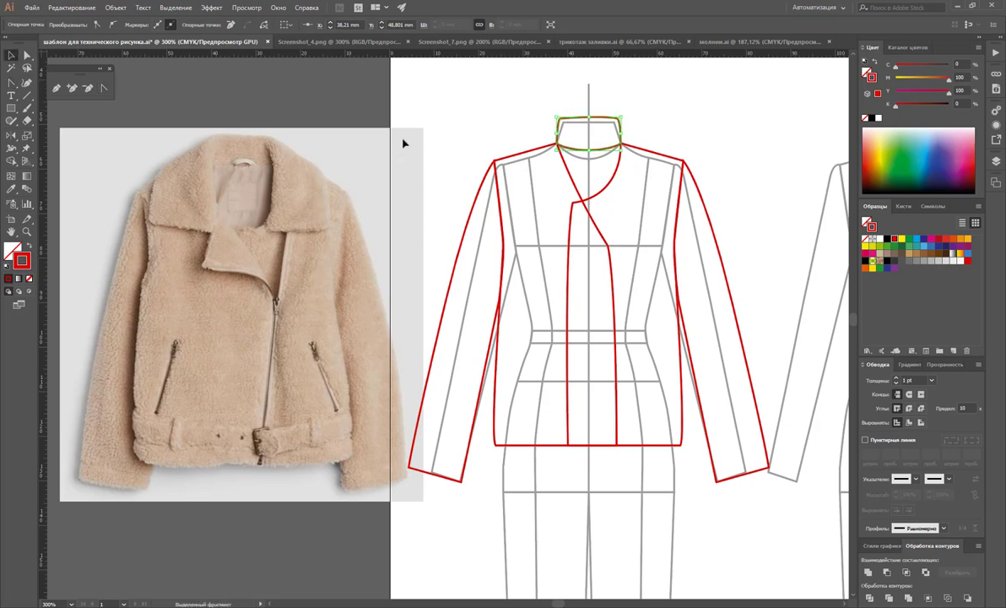
{"action": "left_click", "coordinate": [452, 112]}
{"action": "left_click", "coordinate": [11, 82]}
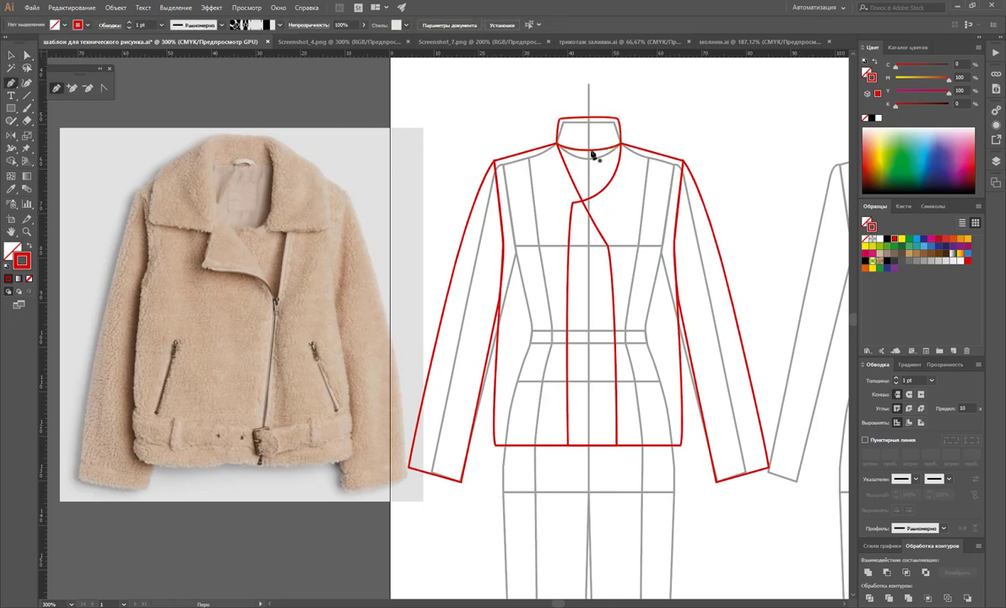
Trace a closed red neckline path across the collar's base corners and down the lapel curve
{"action": "left_click", "coordinate": [558, 145]}
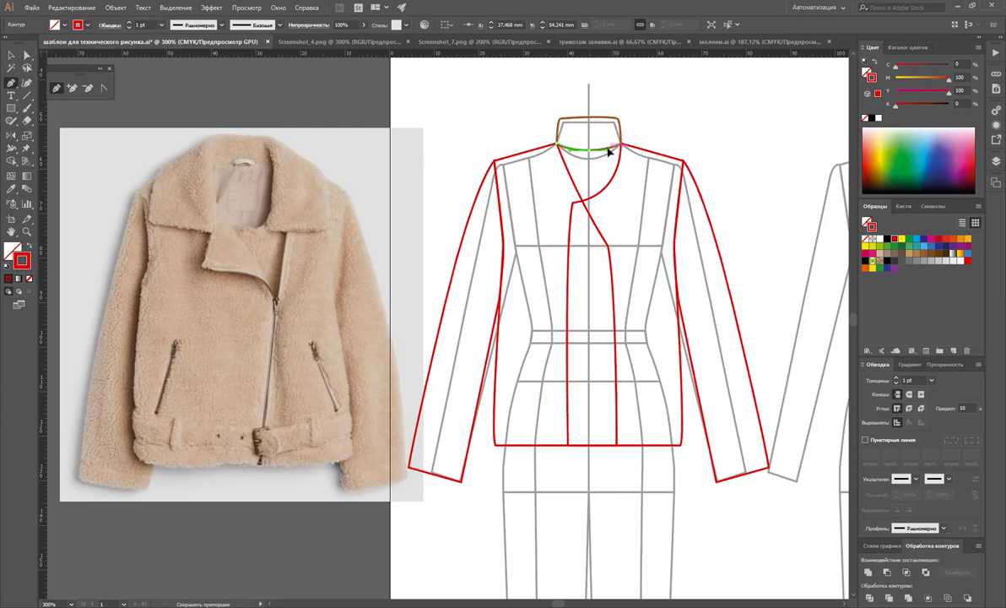
{"action": "left_click", "coordinate": [621, 146]}
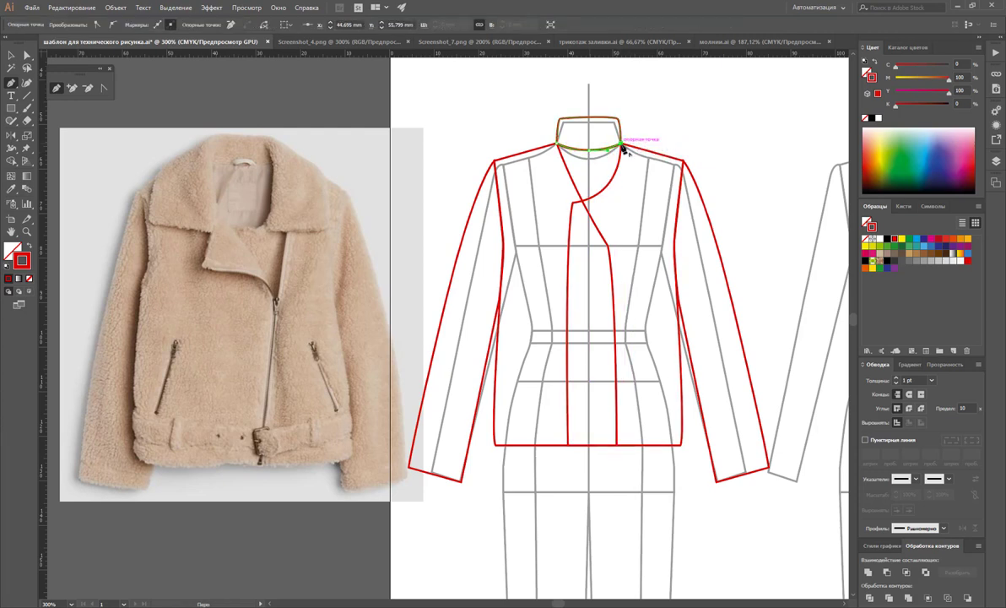
{"action": "left_click", "coordinate": [591, 201]}
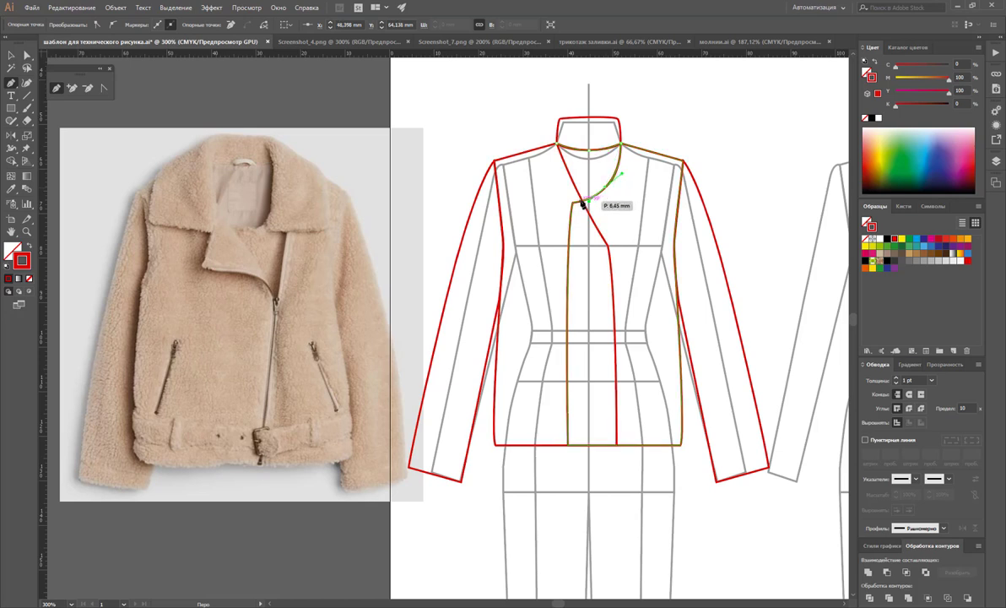
{"action": "left_click", "coordinate": [558, 150]}
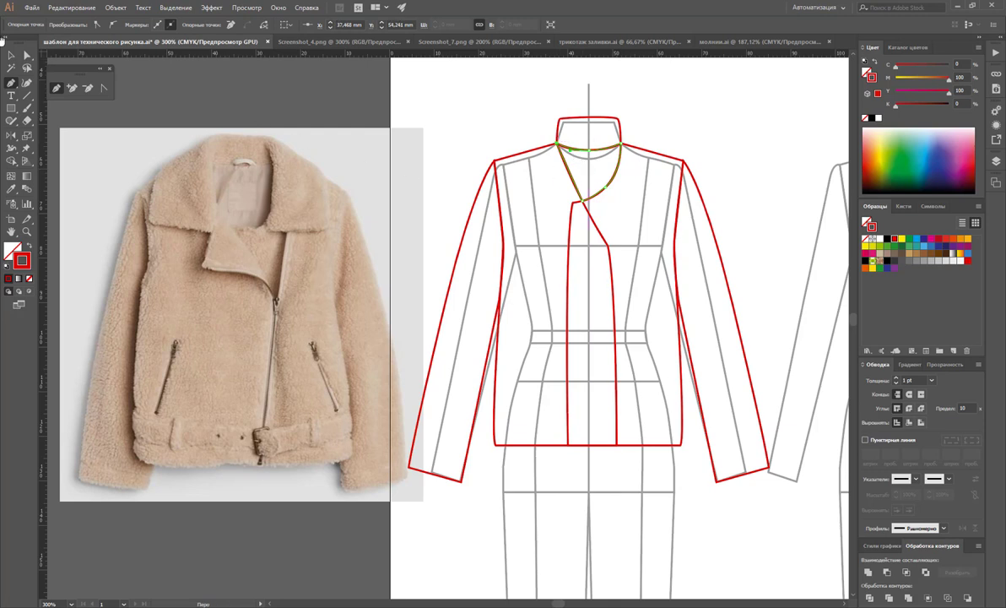
{"action": "left_click", "coordinate": [11, 55]}
{"action": "left_click", "coordinate": [499, 99]}
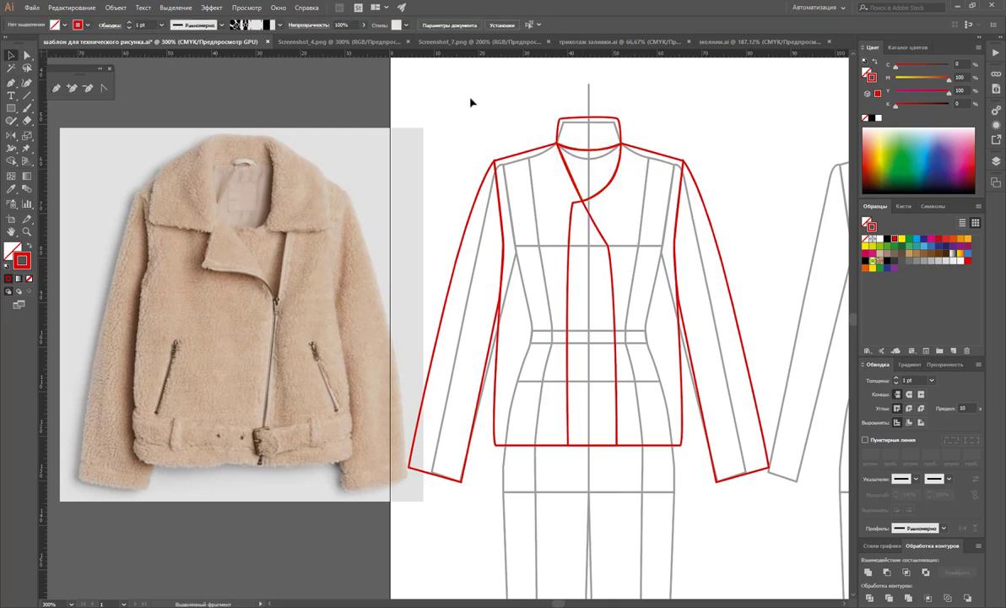
{"action": "left_click", "coordinate": [56, 87]}
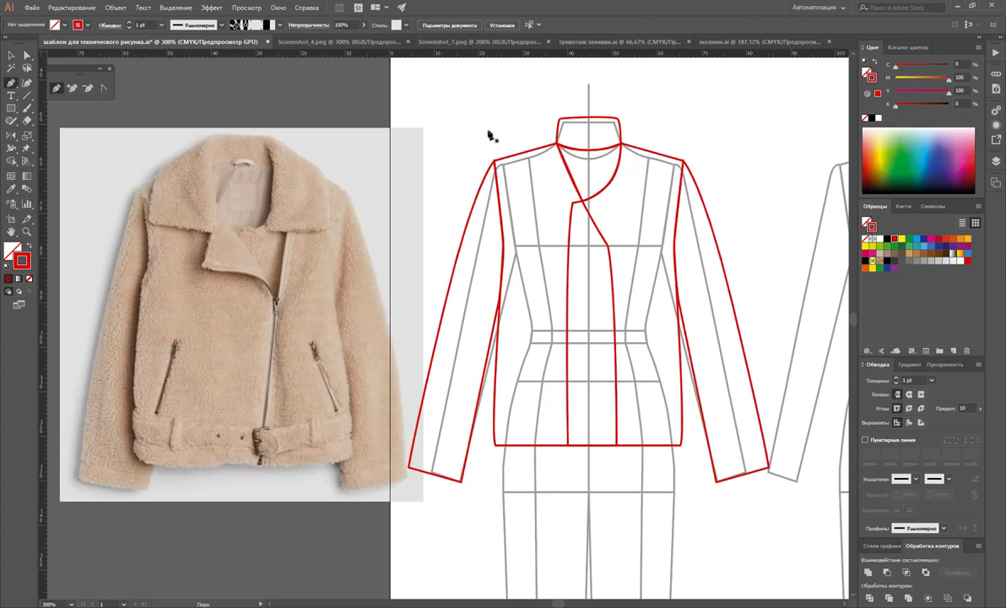
Draw a closed red fold-over lapel flap from the collar top out toward the left shoulder and chest
{"action": "left_click", "coordinate": [558, 120]}
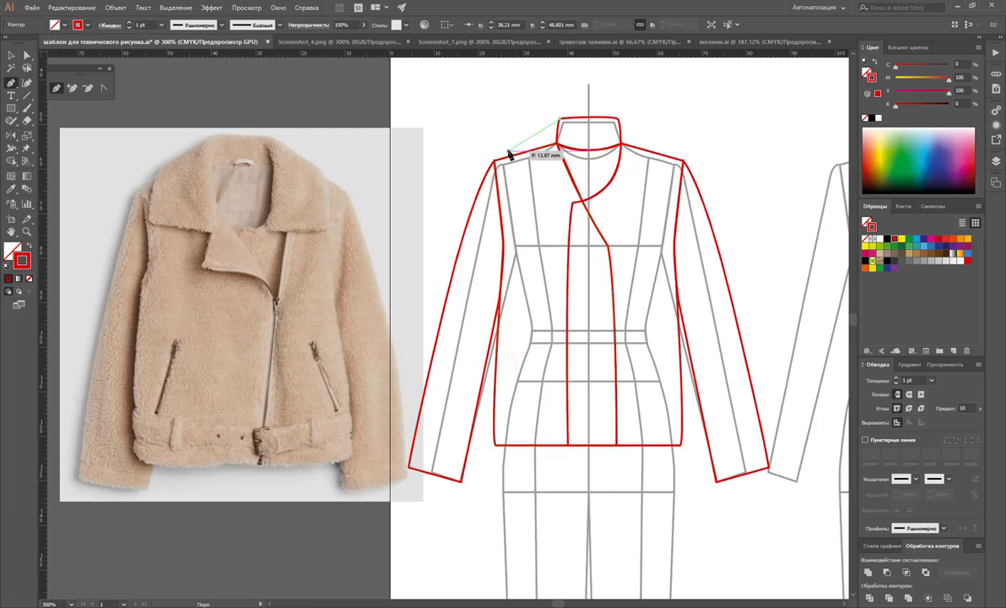
{"action": "left_click", "coordinate": [508, 152]}
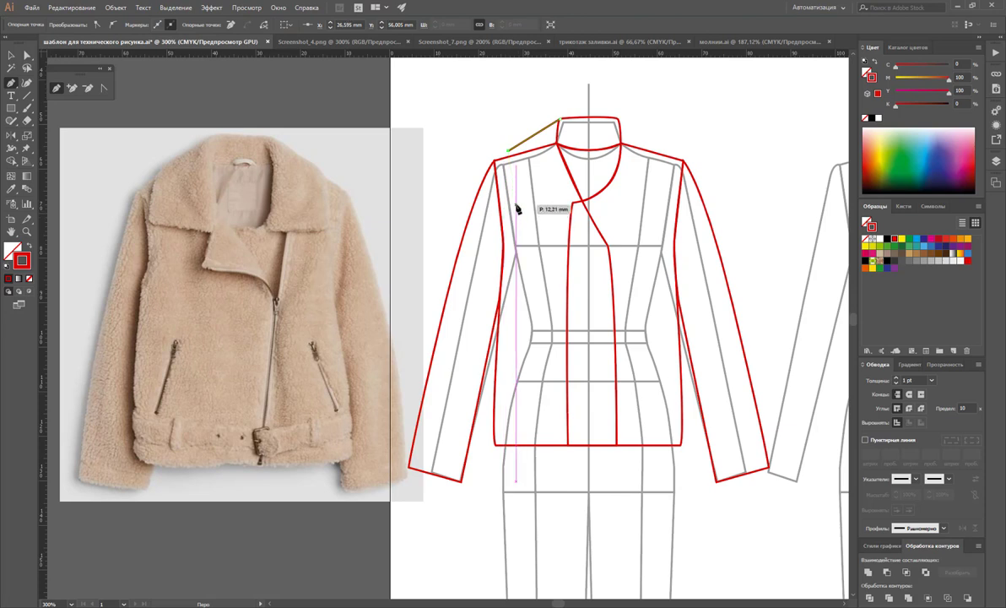
{"action": "left_click", "coordinate": [515, 204]}
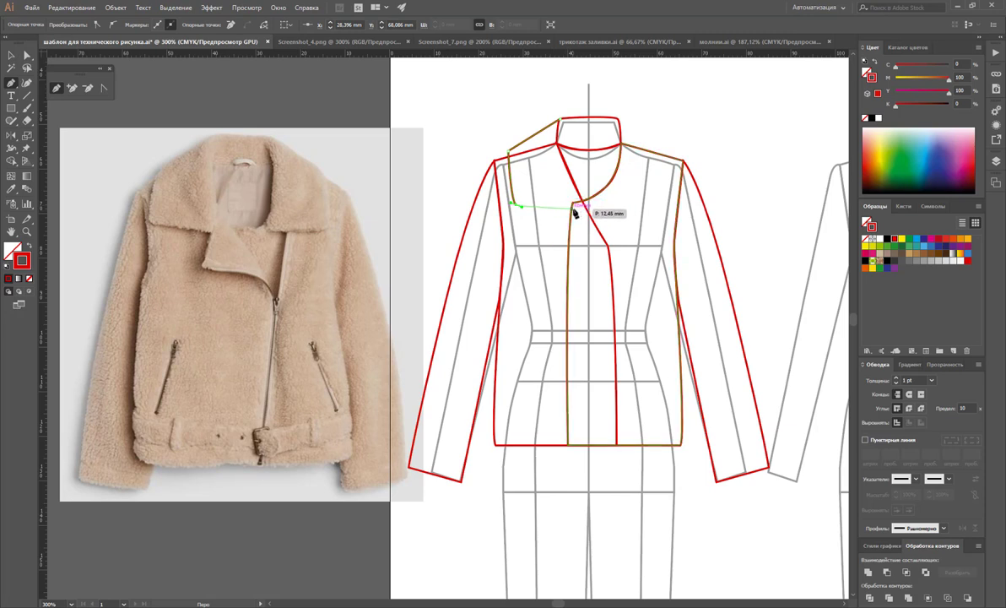
{"action": "left_click", "coordinate": [572, 207]}
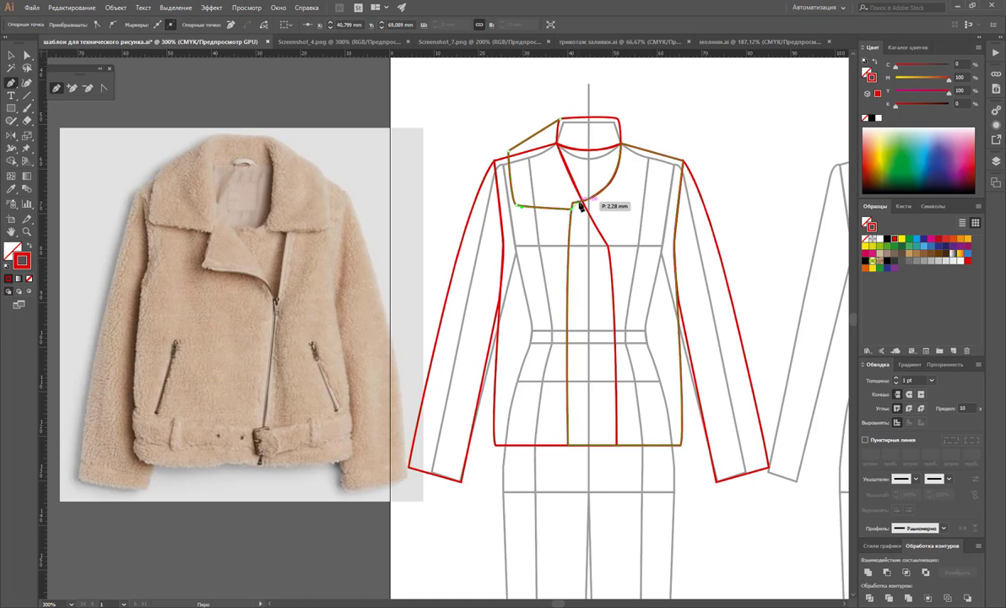
{"action": "left_click", "coordinate": [557, 144]}
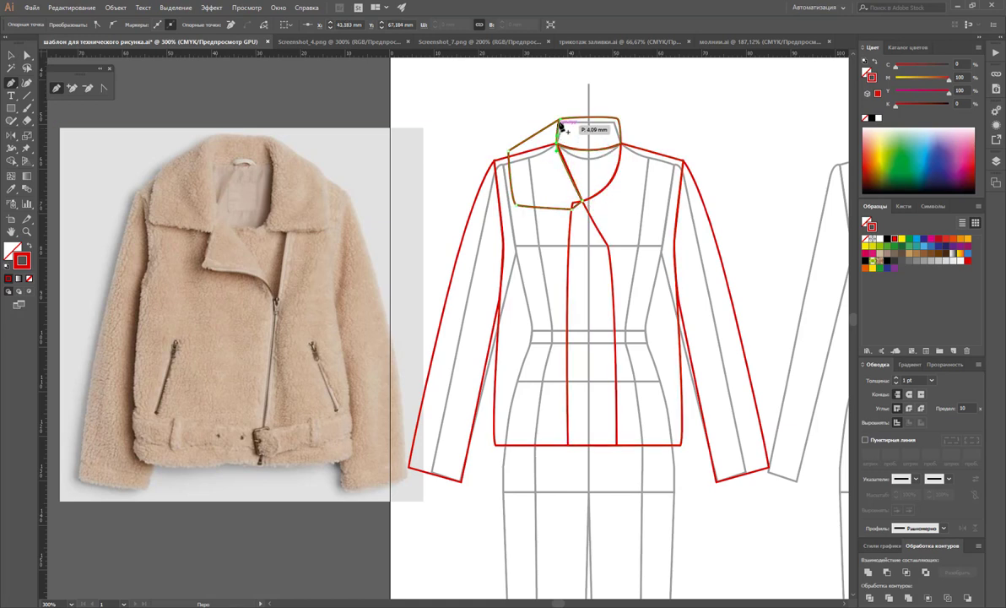
{"action": "left_click", "coordinate": [558, 121]}
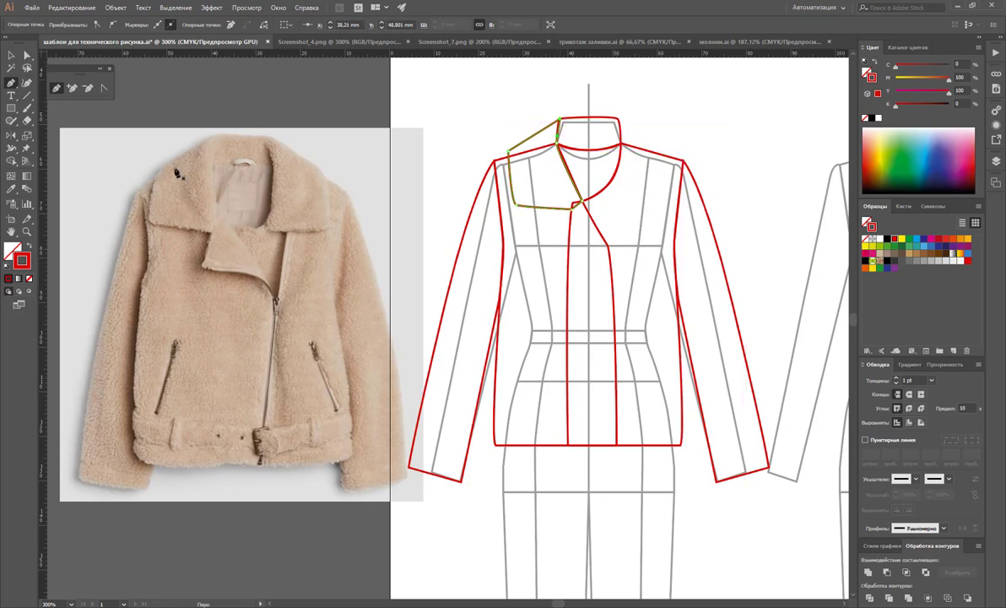
Draw a closed lapel shape below the collar with a curved edge dropping to chest level
{"action": "key", "text": "v"}
{"action": "left_click", "coordinate": [458, 97]}
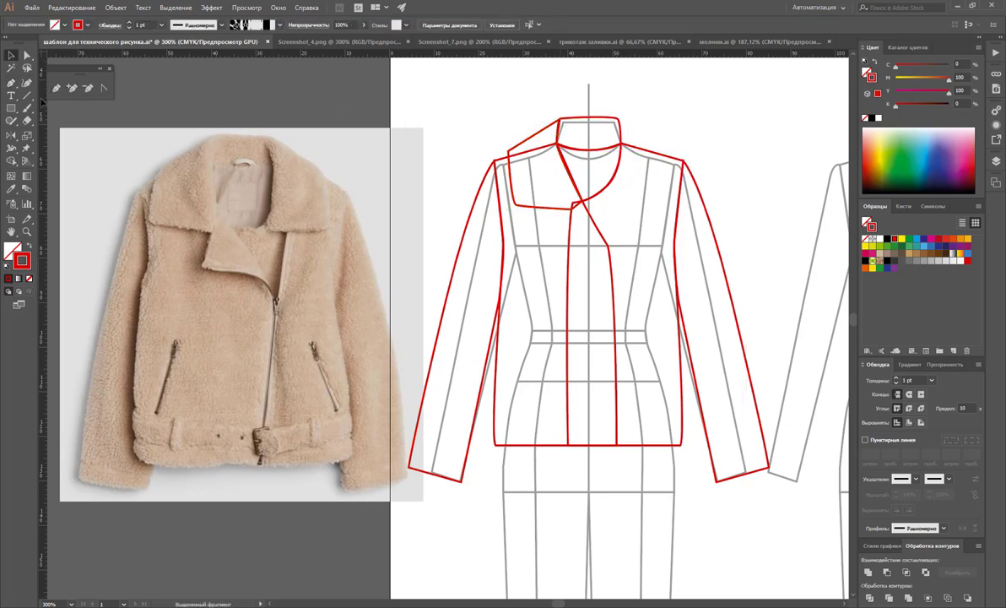
{"action": "left_click", "coordinate": [56, 87]}
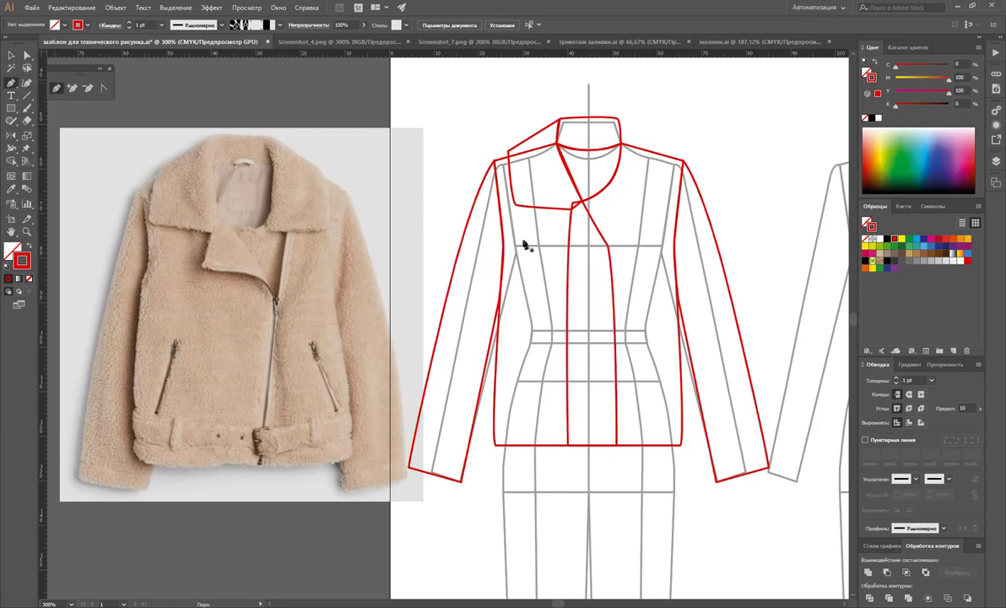
{"action": "left_click", "coordinate": [572, 205]}
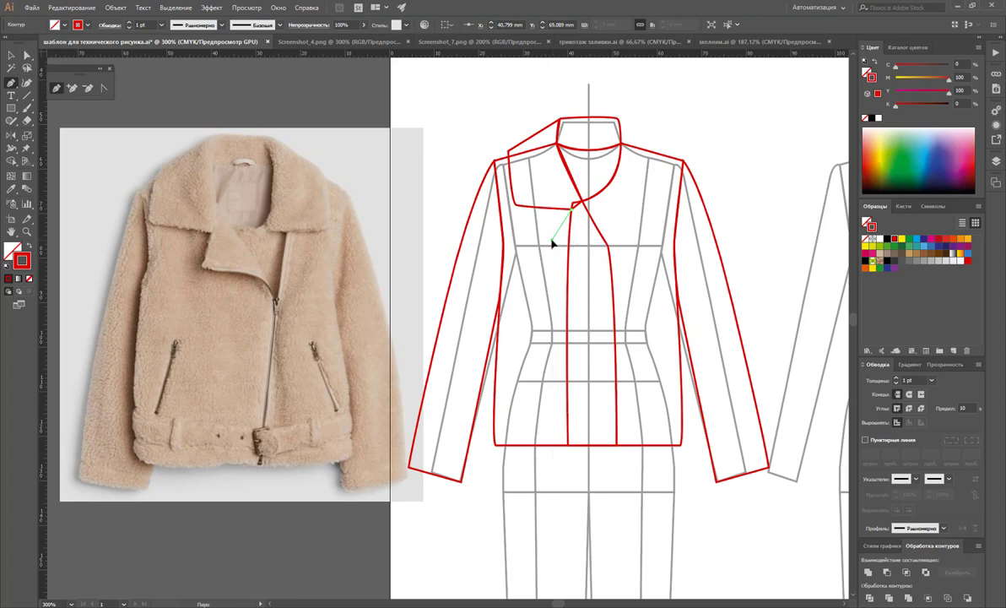
{"action": "left_click", "coordinate": [552, 242]}
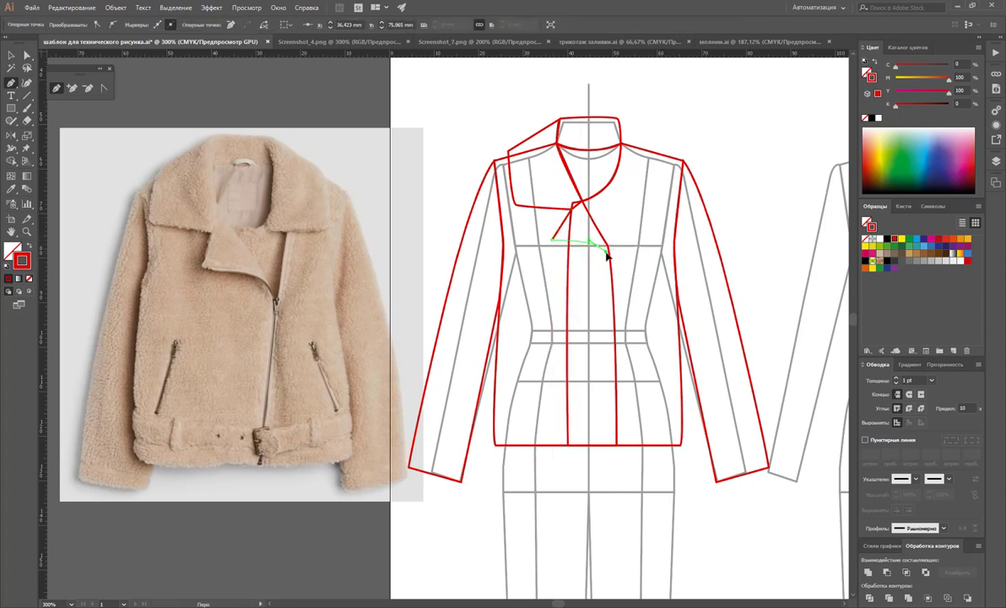
{"action": "left_click_drag", "start_coordinate": [585, 231], "coordinate": [608, 259]}
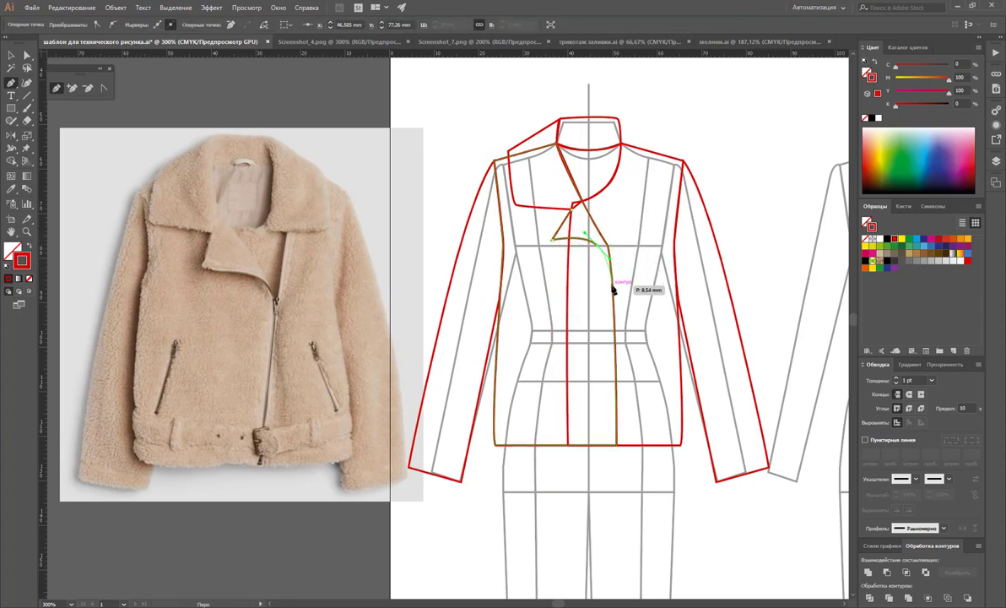
{"action": "left_click", "coordinate": [614, 290]}
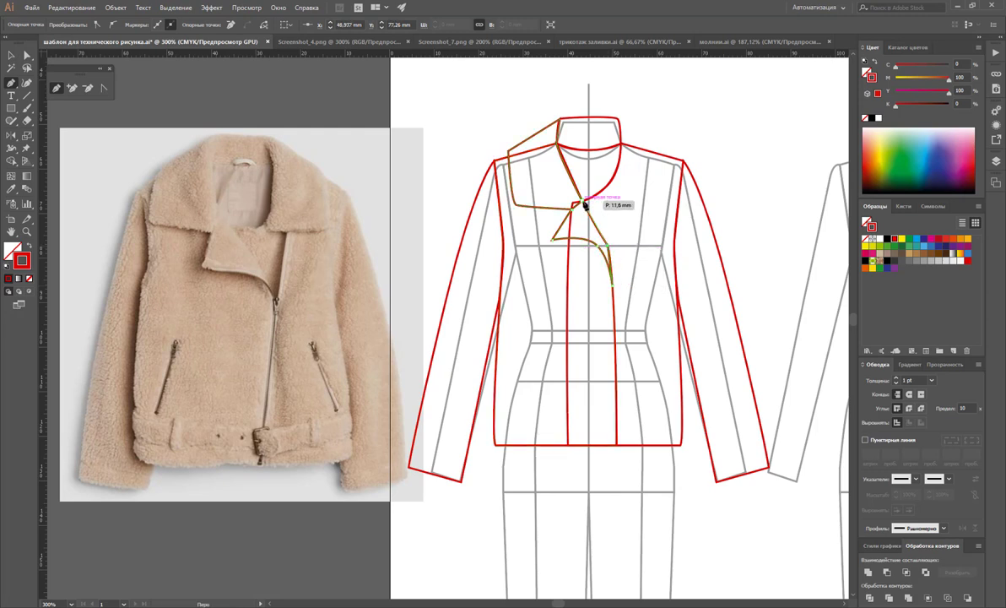
{"action": "left_click", "coordinate": [583, 204]}
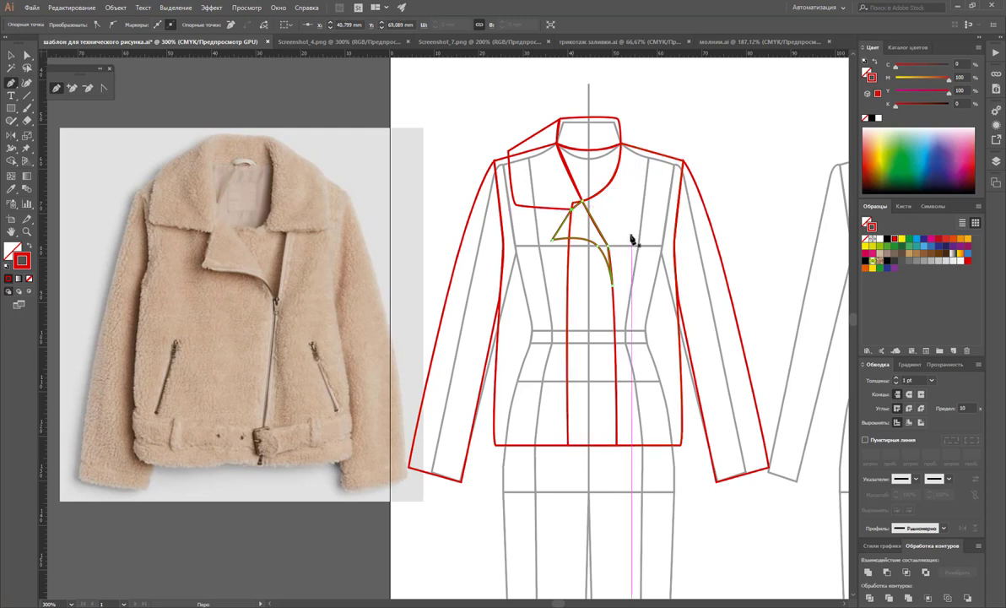
Reshape the lapel's lower curve and pull handles so it sweeps into the front opening
{"action": "key", "text": "a"}
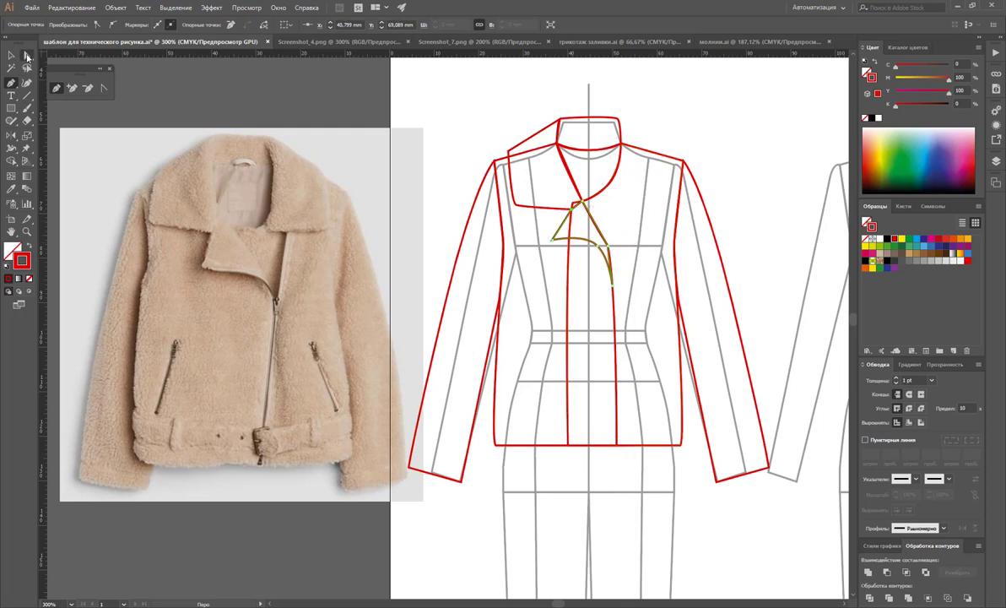
{"action": "left_click", "coordinate": [553, 239]}
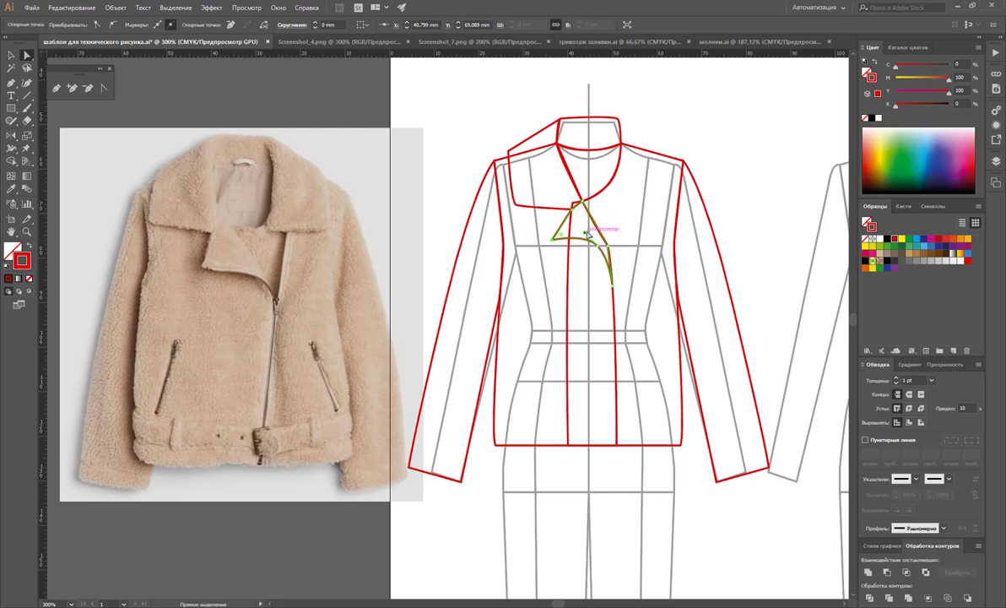
{"action": "left_click_drag", "start_coordinate": [601, 251], "coordinate": [584, 232]}
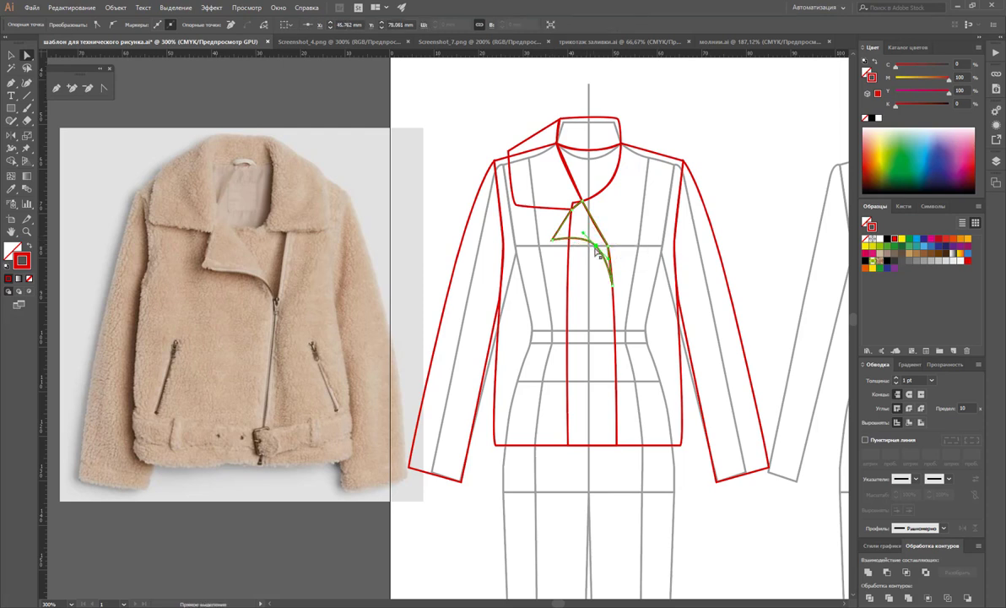
{"action": "left_click", "coordinate": [106, 88]}
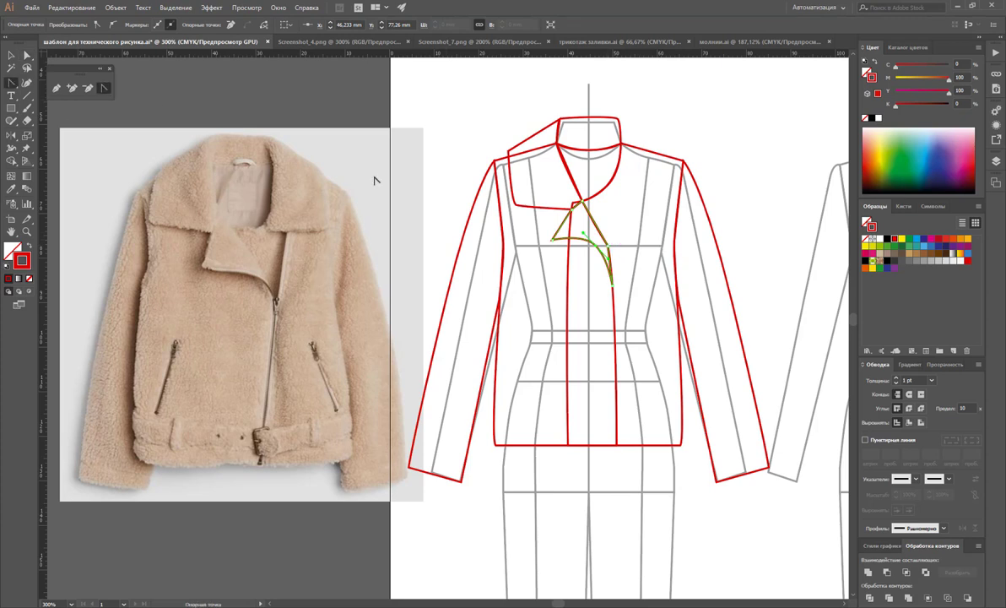
{"action": "left_click", "coordinate": [609, 244]}
{"action": "left_click_drag", "start_coordinate": [606, 242], "coordinate": [616, 258]}
Inspect the lapel curve's anchor points, then deselect the finished lapel
{"action": "left_click", "coordinate": [10, 55]}
{"action": "left_click", "coordinate": [677, 113]}
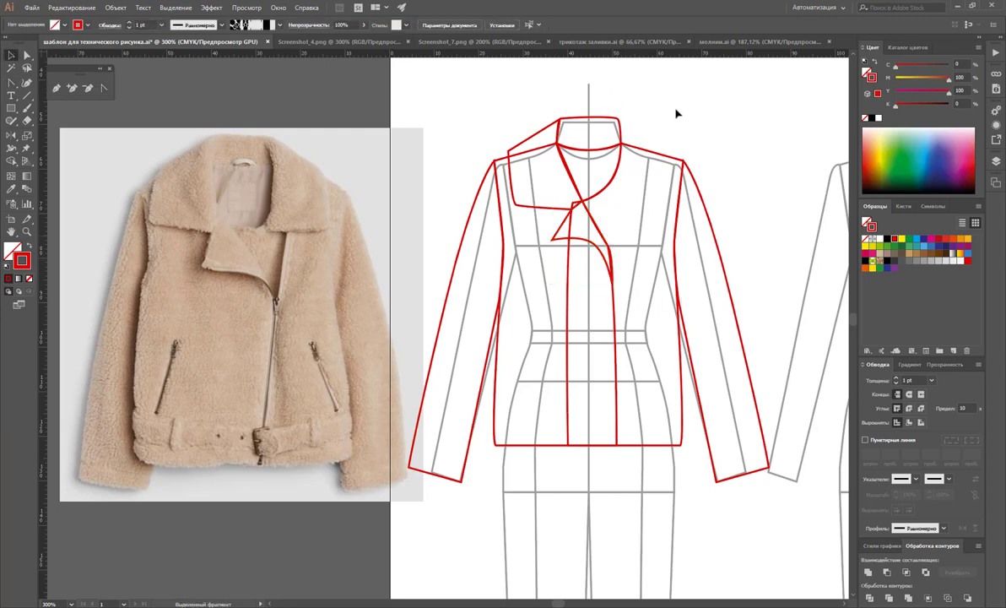
{"action": "left_click", "coordinate": [26, 55]}
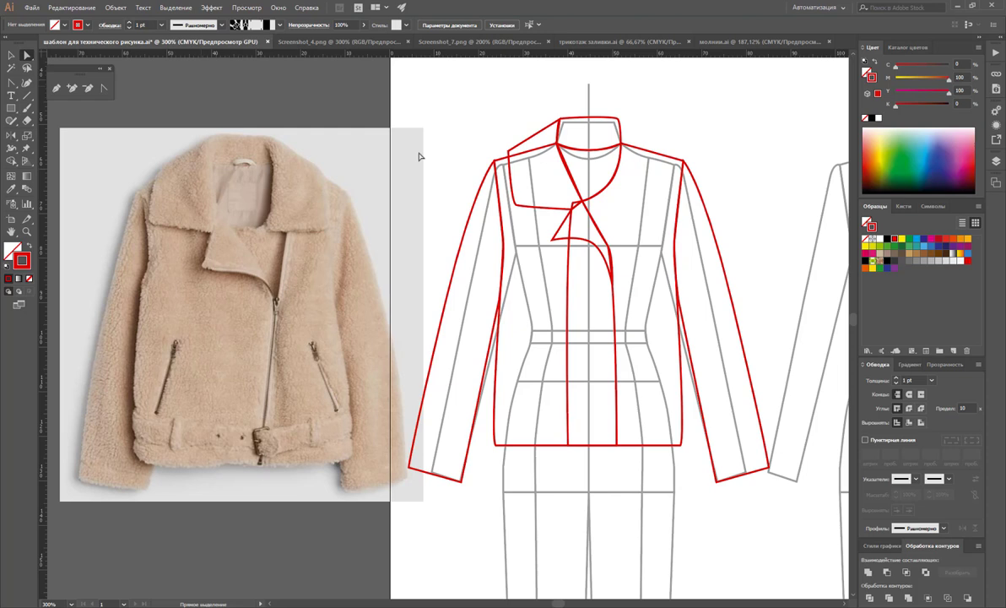
{"action": "left_click", "coordinate": [595, 250]}
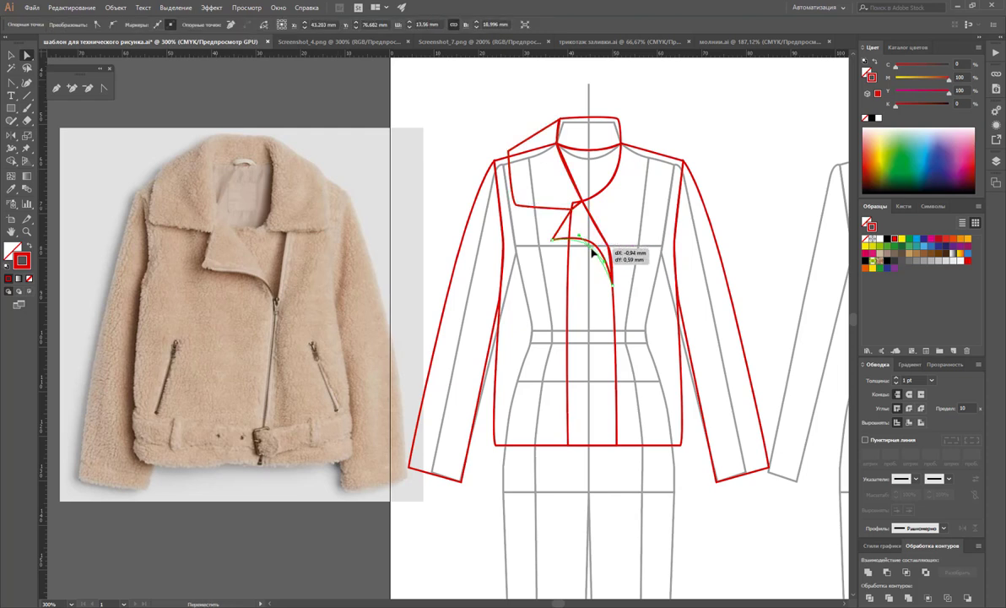
{"action": "left_click", "coordinate": [593, 251]}
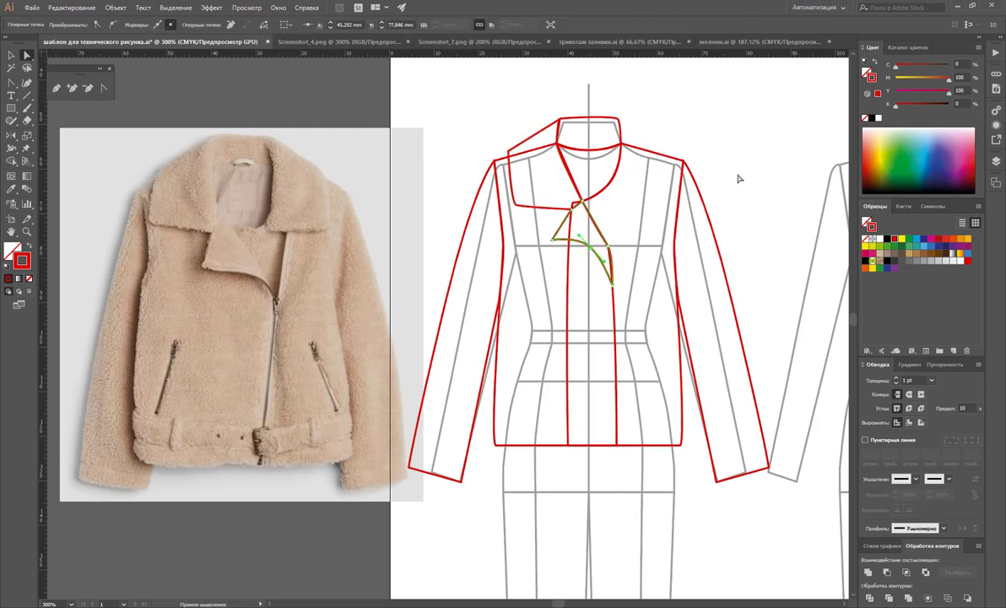
{"action": "left_click", "coordinate": [469, 155]}
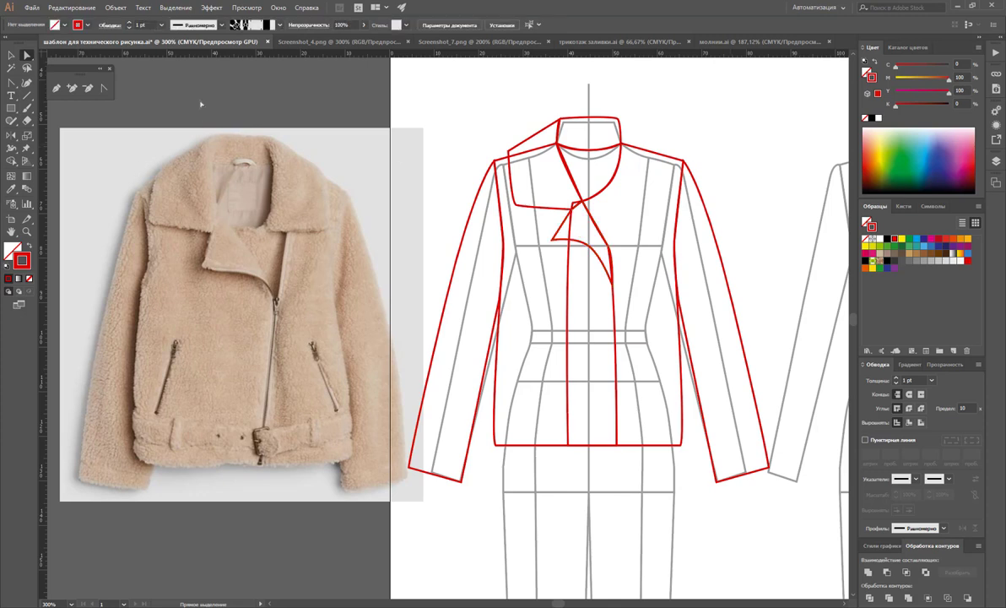
Reflect a copy of the left collar flap onto the right shoulder, then select all jacket outlines
{"action": "left_click", "coordinate": [10, 55]}
{"action": "left_click", "coordinate": [525, 143]}
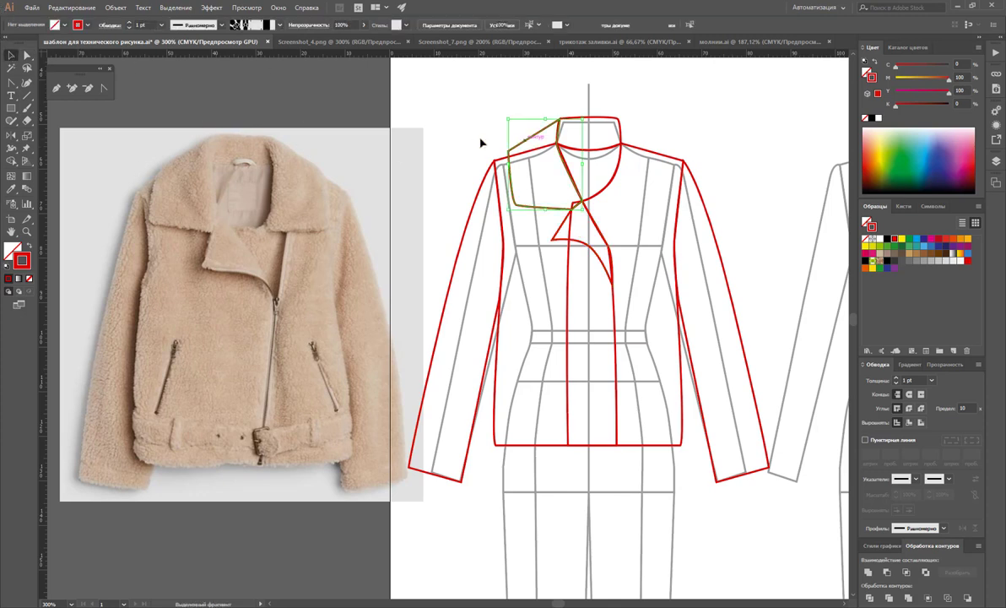
{"action": "left_click", "coordinate": [10, 135]}
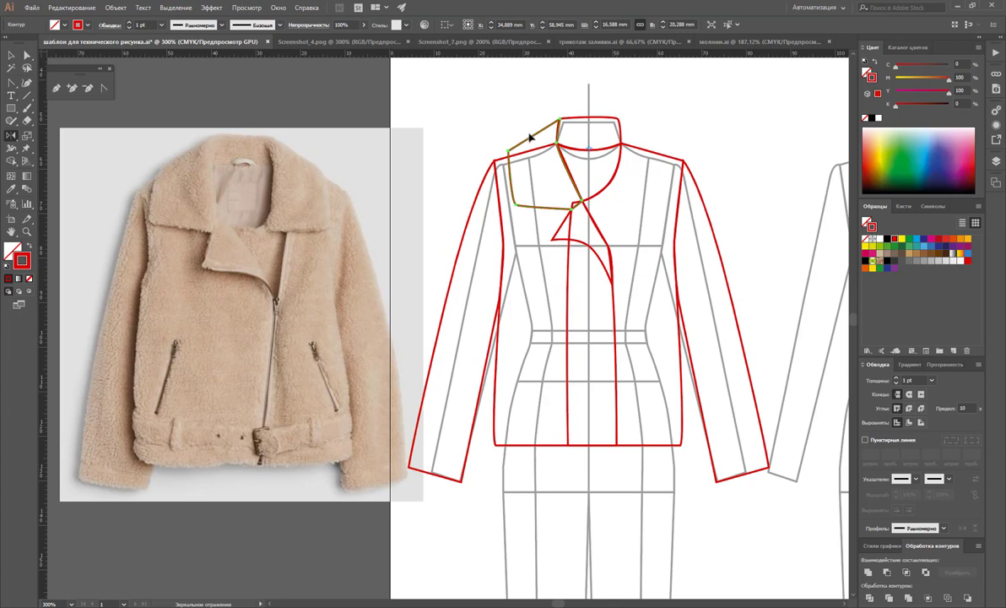
{"action": "left_click_drag", "start_coordinate": [529, 137], "coordinate": [639, 127]}
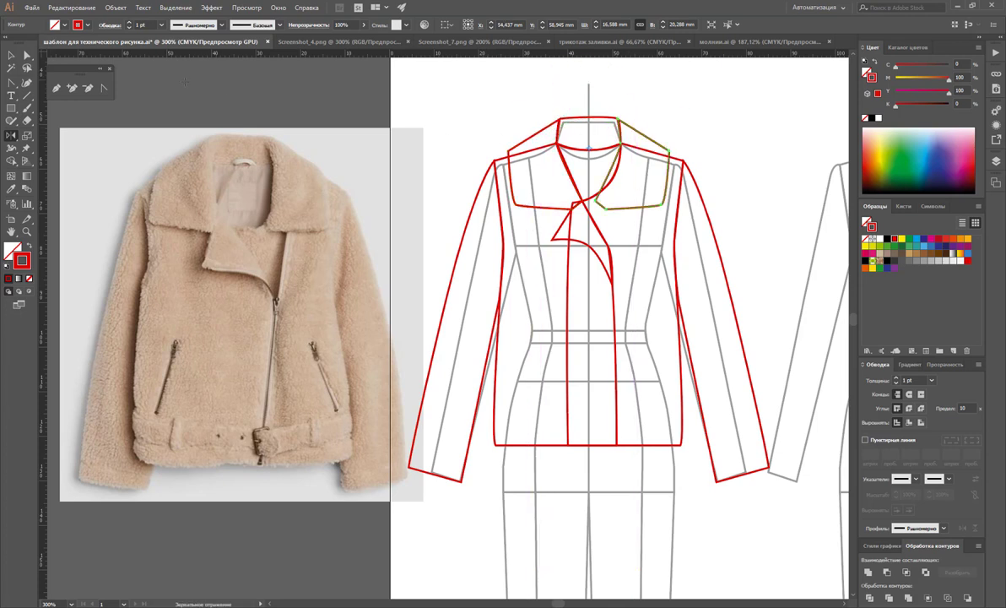
{"action": "left_click", "coordinate": [26, 54]}
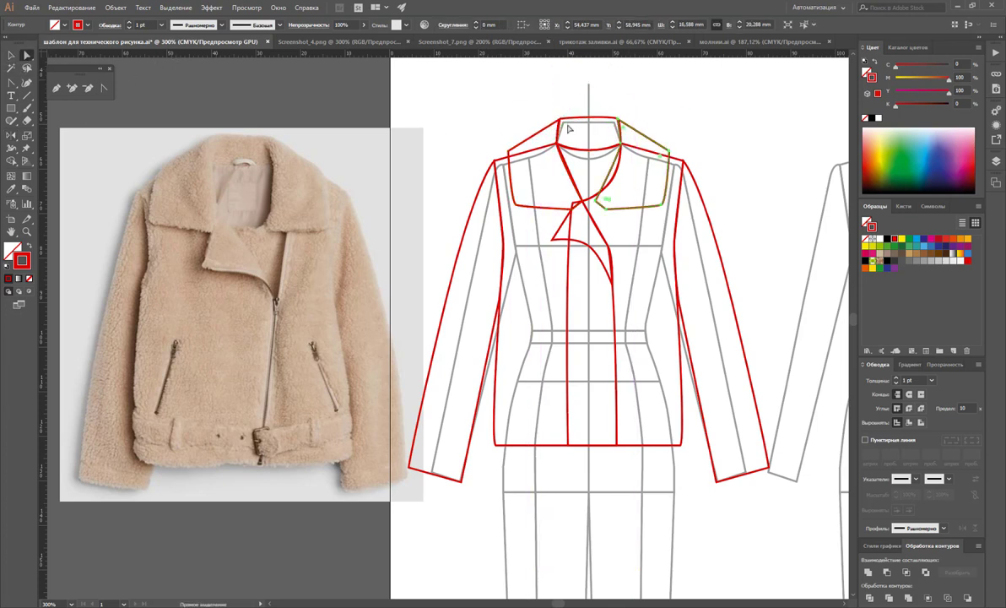
{"action": "left_click", "coordinate": [735, 133]}
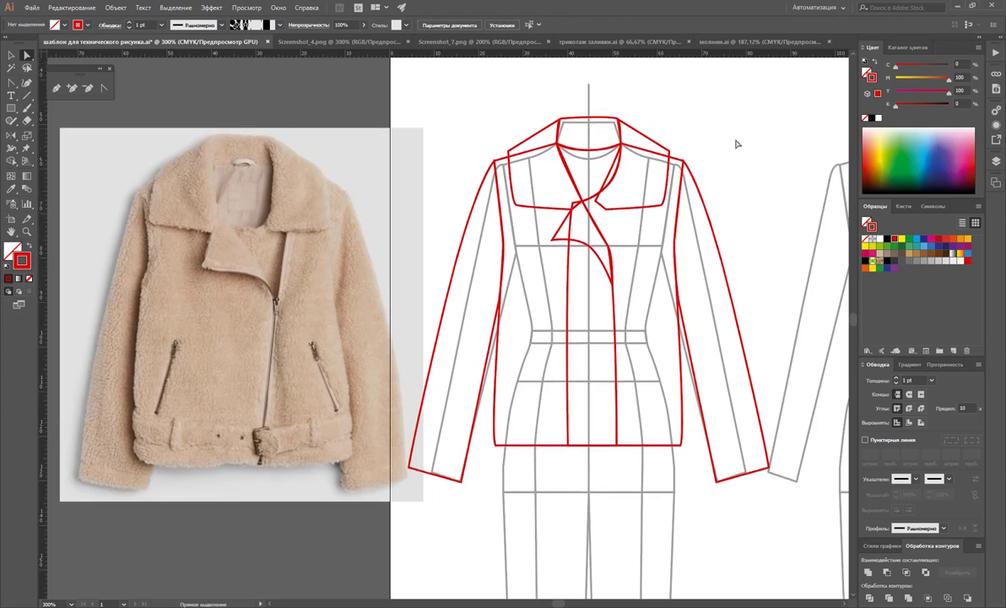
{"action": "left_click_drag", "start_coordinate": [706, 100], "coordinate": [430, 418]}
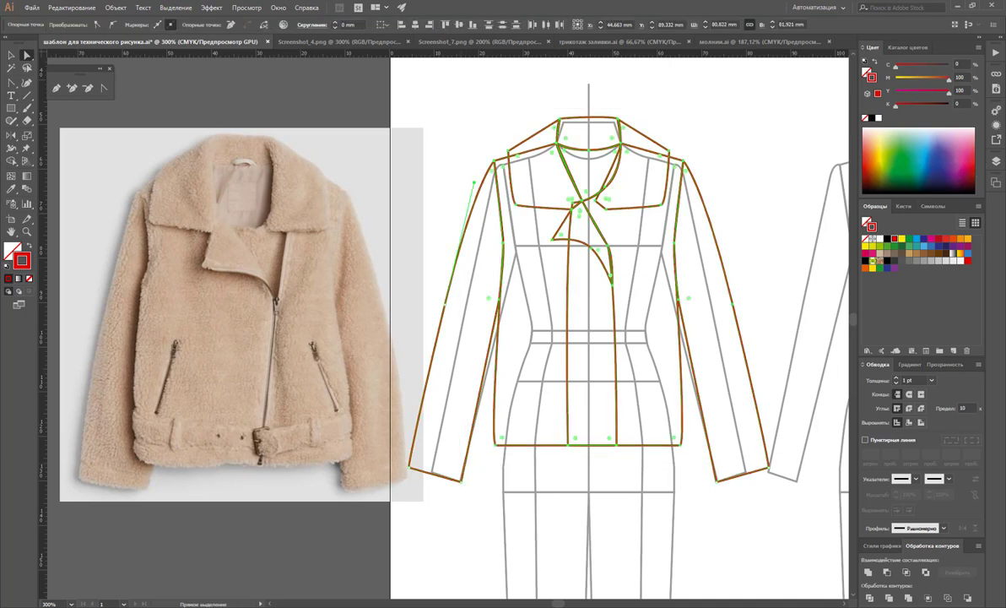
Give the selected jacket outline shapes a white fill
{"action": "left_click", "coordinate": [13, 249]}
{"action": "left_click", "coordinate": [885, 239]}
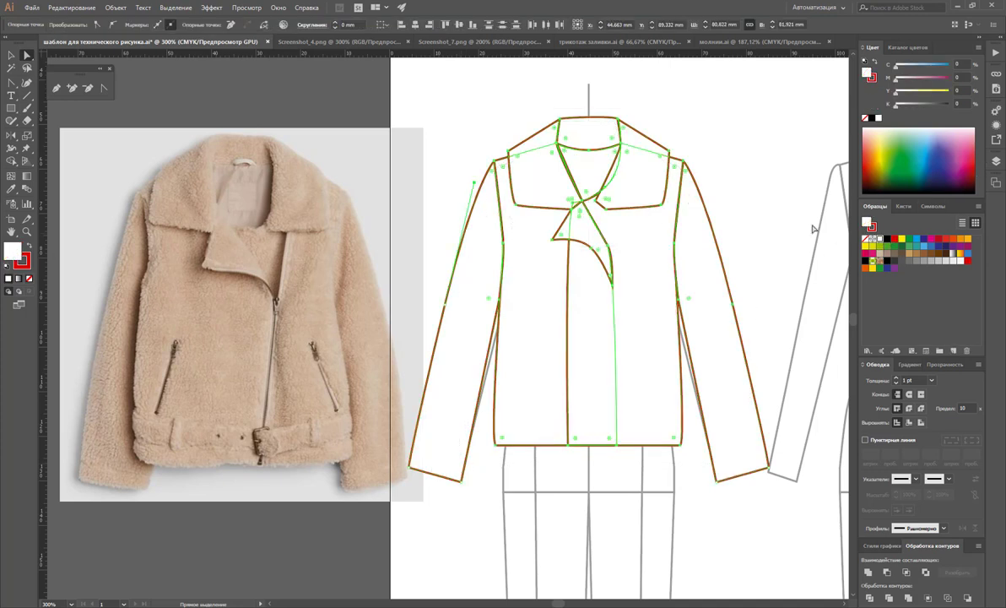
{"action": "left_click", "coordinate": [764, 191]}
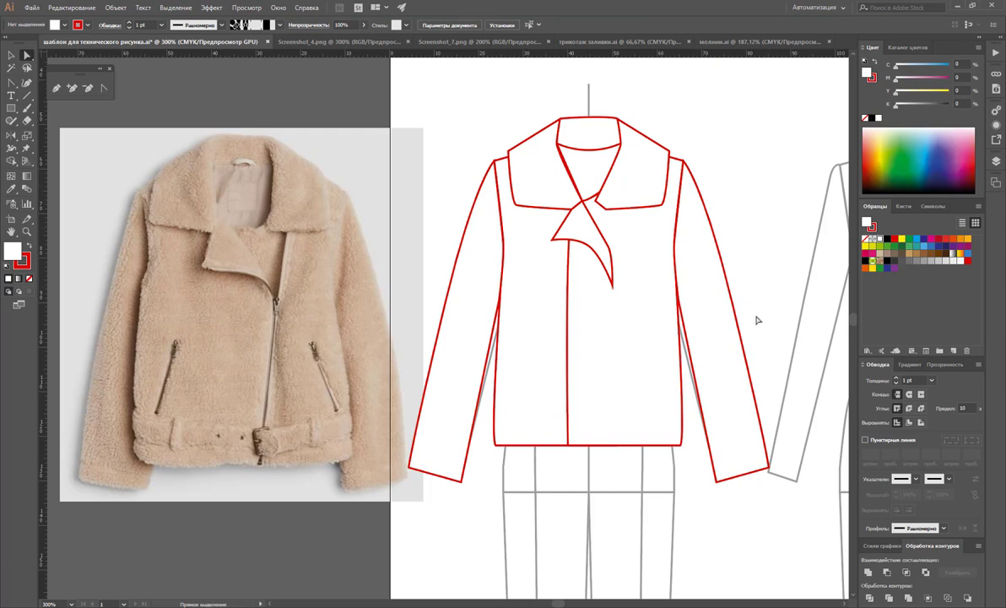
Send the centre-front jacket panel to the back with Arrange > Send to Back
{"action": "left_click", "coordinate": [609, 394]}
{"action": "right_click", "coordinate": [607, 390]}
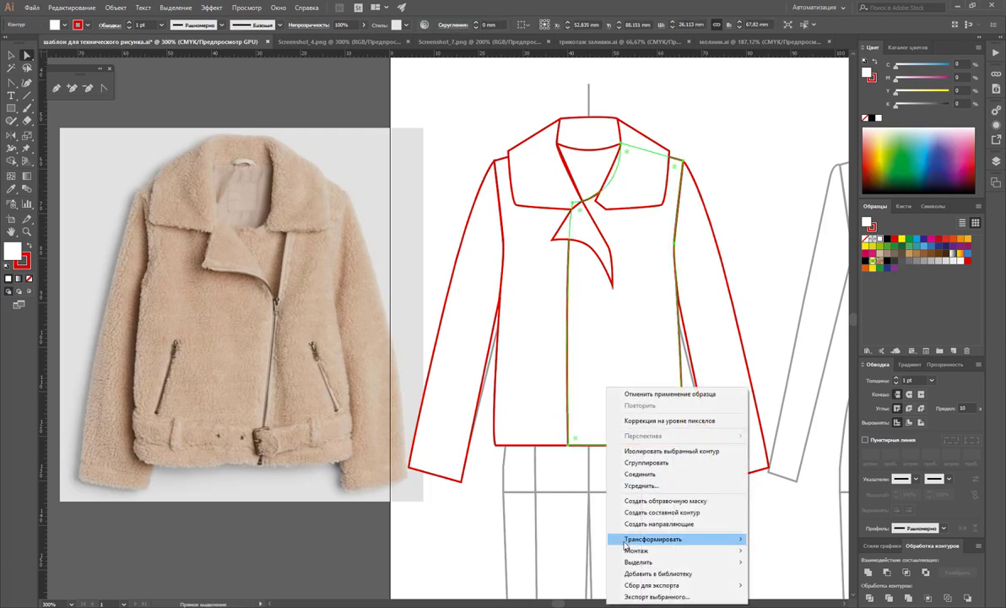
{"action": "left_click", "coordinate": [726, 551]}
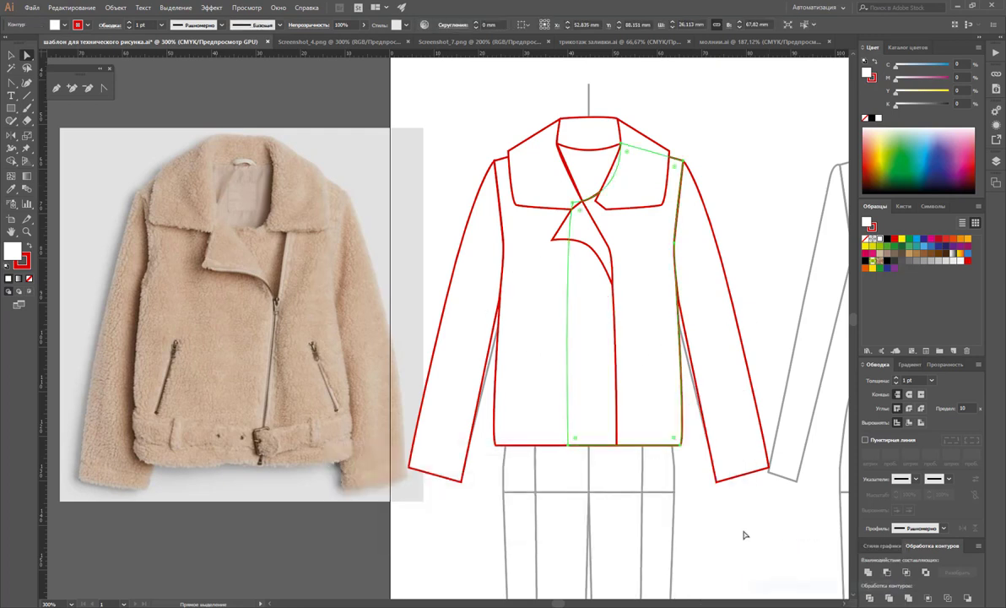
{"action": "left_click", "coordinate": [745, 535]}
{"action": "scroll", "coordinate": [738, 511], "scroll_direction": "up", "scroll_amount": 1}
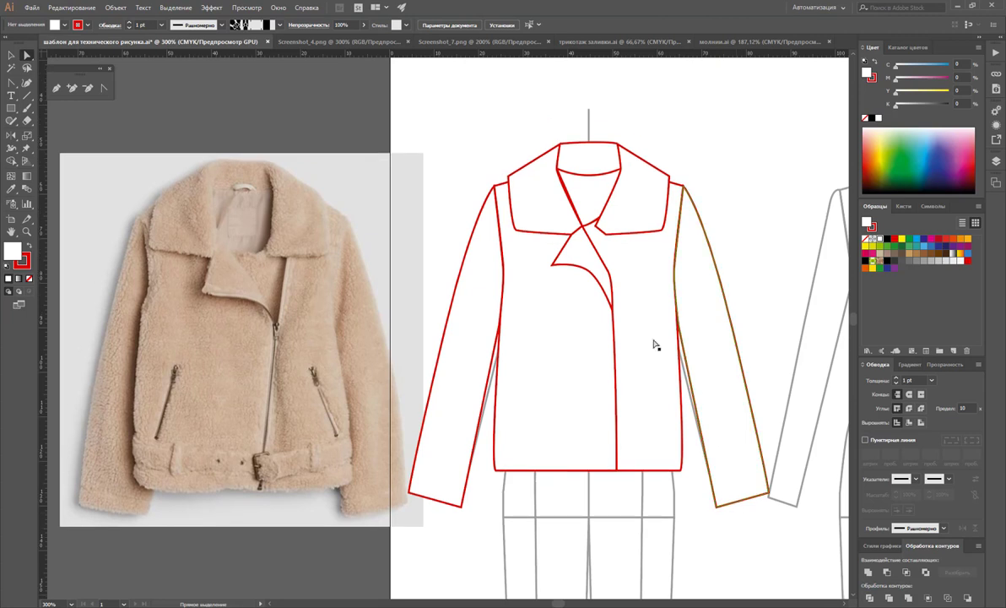
Bend the collar curve outward and reposition the collar neckline anchor
{"action": "left_click", "coordinate": [605, 224]}
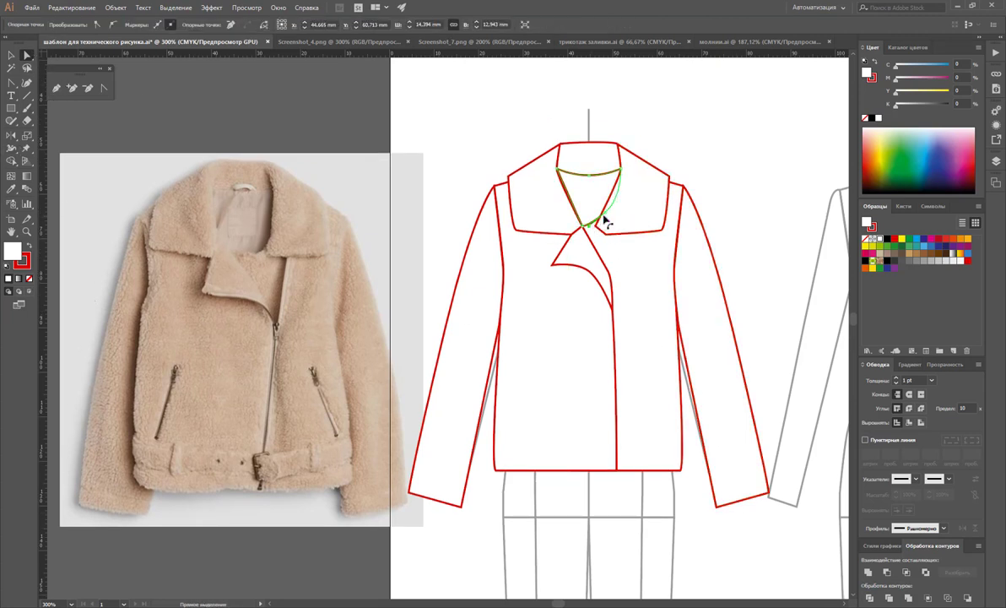
{"action": "left_click_drag", "start_coordinate": [603, 216], "coordinate": [609, 214]}
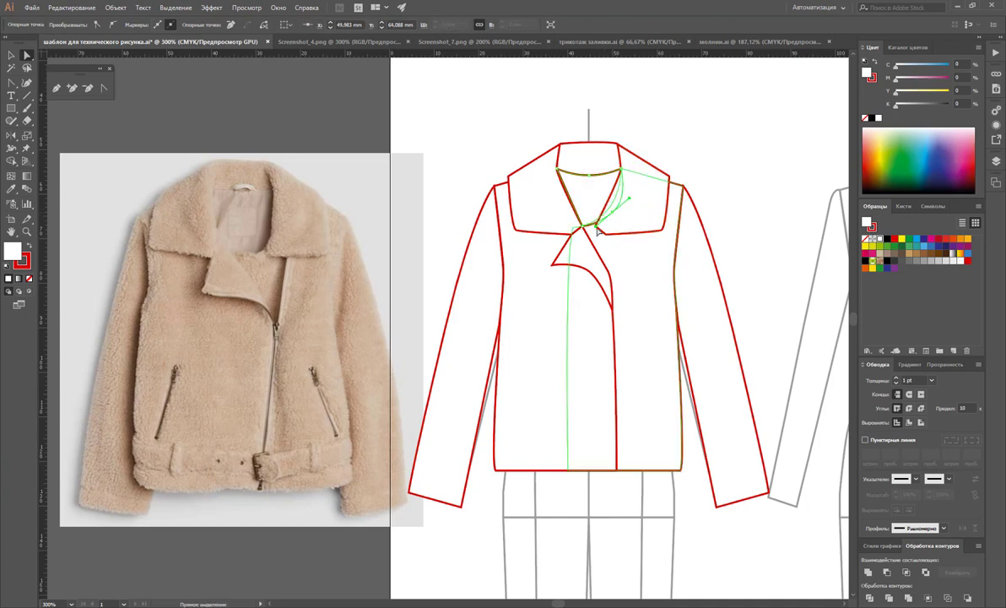
{"action": "left_click", "coordinate": [598, 226]}
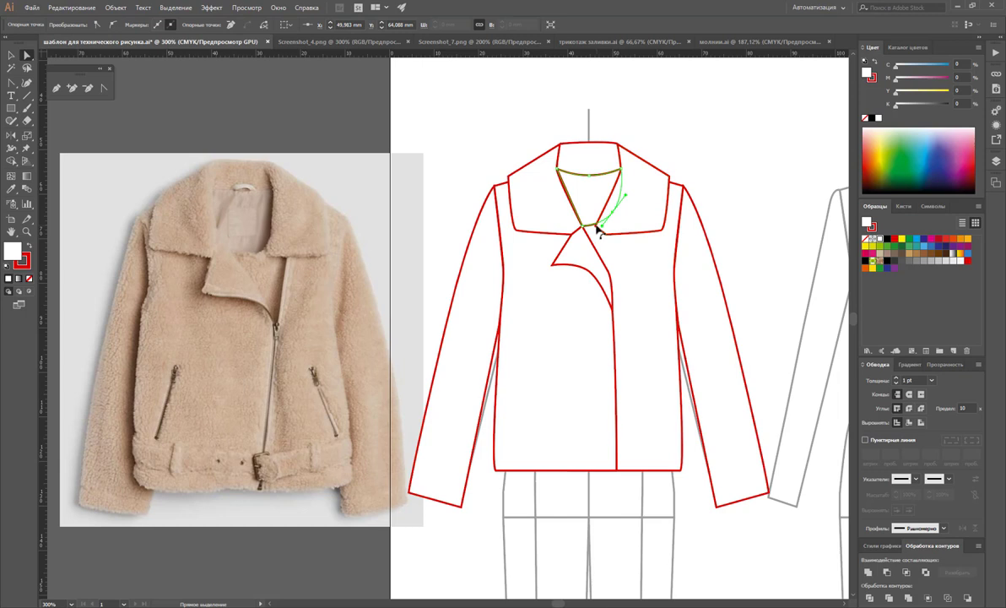
{"action": "left_click_drag", "start_coordinate": [598, 230], "coordinate": [600, 223]}
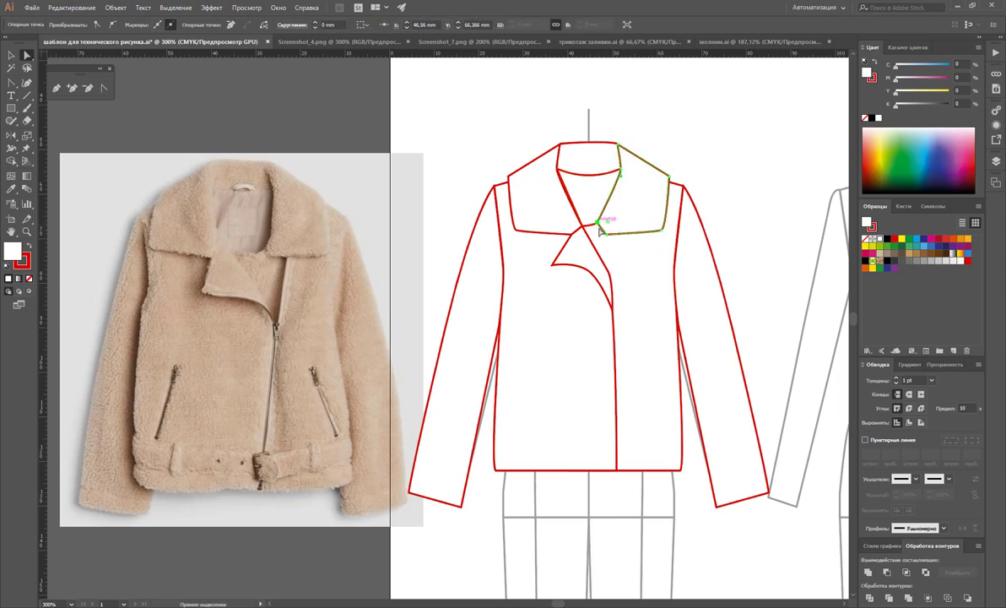
{"action": "left_click", "coordinate": [699, 148]}
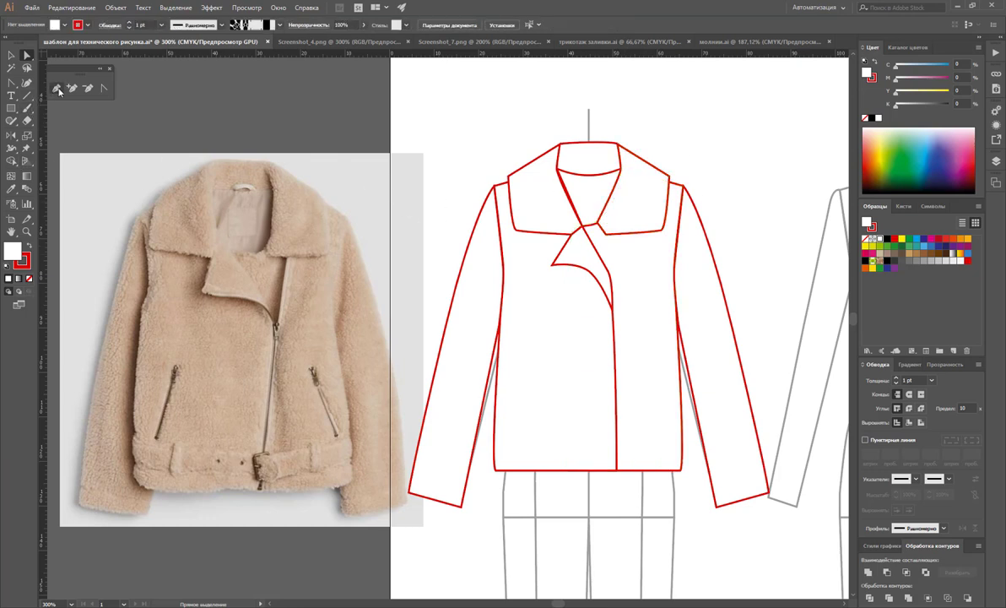
Slant the front opening edge by shifting the hem corner and nudging the lapel end point
{"action": "key", "text": "p"}
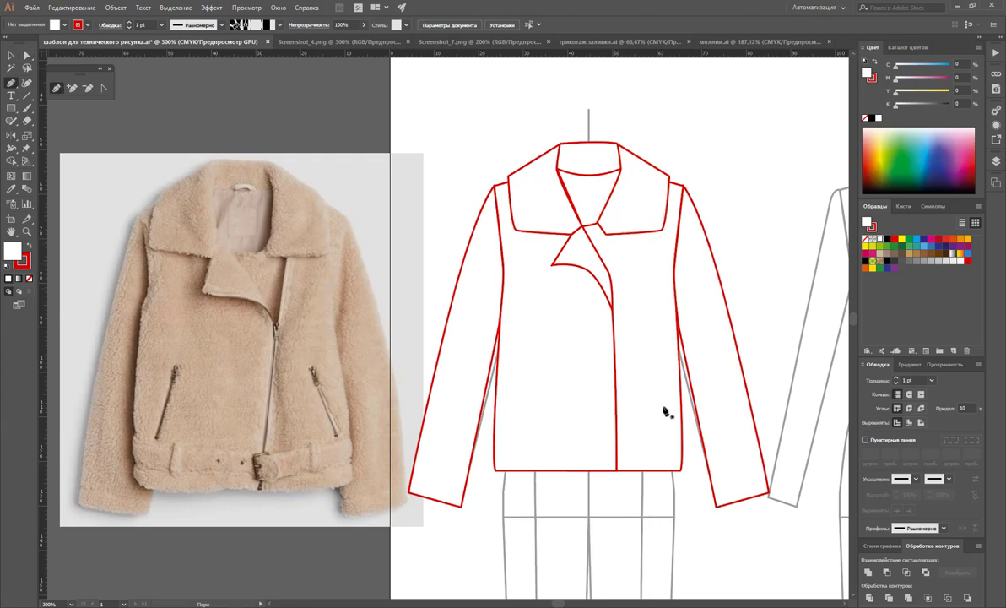
{"action": "left_click", "coordinate": [26, 55]}
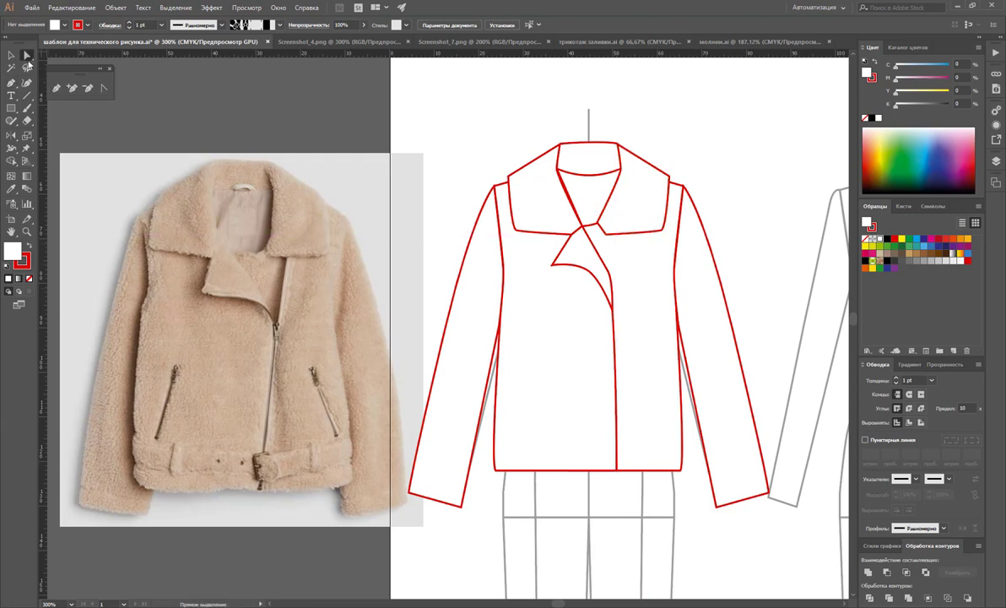
{"action": "left_click", "coordinate": [615, 382]}
{"action": "left_click_drag", "start_coordinate": [613, 474], "coordinate": [592, 475]}
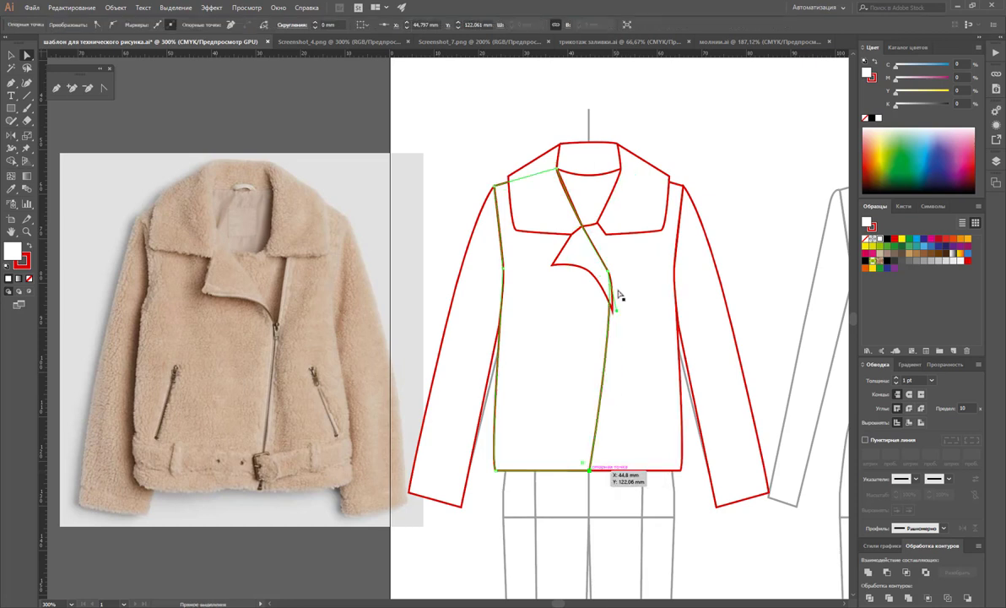
{"action": "left_click", "coordinate": [614, 311]}
{"action": "left_click_drag", "start_coordinate": [615, 313], "coordinate": [610, 314]}
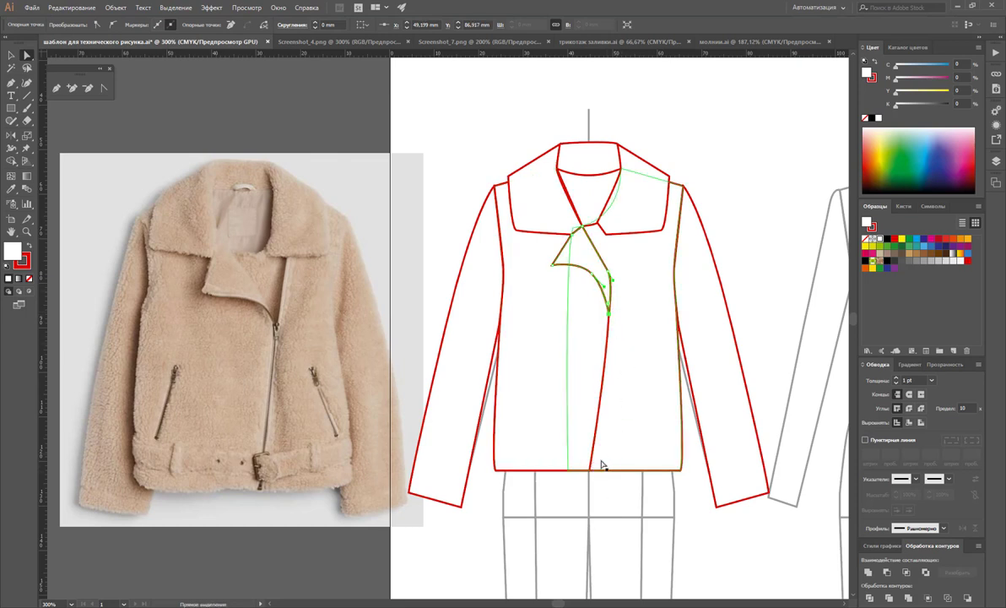
{"action": "left_click_drag", "start_coordinate": [592, 470], "coordinate": [611, 493]}
{"action": "left_click", "coordinate": [613, 493]}
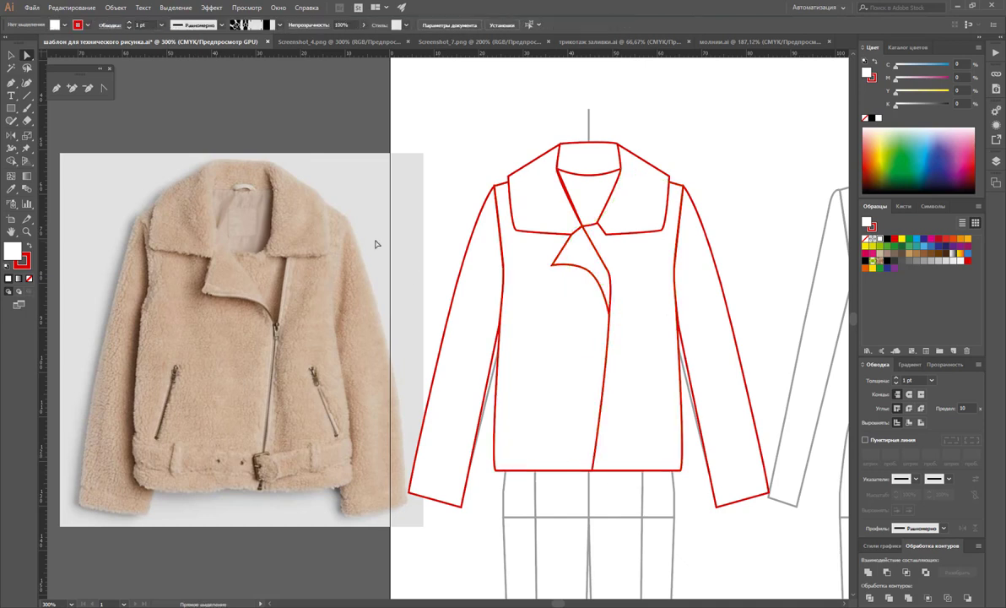
Reposition the upper and lower lapel anchors on the front panel
{"action": "left_click", "coordinate": [57, 88]}
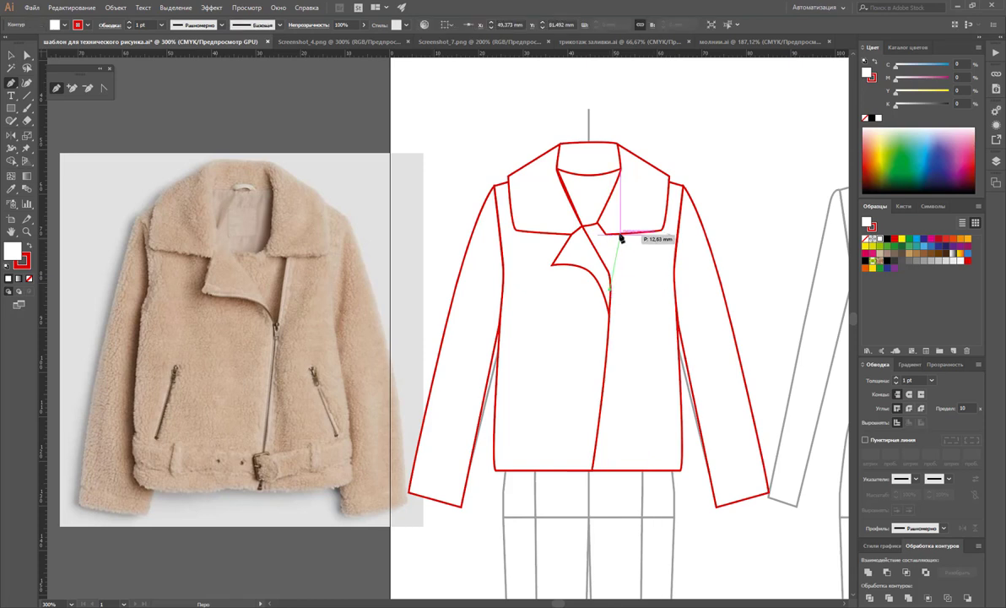
{"action": "key", "text": "ctrl"}
{"action": "left_click", "coordinate": [612, 294], "text": "ctrl"}
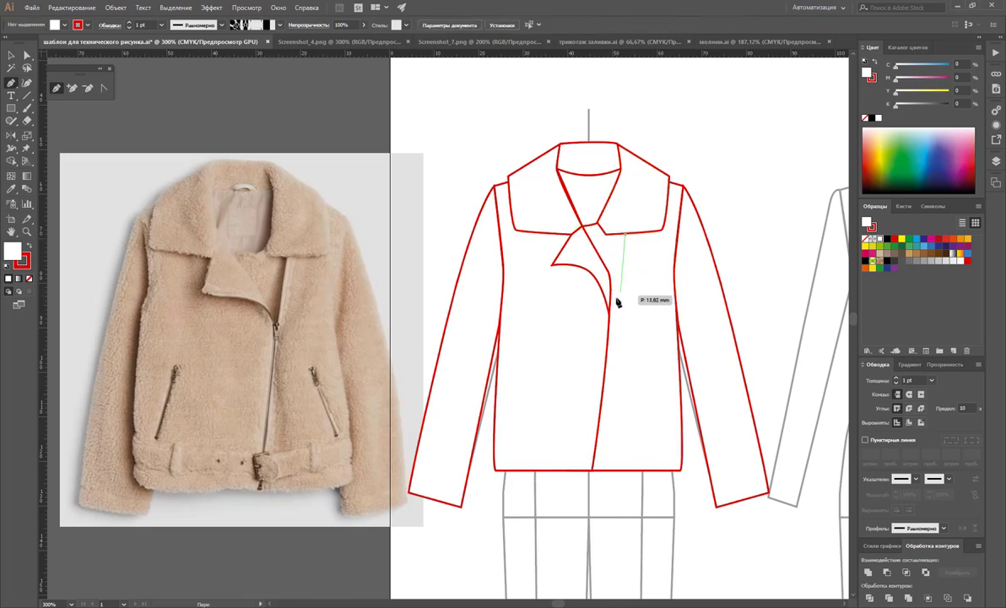
{"action": "left_click", "coordinate": [604, 329], "text": "ctrl"}
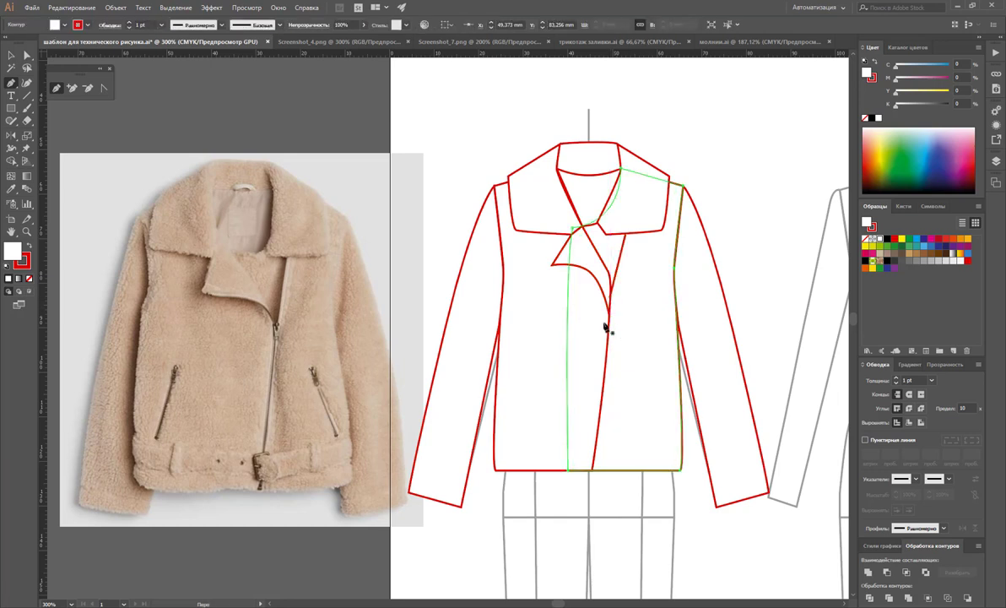
{"action": "left_click", "coordinate": [26, 55]}
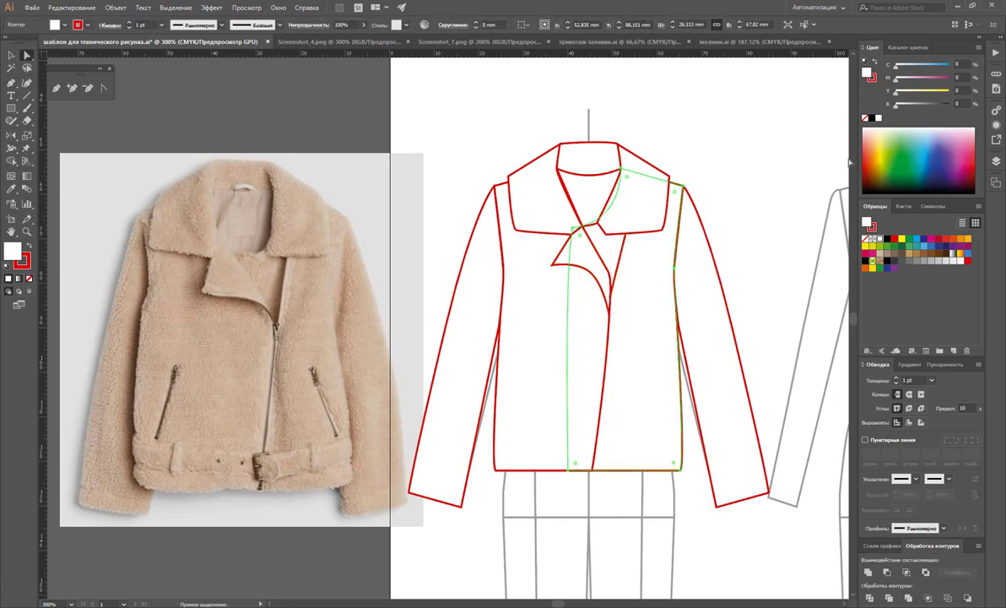
{"action": "left_click", "coordinate": [627, 237]}
{"action": "left_click_drag", "start_coordinate": [627, 237], "coordinate": [621, 236]}
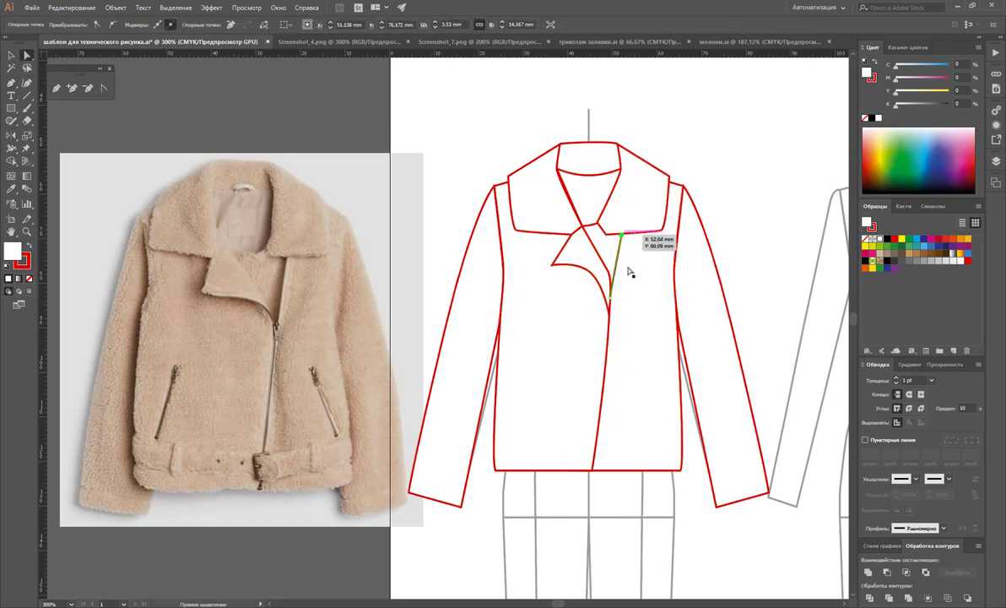
{"action": "left_click_drag", "start_coordinate": [611, 296], "coordinate": [610, 304]}
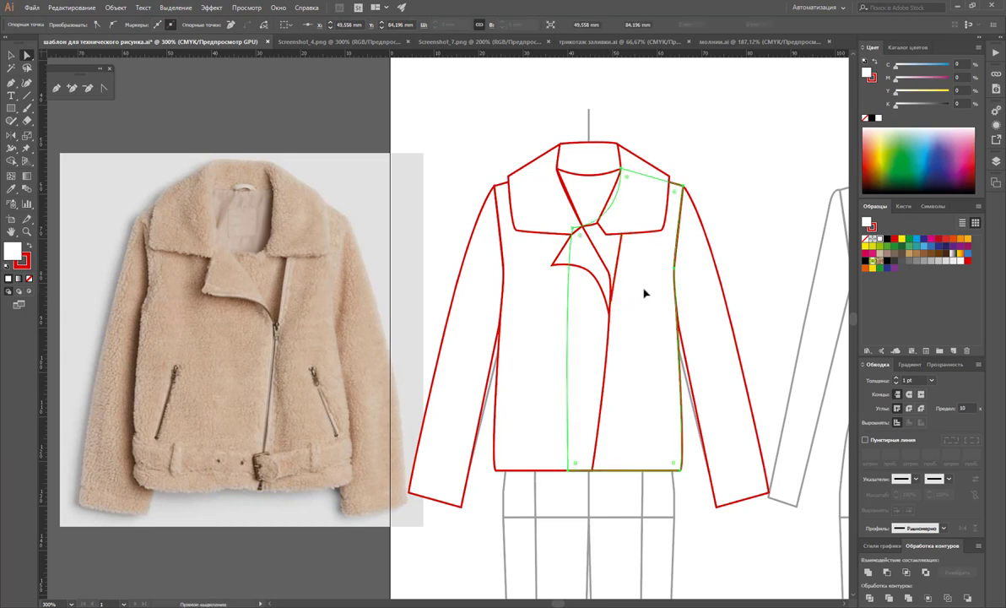
{"action": "left_click", "coordinate": [646, 293]}
Redraw the lapel curve with the Pen tool, shaping its handle
{"action": "left_click", "coordinate": [56, 88]}
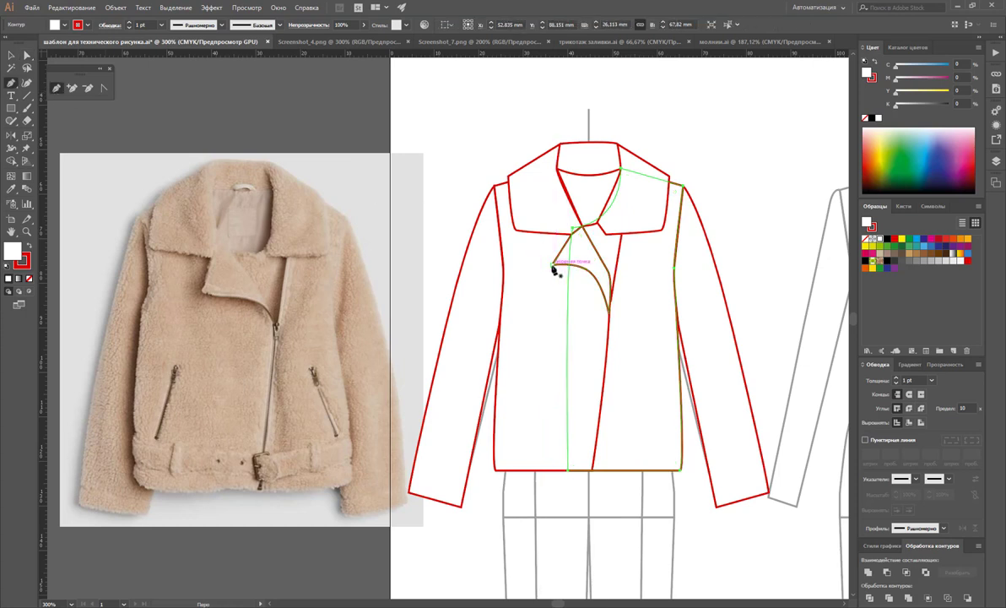
{"action": "mouse_move", "coordinate": [554, 267]}
{"action": "left_mouse_down"}
{"action": "mouse_move", "coordinate": [591, 277]}
{"action": "mouse_move", "coordinate": [611, 316]}
{"action": "left_mouse_up"}
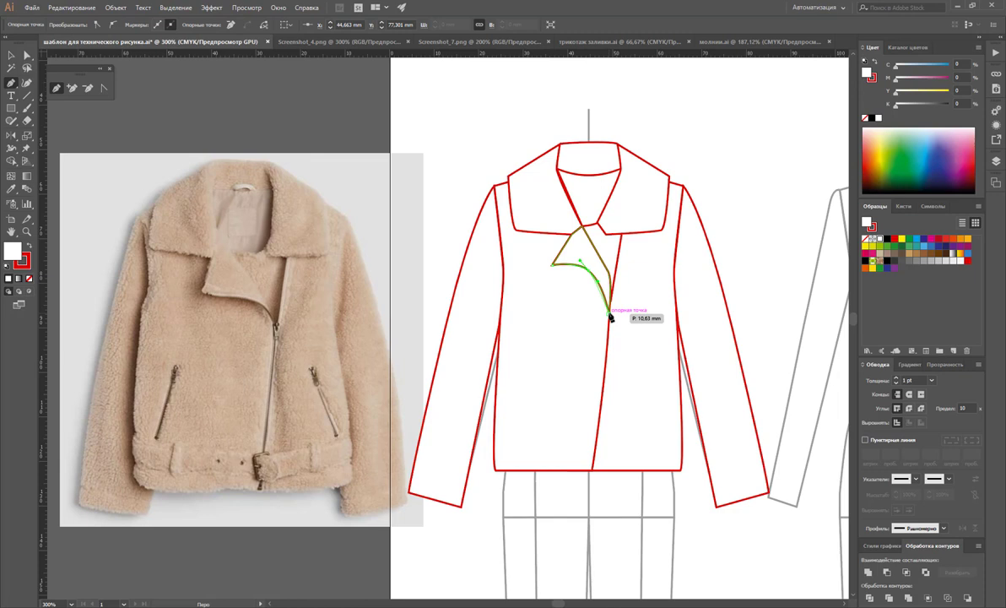
{"action": "left_click_drag", "start_coordinate": [611, 316], "coordinate": [611, 321]}
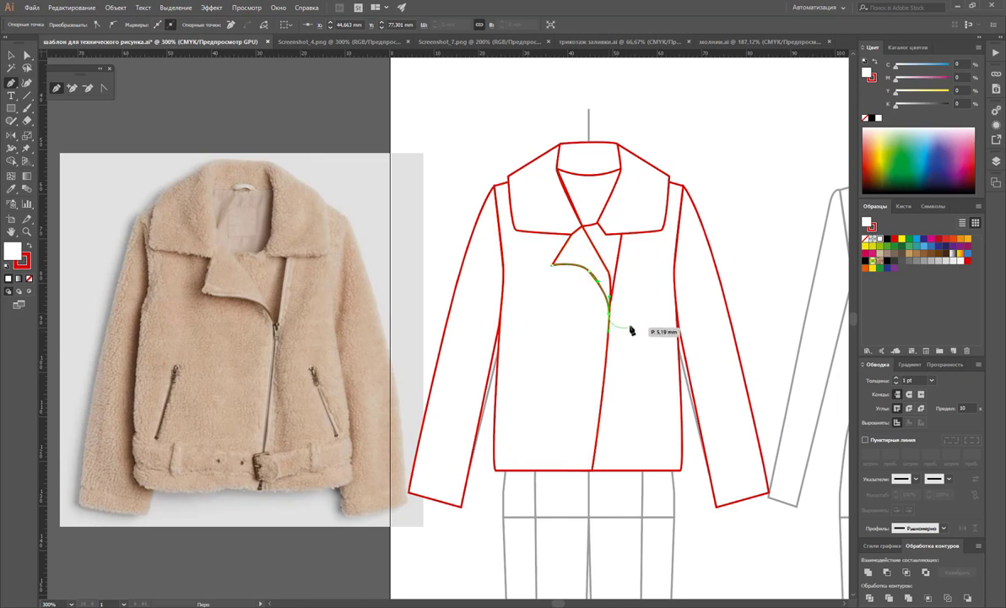
{"action": "key", "text": "Escape"}
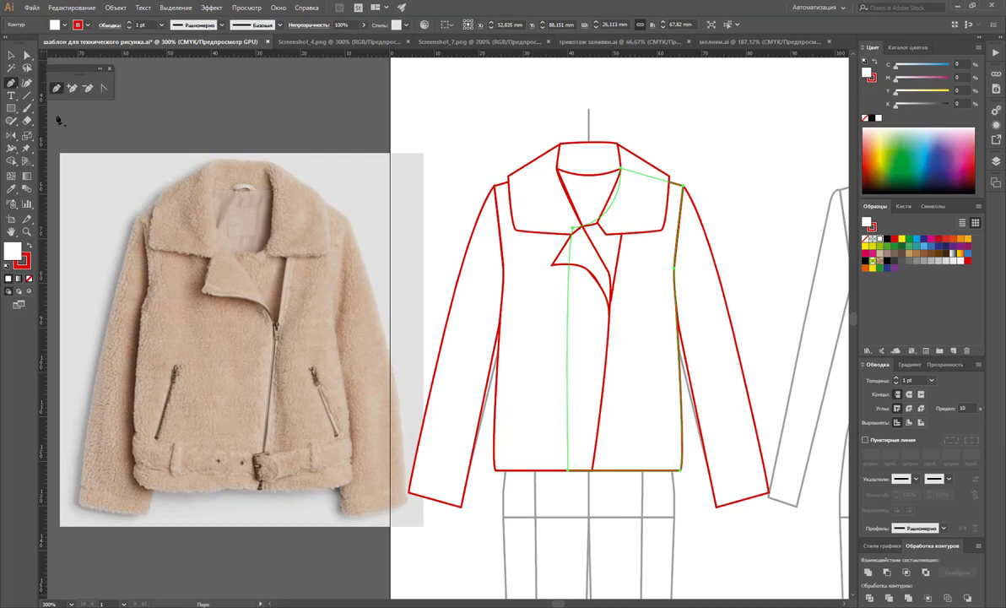
{"action": "left_click", "coordinate": [11, 54]}
{"action": "left_click", "coordinate": [734, 151]}
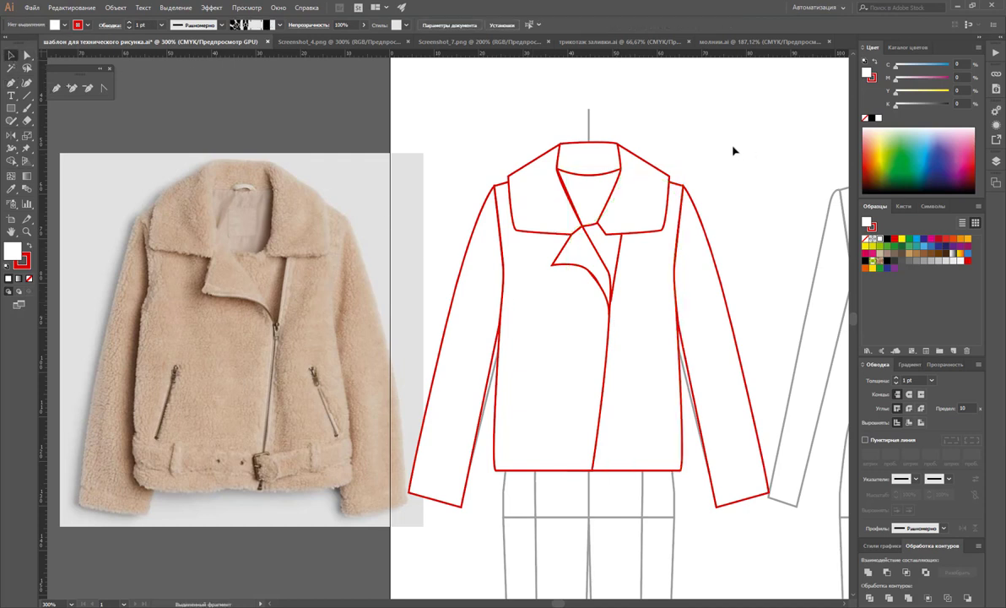
Straighten the collar neckline path into a flat collar edge
{"action": "left_click", "coordinate": [592, 183]}
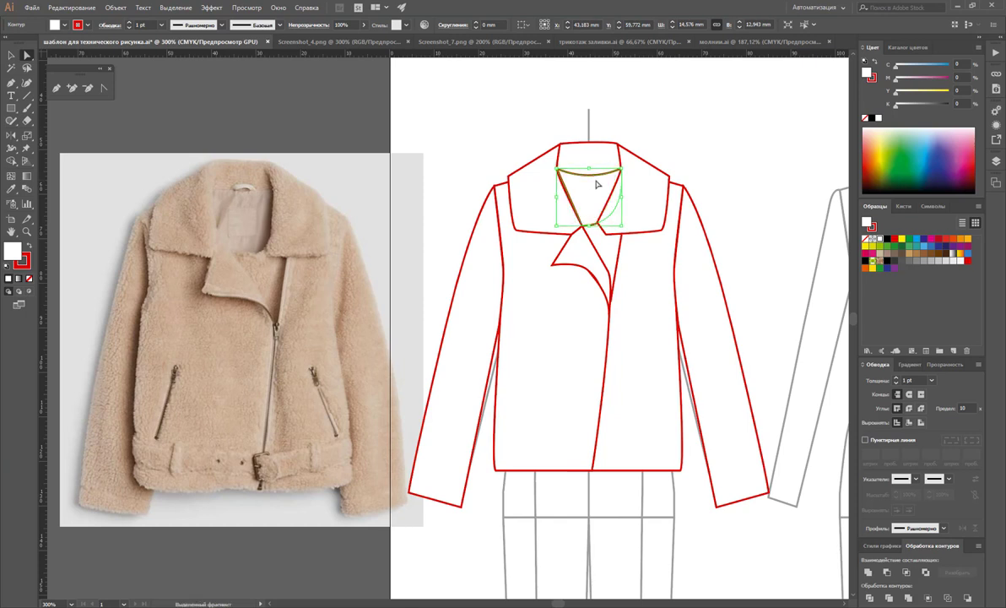
{"action": "left_click_drag", "start_coordinate": [591, 172], "coordinate": [591, 169]}
{"action": "left_click", "coordinate": [696, 133]}
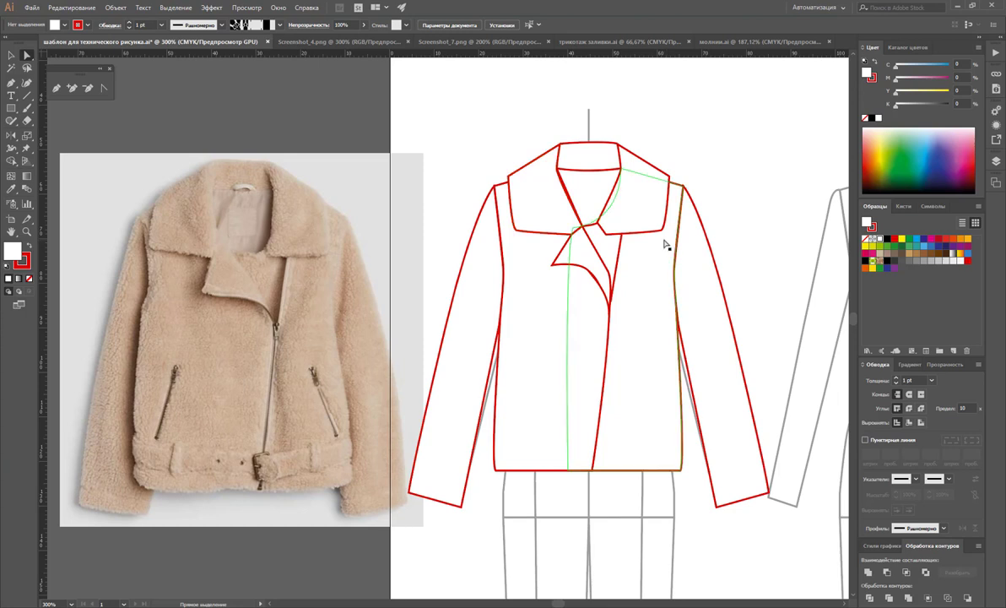
Draw a cuff line across the end of the right sleeve with the Pen tool
{"action": "left_click", "coordinate": [56, 88]}
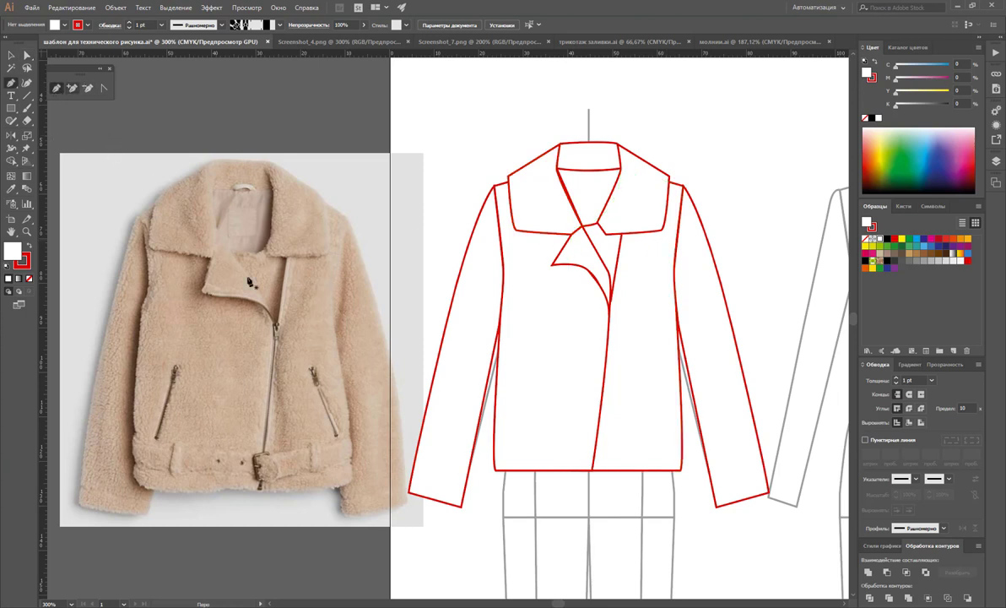
{"action": "left_click", "coordinate": [716, 501]}
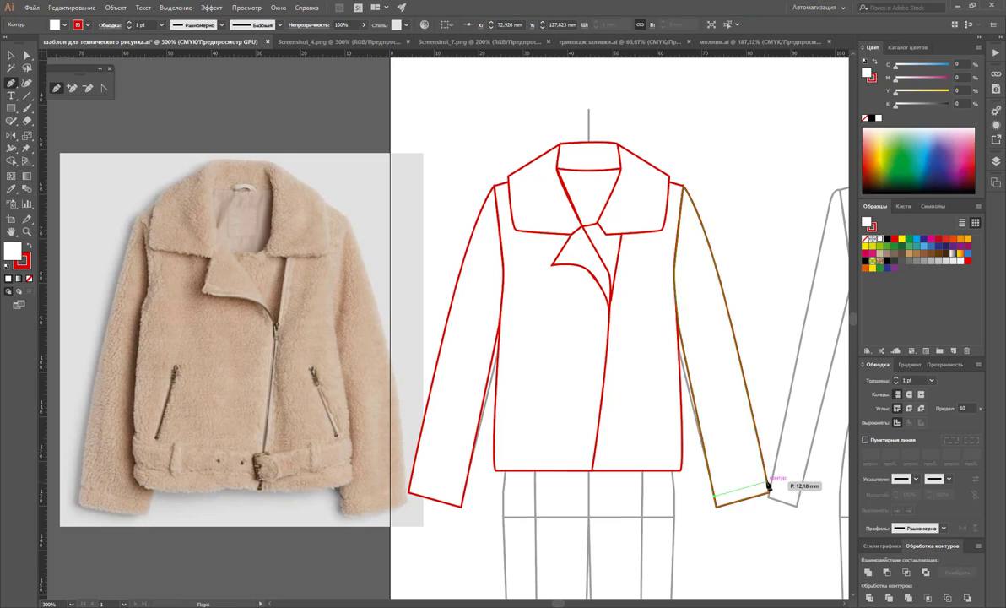
{"action": "left_click", "coordinate": [768, 486]}
{"action": "left_click", "coordinate": [781, 545], "text": "ctrl"}
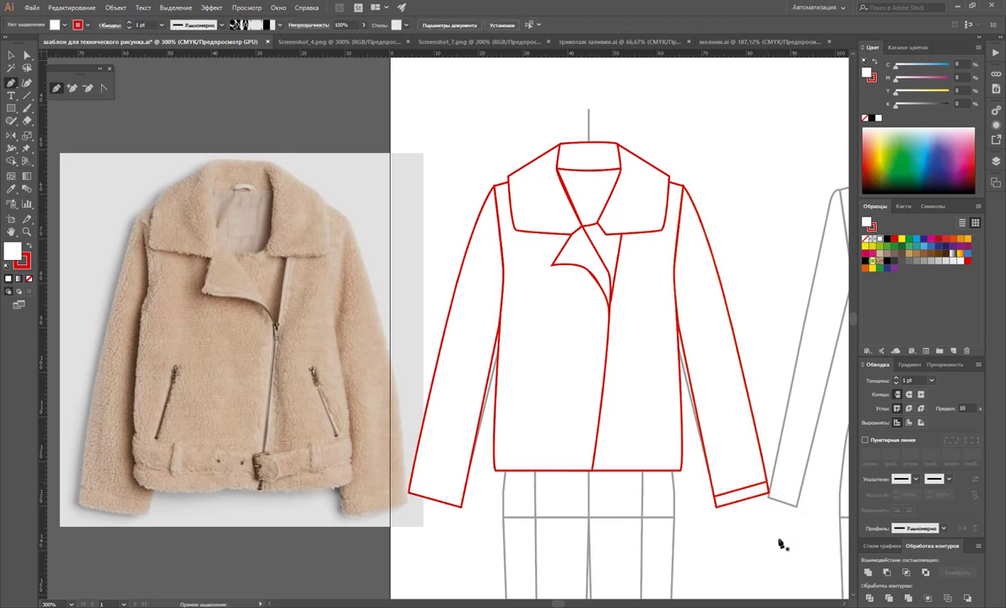
Make the right cuff line dashed with 2 pt dash, 2 pt gap and 0.5 pt weight
{"action": "key", "text": "v"}
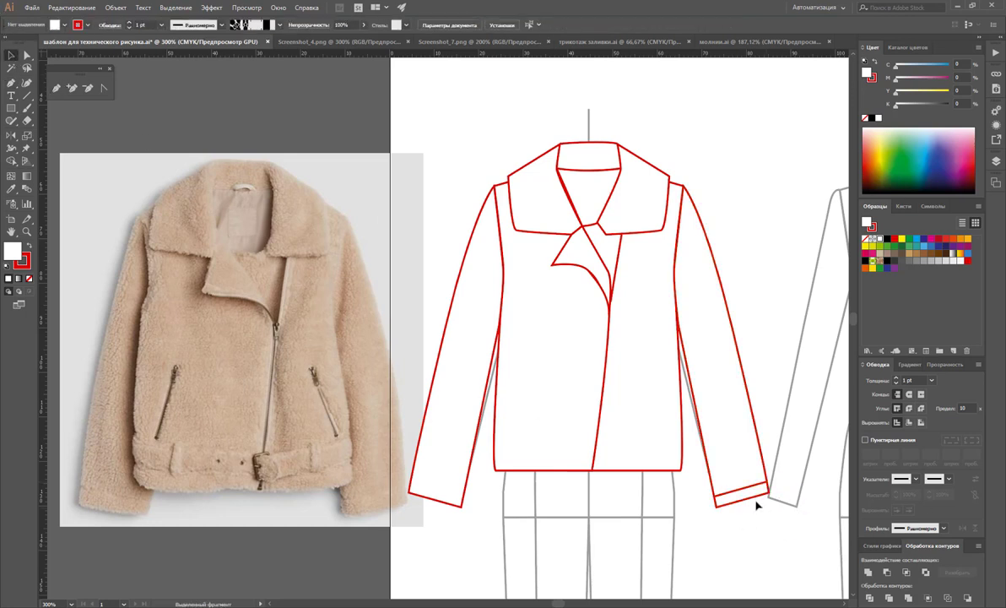
{"action": "left_click", "coordinate": [747, 488]}
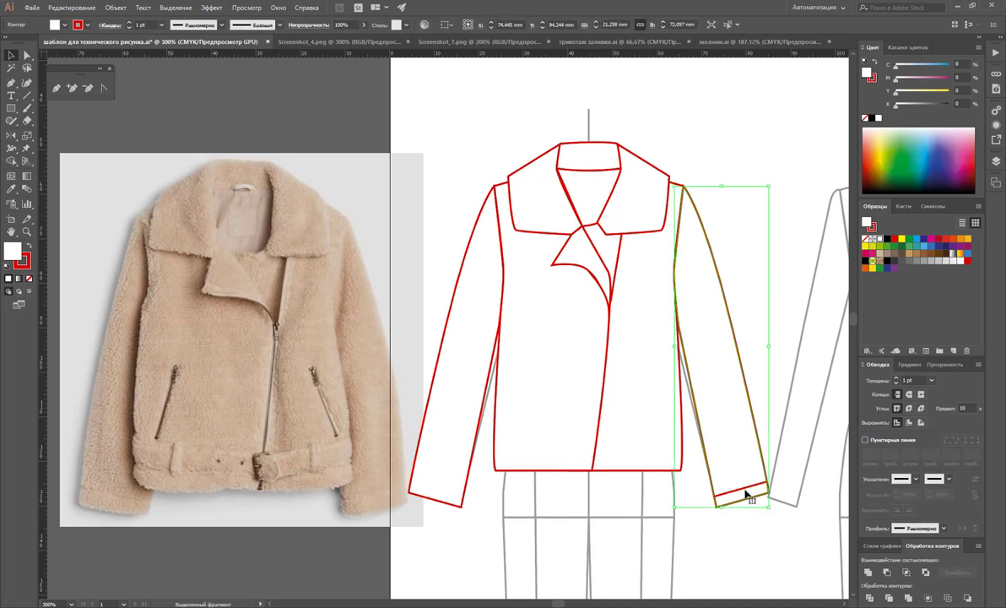
{"action": "left_click", "coordinate": [746, 491]}
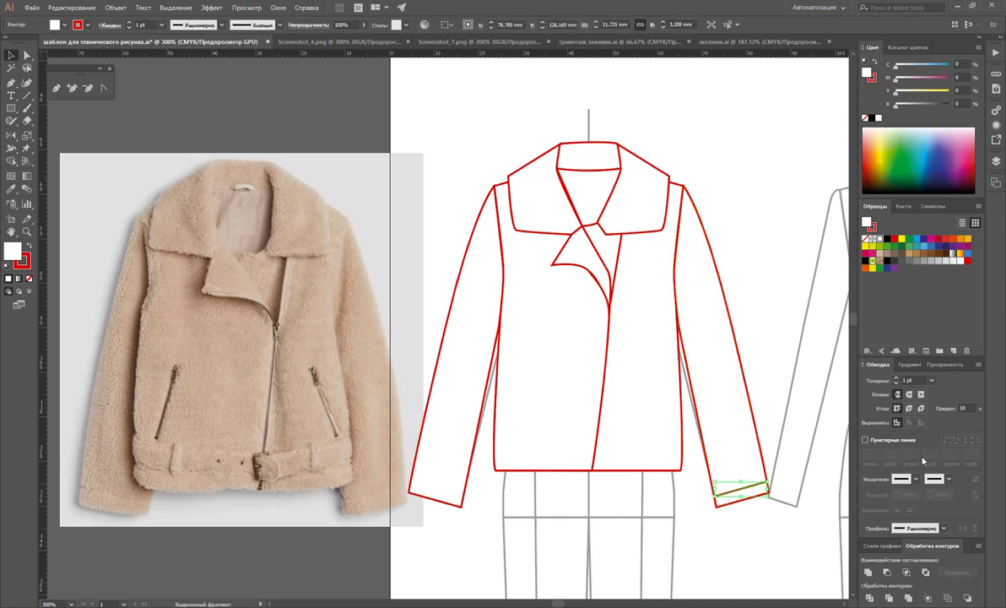
{"action": "left_click", "coordinate": [865, 440]}
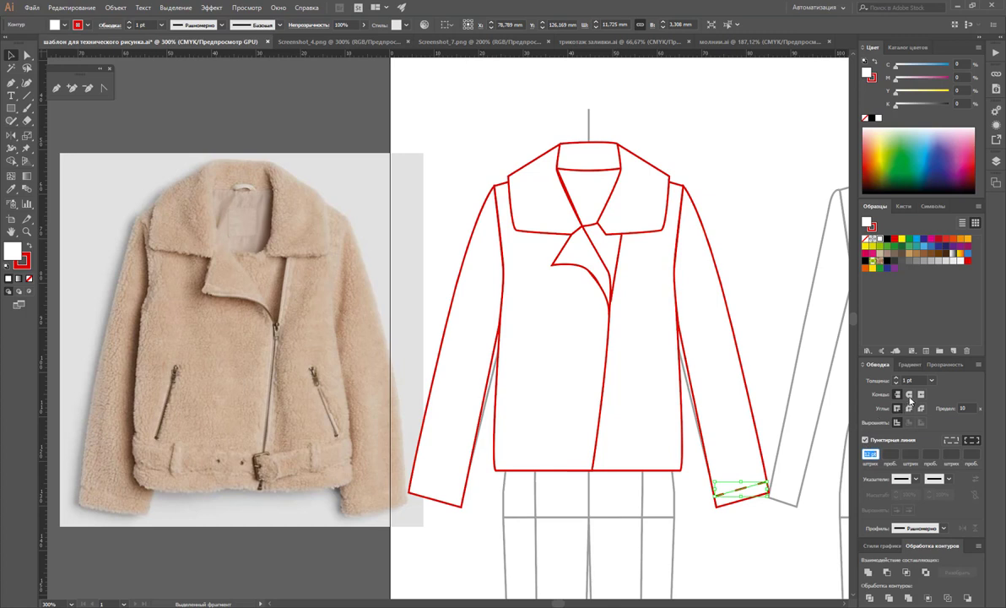
{"action": "type", "text": "12"}
{"action": "key", "text": "Return"}
{"action": "left_click", "coordinate": [886, 453]}
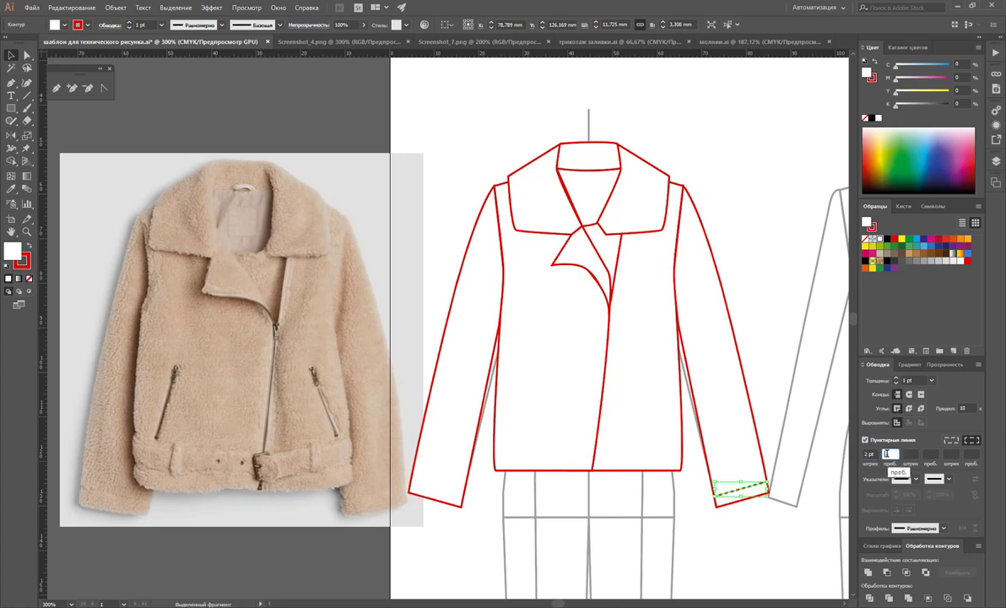
{"action": "type", "text": "2"}
{"action": "key", "text": "Return"}
{"action": "left_click", "coordinate": [932, 381]}
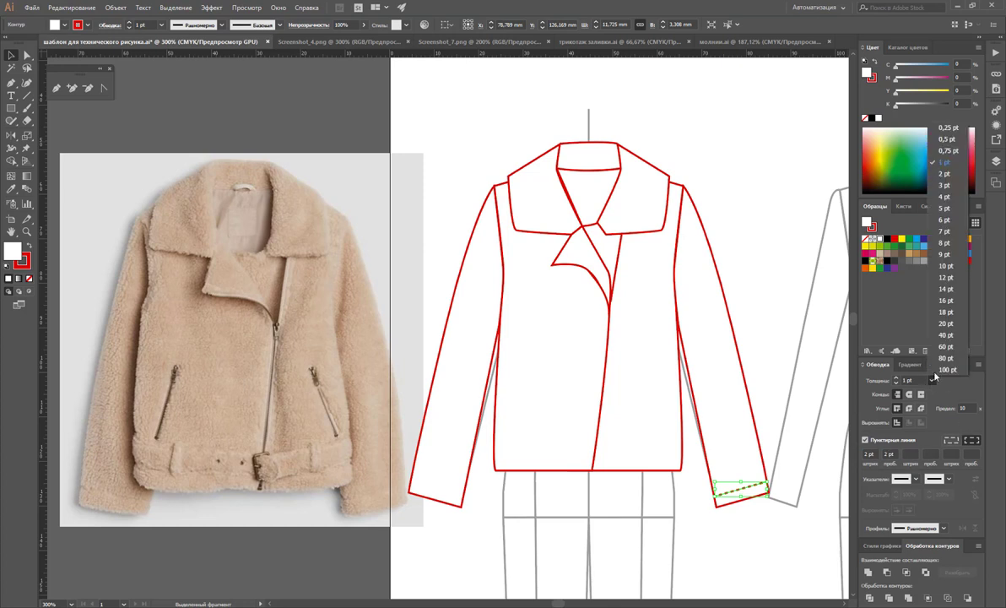
{"action": "left_click", "coordinate": [895, 133]}
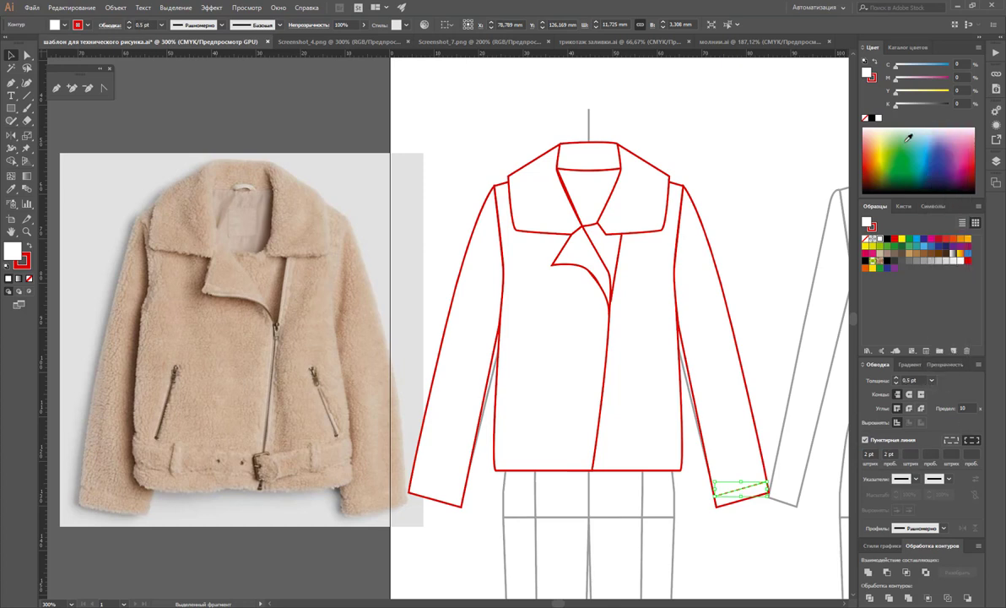
{"action": "left_click", "coordinate": [768, 188]}
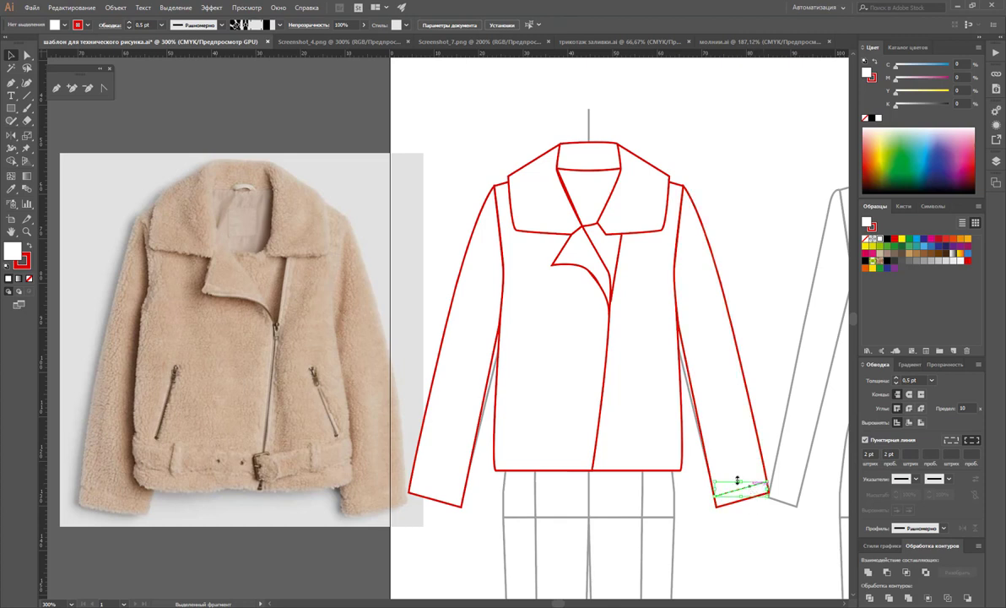
{"action": "left_click", "coordinate": [737, 480]}
Reflect a copy of the dashed cuff line onto the left sleeve
{"action": "key", "text": "o"}
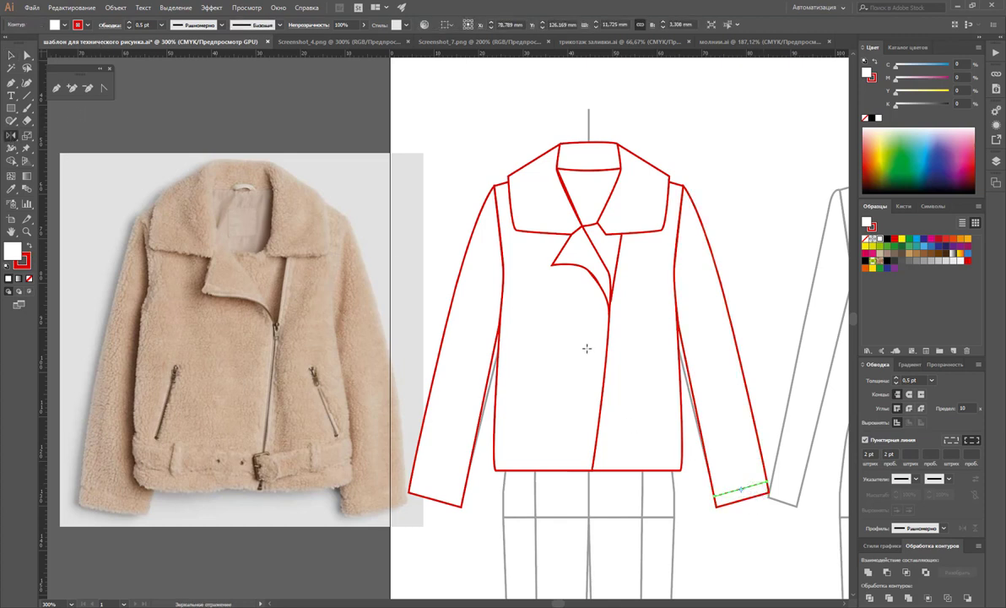
{"action": "key", "text": "ctrl+shift+a"}
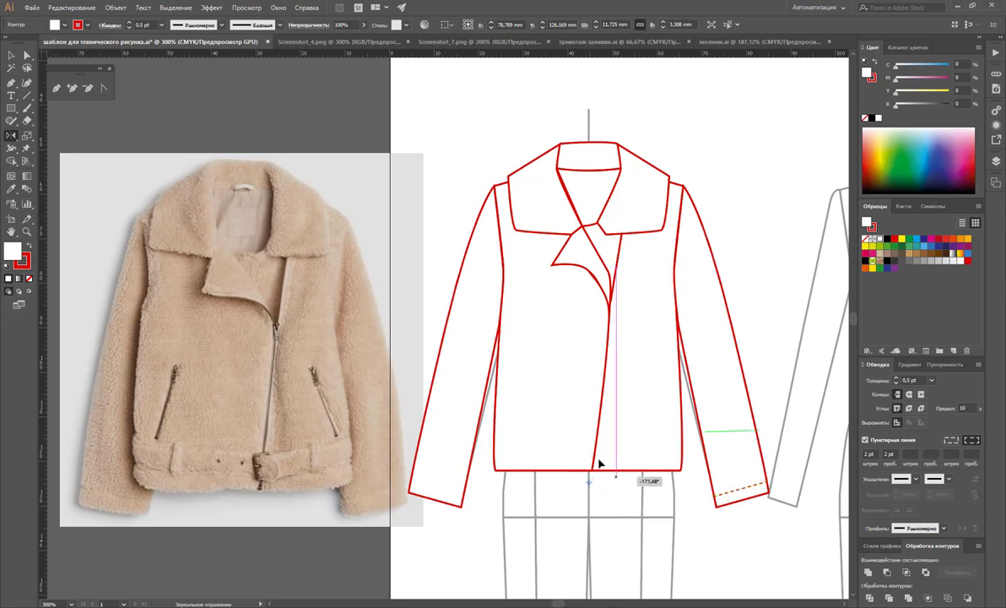
{"action": "left_click", "coordinate": [456, 477]}
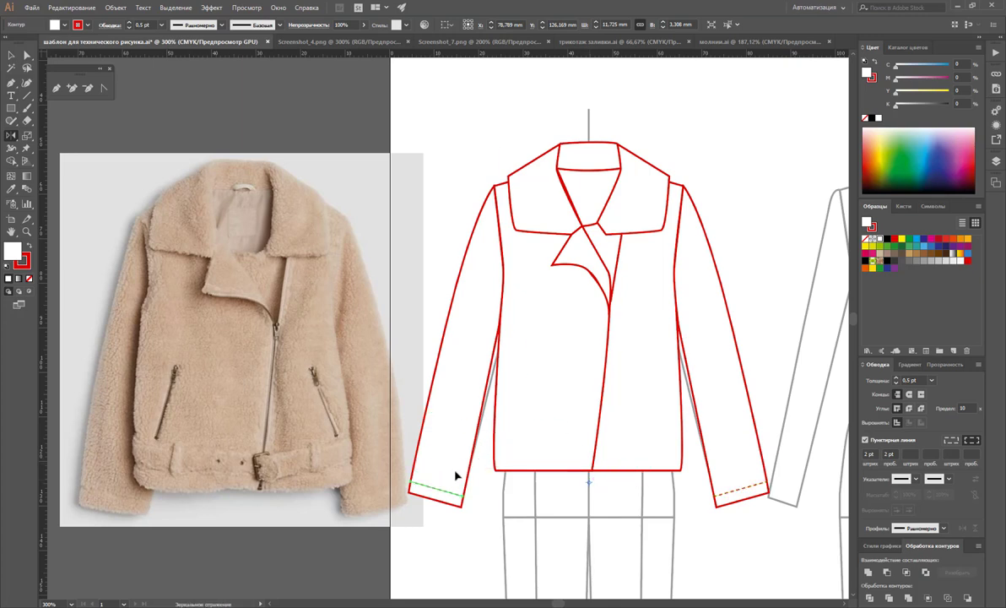
{"action": "left_click", "coordinate": [10, 55]}
{"action": "left_click", "coordinate": [478, 116]}
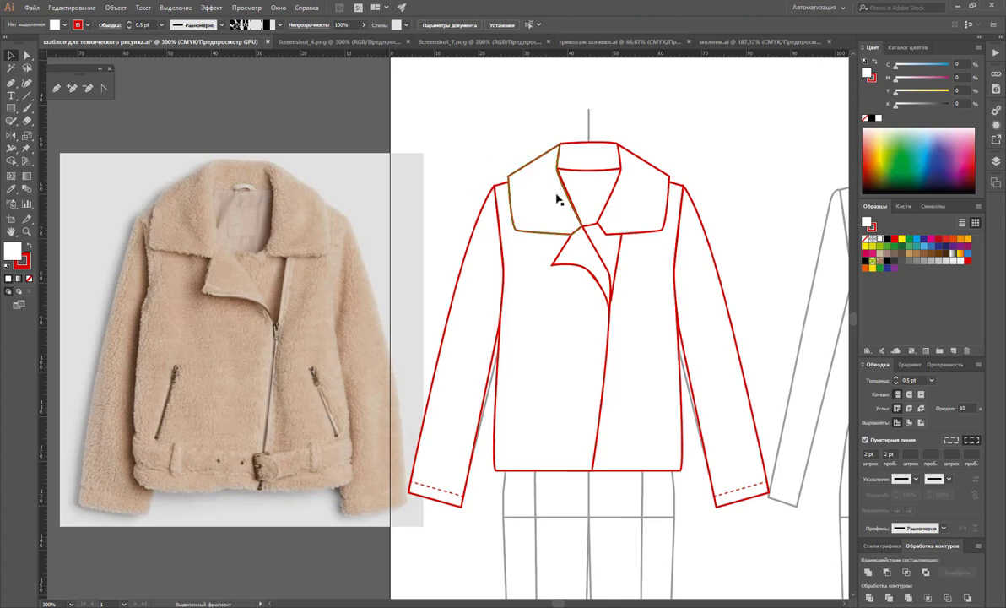
{"action": "left_click", "coordinate": [56, 86]}
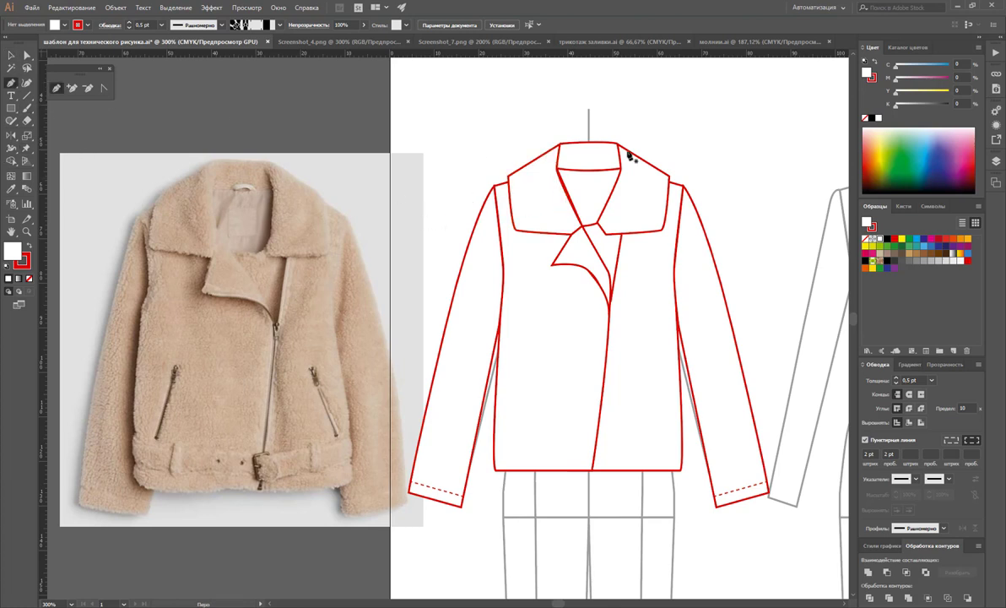
{"action": "left_click", "coordinate": [621, 235]}
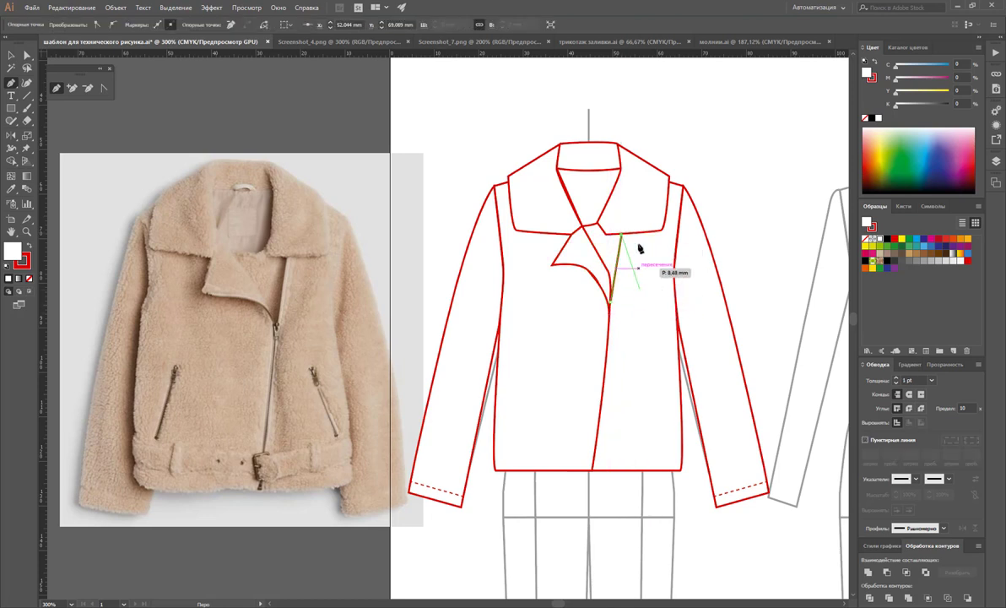
{"action": "left_click", "coordinate": [612, 306]}
{"action": "key", "text": "ctrl+z"}
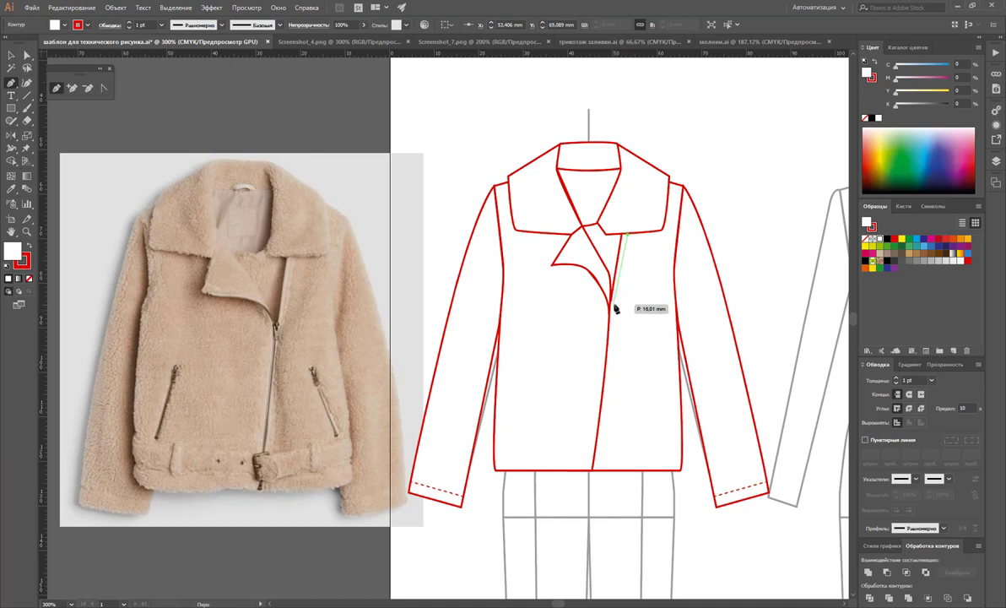
{"action": "left_click", "coordinate": [615, 306]}
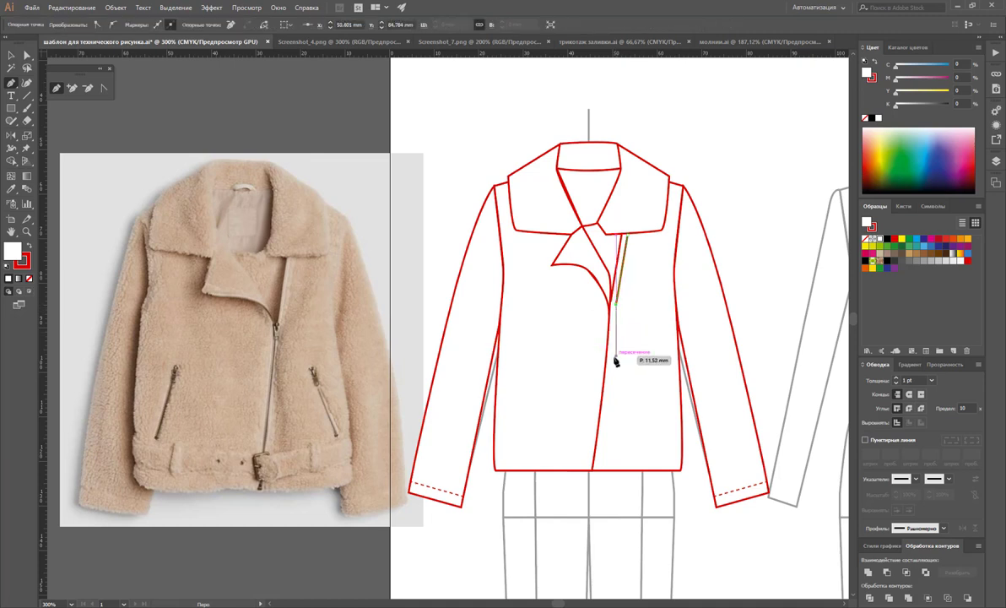
{"action": "key", "text": "ctrl+z"}
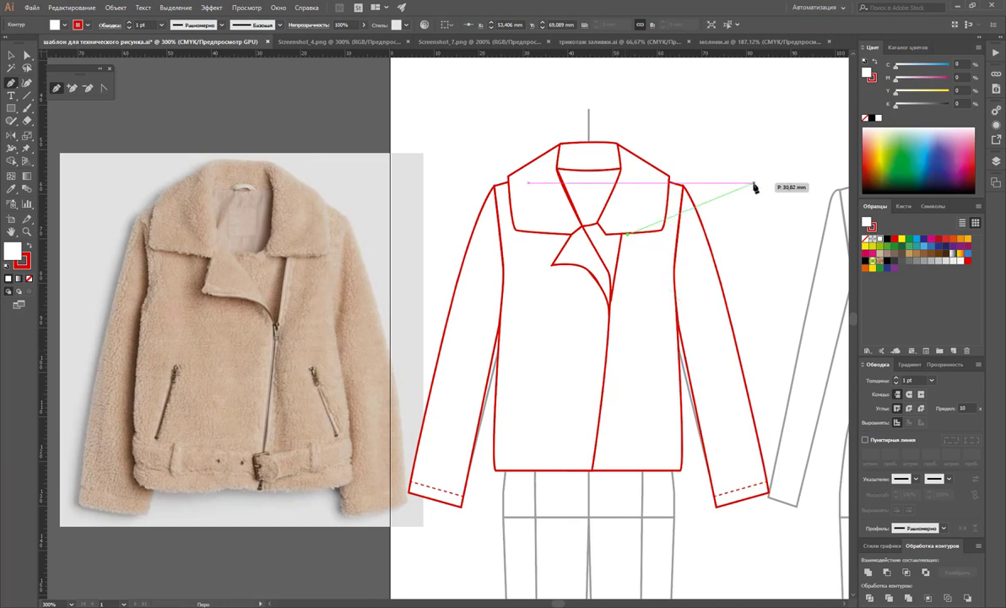
{"action": "left_click", "coordinate": [756, 188], "text": "ctrl"}
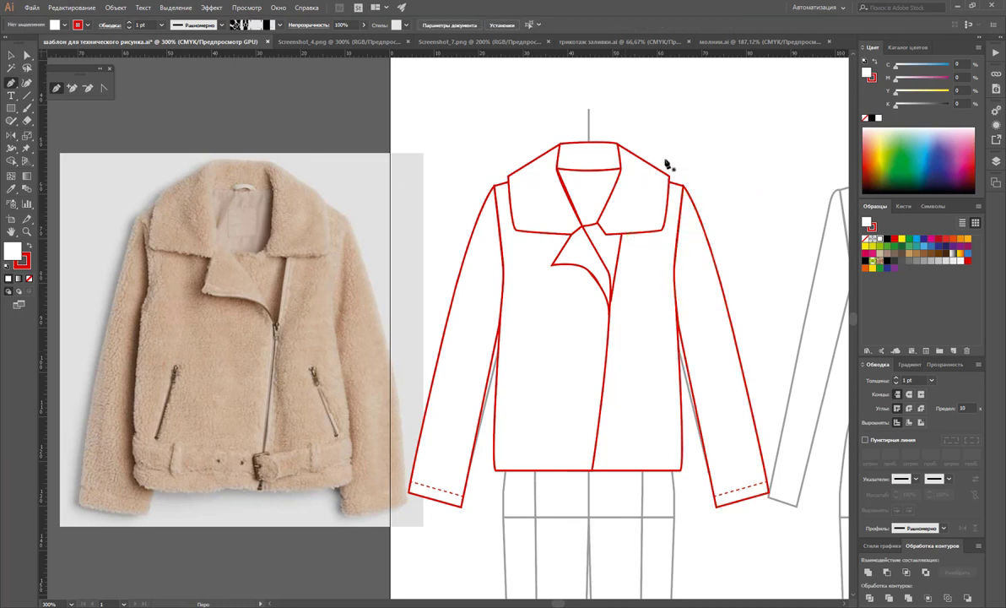
Draw a small curved hanger loop arch at the inside back neck
{"action": "left_click", "coordinate": [580, 169]}
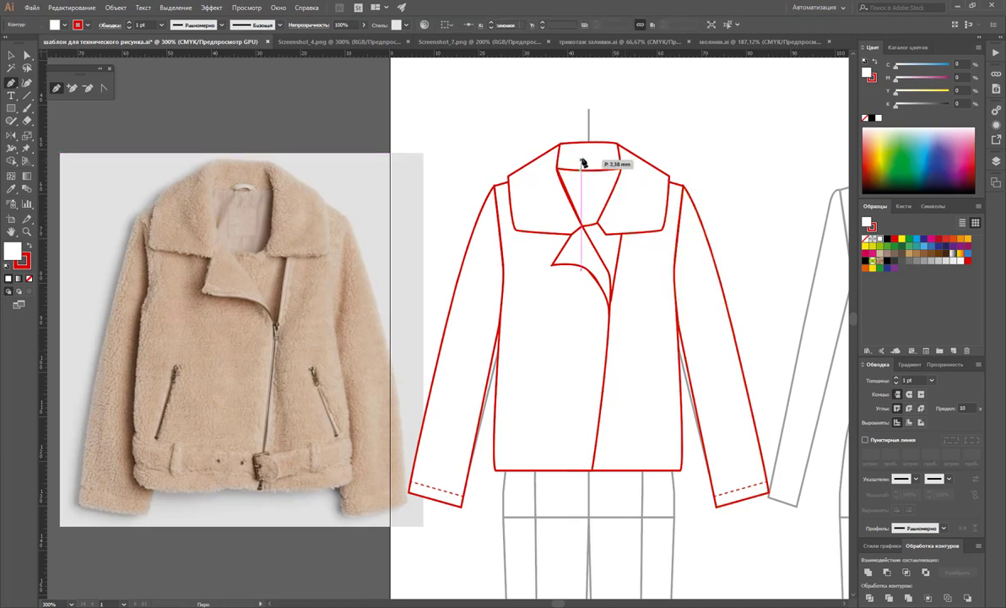
{"action": "left_click_drag", "start_coordinate": [589, 163], "coordinate": [597, 175]}
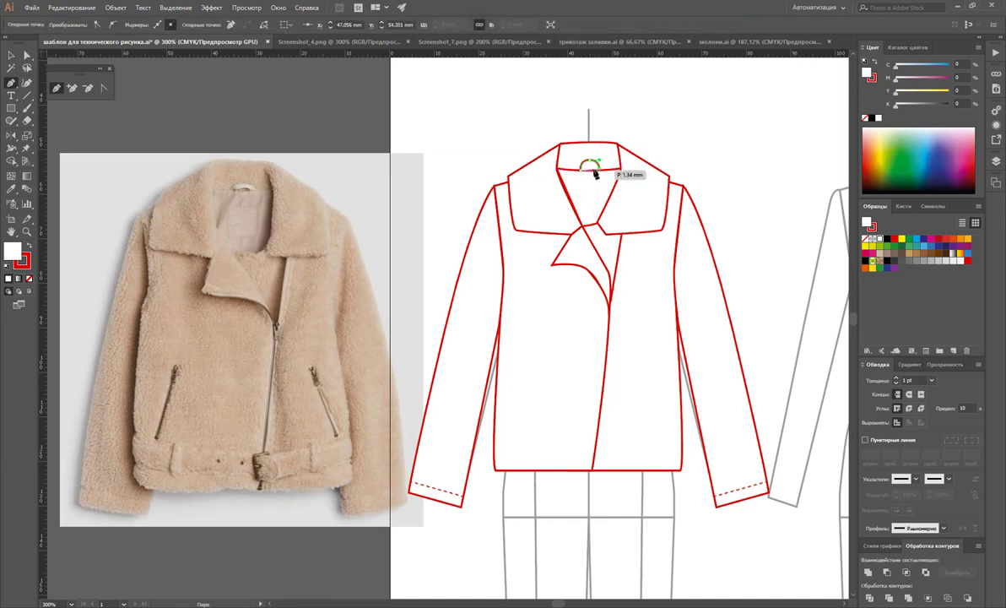
{"action": "left_click_drag", "start_coordinate": [596, 175], "coordinate": [588, 168]}
{"action": "key", "text": "a"}
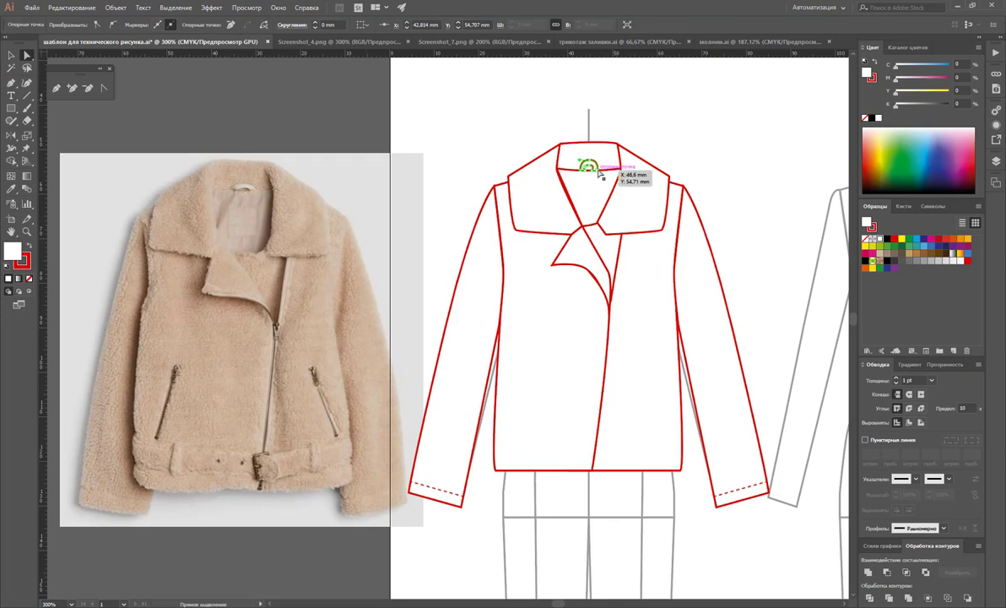
{"action": "left_click", "coordinate": [588, 167]}
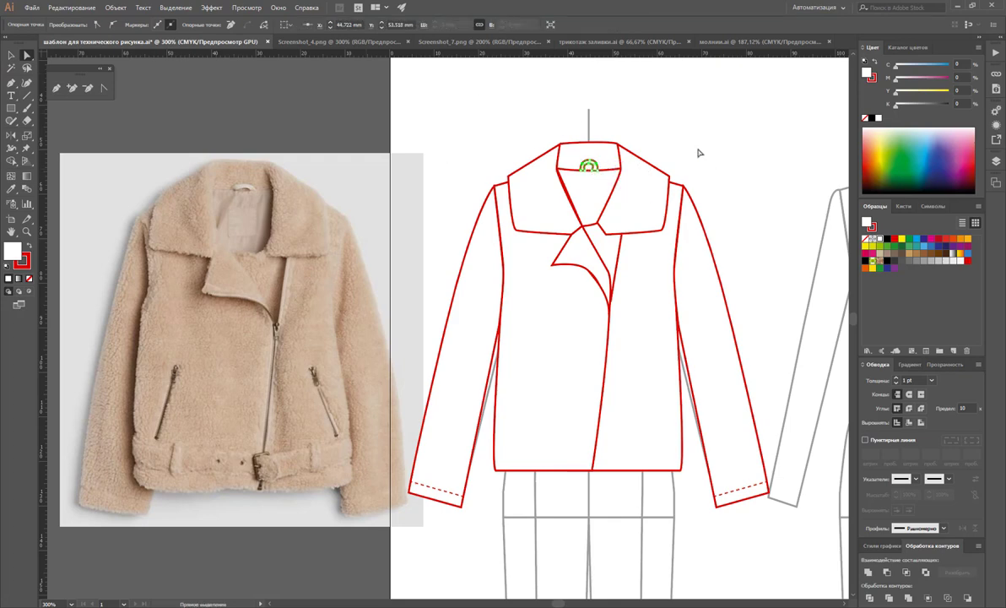
Zoom in on the collar to inspect the hanger loop, then deselect
{"action": "left_click", "coordinate": [26, 230]}
{"action": "left_click", "coordinate": [613, 178]}
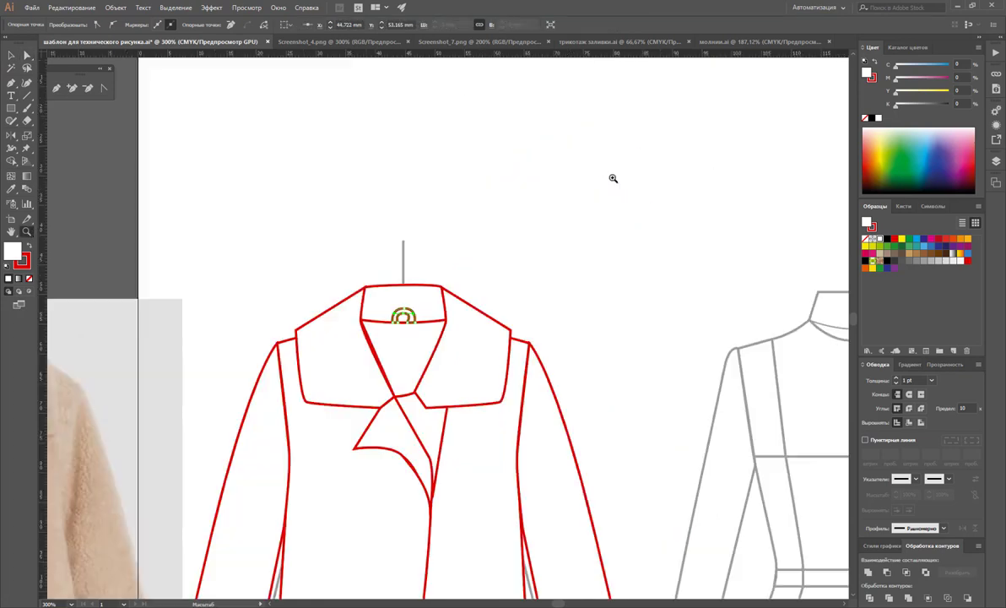
{"action": "left_click", "coordinate": [404, 330]}
{"action": "left_click", "coordinate": [405, 331]}
{"action": "left_click", "coordinate": [443, 265]}
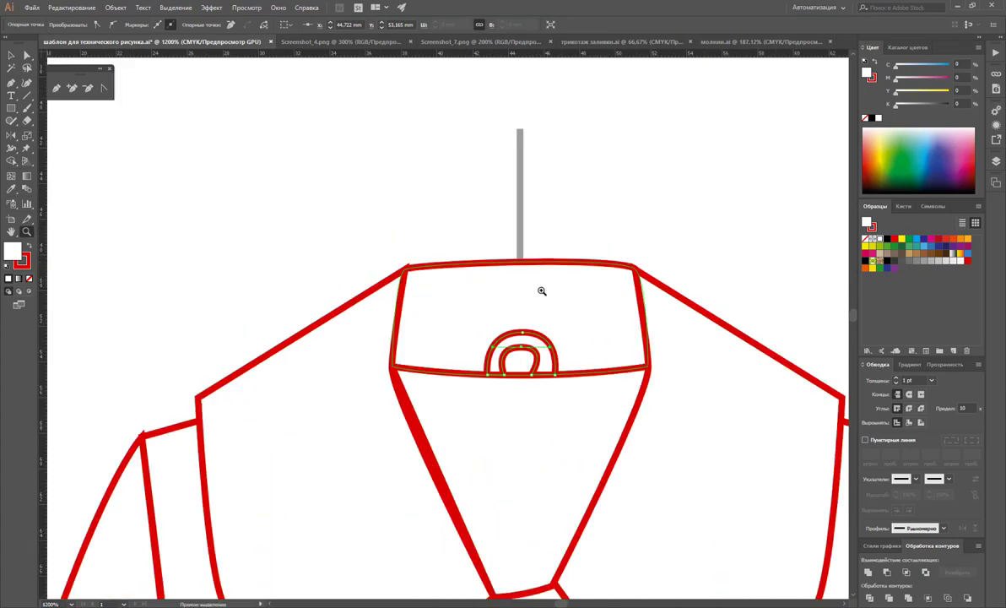
{"action": "key", "text": "ctrl+0"}
{"action": "left_click", "coordinate": [353, 242]}
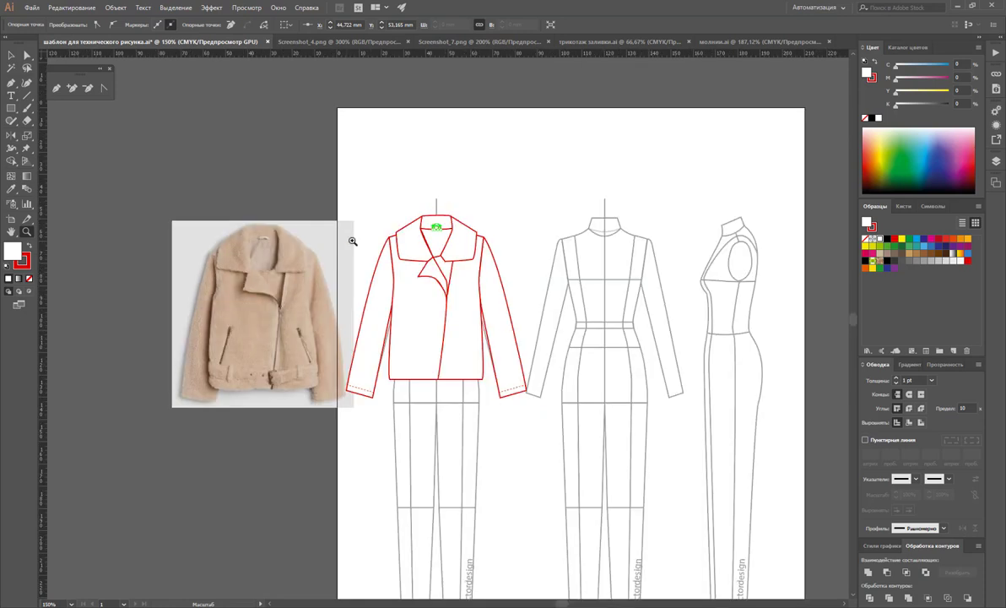
{"action": "left_click", "coordinate": [378, 339]}
{"action": "left_click", "coordinate": [441, 270]}
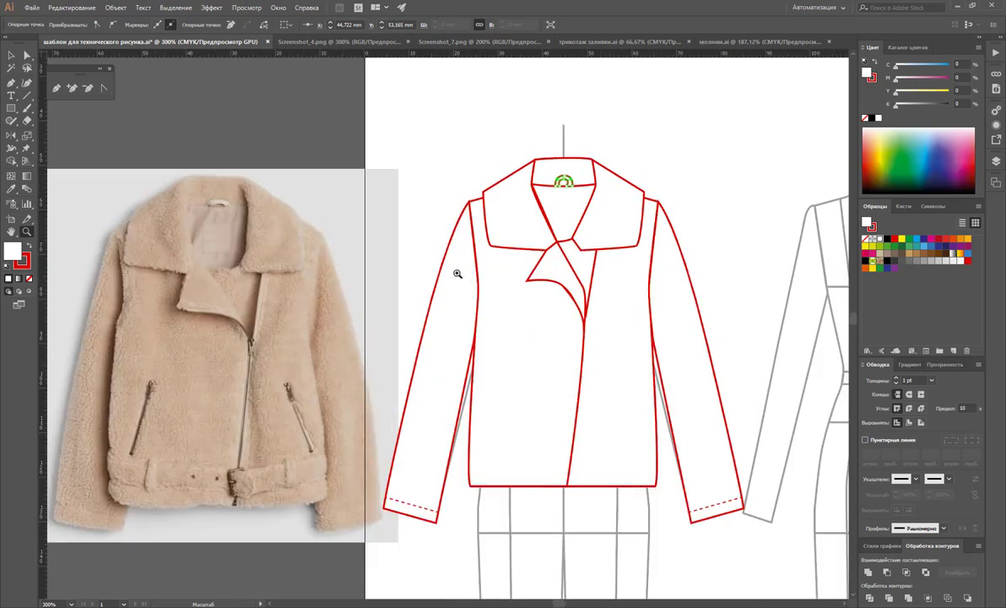
{"action": "scroll", "coordinate": [607, 296], "scroll_direction": "down", "scroll_amount": 1}
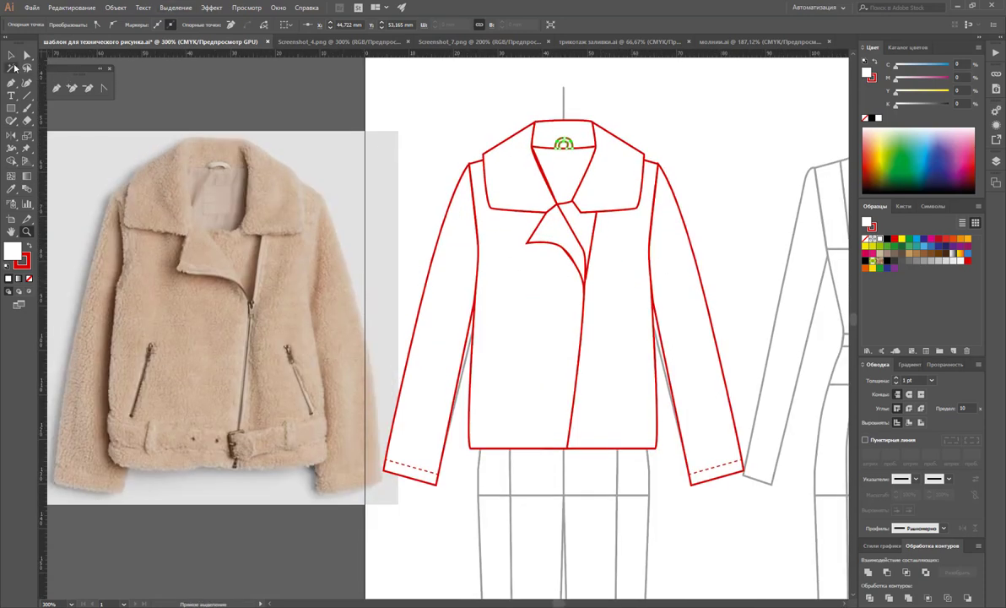
{"action": "left_click", "coordinate": [11, 55]}
{"action": "left_click", "coordinate": [417, 125]}
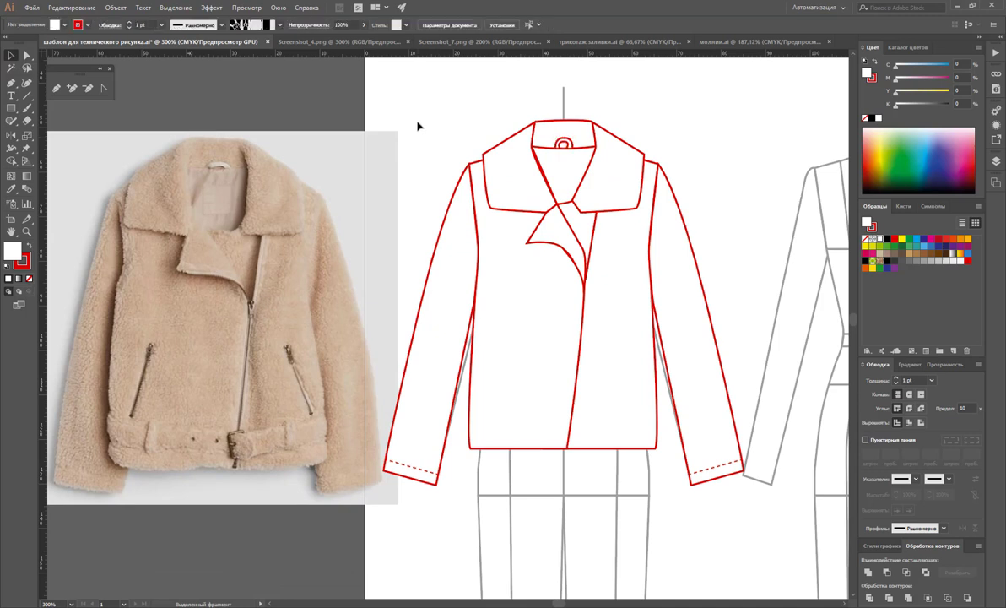
Draw a slanted zip-pocket line on the right front, then shorten its top and raise it about 3 mm
{"action": "left_click", "coordinate": [26, 97]}
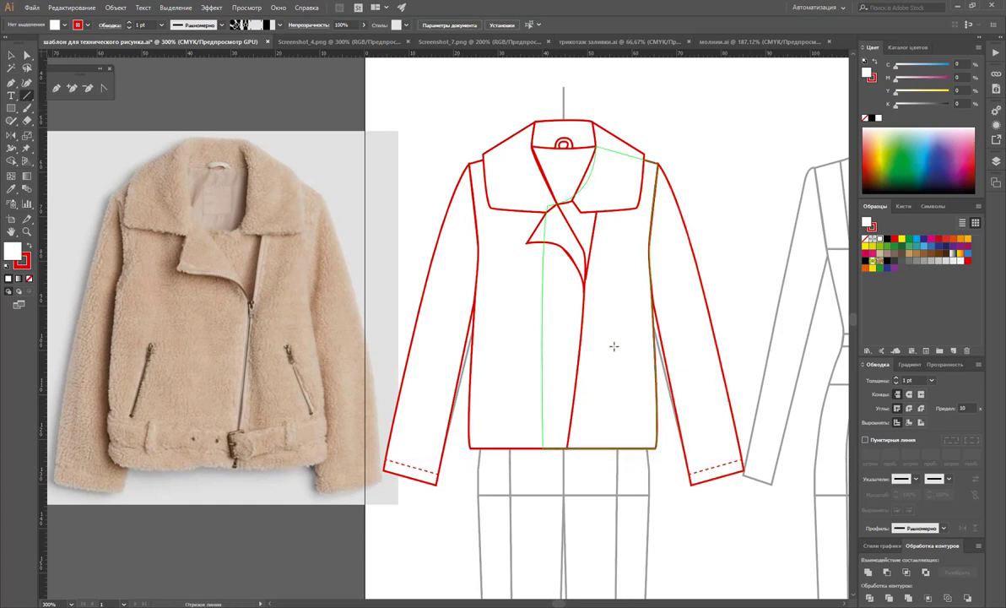
{"action": "left_click_drag", "start_coordinate": [624, 346], "coordinate": [642, 414]}
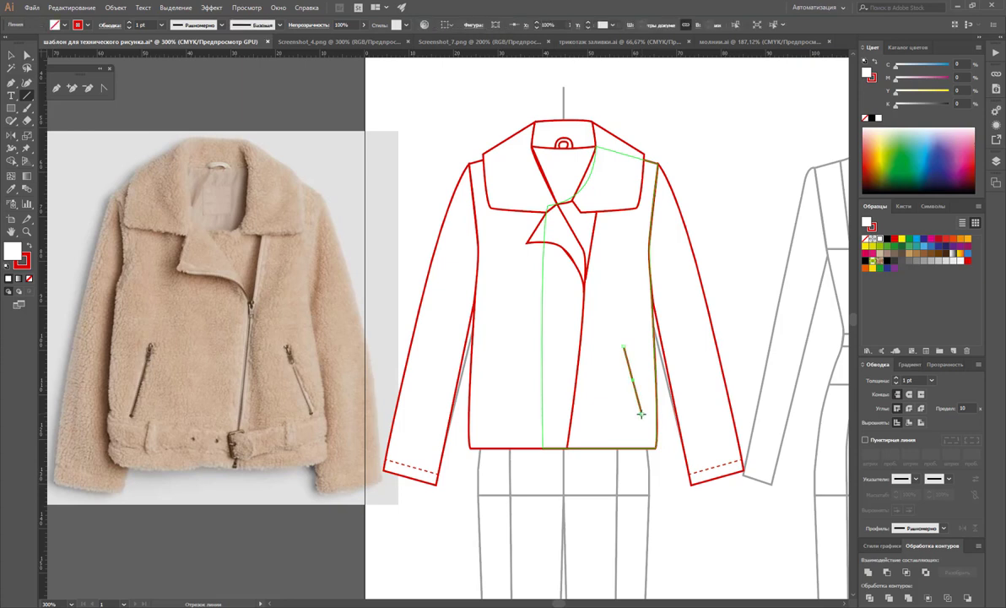
{"action": "left_click", "coordinate": [7, 54]}
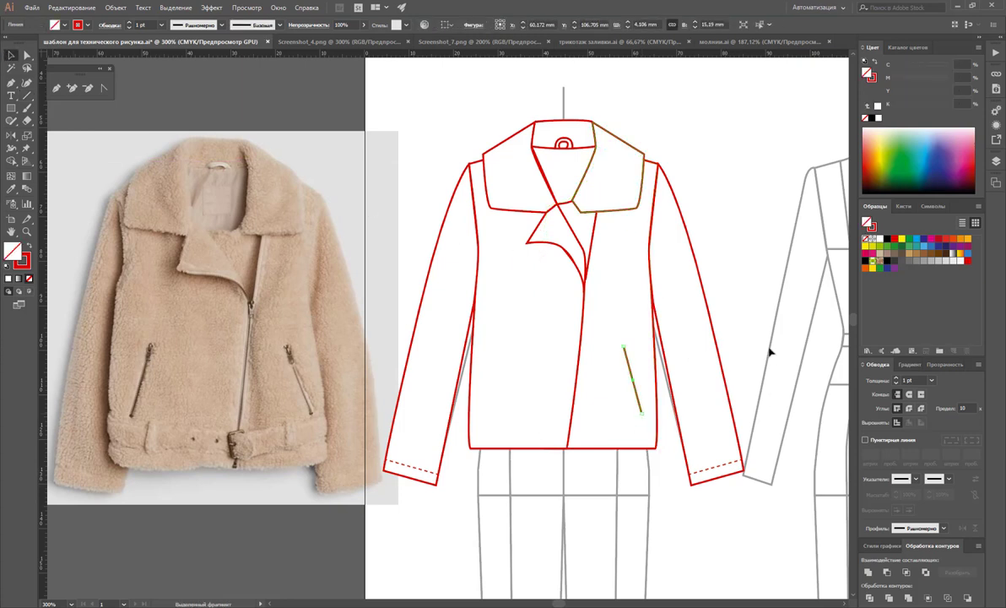
{"action": "left_click", "coordinate": [753, 292]}
{"action": "left_click", "coordinate": [633, 380]}
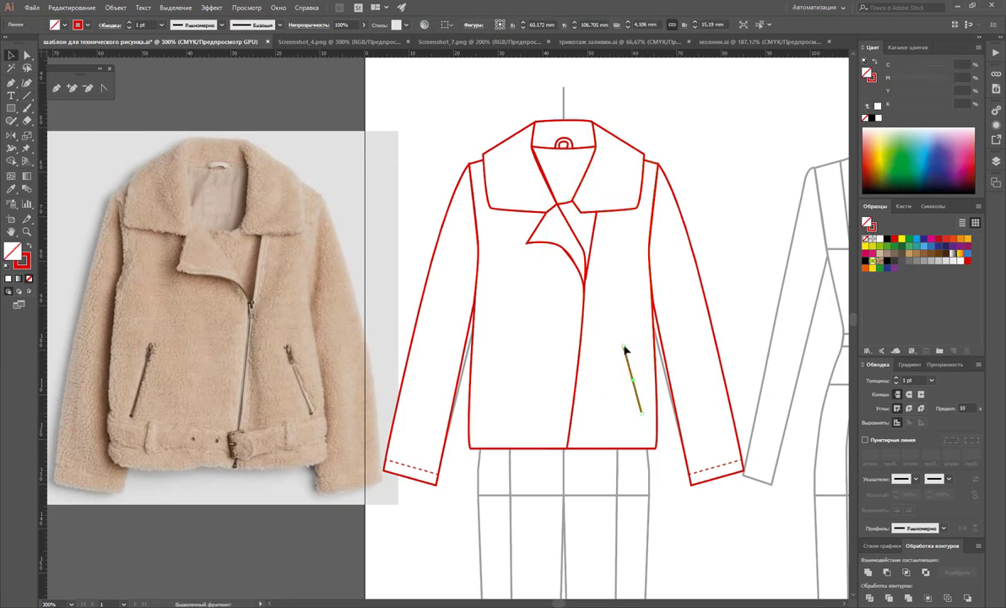
{"action": "left_click", "coordinate": [26, 54]}
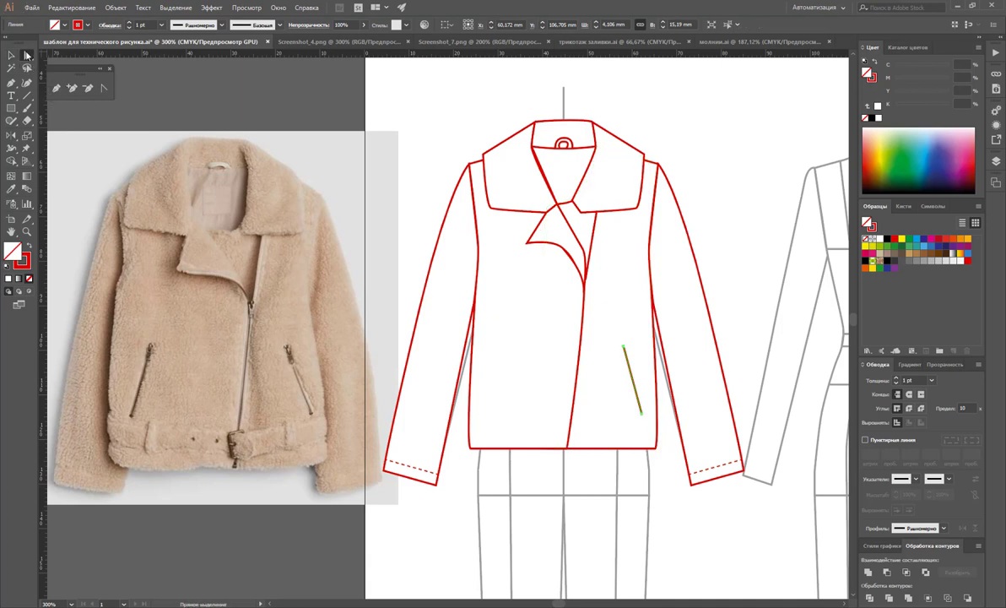
{"action": "left_click", "coordinate": [625, 347]}
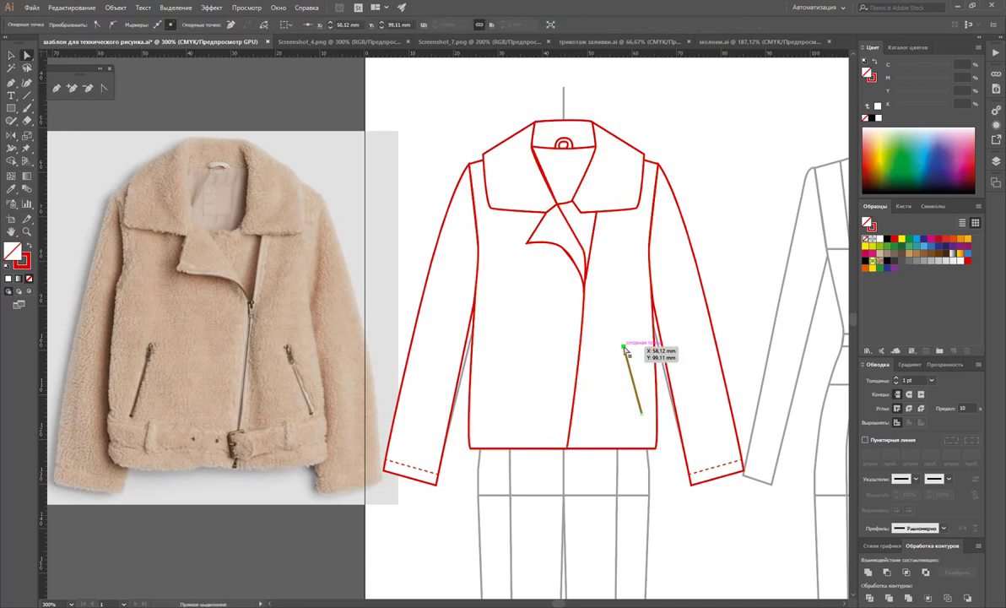
{"action": "left_click_drag", "start_coordinate": [625, 347], "coordinate": [626, 357]}
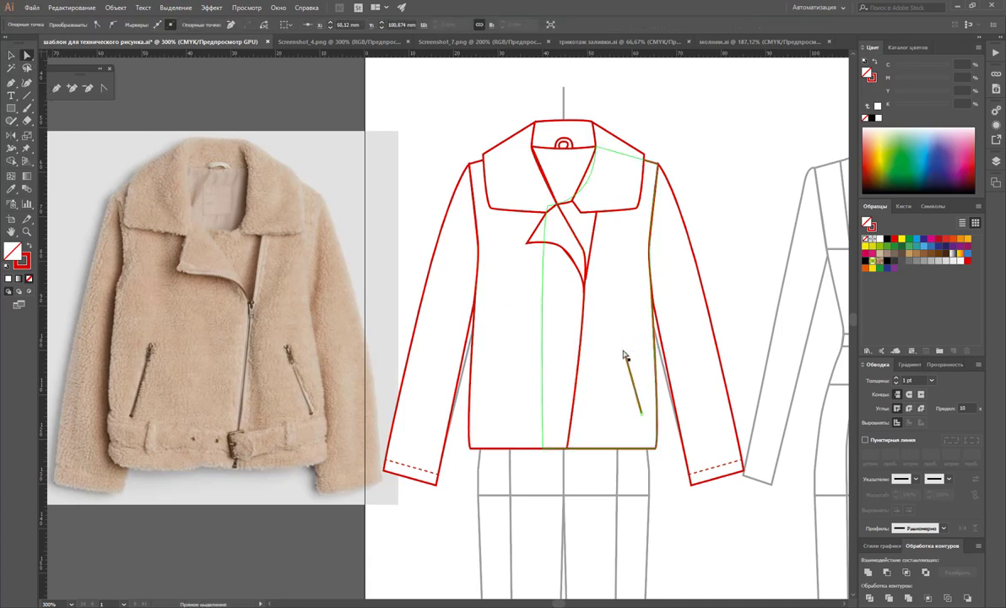
{"action": "left_click", "coordinate": [380, 217]}
{"action": "left_click", "coordinate": [11, 54]}
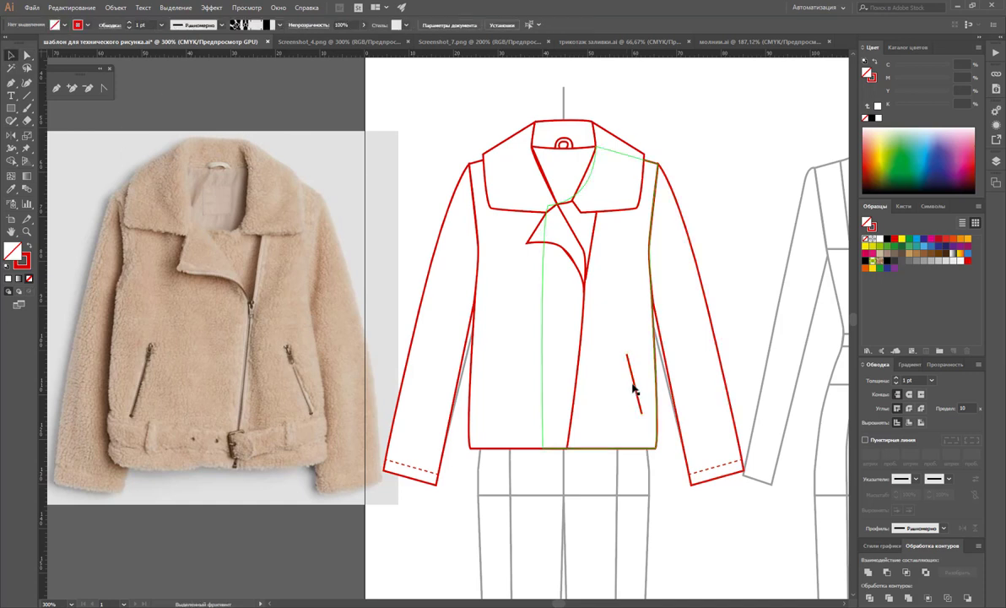
{"action": "left_click_drag", "start_coordinate": [635, 382], "coordinate": [632, 359]}
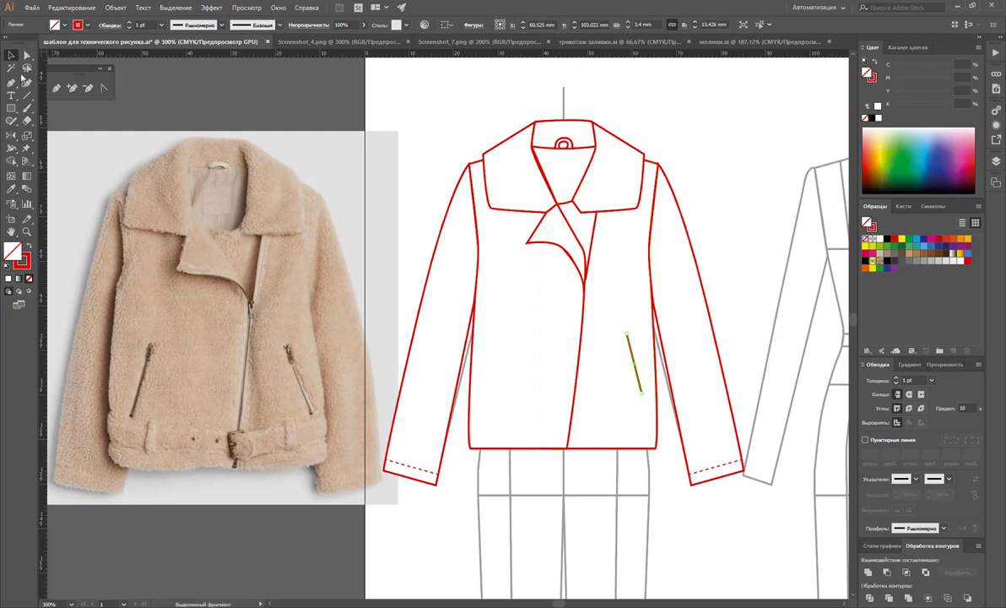
Reflect a copy of the pocket line across centre front onto the left front and nudge it left
{"action": "left_click", "coordinate": [11, 135]}
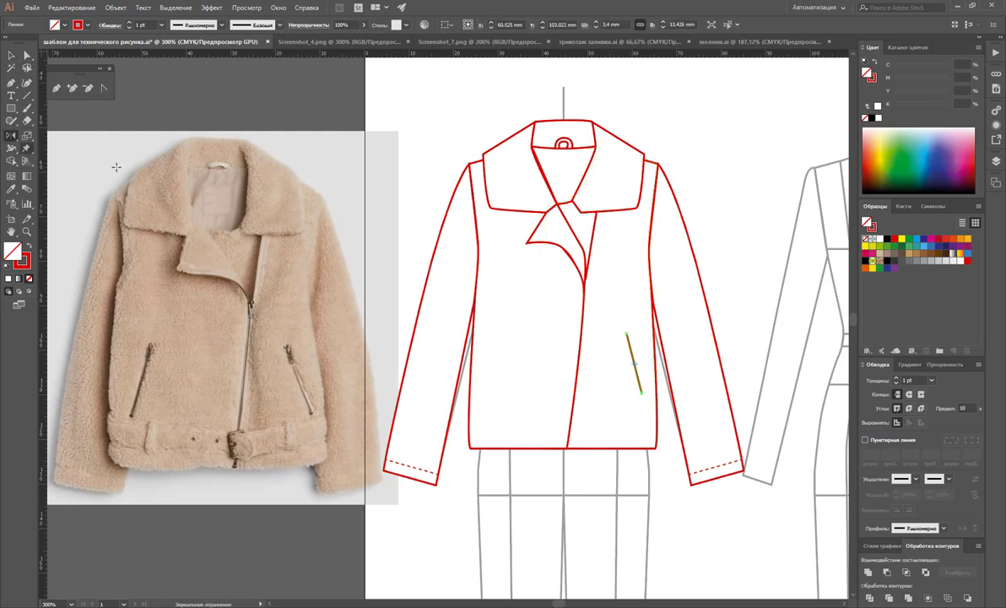
{"action": "left_click", "coordinate": [570, 354]}
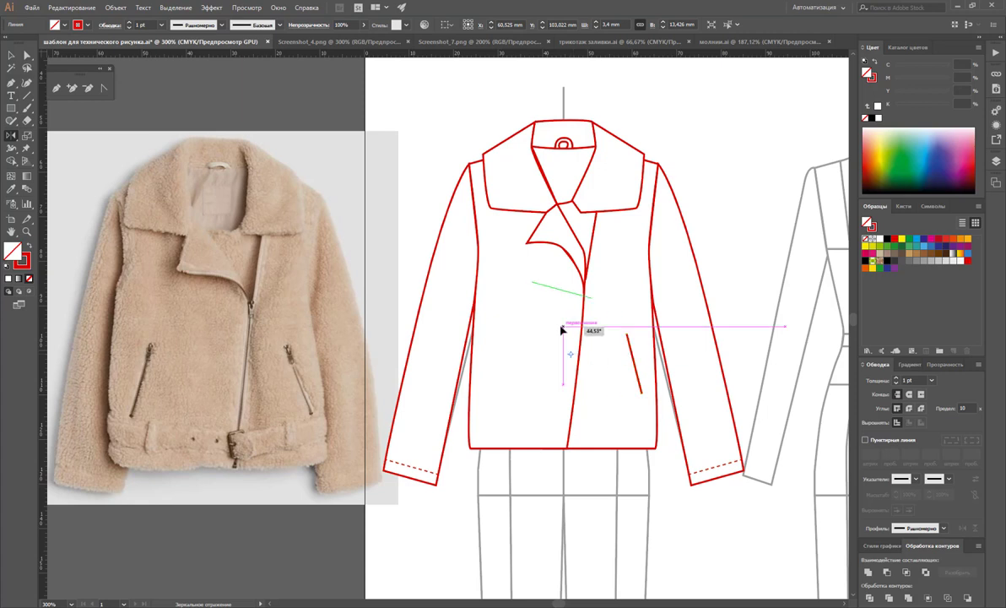
{"action": "left_click_drag", "start_coordinate": [562, 337], "coordinate": [498, 357]}
{"action": "key", "text": "Left"}
{"action": "key", "text": "Left"}
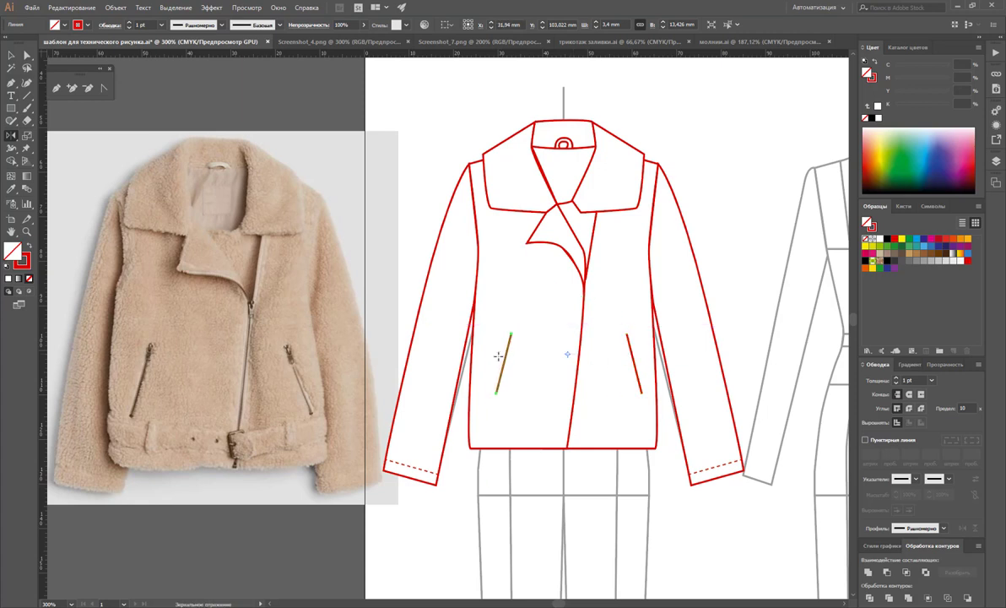
{"action": "key", "text": "Left"}
{"action": "key", "text": "Left"}
{"action": "key", "text": "Left"}
{"action": "key", "text": "Left"}
{"action": "key", "text": "Left"}
{"action": "key", "text": "Left"}
{"action": "key", "text": "Left"}
{"action": "key", "text": "Left"}
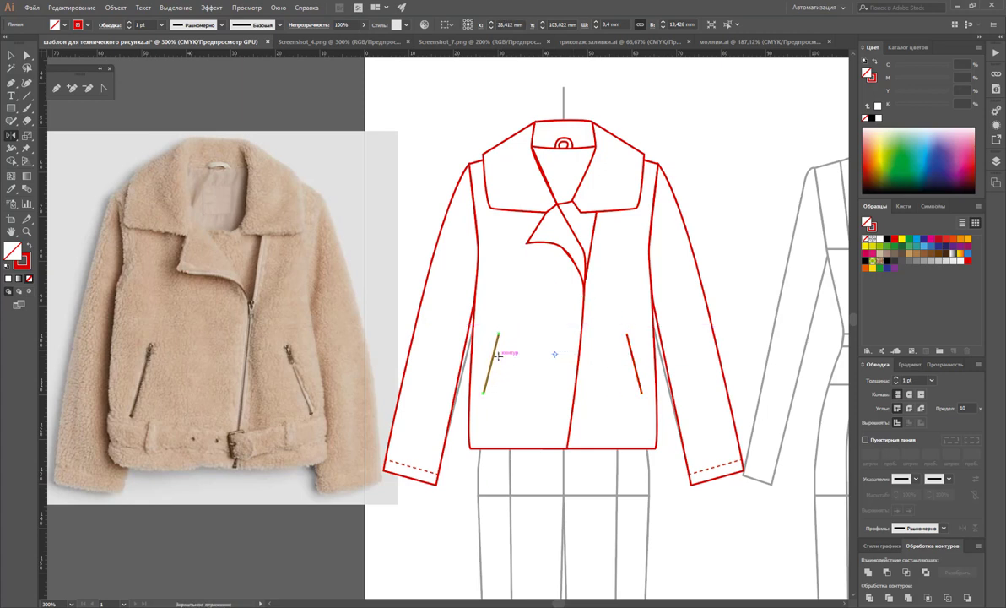
{"action": "left_click", "coordinate": [11, 55]}
{"action": "left_click", "coordinate": [56, 88]}
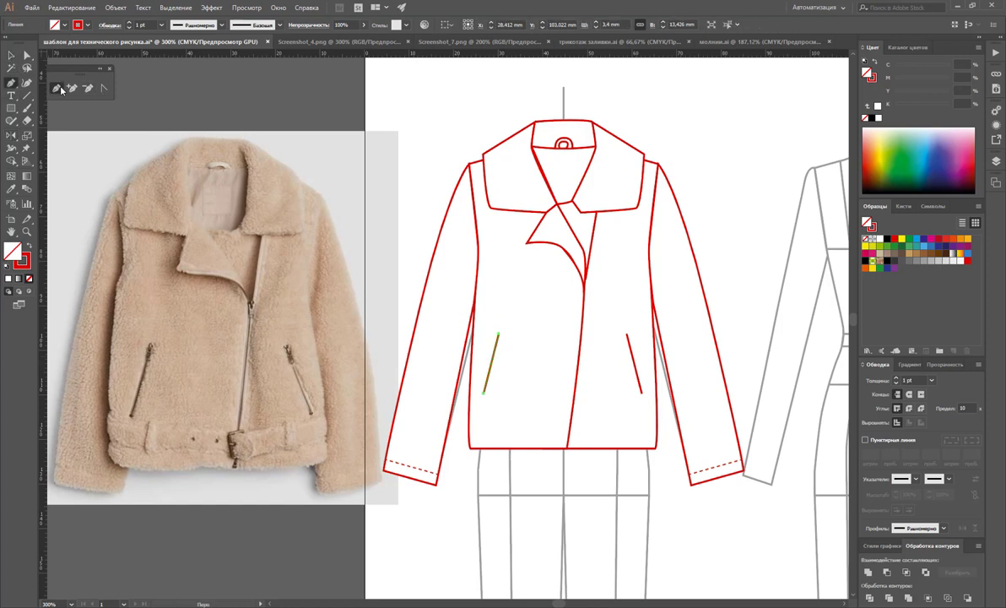
Draw the closed belt-strap outline from the jacket's left edge to just past centre front
{"action": "left_click", "coordinate": [470, 417]}
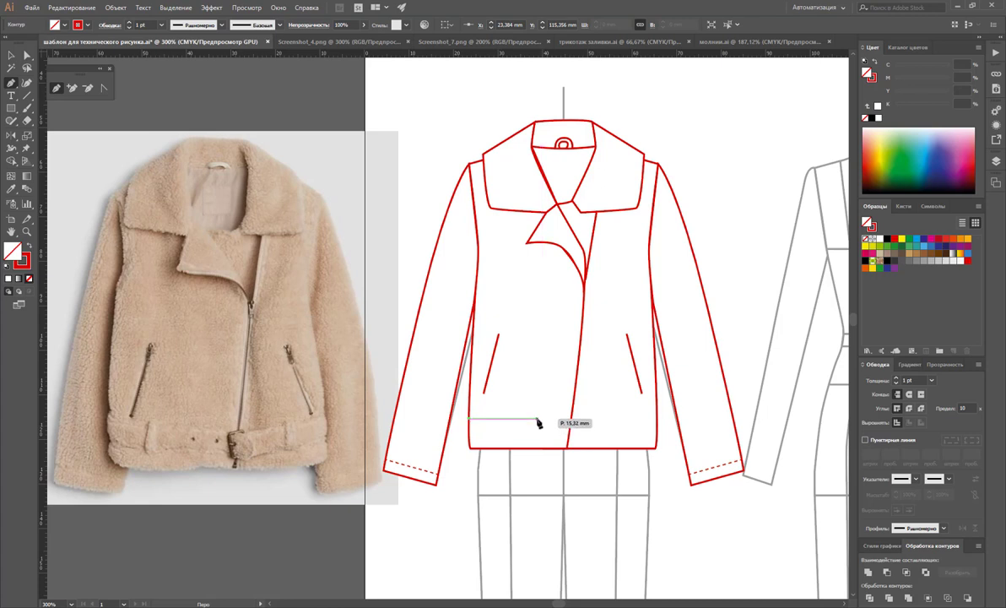
{"action": "key", "text": "ctrl+z"}
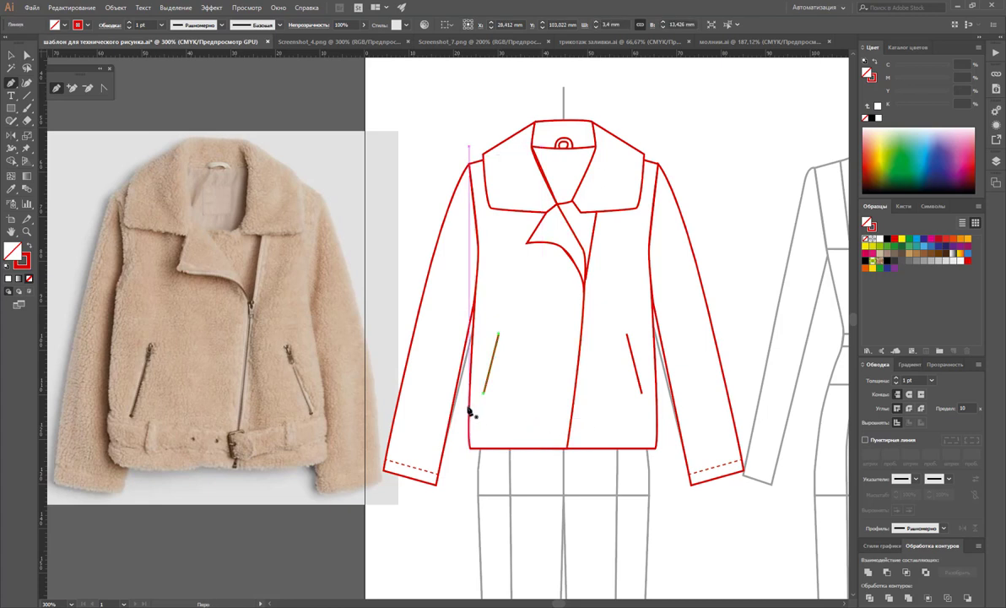
{"action": "left_click", "coordinate": [469, 410]}
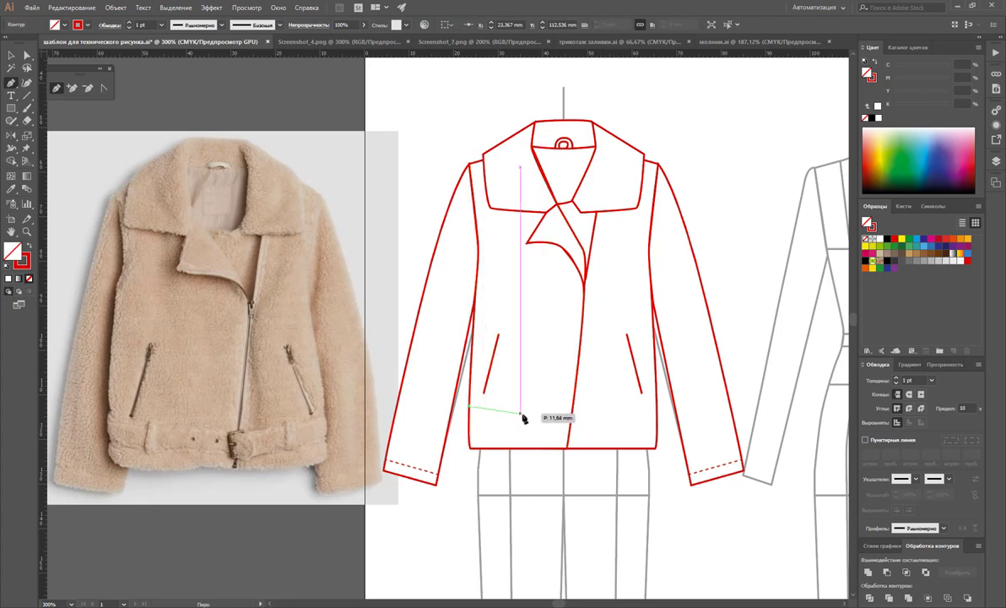
{"action": "left_click_drag", "start_coordinate": [507, 416], "coordinate": [546, 415]}
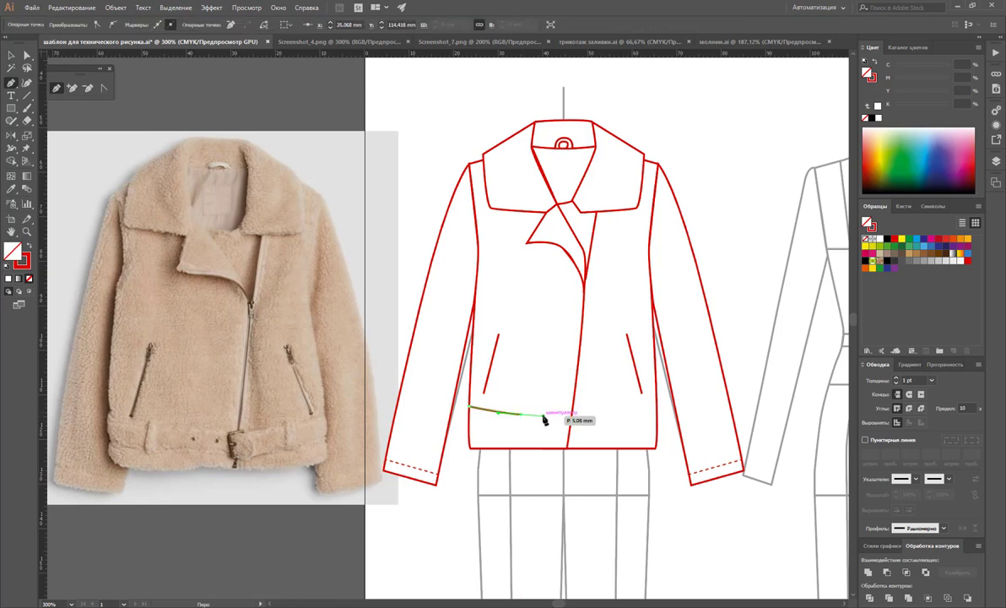
{"action": "left_click", "coordinate": [595, 414]}
{"action": "left_click", "coordinate": [603, 429], "text": "ctrl"}
{"action": "left_click", "coordinate": [597, 422]}
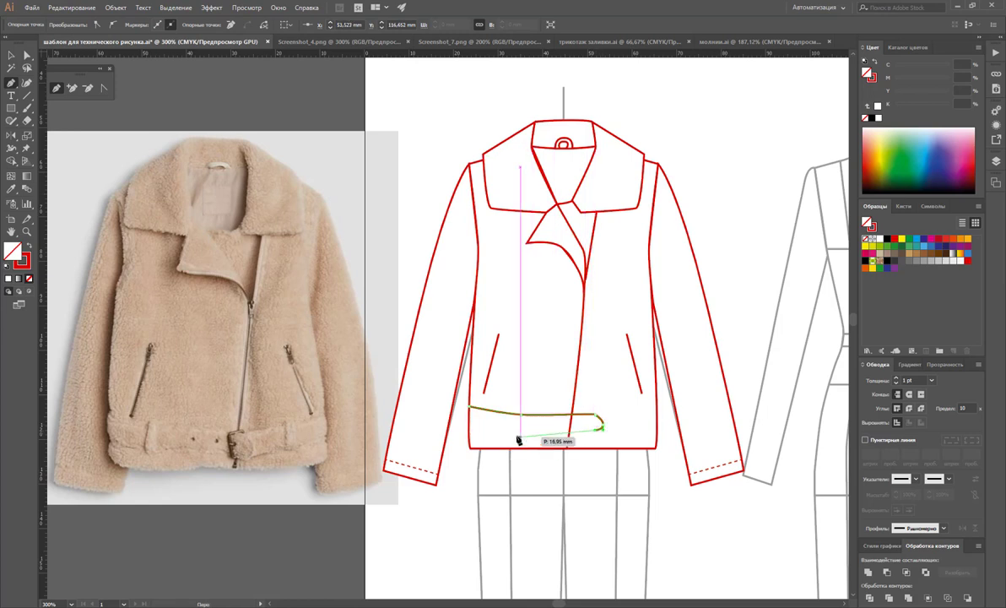
{"action": "left_click", "coordinate": [470, 426]}
{"action": "left_click", "coordinate": [513, 434], "text": "ctrl"}
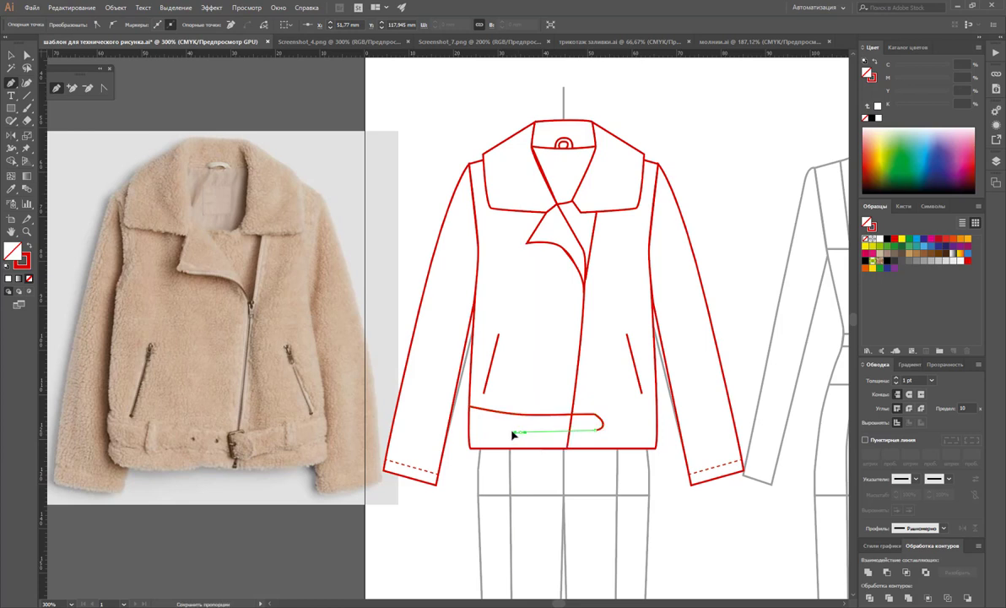
{"action": "left_click", "coordinate": [478, 428], "text": "ctrl"}
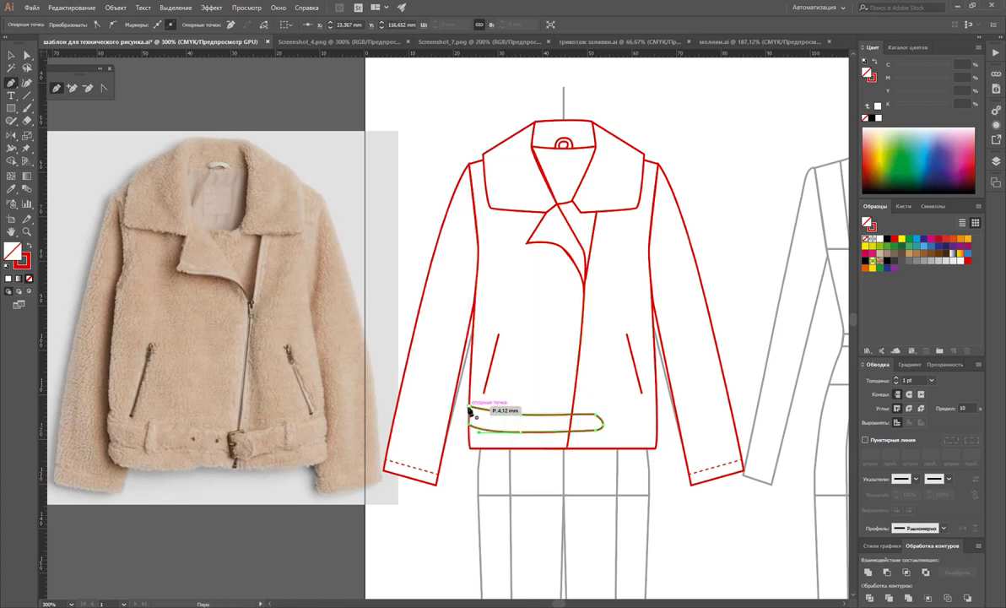
{"action": "left_click", "coordinate": [470, 411]}
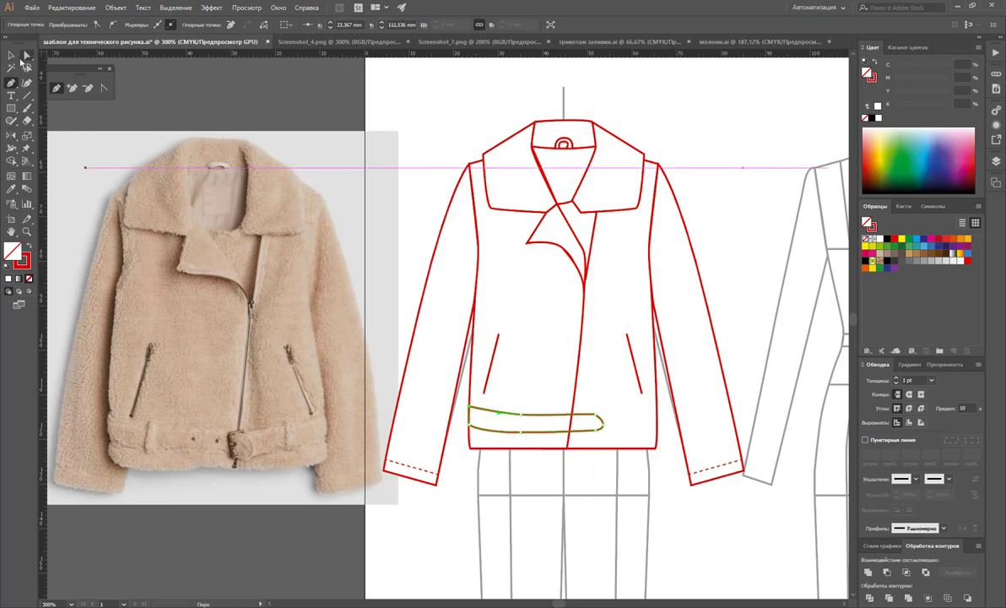
{"action": "left_click", "coordinate": [11, 55]}
{"action": "left_click", "coordinate": [209, 86]}
Adjust the anchors at the belt's rounded tip and its lower-left end
{"action": "left_click", "coordinate": [28, 56]}
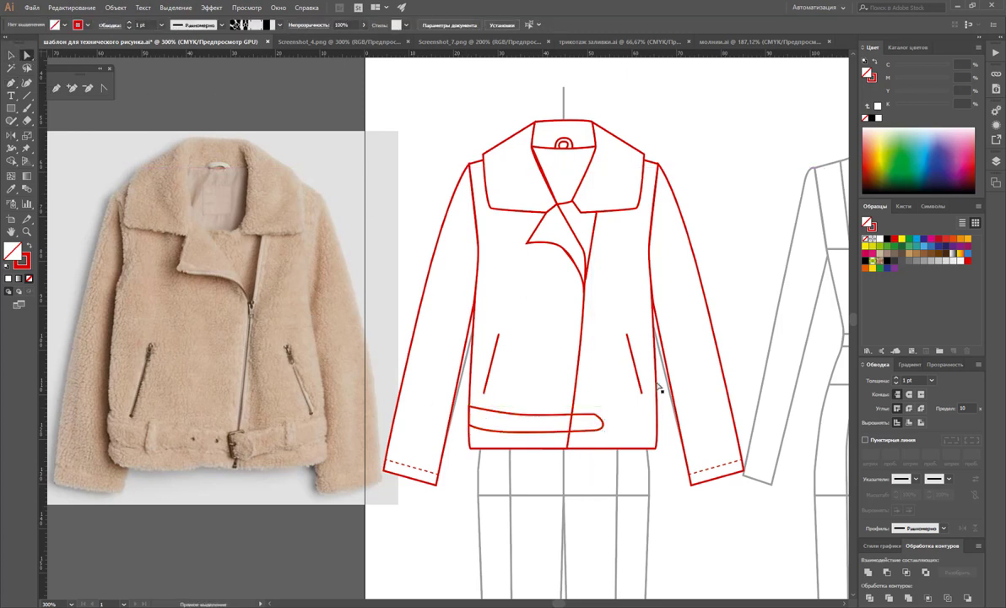
{"action": "left_click", "coordinate": [580, 431]}
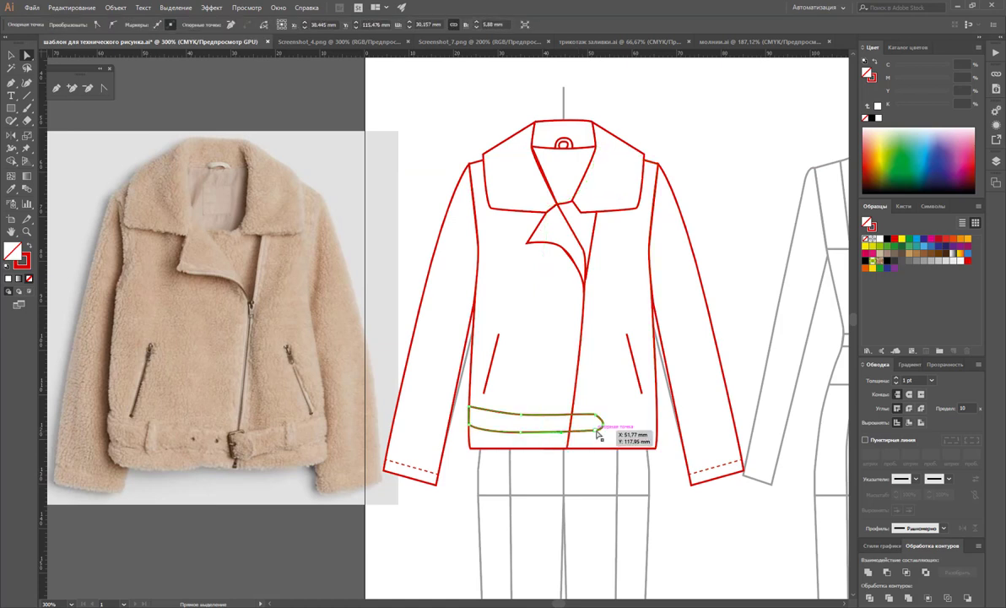
{"action": "left_click", "coordinate": [598, 431]}
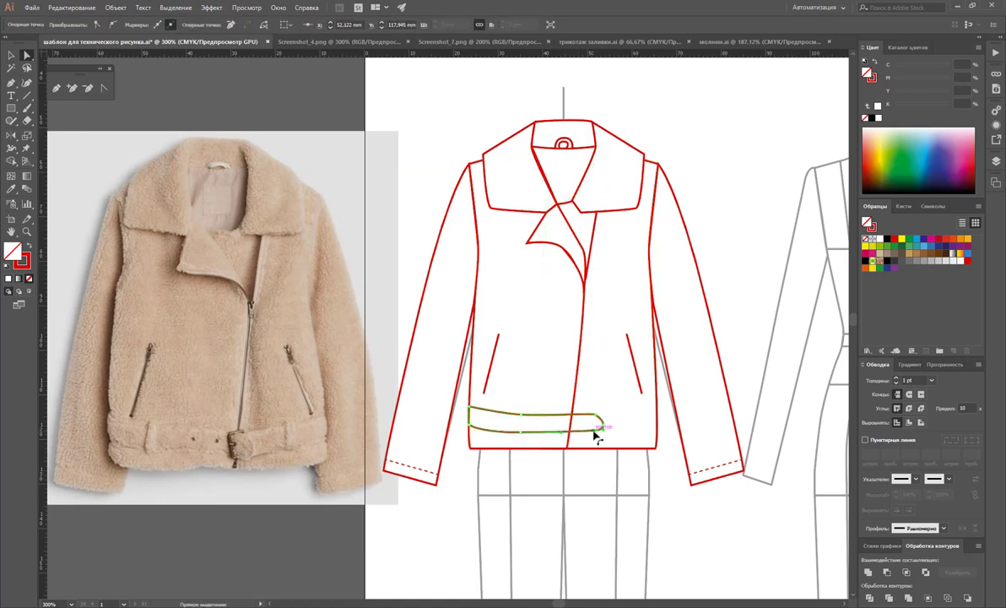
{"action": "left_click", "coordinate": [603, 431]}
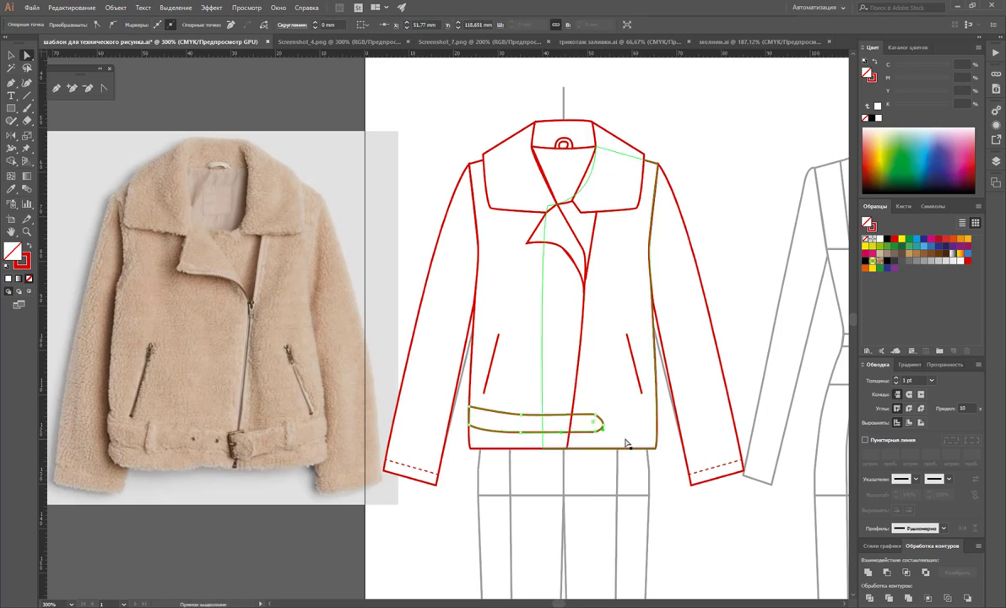
{"action": "left_click", "coordinate": [530, 451]}
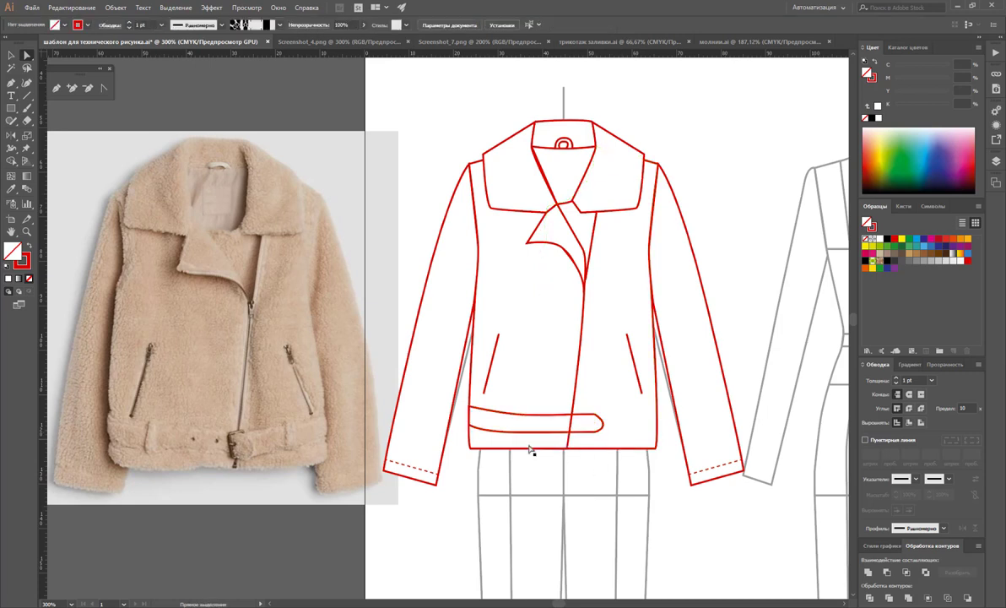
{"action": "left_click", "coordinate": [468, 412]}
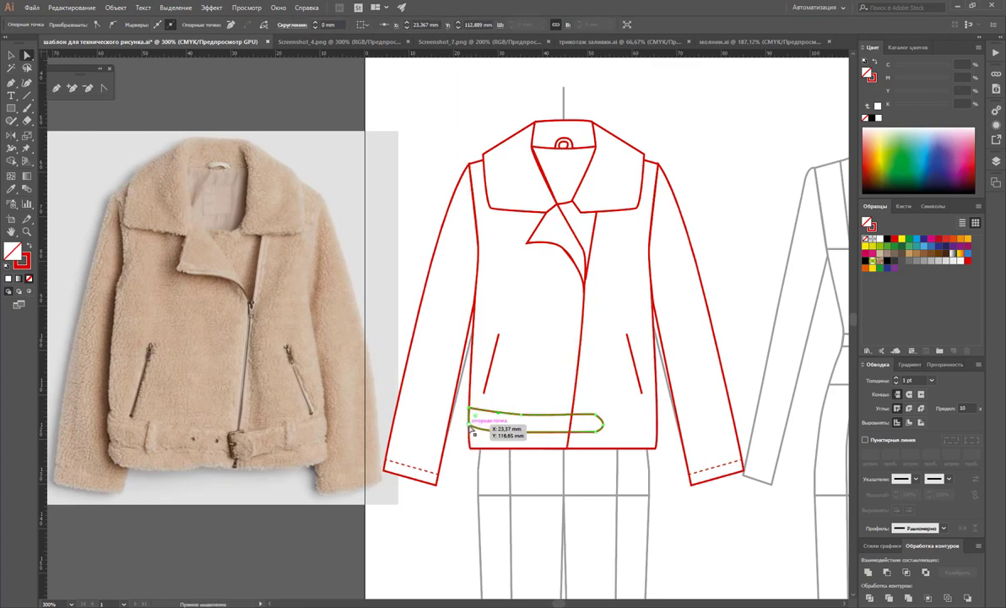
{"action": "left_click", "coordinate": [478, 435]}
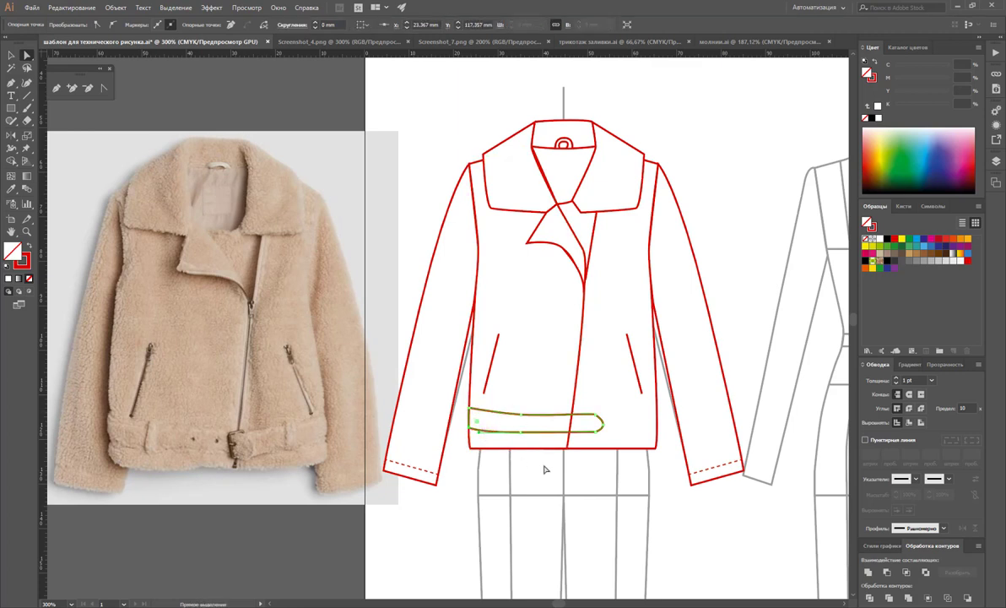
{"action": "left_click", "coordinate": [676, 521]}
Draw and close the curved belt-tip shape at the strap's right end, then adjust its anchors
{"action": "left_click", "coordinate": [56, 89]}
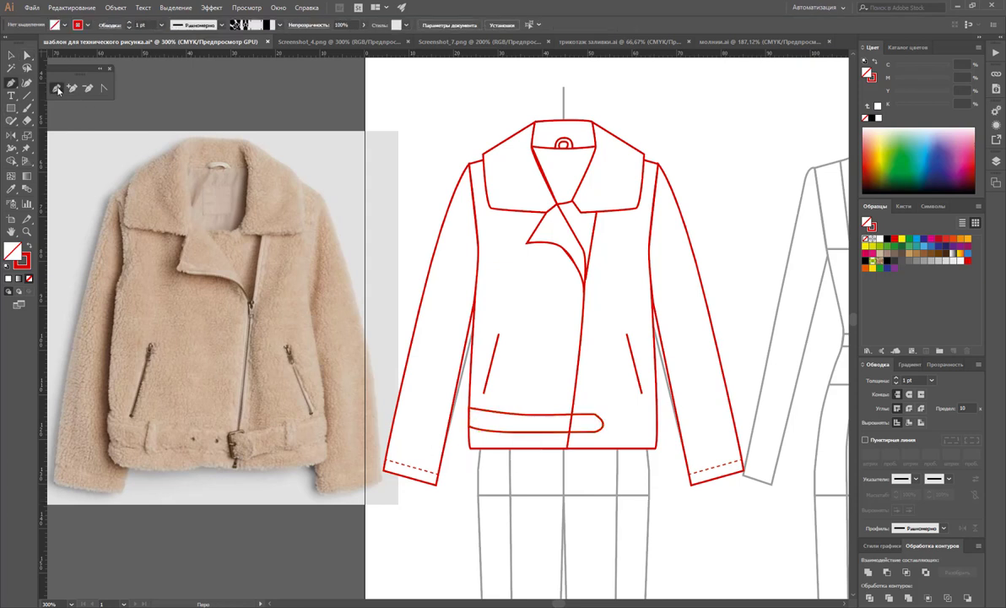
{"action": "left_click", "coordinate": [593, 414]}
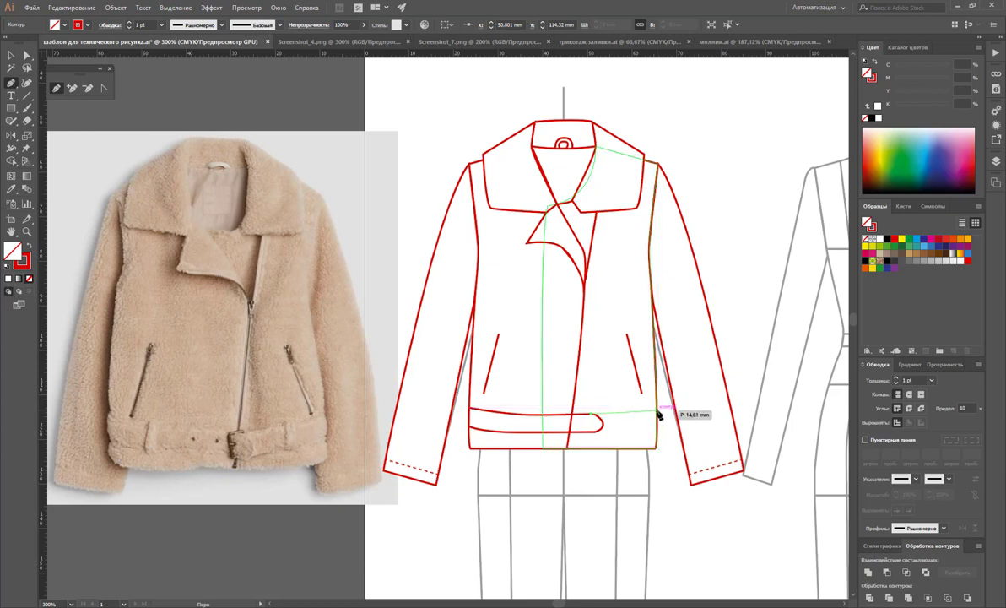
{"action": "left_click_drag", "start_coordinate": [657, 412], "coordinate": [672, 411]}
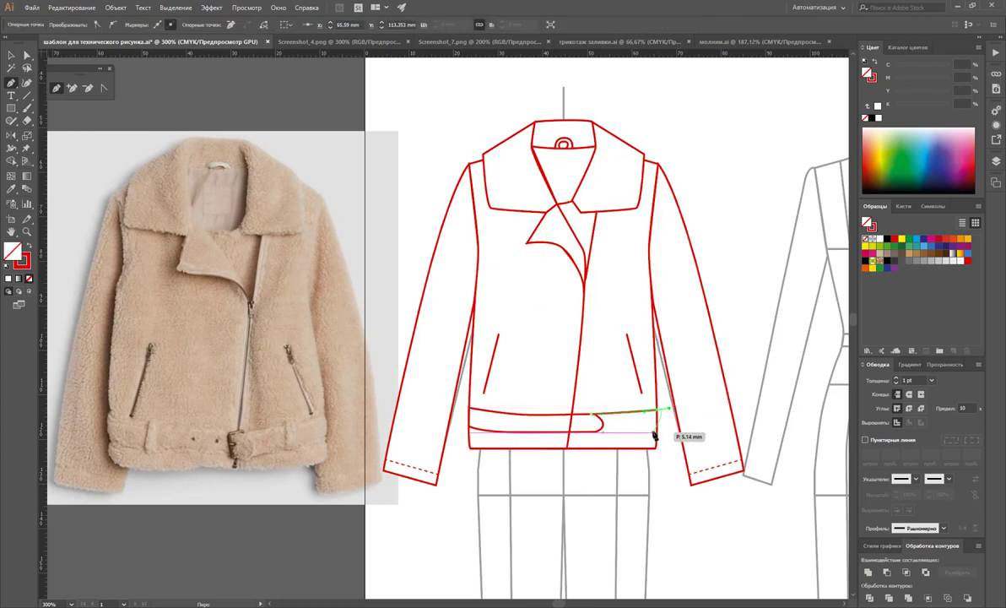
{"action": "left_click", "coordinate": [595, 429]}
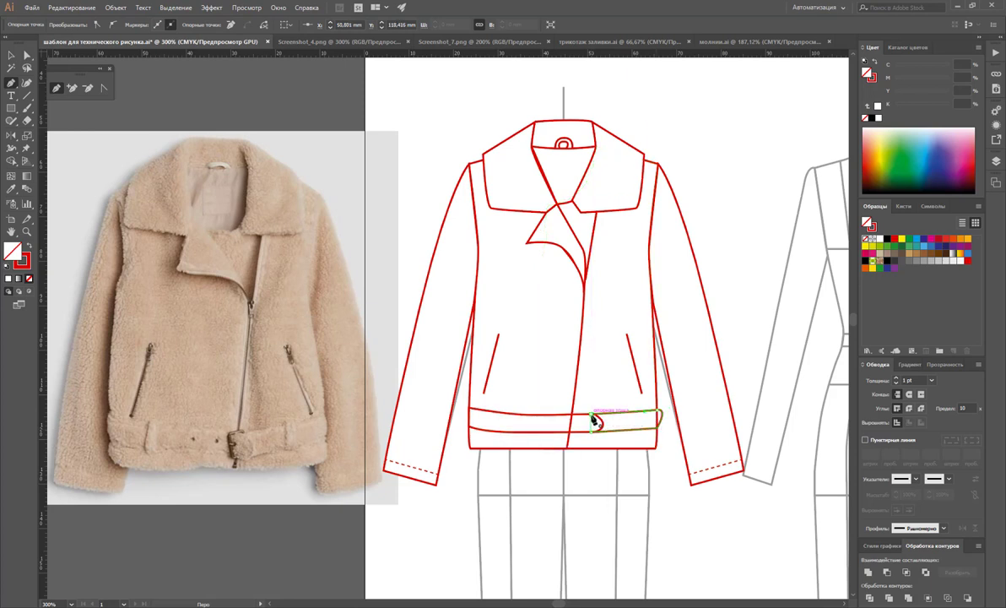
{"action": "left_click", "coordinate": [595, 423]}
{"action": "left_click", "coordinate": [607, 418], "text": "ctrl"}
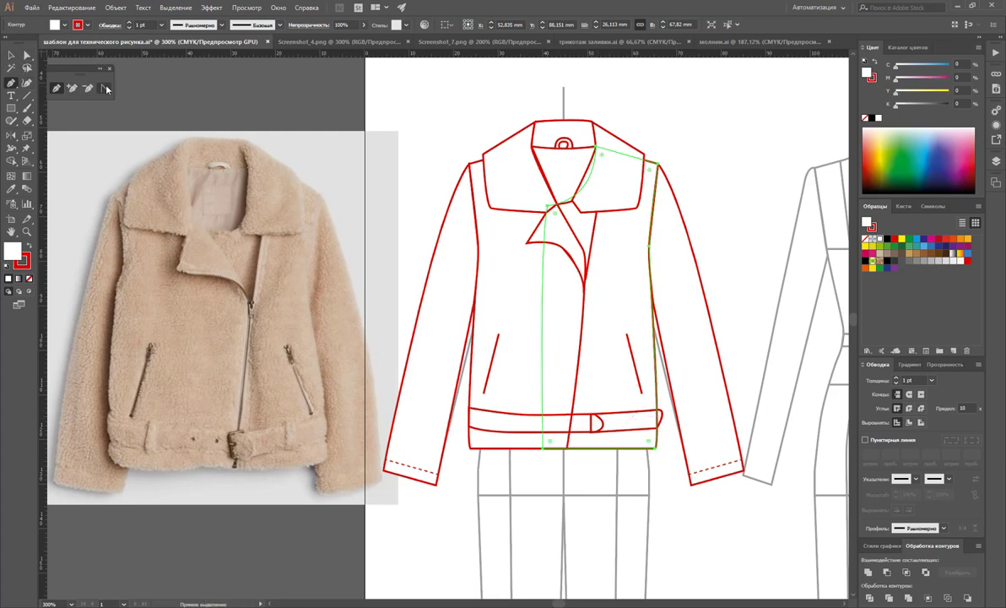
{"action": "left_click", "coordinate": [26, 55]}
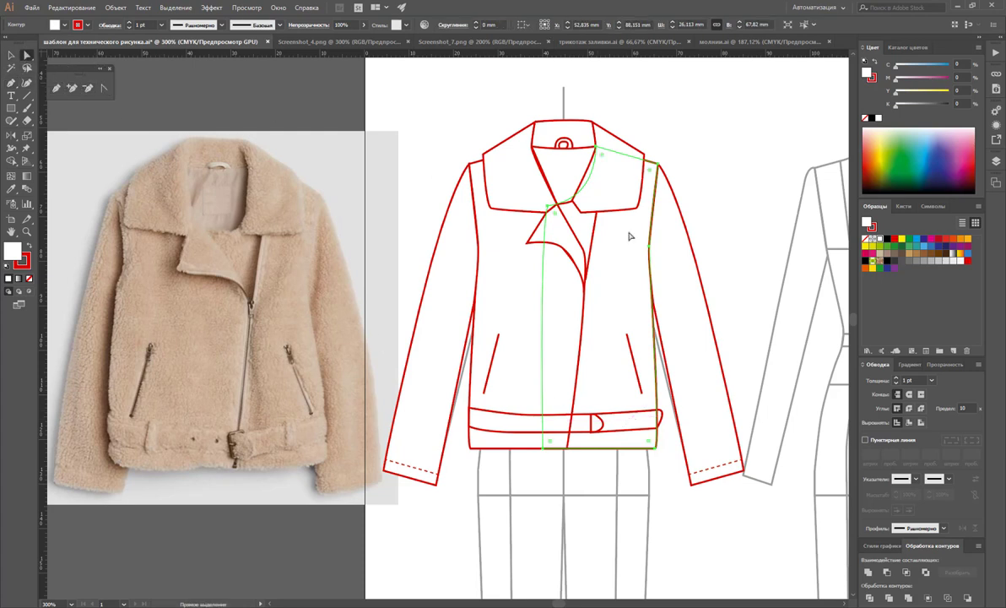
{"action": "left_click", "coordinate": [662, 416]}
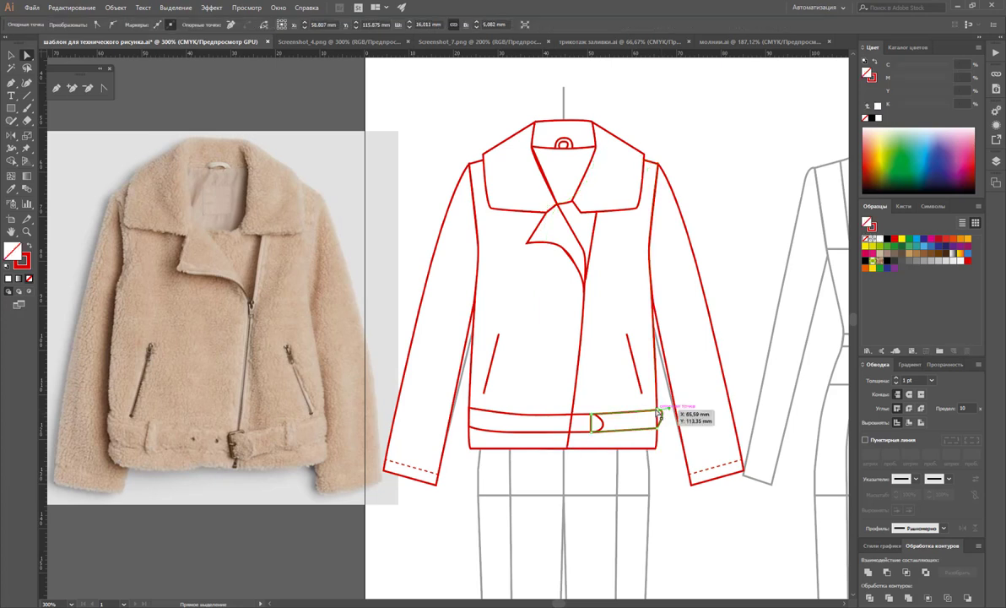
{"action": "left_click", "coordinate": [104, 88]}
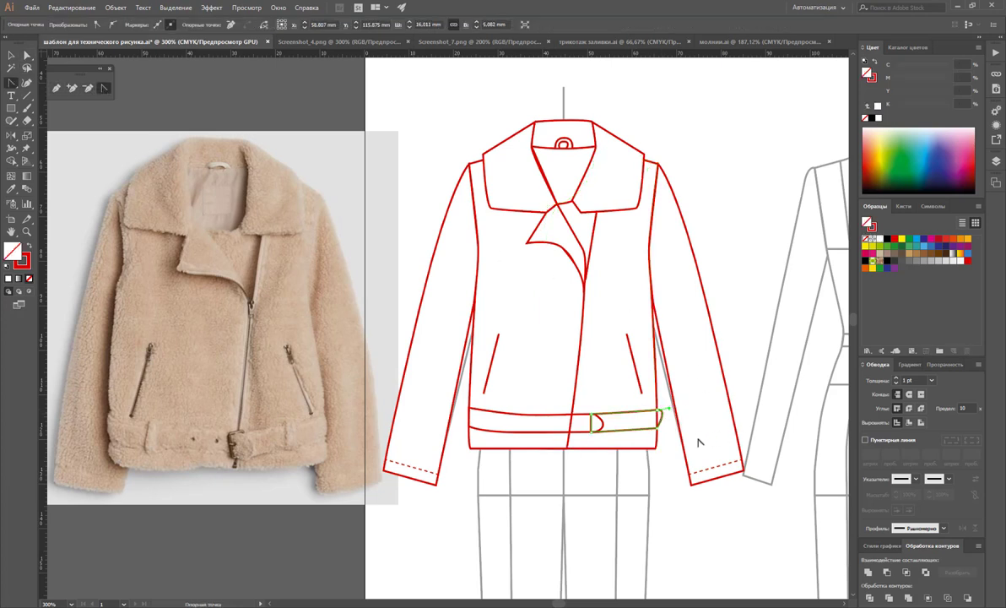
Fill the belt strip and belt-tip shapes with white
{"action": "left_click", "coordinate": [11, 55]}
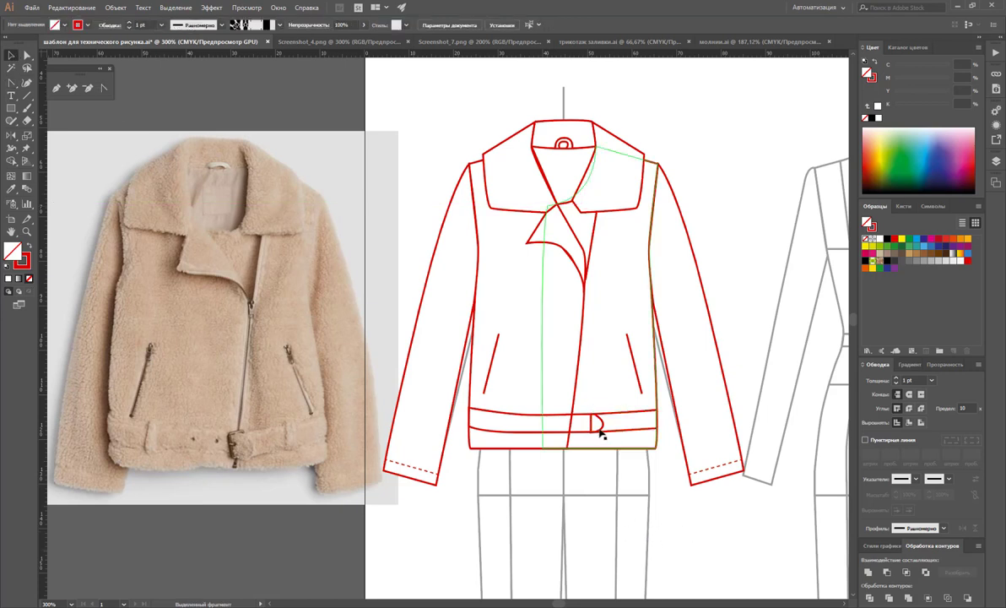
{"action": "left_click", "coordinate": [602, 420]}
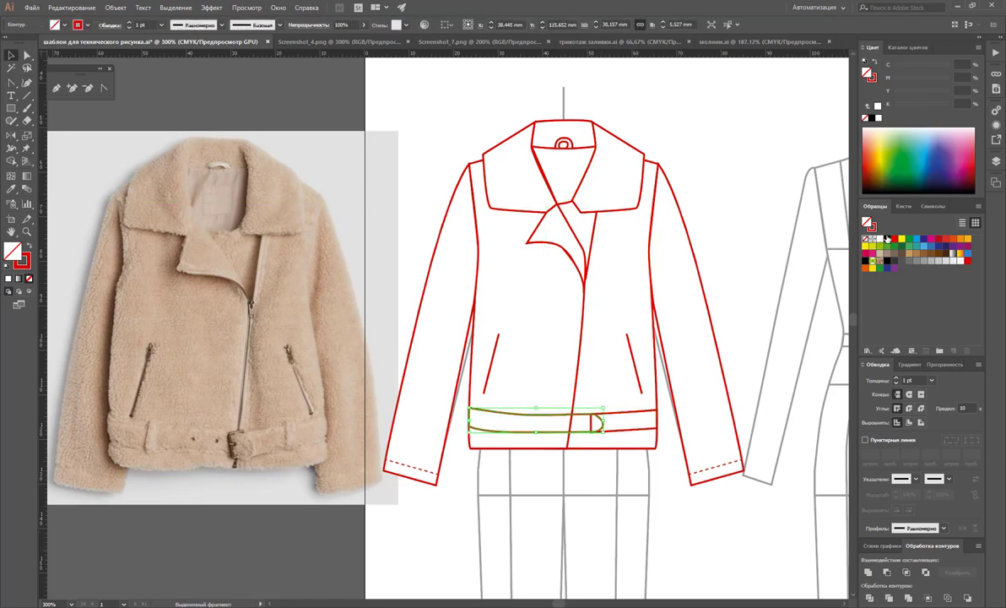
{"action": "left_click", "coordinate": [668, 505]}
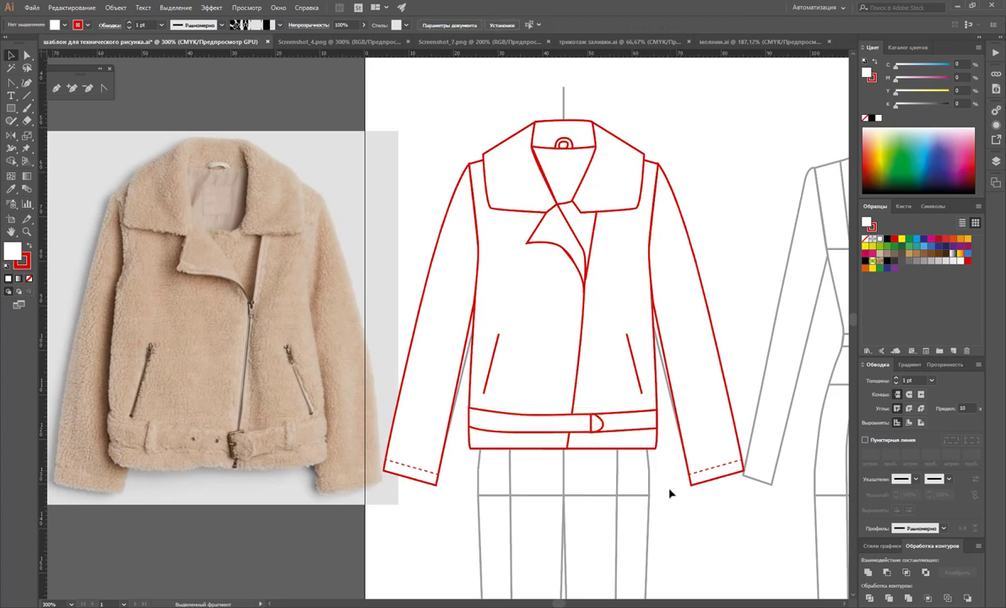
{"action": "left_click", "coordinate": [597, 422]}
{"action": "left_click", "coordinate": [591, 419], "text": "shift"}
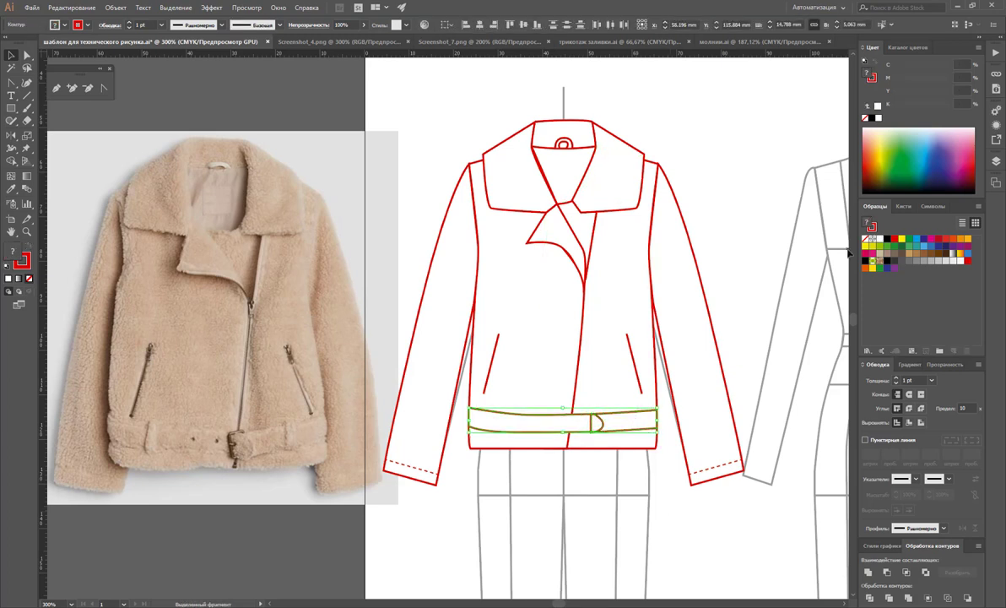
{"action": "left_click", "coordinate": [878, 240]}
{"action": "left_click", "coordinate": [749, 192]}
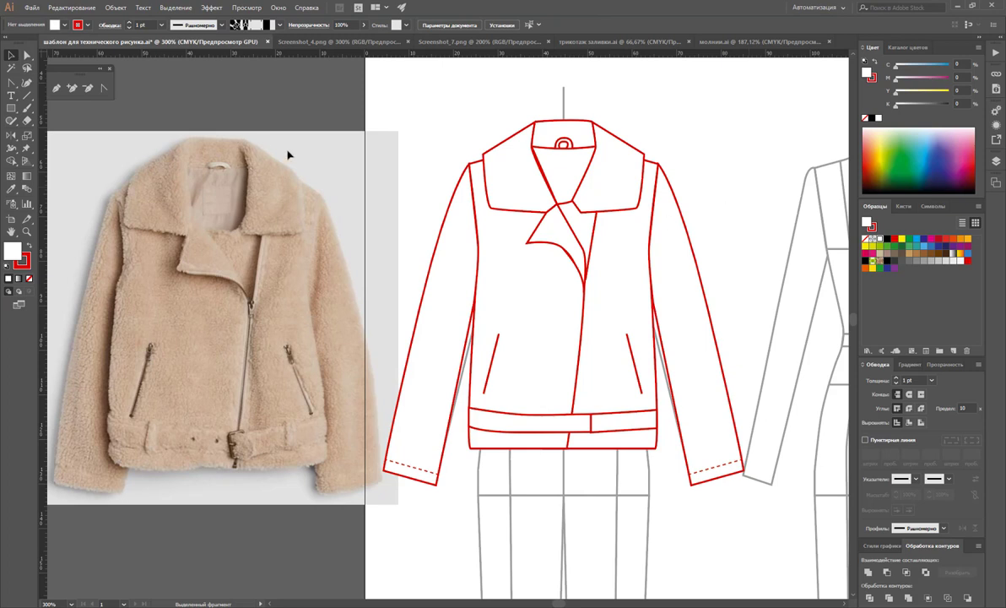
Draw a small rounded-rectangle keeper, place it on the left belt, and Alt-drag a copy to the right
{"action": "left_click", "coordinate": [12, 112]}
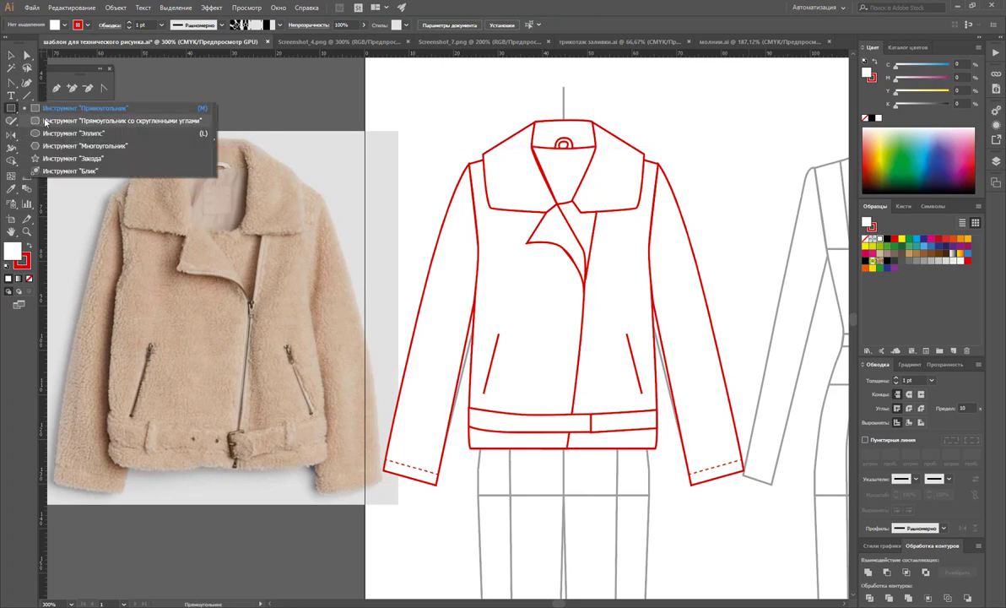
{"action": "left_click", "coordinate": [40, 120]}
{"action": "mouse_move", "coordinate": [750, 219]}
{"action": "left_mouse_down"}
{"action": "mouse_move", "coordinate": [762, 251]}
{"action": "mouse_move", "coordinate": [755, 244]}
{"action": "left_mouse_up"}
{"action": "left_click", "coordinate": [8, 56]}
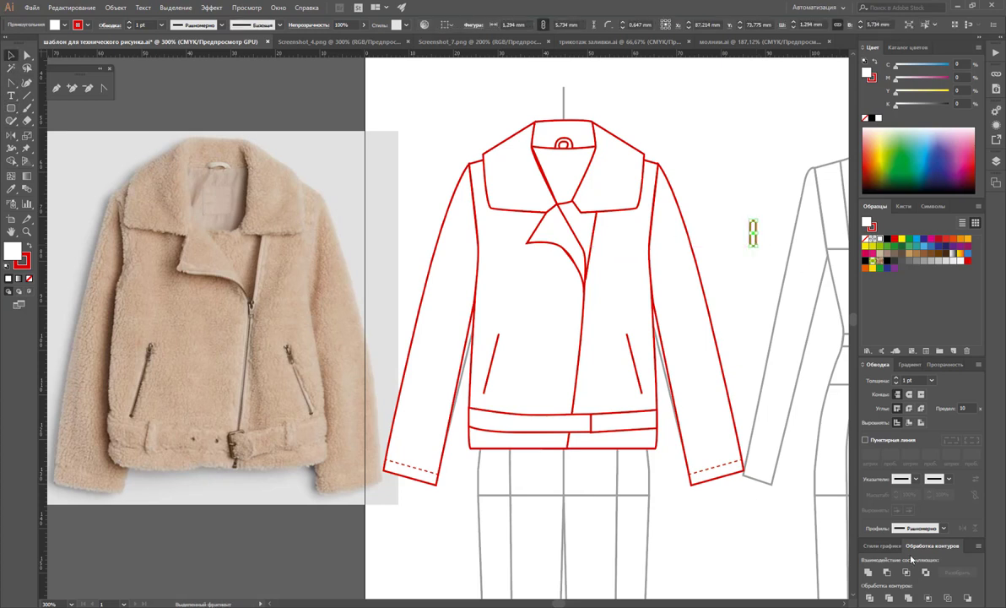
{"action": "left_click", "coordinate": [781, 304]}
{"action": "left_click_drag", "start_coordinate": [757, 241], "coordinate": [531, 437]}
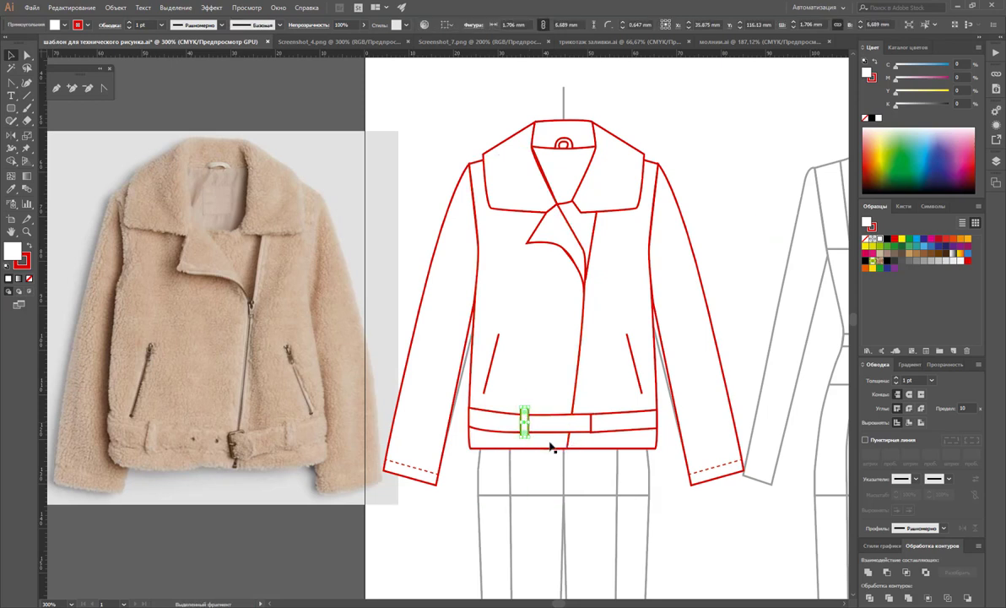
{"action": "left_click", "coordinate": [533, 423]}
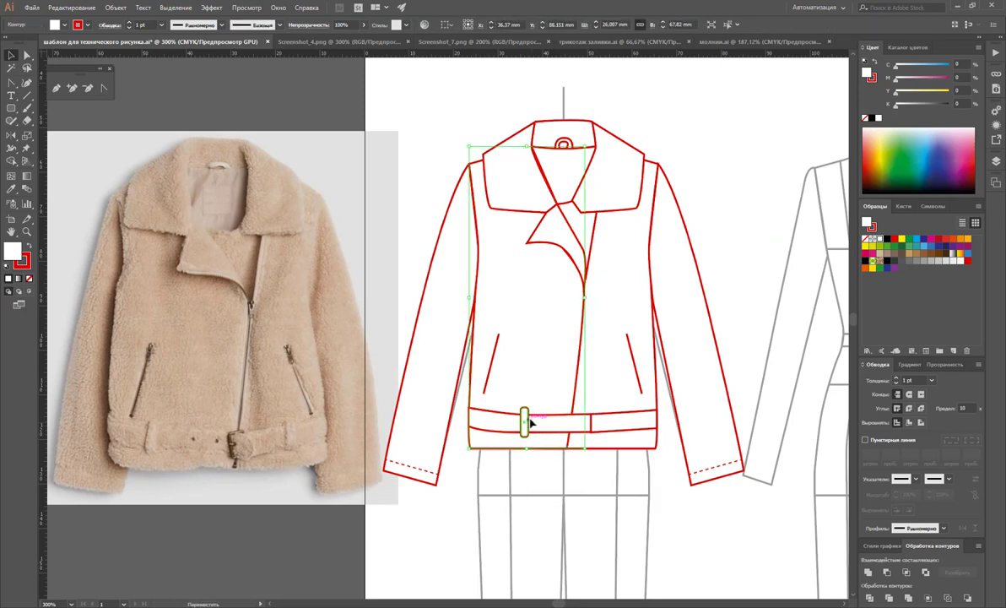
{"action": "left_click_drag", "start_coordinate": [533, 422], "coordinate": [628, 420]}
{"action": "left_click", "coordinate": [689, 501]}
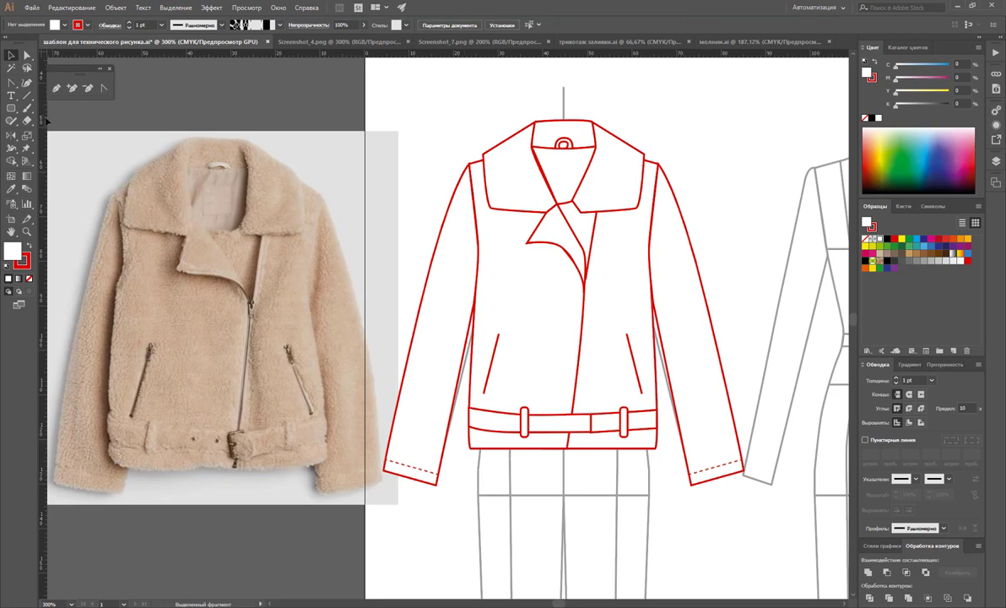
Draw a small rounded rectangle beside the collar with a 0.5 pt stroke
{"action": "left_click", "coordinate": [14, 110]}
{"action": "left_click_drag", "start_coordinate": [681, 120], "coordinate": [706, 157]}
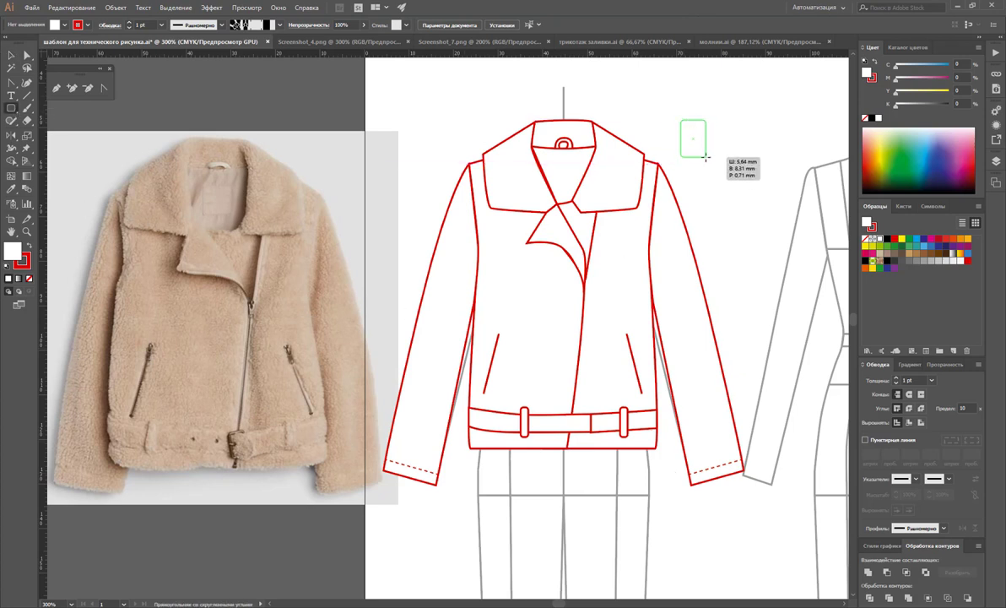
{"action": "left_click_drag", "start_coordinate": [706, 158], "coordinate": [706, 158]}
{"action": "left_click", "coordinate": [162, 25]}
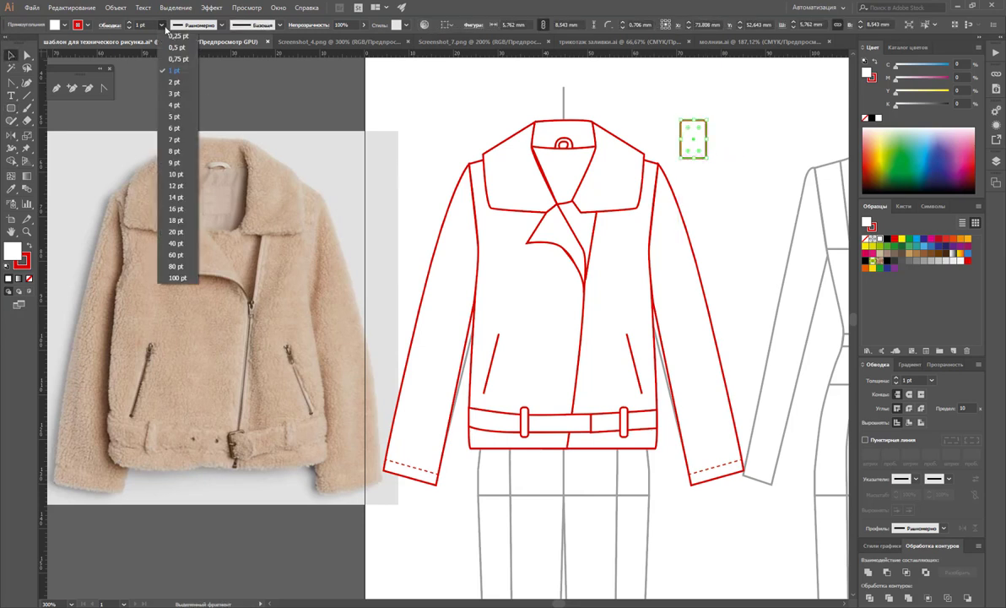
{"action": "left_click", "coordinate": [173, 47]}
{"action": "left_click", "coordinate": [754, 114]}
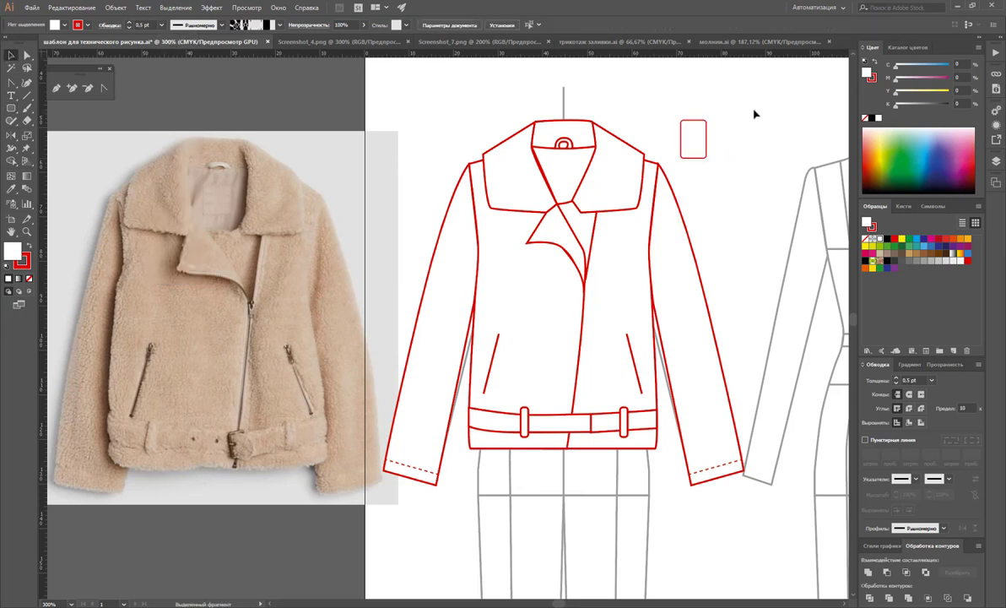
Resize the rectangle by its corner to 4.81 × 7.132 mm and zoom in on it
{"action": "left_click", "coordinate": [702, 158]}
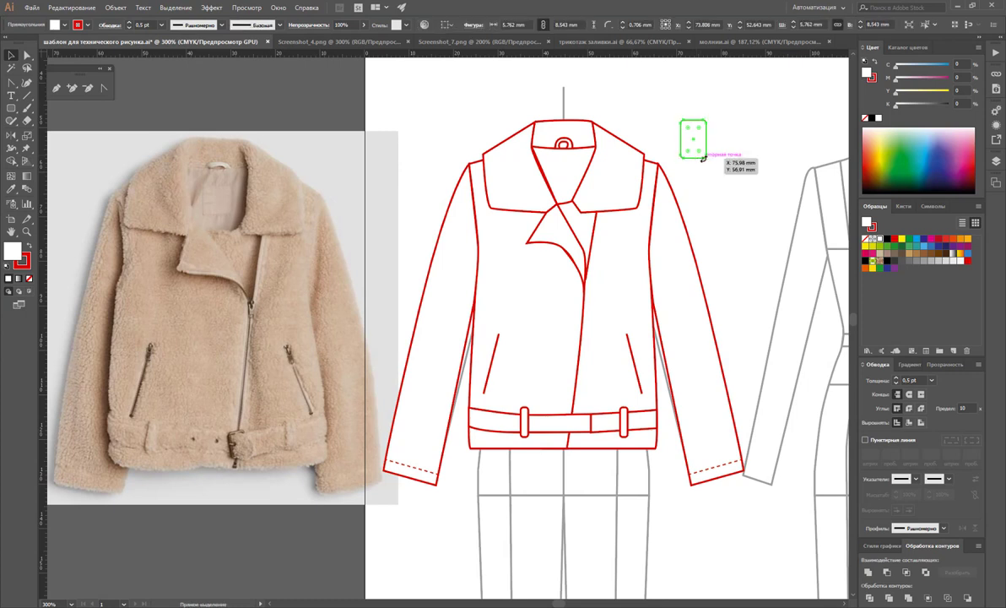
{"action": "left_click", "coordinate": [703, 157]}
{"action": "left_click_drag", "start_coordinate": [708, 160], "coordinate": [723, 174]}
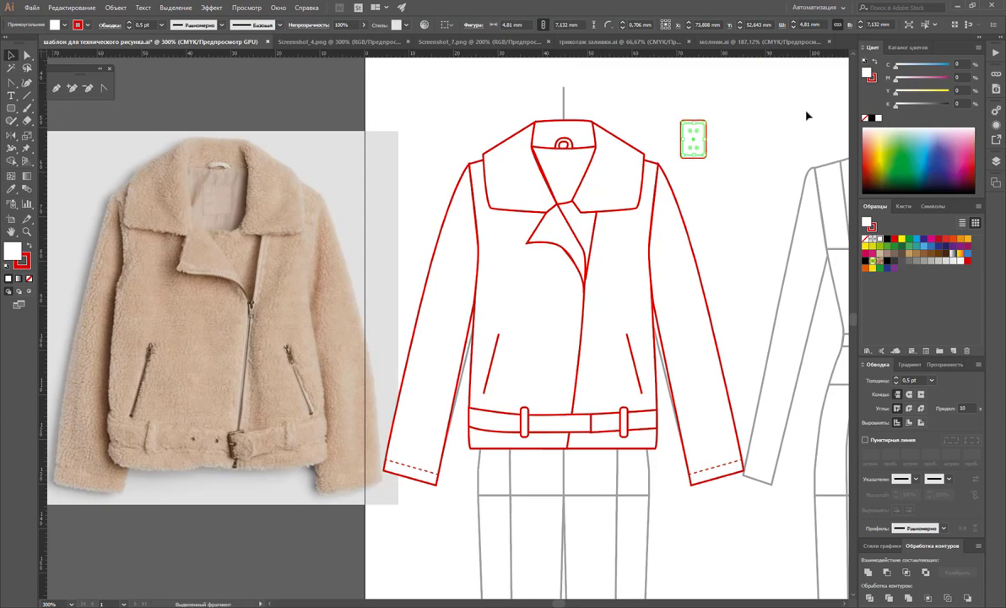
{"action": "left_click", "coordinate": [27, 232]}
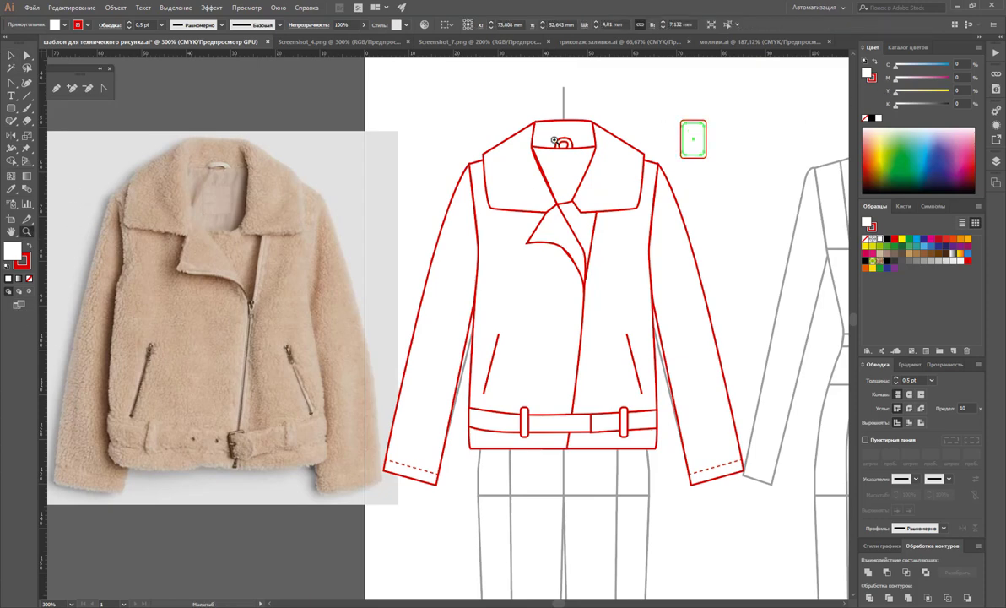
{"action": "left_click", "coordinate": [697, 148]}
{"action": "left_click", "coordinate": [429, 323]}
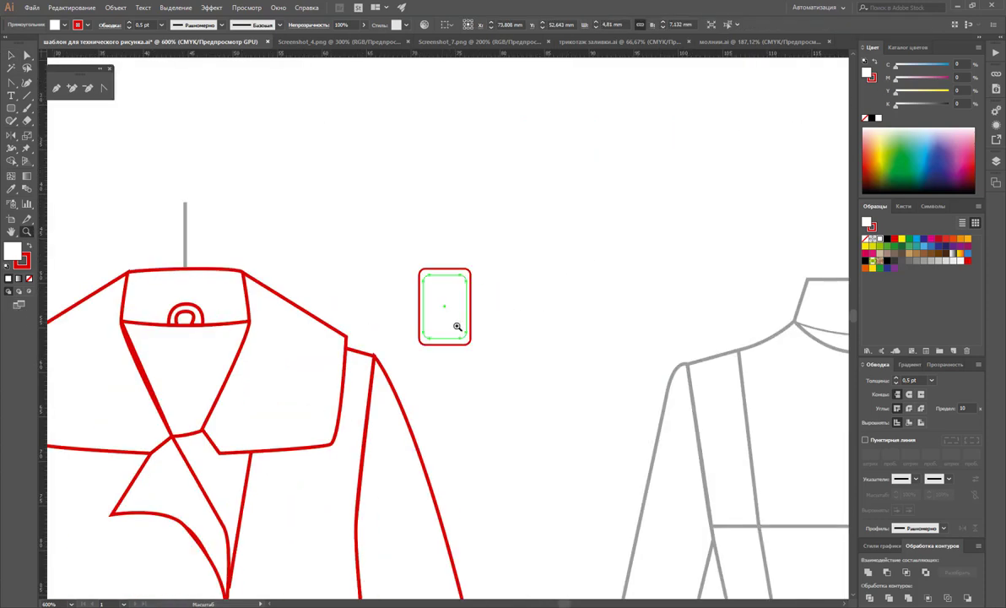
Narrow the inner rounded rectangle to 4.61 mm wide and bring the Pathfinder panel back
{"action": "left_click", "coordinate": [457, 326]}
{"action": "left_click", "coordinate": [11, 53]}
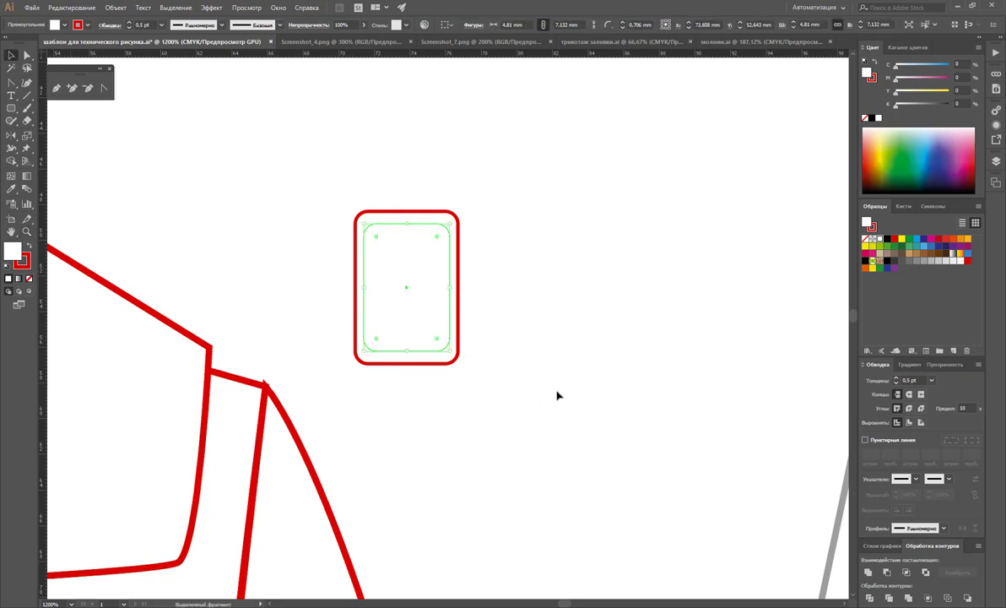
{"action": "left_click_drag", "start_coordinate": [364, 287], "coordinate": [369, 287]}
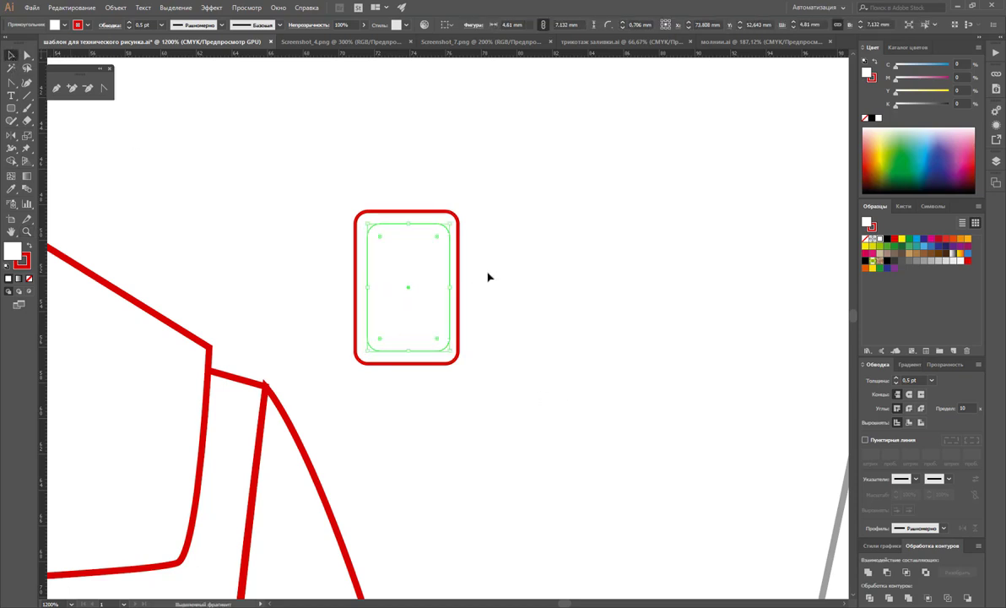
{"action": "left_click", "coordinate": [564, 287]}
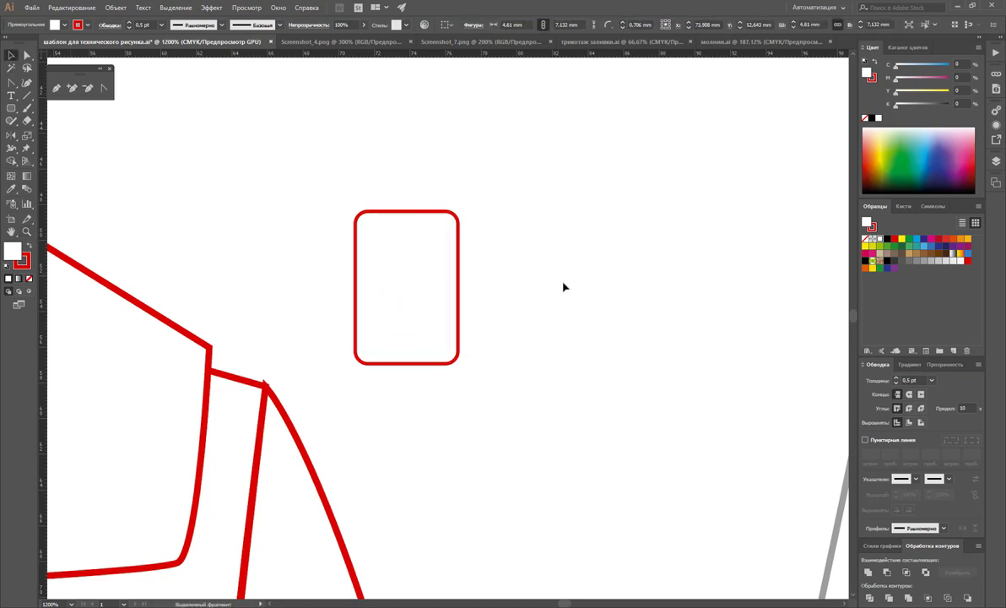
{"action": "left_click", "coordinate": [428, 258]}
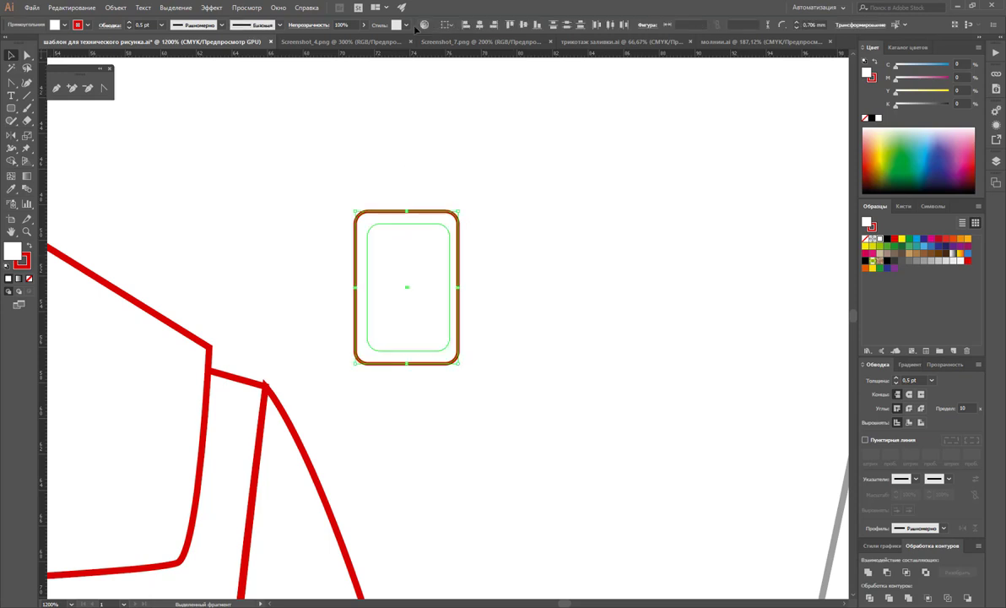
{"action": "left_click", "coordinate": [277, 8]}
{"action": "left_click", "coordinate": [319, 238]}
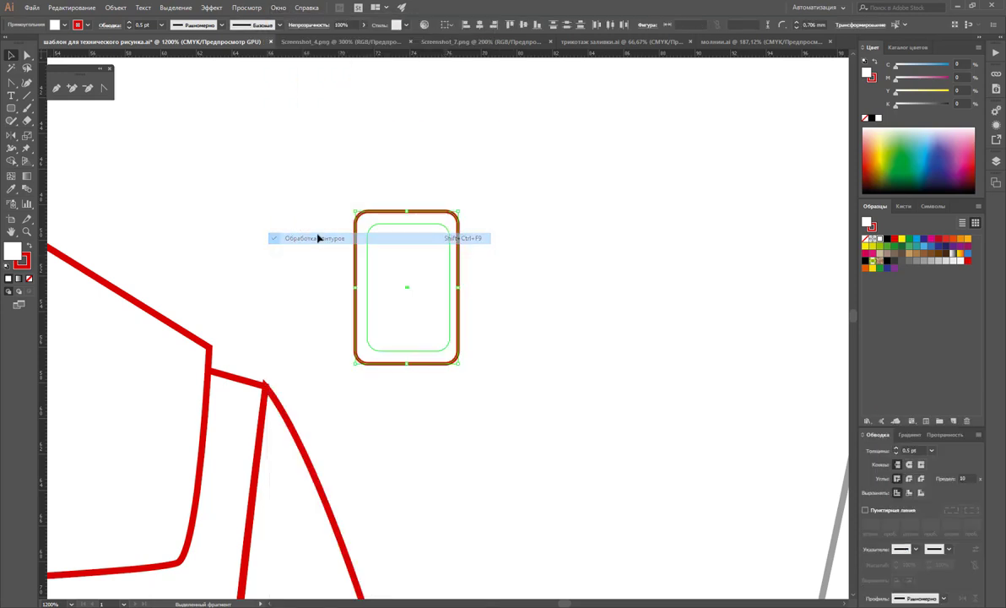
{"action": "left_click", "coordinate": [279, 9]}
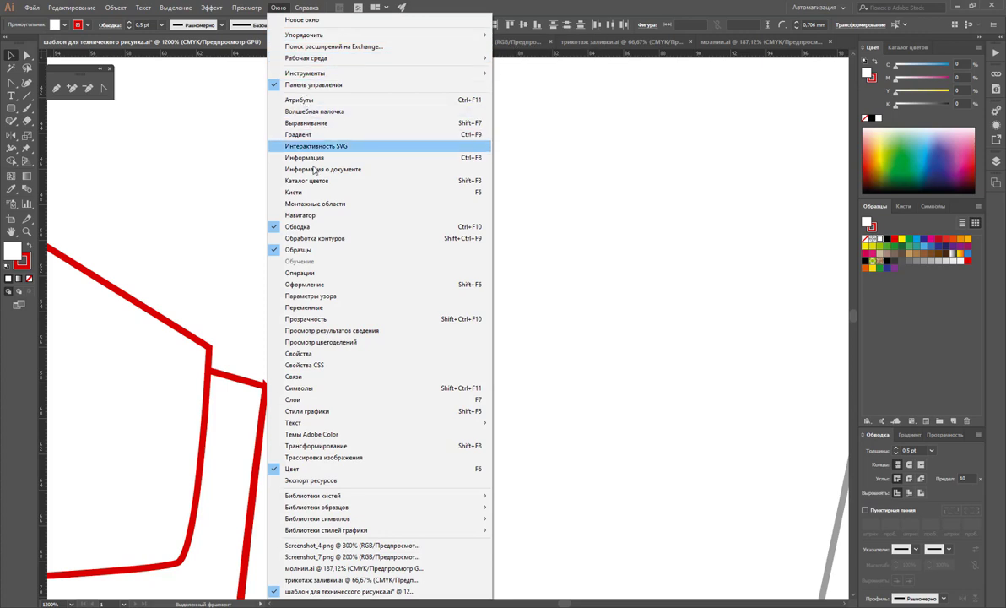
{"action": "left_click", "coordinate": [317, 238]}
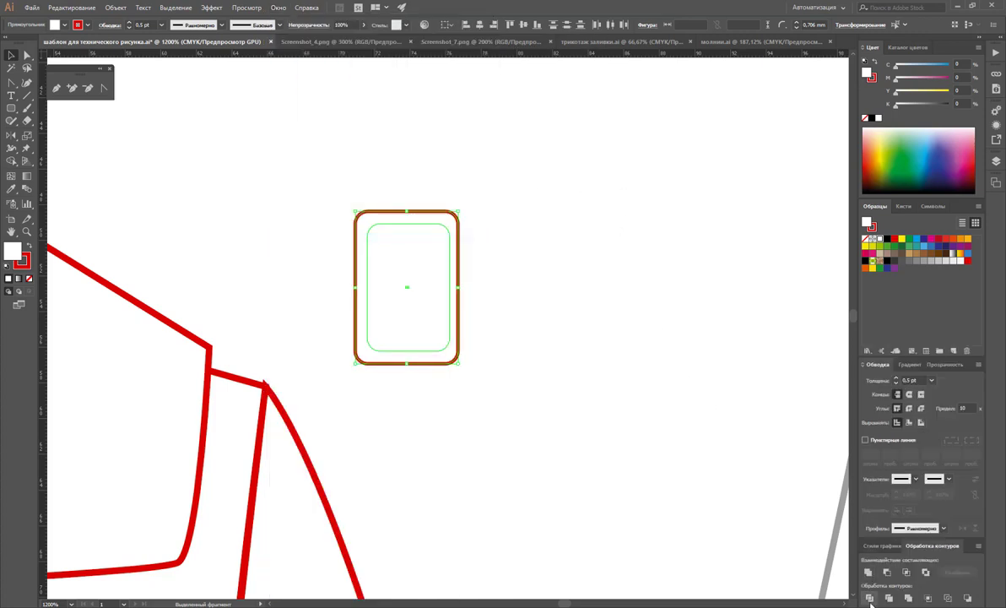
Apply Pathfinder Divide, delete the extra piece, and nudge the inner rounded rectangle to centre it
{"action": "left_click", "coordinate": [870, 598]}
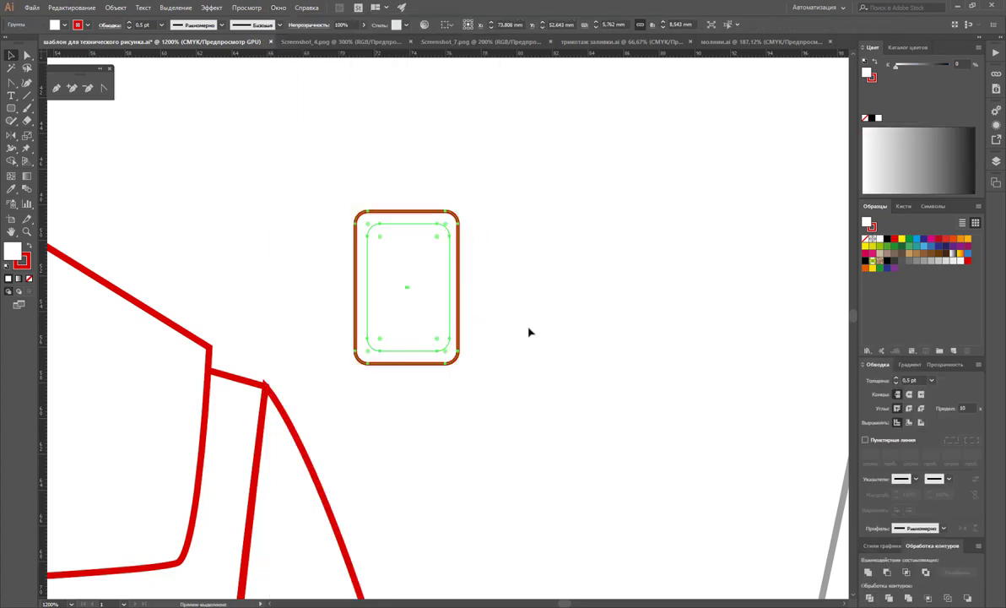
{"action": "key", "text": "Delete"}
{"action": "left_click", "coordinate": [448, 223]}
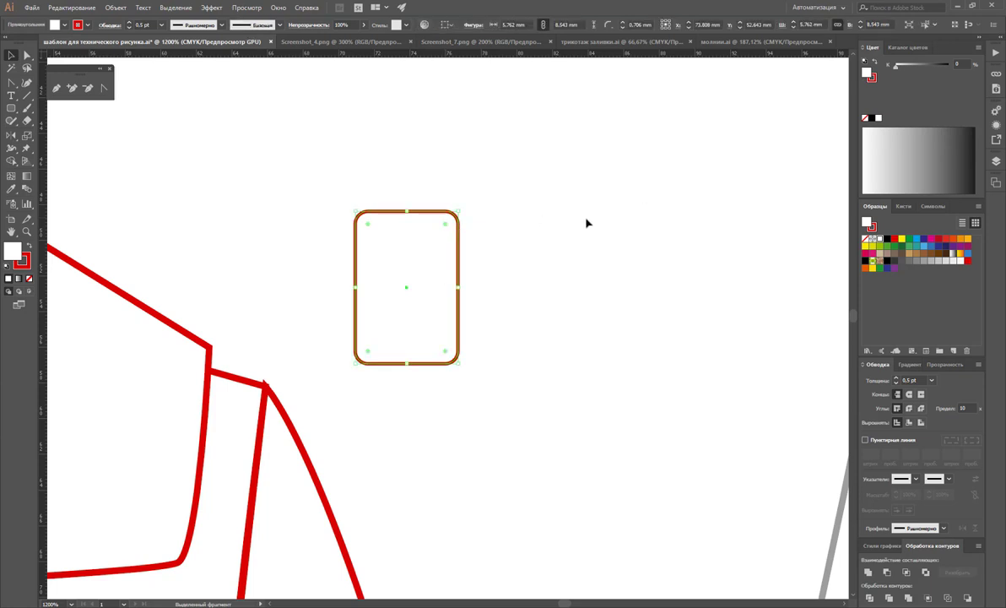
{"action": "left_click", "coordinate": [402, 250]}
{"action": "left_click", "coordinate": [445, 242]}
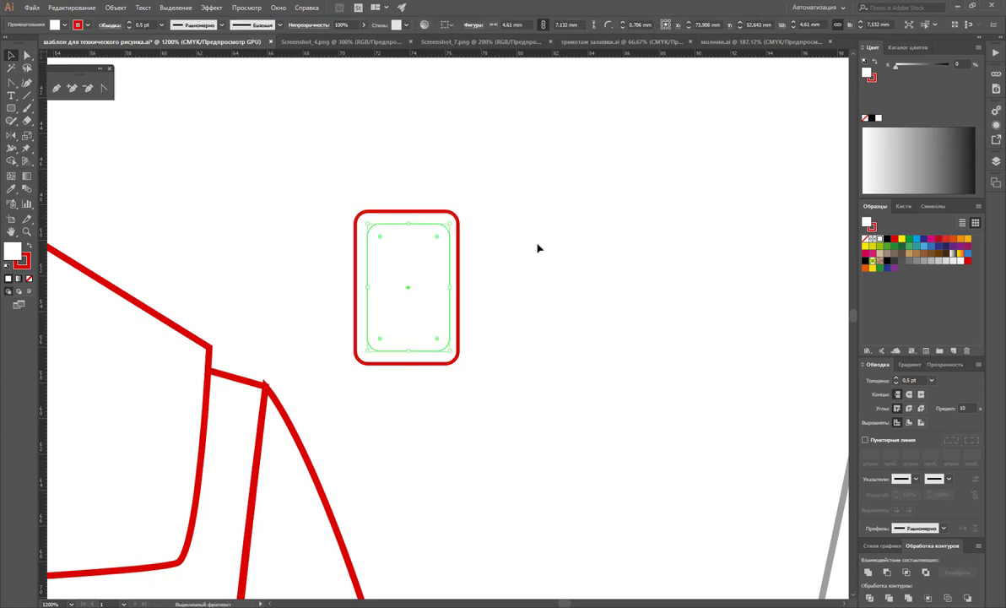
{"action": "left_click_drag", "start_coordinate": [405, 240], "coordinate": [417, 227]}
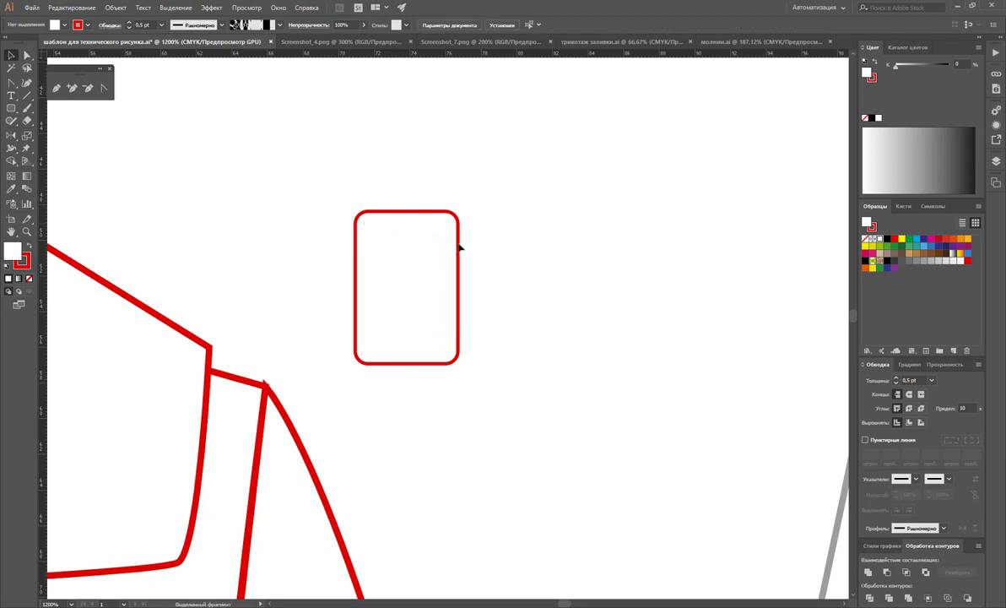
Divide both rounded rectangles into separate outlines and ungroup them
{"action": "left_click_drag", "start_coordinate": [506, 209], "coordinate": [292, 360]}
{"action": "left_click", "coordinate": [869, 598]}
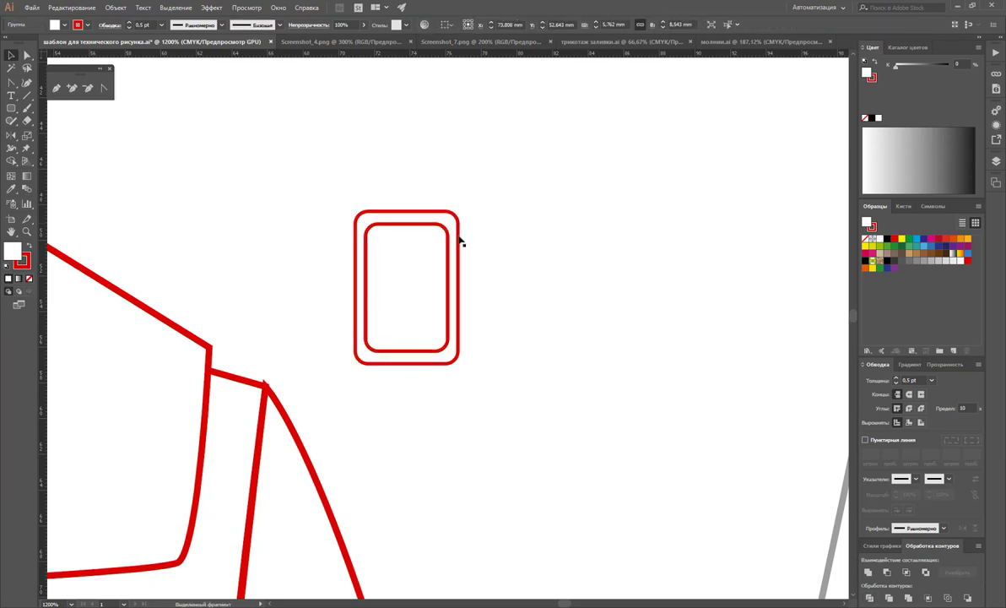
{"action": "right_click", "coordinate": [417, 246]}
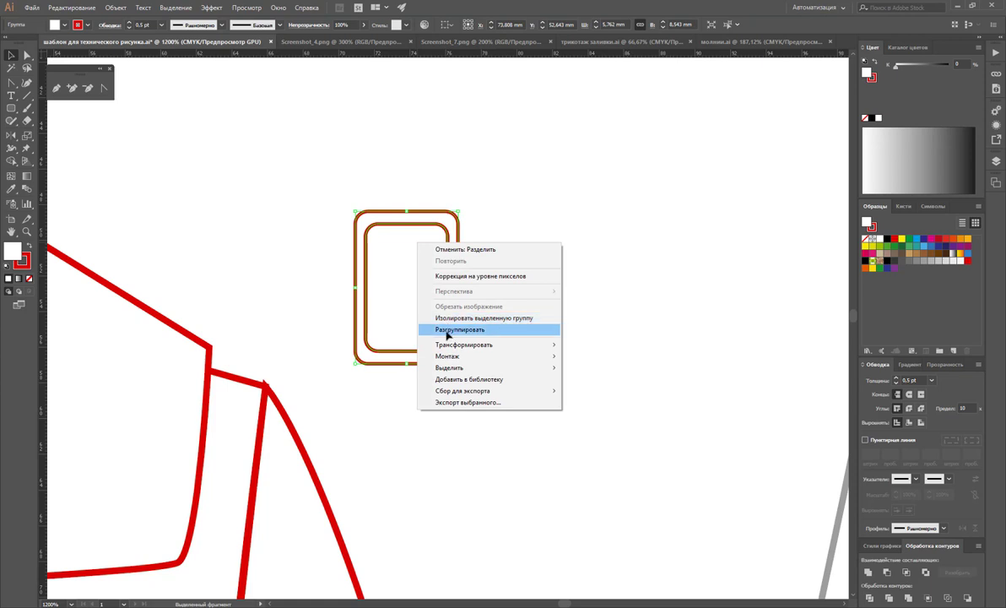
{"action": "left_click", "coordinate": [447, 330]}
{"action": "left_click", "coordinate": [430, 280]}
{"action": "key", "text": "ctrl+shift+a"}
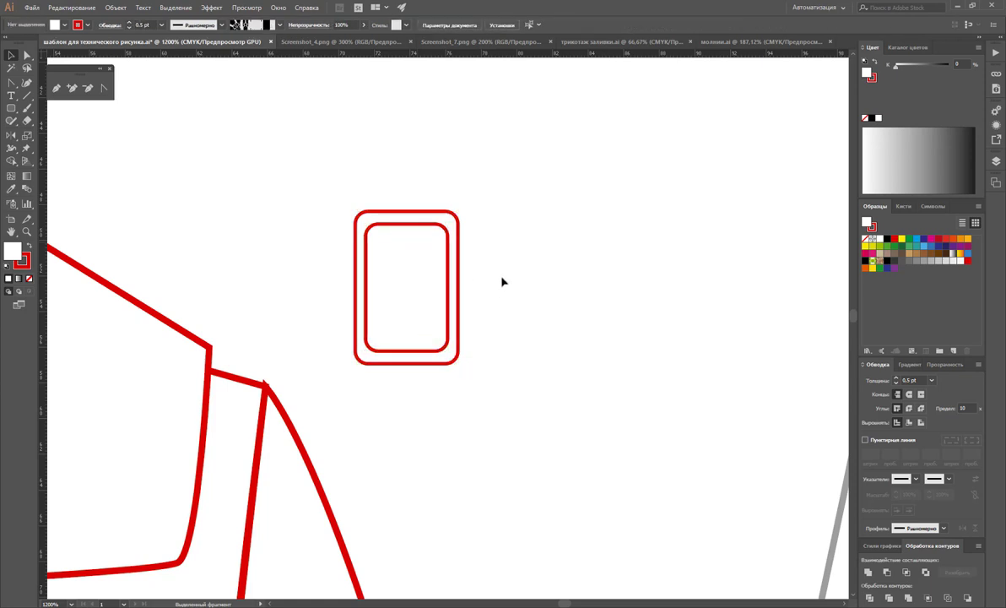
{"action": "left_click_drag", "start_coordinate": [10, 109], "coordinate": [85, 125]}
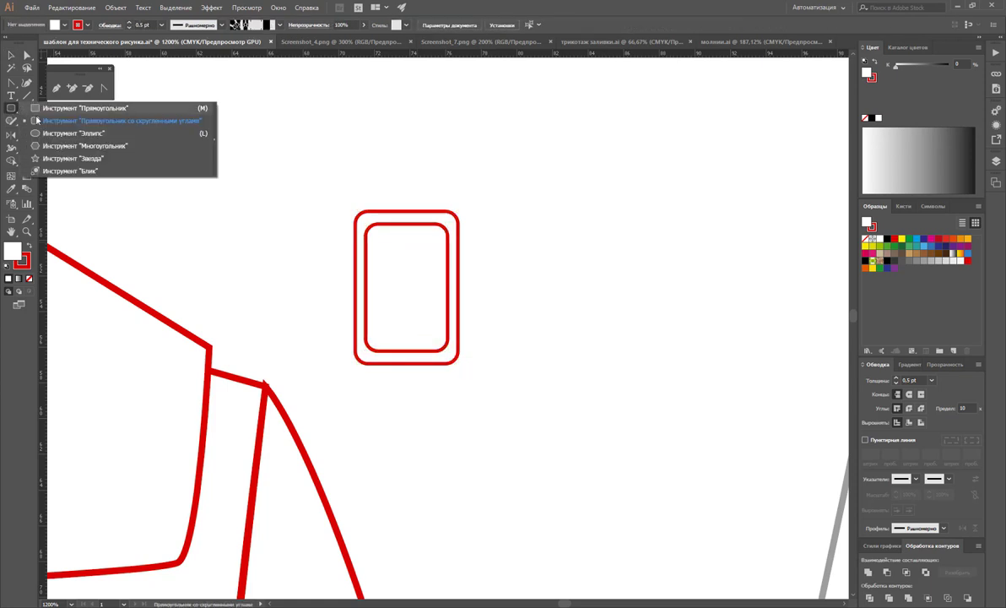
Draw a 4.469 mm circle beside the buckle and scale a 3.675 mm concentric copy inside it
{"action": "left_click_drag", "start_coordinate": [510, 184], "coordinate": [591, 264]}
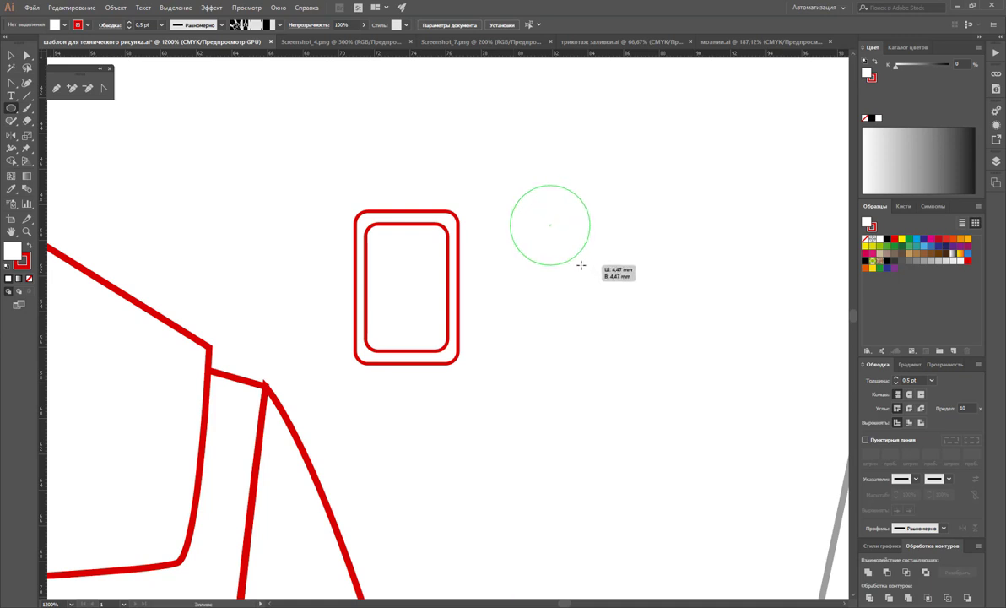
{"action": "left_click", "coordinate": [11, 57]}
{"action": "left_click", "coordinate": [569, 278]}
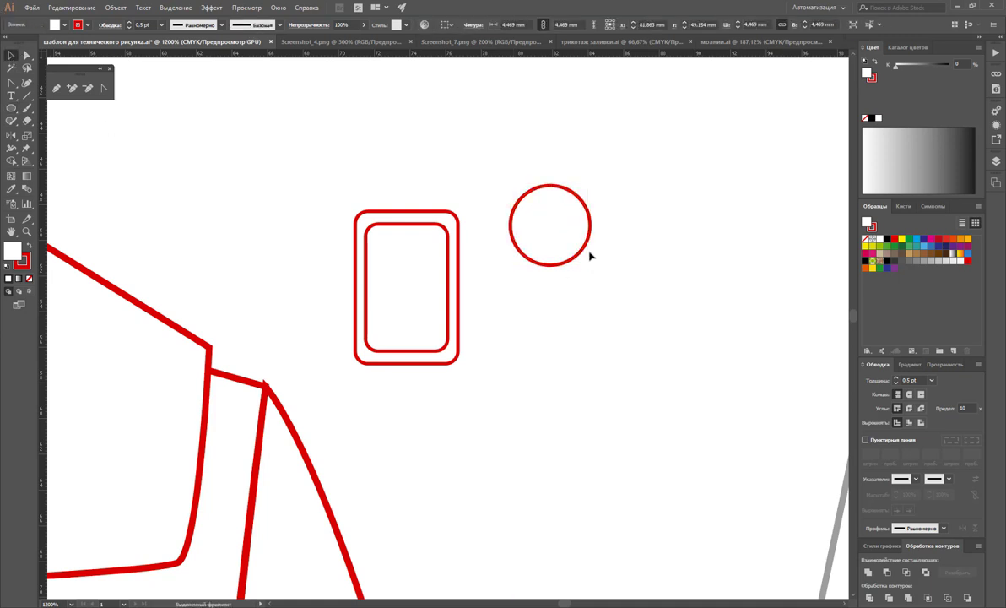
{"action": "left_click", "coordinate": [582, 253]}
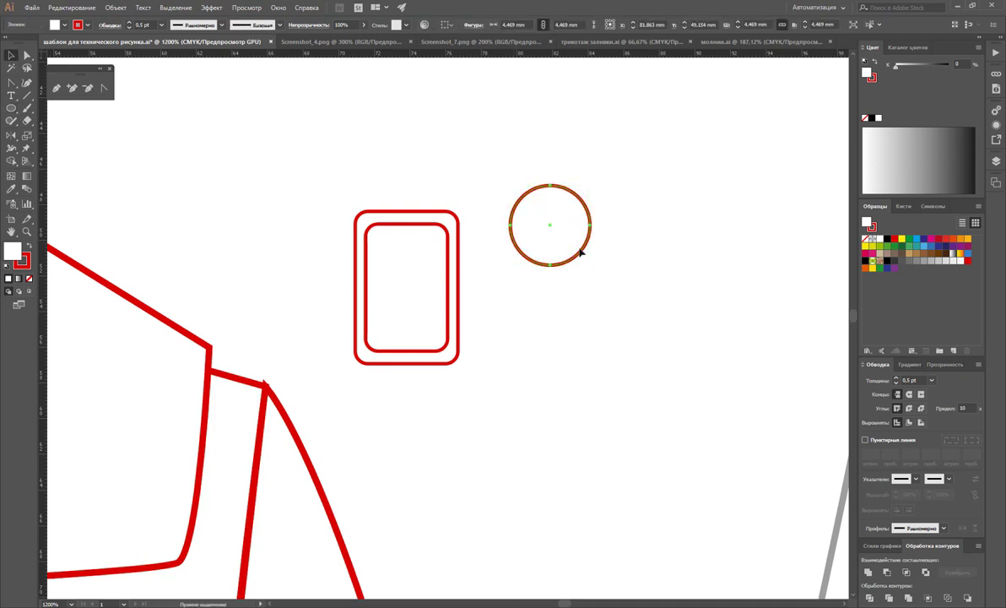
{"action": "key", "text": "v"}
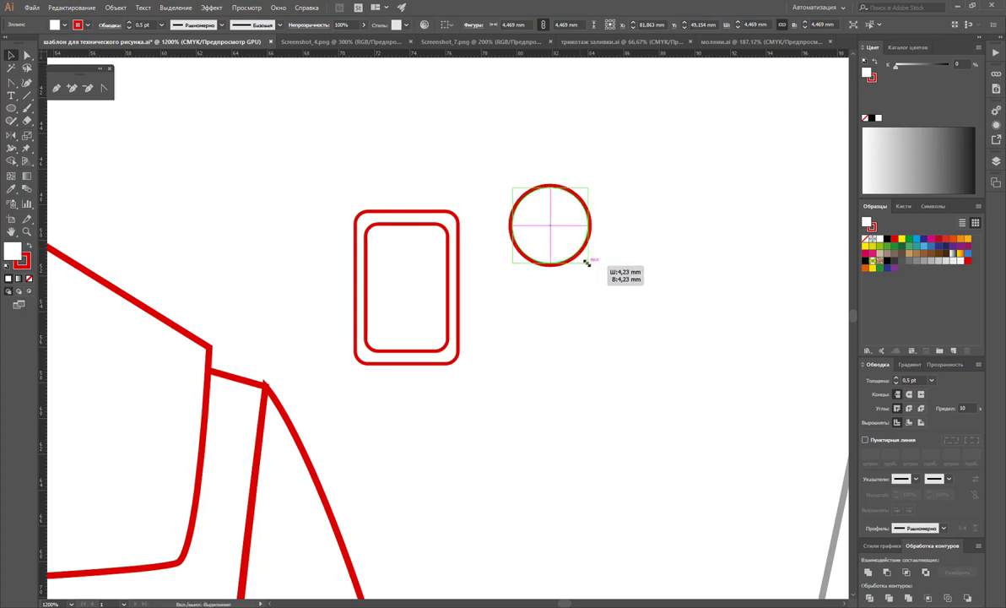
{"action": "left_click_drag", "start_coordinate": [591, 267], "coordinate": [589, 262]}
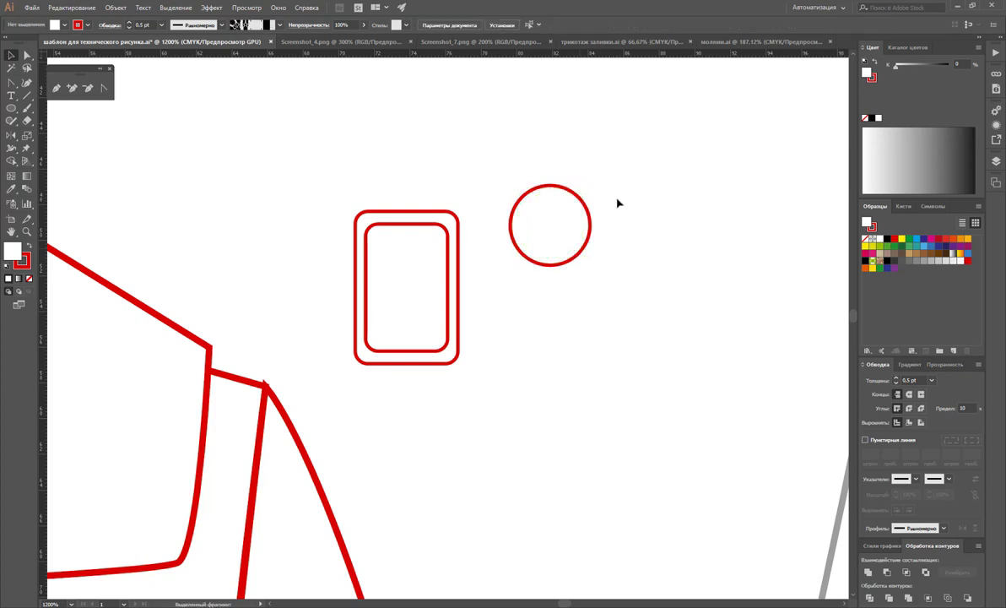
Divide the two circles into separate rings, ungroup them, and zoom out
{"action": "left_click_drag", "start_coordinate": [617, 204], "coordinate": [568, 296]}
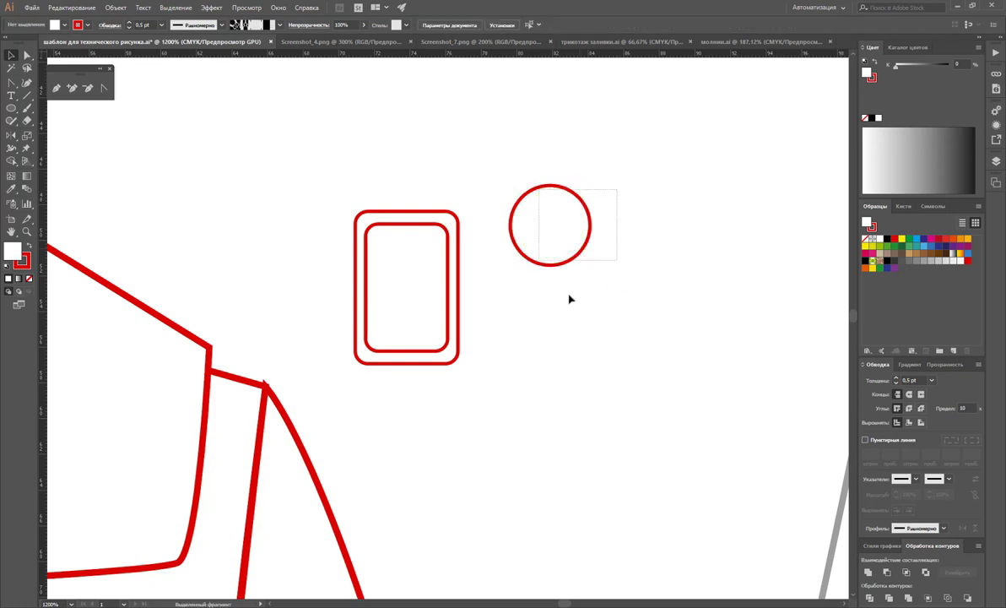
{"action": "left_click", "coordinate": [870, 598]}
{"action": "right_click", "coordinate": [578, 237]}
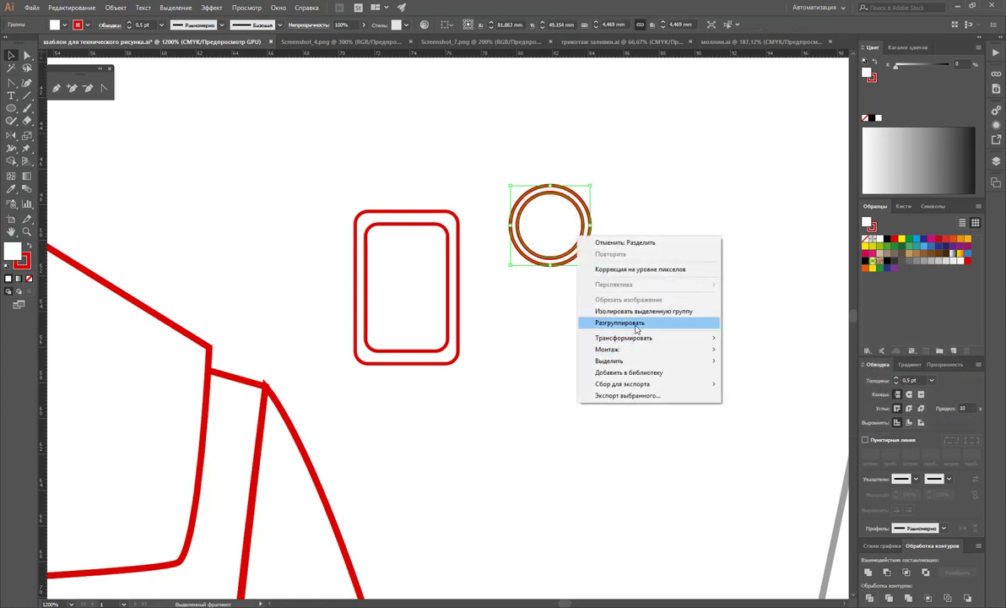
{"action": "left_click", "coordinate": [636, 324]}
{"action": "left_click", "coordinate": [583, 208]}
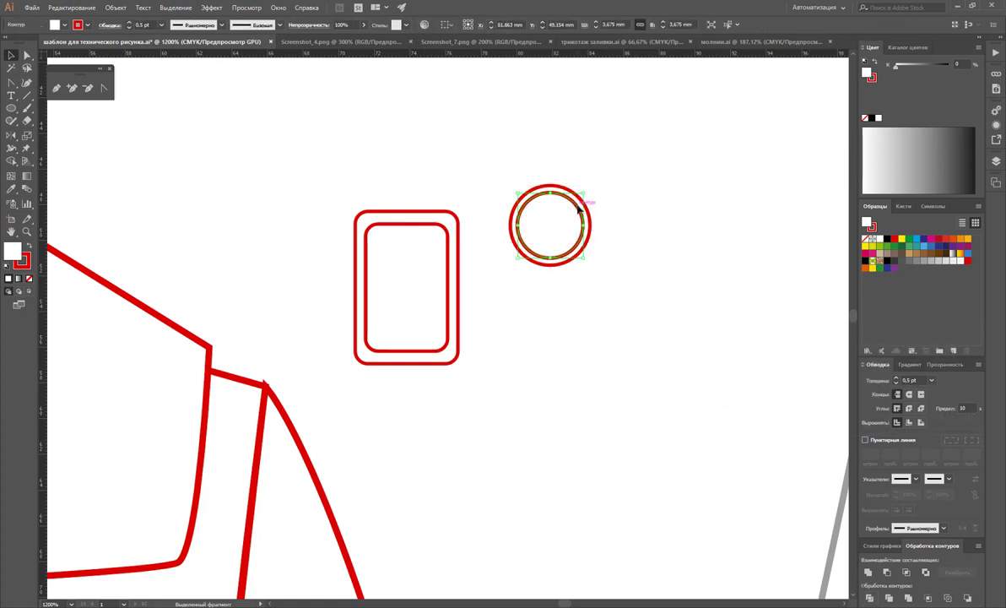
{"action": "left_click", "coordinate": [623, 279]}
{"action": "key", "text": "z"}
{"action": "left_click", "coordinate": [485, 226], "text": "alt"}
Move the rounded-rectangle buckle onto the belt near centre front
{"action": "left_click", "coordinate": [385, 380], "text": "alt"}
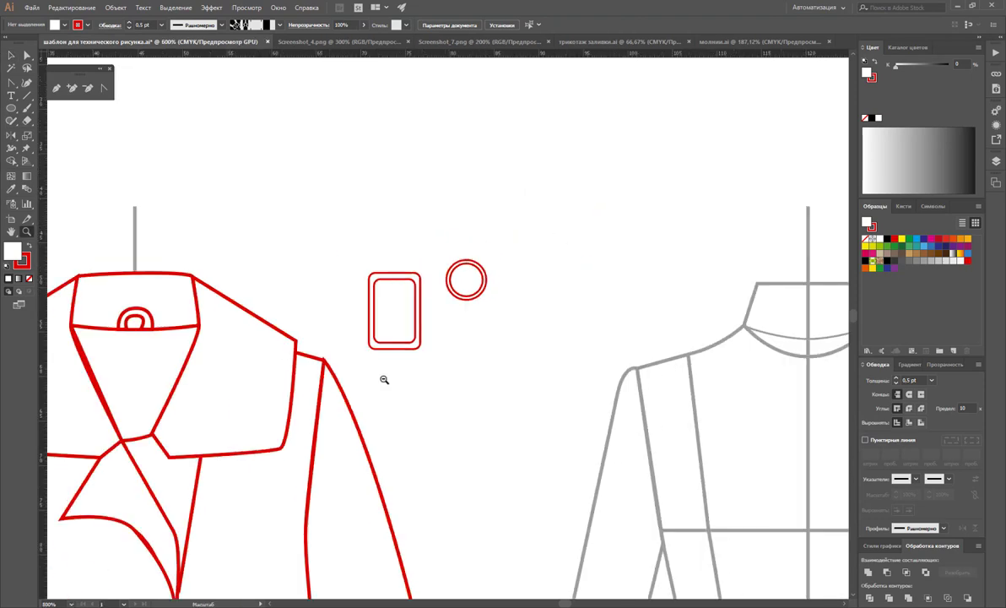
{"action": "left_click", "coordinate": [364, 366], "text": "alt"}
{"action": "left_click", "coordinate": [434, 339], "text": "alt"}
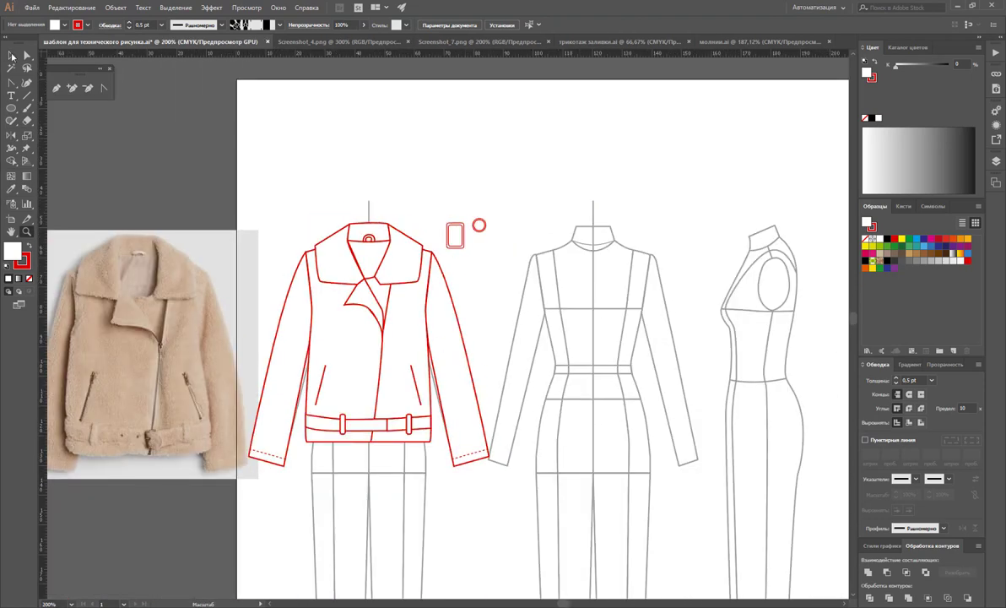
{"action": "left_click", "coordinate": [11, 55]}
{"action": "mouse_move", "coordinate": [458, 242]}
{"action": "left_mouse_down"}
{"action": "mouse_move", "coordinate": [387, 433]}
{"action": "mouse_move", "coordinate": [387, 419]}
{"action": "left_mouse_up"}
{"action": "left_click", "coordinate": [410, 442]}
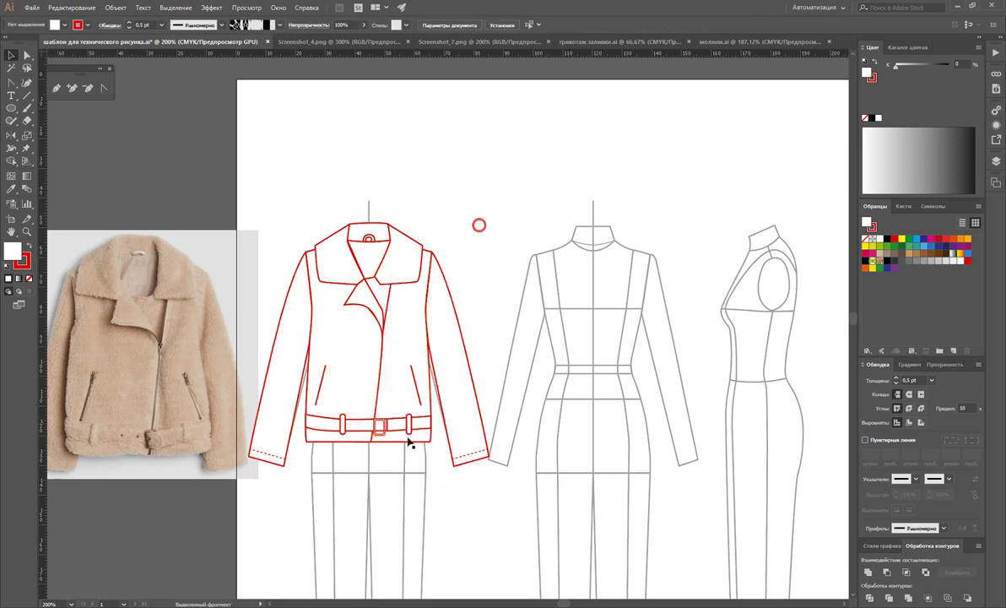
Bring the buckle in front of the belt using Arrange > Bring to Front
{"action": "left_click", "coordinate": [362, 425]}
{"action": "left_click", "coordinate": [380, 427], "text": "shift"}
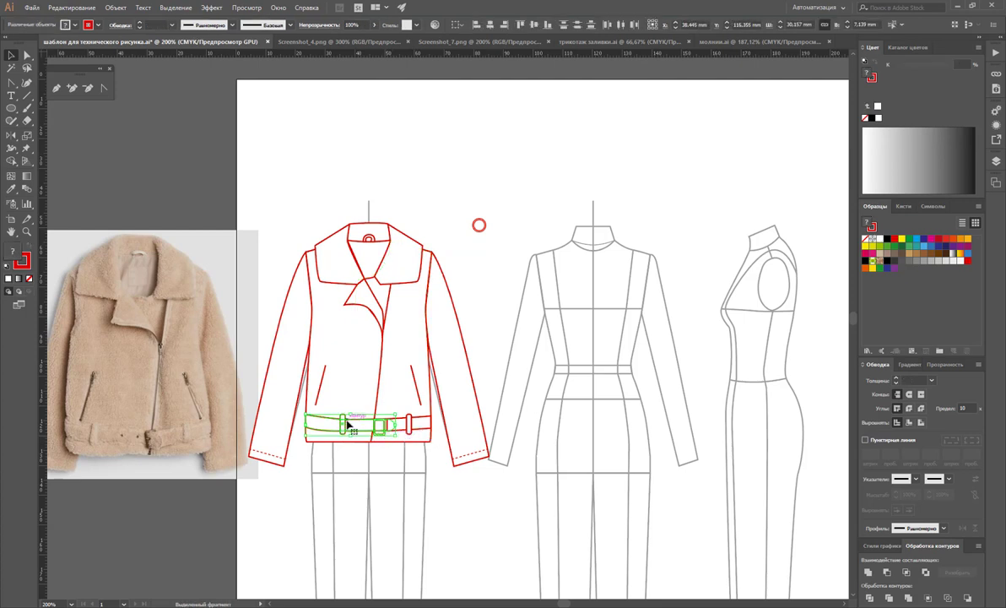
{"action": "right_click", "coordinate": [348, 421]}
{"action": "mouse_move", "coordinate": [397, 523]}
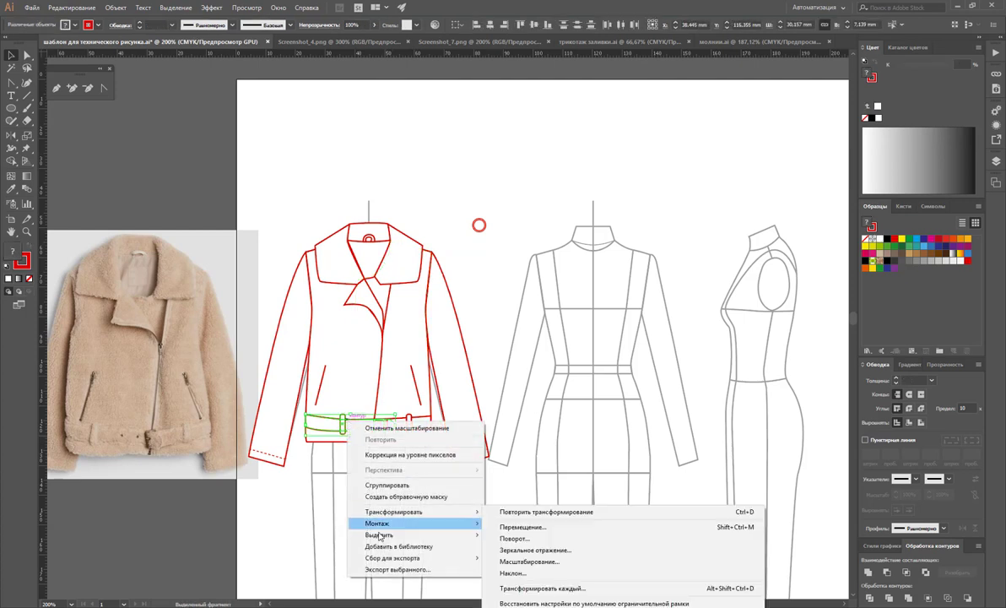
{"action": "left_click", "coordinate": [486, 524]}
{"action": "left_click", "coordinate": [404, 483]}
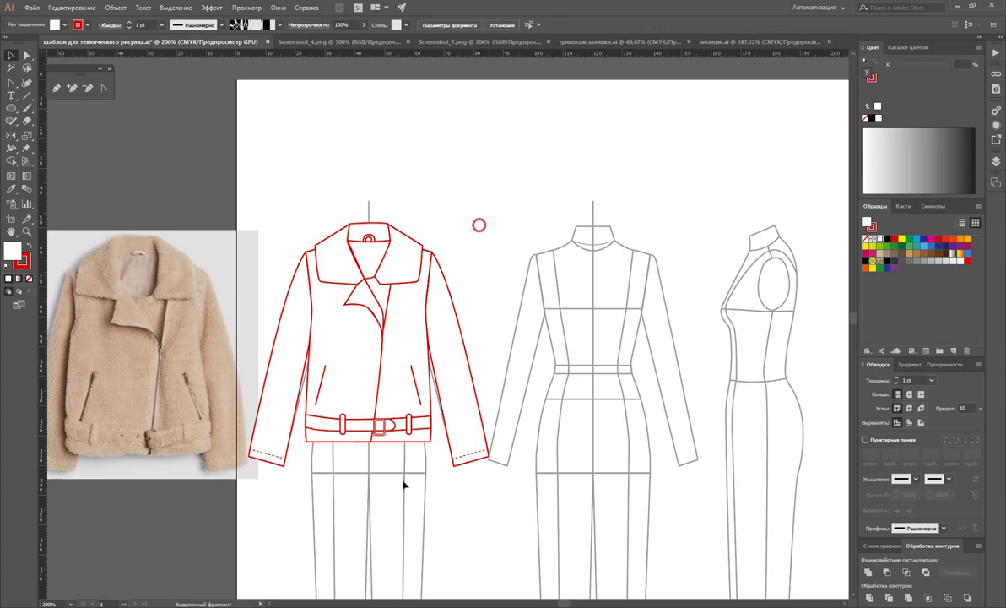
Set the buckle outline to 0.5 pt and move the double ring below the belt
{"action": "left_click", "coordinate": [384, 435]}
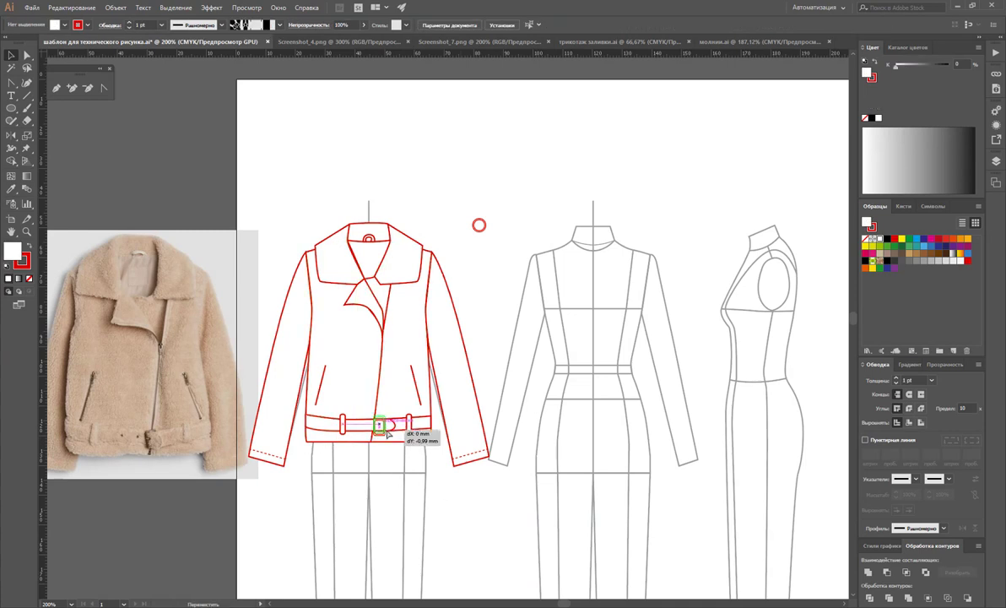
{"action": "left_click", "coordinate": [494, 235]}
{"action": "left_click_drag", "start_coordinate": [486, 232], "coordinate": [343, 457]}
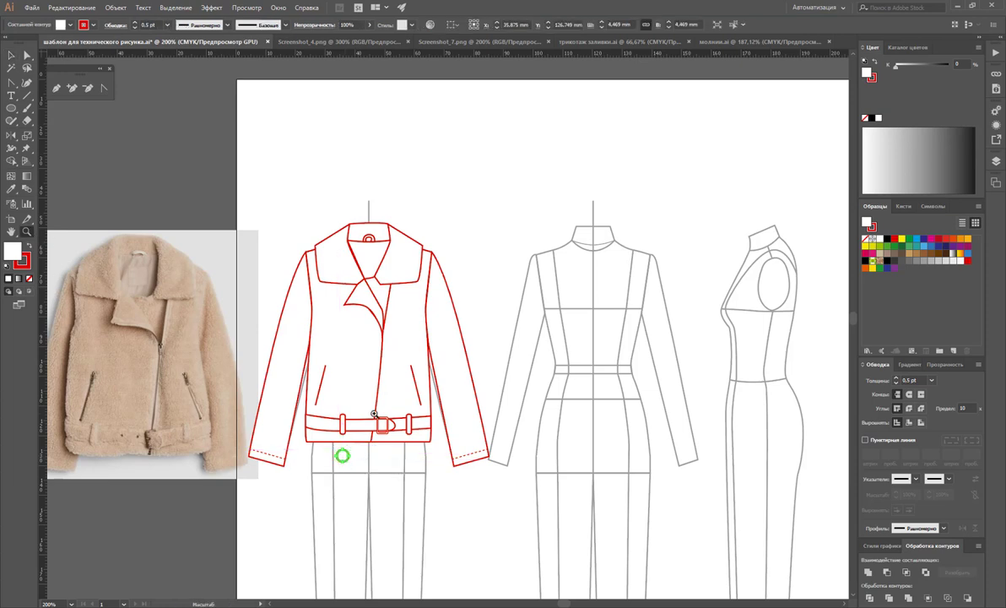
{"action": "left_click", "coordinate": [382, 448]}
Zoom in on the belt buckle and nudge the buckle into place on the belt
{"action": "left_click", "coordinate": [448, 312]}
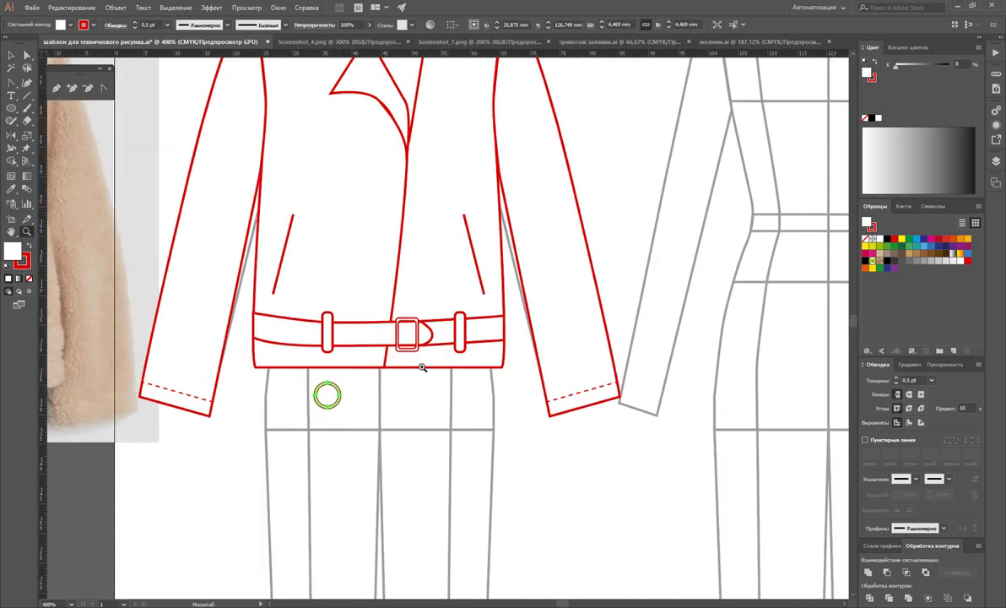
{"action": "left_click", "coordinate": [422, 300]}
{"action": "left_click", "coordinate": [396, 288]}
{"action": "left_click", "coordinate": [358, 266]}
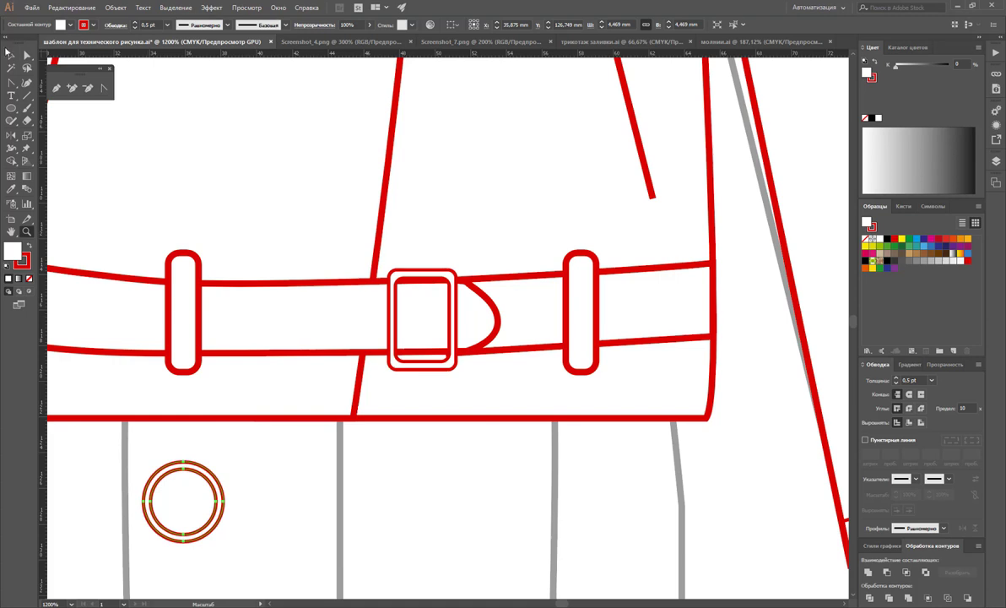
{"action": "left_click", "coordinate": [11, 56]}
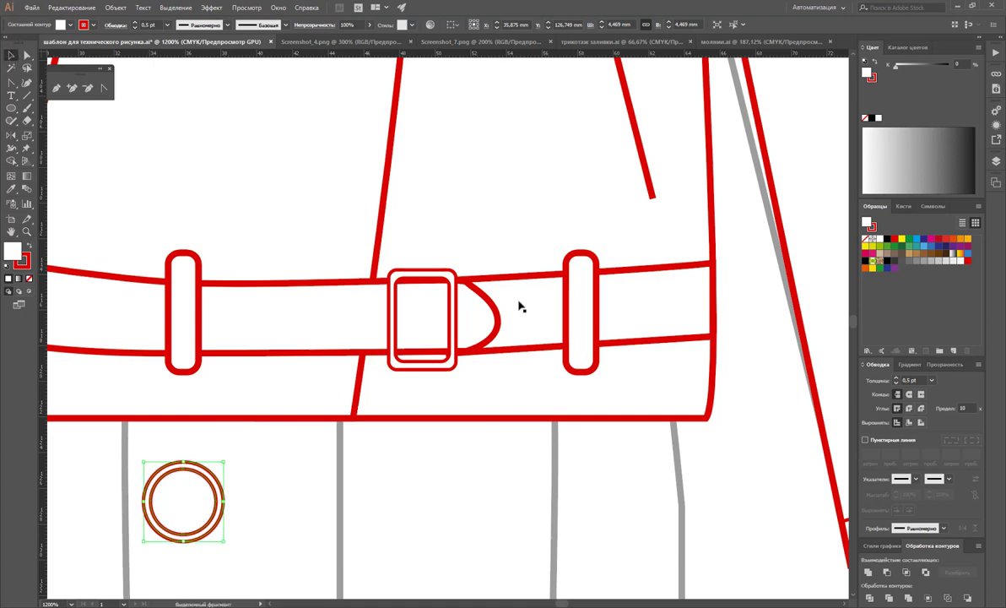
{"action": "left_click", "coordinate": [457, 310]}
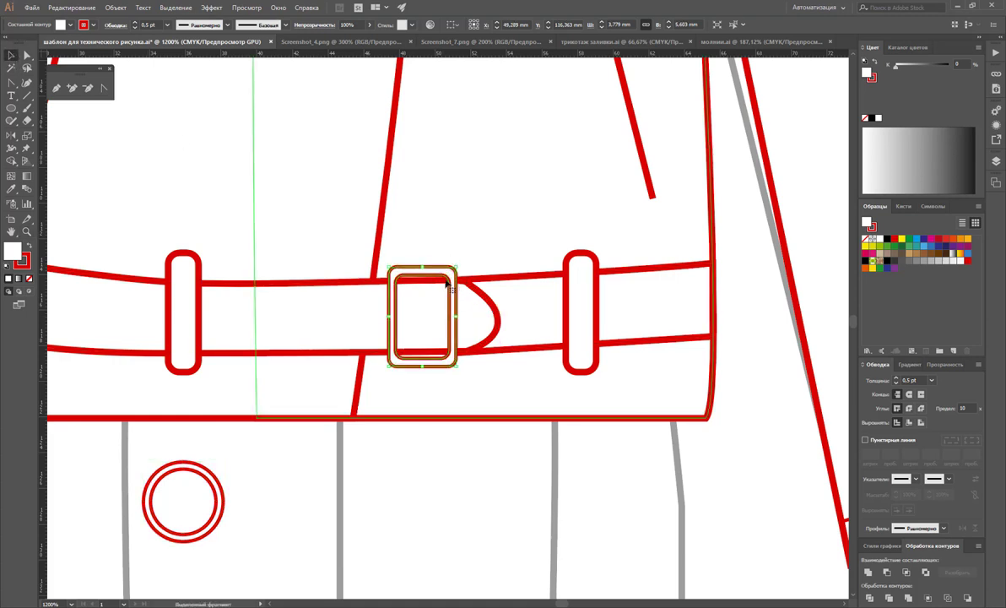
{"action": "left_click_drag", "start_coordinate": [457, 301], "coordinate": [460, 305]}
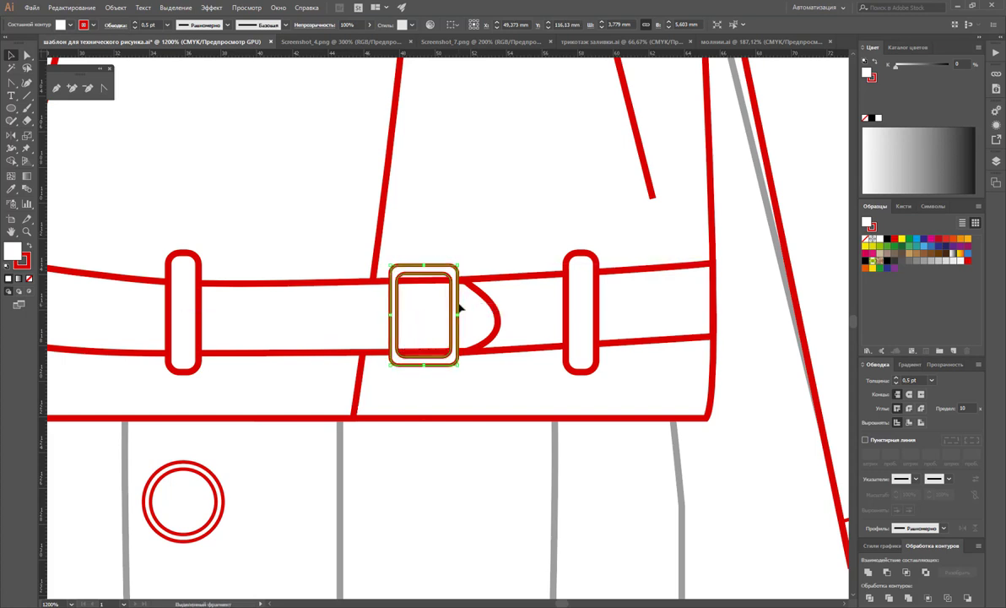
{"action": "left_click", "coordinate": [492, 306]}
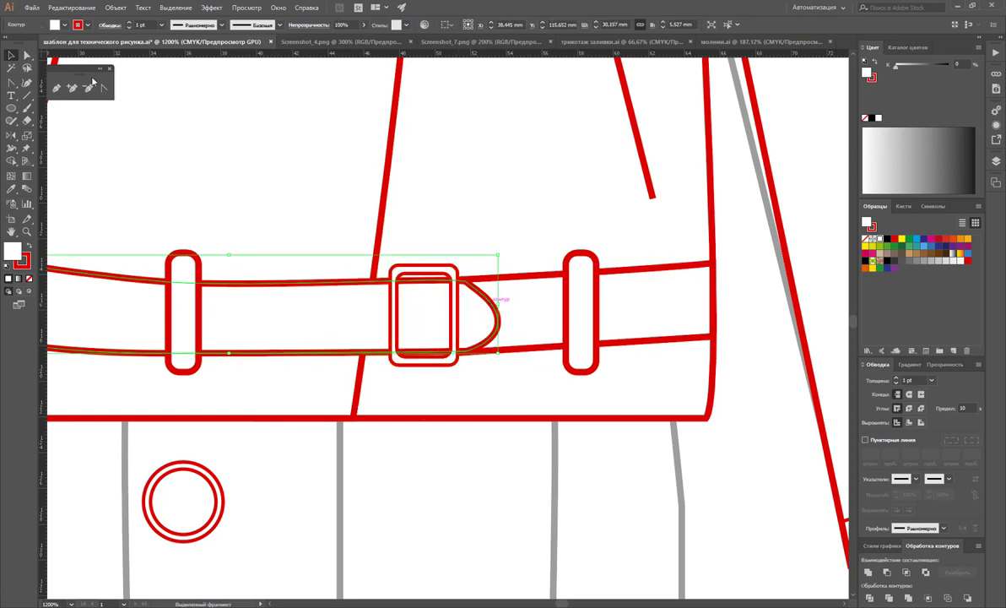
Divide the belt with a rectangle over the buckle, ungroup, and delete the leftover piece
{"action": "left_click", "coordinate": [11, 108]}
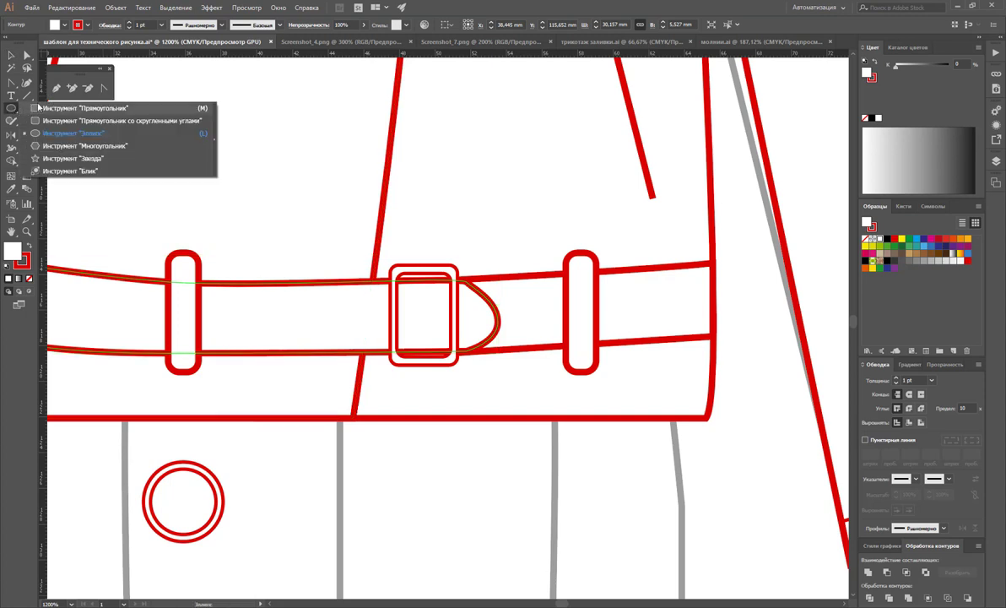
{"action": "left_click", "coordinate": [48, 108]}
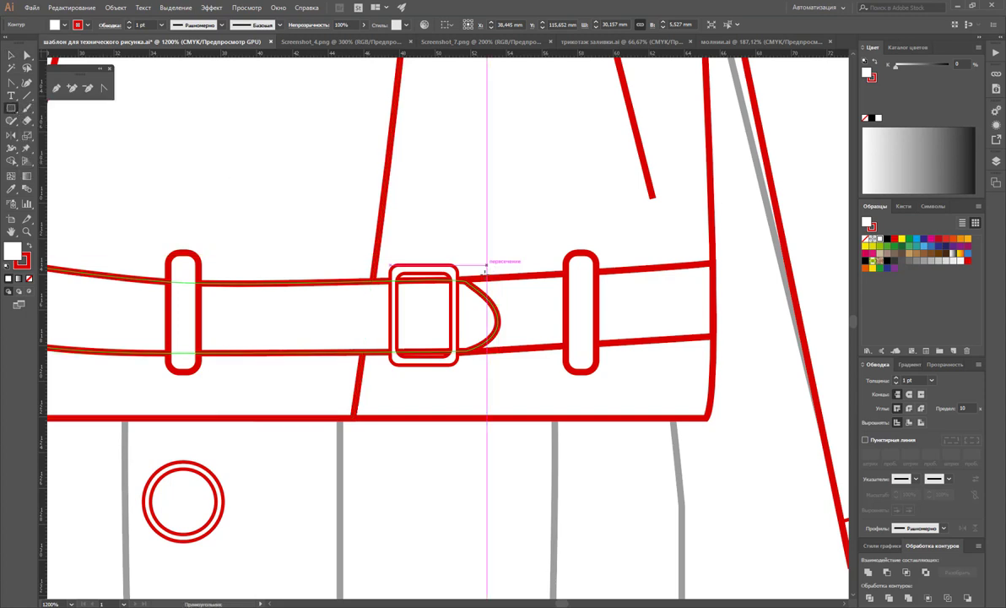
{"action": "left_click_drag", "start_coordinate": [501, 245], "coordinate": [450, 369]}
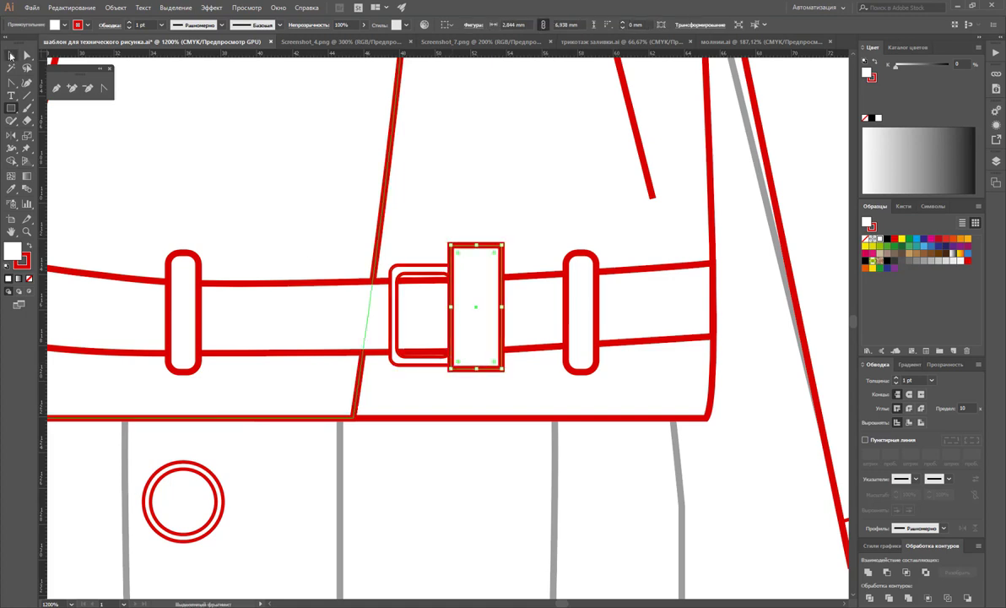
{"action": "key", "text": "v"}
{"action": "left_click", "coordinate": [320, 289], "text": "shift"}
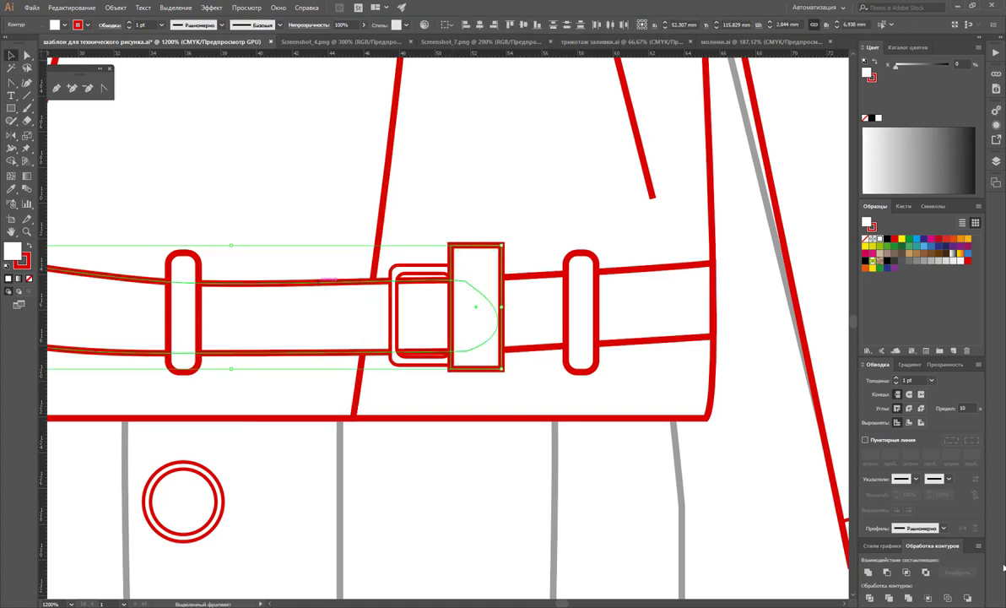
{"action": "left_click", "coordinate": [869, 597]}
{"action": "right_click", "coordinate": [478, 288]}
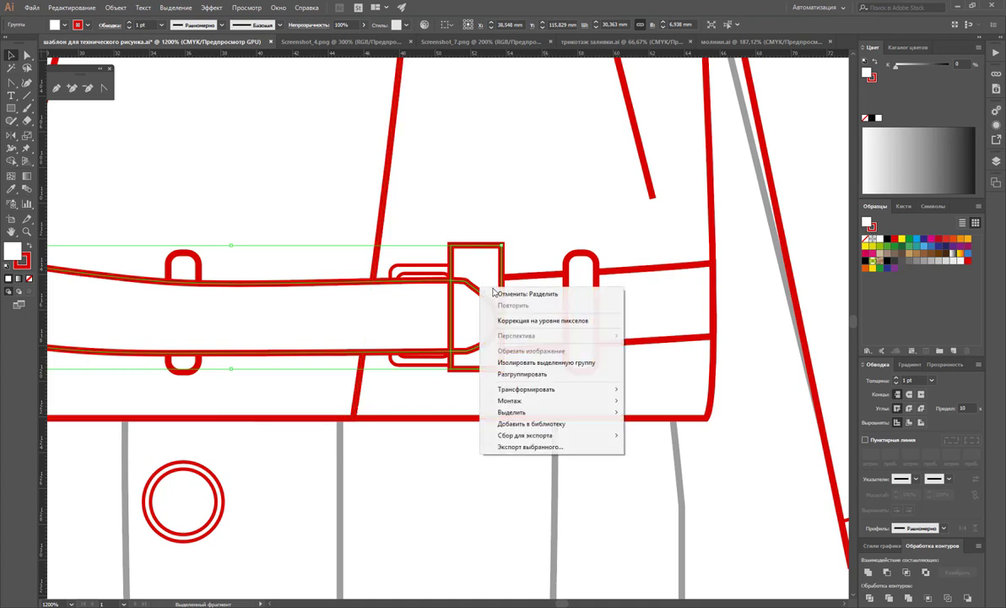
{"action": "left_click", "coordinate": [523, 372]}
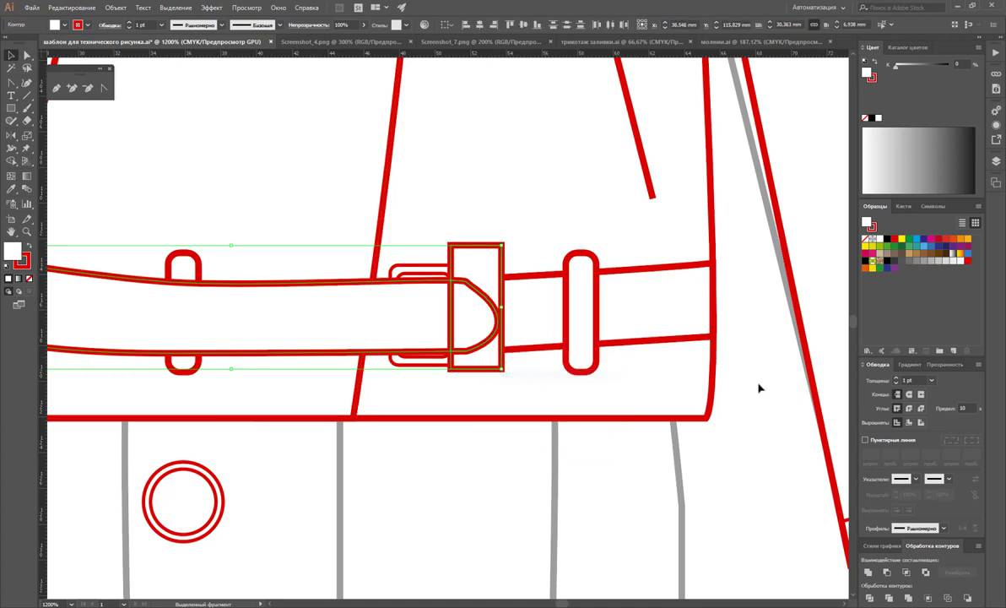
{"action": "left_click", "coordinate": [506, 290]}
{"action": "key", "text": "Delete"}
Change the stacking order of the D-shaped strap tip and buckle frame
{"action": "left_click", "coordinate": [413, 302]}
{"action": "left_click", "coordinate": [523, 325], "text": "shift"}
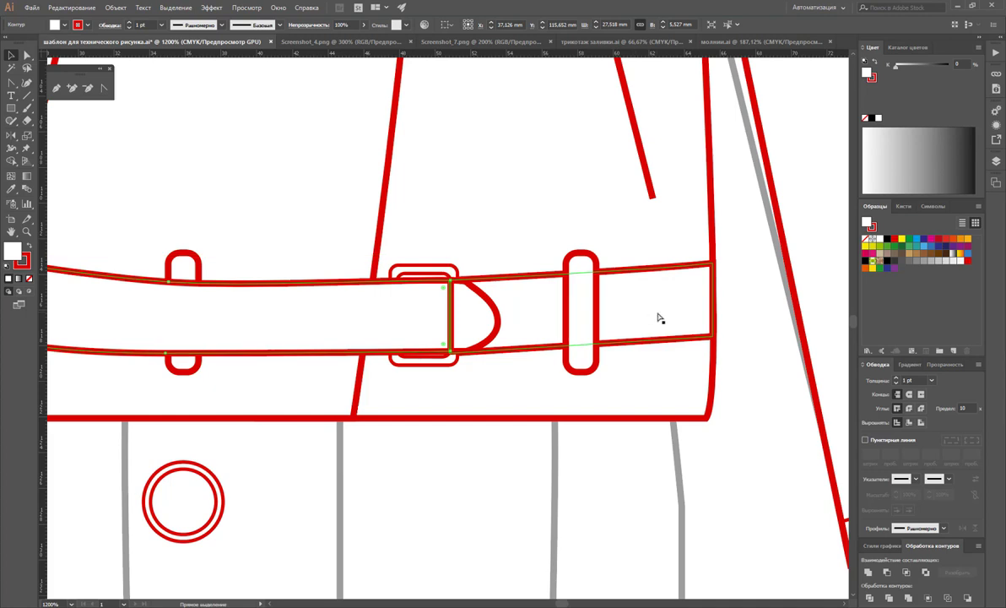
{"action": "key", "text": "v"}
{"action": "left_click", "coordinate": [550, 252]}
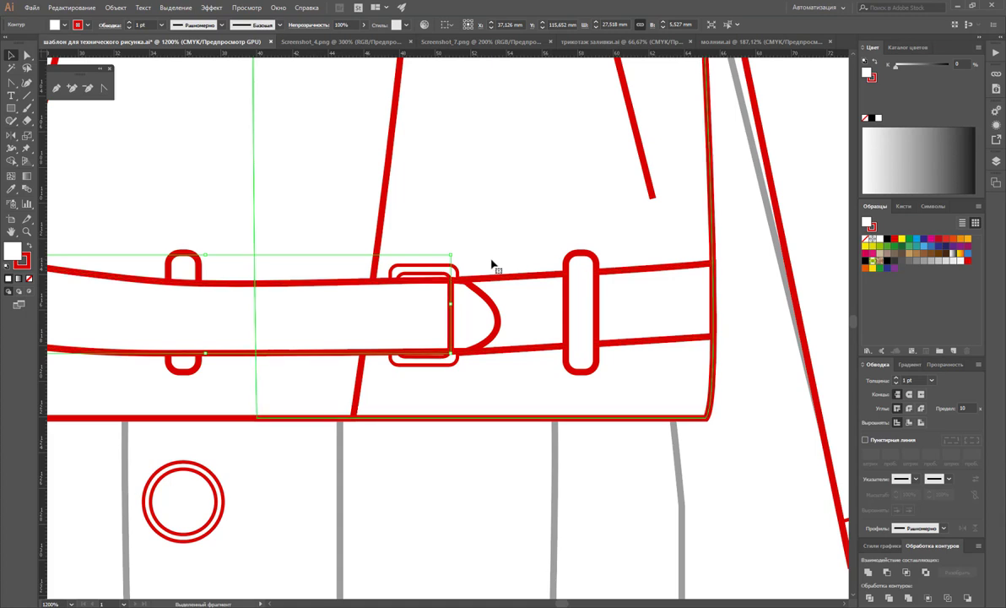
{"action": "left_click", "coordinate": [490, 291]}
{"action": "left_click", "coordinate": [450, 272], "text": "shift"}
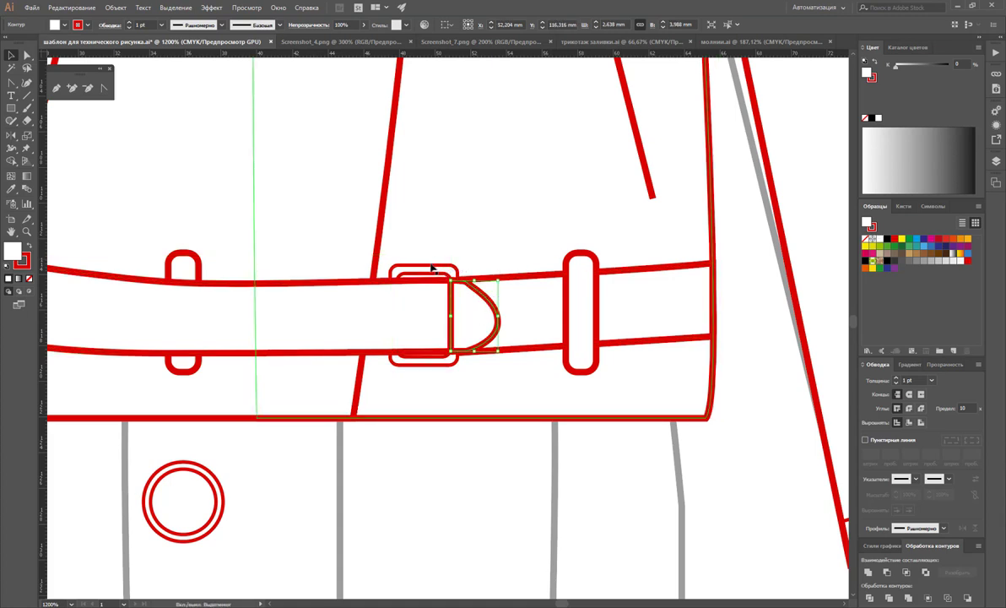
{"action": "right_click", "coordinate": [431, 265]}
{"action": "mouse_move", "coordinate": [499, 367]}
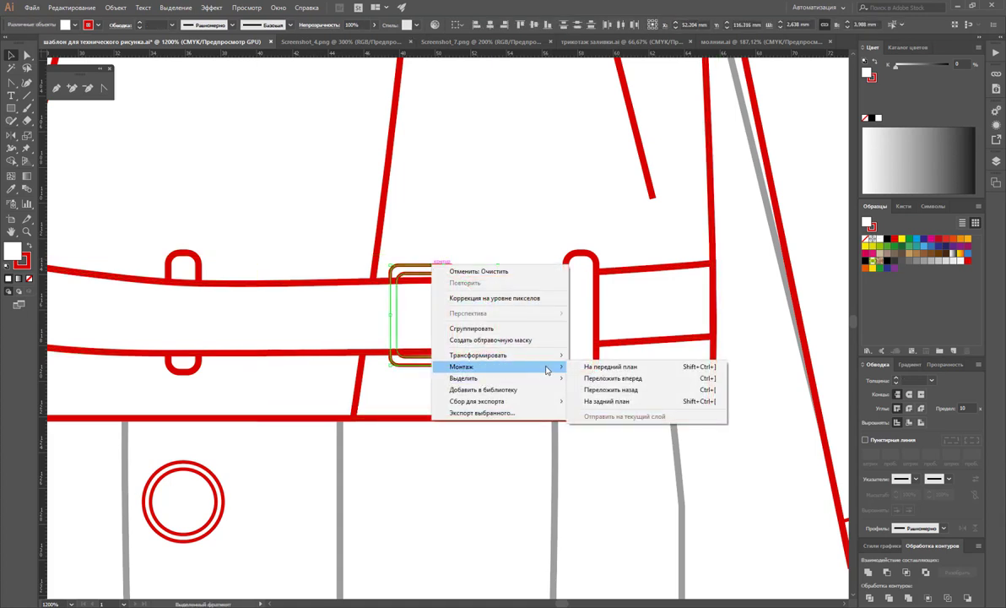
{"action": "left_click", "coordinate": [612, 378]}
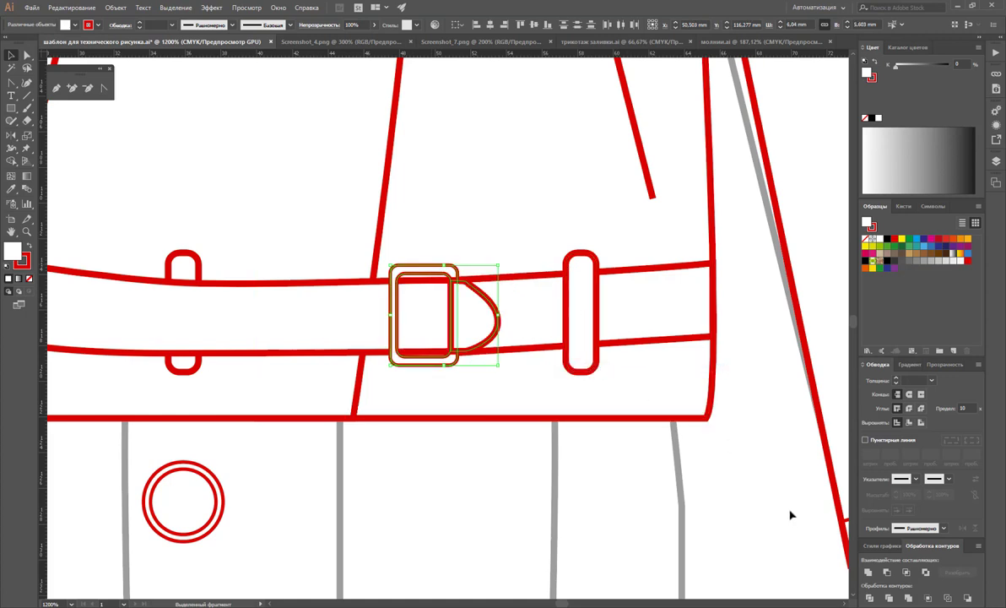
{"action": "left_click", "coordinate": [513, 393]}
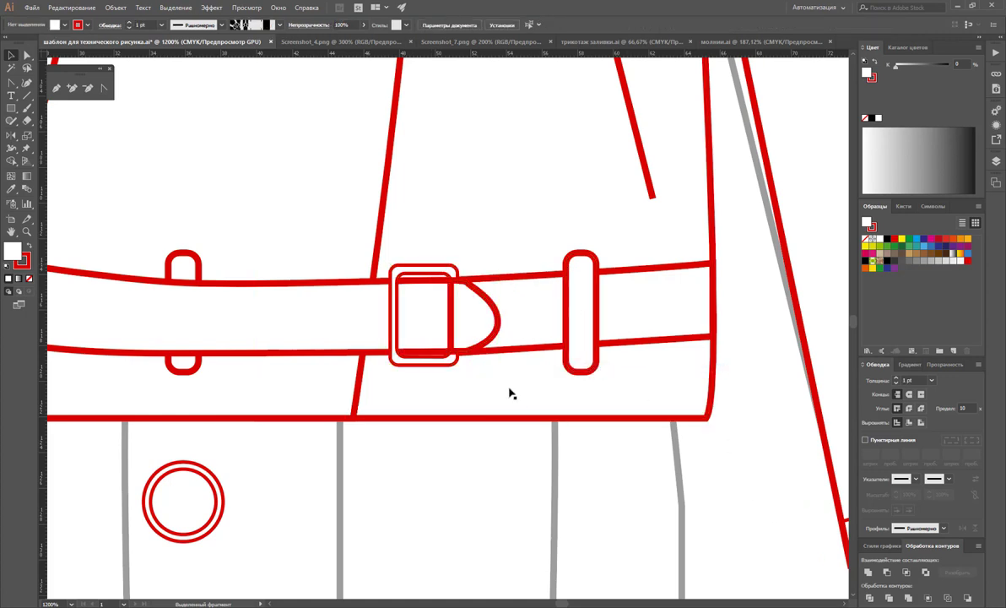
{"action": "left_click", "coordinate": [488, 329]}
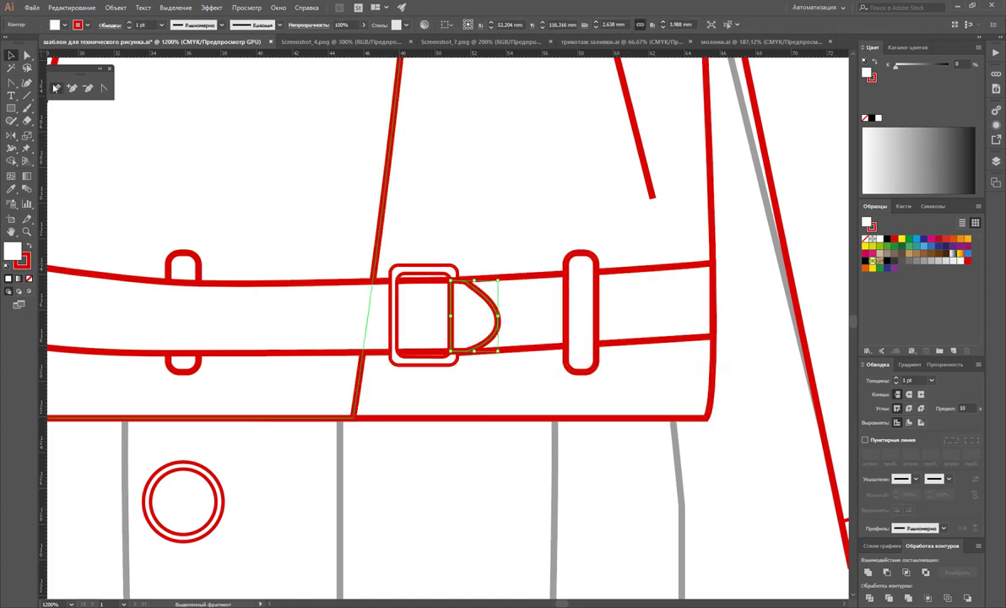
{"action": "left_click", "coordinate": [12, 108]}
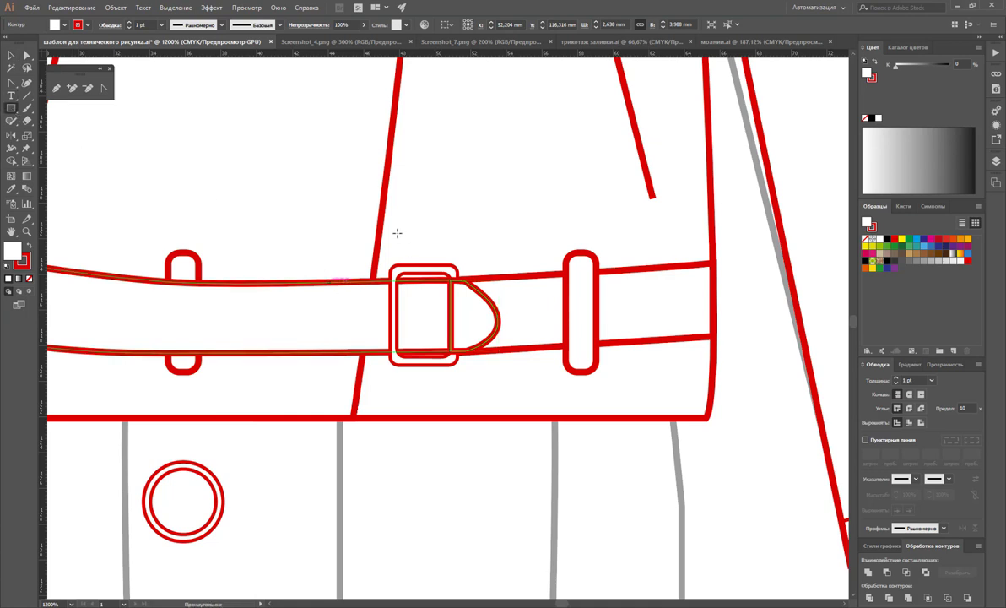
Divide the belt with another rectangle over the buckle, then undo the cut
{"action": "mouse_move", "coordinate": [396, 227]}
{"action": "left_mouse_down"}
{"action": "mouse_move", "coordinate": [429, 344]}
{"action": "mouse_move", "coordinate": [509, 397]}
{"action": "left_mouse_up"}
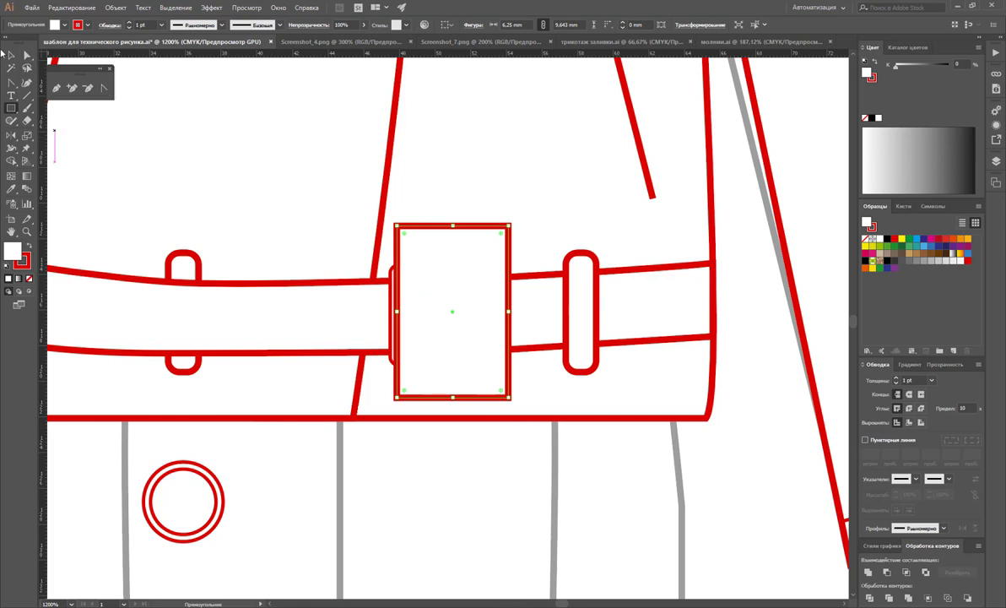
{"action": "key", "text": "v"}
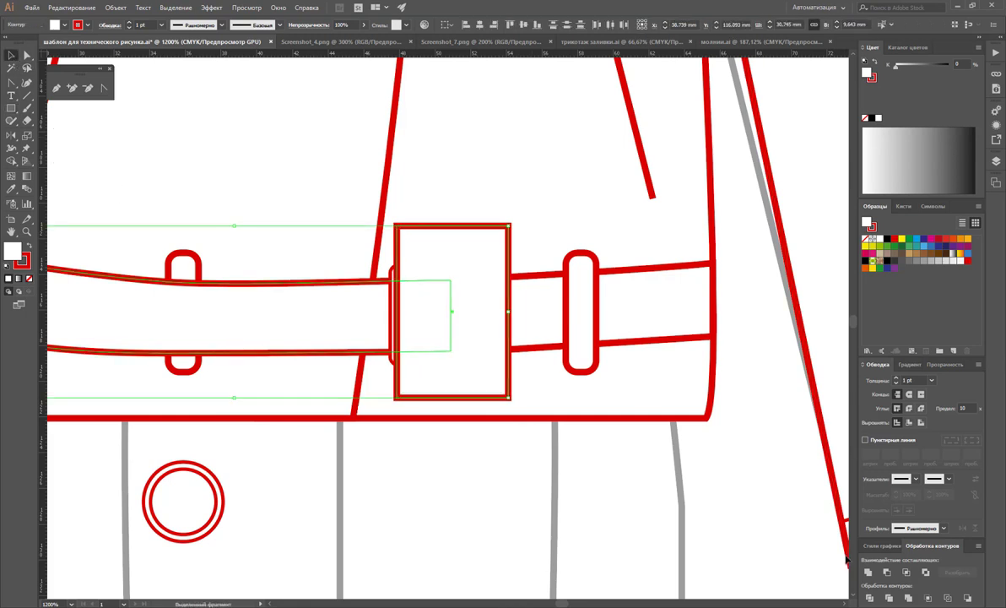
{"action": "left_click", "coordinate": [868, 573]}
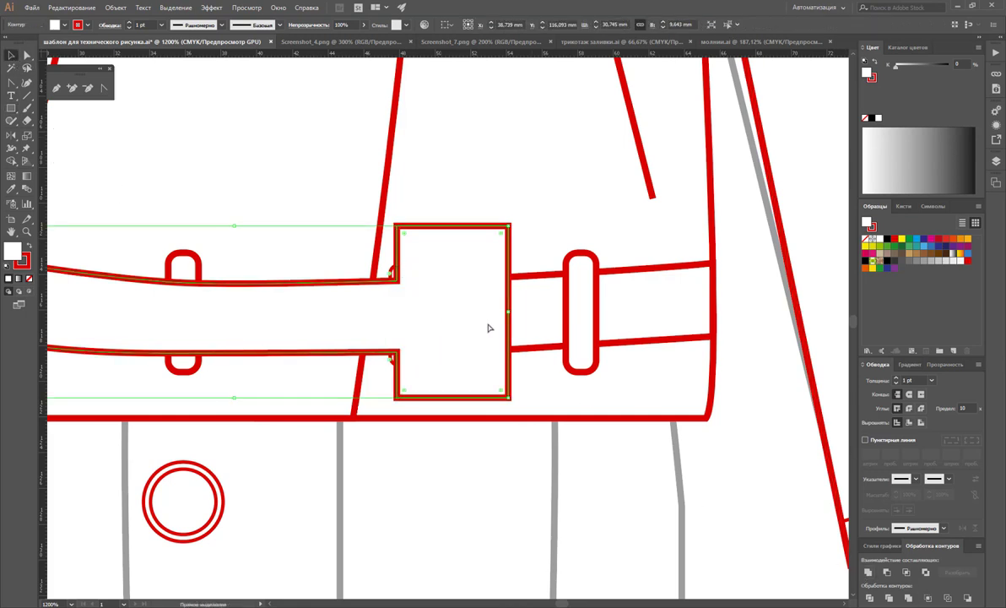
{"action": "right_click", "coordinate": [451, 327]}
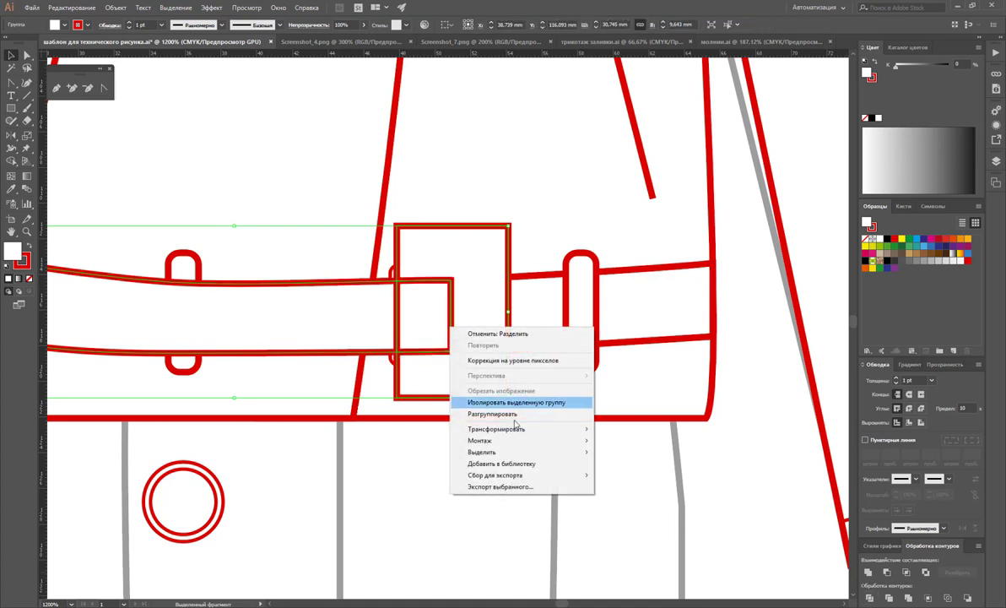
{"action": "left_click", "coordinate": [507, 414]}
{"action": "left_click", "coordinate": [659, 400]}
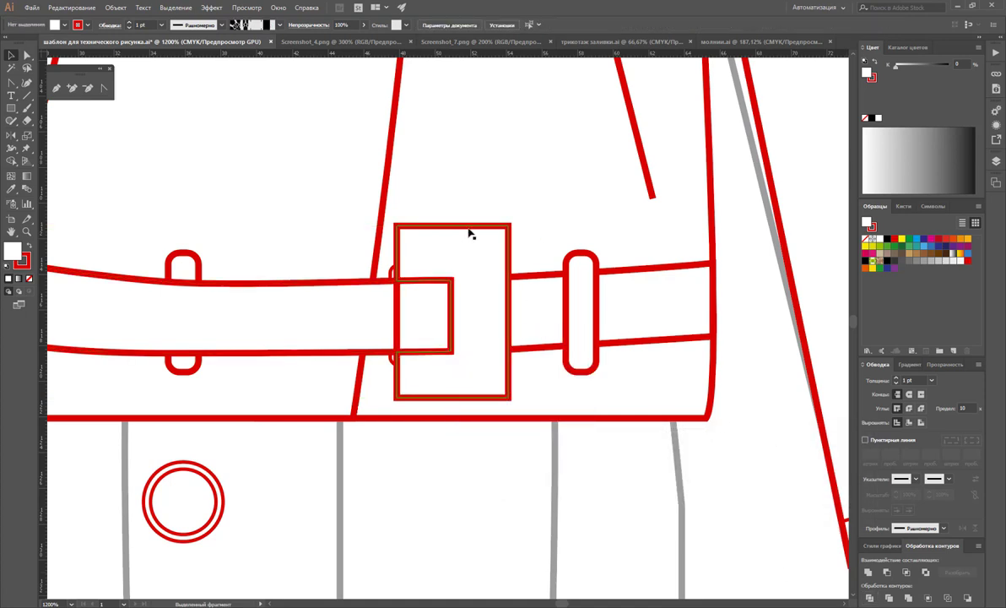
{"action": "key", "text": "ctrl+z"}
{"action": "key", "text": "ctrl+z"}
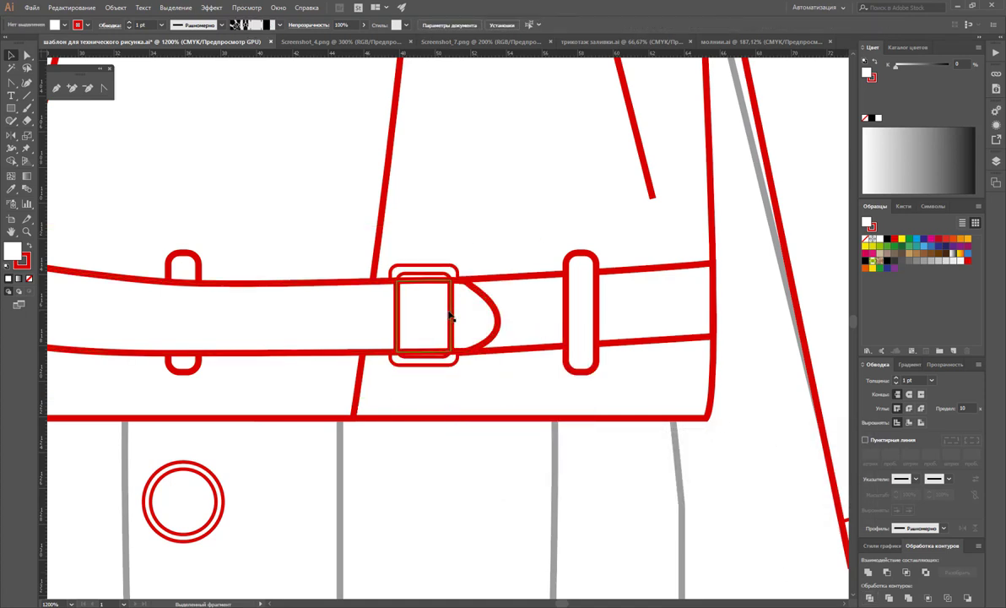
Make a compound path from the buckle's inner frame and the D-shaped strap tip
{"action": "left_click", "coordinate": [450, 315]}
{"action": "left_click", "coordinate": [488, 297], "text": "shift"}
{"action": "right_click", "coordinate": [489, 302]}
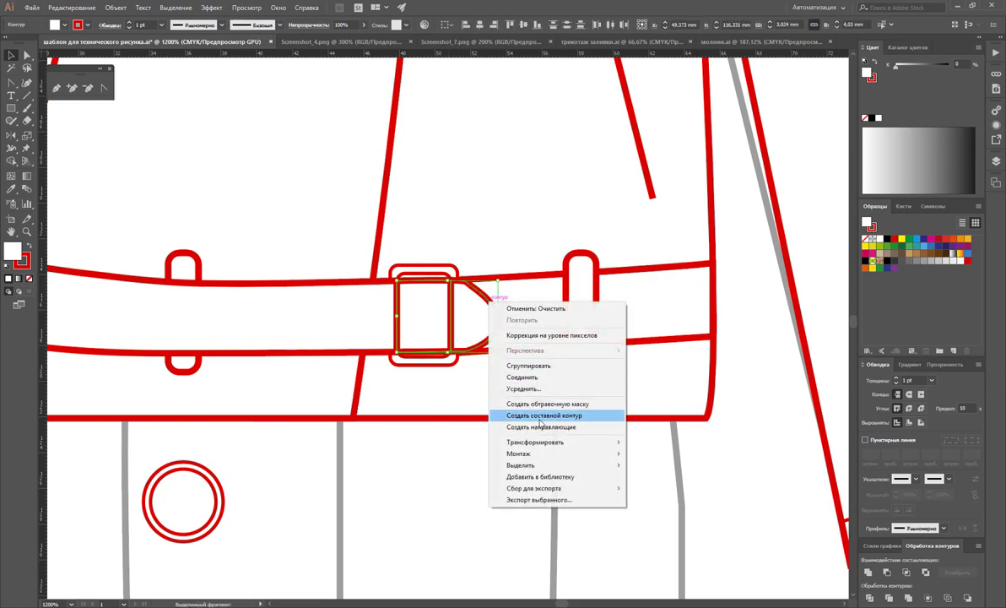
{"action": "left_click", "coordinate": [868, 573]}
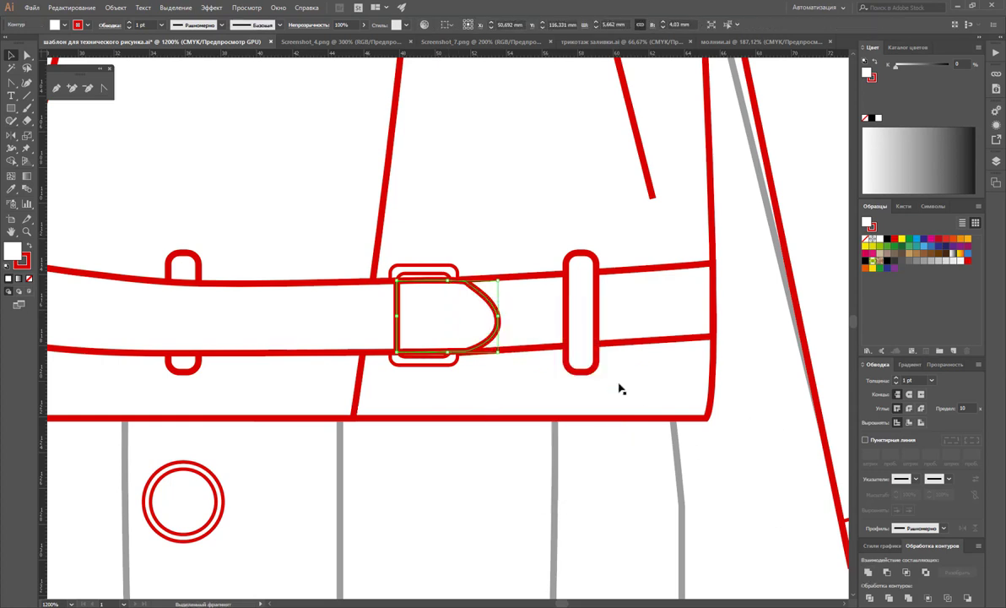
Bring the D-shaped strap tip in front of the outer buckle frame
{"action": "left_click", "coordinate": [432, 269]}
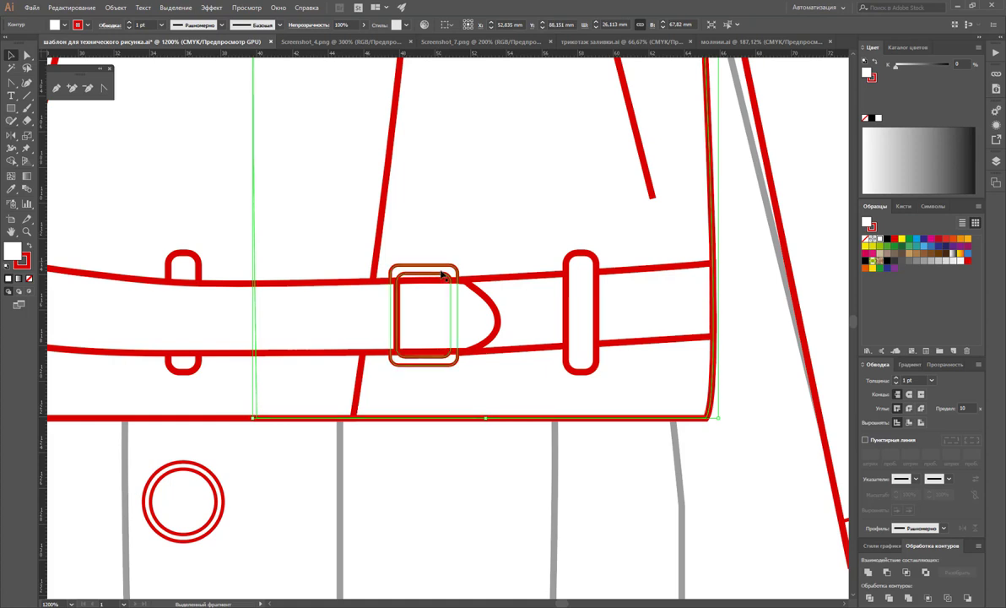
{"action": "left_click", "coordinate": [477, 291], "text": "shift"}
{"action": "right_click", "coordinate": [478, 291]}
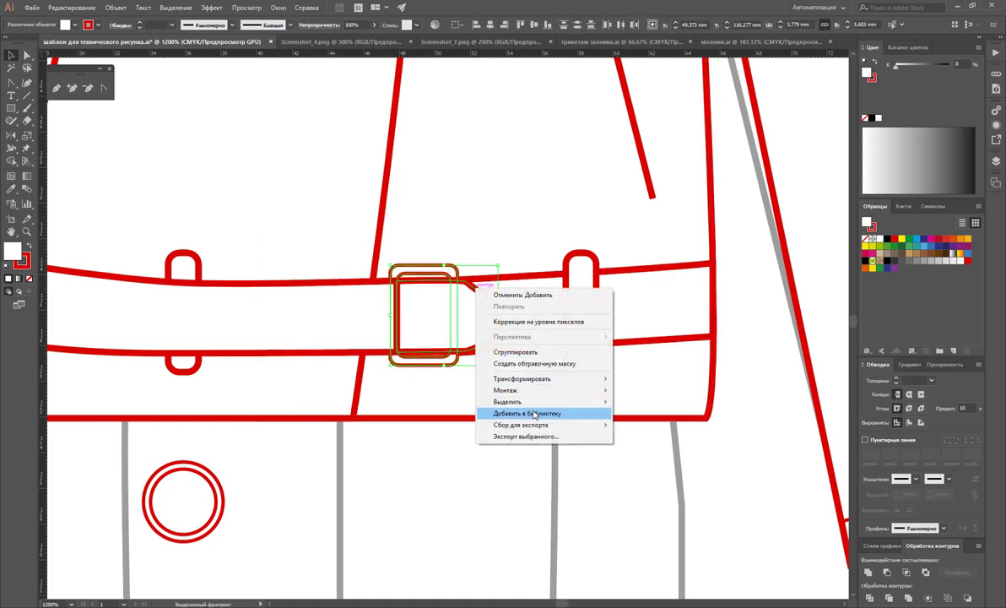
{"action": "mouse_move", "coordinate": [507, 390]}
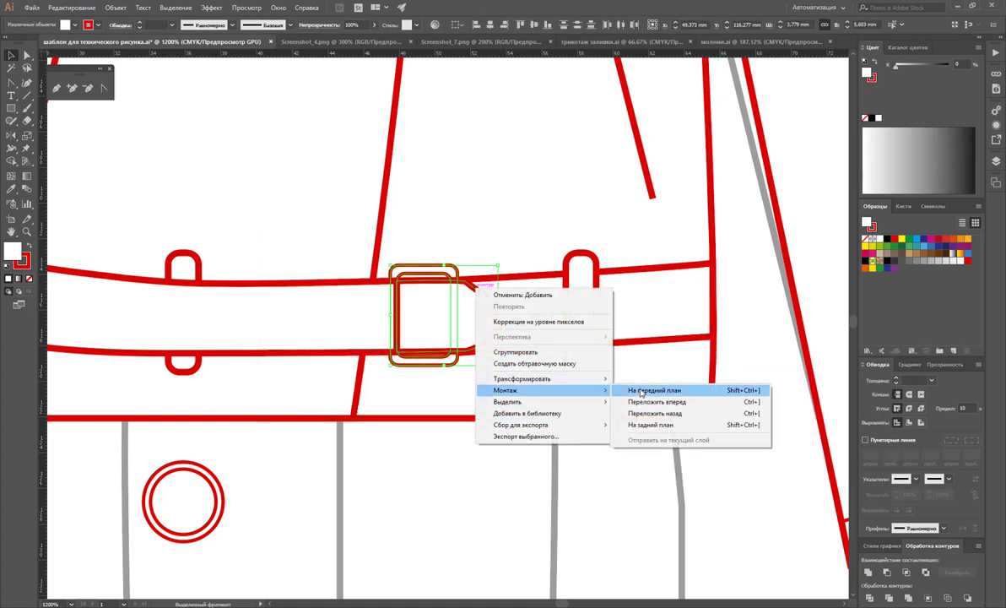
{"action": "left_click", "coordinate": [642, 390]}
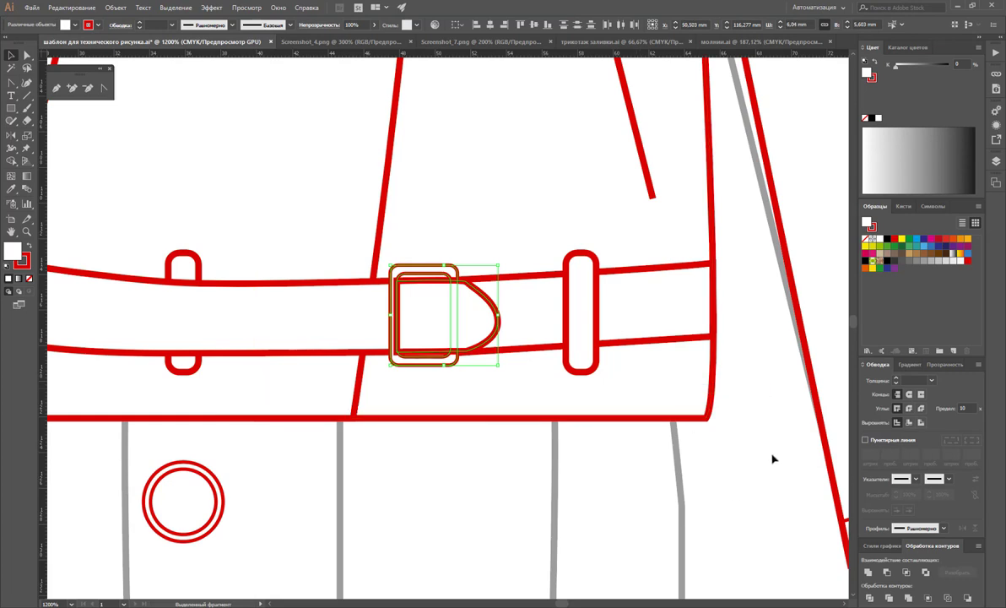
Nudge the buckle frame and widen it to about 4.03 mm
{"action": "left_click", "coordinate": [816, 322]}
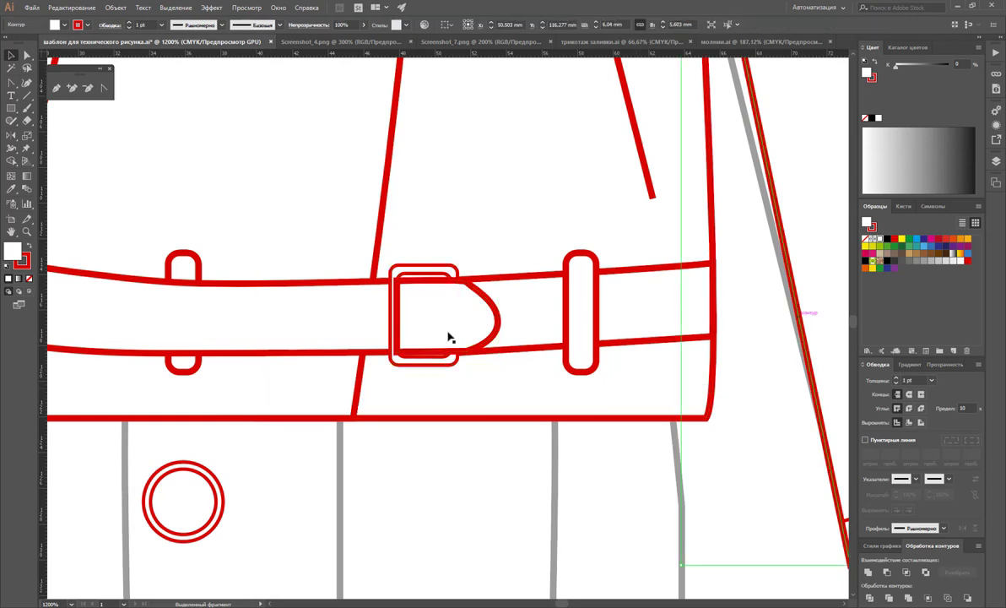
{"action": "left_click", "coordinate": [394, 327]}
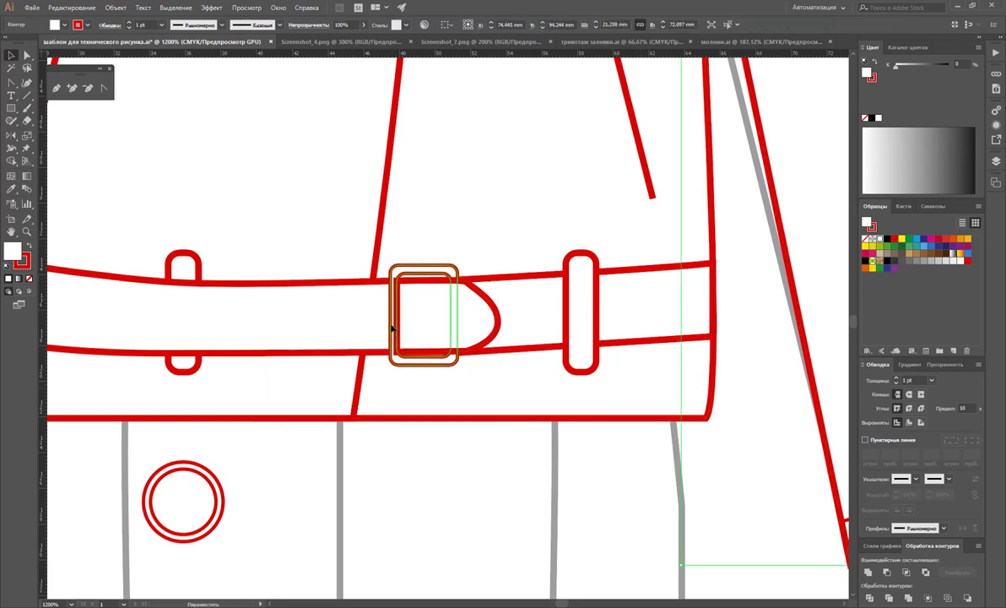
{"action": "key", "text": "Left"}
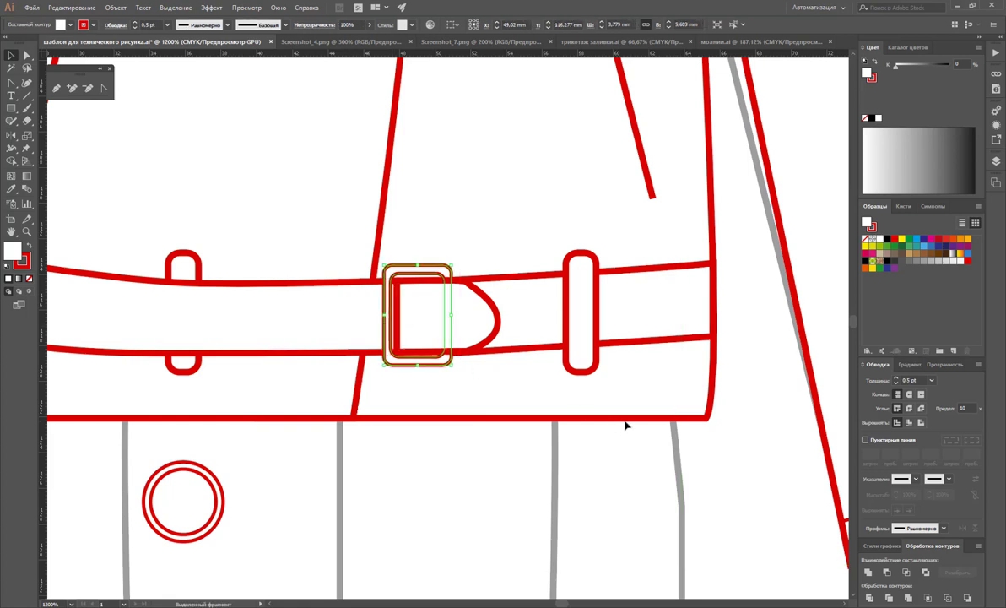
{"action": "key", "text": "Right"}
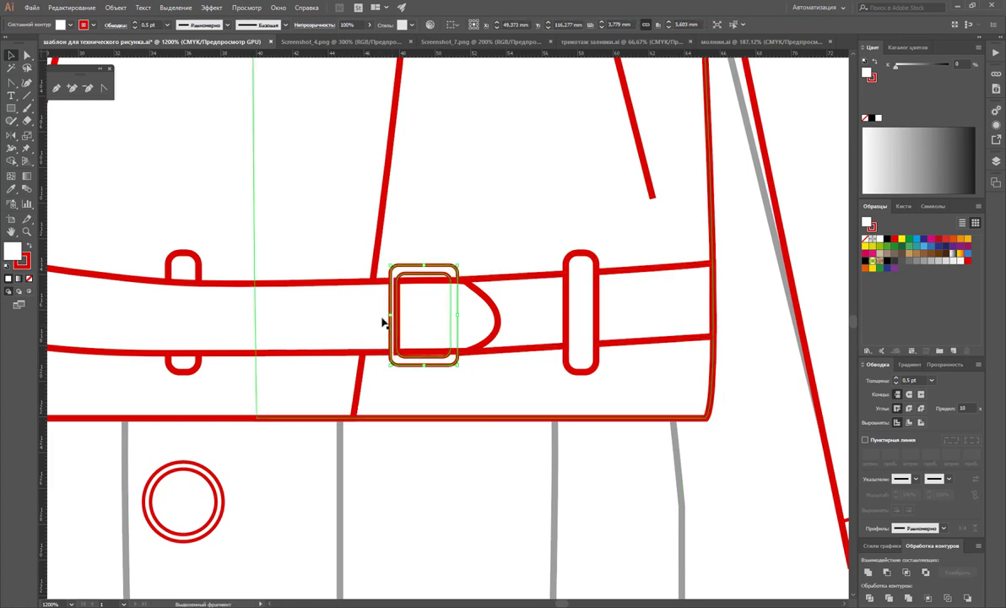
{"action": "left_click_drag", "start_coordinate": [391, 314], "coordinate": [386, 314]}
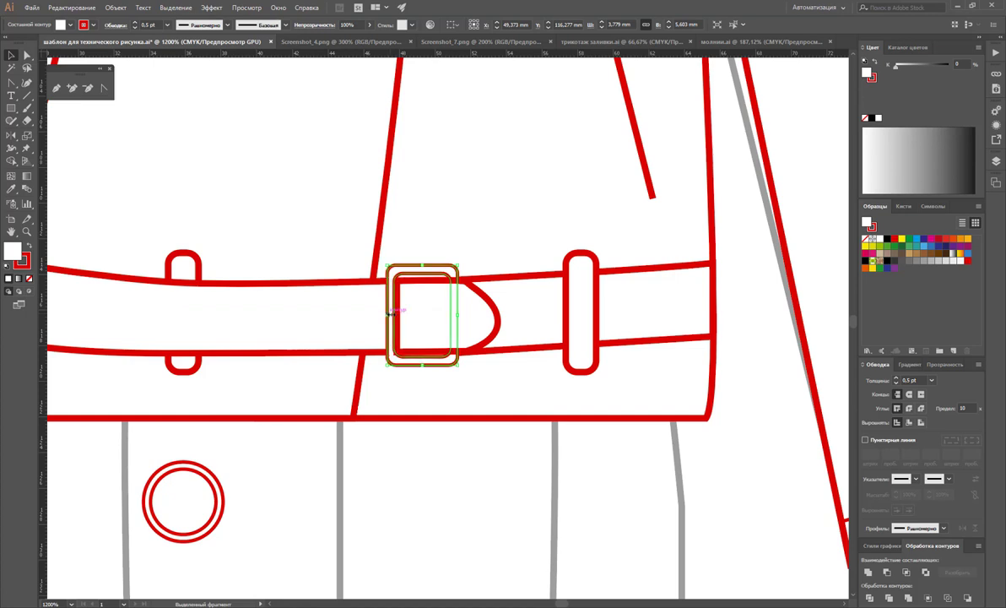
Bring the left belt loop to the front, over the belt strap
{"action": "left_click", "coordinate": [479, 211]}
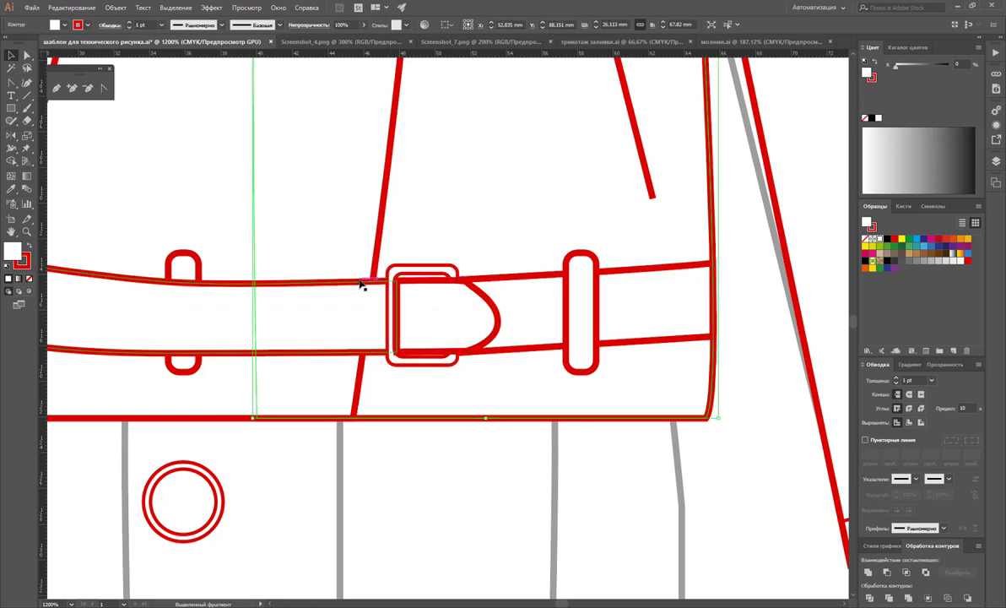
{"action": "left_click", "coordinate": [203, 270]}
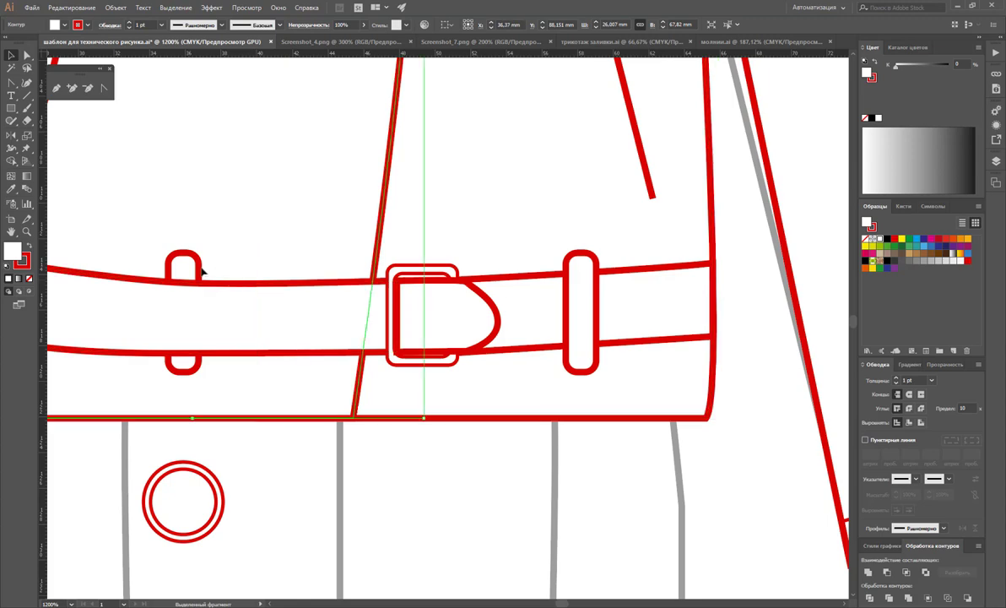
{"action": "left_click", "coordinate": [196, 269]}
{"action": "right_click", "coordinate": [198, 269]}
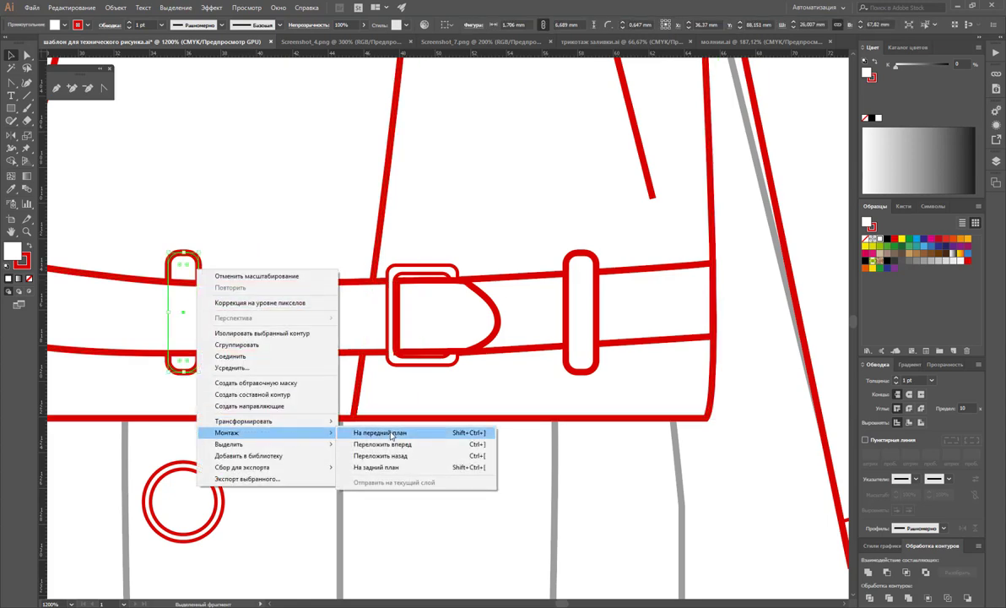
{"action": "left_click", "coordinate": [391, 435]}
{"action": "left_click", "coordinate": [826, 279]}
Zoom out to the whole jacket, then zoom back in on the belt
{"action": "key", "text": "ctrl+minus"}
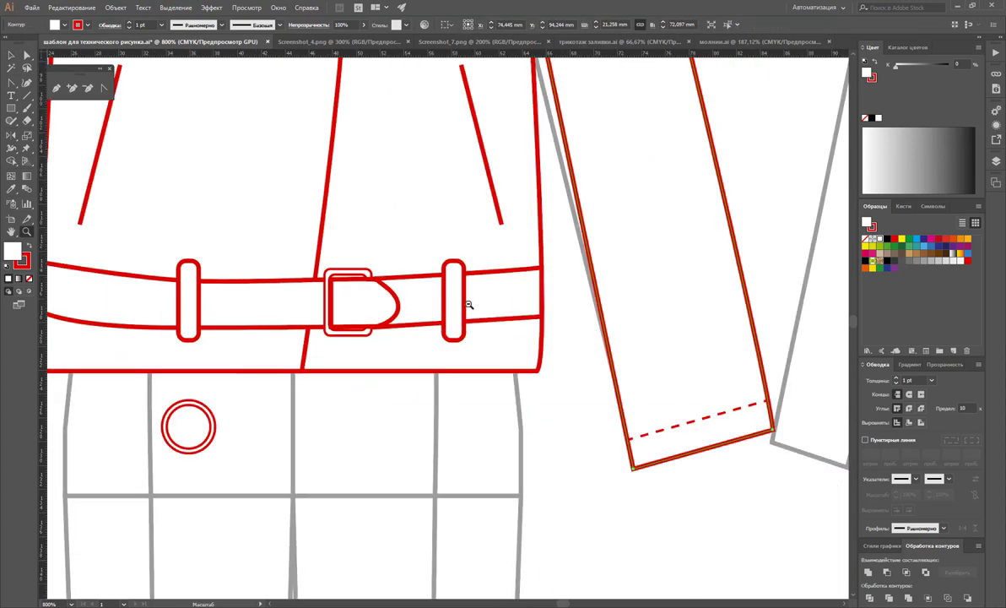
{"action": "key", "text": "ctrl+minus"}
{"action": "key", "text": "ctrl+minus"}
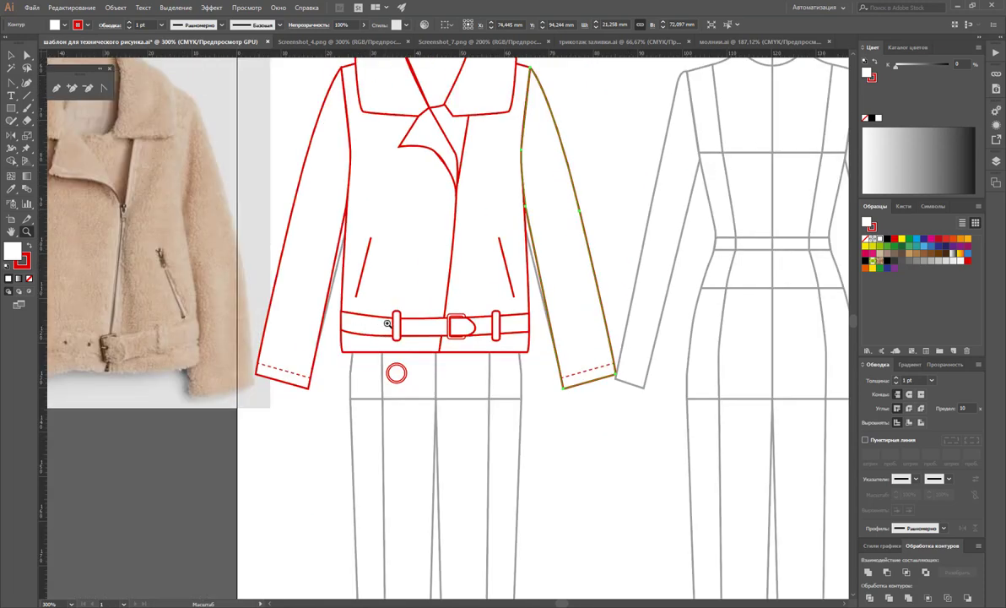
{"action": "scroll", "coordinate": [520, 290], "scroll_direction": "up", "scroll_amount": 2}
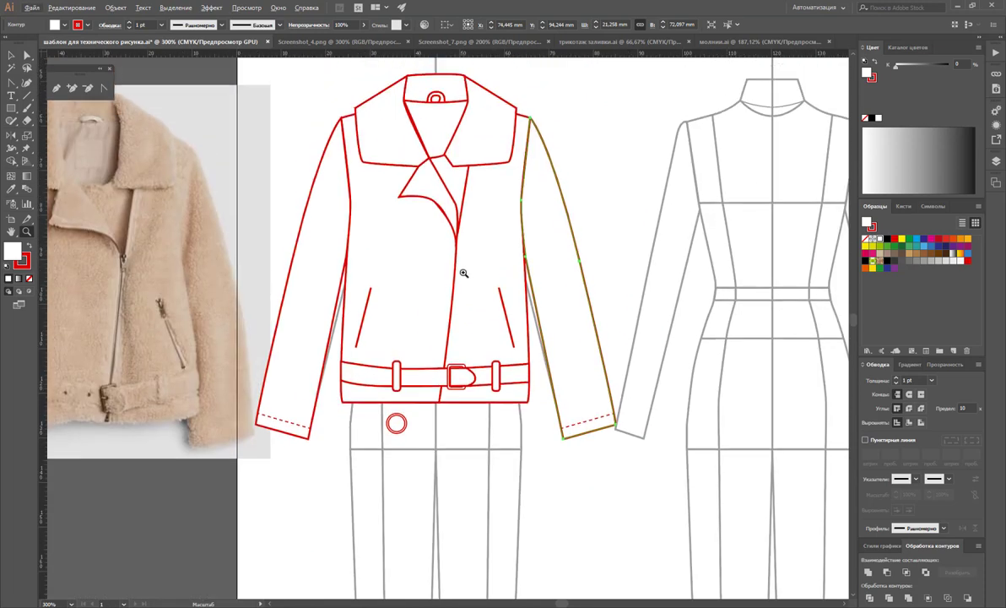
{"action": "scroll", "coordinate": [465, 274], "scroll_direction": "up", "scroll_amount": 1}
{"action": "scroll", "coordinate": [483, 272], "scroll_direction": "up", "scroll_amount": 1}
{"action": "left_click", "coordinate": [428, 389]}
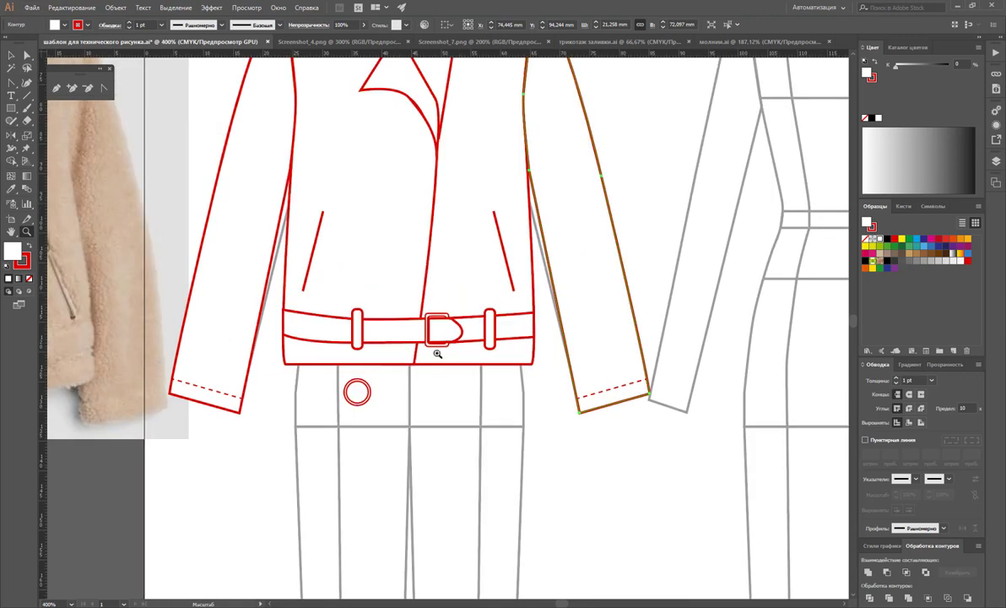
{"action": "left_click", "coordinate": [438, 351]}
{"action": "left_click", "coordinate": [477, 353]}
Shrink the double-ring button to about 1.2 mm and move it onto the belt
{"action": "left_click", "coordinate": [512, 302]}
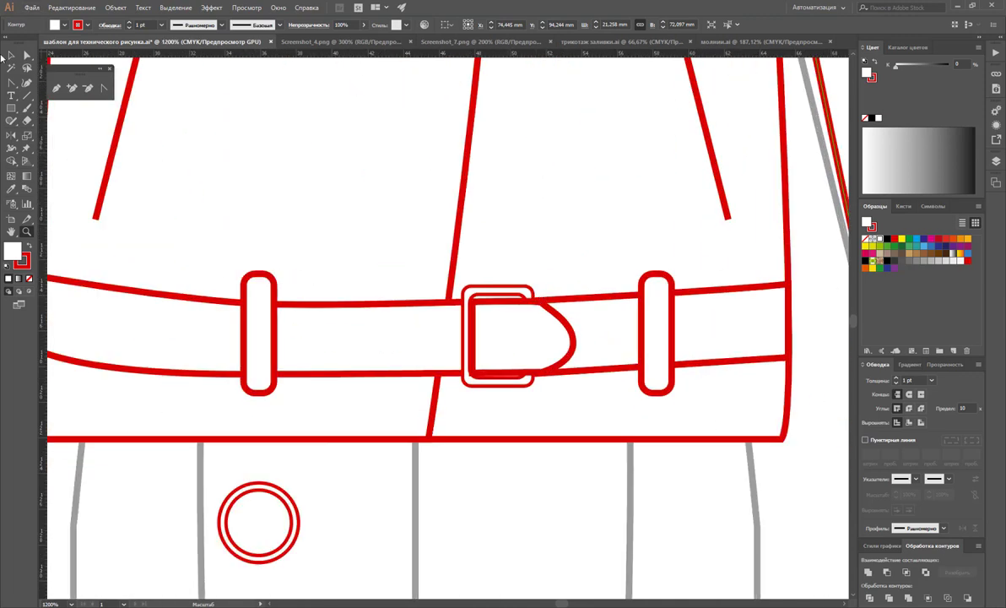
{"action": "key", "text": "v"}
{"action": "left_click", "coordinate": [295, 502]}
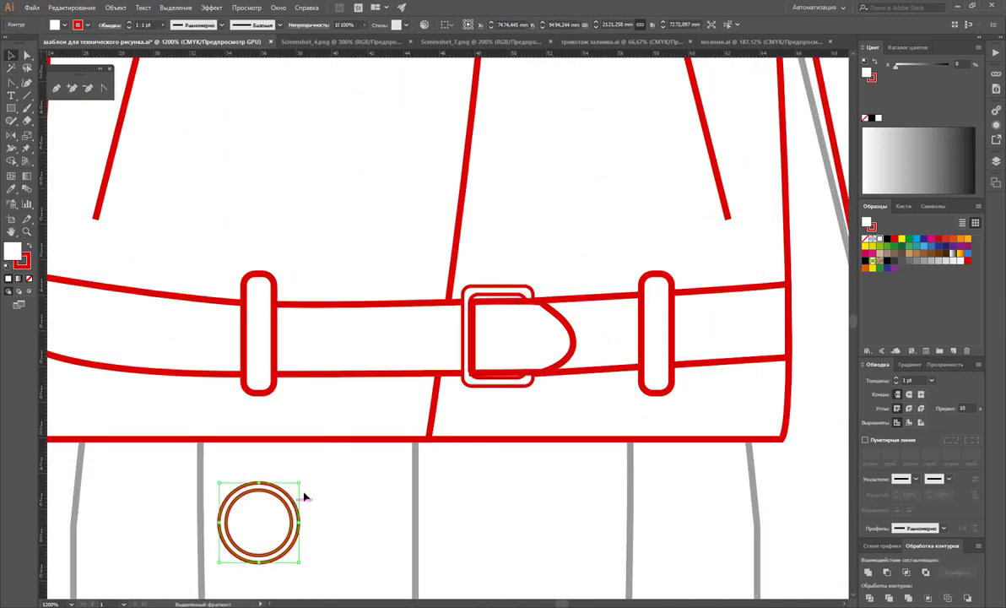
{"action": "mouse_move", "coordinate": [299, 485]}
{"action": "left_mouse_down"}
{"action": "mouse_move", "coordinate": [271, 510]}
{"action": "mouse_move", "coordinate": [504, 335]}
{"action": "left_mouse_up"}
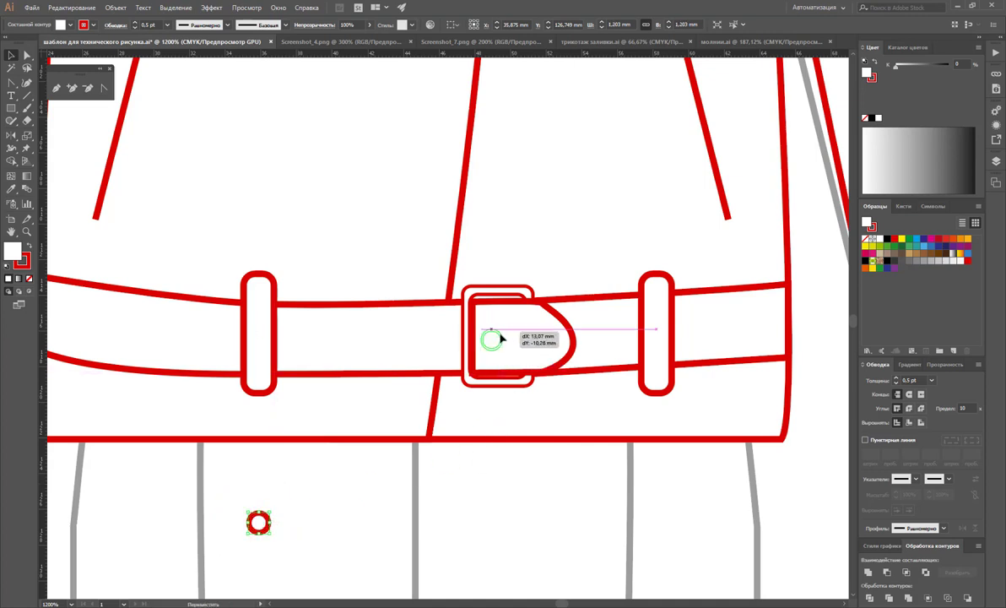
Remove the hole's stroke and give it a radial black-white gradient fill
{"action": "left_click", "coordinate": [29, 278]}
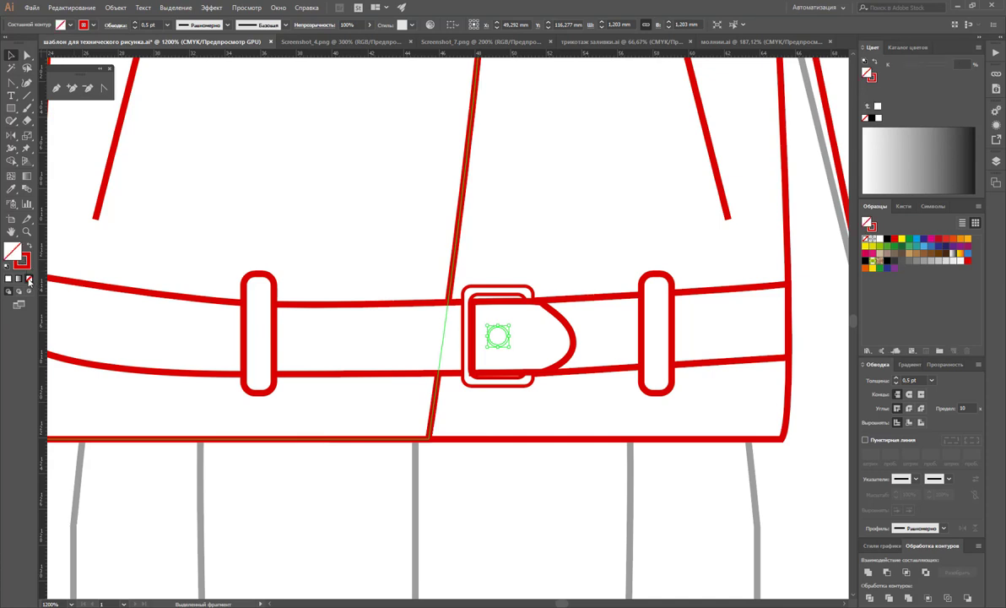
{"action": "left_click", "coordinate": [27, 267]}
{"action": "key", "text": "slash"}
{"action": "left_click", "coordinate": [21, 250]}
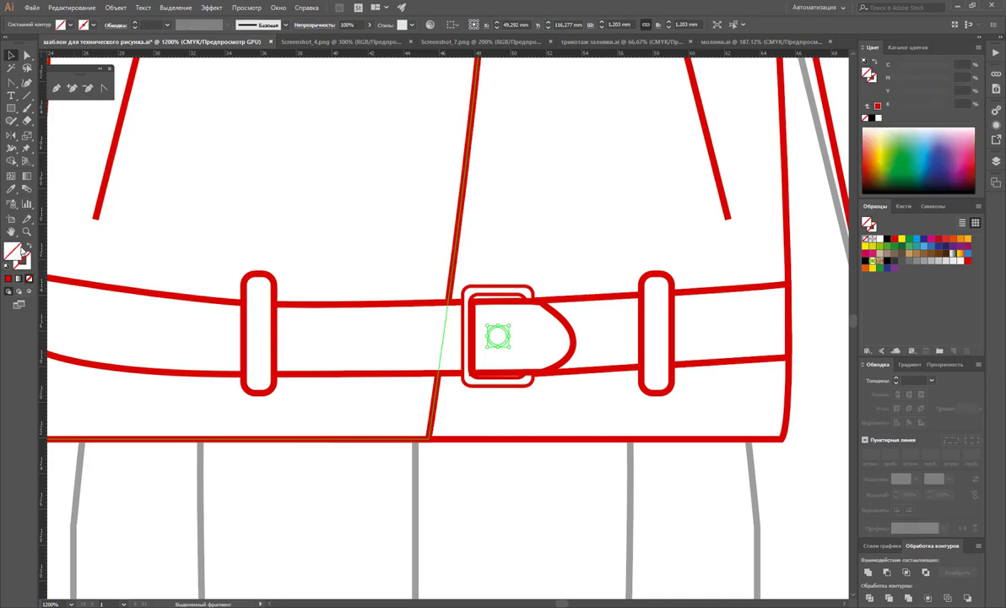
{"action": "left_click", "coordinate": [953, 257]}
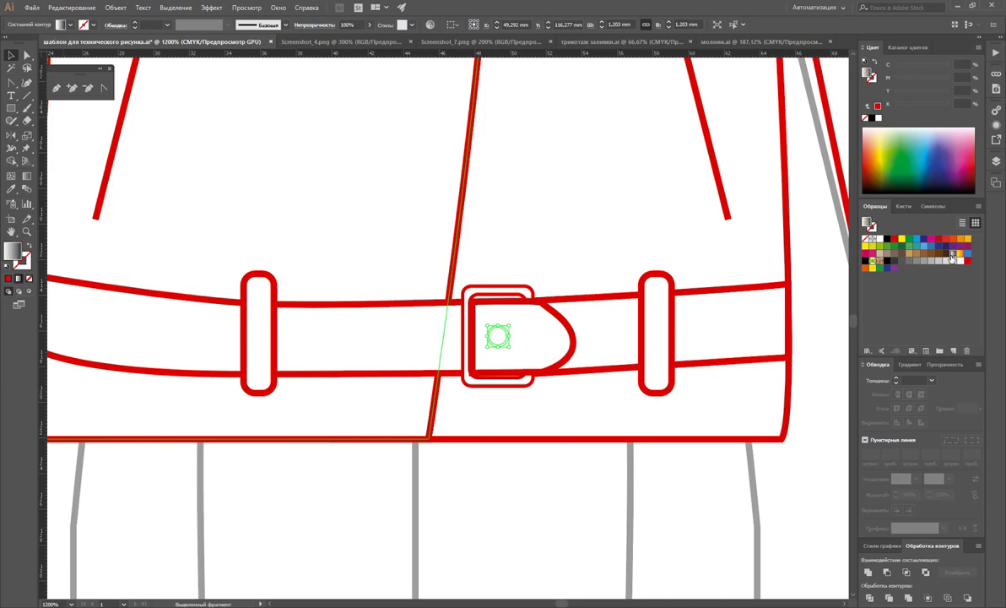
{"action": "left_click", "coordinate": [909, 364]}
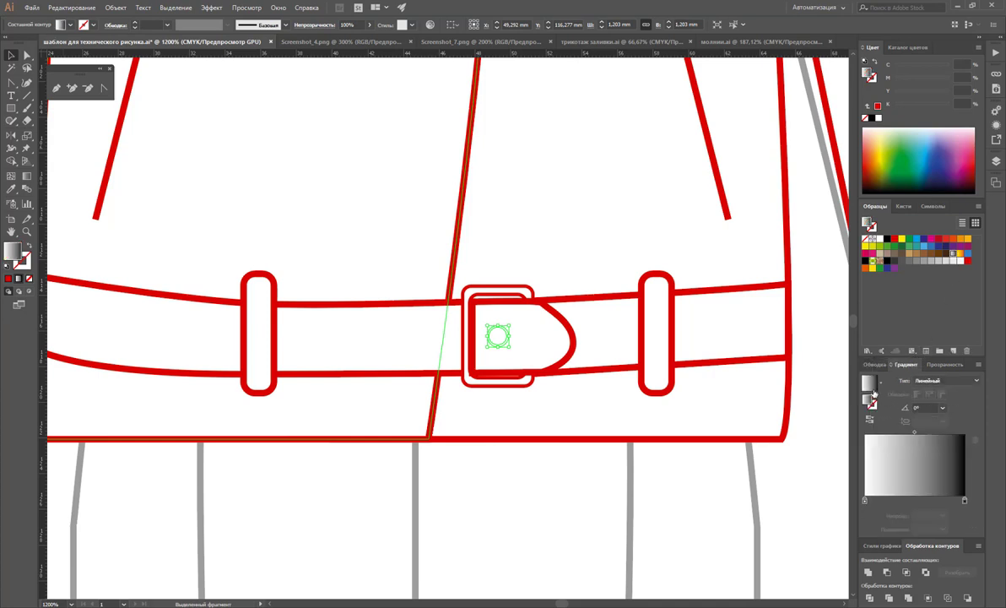
{"action": "left_click", "coordinate": [882, 387]}
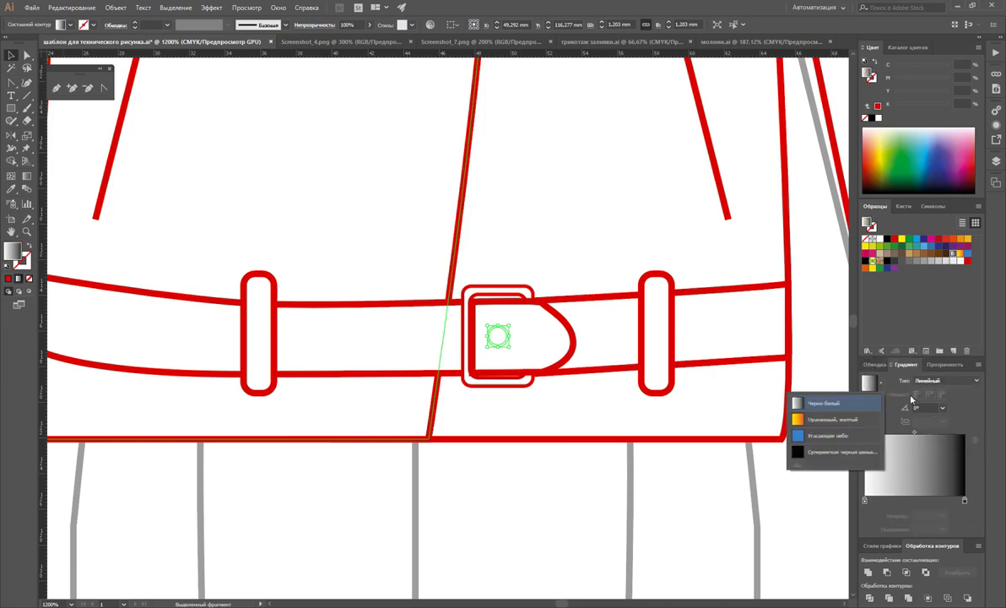
{"action": "left_click", "coordinate": [958, 386]}
{"action": "left_click", "coordinate": [941, 403]}
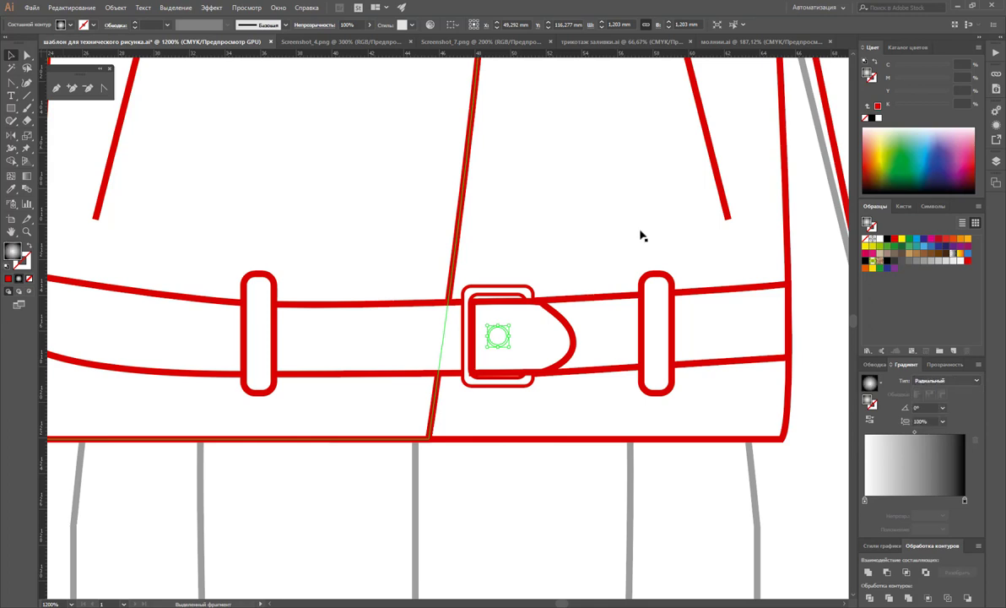
{"action": "left_click", "coordinate": [631, 198]}
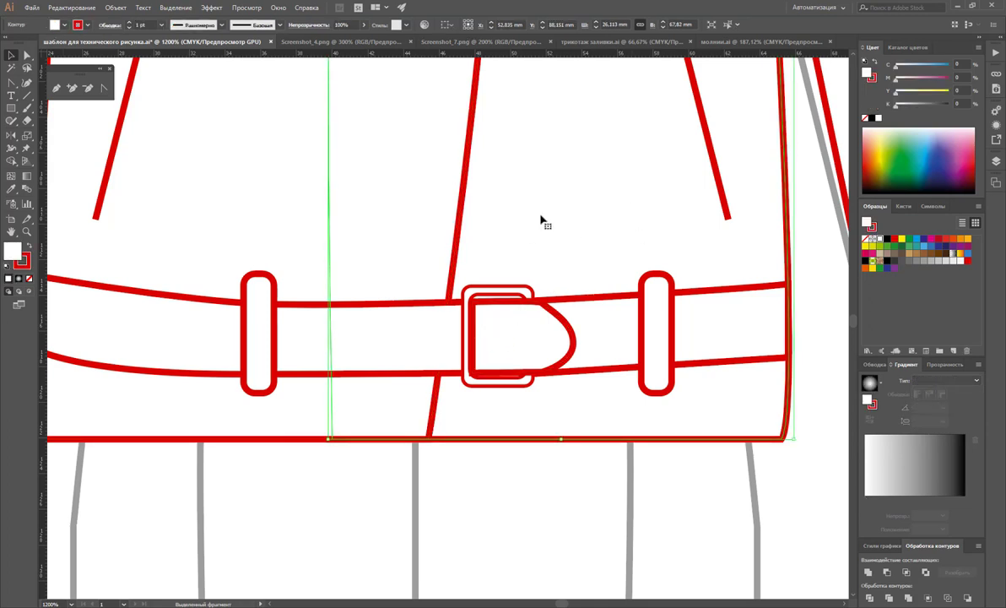
Bring the belt hole to the front, over the strap
{"action": "left_click", "coordinate": [521, 316]}
{"action": "right_click", "coordinate": [510, 337]}
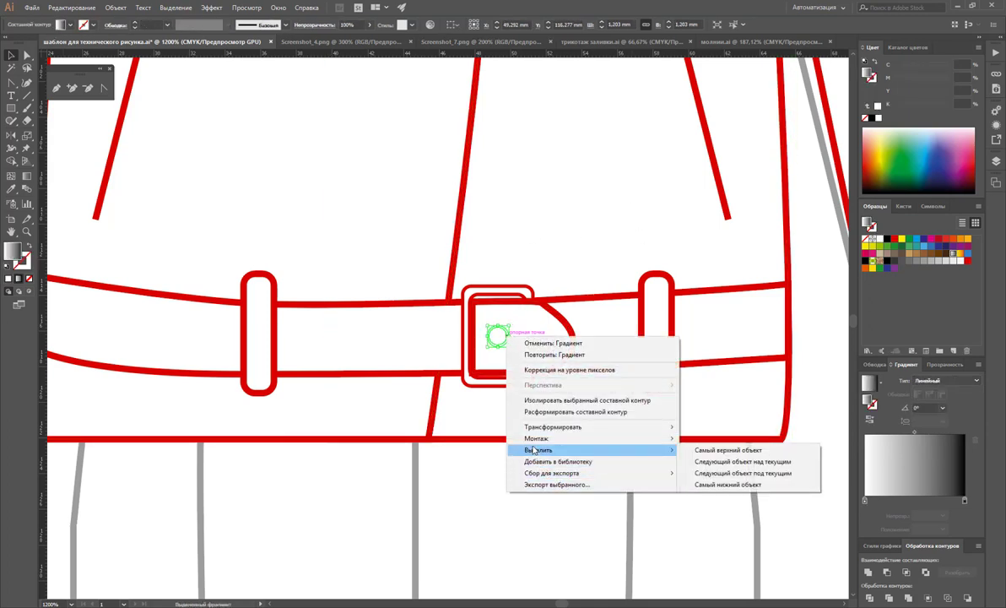
{"action": "mouse_move", "coordinate": [537, 438]}
{"action": "left_click", "coordinate": [735, 438]}
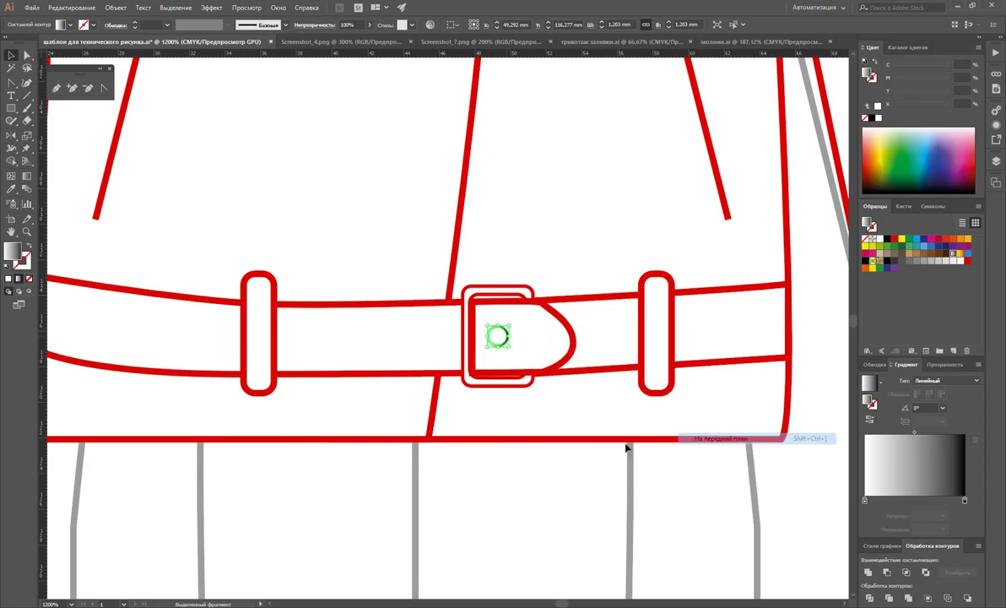
{"action": "left_click", "coordinate": [579, 433]}
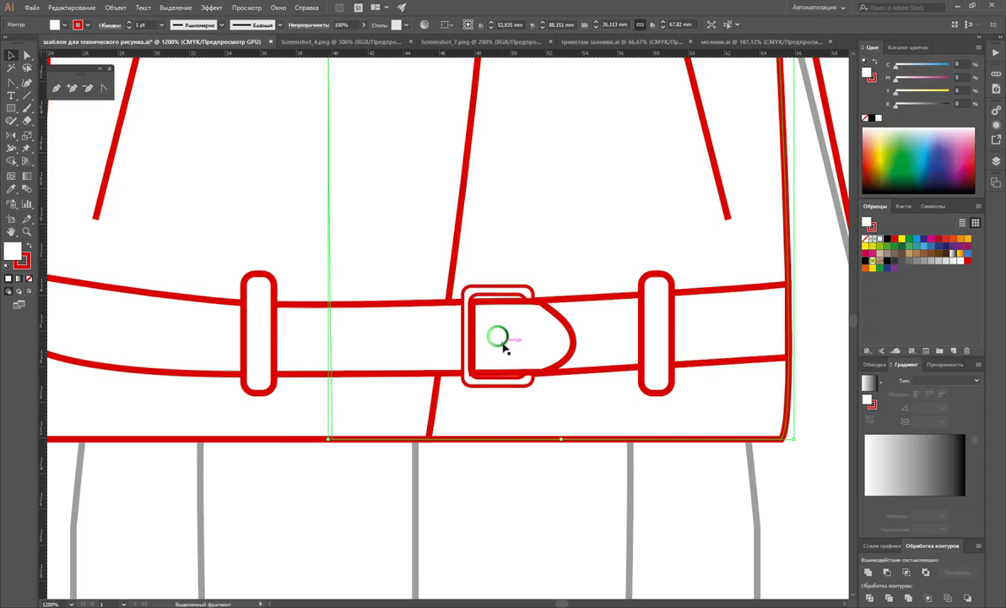
Alt-drag copies of the hole leftward along the belt, then zoom out
{"action": "left_click_drag", "start_coordinate": [501, 341], "coordinate": [321, 349]}
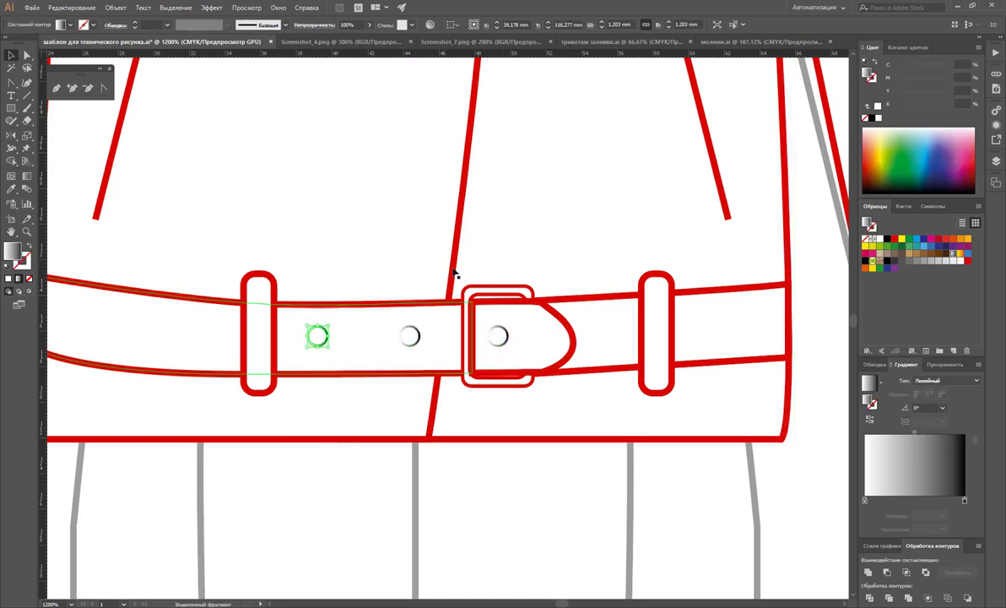
{"action": "left_click_drag", "start_coordinate": [454, 272], "coordinate": [367, 368]}
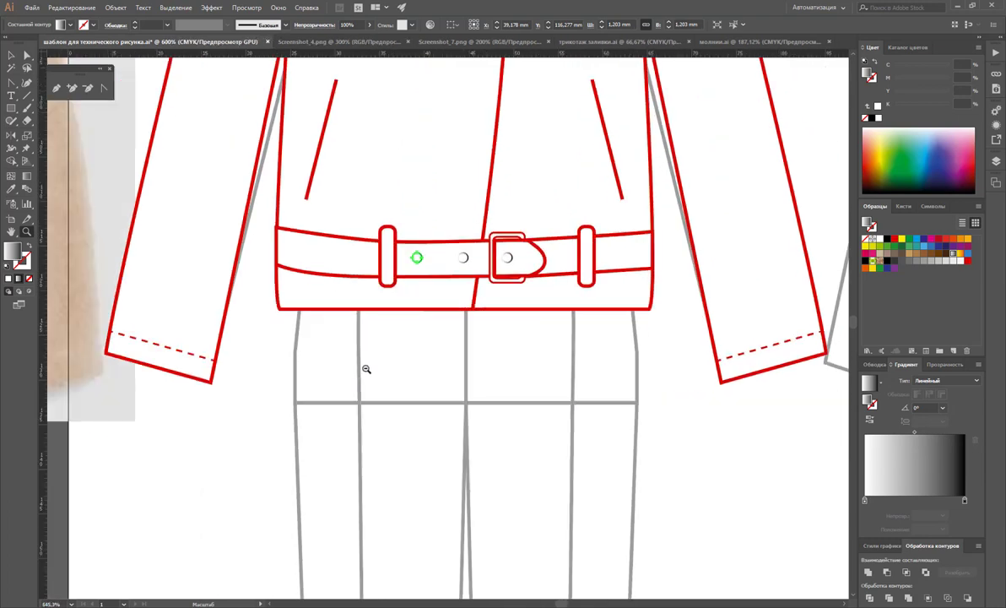
{"action": "left_click", "coordinate": [367, 369], "text": "alt"}
{"action": "scroll", "coordinate": [473, 314], "scroll_direction": "up", "scroll_amount": 1}
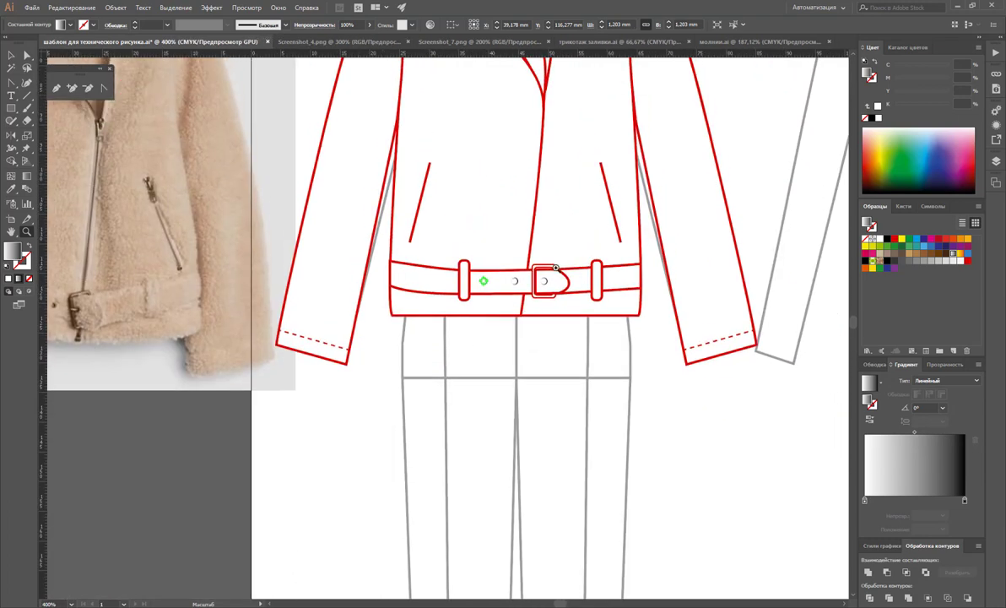
Select the three belt holes and give them a 0.25 pt black stroke
{"action": "left_click", "coordinate": [556, 267]}
{"action": "left_click", "coordinate": [432, 411]}
{"action": "left_click", "coordinate": [415, 326]}
{"action": "left_click", "coordinate": [441, 285]}
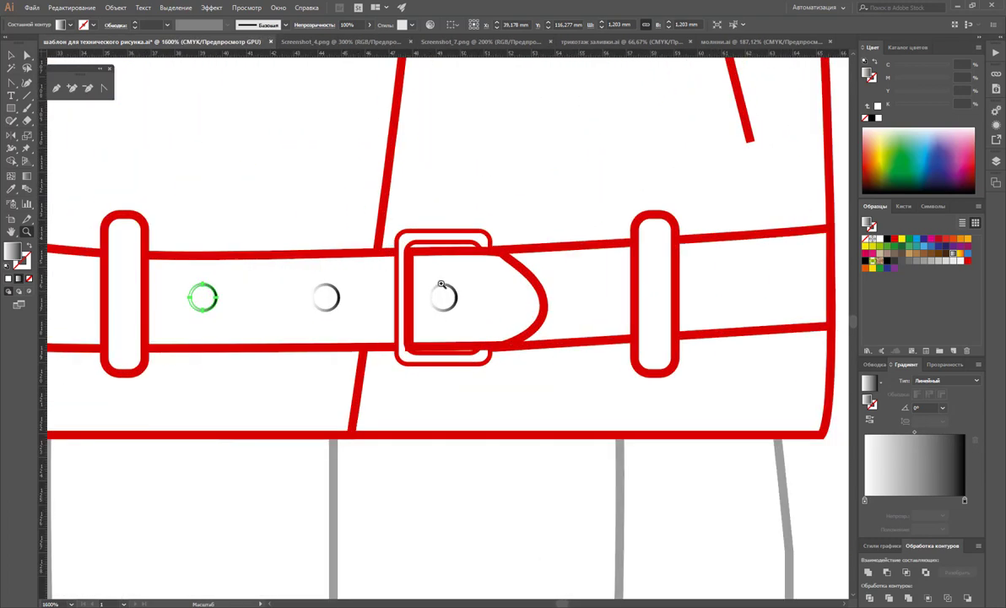
{"action": "key", "text": "v"}
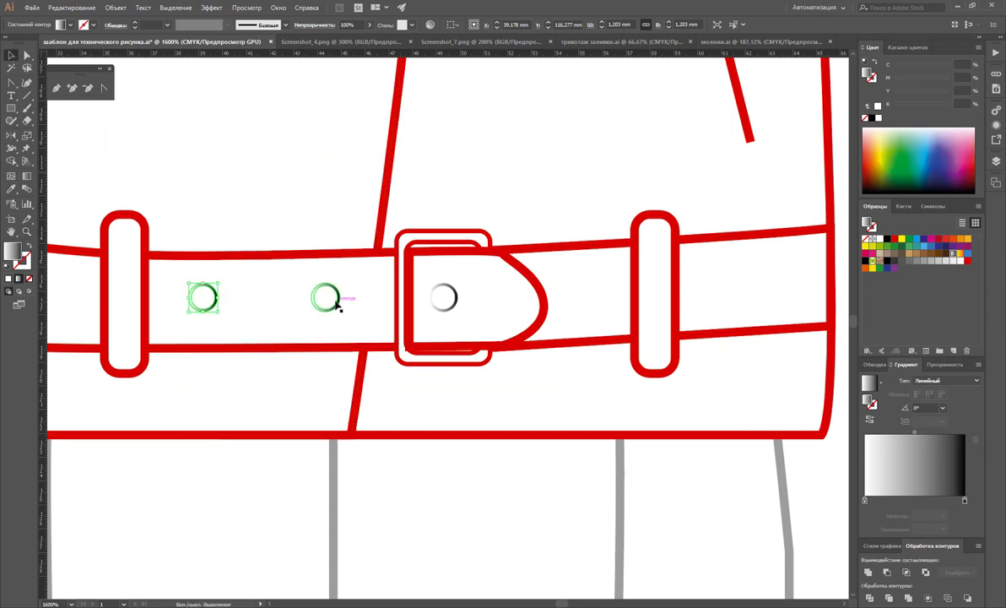
{"action": "left_click", "coordinate": [337, 297], "text": "shift"}
{"action": "left_click", "coordinate": [456, 297], "text": "shift"}
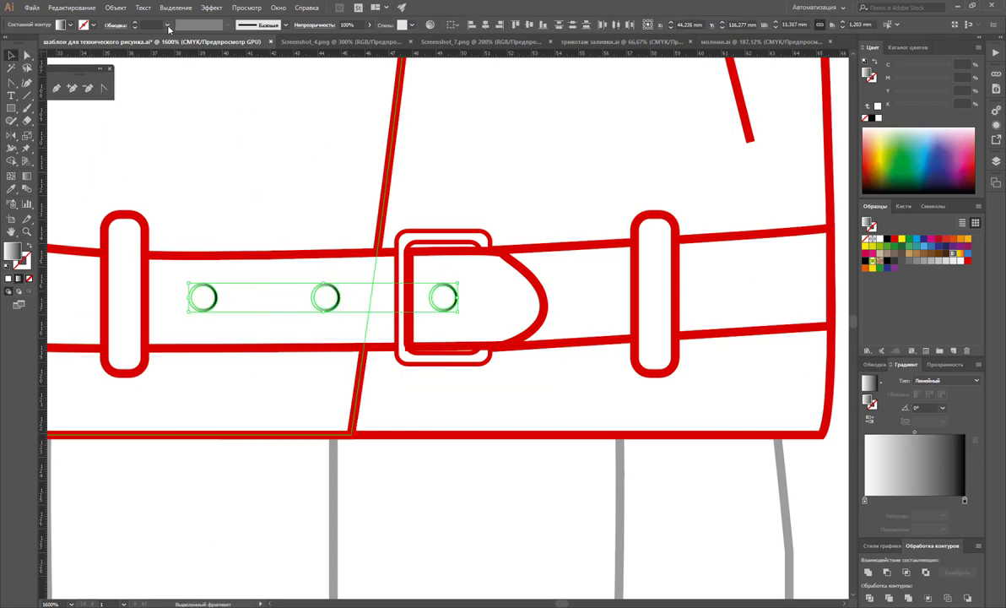
{"action": "left_click", "coordinate": [167, 24]}
{"action": "left_click", "coordinate": [169, 36]}
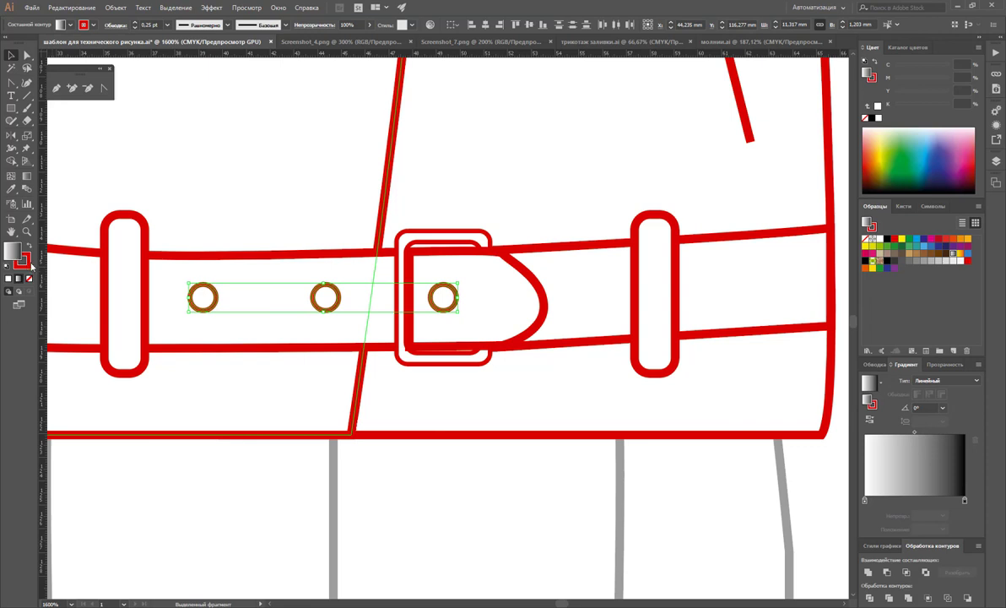
{"action": "left_click", "coordinate": [28, 262]}
{"action": "left_click", "coordinate": [883, 239]}
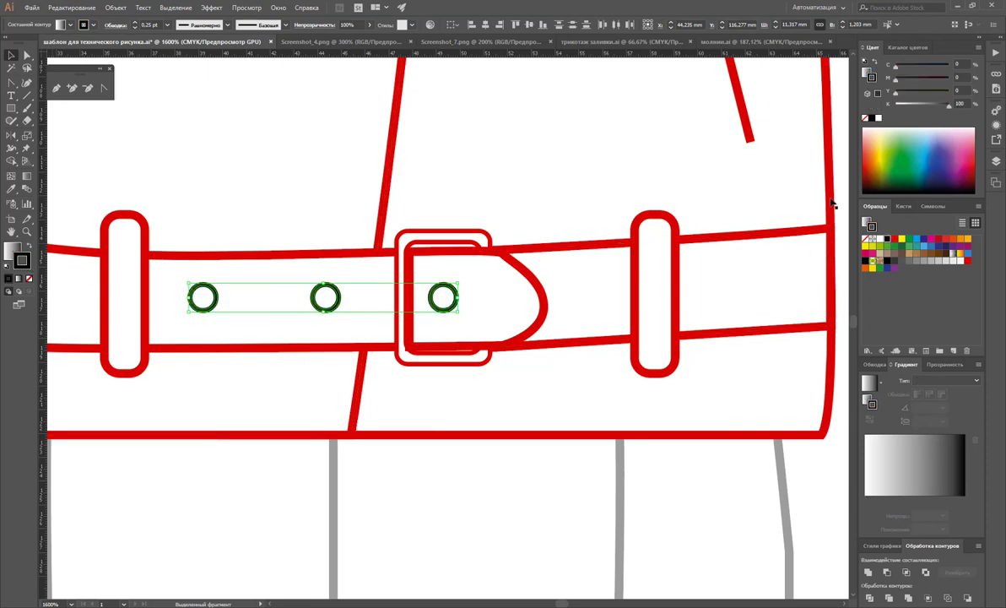
{"action": "left_click", "coordinate": [92, 144]}
{"action": "left_click", "coordinate": [11, 82]}
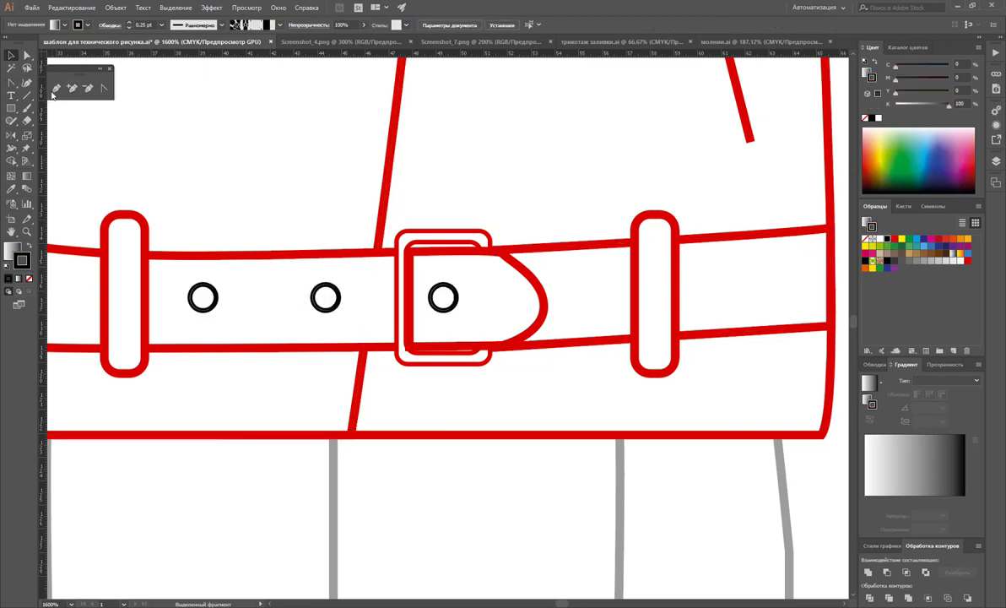
Draw a curved prong shape over the rightmost hole and adjust one of its corners
{"action": "left_click", "coordinate": [443, 289]}
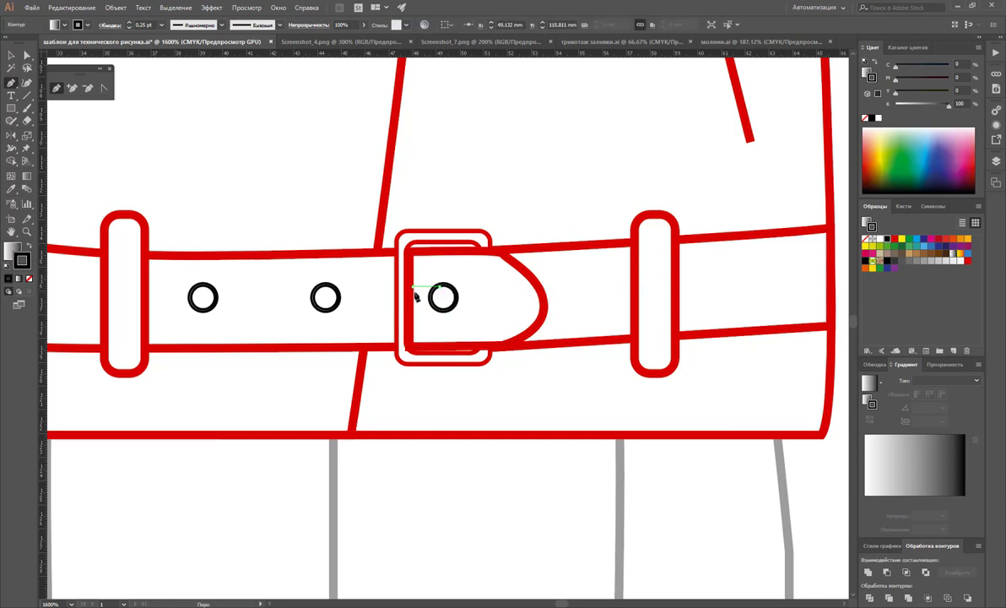
{"action": "left_click", "coordinate": [414, 290]}
{"action": "left_click_drag", "start_coordinate": [415, 306], "coordinate": [438, 305]}
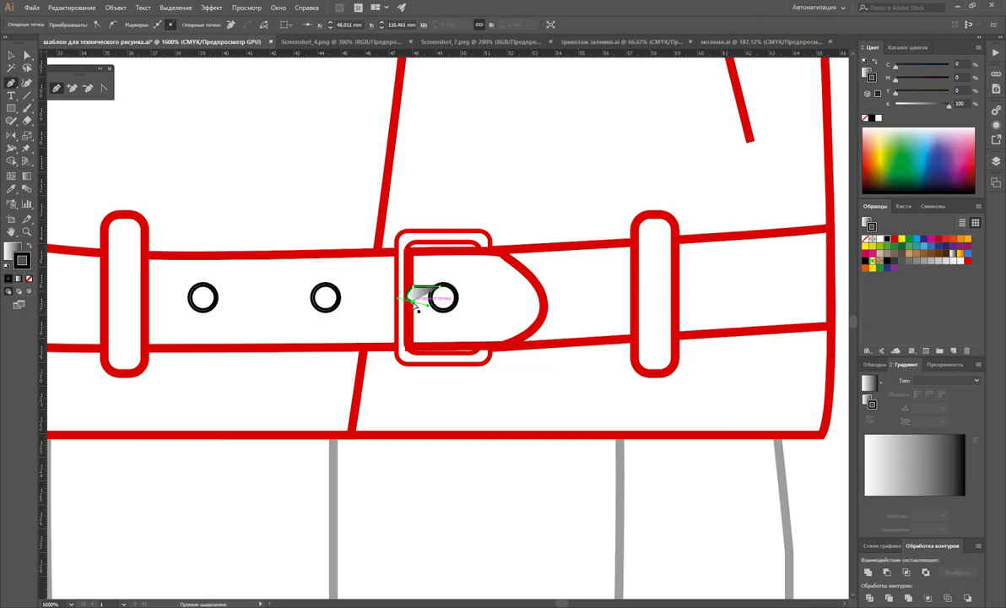
{"action": "mouse_move", "coordinate": [432, 296]}
{"action": "left_mouse_down"}
{"action": "mouse_move", "coordinate": [446, 314]}
{"action": "mouse_move", "coordinate": [443, 294]}
{"action": "left_mouse_up"}
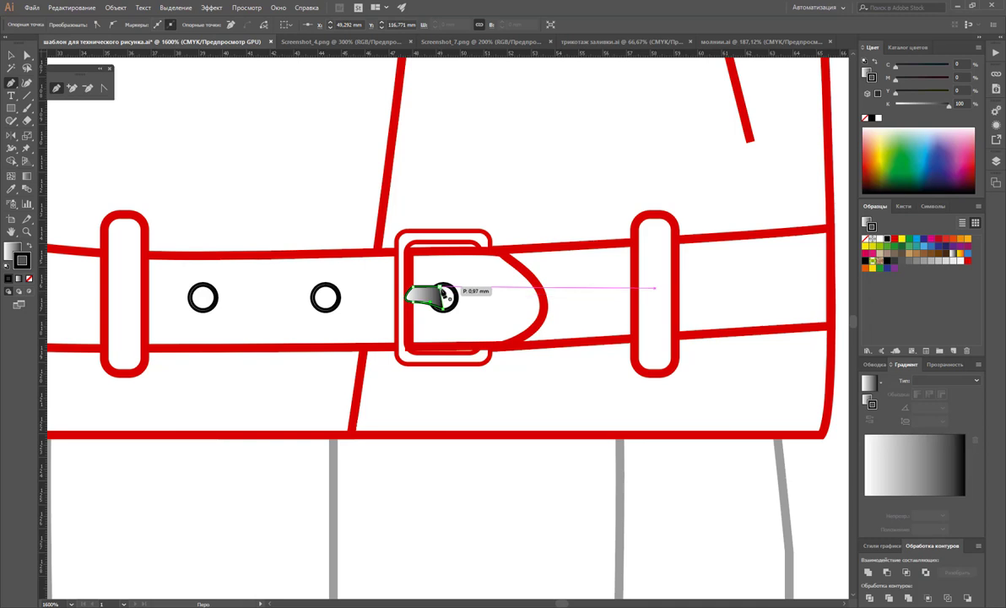
{"action": "left_click", "coordinate": [26, 54]}
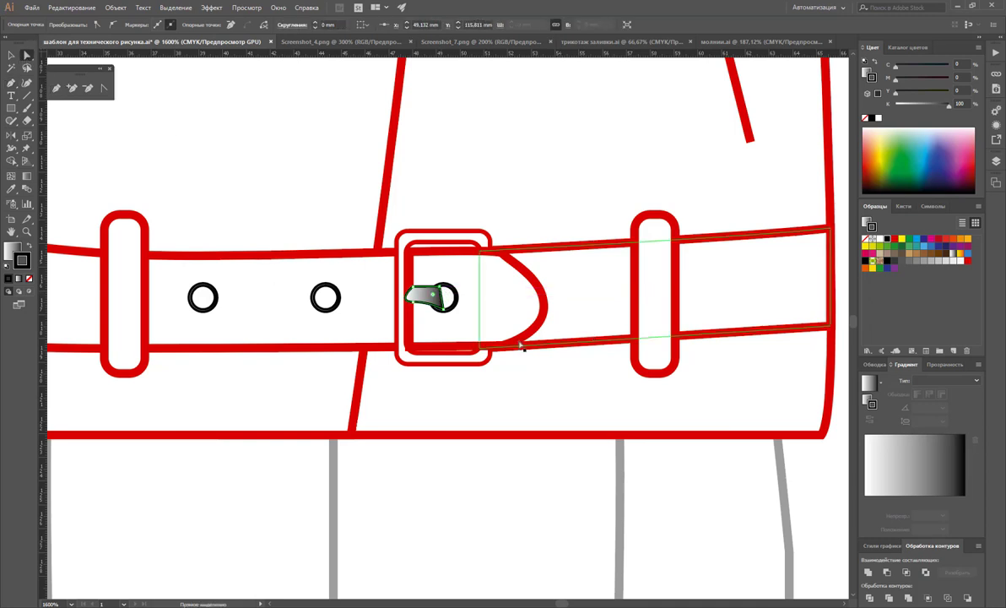
{"action": "left_click_drag", "start_coordinate": [446, 314], "coordinate": [444, 309]}
Zoom in closely on the eyelet and select the prong and buckle outline for moving
{"action": "key", "text": "z"}
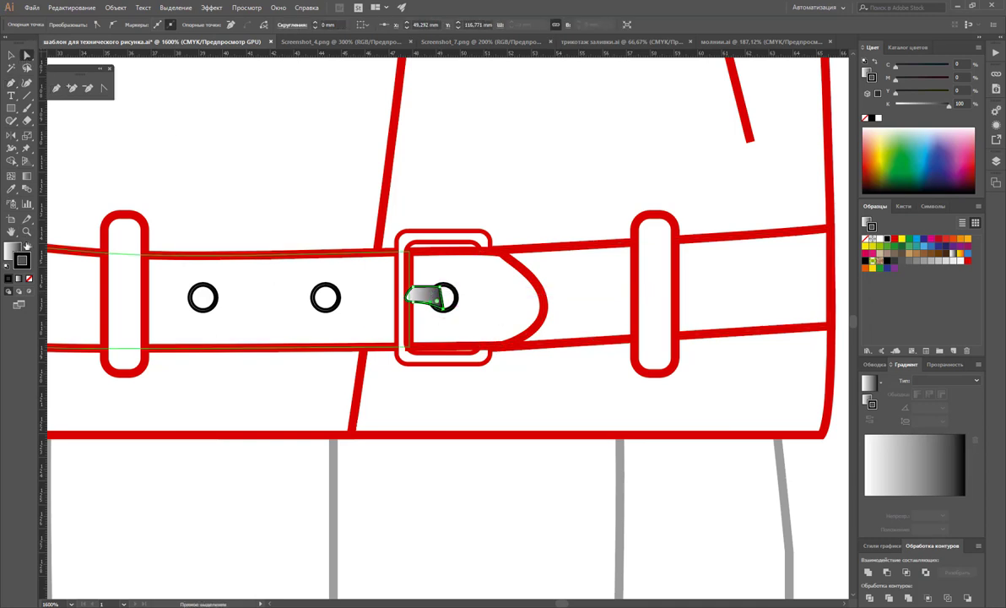
{"action": "left_click", "coordinate": [449, 308]}
{"action": "left_click", "coordinate": [450, 308]}
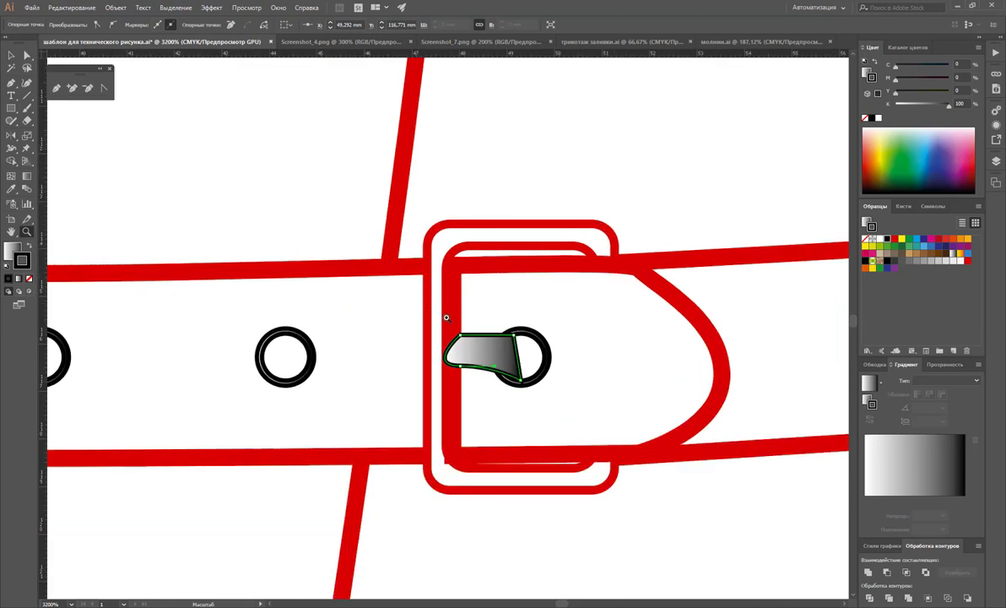
{"action": "left_click", "coordinate": [449, 308]}
{"action": "left_click", "coordinate": [449, 308]}
{"action": "left_click", "coordinate": [11, 54]}
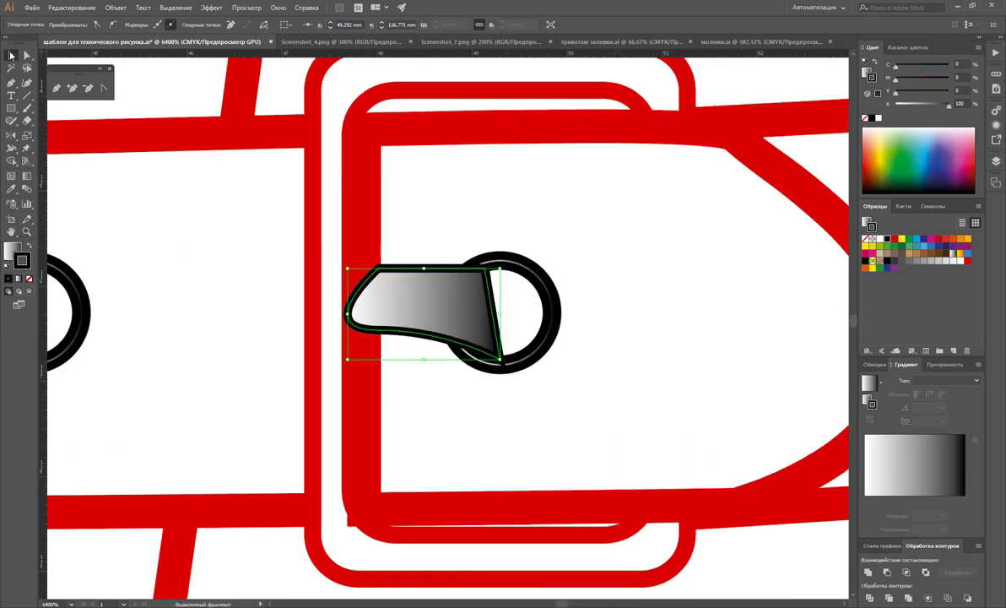
{"action": "left_click", "coordinate": [118, 142], "text": "shift"}
{"action": "key", "text": "Return"}
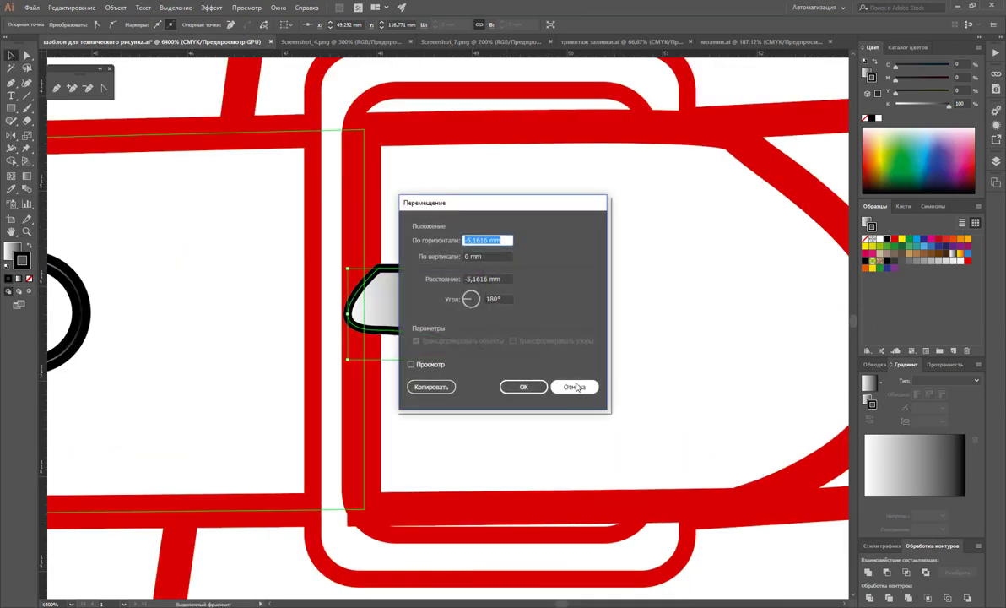
Cancel the Move dialog and delete the old prong shape
{"action": "left_click", "coordinate": [576, 386]}
{"action": "key", "text": "Delete"}
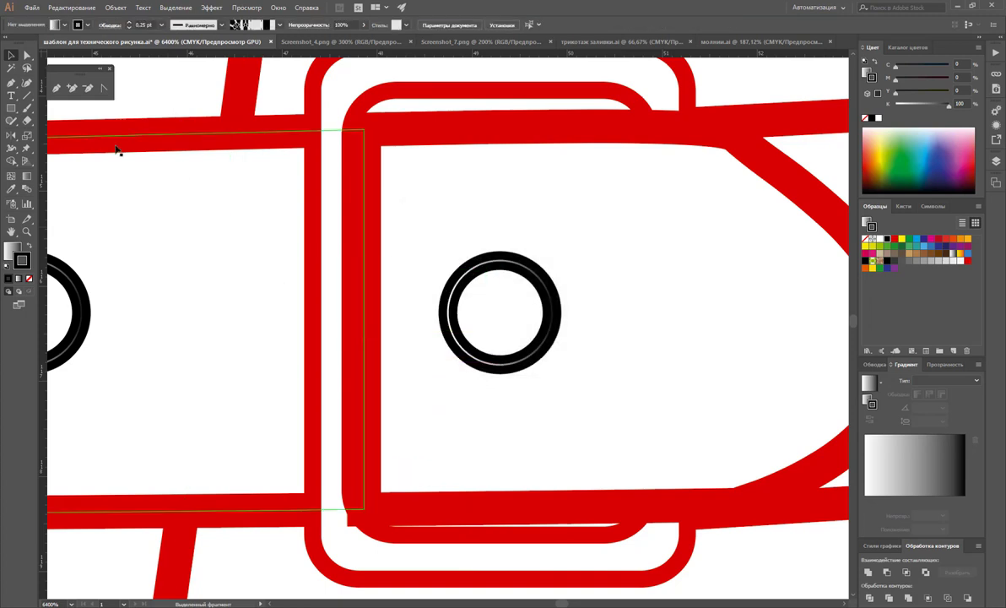
{"action": "left_click", "coordinate": [11, 82]}
{"action": "left_click", "coordinate": [527, 282]}
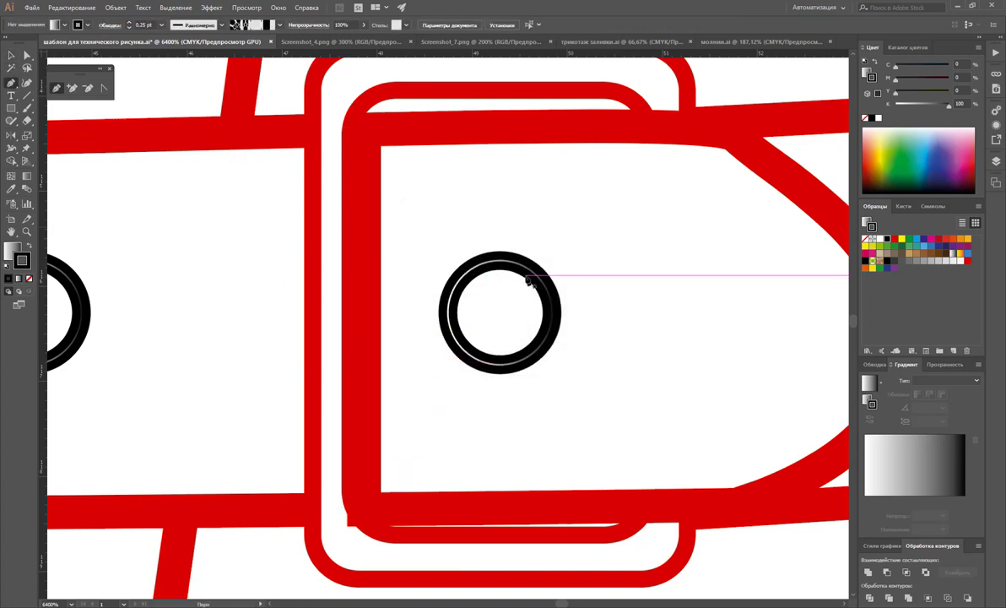
Redraw the prong with the Pen as a bar with a rounded left tip
{"action": "left_click", "coordinate": [524, 280]}
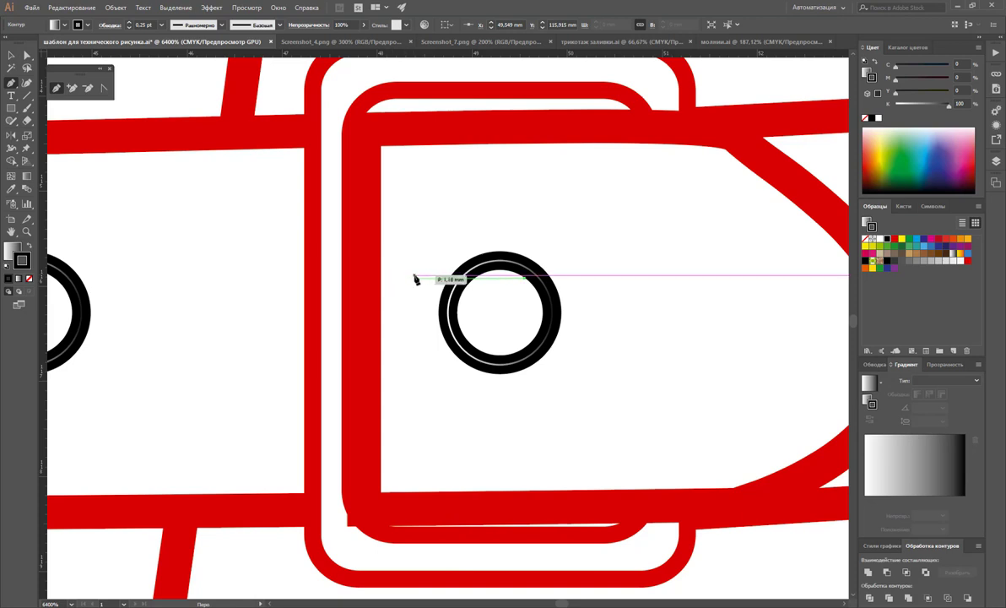
{"action": "left_click", "coordinate": [415, 279]}
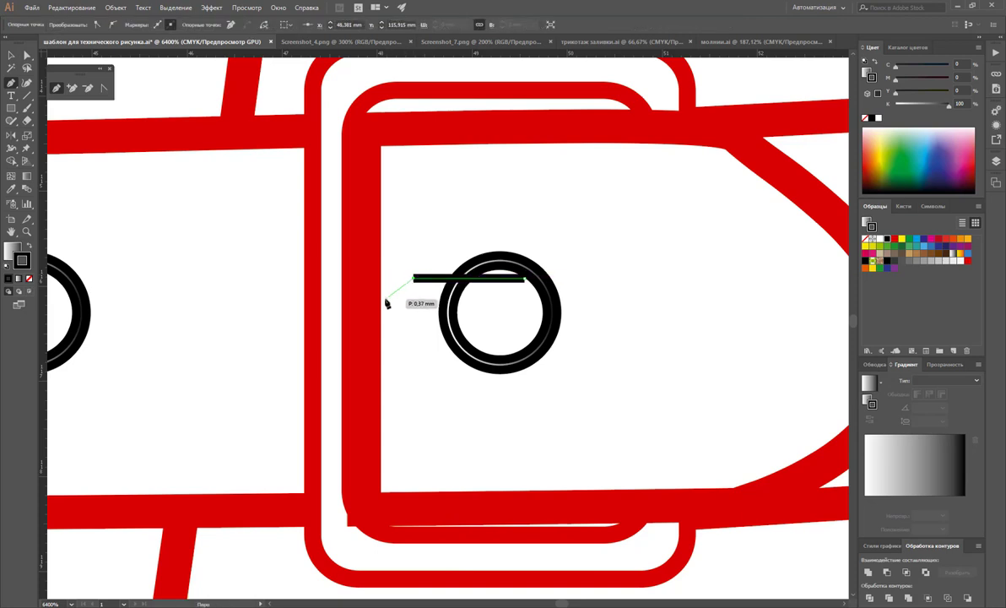
{"action": "left_click_drag", "start_coordinate": [386, 289], "coordinate": [390, 318]}
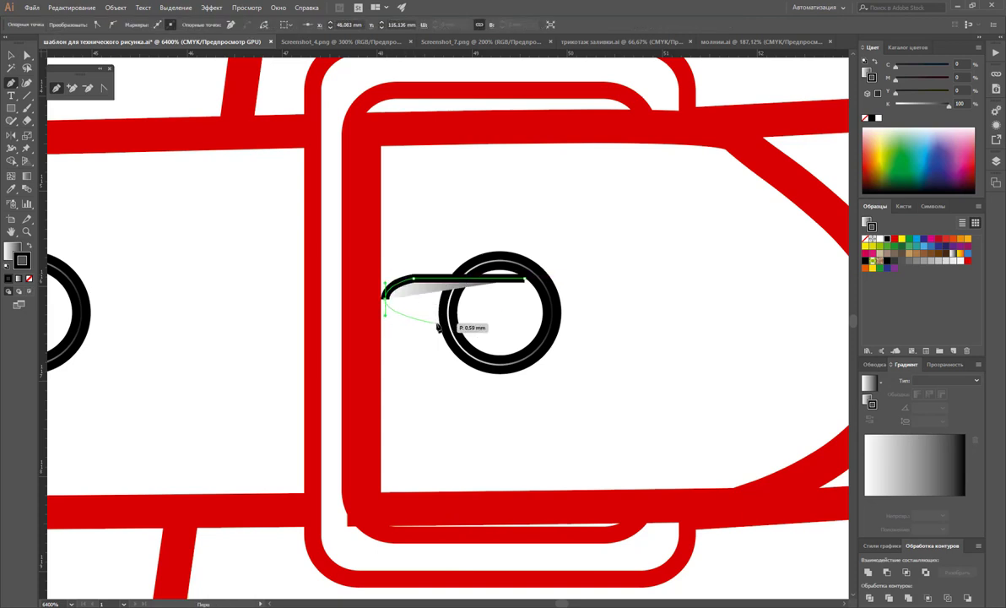
{"action": "left_click", "coordinate": [413, 319]}
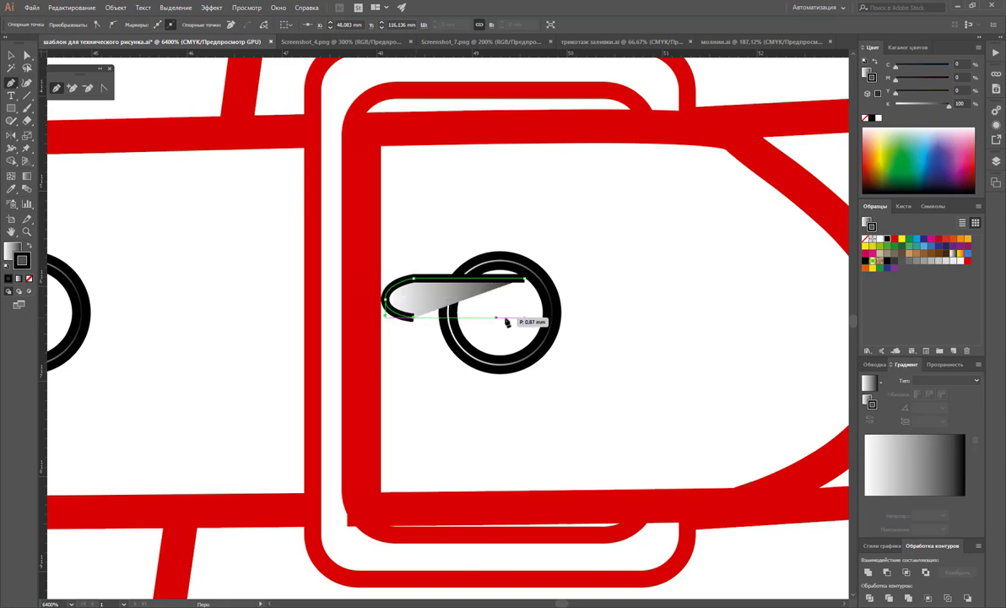
{"action": "left_click", "coordinate": [523, 317]}
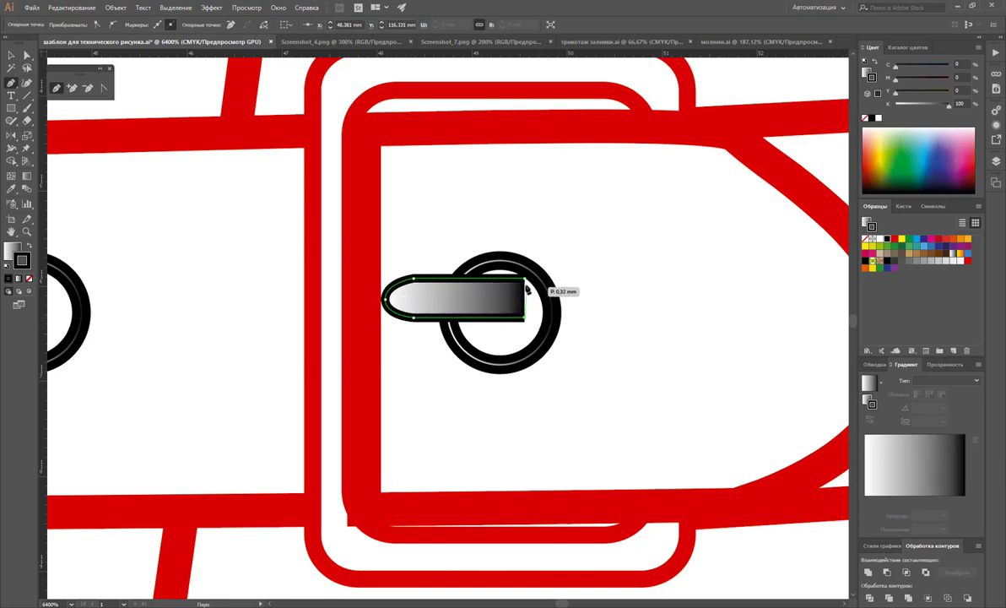
{"action": "left_click", "coordinate": [524, 279]}
Move the new prong down so it is centred on the eyelet
{"action": "key", "text": "v"}
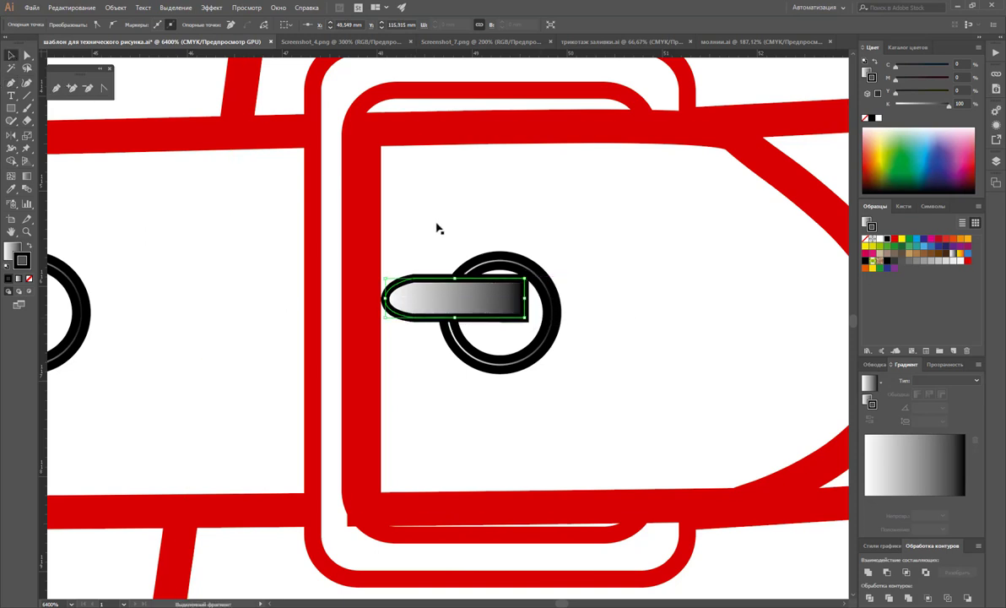
{"action": "left_click", "coordinate": [552, 265], "text": "shift"}
{"action": "left_click", "coordinate": [553, 266]}
{"action": "left_click_drag", "start_coordinate": [507, 296], "coordinate": [507, 309]}
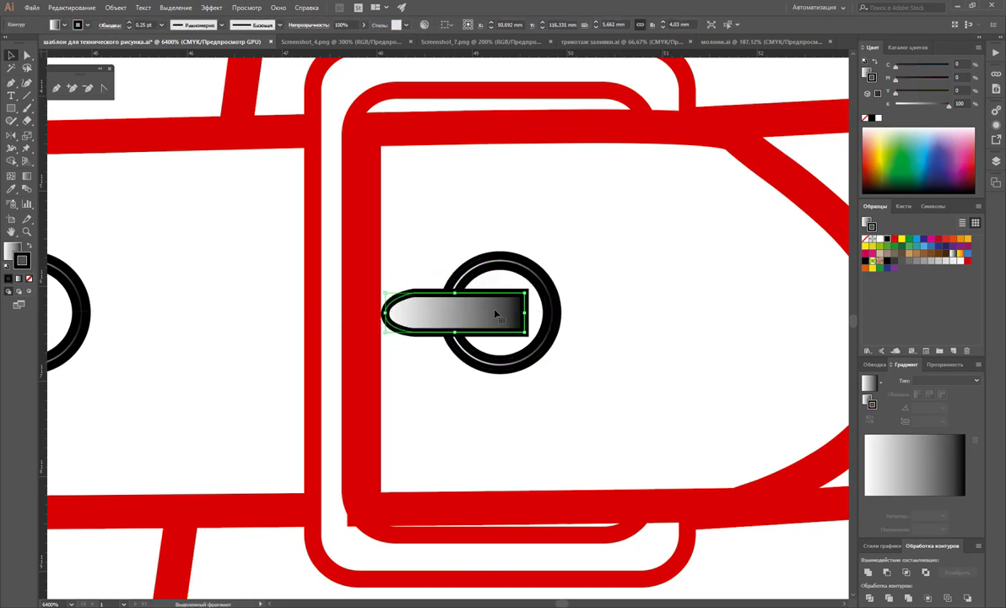
Zoom out from the buckle until the whole jacket is in view
{"action": "left_click", "coordinate": [659, 321]}
{"action": "left_click", "coordinate": [406, 248], "text": "ctrl+alt"}
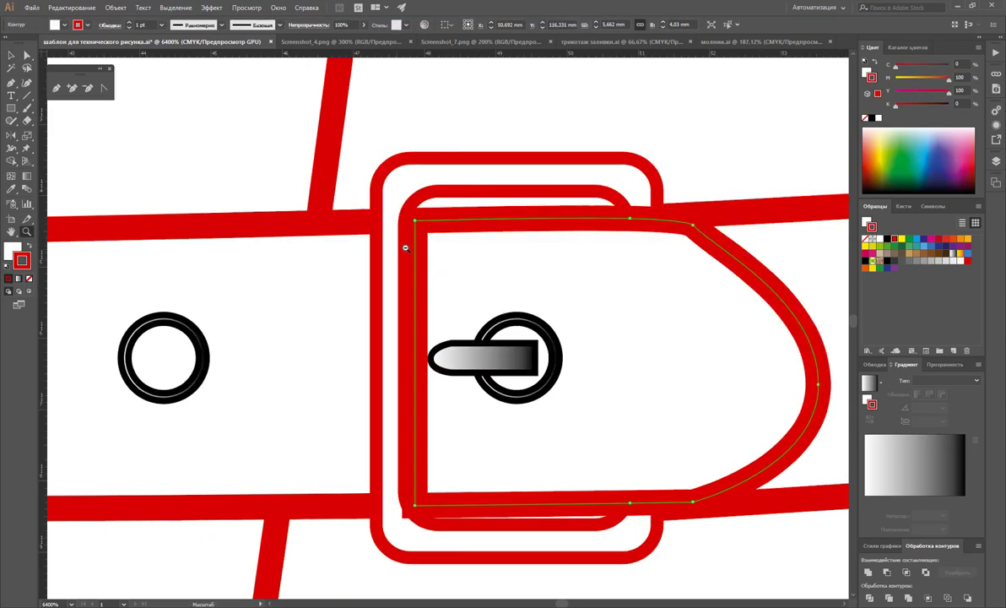
{"action": "left_click", "coordinate": [359, 251], "text": "alt"}
{"action": "left_click", "coordinate": [332, 320], "text": "alt"}
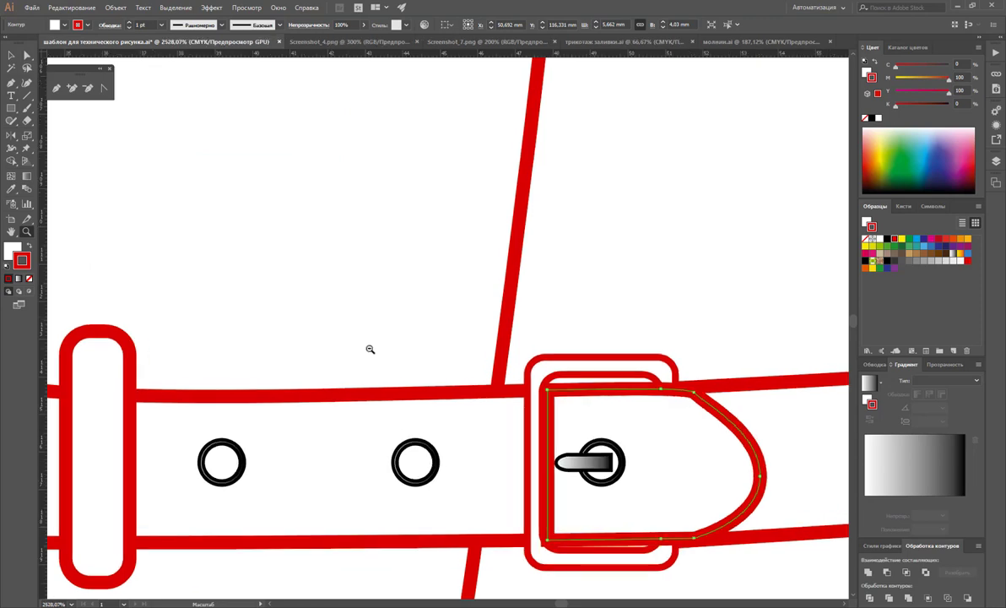
{"action": "left_click", "coordinate": [370, 358], "text": "alt"}
{"action": "left_click", "coordinate": [445, 354], "text": "alt"}
{"action": "left_click", "coordinate": [507, 342], "text": "alt"}
{"action": "left_click", "coordinate": [348, 265], "text": "alt"}
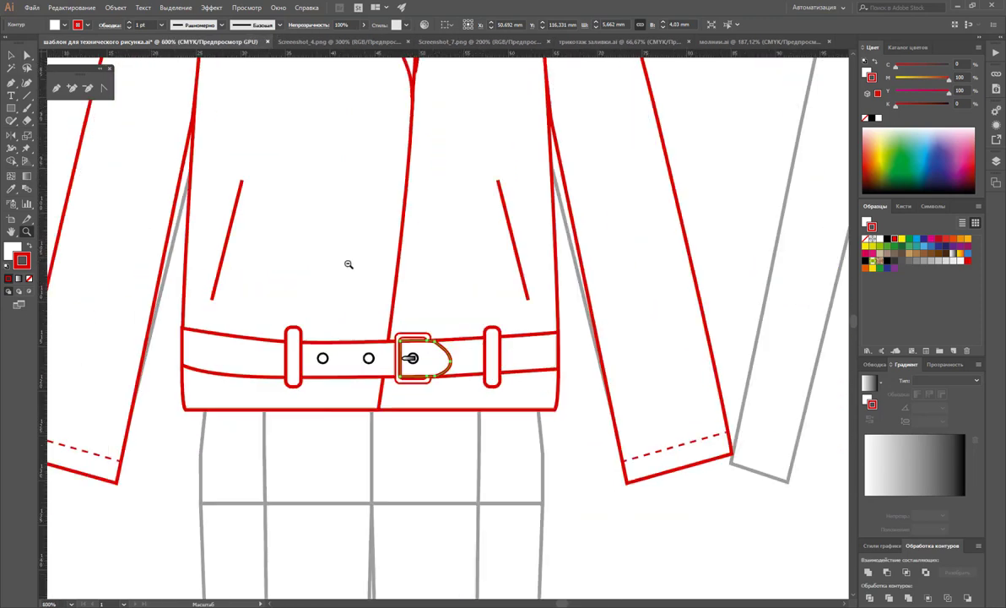
{"action": "left_click", "coordinate": [352, 265], "text": "alt"}
{"action": "mouse_move", "coordinate": [352, 265]}
{"action": "left_mouse_down"}
{"action": "mouse_move", "coordinate": [449, 265]}
{"action": "mouse_move", "coordinate": [460, 279]}
{"action": "mouse_move", "coordinate": [393, 328]}
{"action": "left_mouse_up"}
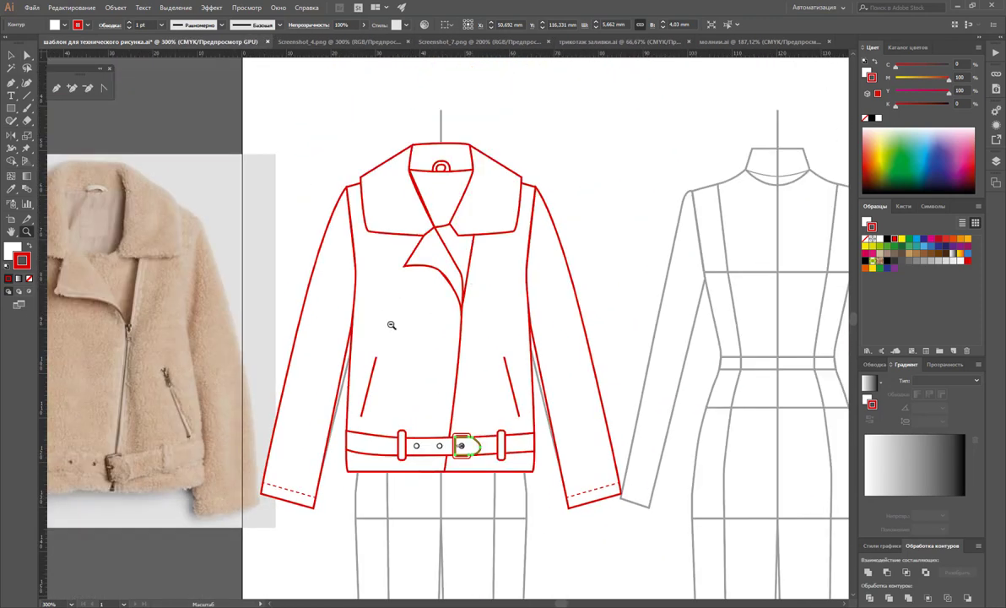
Marquee-select the whole jacket and apply the default black stroke with D
{"action": "left_click", "coordinate": [11, 55]}
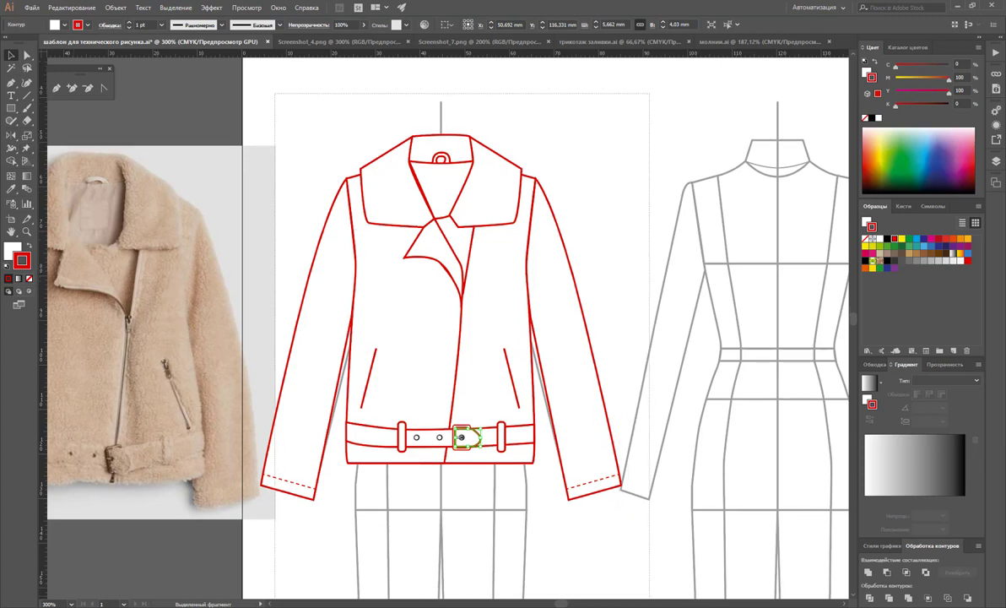
{"action": "left_click_drag", "start_coordinate": [274, 105], "coordinate": [623, 557]}
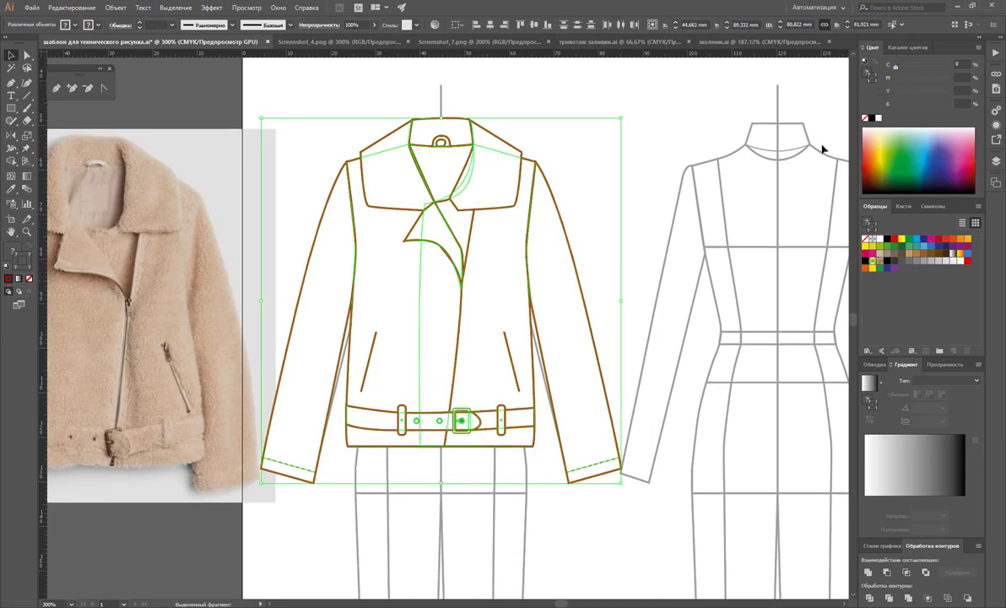
{"action": "key", "text": "d"}
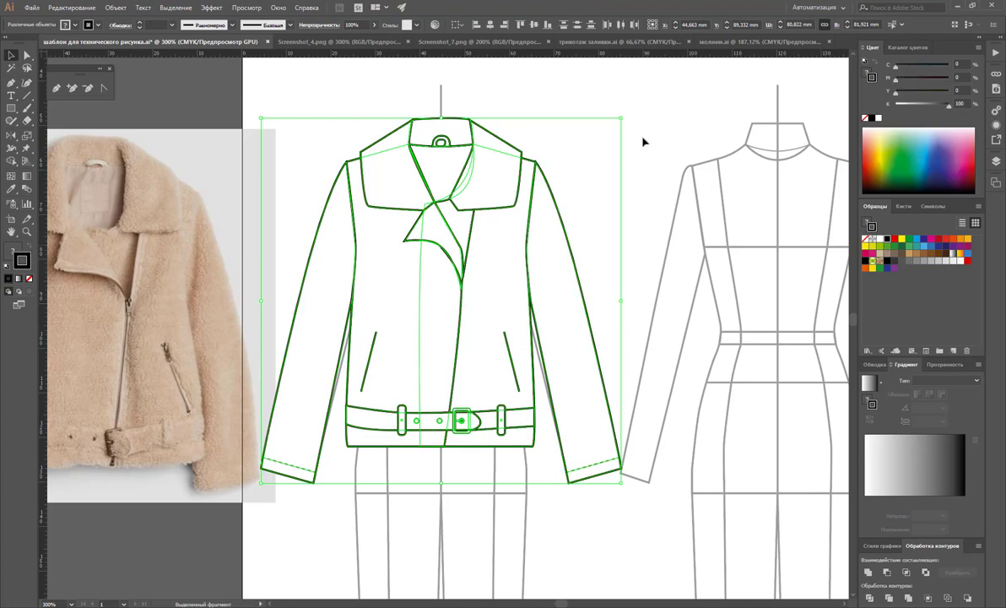
{"action": "left_click", "coordinate": [643, 142]}
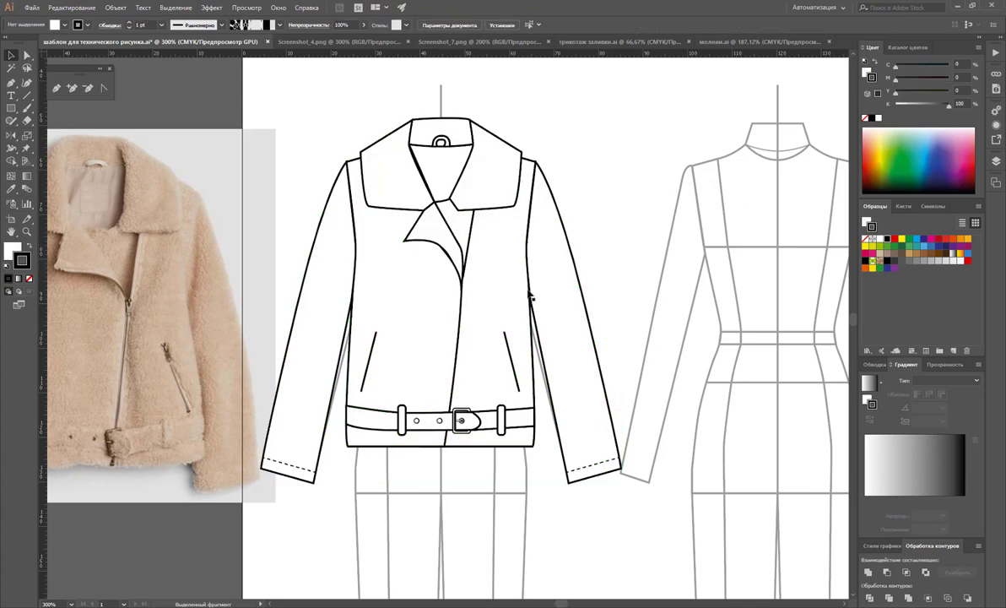
Apply the zipper pattern brush to the right pocket line at a 0.1 pt stroke weight
{"action": "left_click", "coordinate": [511, 353]}
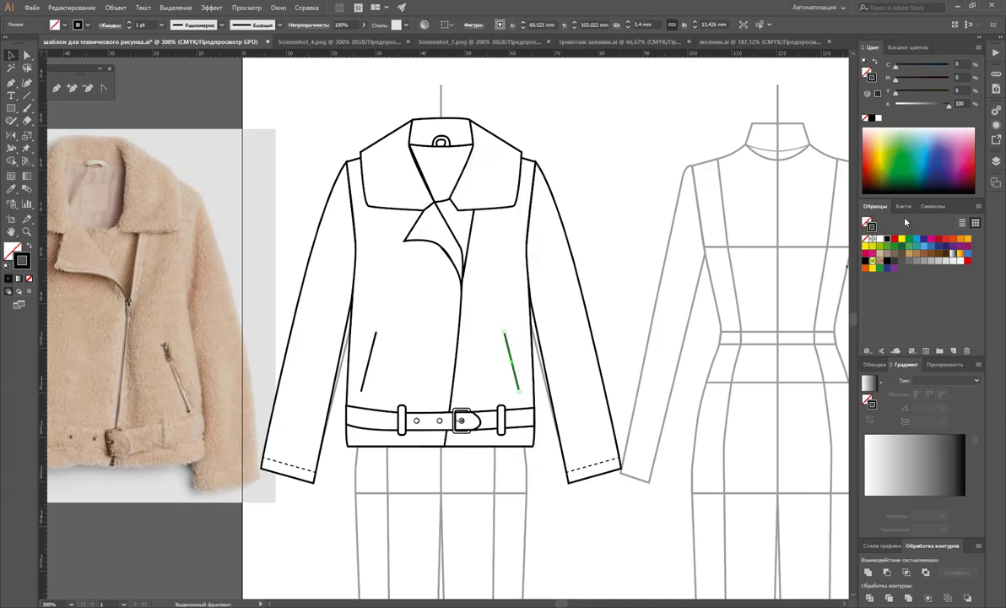
{"action": "left_click", "coordinate": [904, 207]}
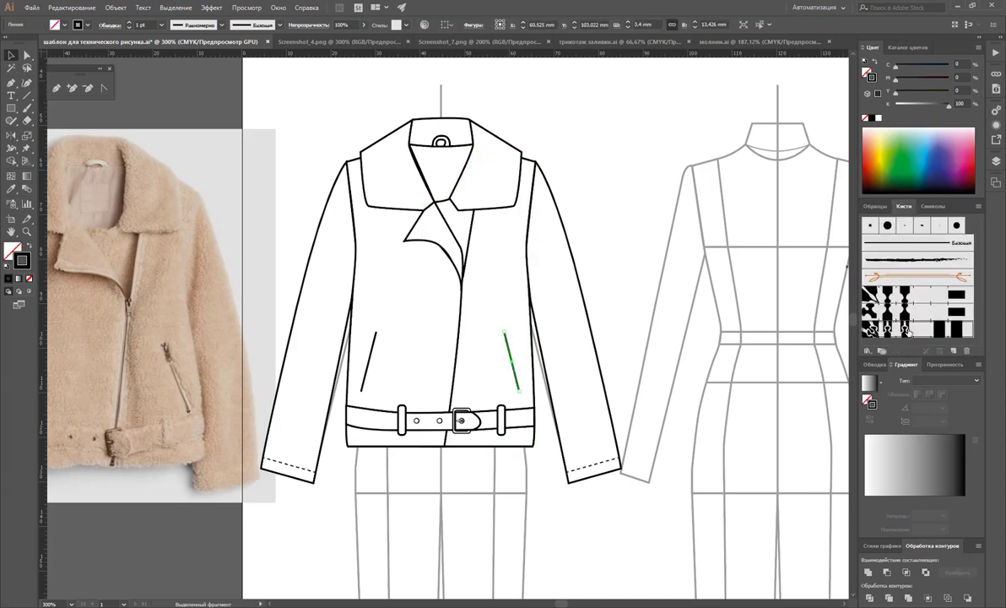
{"action": "left_click", "coordinate": [908, 332]}
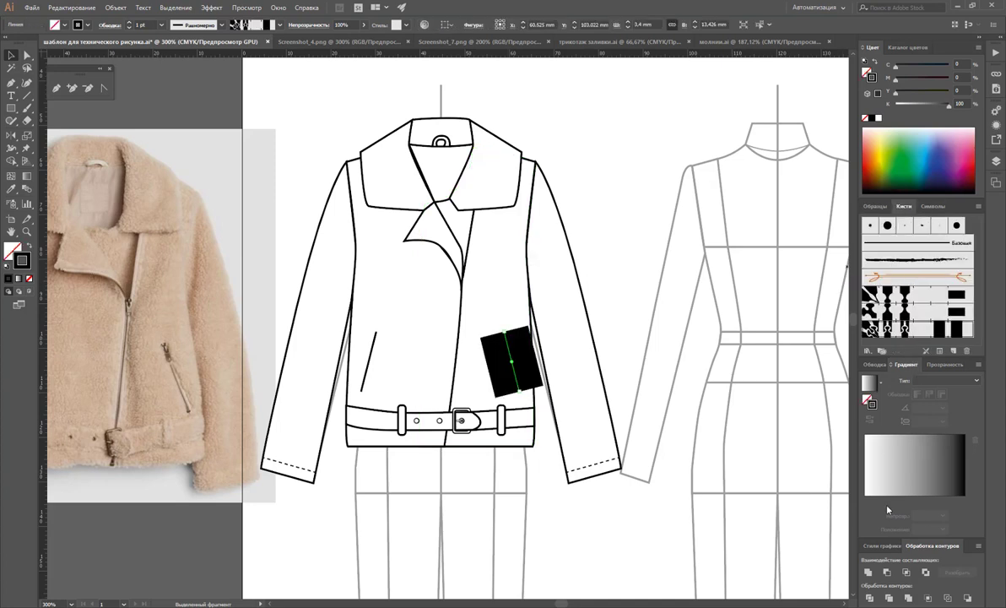
{"action": "left_click", "coordinate": [877, 364]}
{"action": "left_click", "coordinate": [932, 381]}
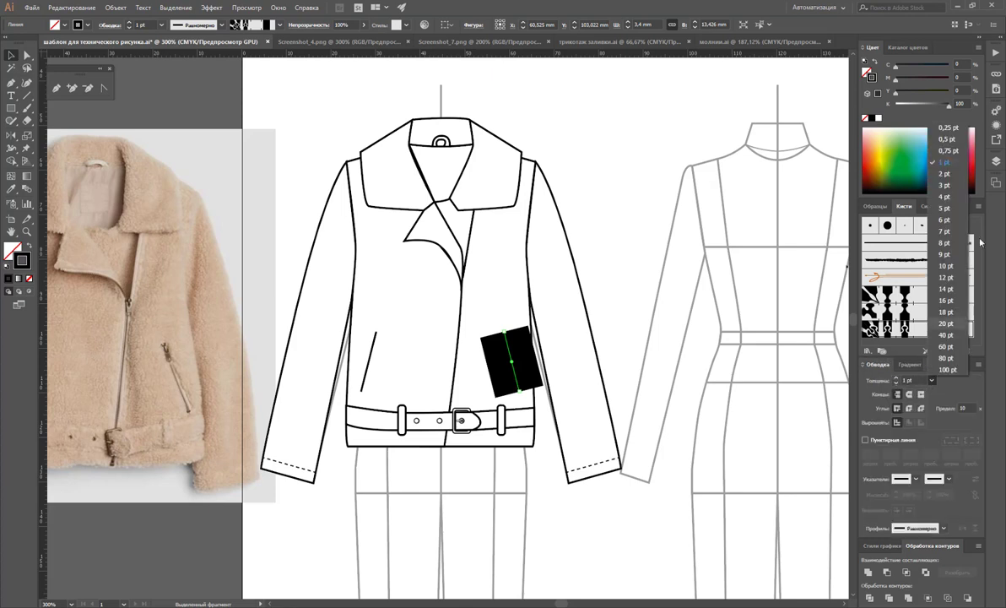
{"action": "left_click", "coordinate": [882, 121]}
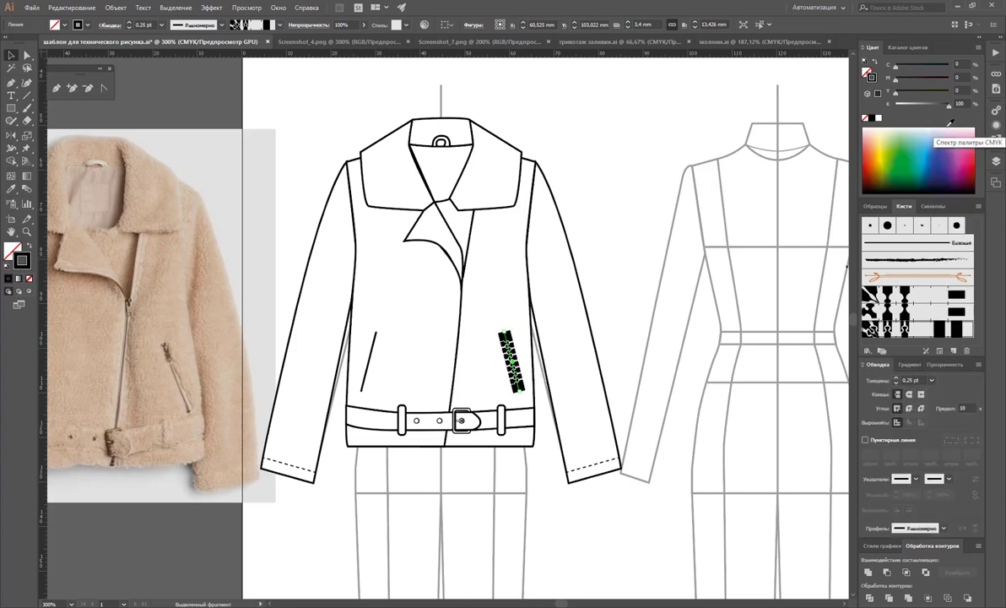
{"action": "left_click", "coordinate": [162, 25]}
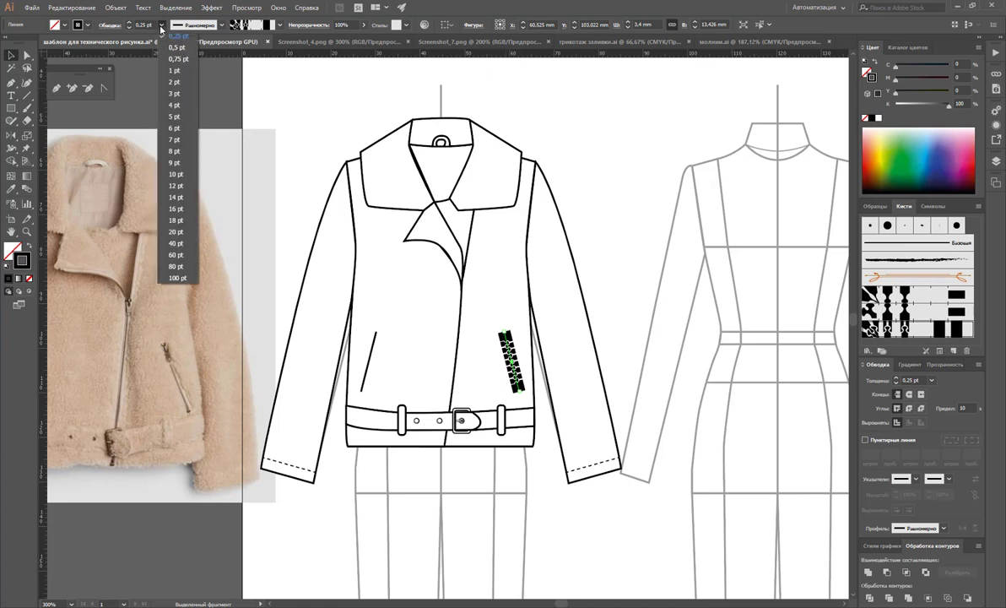
{"action": "left_click", "coordinate": [161, 25]}
{"action": "type", "text": "0,1"}
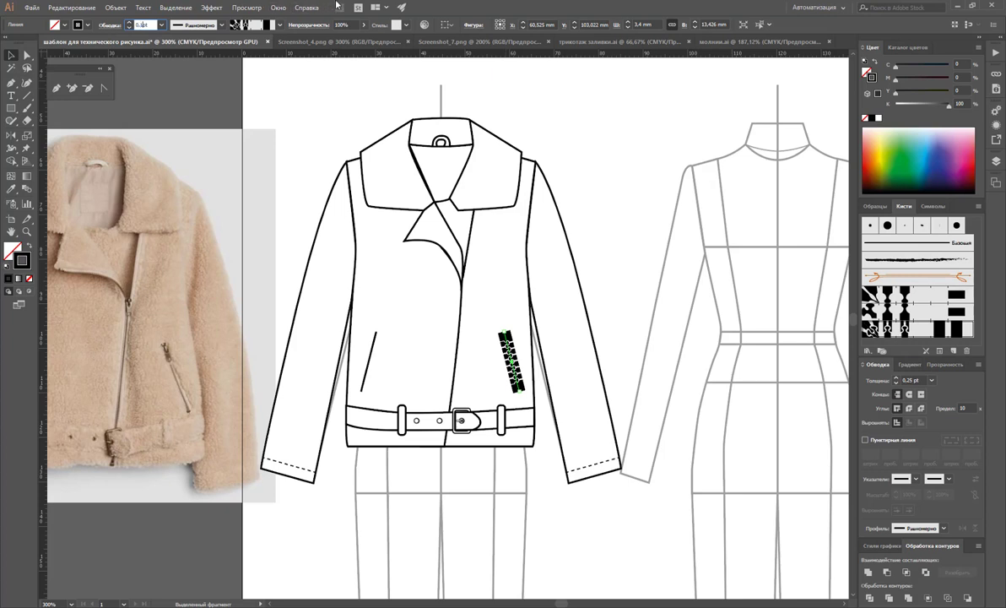
{"action": "key", "text": "Return"}
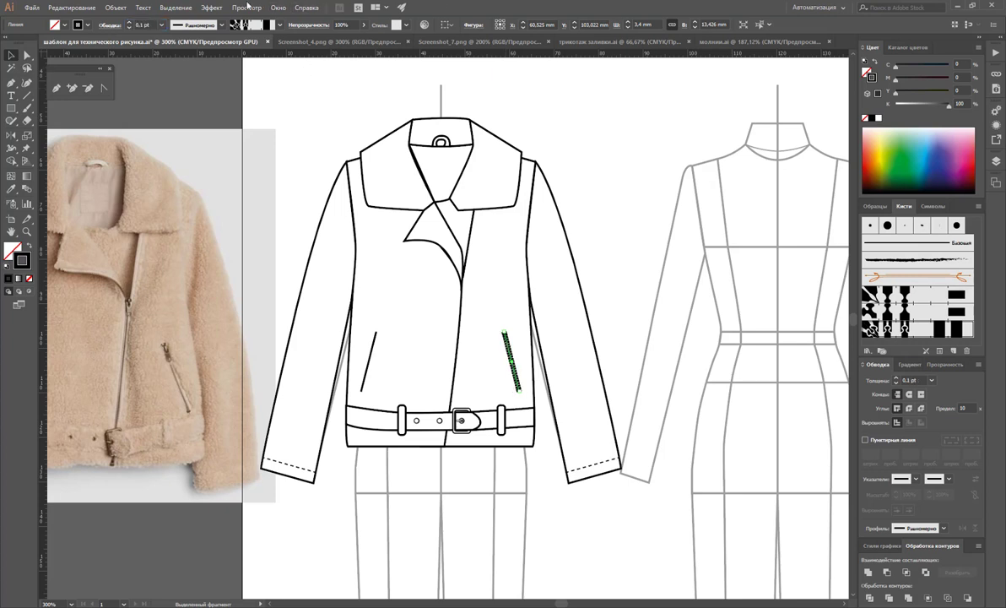
{"action": "left_click", "coordinate": [574, 235]}
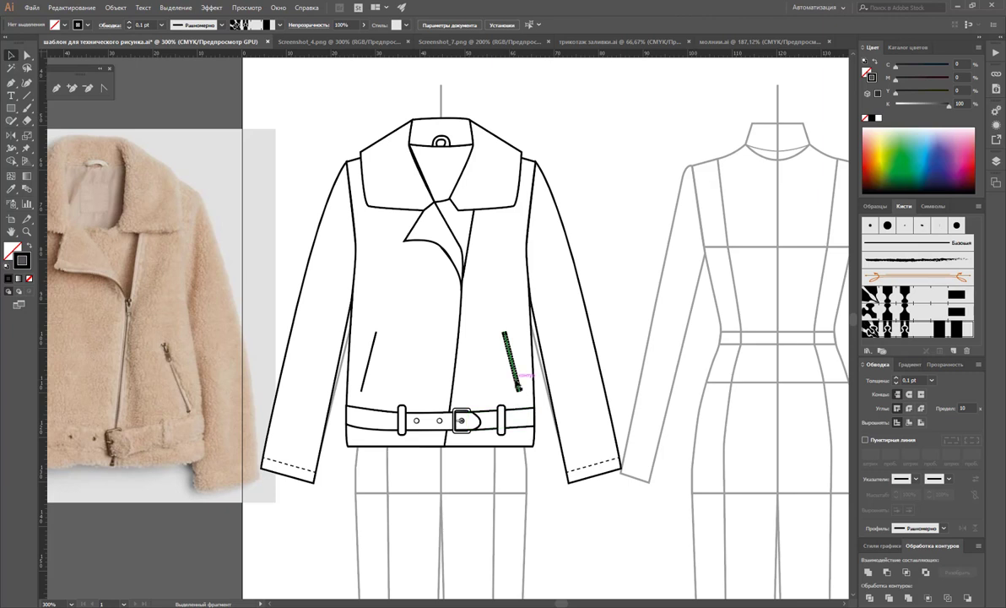
Give the left pocket line the zipper brush with a 0.1 pt stroke, matching the right pocket
{"action": "left_click", "coordinate": [371, 349]}
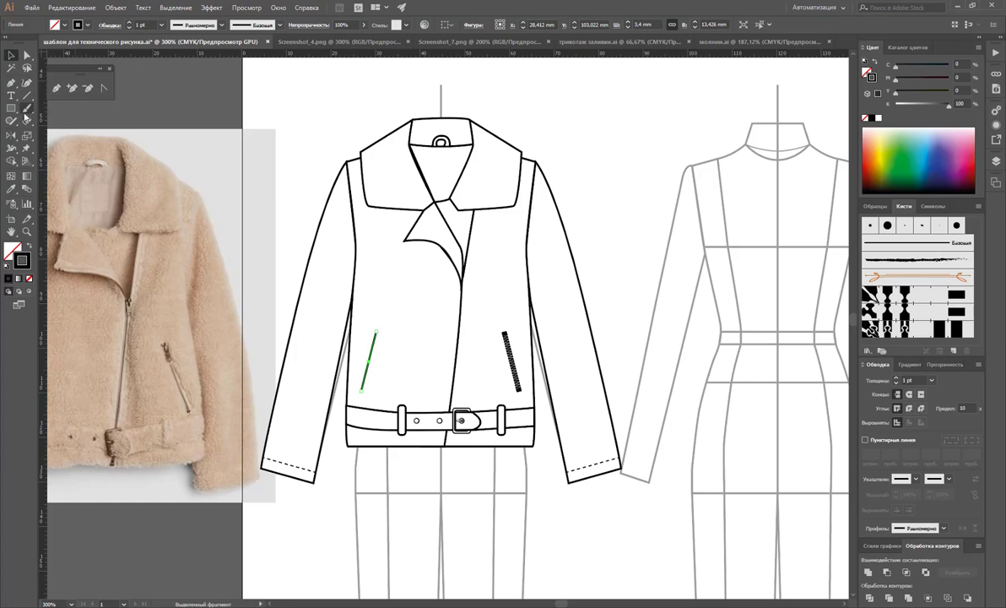
{"action": "left_click", "coordinate": [10, 187]}
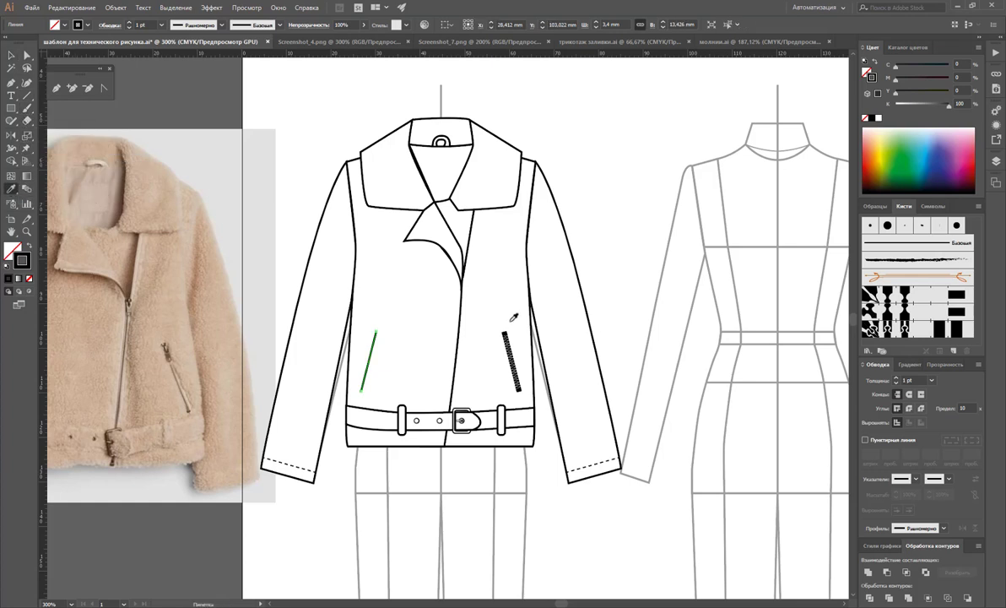
{"action": "left_click", "coordinate": [507, 346]}
{"action": "left_click", "coordinate": [870, 325]}
{"action": "left_click", "coordinate": [913, 381]}
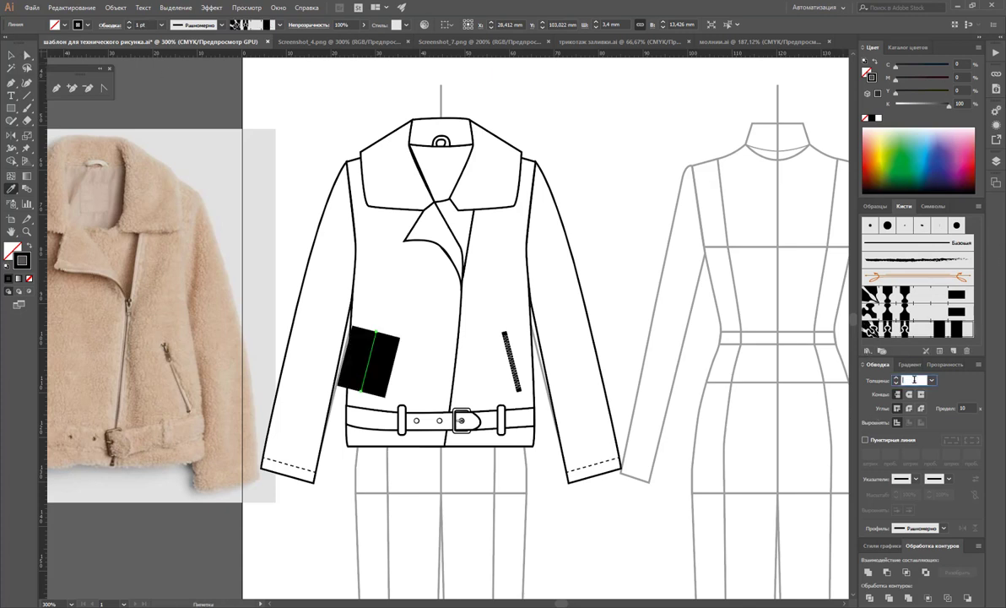
{"action": "type", "text": "0,1"}
{"action": "key", "text": "Return"}
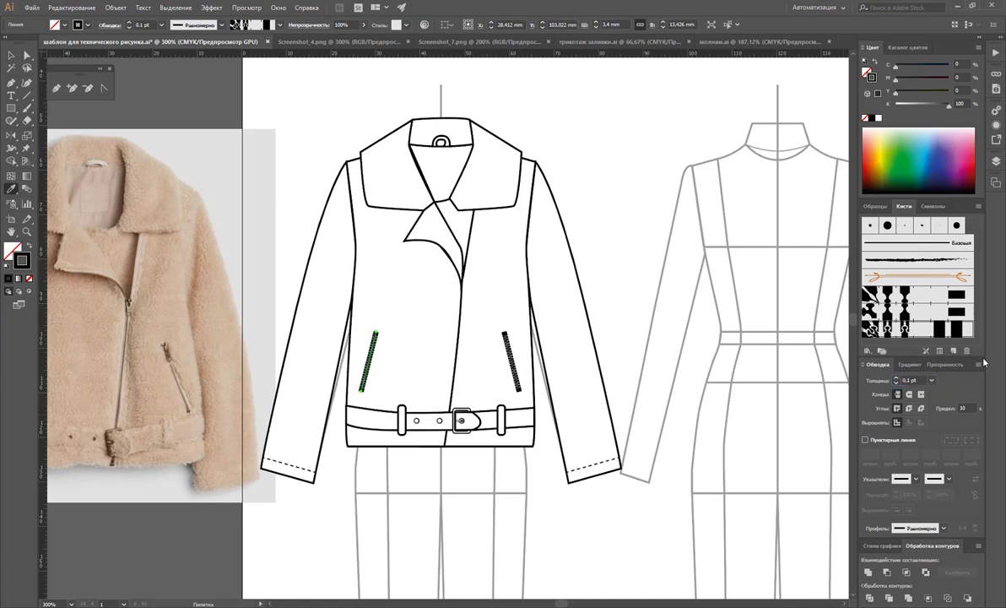
{"action": "left_click", "coordinate": [11, 55]}
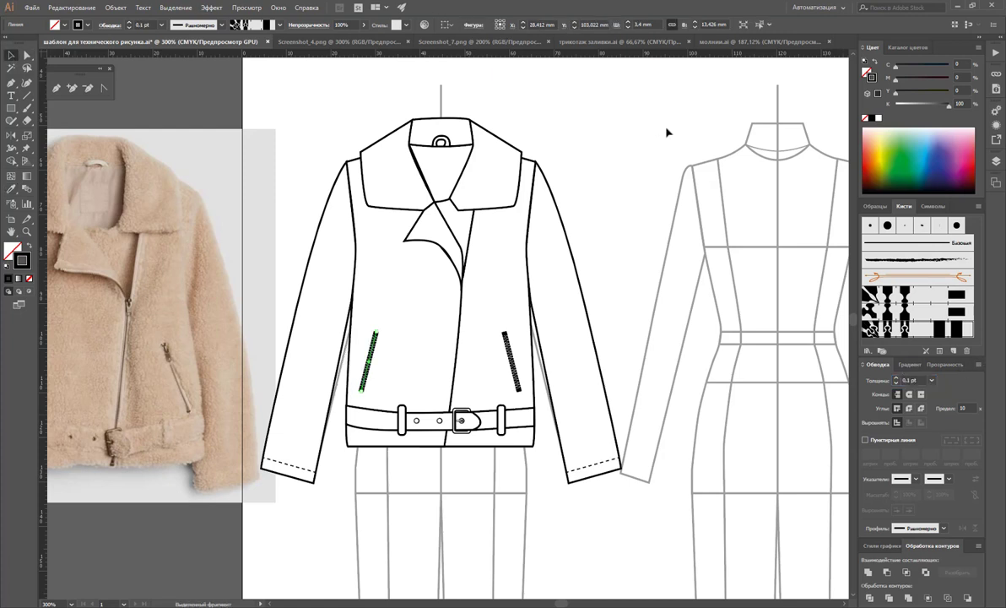
Apply the zipper brush at 0.1 pt to the front edge line below the lapel
{"action": "left_click", "coordinate": [625, 125]}
{"action": "left_click", "coordinate": [471, 221]}
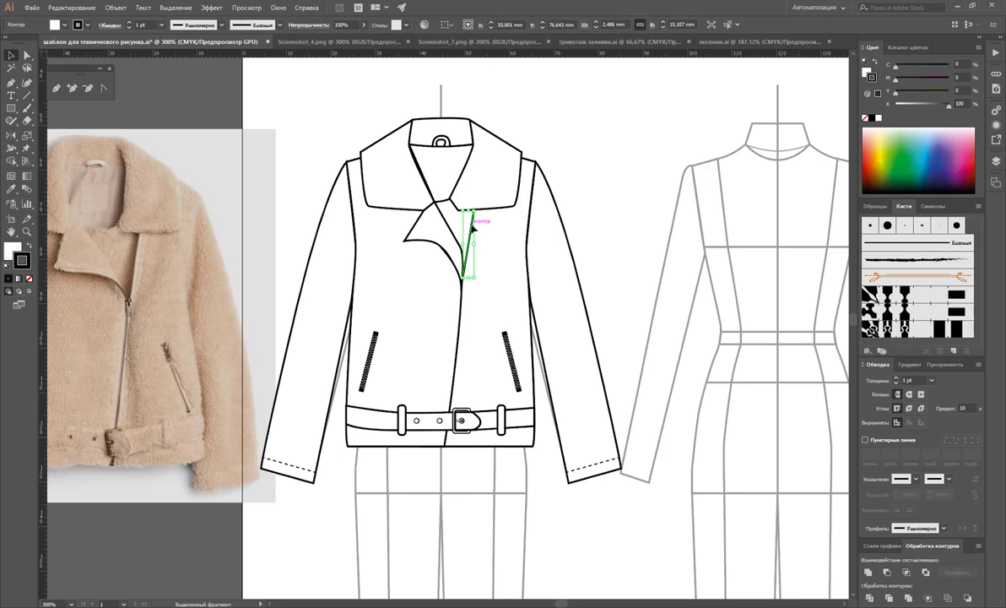
{"action": "left_click", "coordinate": [900, 314]}
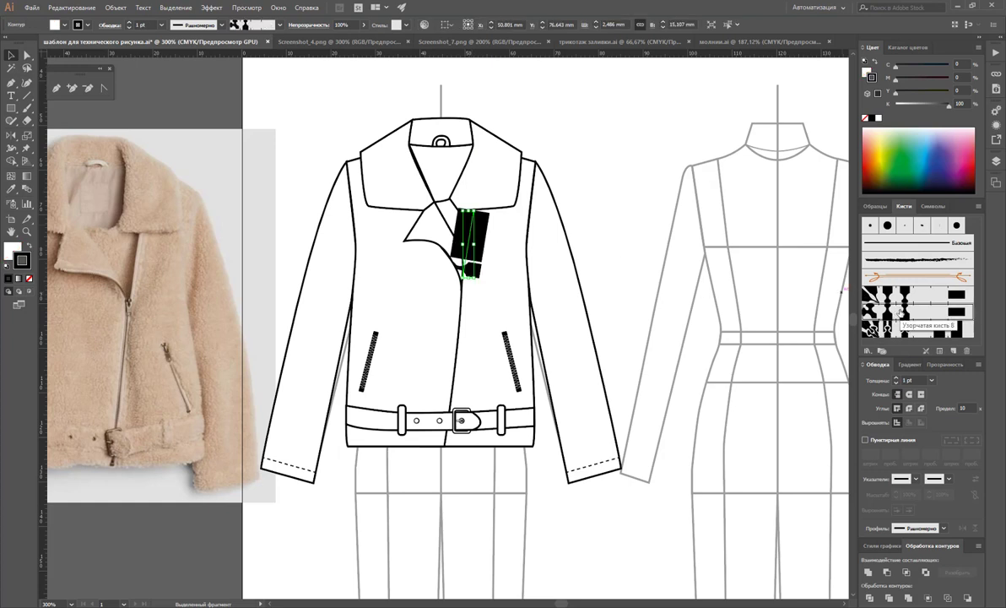
{"action": "left_click", "coordinate": [912, 382]}
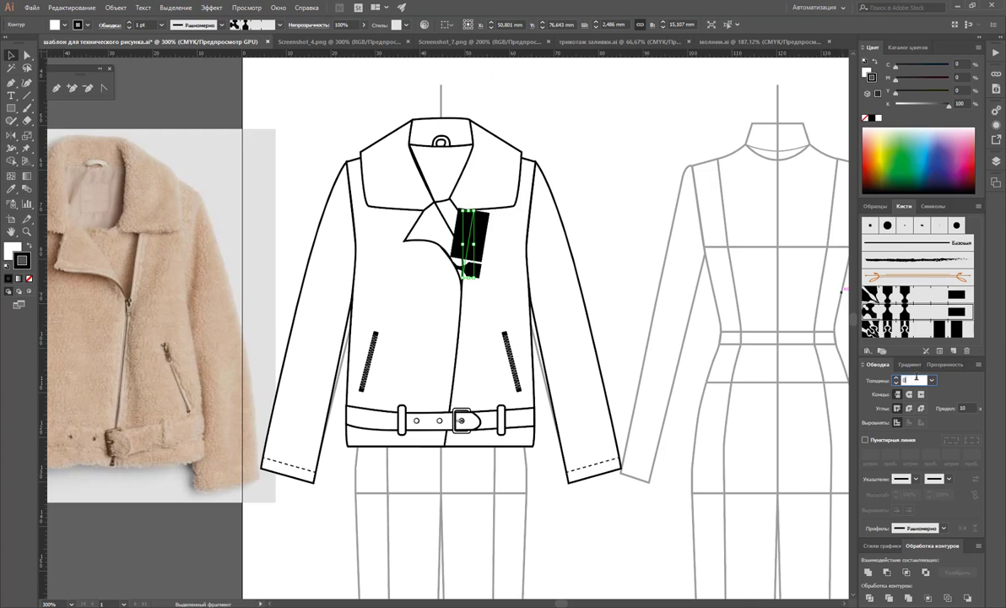
{"action": "type", "text": "0,1"}
{"action": "key", "text": "Return"}
{"action": "left_click", "coordinate": [536, 229]}
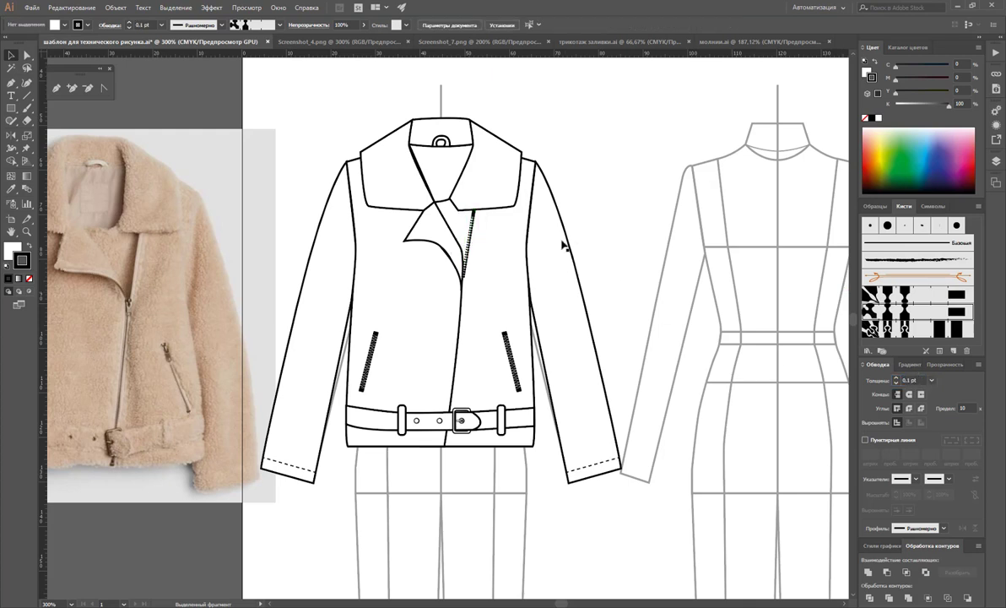
Apply the zipper pattern brush to the lapel's curved edge with a 0.1 pt stroke
{"action": "left_click", "coordinate": [432, 245]}
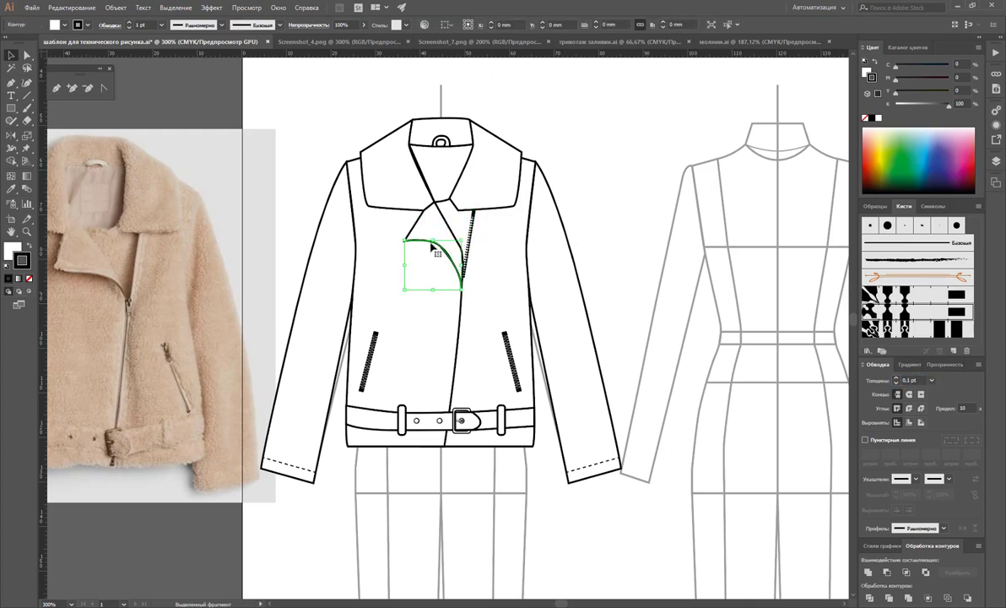
{"action": "left_click", "coordinate": [905, 300]}
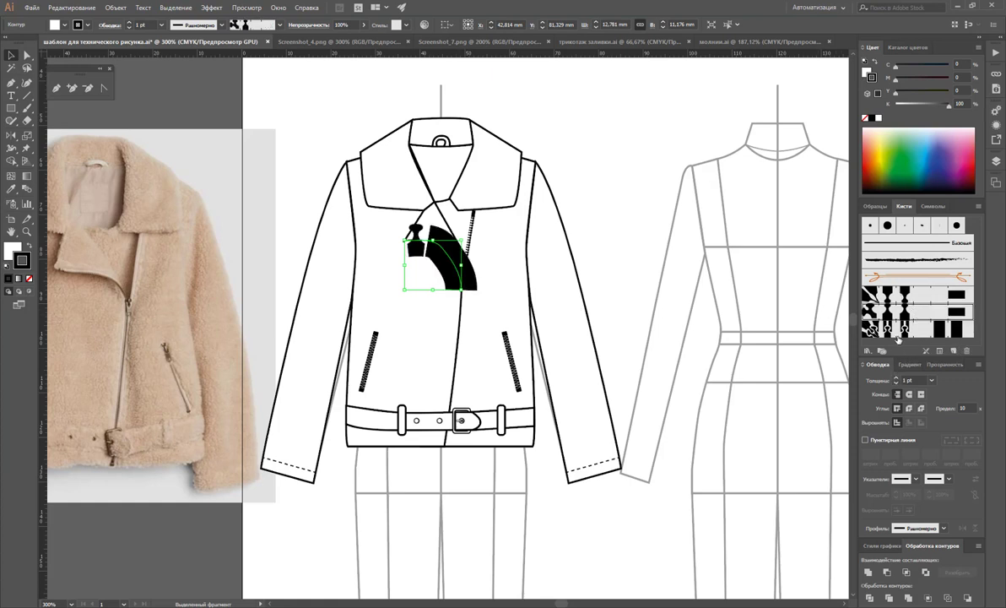
{"action": "left_click", "coordinate": [898, 331]}
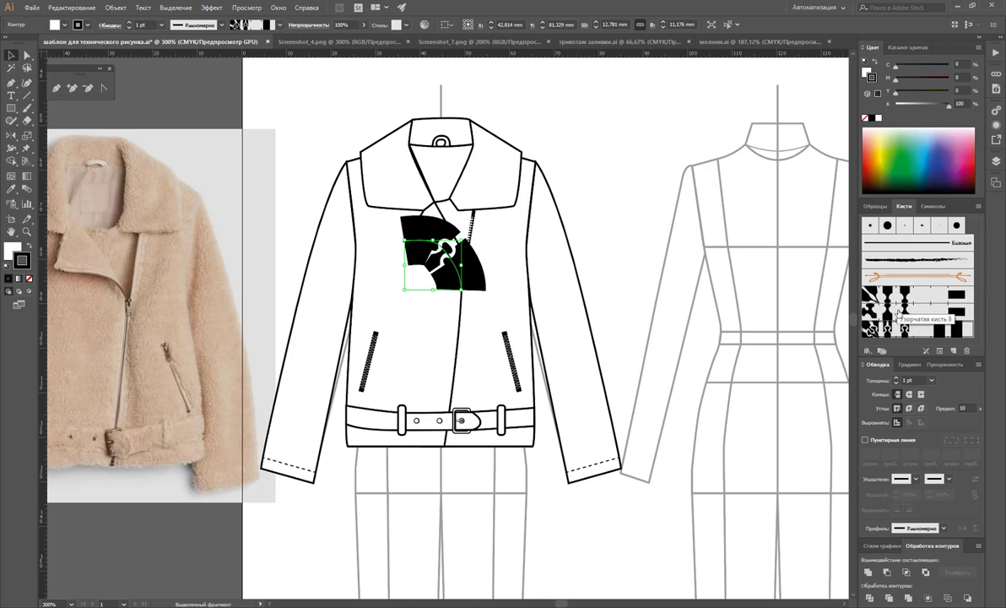
{"action": "left_click", "coordinate": [883, 294]}
{"action": "left_click", "coordinate": [897, 307]}
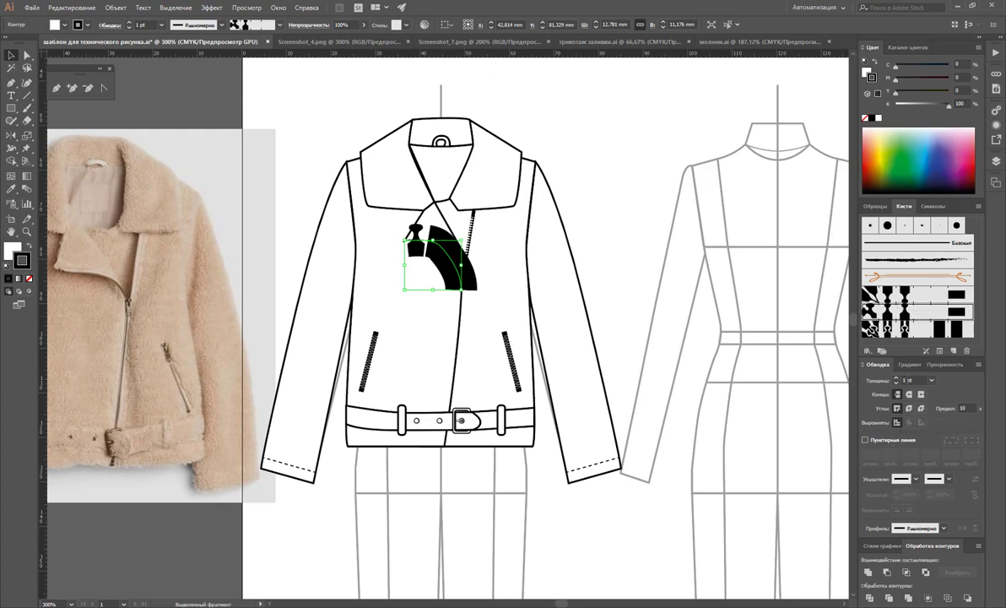
{"action": "left_click", "coordinate": [908, 380]}
{"action": "type", "text": "0,1"}
{"action": "key", "text": "Return"}
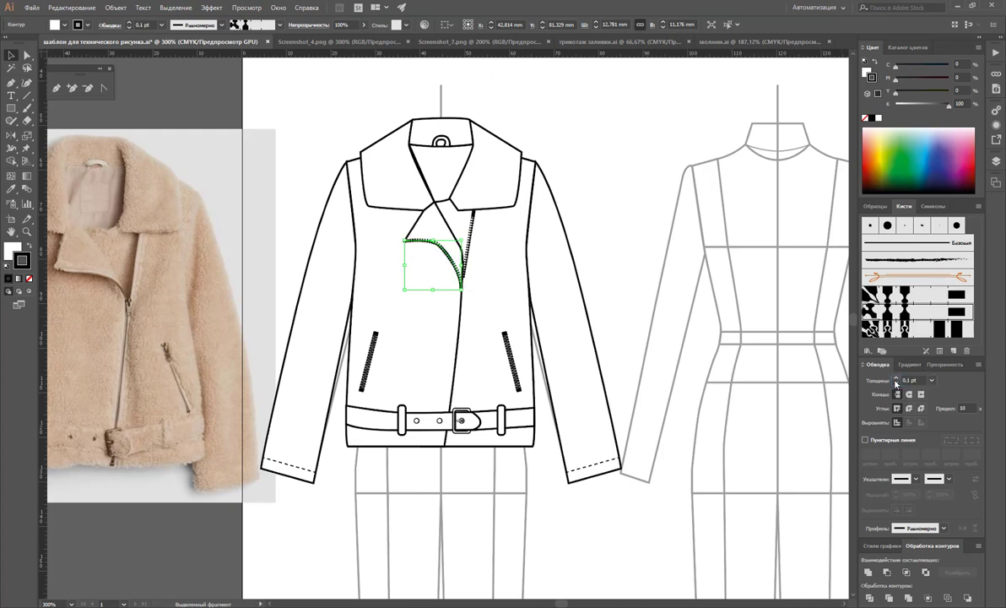
{"action": "left_click", "coordinate": [634, 270]}
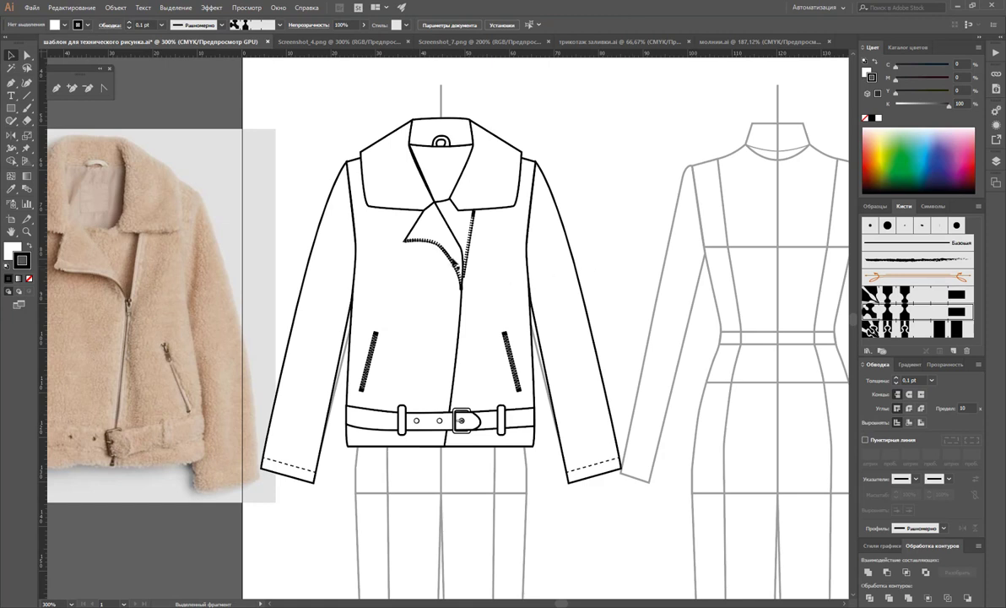
Keep the lapel zipper's start arrowhead set to None after trying other arrowheads
{"action": "left_click", "coordinate": [445, 259]}
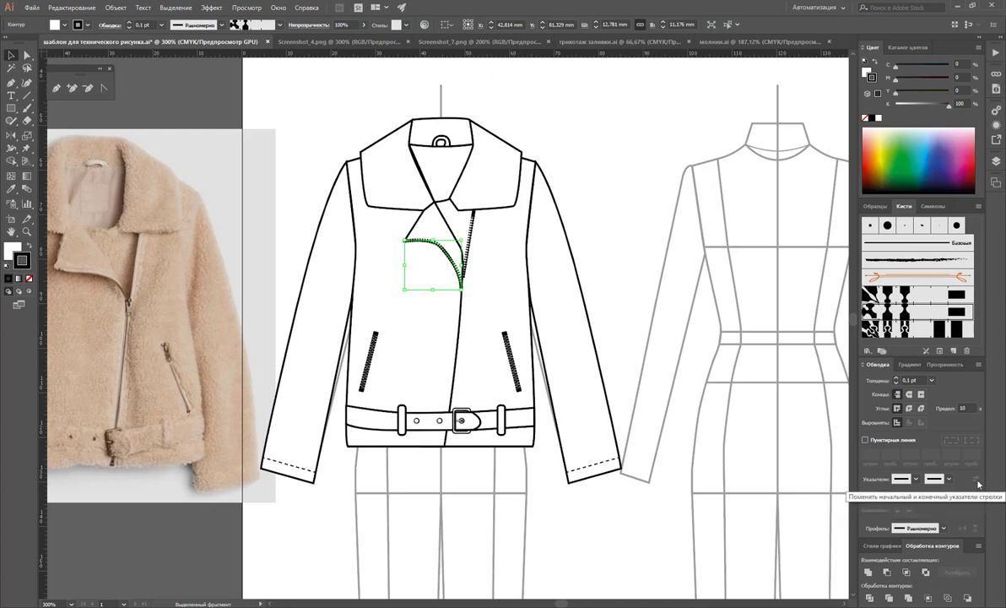
{"action": "left_click", "coordinate": [948, 480]}
{"action": "left_click", "coordinate": [904, 431]}
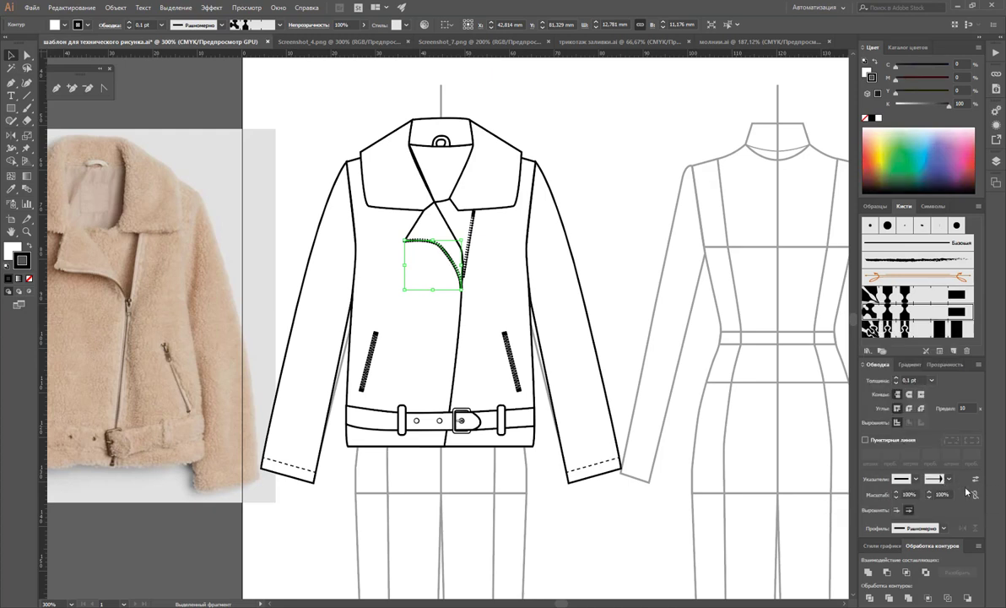
{"action": "left_click", "coordinate": [914, 479]}
{"action": "left_click", "coordinate": [914, 480]}
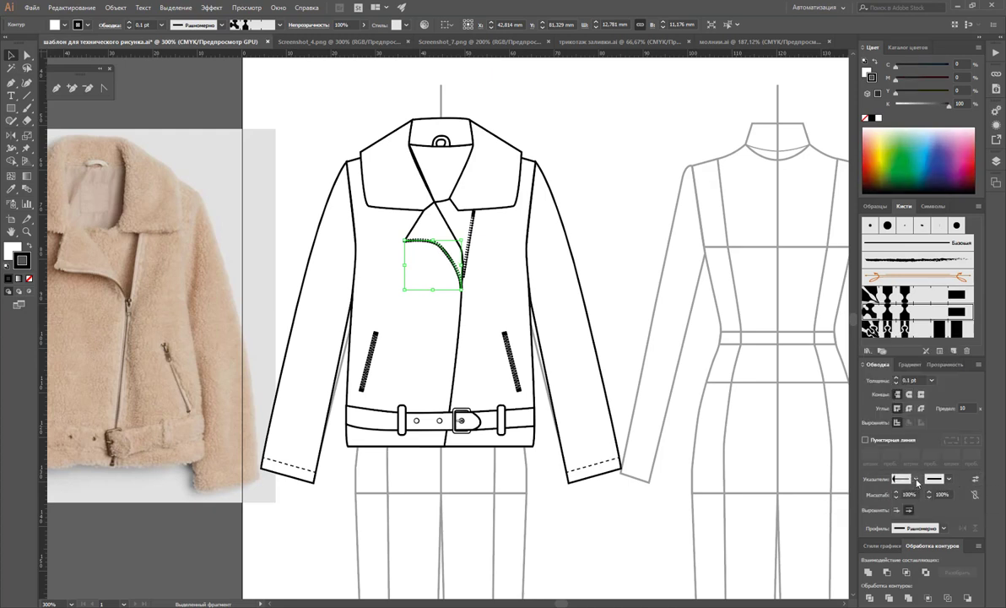
{"action": "left_click", "coordinate": [915, 480]}
{"action": "scroll", "coordinate": [908, 452], "scroll_direction": "down", "scroll_amount": 5}
{"action": "scroll", "coordinate": [907, 452], "scroll_direction": "up", "scroll_amount": 5}
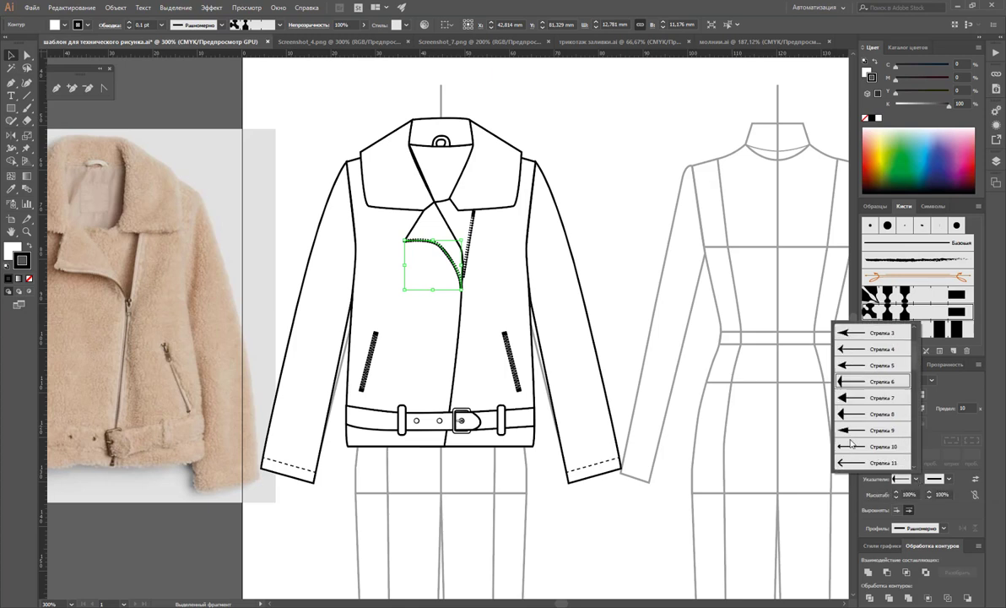
{"action": "left_click", "coordinate": [615, 292]}
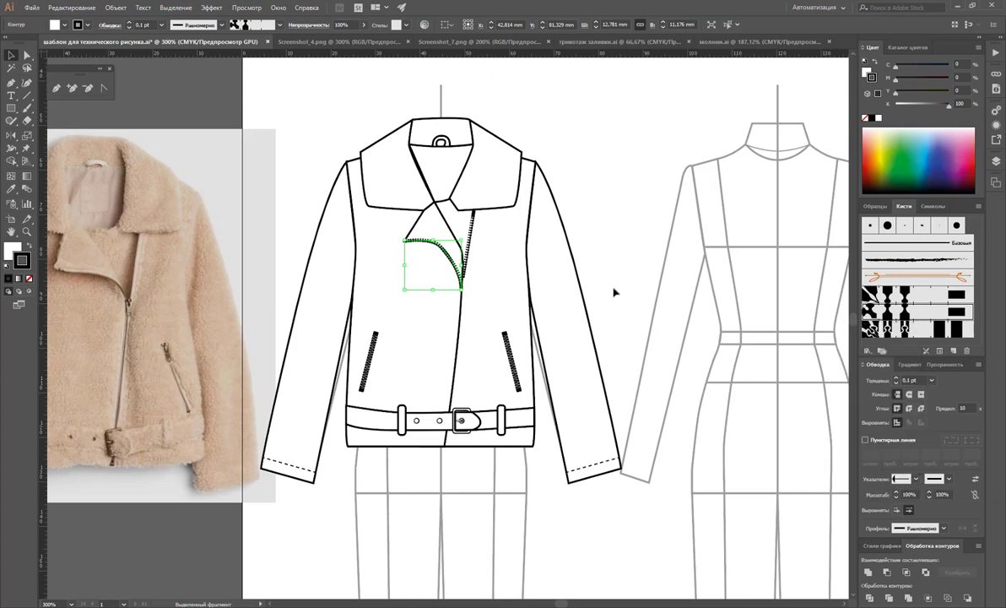
{"action": "left_click", "coordinate": [915, 480]}
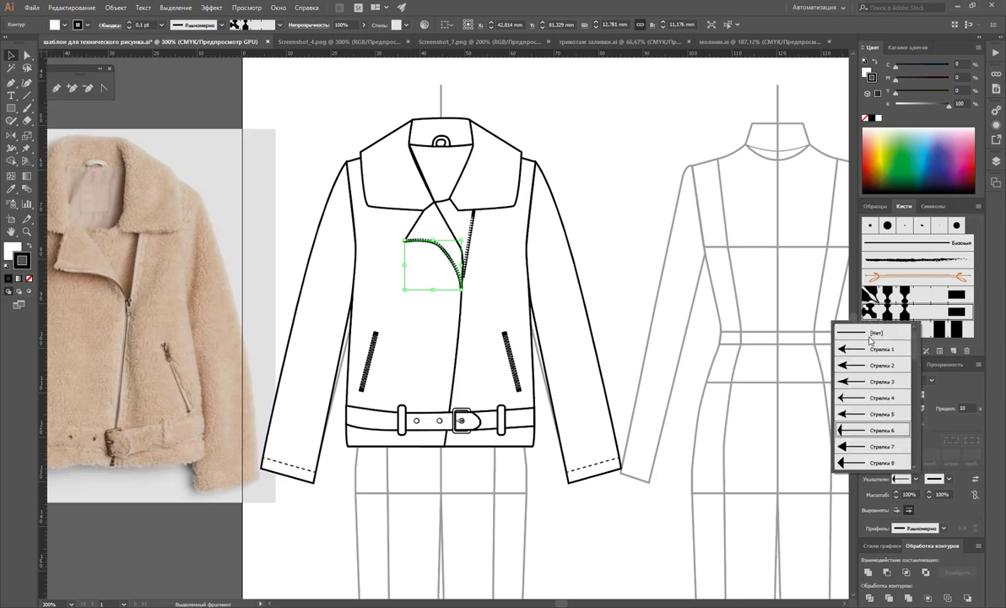
{"action": "left_click", "coordinate": [804, 328]}
{"action": "left_click", "coordinate": [638, 234]}
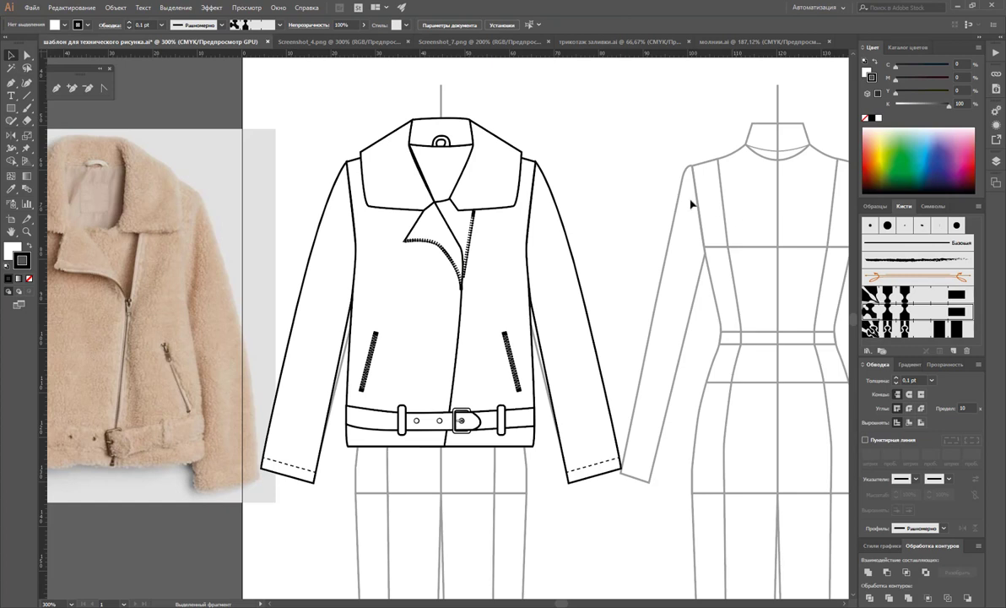
Draw a Pen line from the jacket hem up to the lapel and adjust its top anchor
{"action": "scroll", "coordinate": [690, 204], "scroll_direction": "down", "scroll_amount": 1}
{"action": "left_click", "coordinate": [56, 88]}
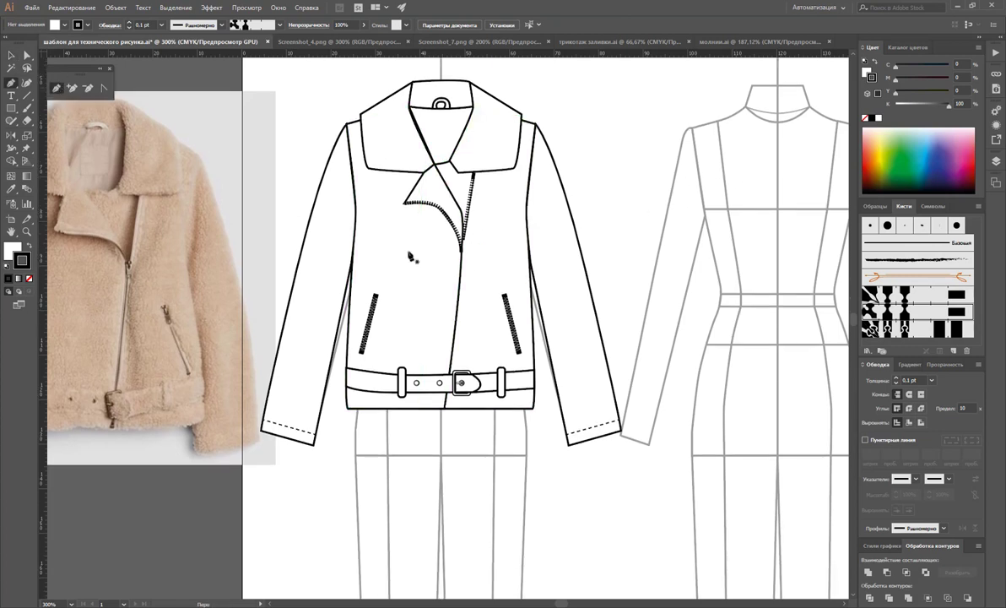
{"action": "left_click", "coordinate": [446, 408]}
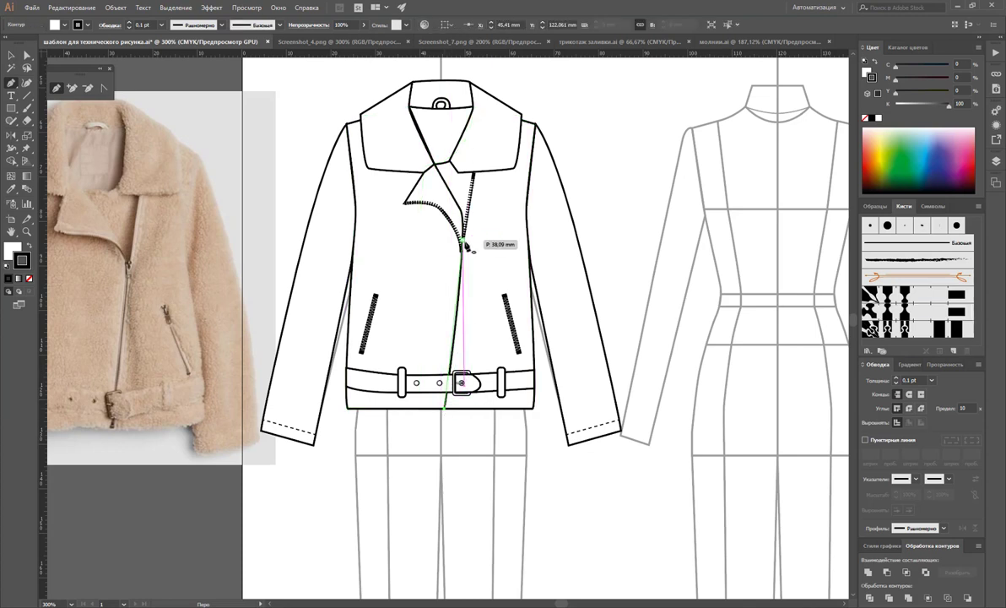
{"action": "left_click", "coordinate": [473, 173]}
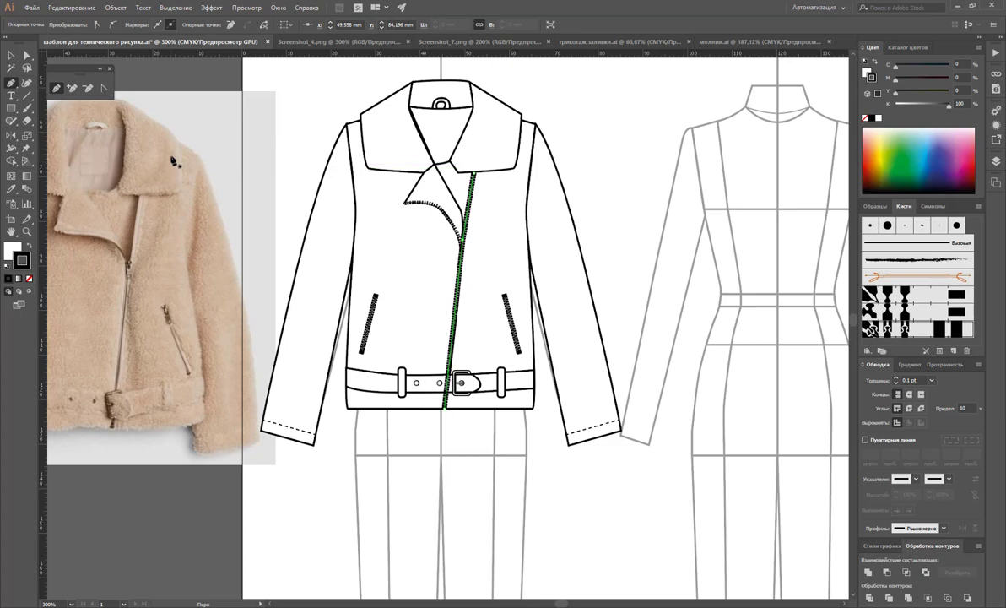
{"action": "mouse_move", "coordinate": [473, 173]}
{"action": "left_mouse_down"}
{"action": "mouse_move", "coordinate": [481, 272]}
{"action": "mouse_move", "coordinate": [468, 247]}
{"action": "left_mouse_up"}
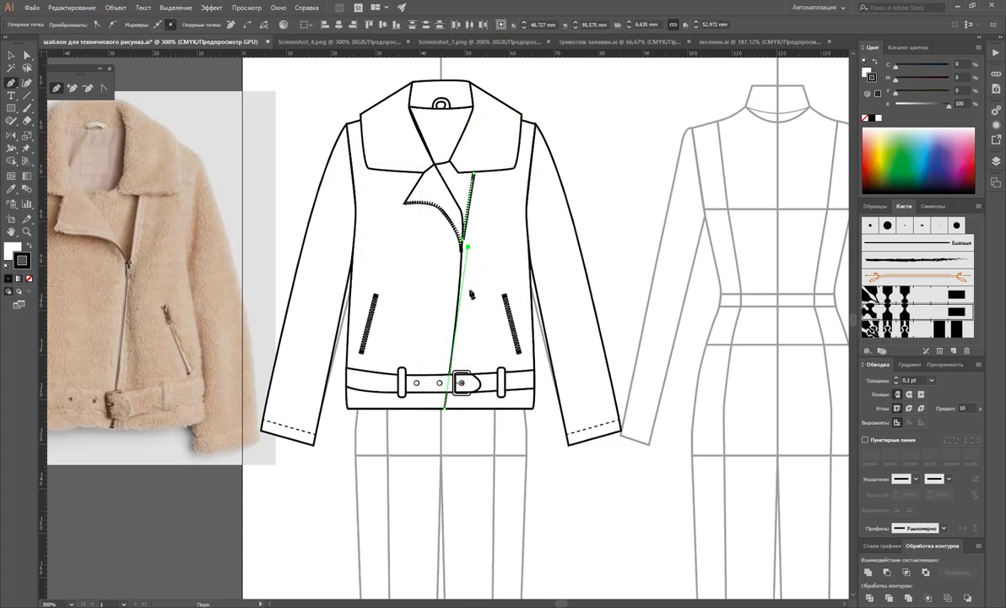
{"action": "left_click", "coordinate": [524, 271], "text": "ctrl"}
{"action": "left_click", "coordinate": [27, 54]}
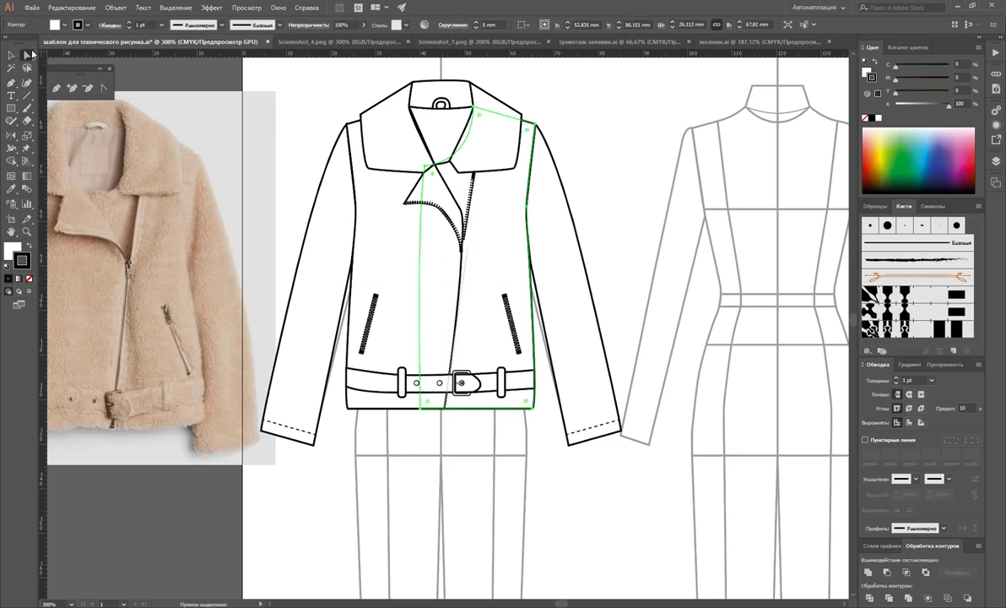
{"action": "left_click_drag", "start_coordinate": [463, 247], "coordinate": [462, 243]}
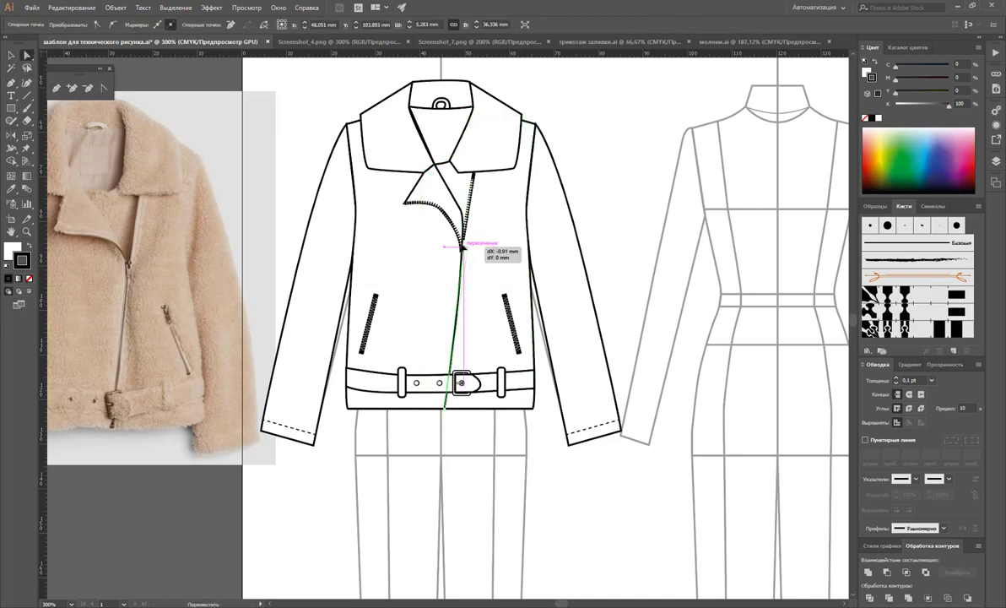
Apply the zipper brush to the new front line at 0.1 pt stroke weight
{"action": "left_click", "coordinate": [872, 301]}
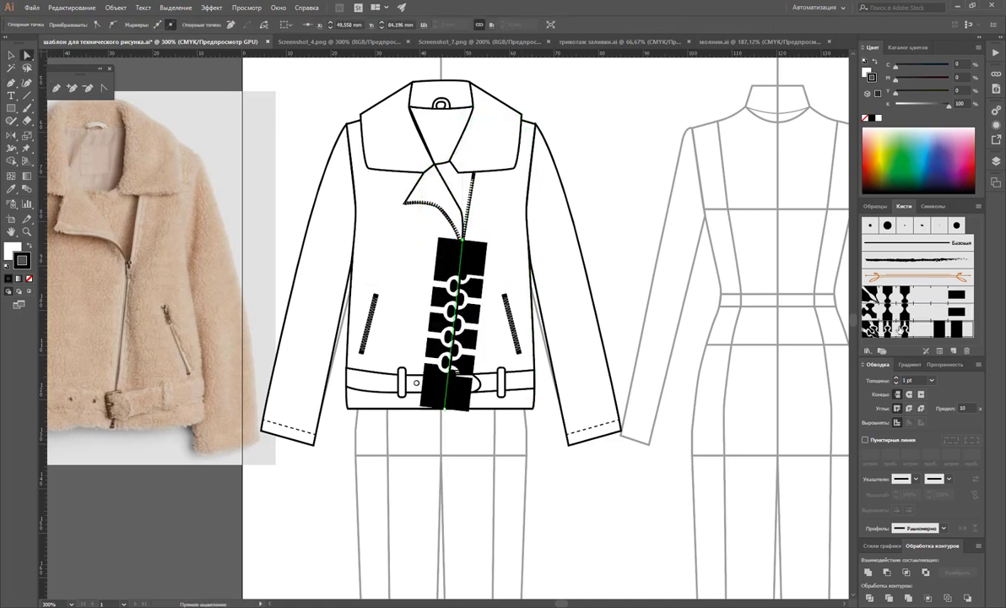
{"action": "double_click", "coordinate": [904, 380]}
{"action": "type", "text": "0,1"}
{"action": "key", "text": "Return"}
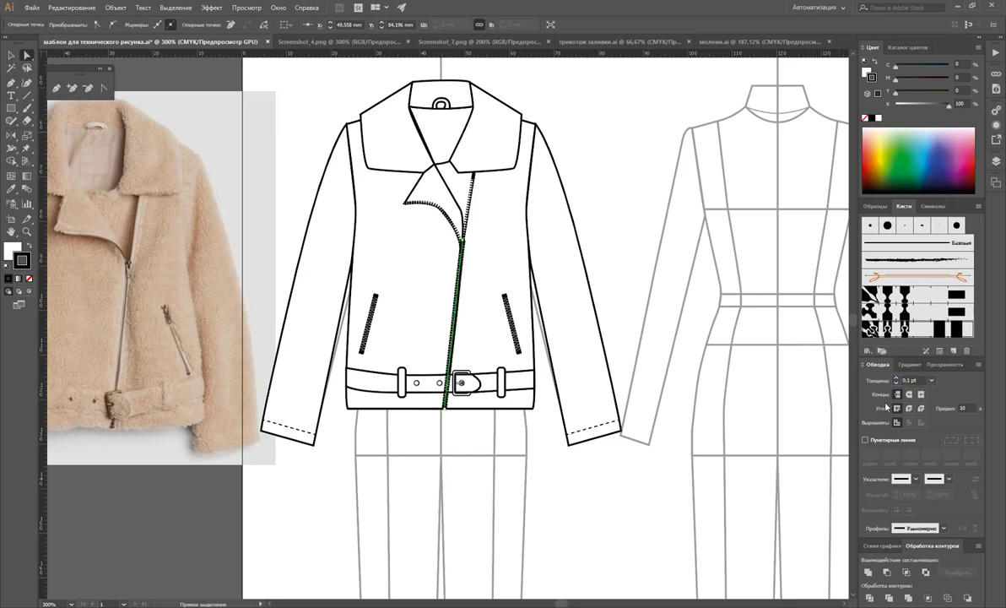
Bring the jacket body, belt and front zipper to the front so the zipper shows over the belt
{"action": "left_click", "coordinate": [11, 54]}
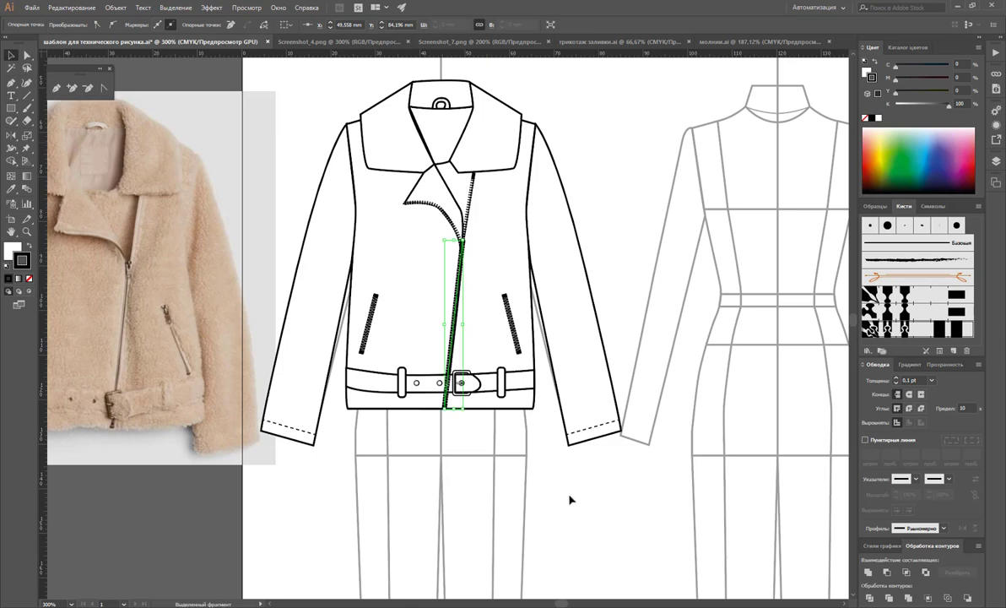
{"action": "mouse_move", "coordinate": [319, 338]}
{"action": "left_mouse_down"}
{"action": "mouse_move", "coordinate": [469, 425]}
{"action": "mouse_move", "coordinate": [384, 441]}
{"action": "mouse_move", "coordinate": [372, 409]}
{"action": "left_mouse_up"}
{"action": "right_click", "coordinate": [435, 397]}
{"action": "mouse_move", "coordinate": [465, 498]}
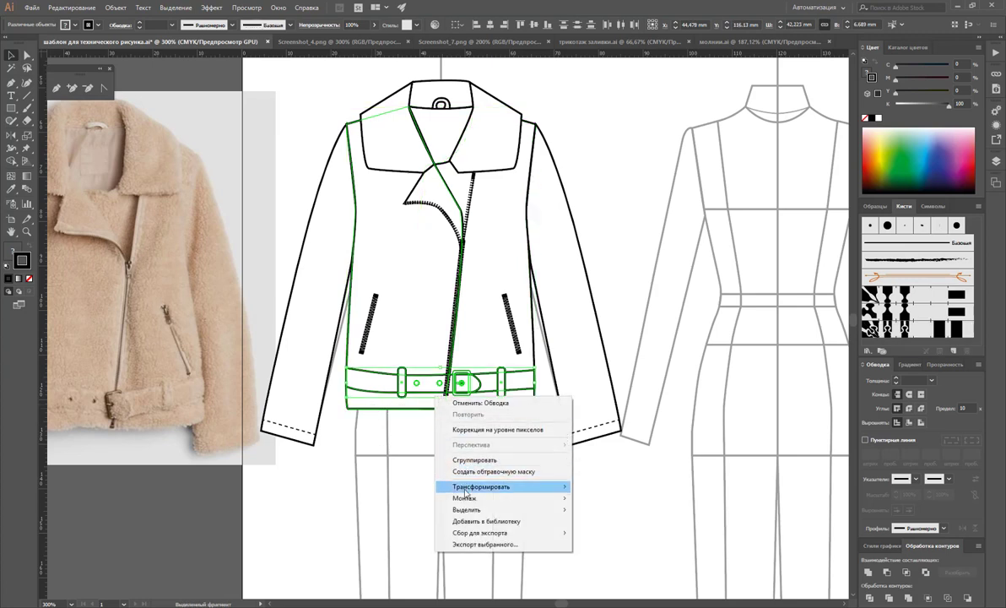
{"action": "left_click", "coordinate": [596, 498]}
{"action": "left_click", "coordinate": [606, 512]}
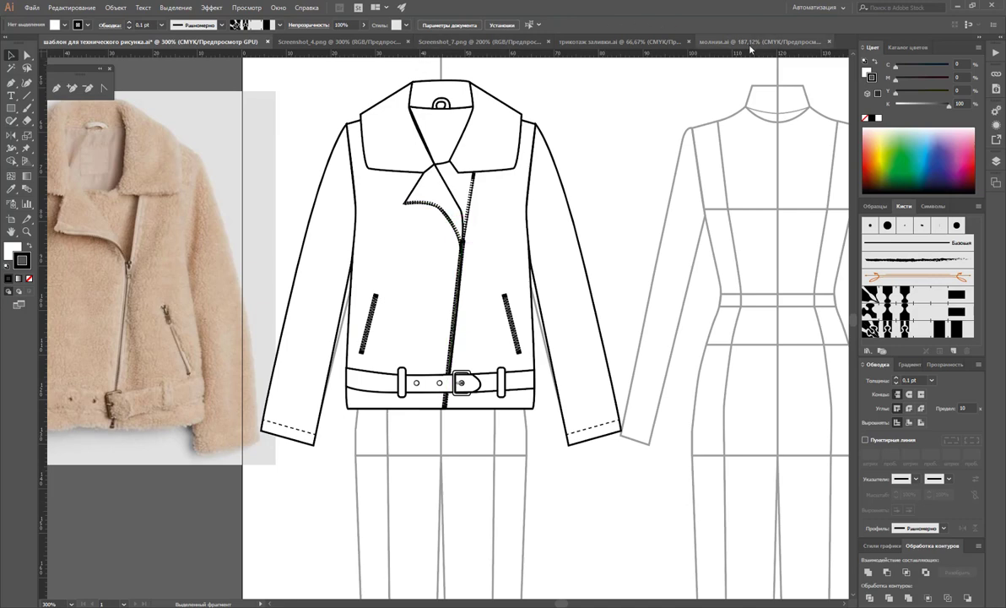
Paste the zipper slider from молнии.ai, shrink it and place it on the front zipper
{"action": "left_click", "coordinate": [722, 42]}
{"action": "left_click", "coordinate": [454, 362]}
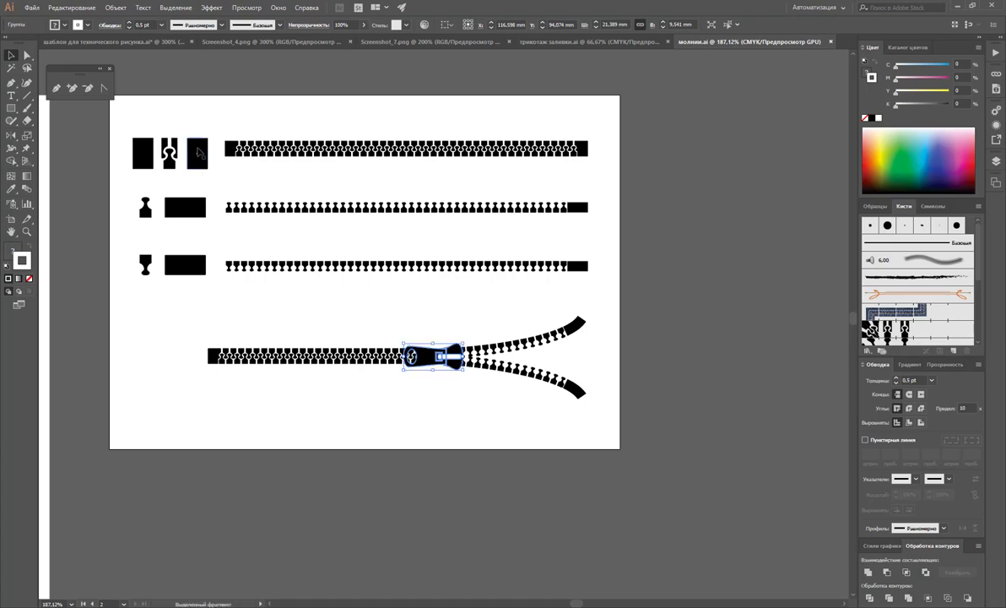
{"action": "left_click", "coordinate": [145, 42]}
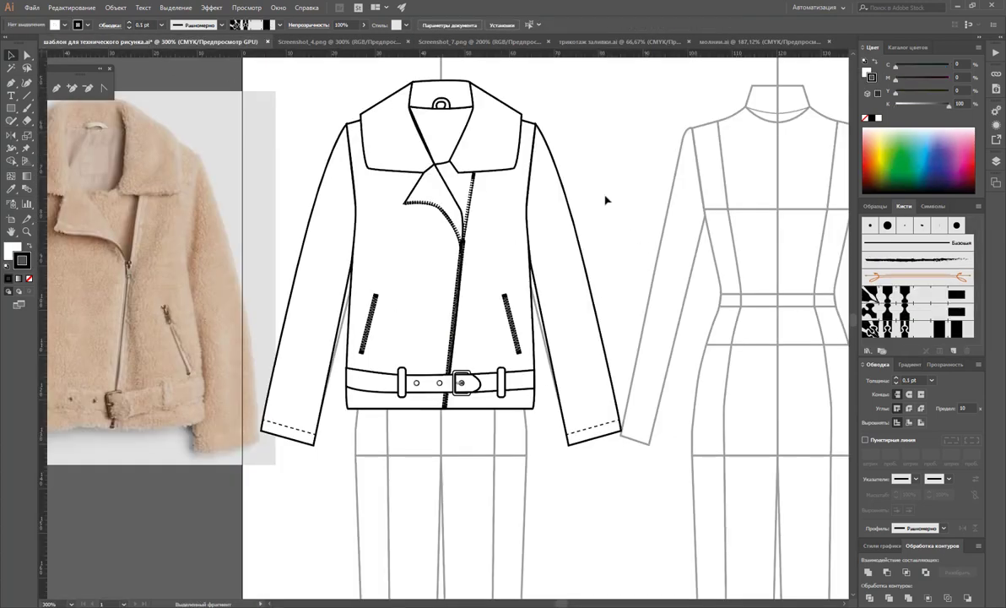
{"action": "key", "text": "ctrl+v"}
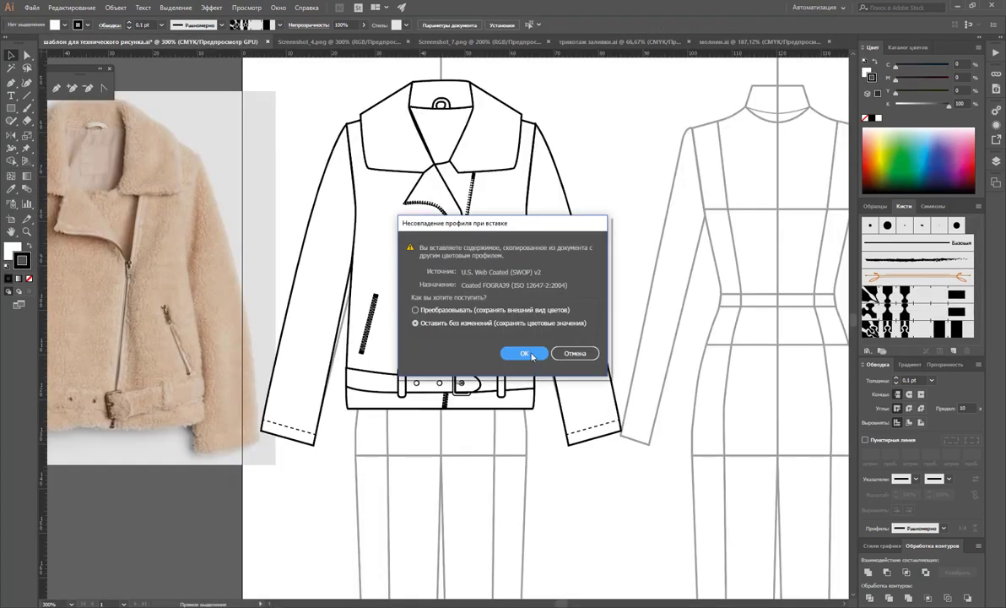
{"action": "left_click", "coordinate": [525, 353]}
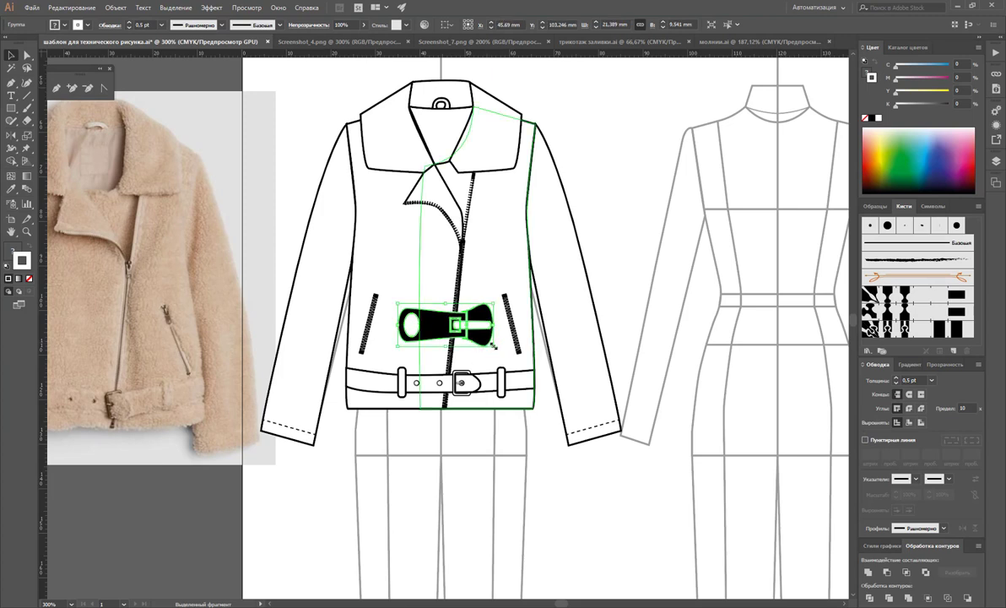
{"action": "mouse_move", "coordinate": [495, 345]}
{"action": "left_mouse_down"}
{"action": "mouse_move", "coordinate": [439, 331]}
{"action": "mouse_move", "coordinate": [426, 276]}
{"action": "left_mouse_up"}
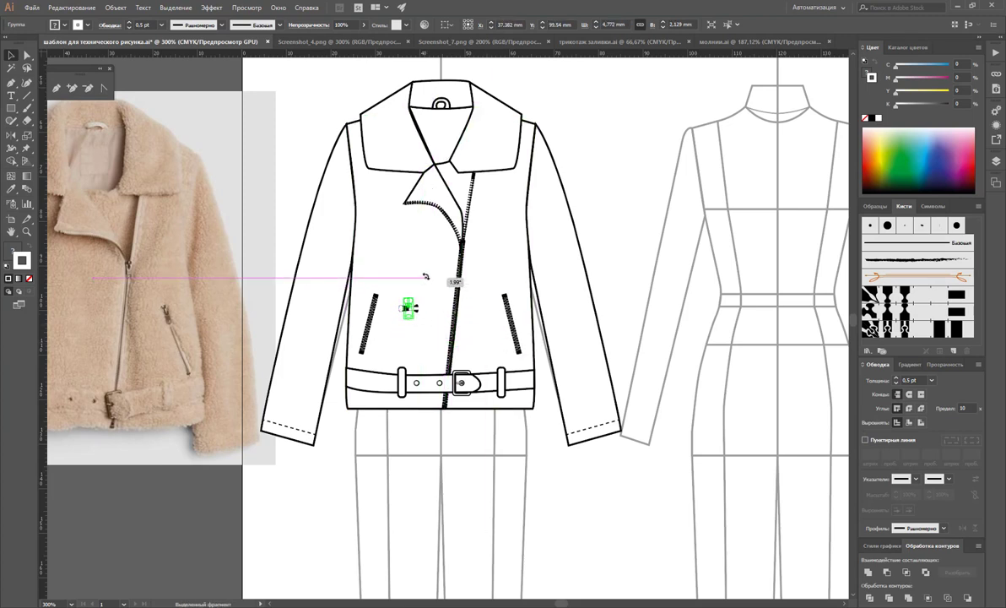
{"action": "left_click_drag", "start_coordinate": [409, 309], "coordinate": [462, 253]}
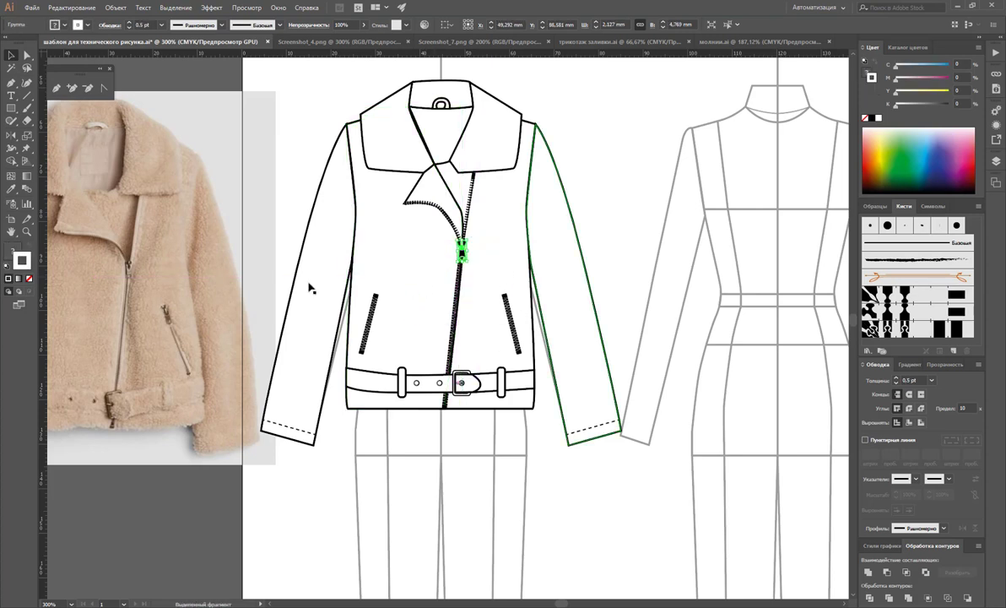
Give the zipper pull a 50% grey outline at 0.25 pt stroke weight
{"action": "left_click", "coordinate": [875, 206]}
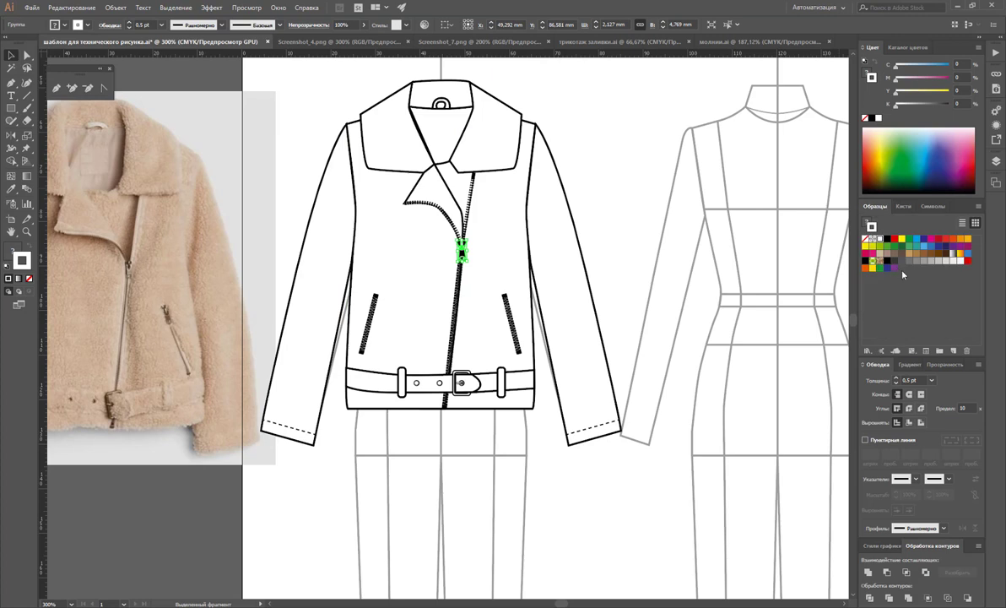
{"action": "left_click", "coordinate": [924, 264]}
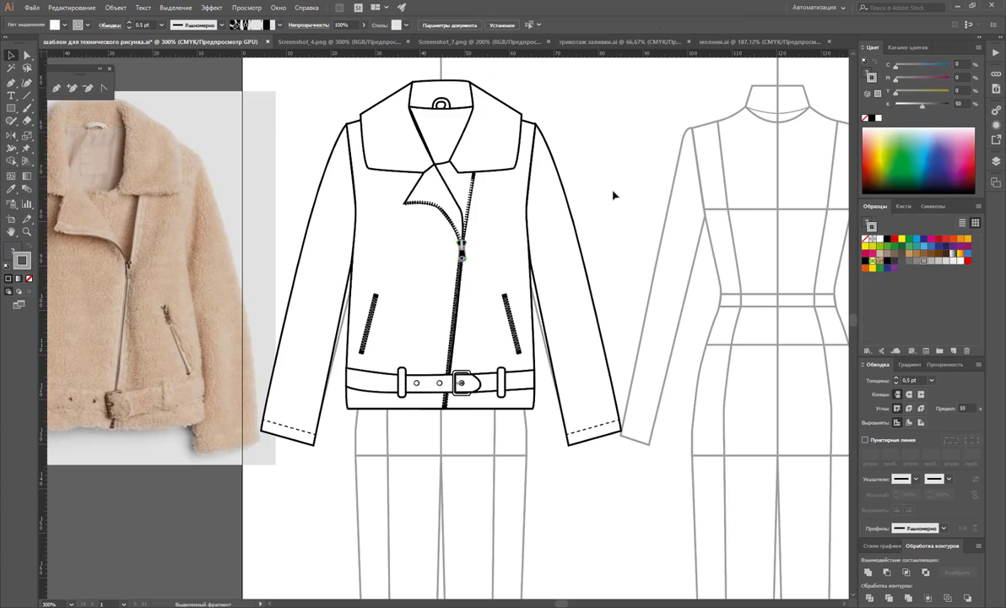
{"action": "left_click", "coordinate": [155, 25]}
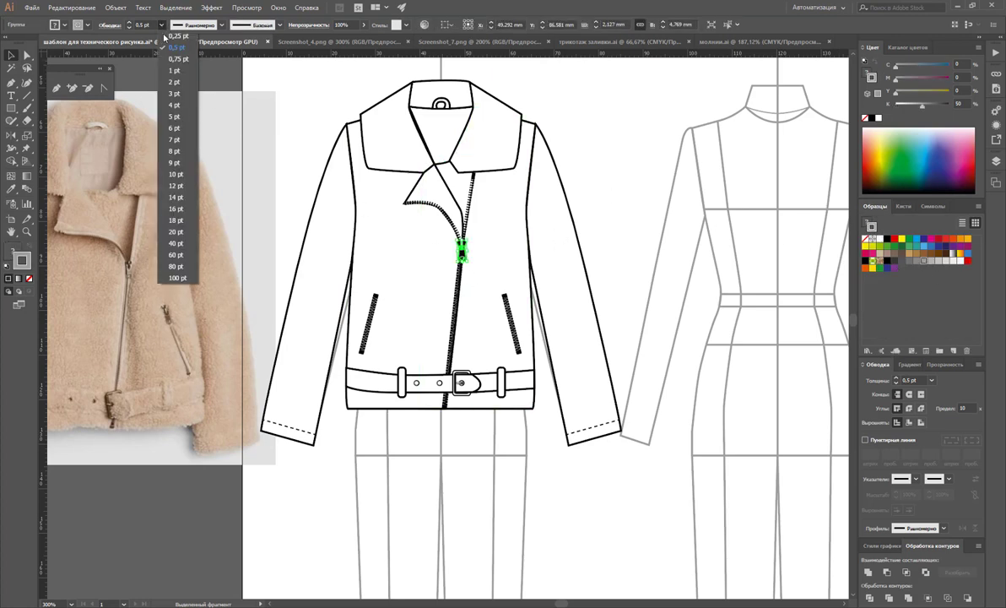
{"action": "left_click", "coordinate": [165, 35]}
{"action": "left_click", "coordinate": [609, 150]}
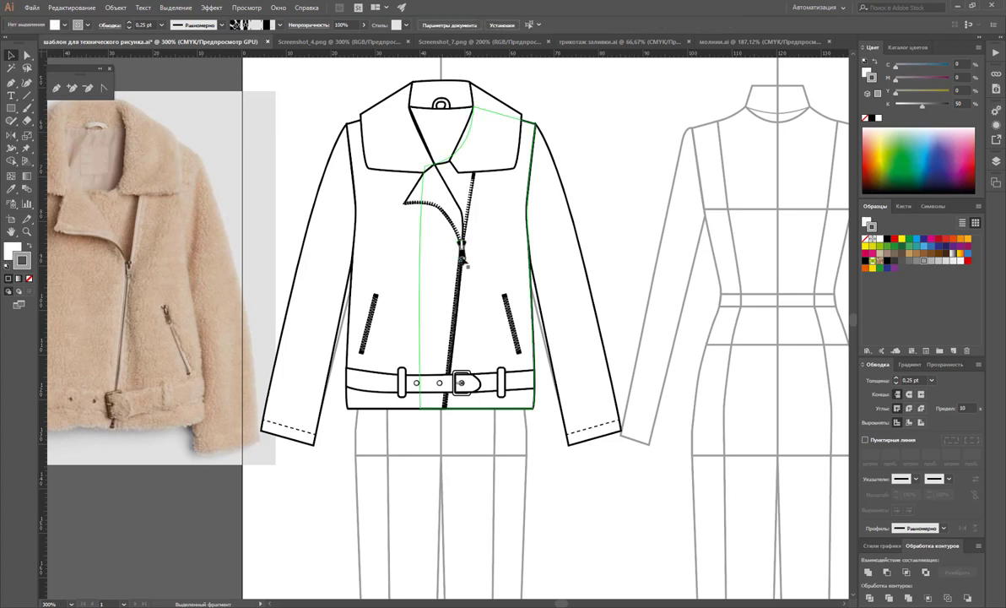
Place copies of the zipper pull on the right and left pocket zippers
{"action": "left_click_drag", "start_coordinate": [462, 248], "coordinate": [520, 319]}
{"action": "key", "text": "Right"}
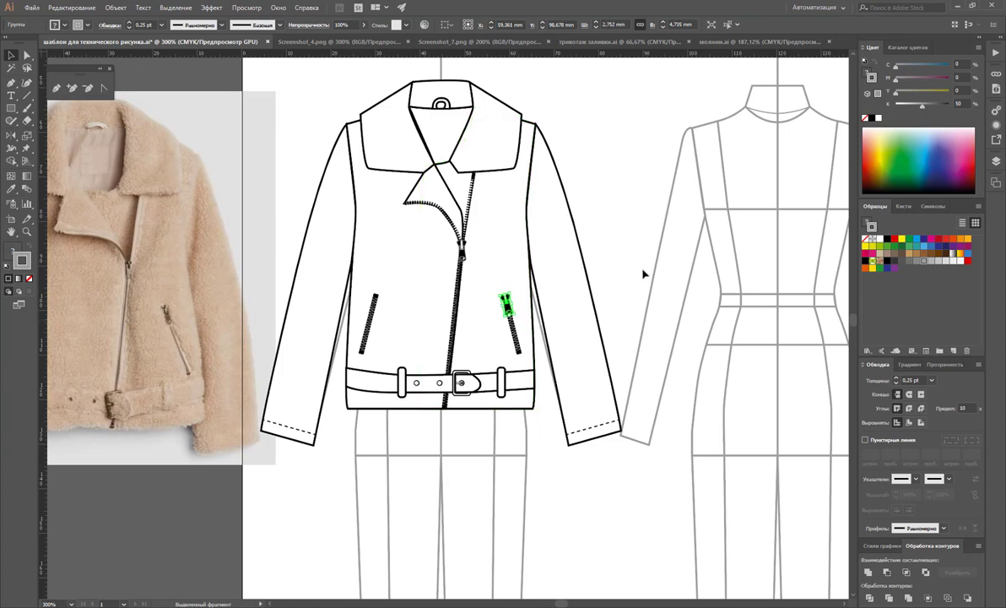
{"action": "mouse_move", "coordinate": [509, 314]}
{"action": "left_mouse_down"}
{"action": "mouse_move", "coordinate": [379, 314]}
{"action": "mouse_move", "coordinate": [381, 306]}
{"action": "mouse_move", "coordinate": [384, 320]}
{"action": "mouse_move", "coordinate": [379, 306]}
{"action": "left_mouse_up"}
{"action": "left_click", "coordinate": [405, 314]}
Zoom in on the belt and start a Pen stitch path along the strap's top edge to the buckle
{"action": "scroll", "coordinate": [620, 356], "scroll_direction": "down", "scroll_amount": 1}
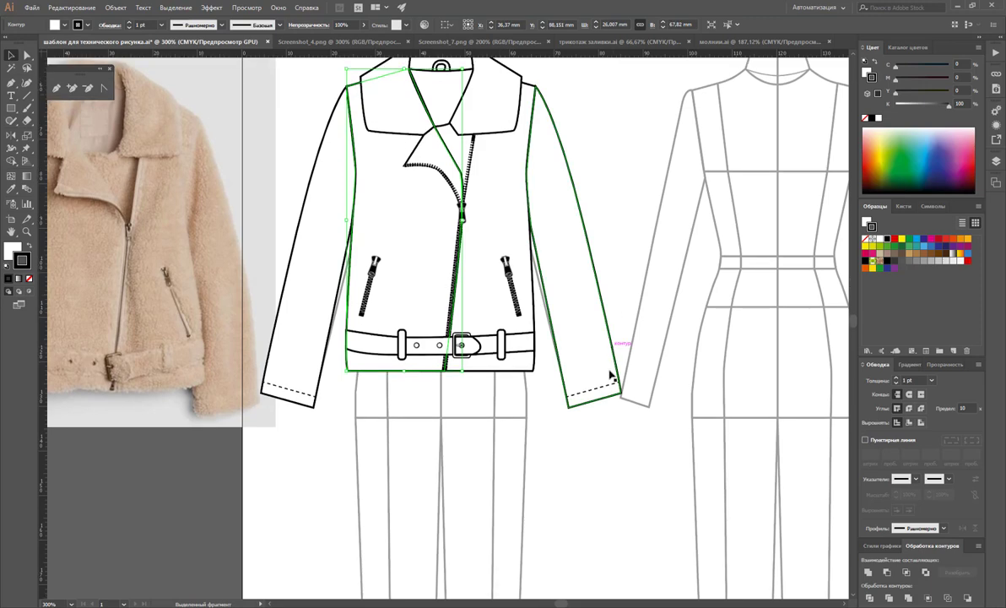
{"action": "left_click", "coordinate": [710, 484]}
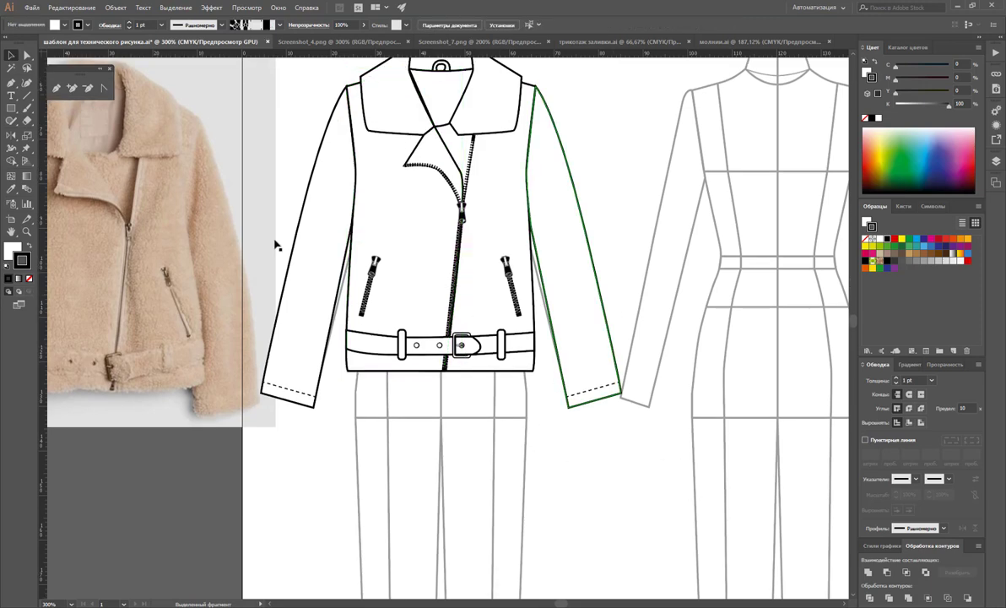
{"action": "left_click", "coordinate": [27, 231]}
{"action": "left_click", "coordinate": [414, 327]}
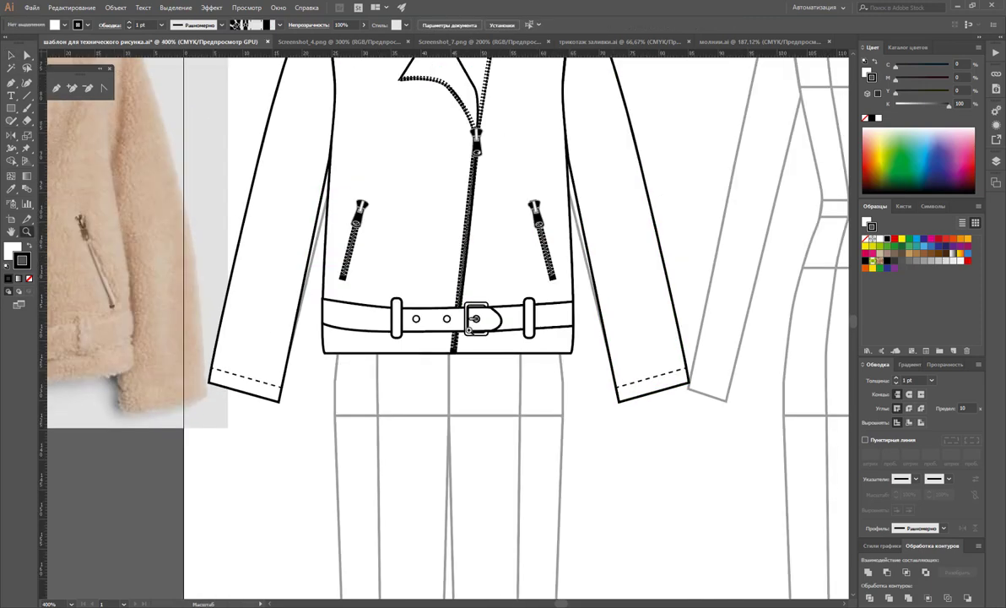
{"action": "left_click", "coordinate": [411, 298]}
{"action": "left_click", "coordinate": [407, 327]}
{"action": "left_click", "coordinate": [11, 82]}
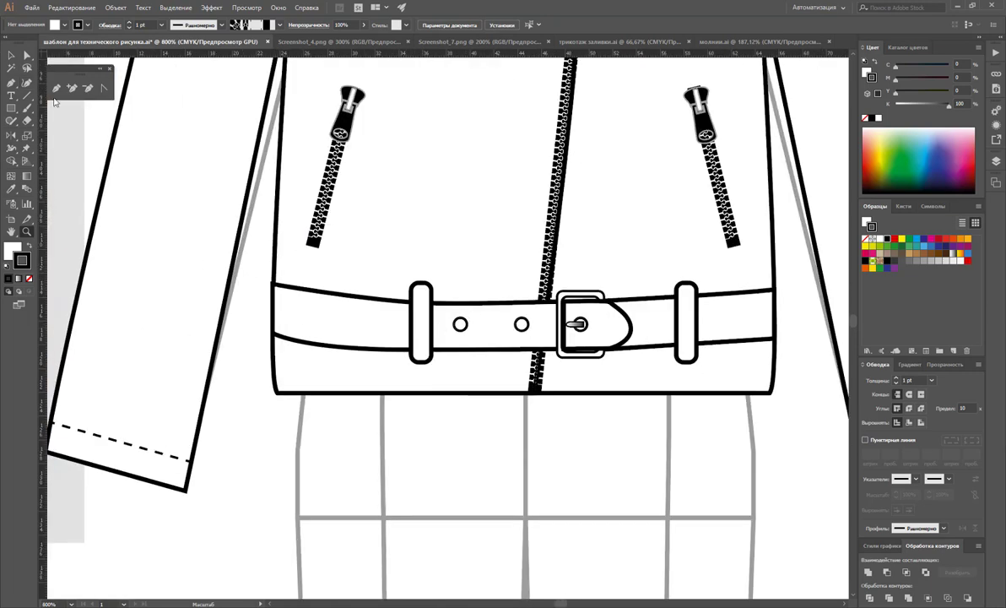
{"action": "left_click", "coordinate": [272, 289]}
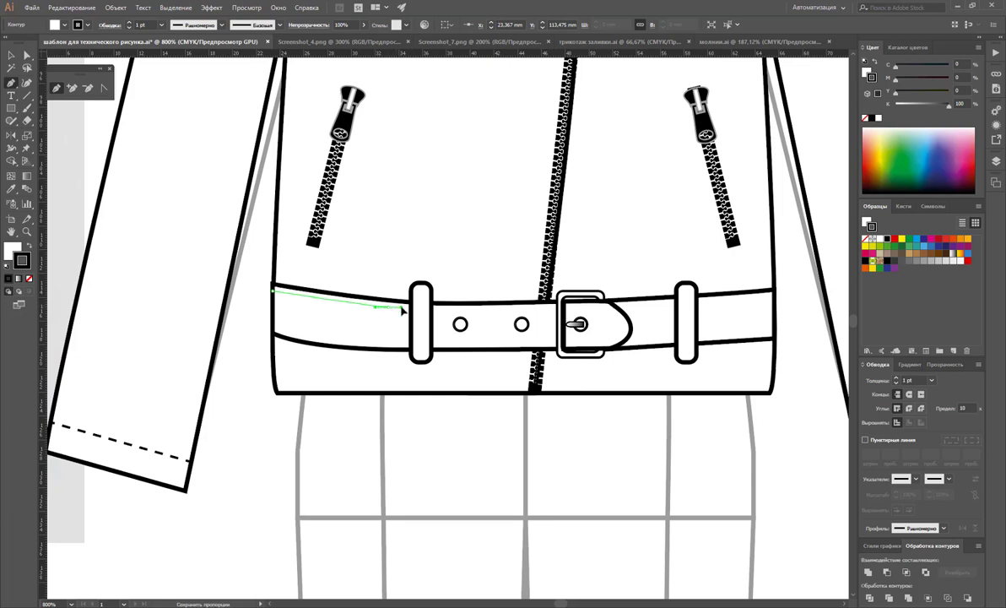
{"action": "left_click_drag", "start_coordinate": [403, 310], "coordinate": [406, 309]}
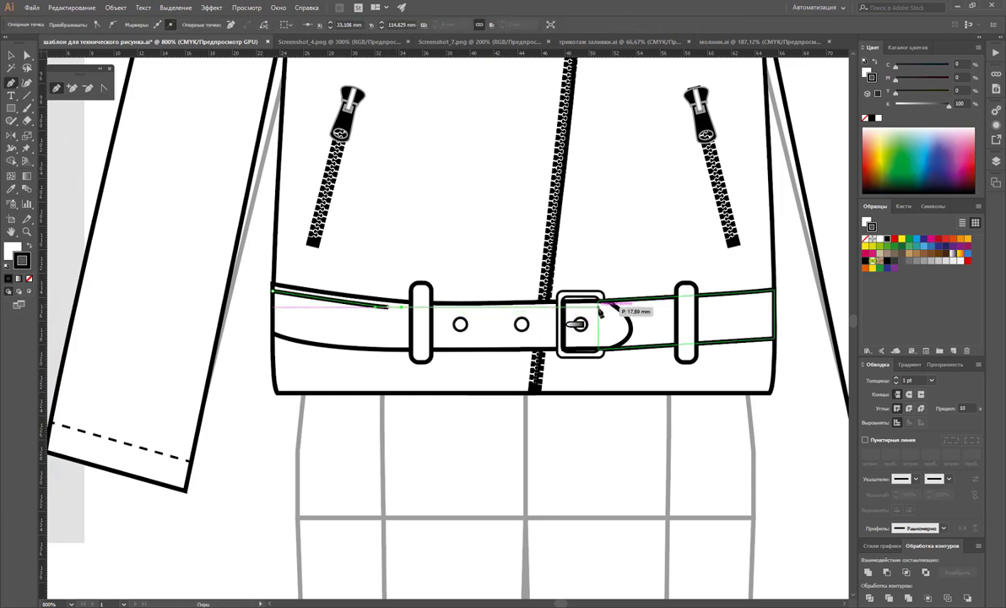
{"action": "left_click", "coordinate": [600, 311]}
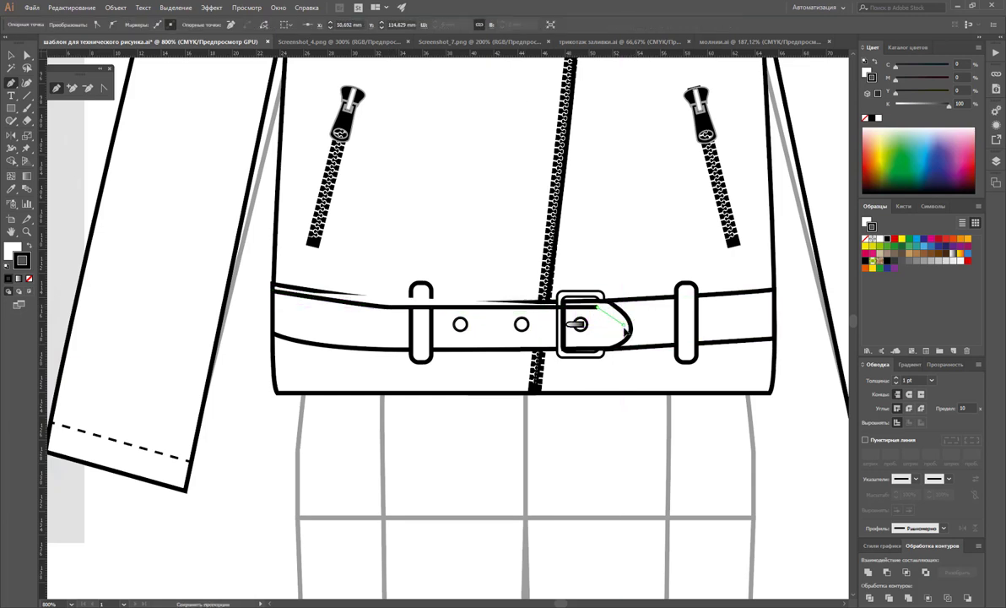
Continue the stitch path around the strap's tip and back along its lower edge, closing the loop
{"action": "left_click_drag", "start_coordinate": [623, 345], "coordinate": [591, 348]}
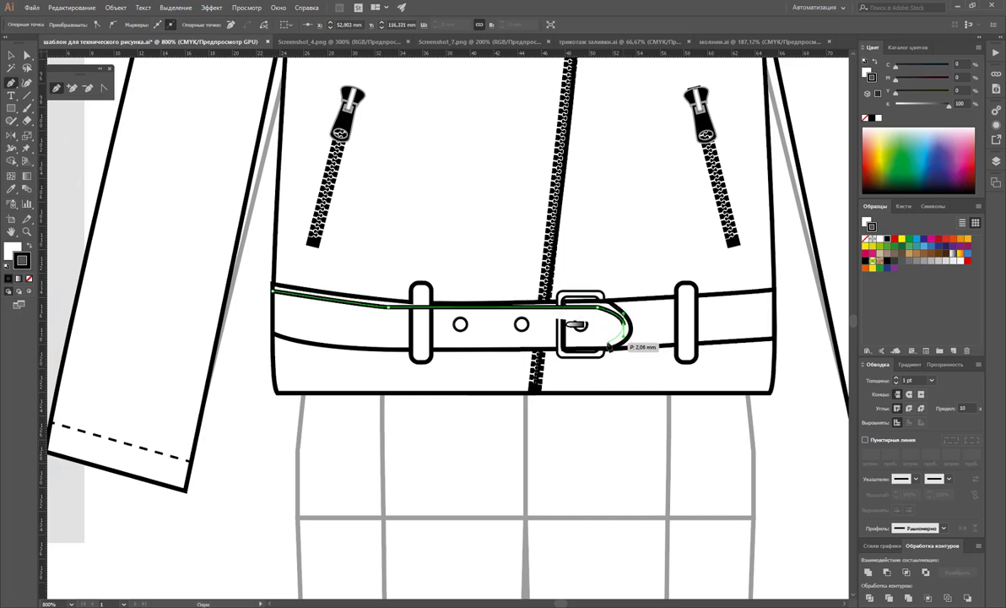
{"action": "left_click", "coordinate": [445, 348]}
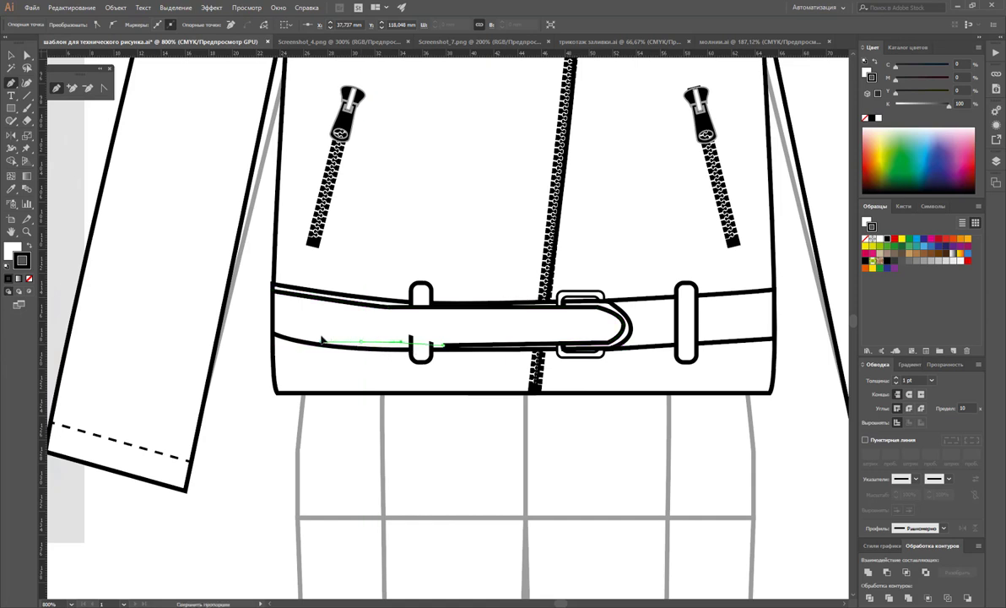
{"action": "left_click", "coordinate": [321, 340]}
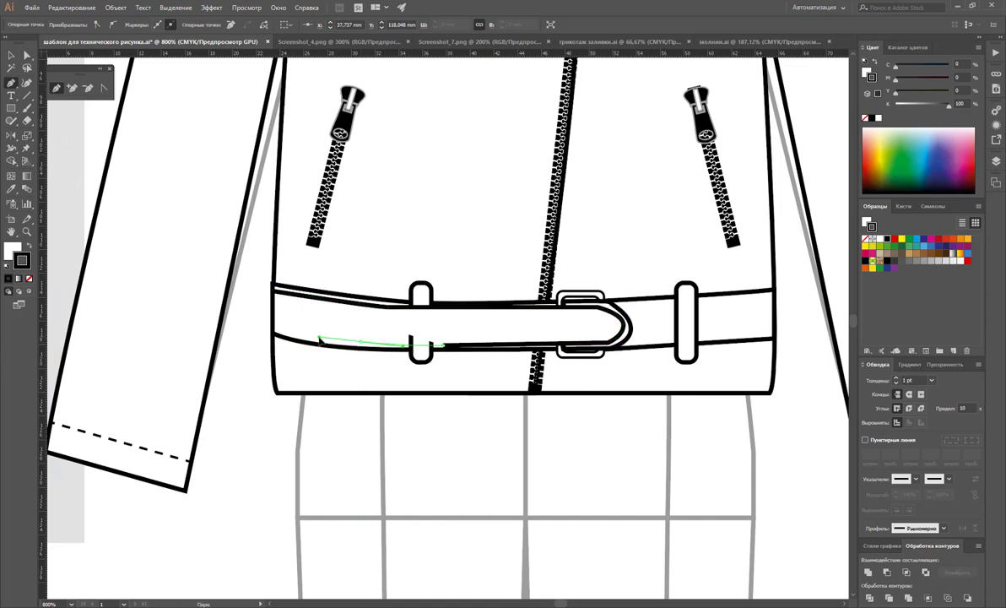
{"action": "left_click", "coordinate": [276, 331]}
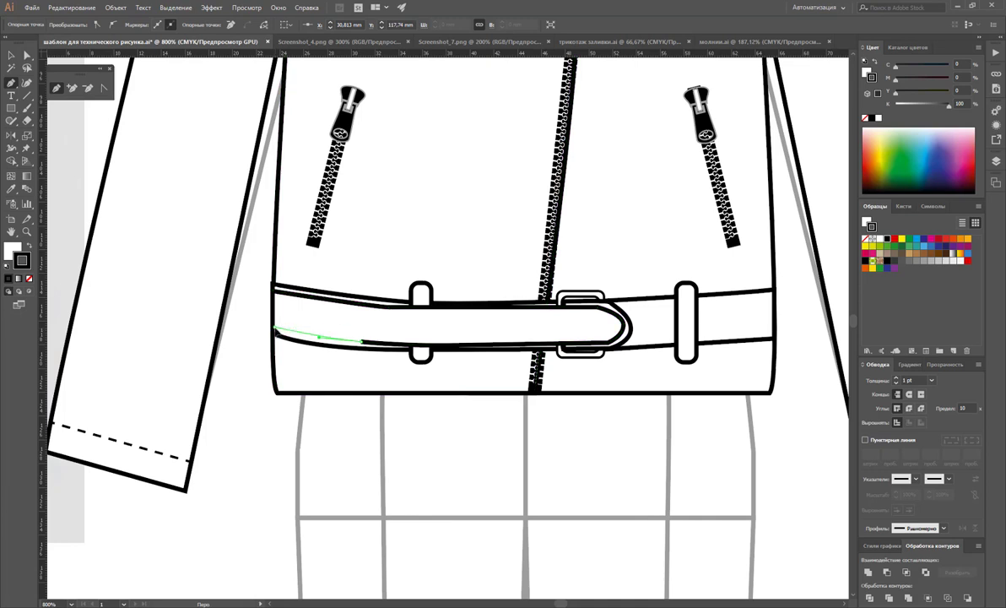
{"action": "left_click_drag", "start_coordinate": [276, 332], "coordinate": [304, 347]}
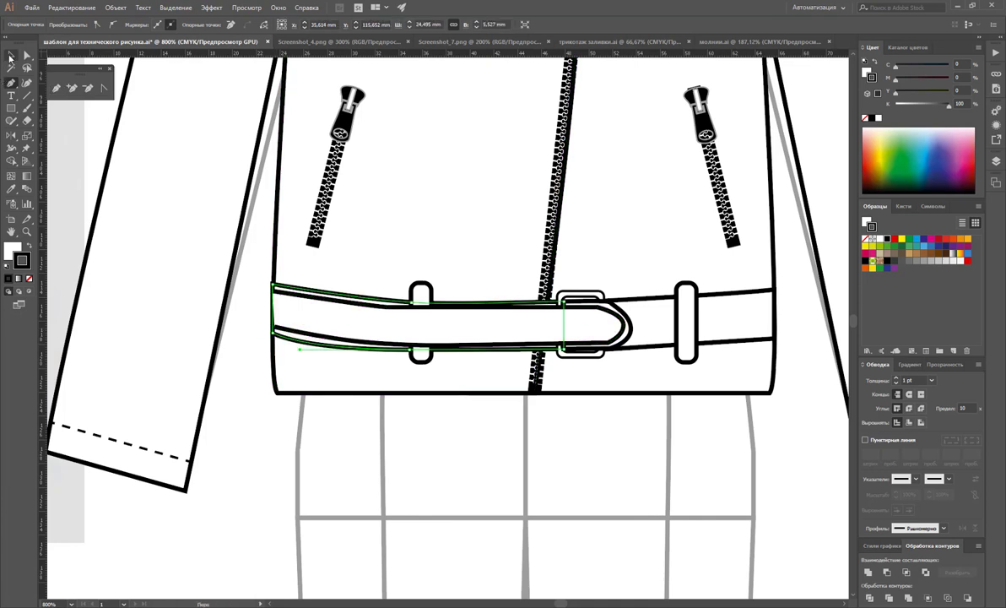
Copy the sleeve's dashed stitch style onto the belt path and send it behind the holes and buckle
{"action": "left_click", "coordinate": [10, 57]}
{"action": "left_click", "coordinate": [337, 299]}
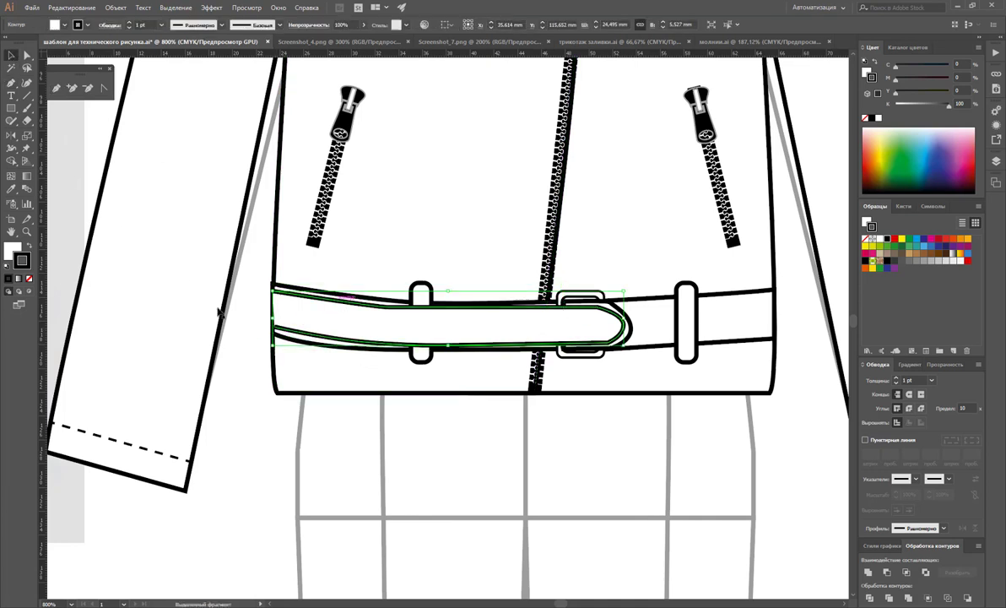
{"action": "left_click", "coordinate": [11, 188]}
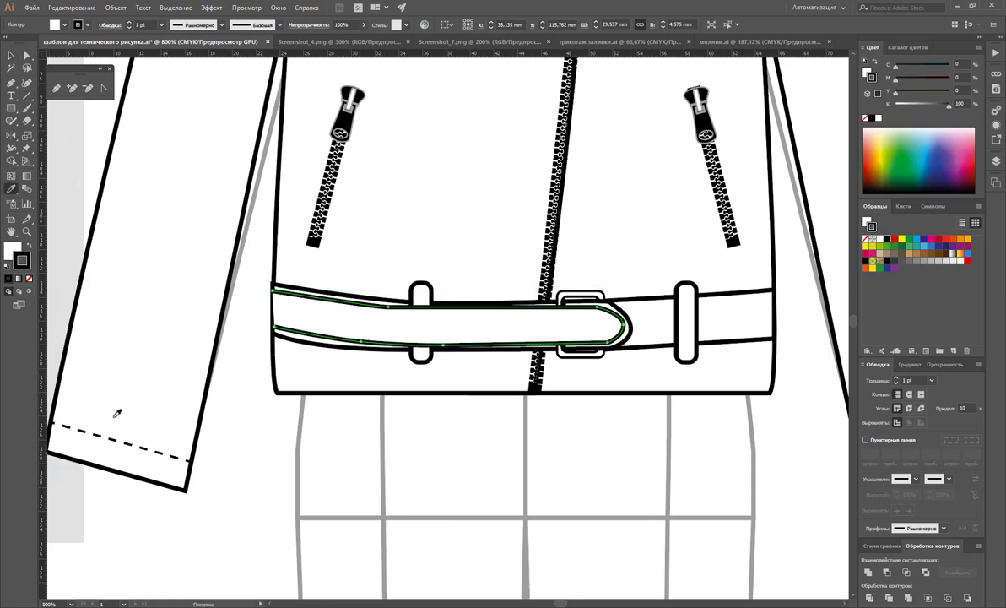
{"action": "left_click", "coordinate": [128, 440]}
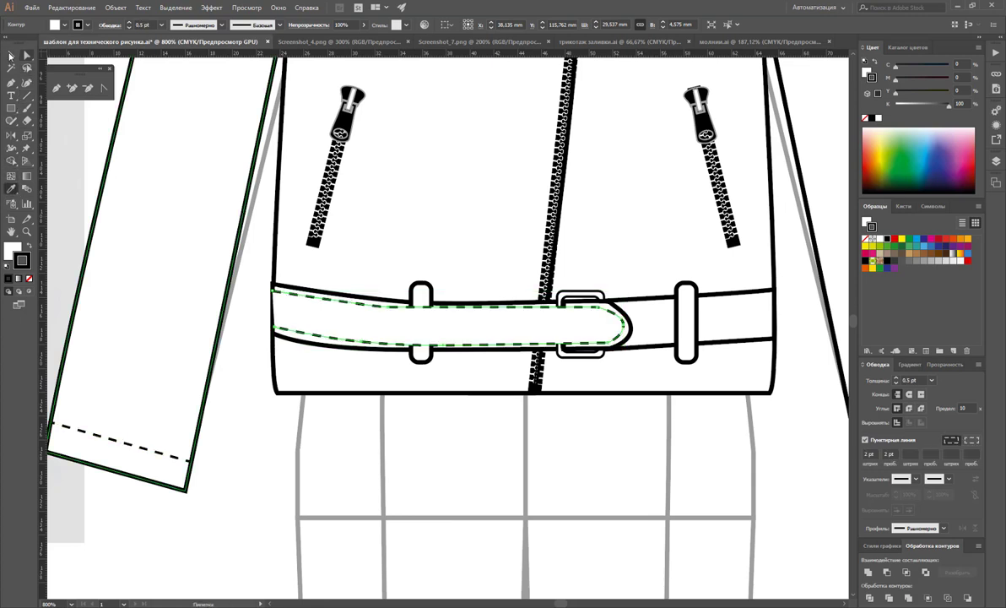
{"action": "left_click", "coordinate": [11, 56]}
{"action": "key", "text": "ctrl+bracketleft"}
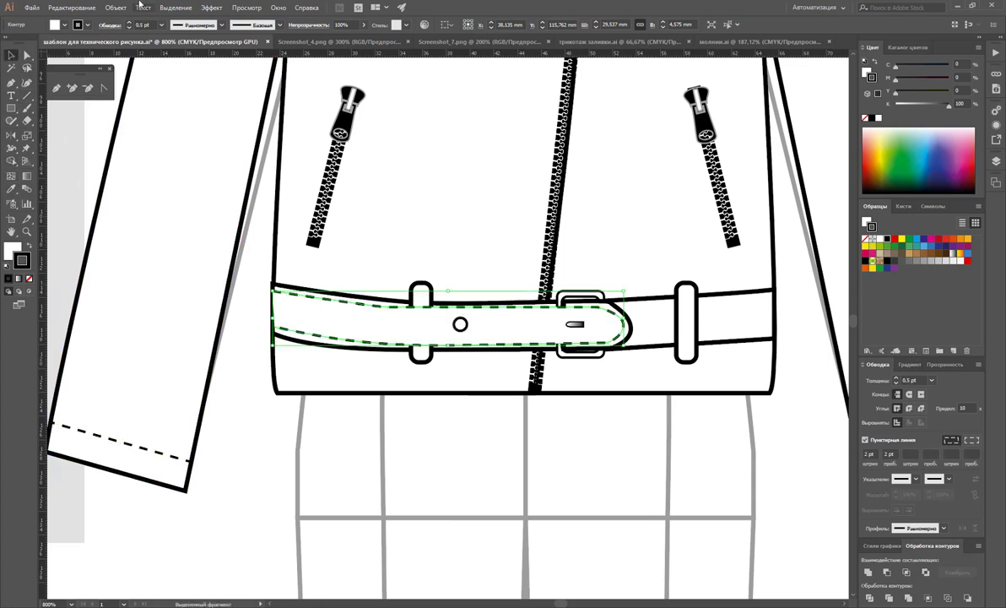
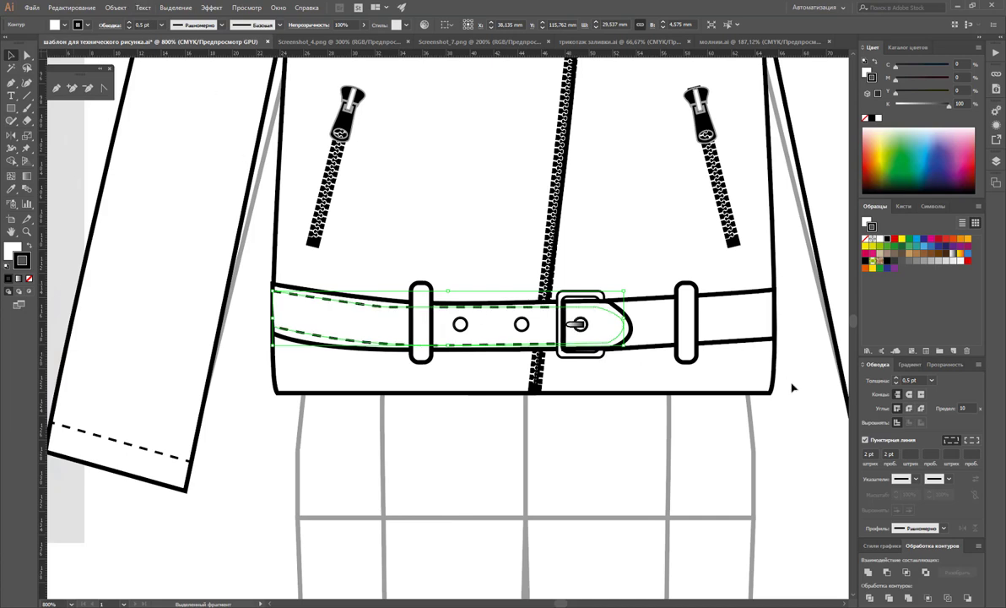
Alt-drag a strap copy below the belt and draw a rectangle over its rounded tip
{"action": "left_click", "coordinate": [568, 375]}
{"action": "mouse_move", "coordinate": [549, 311]}
{"action": "left_mouse_down"}
{"action": "mouse_move", "coordinate": [549, 385]}
{"action": "mouse_move", "coordinate": [532, 388]}
{"action": "left_mouse_up"}
{"action": "left_click", "coordinate": [12, 108]}
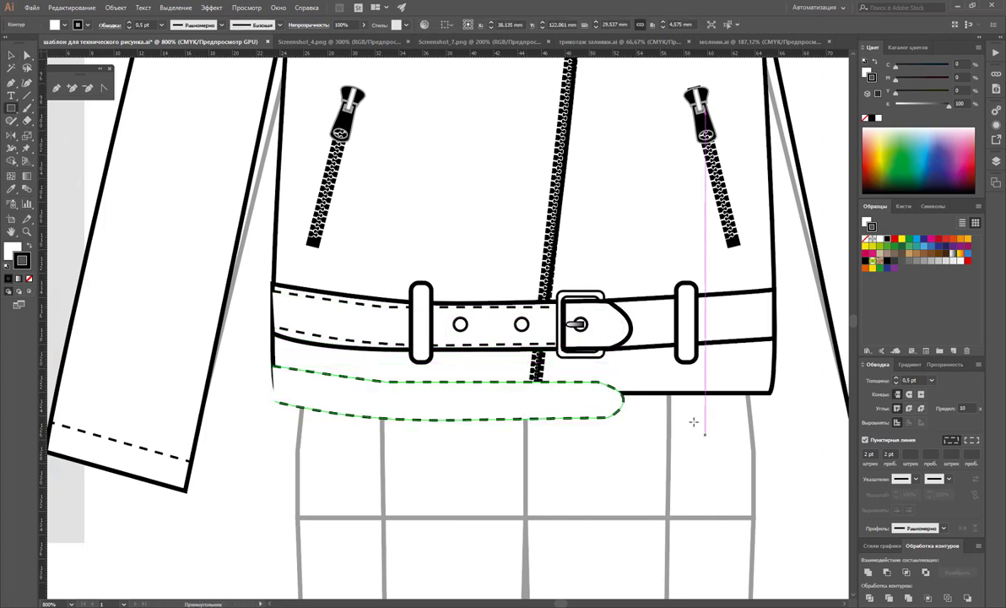
{"action": "left_click_drag", "start_coordinate": [643, 374], "coordinate": [561, 453]}
{"action": "left_click", "coordinate": [11, 55]}
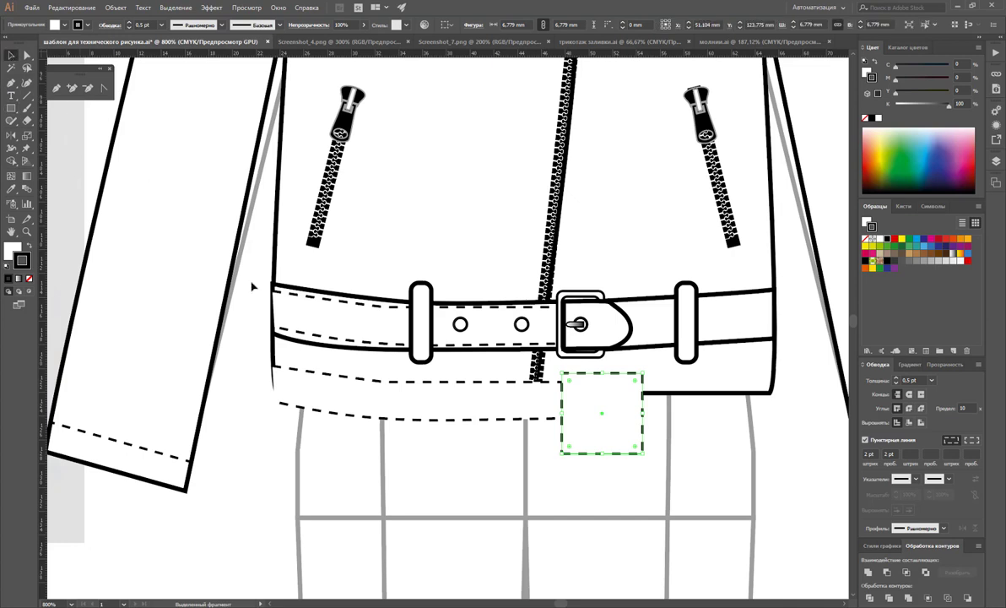
{"action": "left_click", "coordinate": [504, 407], "text": "shift"}
Ungroup the divided strap pieces and delete everything except the rounded tip
{"action": "right_click", "coordinate": [553, 379]}
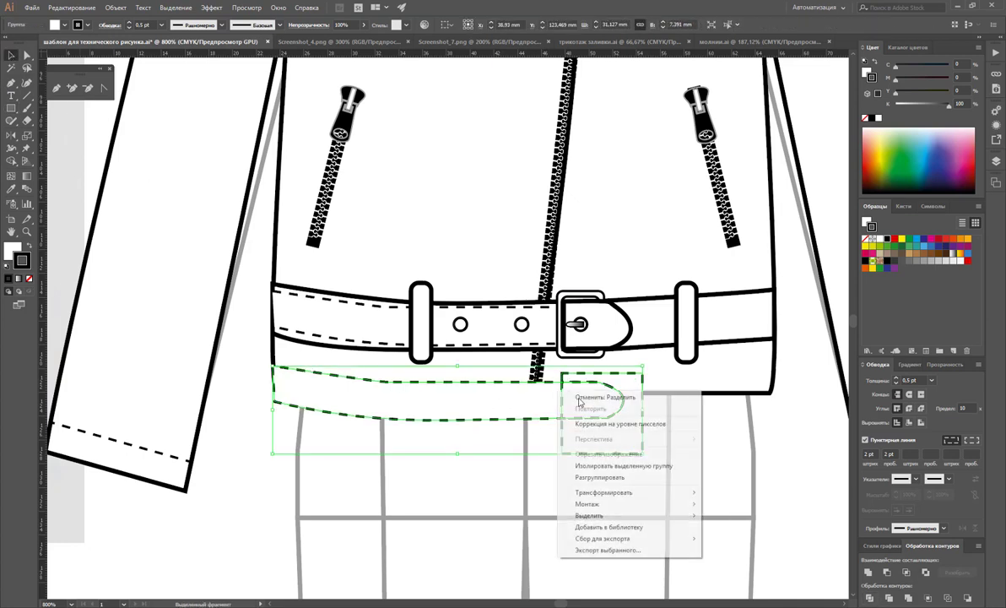
{"action": "left_click", "coordinate": [600, 477]}
{"action": "left_click", "coordinate": [819, 431]}
{"action": "left_click", "coordinate": [625, 447]}
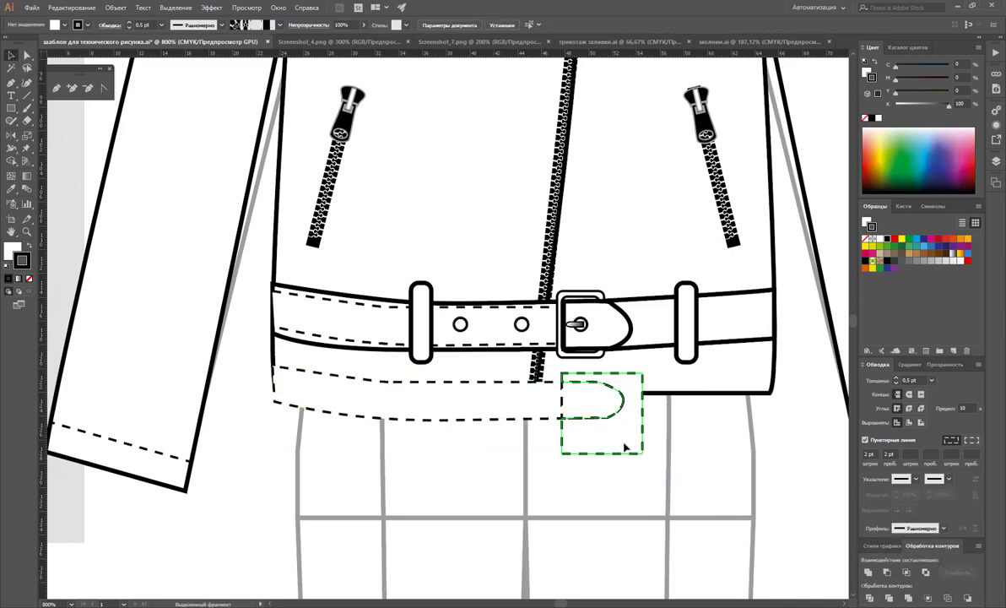
{"action": "key", "text": "Delete"}
{"action": "left_click", "coordinate": [551, 418]}
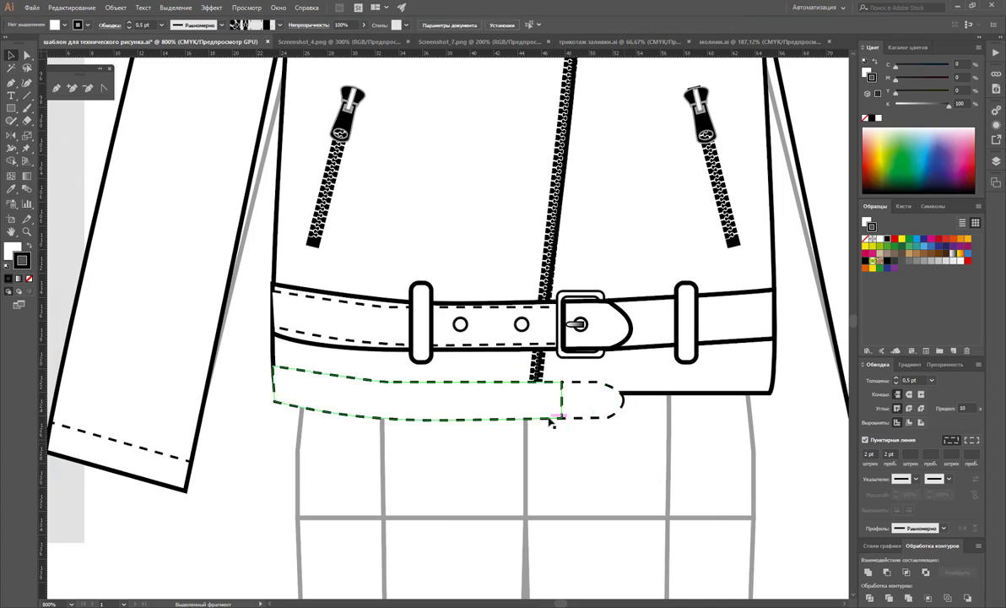
{"action": "key", "text": "Delete"}
Move the strap tip up into the buckle and set its fill to None
{"action": "left_click", "coordinate": [593, 387]}
{"action": "left_click_drag", "start_coordinate": [594, 387], "coordinate": [588, 314]}
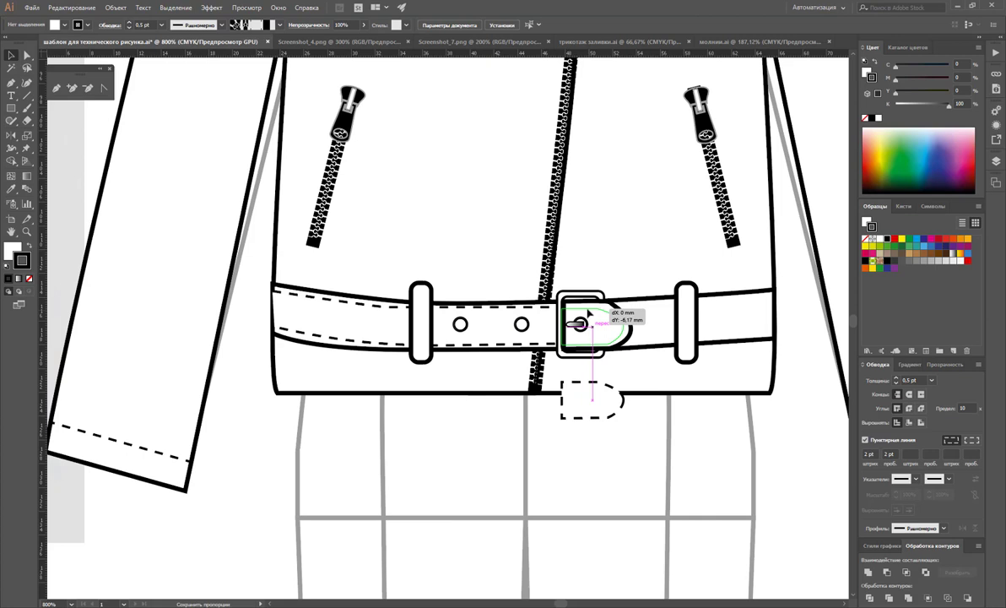
{"action": "left_click_drag", "start_coordinate": [588, 314], "coordinate": [589, 315]}
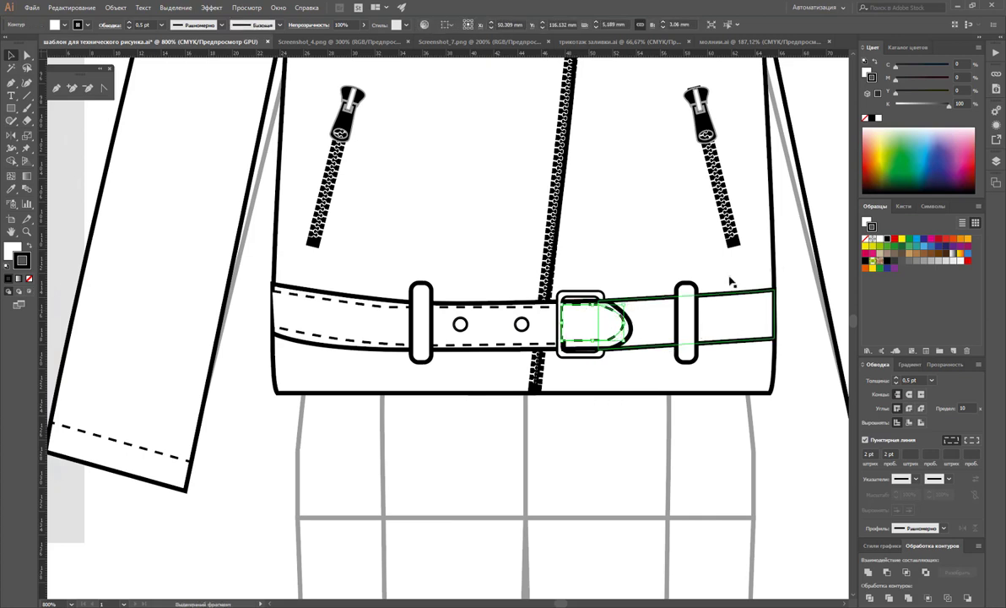
{"action": "left_click_drag", "start_coordinate": [623, 330], "coordinate": [627, 332]}
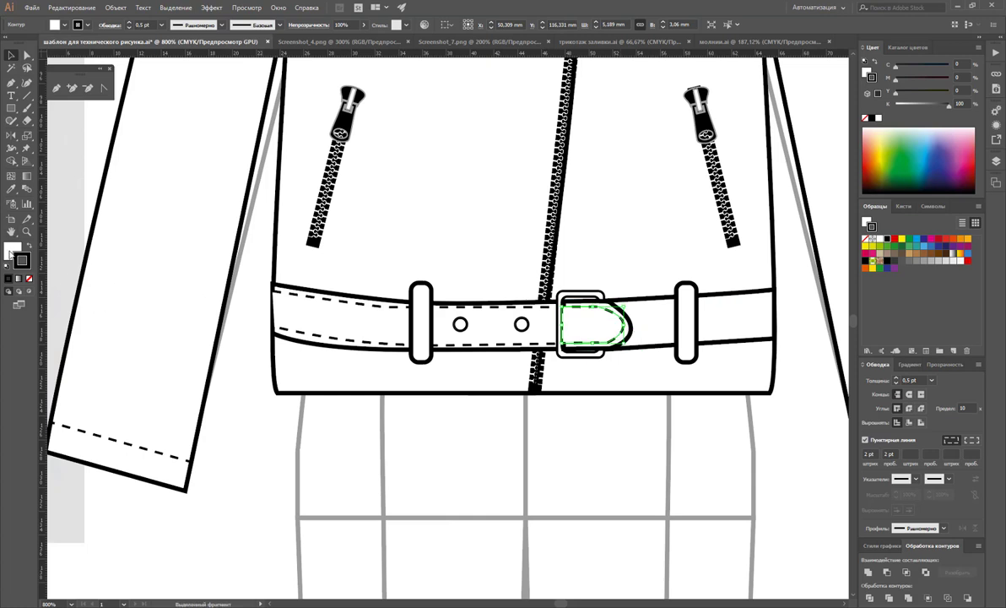
{"action": "key", "text": "x"}
{"action": "left_click", "coordinate": [31, 278]}
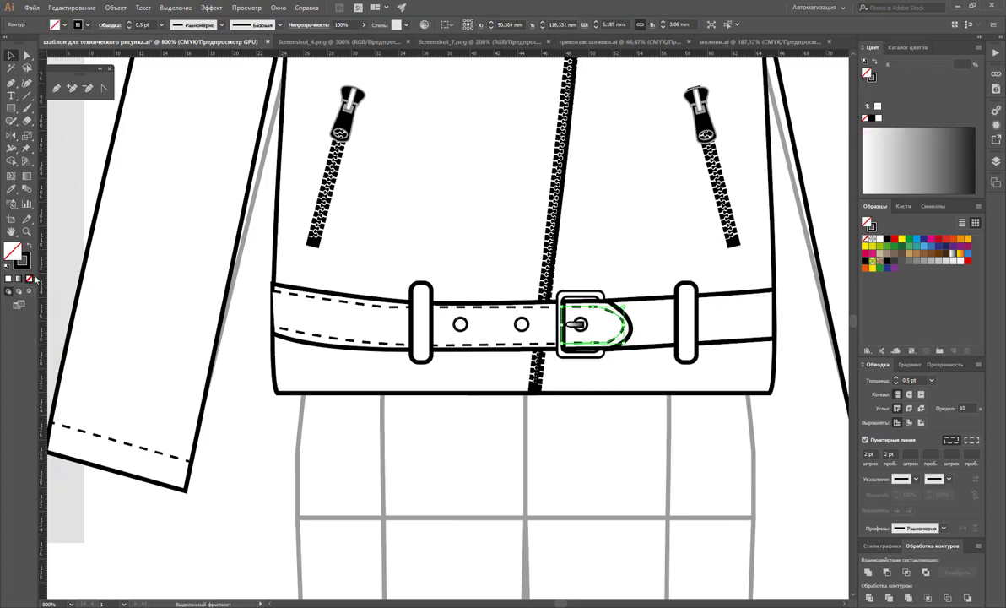
{"action": "left_click", "coordinate": [789, 363]}
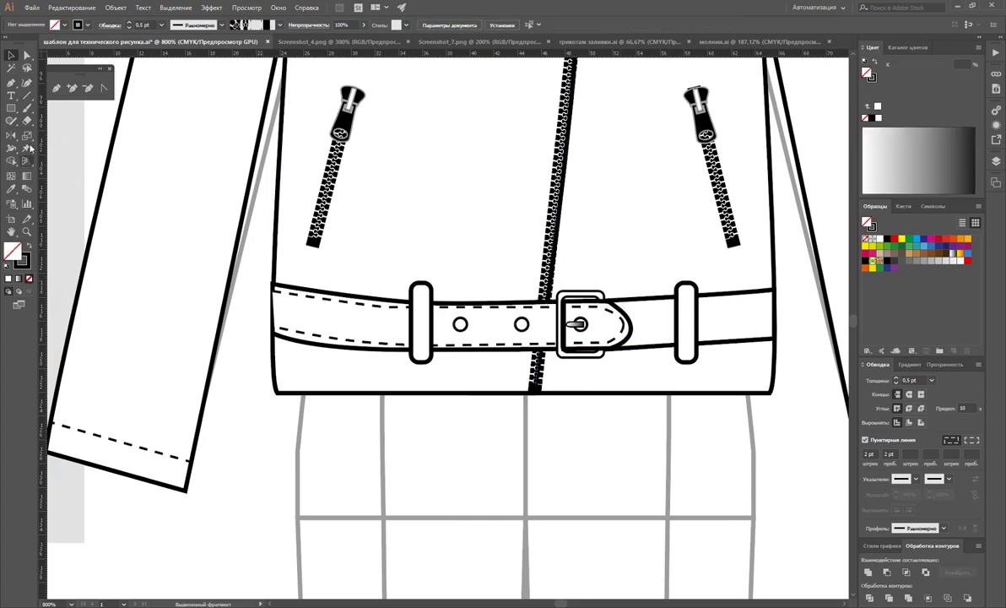
Draw Pen lines along the strap from the buckle to the belt's right edge
{"action": "left_click", "coordinate": [56, 89]}
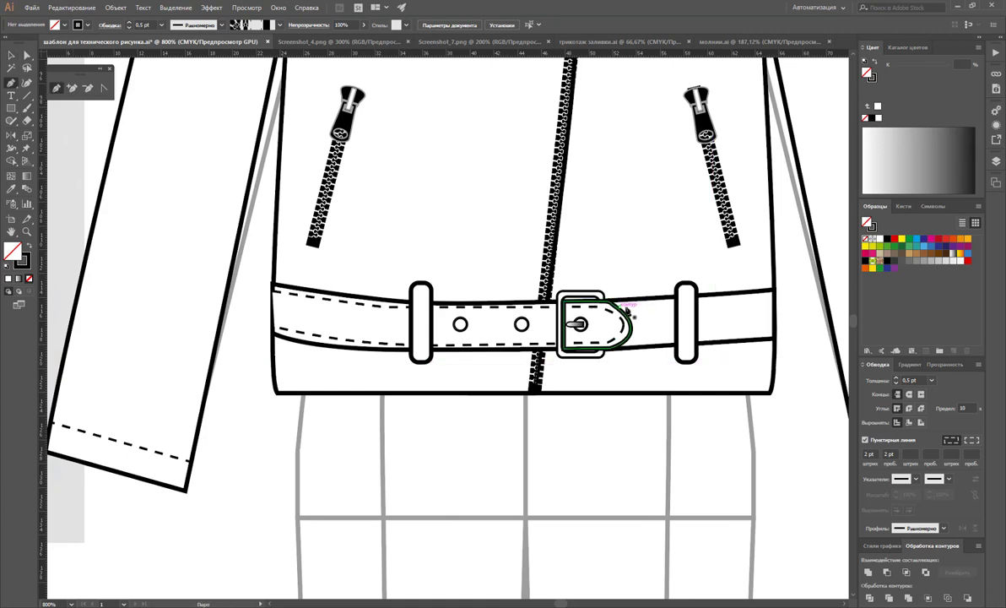
{"action": "left_click", "coordinate": [563, 297]}
{"action": "left_click", "coordinate": [750, 298]}
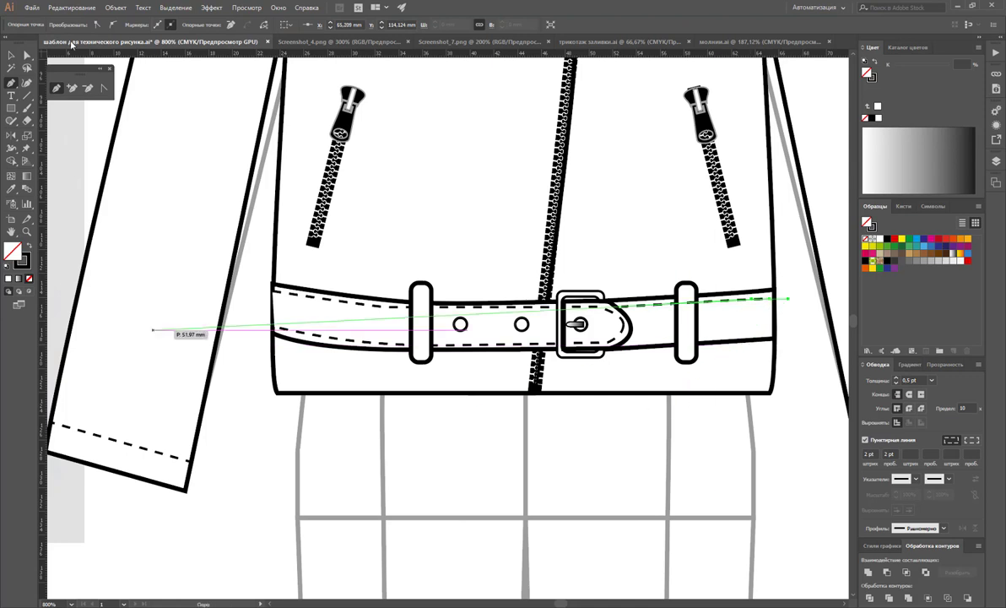
{"action": "left_click", "coordinate": [644, 305], "text": "ctrl"}
{"action": "left_click", "coordinate": [591, 331]}
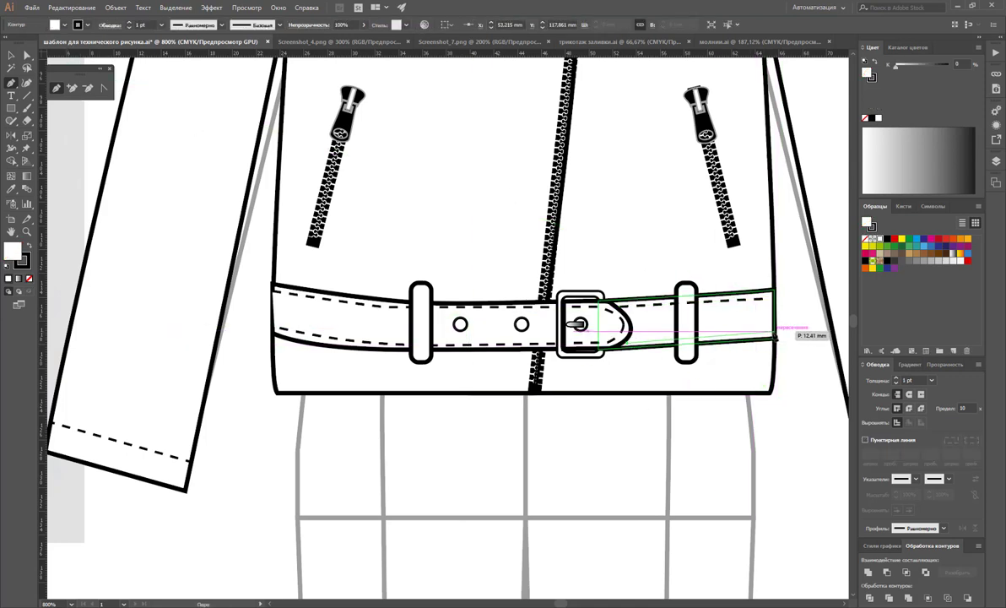
{"action": "left_click", "coordinate": [776, 335]}
{"action": "left_click", "coordinate": [801, 358]}
{"action": "left_click", "coordinate": [768, 435], "text": "ctrl"}
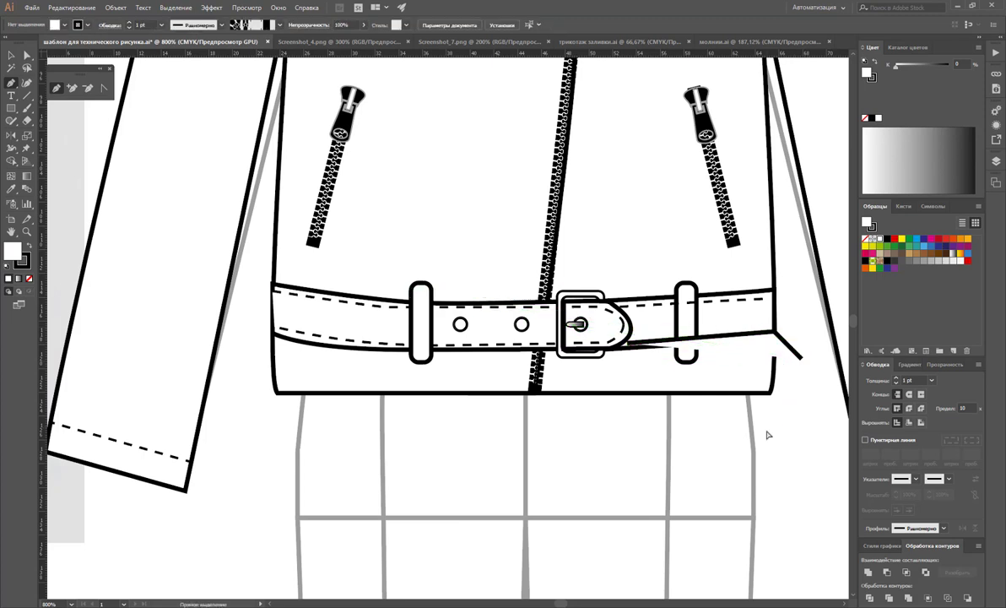
{"action": "key", "text": "ctrl+z"}
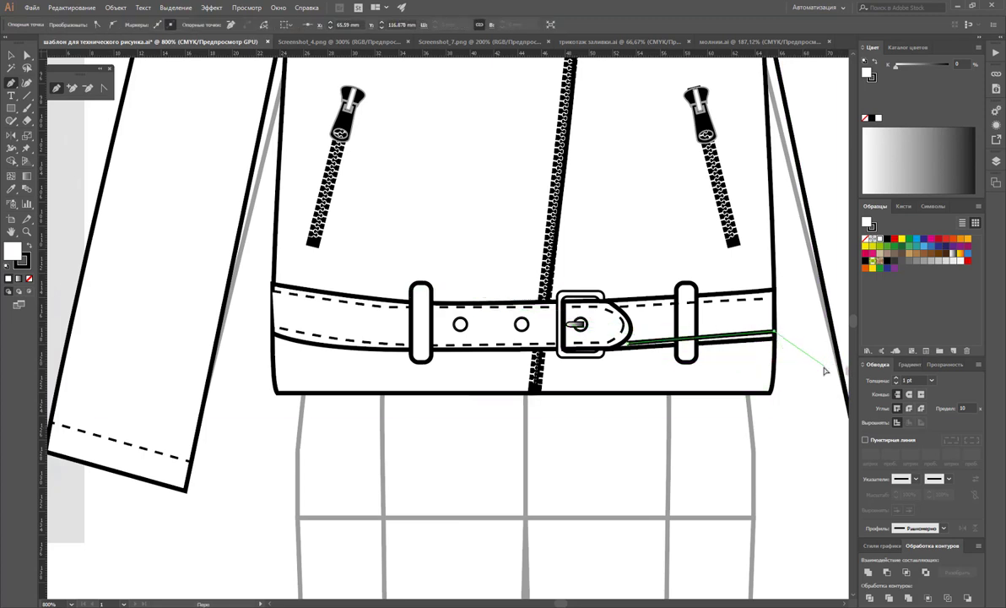
{"action": "left_click", "coordinate": [805, 377], "text": "ctrl"}
Use the Eyedropper to give the new belt line the dashed 0.5 pt stitch stroke
{"action": "left_click", "coordinate": [11, 56]}
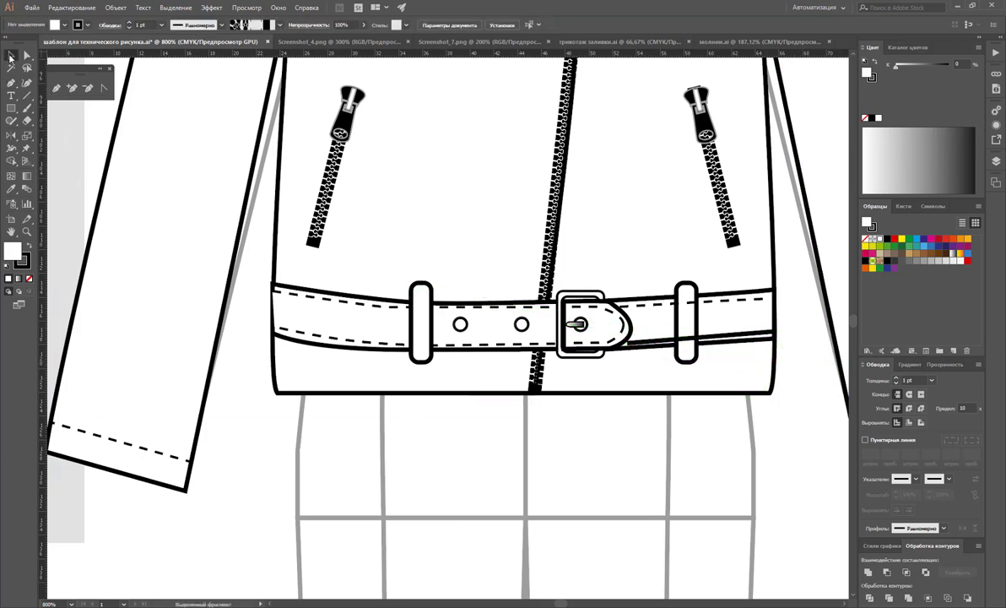
{"action": "left_click", "coordinate": [712, 341]}
{"action": "left_click", "coordinate": [237, 253], "text": "shift"}
{"action": "left_click", "coordinate": [17, 191]}
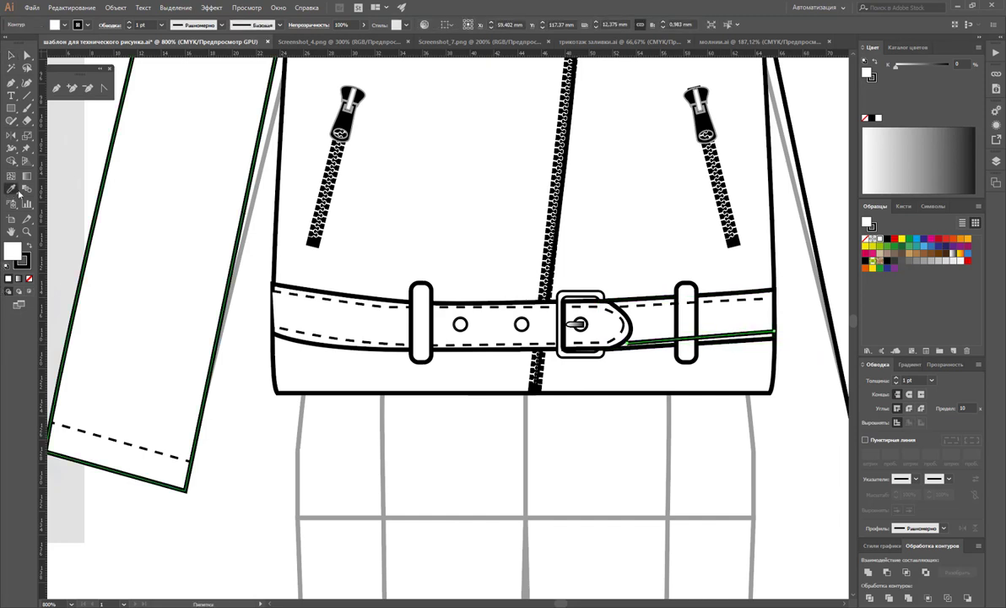
{"action": "left_click", "coordinate": [646, 302]}
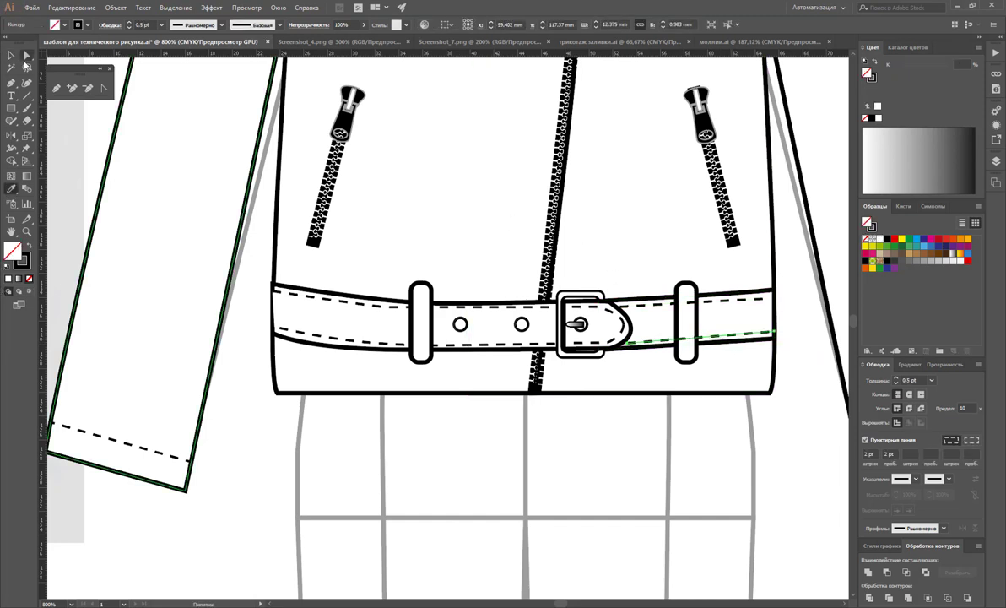
{"action": "left_click", "coordinate": [11, 56]}
{"action": "left_click", "coordinate": [236, 253], "text": "shift"}
Bring the right belt loop to the front with Arrange > Bring to Front
{"action": "left_click", "coordinate": [691, 326]}
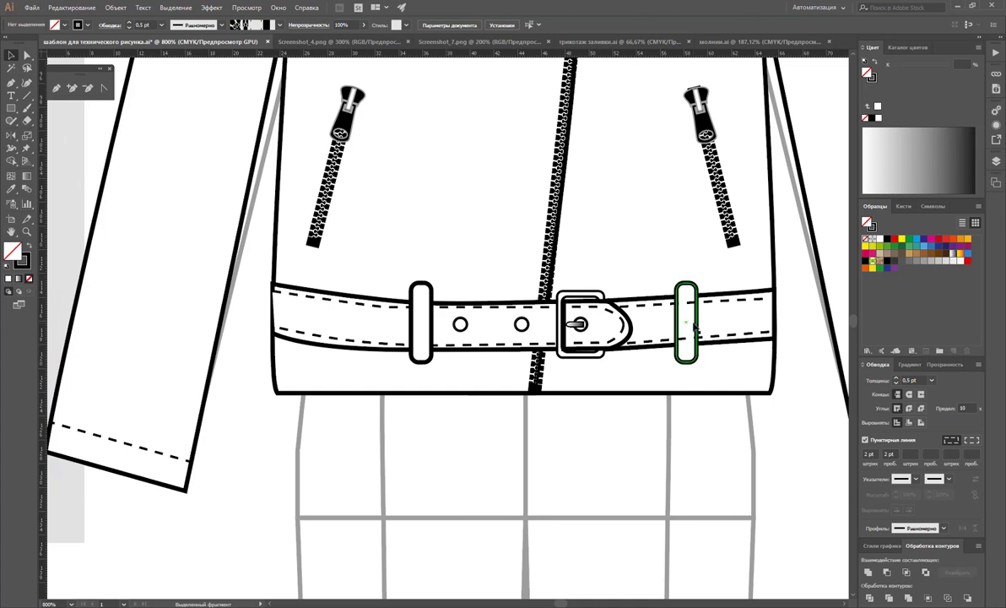
{"action": "right_click", "coordinate": [693, 325]}
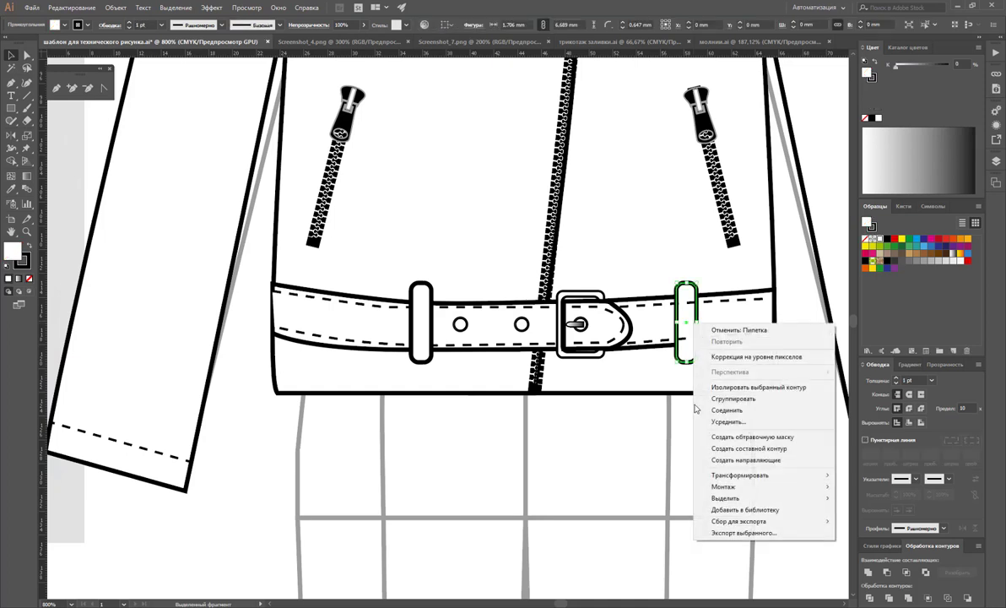
{"action": "left_click", "coordinate": [847, 488]}
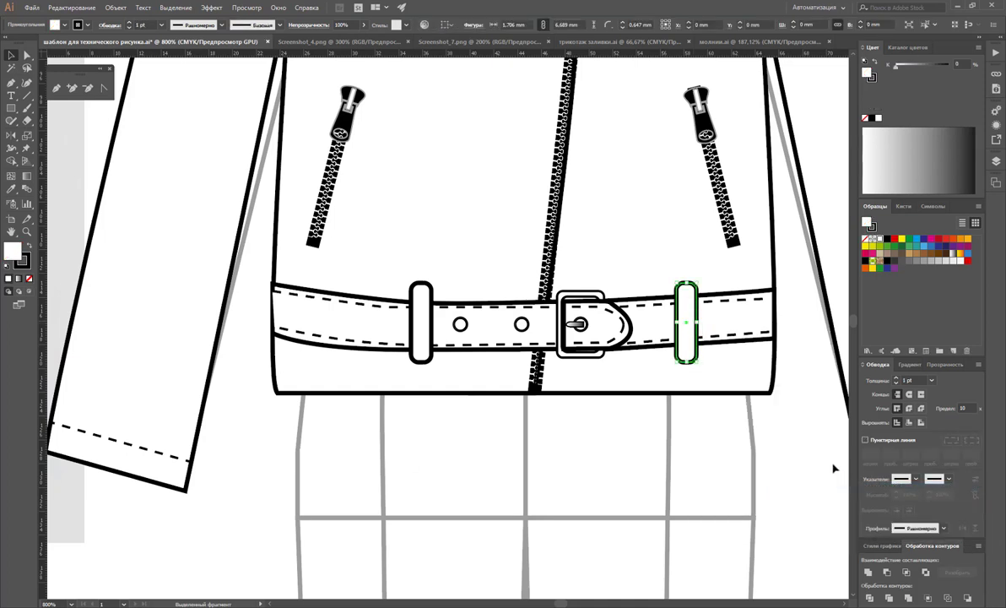
{"action": "left_click", "coordinate": [799, 431]}
Scroll up and check the stacking options for the centre front zipper
{"action": "scroll", "coordinate": [726, 278], "scroll_direction": "up", "scroll_amount": 1}
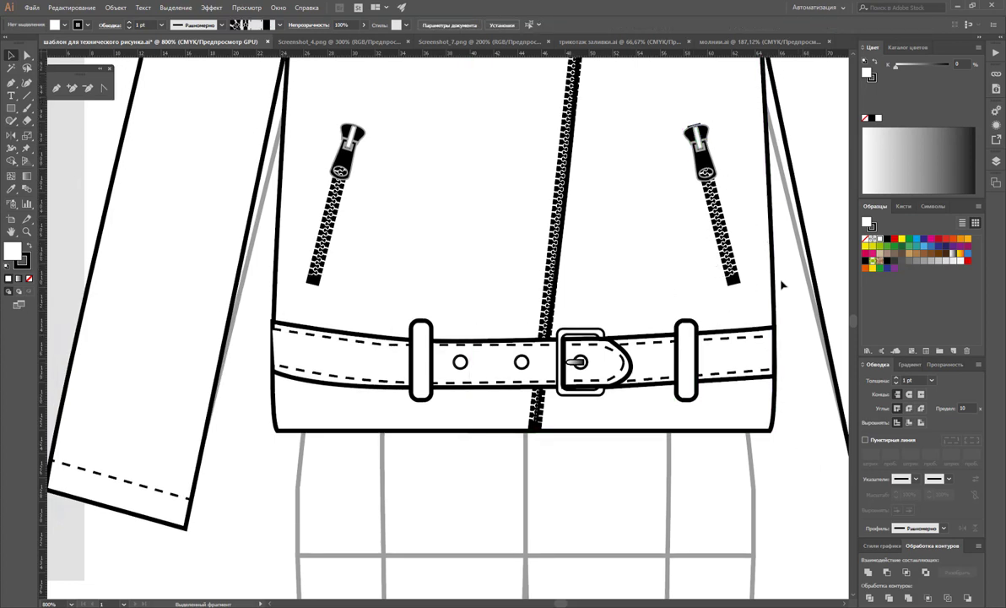
{"action": "scroll", "coordinate": [662, 214], "scroll_direction": "up", "scroll_amount": 1}
{"action": "scroll", "coordinate": [546, 190], "scroll_direction": "up", "scroll_amount": 3}
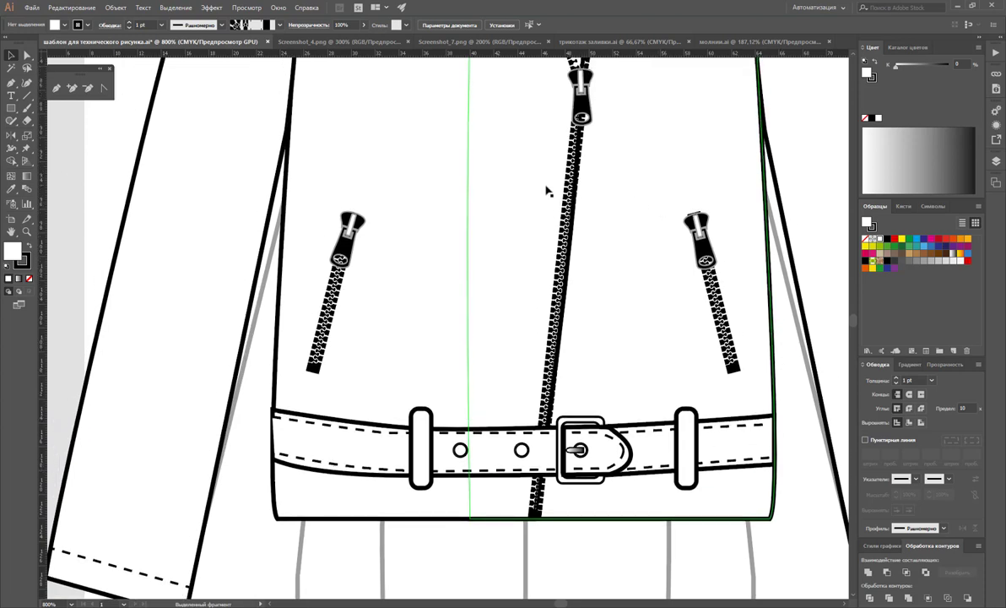
{"action": "scroll", "coordinate": [575, 270], "scroll_direction": "up", "scroll_amount": 1}
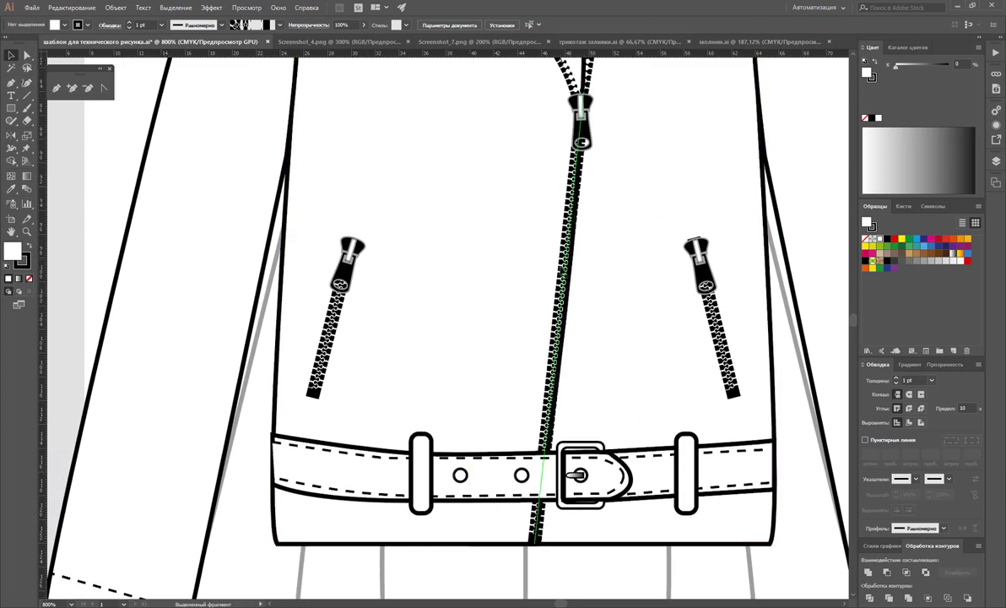
{"action": "left_click", "coordinate": [570, 271]}
{"action": "right_click", "coordinate": [570, 271]}
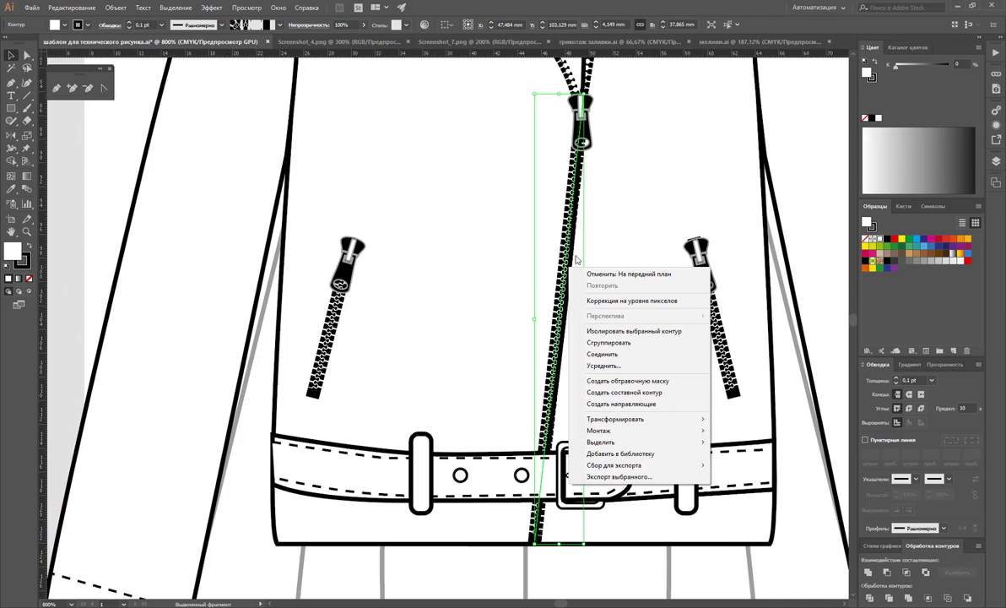
{"action": "left_click", "coordinate": [757, 414]}
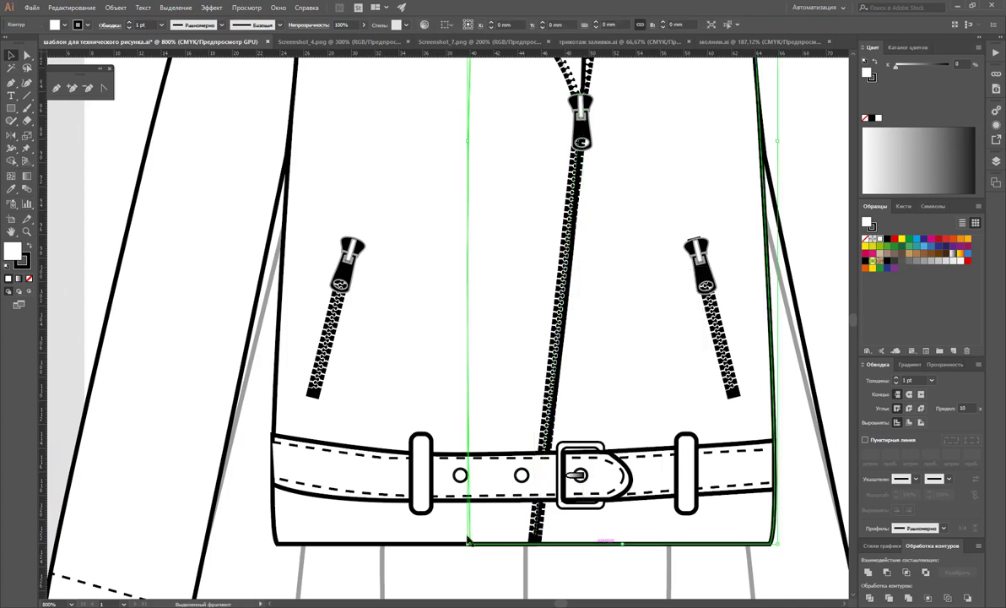
Change the jacket front panel's arrangement, then zoom out to the whole jacket
{"action": "right_click", "coordinate": [445, 335]}
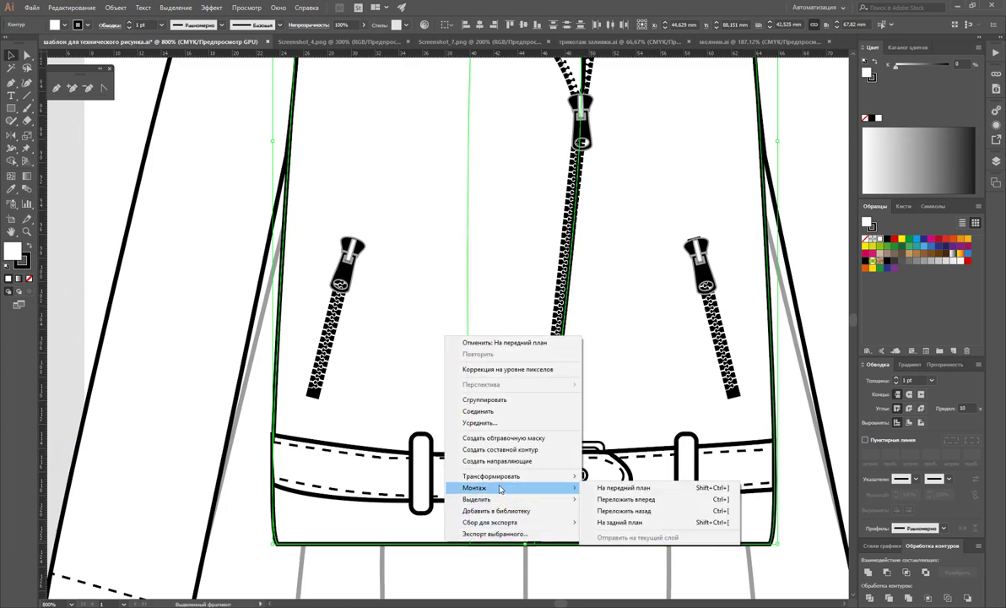
{"action": "left_click", "coordinate": [625, 521]}
{"action": "key", "text": "z"}
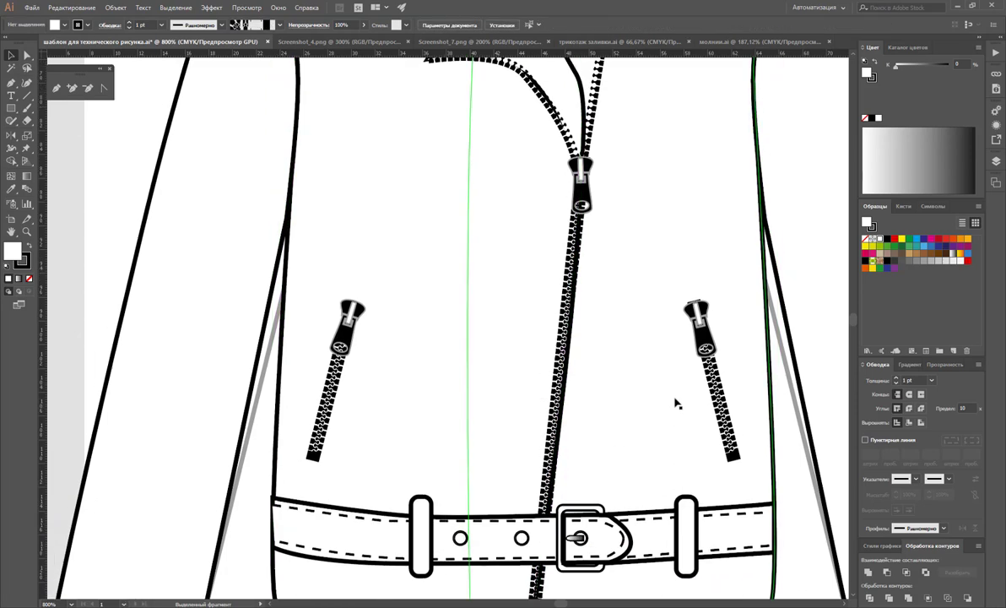
{"action": "left_click_drag", "start_coordinate": [719, 479], "coordinate": [471, 240]}
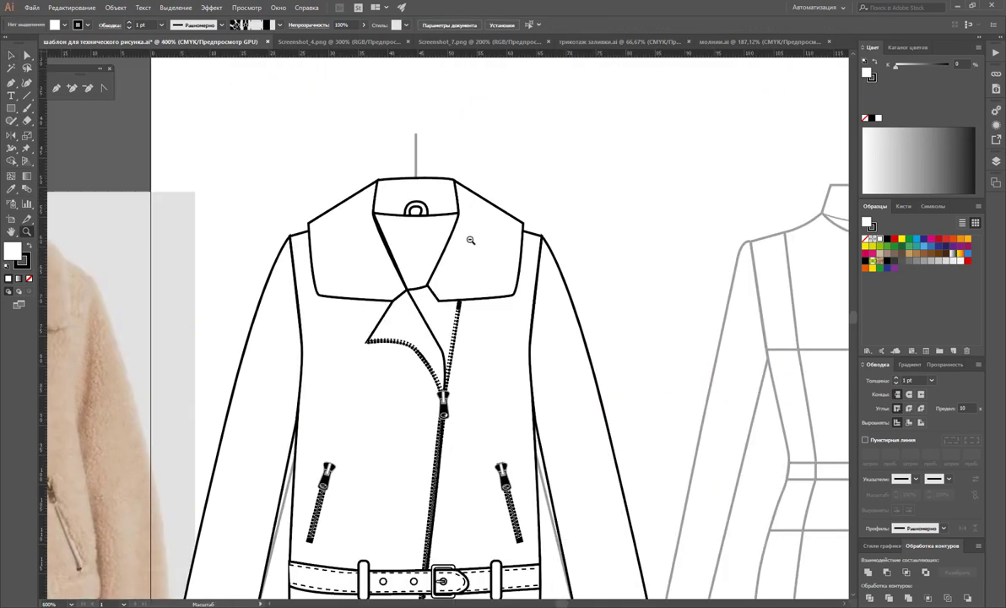
Zoom in and out to frame the jacket flat, templates and photo
{"action": "left_click", "coordinate": [335, 279], "text": "alt"}
{"action": "scroll", "coordinate": [422, 279], "scroll_direction": "down", "scroll_amount": 2}
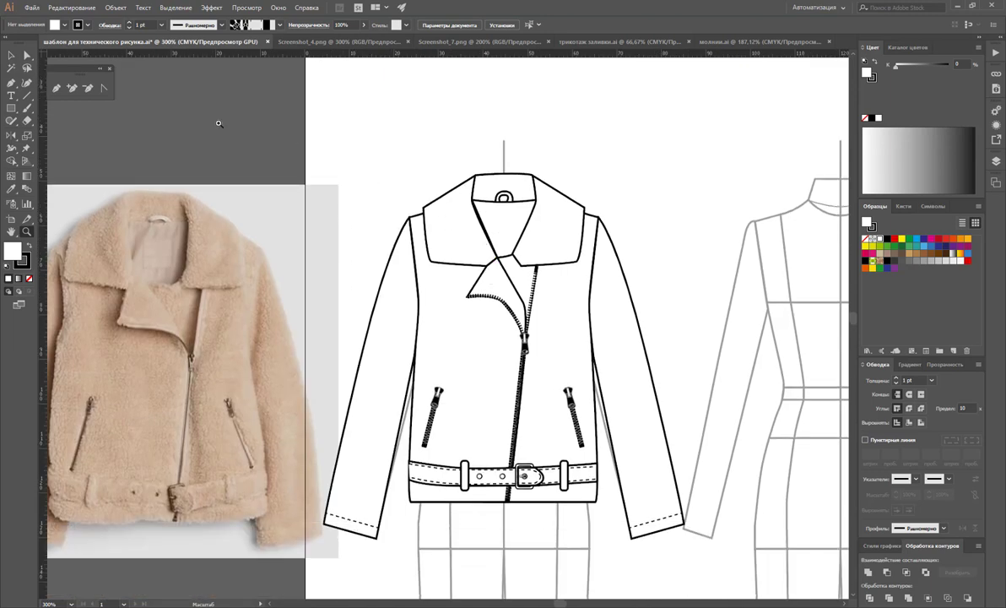
{"action": "left_click", "coordinate": [507, 321]}
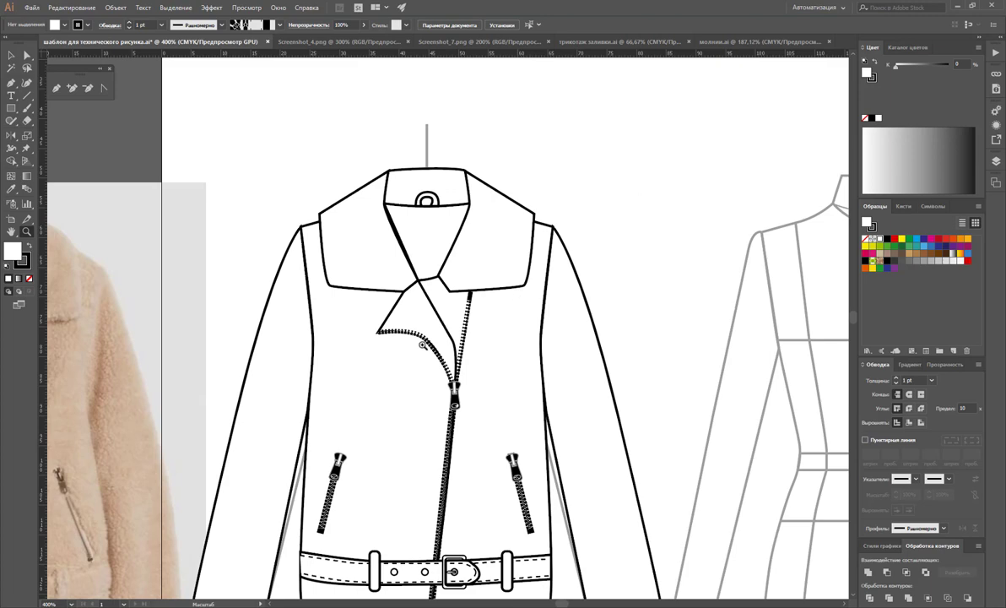
{"action": "left_click", "coordinate": [423, 346]}
{"action": "scroll", "coordinate": [253, 121], "scroll_direction": "down", "scroll_amount": 2}
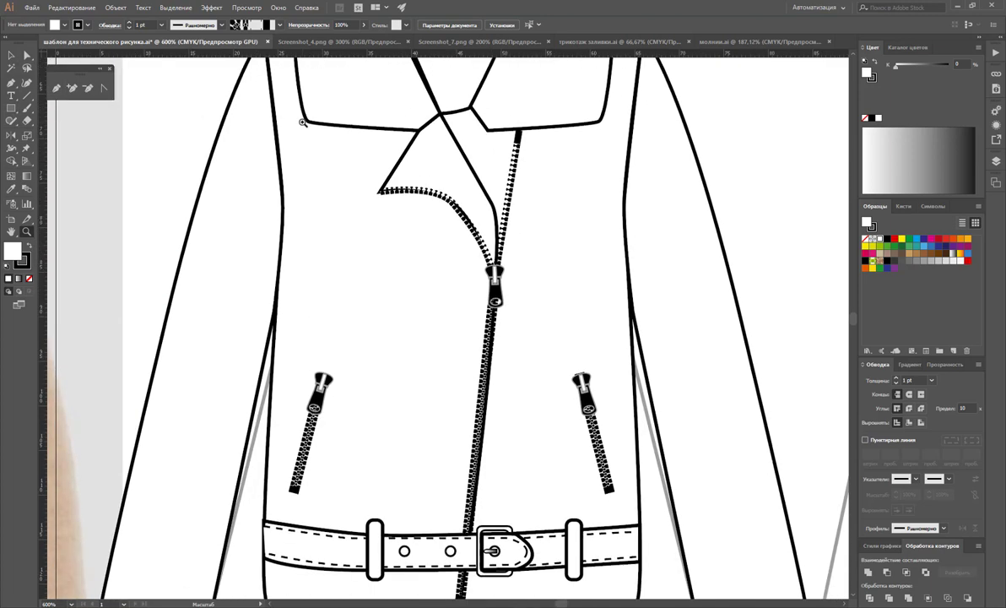
{"action": "scroll", "coordinate": [302, 122], "scroll_direction": "down", "scroll_amount": 2}
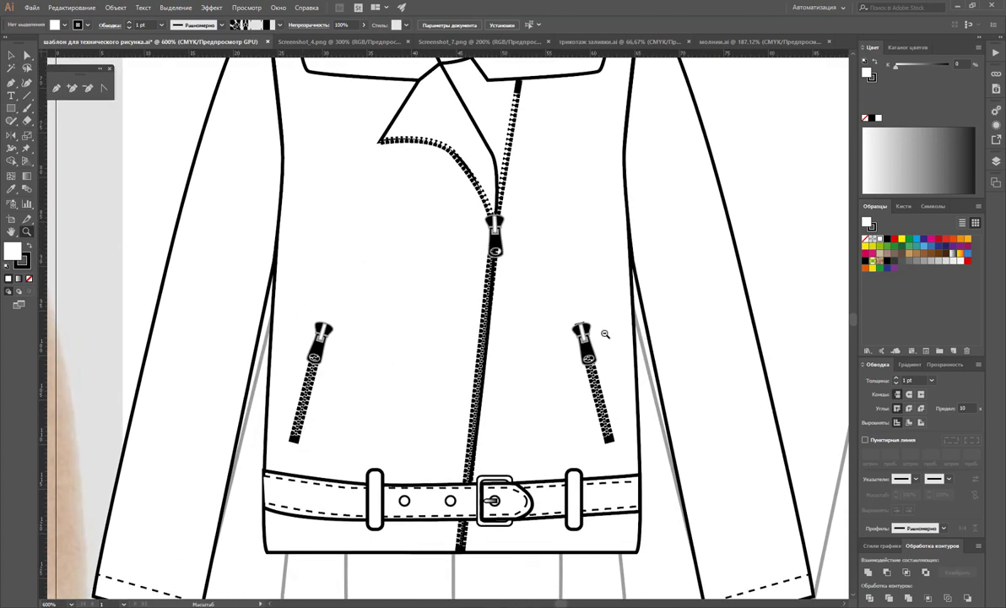
{"action": "left_click", "coordinate": [431, 296], "text": "alt"}
{"action": "left_click", "coordinate": [473, 304], "text": "alt"}
{"action": "left_click", "coordinate": [488, 300], "text": "alt"}
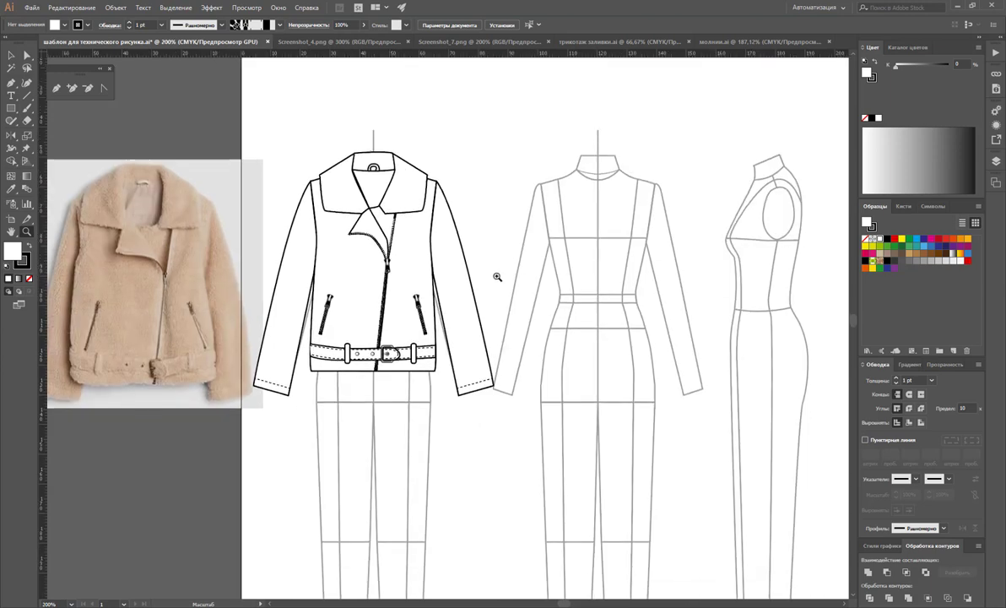
{"action": "scroll", "coordinate": [497, 270], "scroll_direction": "down", "scroll_amount": 2}
{"action": "scroll", "coordinate": [448, 246], "scroll_direction": "up", "scroll_amount": 1}
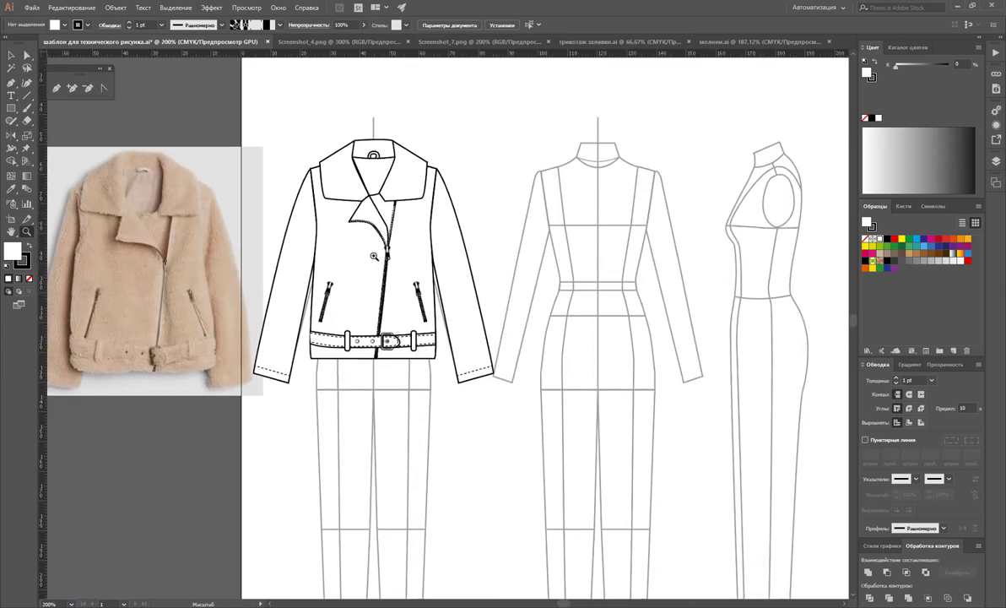
{"action": "left_click", "coordinate": [374, 256]}
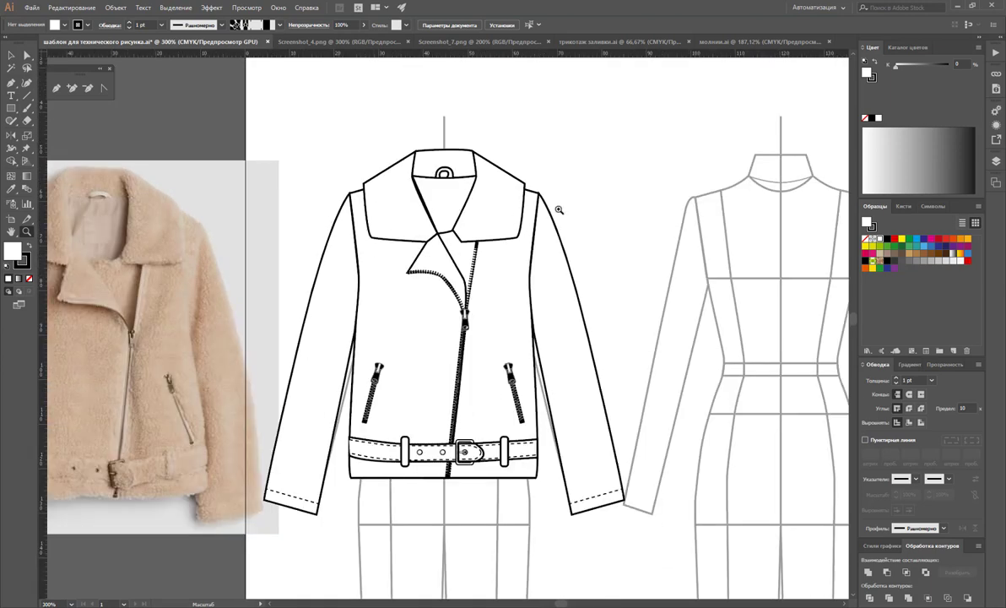
Marquee-select every part of the jacket flat with the Selection tool
{"action": "key", "text": "v"}
{"action": "left_click", "coordinate": [11, 54]}
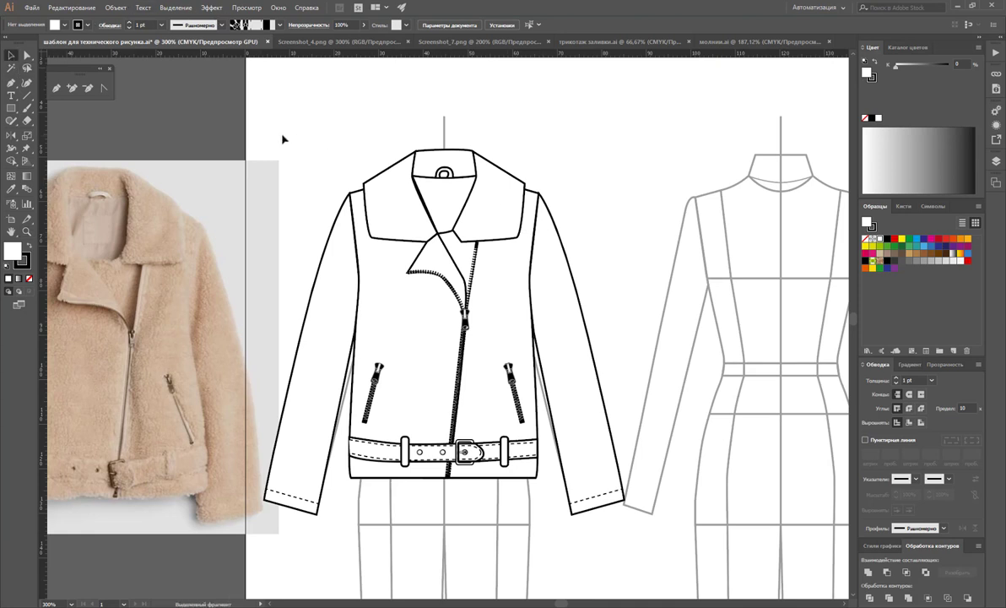
{"action": "left_click_drag", "start_coordinate": [251, 118], "coordinate": [629, 515]}
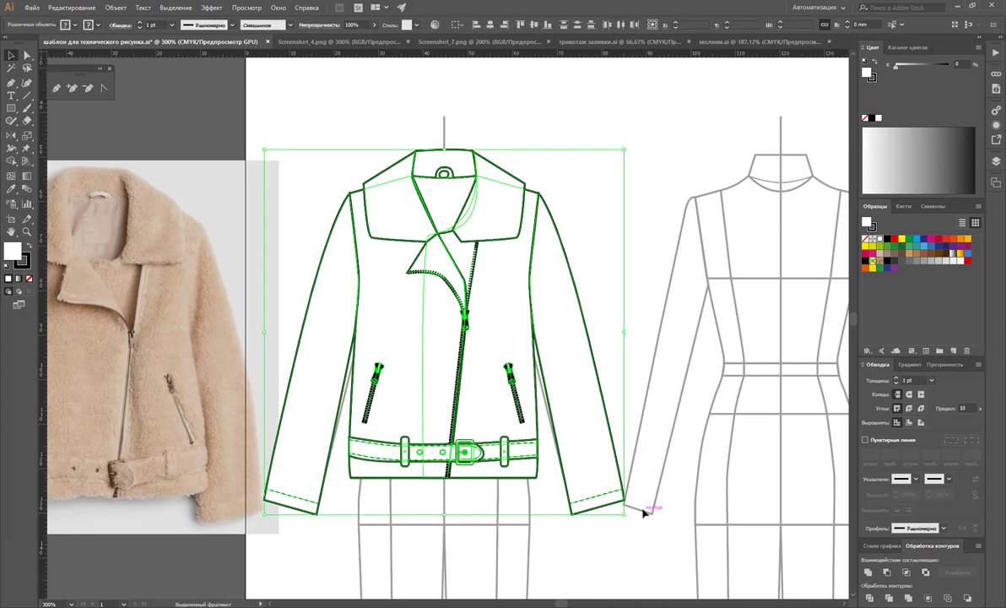
Zoom out to the whole page and add a new blank artboard from the Artboards panel
{"action": "scroll", "coordinate": [382, 266], "scroll_direction": "down", "scroll_amount": 3}
{"action": "key", "text": "z"}
{"action": "left_click", "coordinate": [440, 329], "text": "alt"}
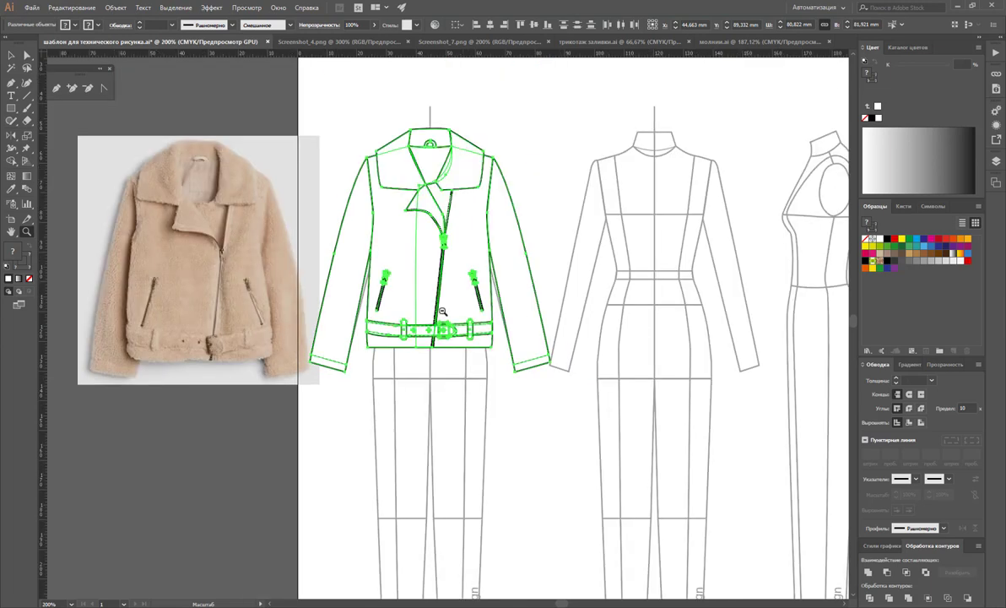
{"action": "scroll", "coordinate": [465, 263], "scroll_direction": "down", "scroll_amount": 2}
{"action": "scroll", "coordinate": [466, 262], "scroll_direction": "down", "scroll_amount": 4}
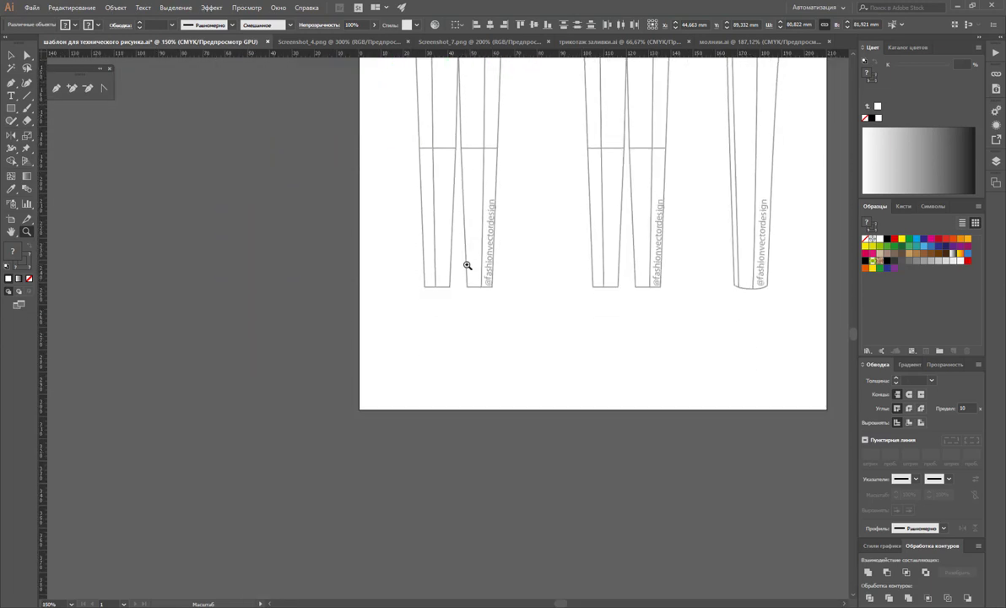
{"action": "left_click", "coordinate": [491, 272], "text": "alt"}
{"action": "scroll", "coordinate": [608, 293], "scroll_direction": "up", "scroll_amount": 2}
{"action": "scroll", "coordinate": [632, 319], "scroll_direction": "up", "scroll_amount": 2}
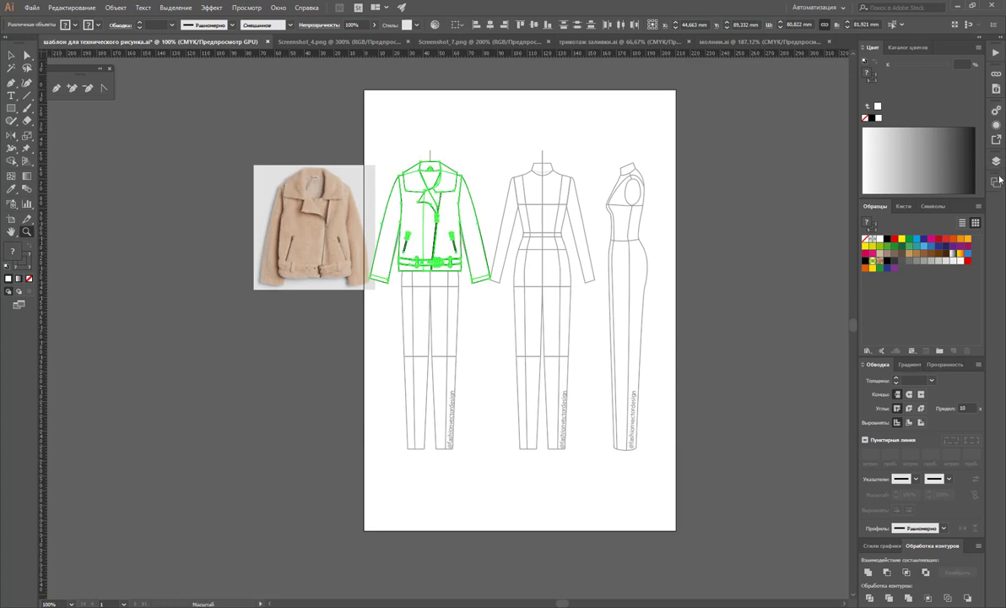
{"action": "left_click", "coordinate": [996, 184]}
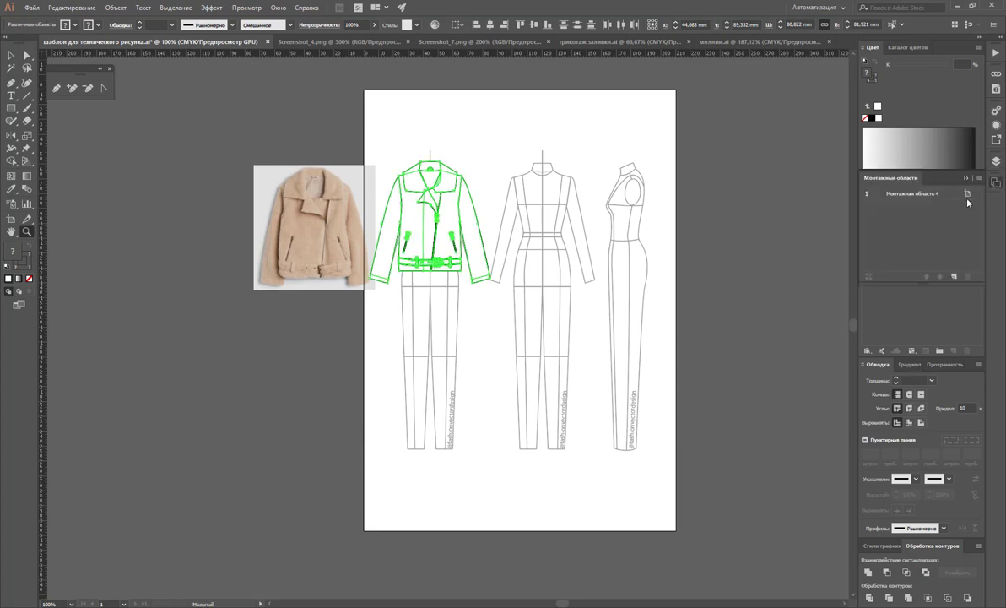
{"action": "left_click", "coordinate": [955, 277]}
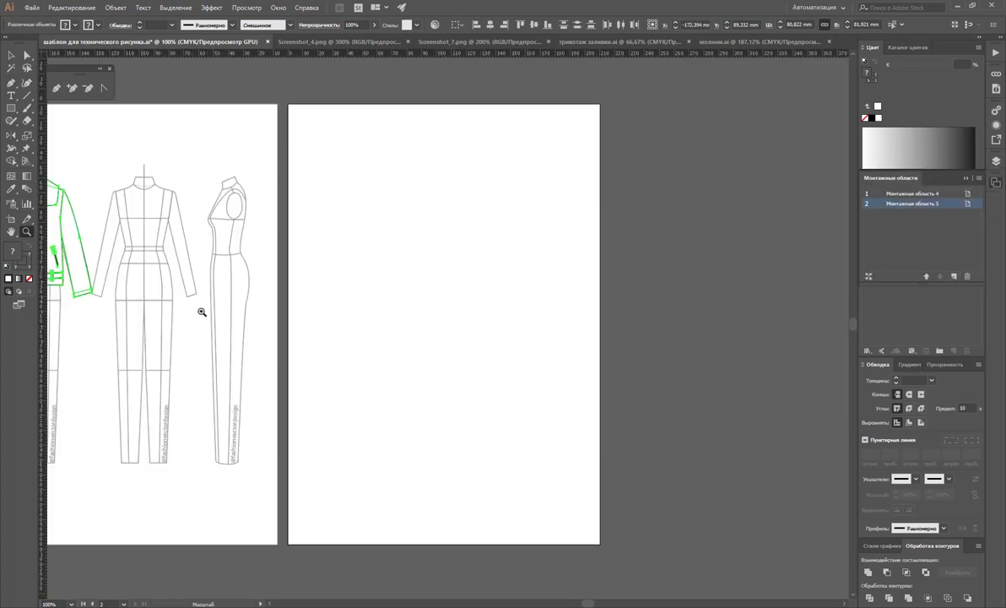
Alt-drag a copy of the jacket flat to the top of the new artboard
{"action": "left_click", "coordinate": [11, 55]}
{"action": "left_click", "coordinate": [85, 263]}
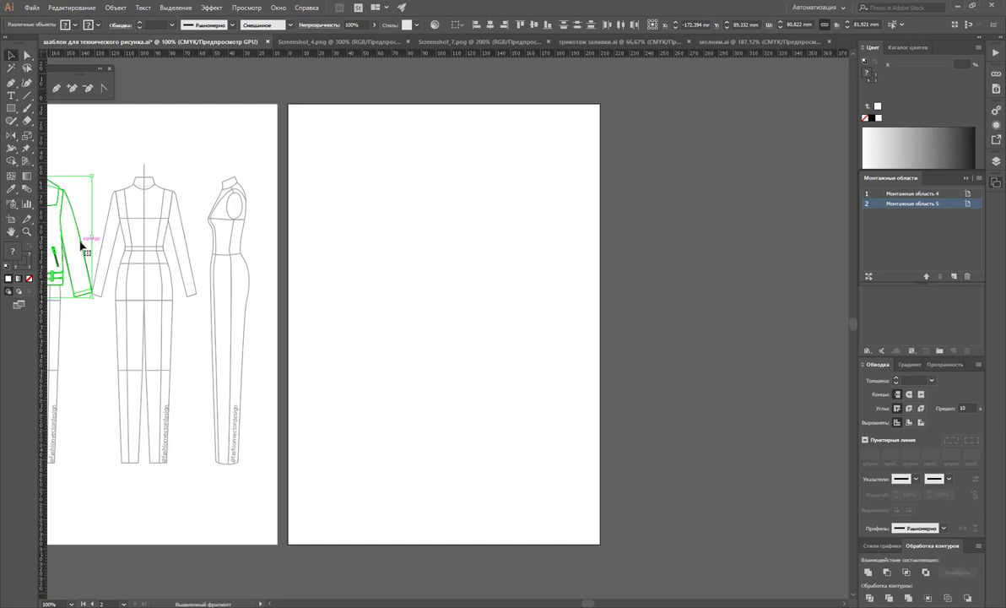
{"action": "mouse_move", "coordinate": [81, 247]}
{"action": "left_mouse_down"}
{"action": "mouse_move", "coordinate": [431, 210]}
{"action": "mouse_move", "coordinate": [406, 199]}
{"action": "left_mouse_up"}
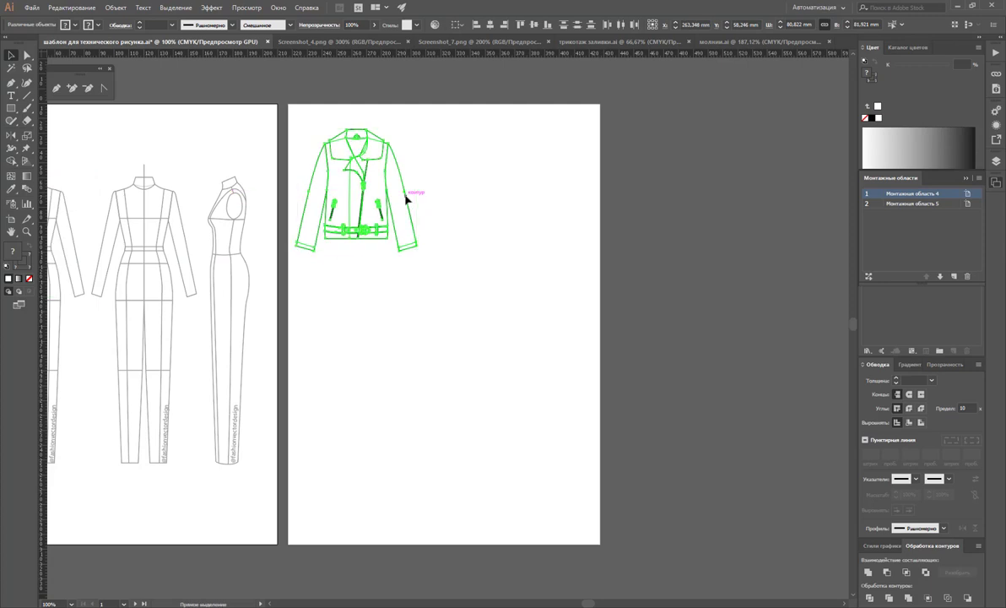
{"action": "left_click_drag", "start_coordinate": [406, 199], "coordinate": [404, 191]}
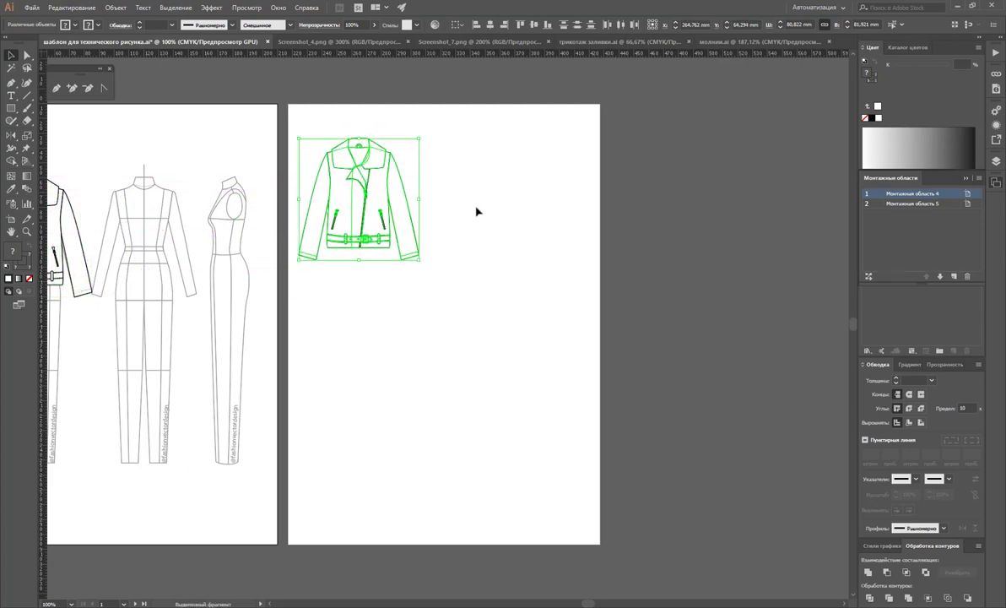
{"action": "left_click", "coordinate": [476, 214]}
{"action": "left_click", "coordinate": [415, 197]}
Alt-drag two more jacket copies below it, side by side
{"action": "left_click_drag", "start_coordinate": [275, 280], "coordinate": [440, 125]}
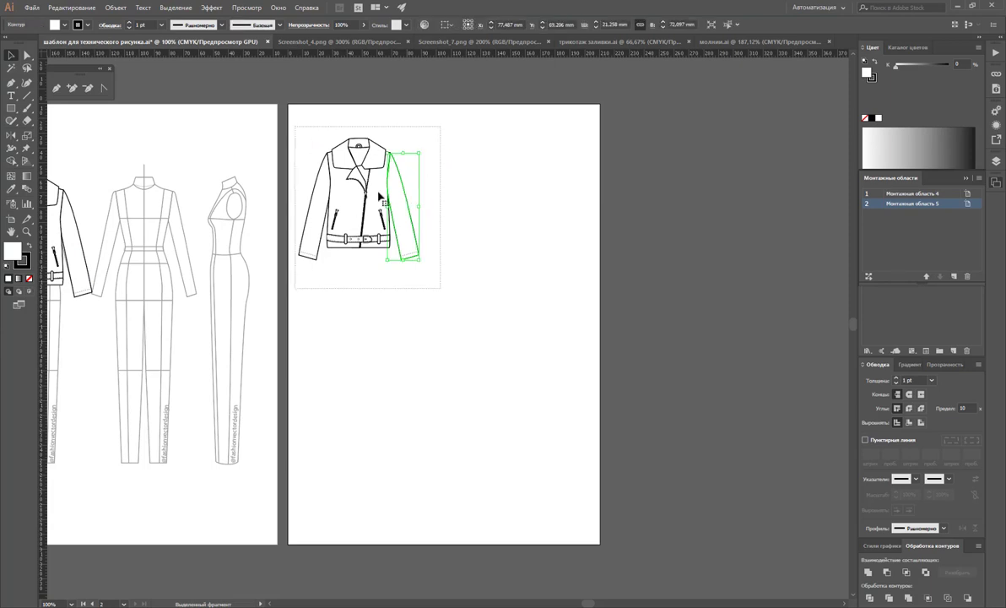
{"action": "mouse_move", "coordinate": [375, 215]}
{"action": "left_mouse_down"}
{"action": "mouse_move", "coordinate": [385, 338]}
{"action": "mouse_move", "coordinate": [530, 347]}
{"action": "left_mouse_up"}
{"action": "left_click", "coordinate": [532, 245]}
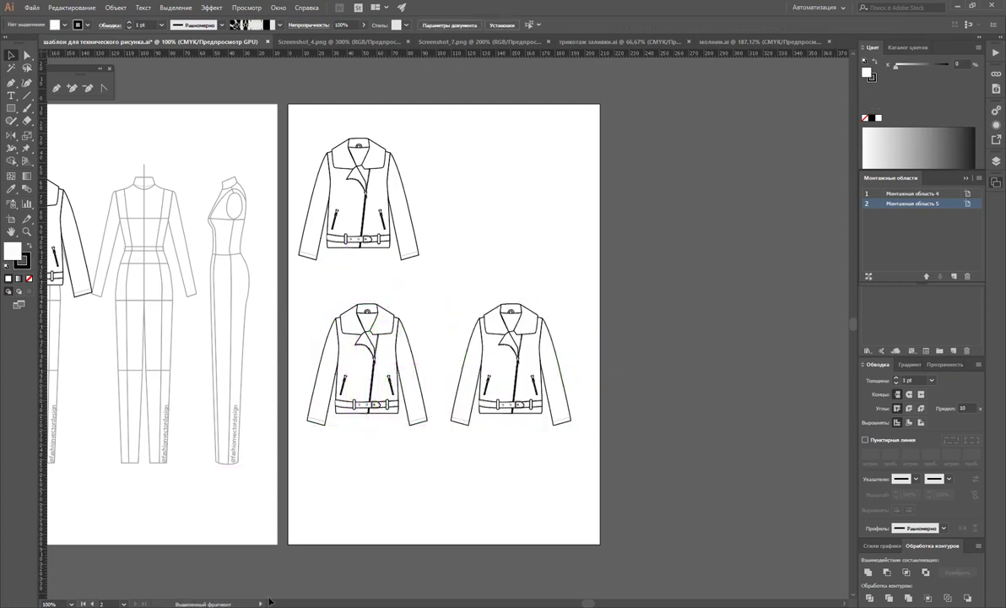
{"action": "scroll", "coordinate": [409, 517], "scroll_direction": "left", "scroll_amount": 5}
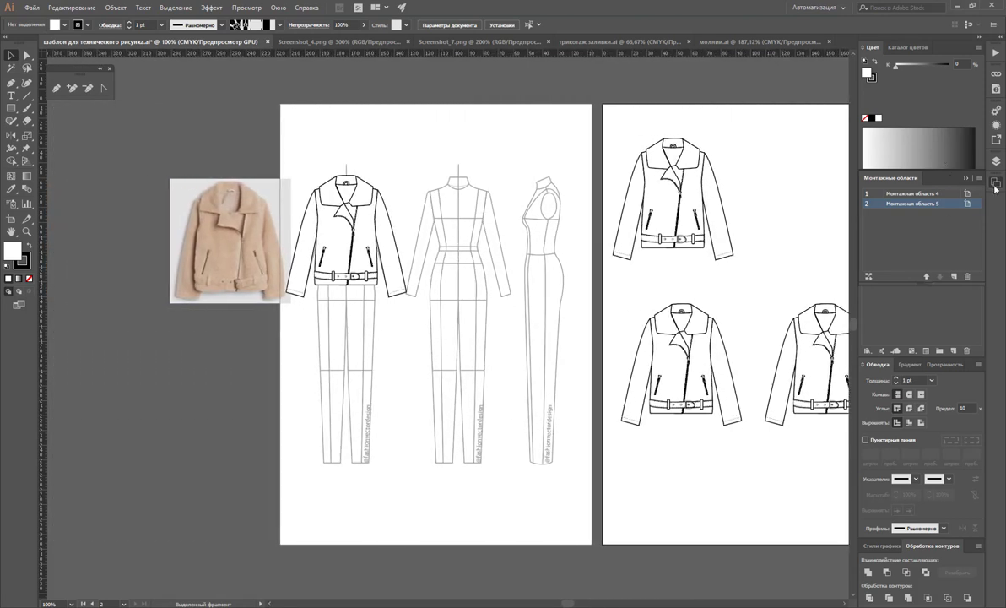
Alt-drag a copy of the jacket photo straight down below the original
{"action": "left_click", "coordinate": [966, 179]}
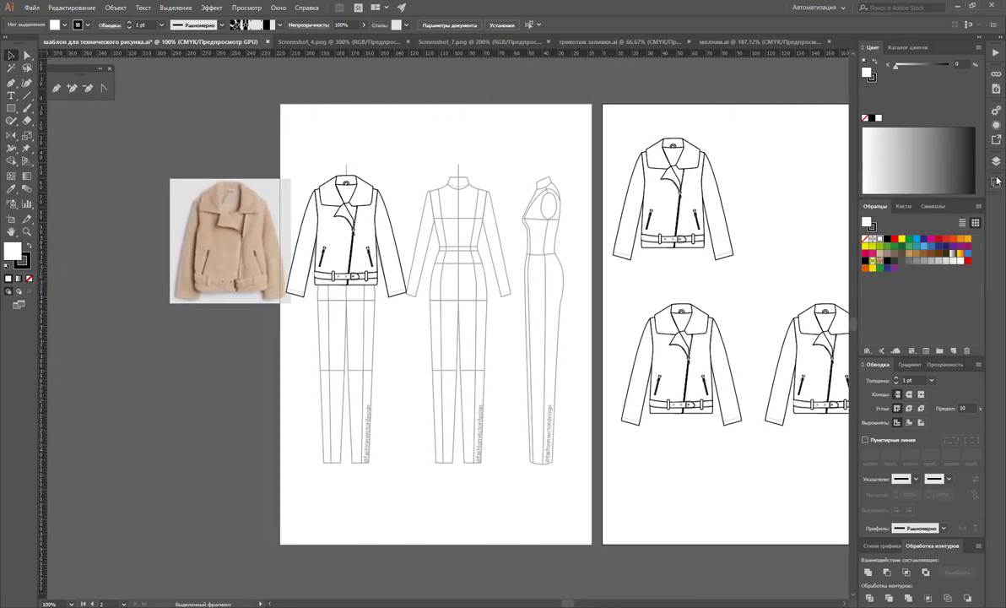
{"action": "left_click", "coordinate": [997, 183]}
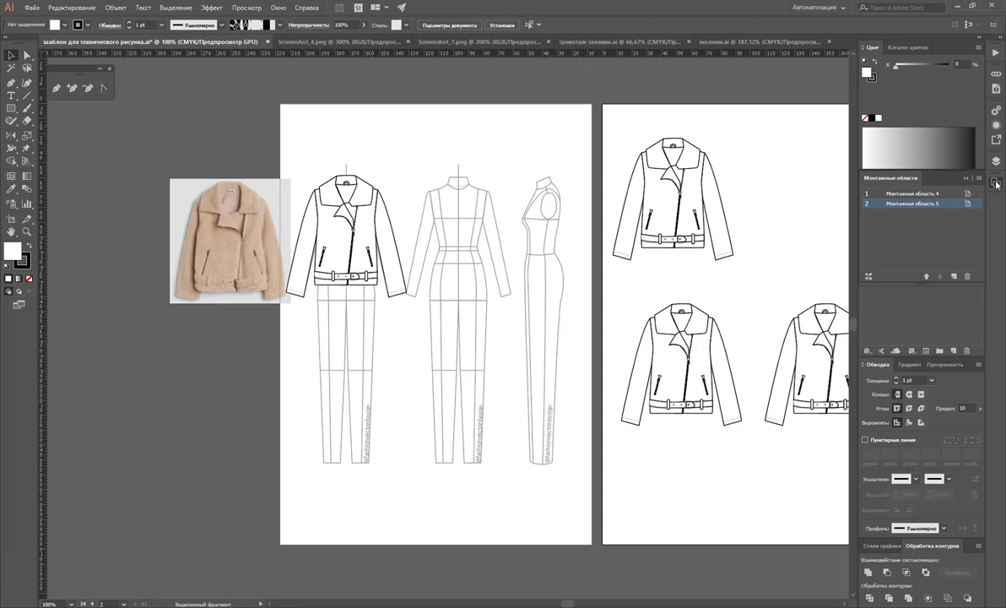
{"action": "left_click", "coordinate": [999, 166]}
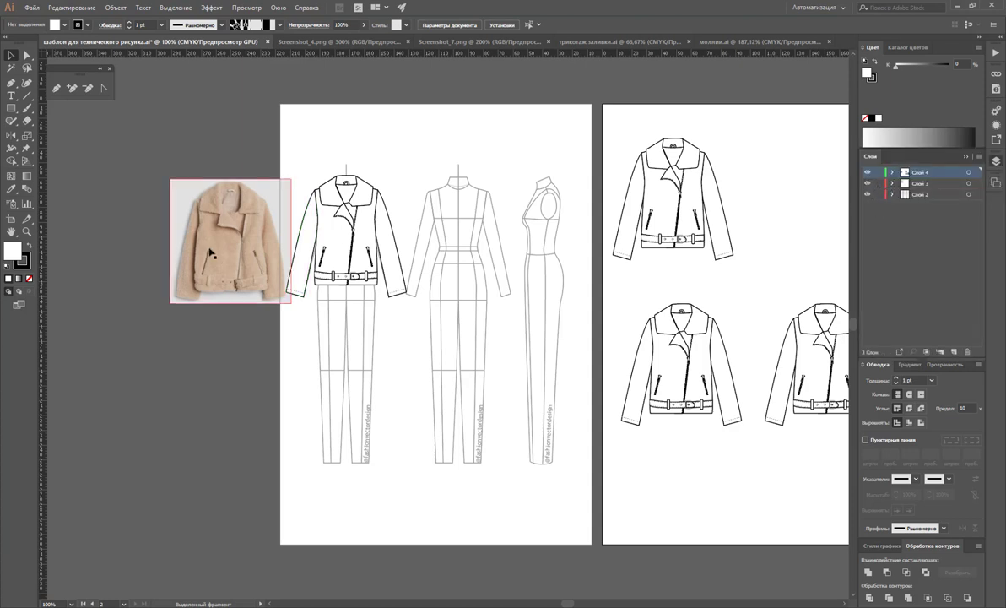
{"action": "left_click_drag", "start_coordinate": [230, 249], "coordinate": [229, 402]}
Zoom in on the photo copy and draw an unfilled square over its left front
{"action": "left_click", "coordinate": [26, 232]}
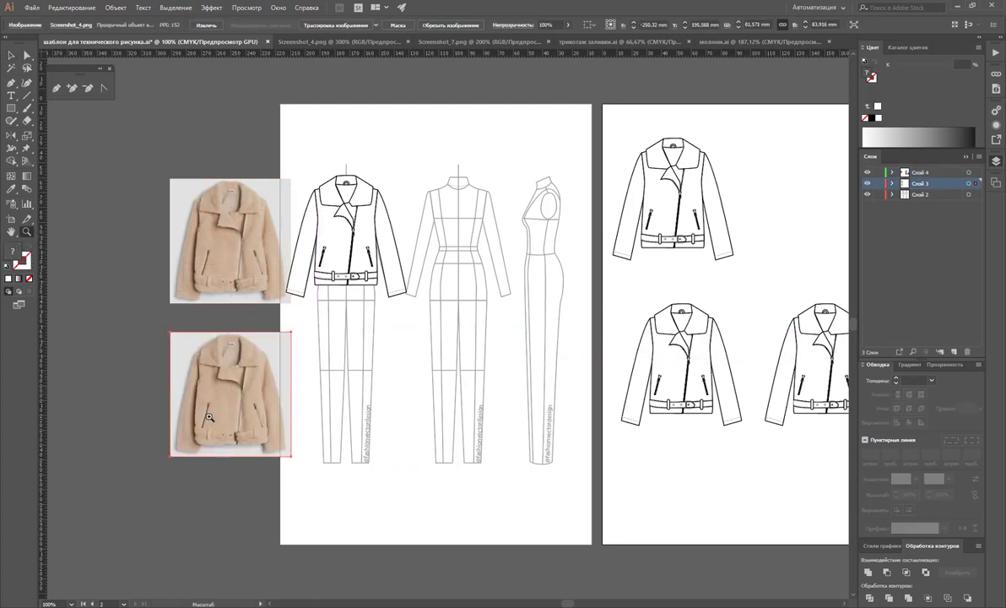
{"action": "left_click", "coordinate": [196, 391]}
{"action": "left_click", "coordinate": [420, 276]}
{"action": "left_click", "coordinate": [474, 352]}
{"action": "left_click", "coordinate": [474, 352]}
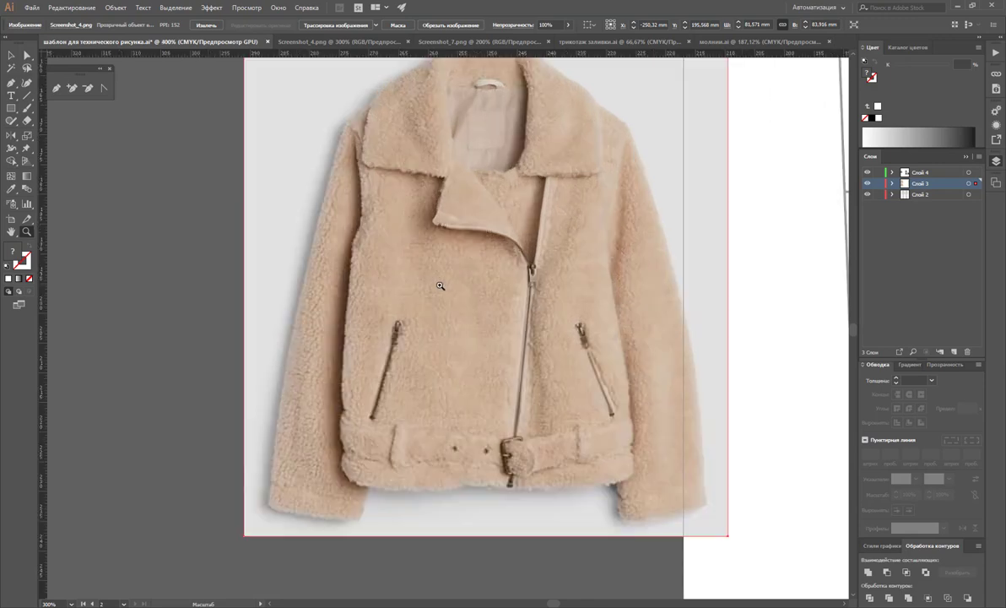
{"action": "left_click", "coordinate": [481, 345]}
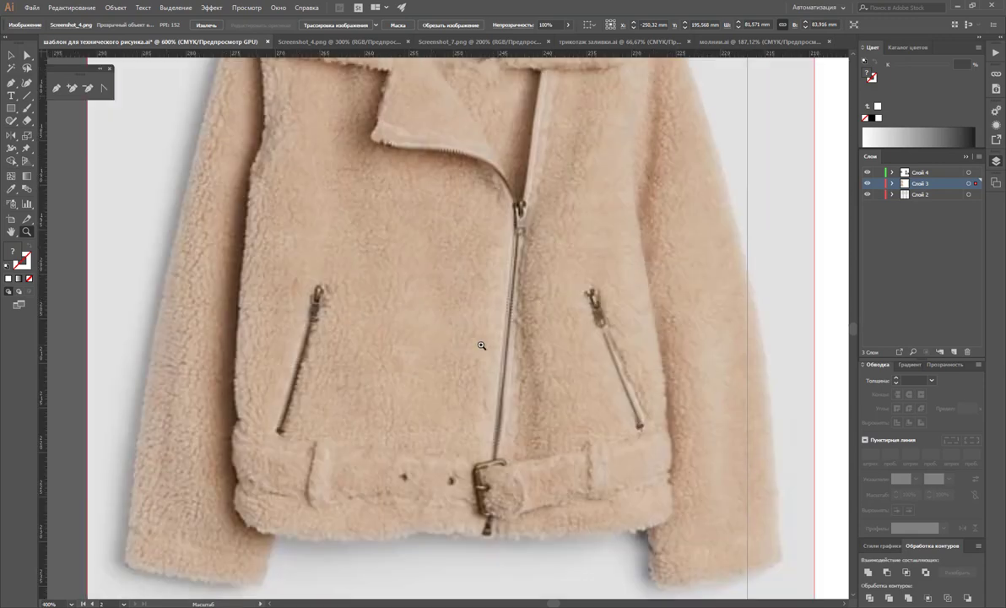
{"action": "left_click", "coordinate": [13, 108]}
{"action": "left_click_drag", "start_coordinate": [358, 309], "coordinate": [448, 404]}
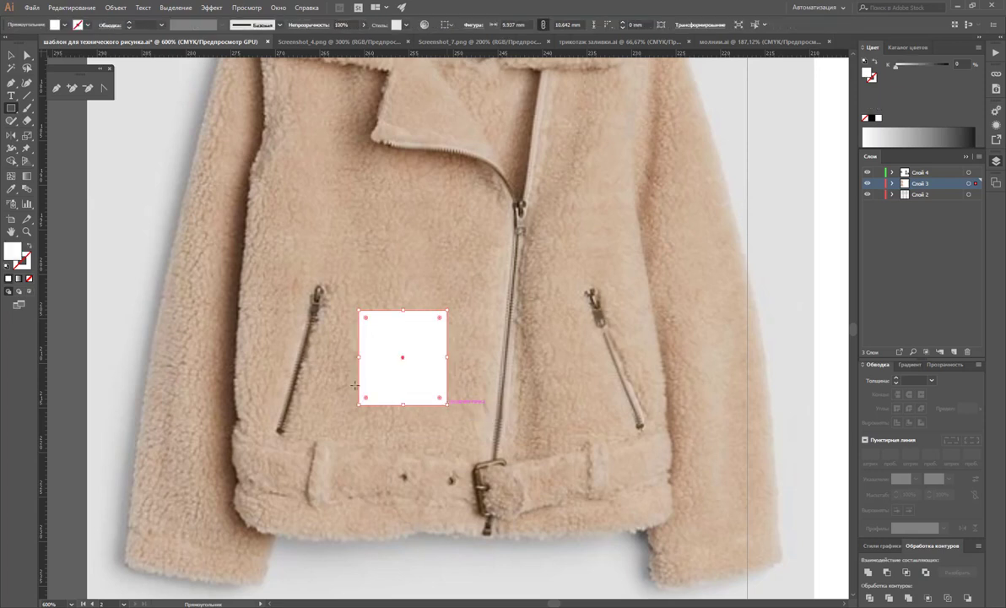
{"action": "left_click", "coordinate": [12, 54]}
{"action": "left_click", "coordinate": [29, 278]}
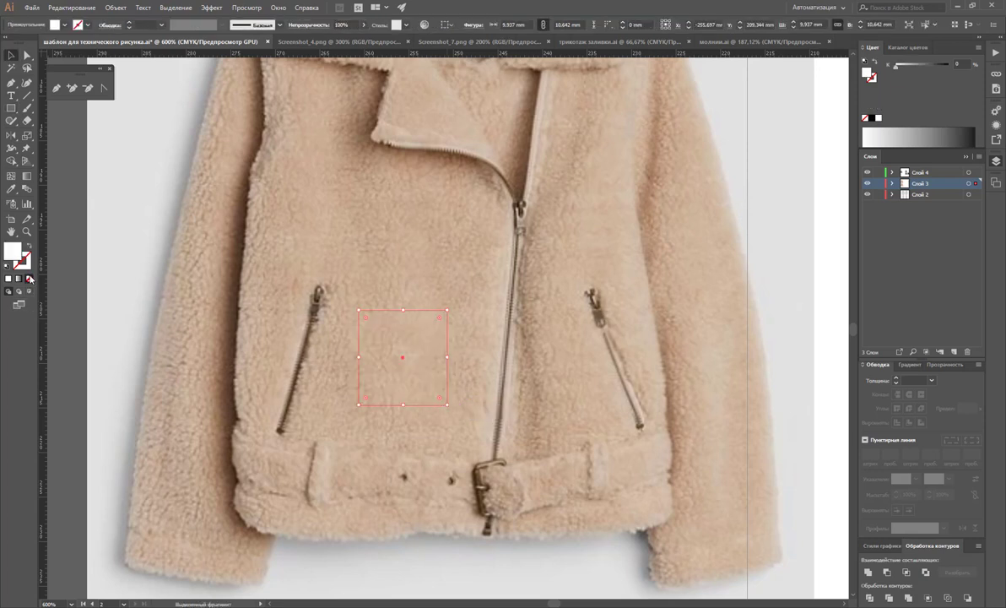
Send the square behind the photo, select both together, and zoom back out
{"action": "right_click", "coordinate": [391, 338]}
{"action": "mouse_move", "coordinate": [421, 501]}
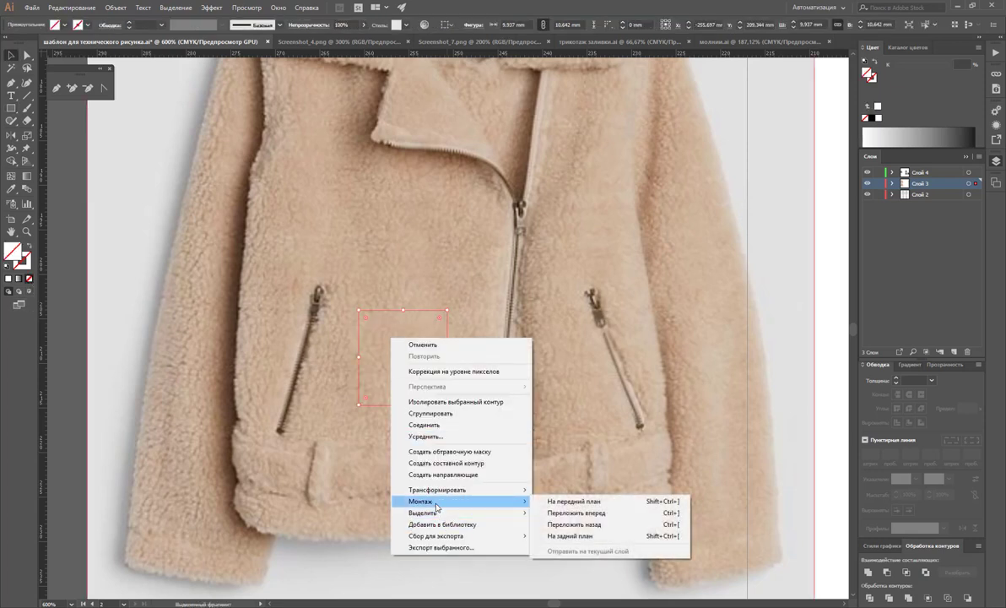
{"action": "left_click", "coordinate": [591, 534]}
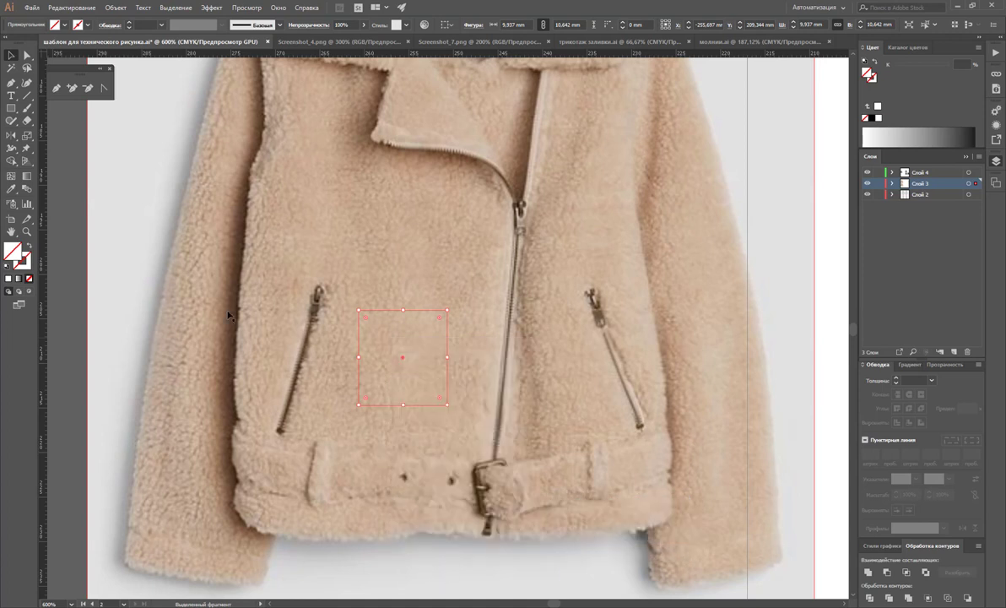
{"action": "left_click", "coordinate": [84, 288], "text": "shift"}
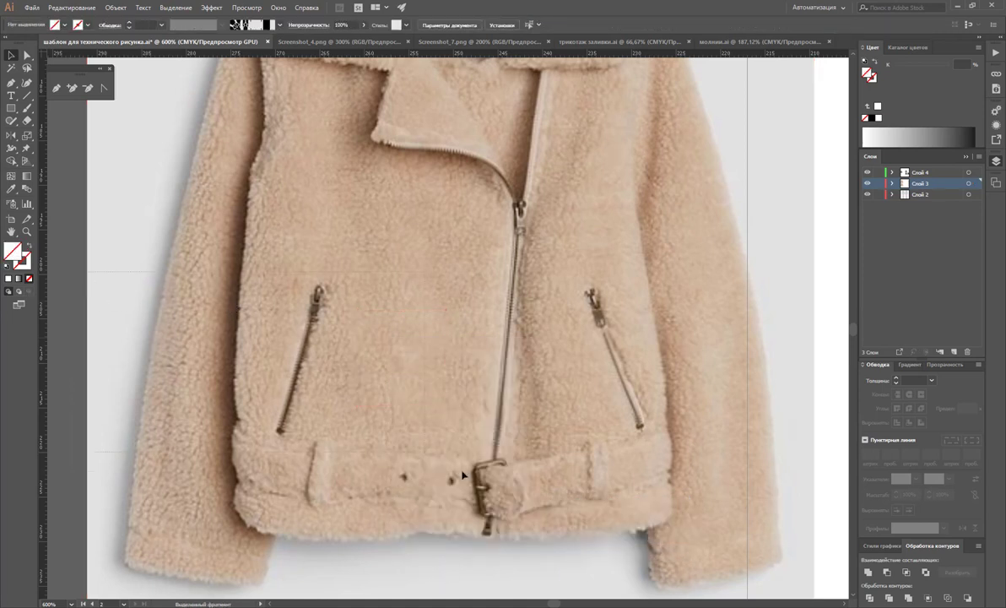
{"action": "left_click", "coordinate": [964, 161]}
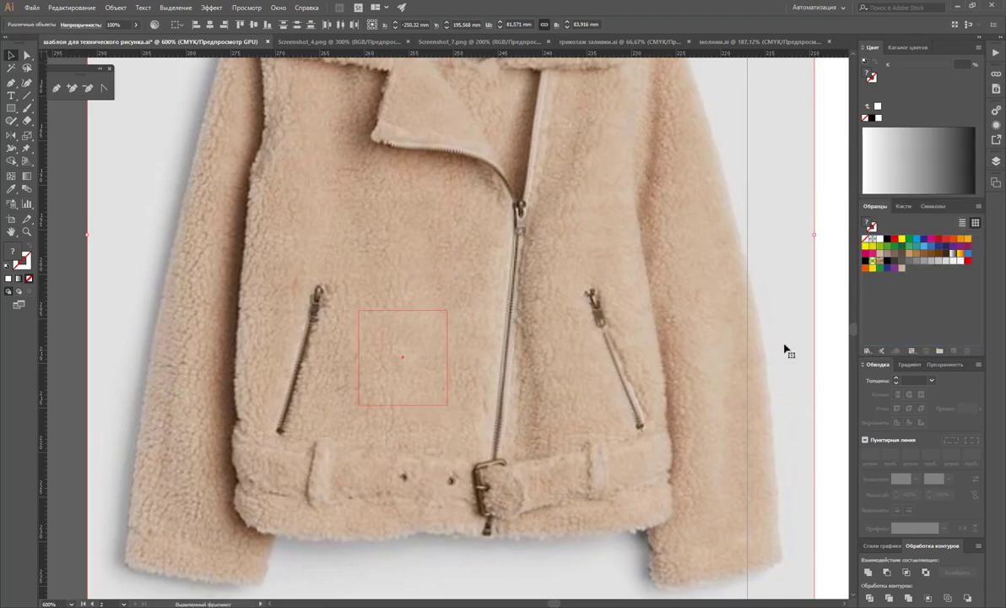
{"action": "left_click", "coordinate": [61, 197]}
Zoom in on the lower-left jacket and fill both front panels with beige suede
{"action": "key", "text": "z"}
{"action": "left_click", "coordinate": [635, 275], "text": "alt"}
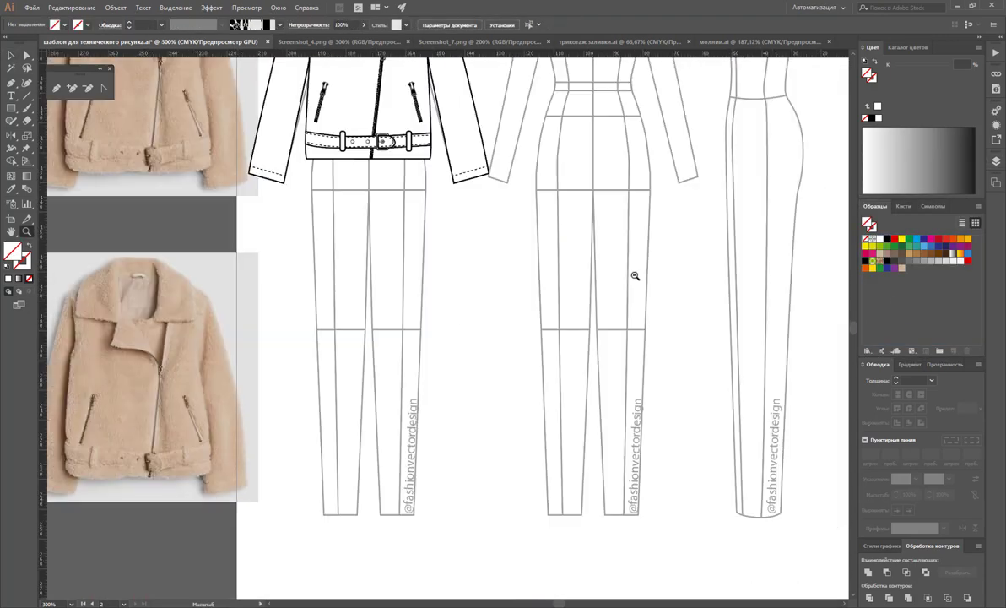
{"action": "left_click", "coordinate": [635, 275], "text": "alt"}
{"action": "left_click", "coordinate": [571, 333], "text": "alt"}
{"action": "left_click", "coordinate": [566, 330]}
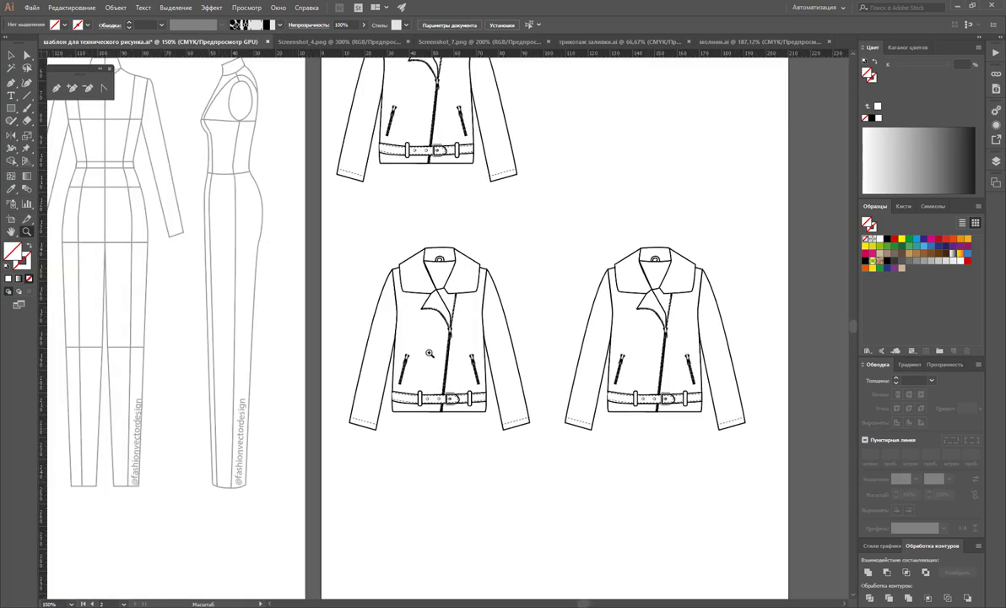
{"action": "left_click", "coordinate": [430, 308]}
{"action": "left_click", "coordinate": [431, 297]}
{"action": "left_click", "coordinate": [11, 55]}
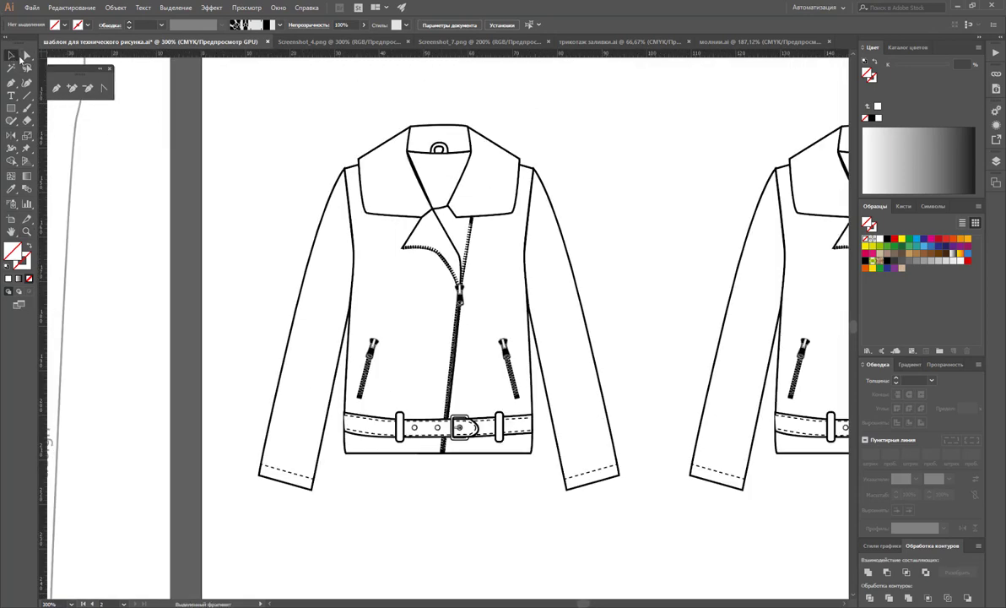
{"action": "left_click", "coordinate": [363, 283]}
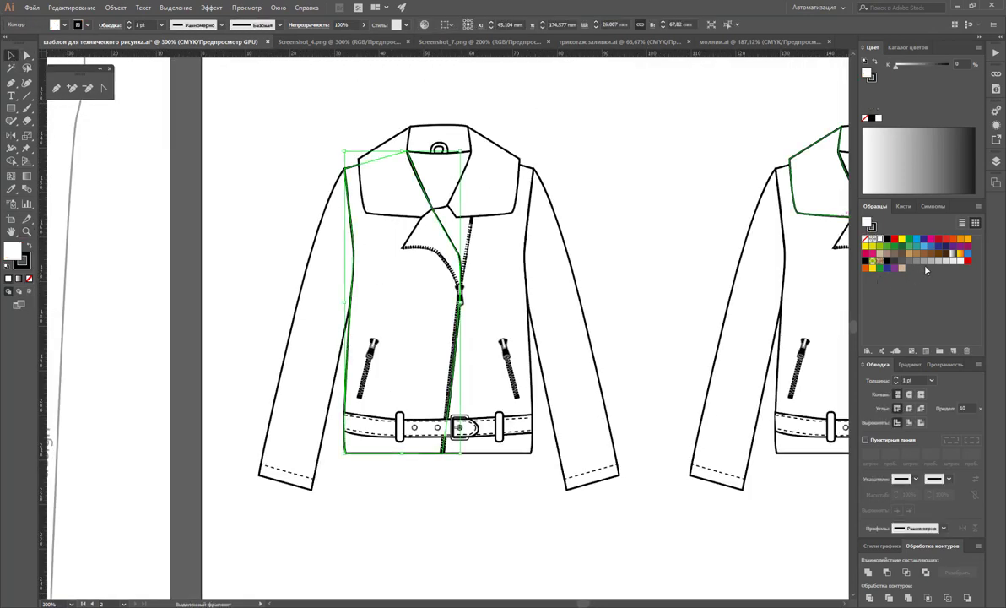
{"action": "left_click", "coordinate": [902, 268]}
{"action": "left_click", "coordinate": [521, 287]}
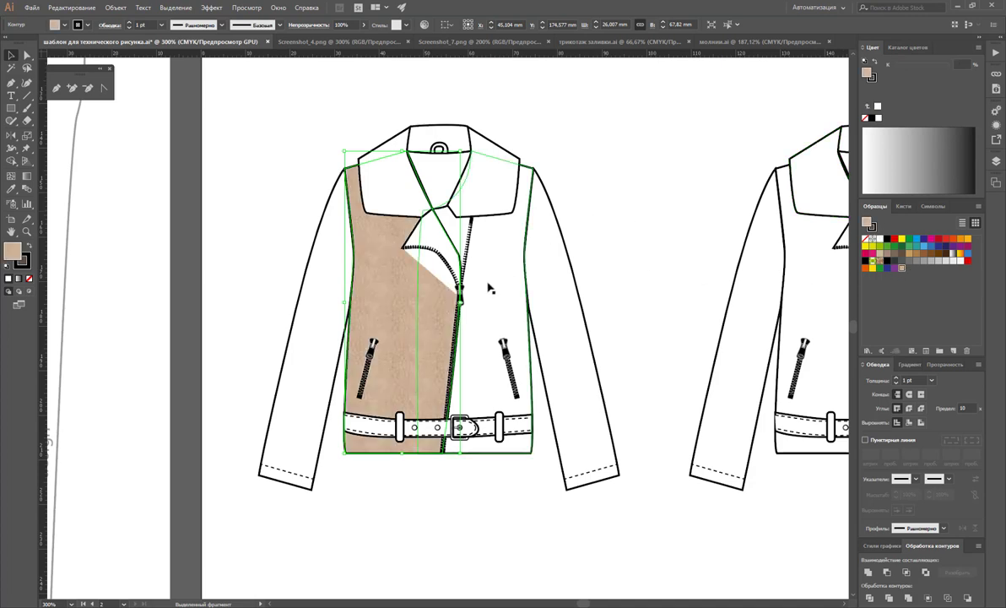
{"action": "left_click", "coordinate": [903, 268]}
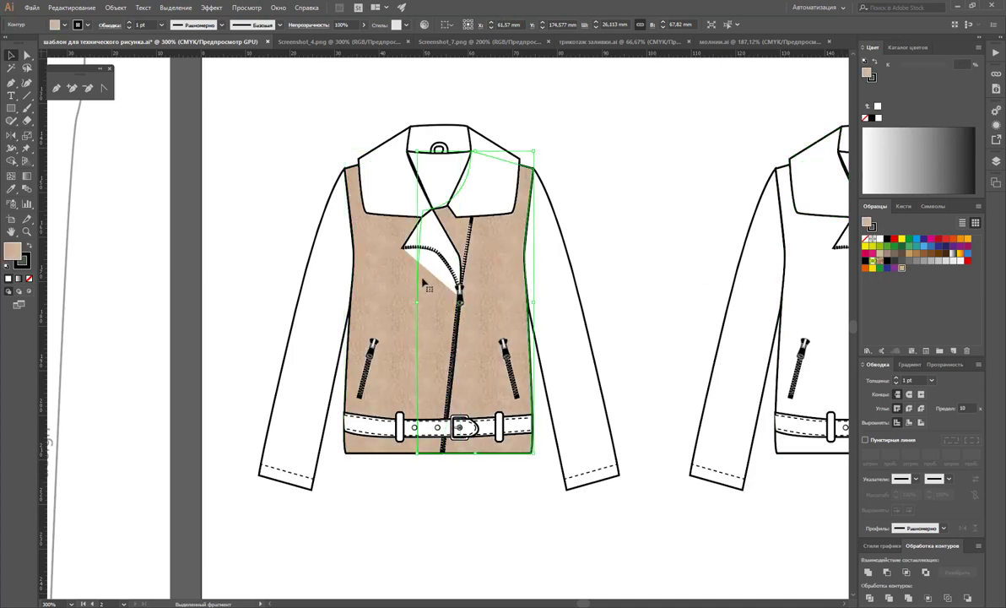
Fill both sleeves with the beige suede swatch
{"action": "left_click", "coordinate": [422, 257]}
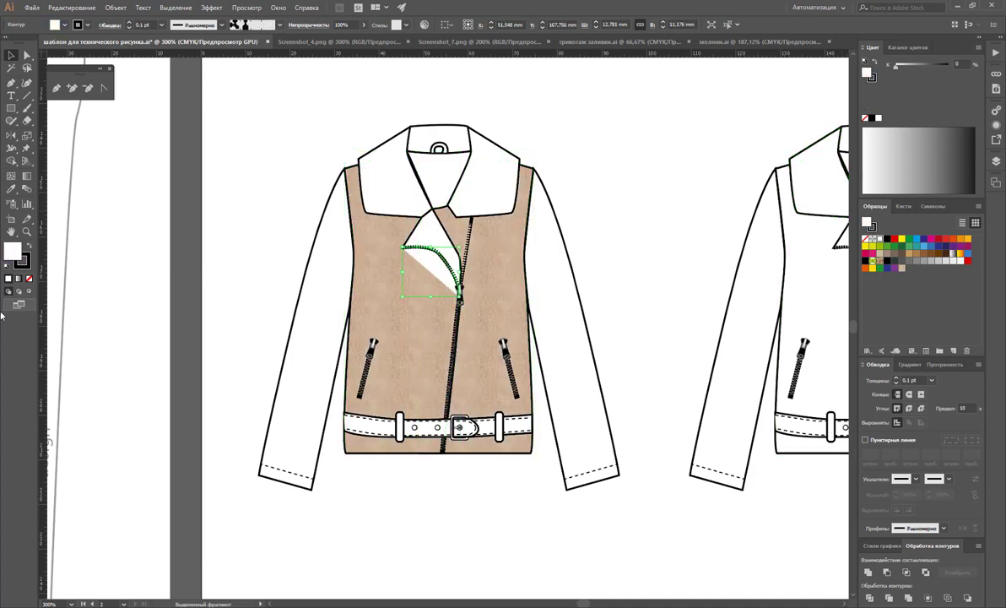
{"action": "left_click", "coordinate": [54, 284]}
{"action": "left_click", "coordinate": [338, 258]}
{"action": "left_click", "coordinate": [564, 265], "text": "shift"}
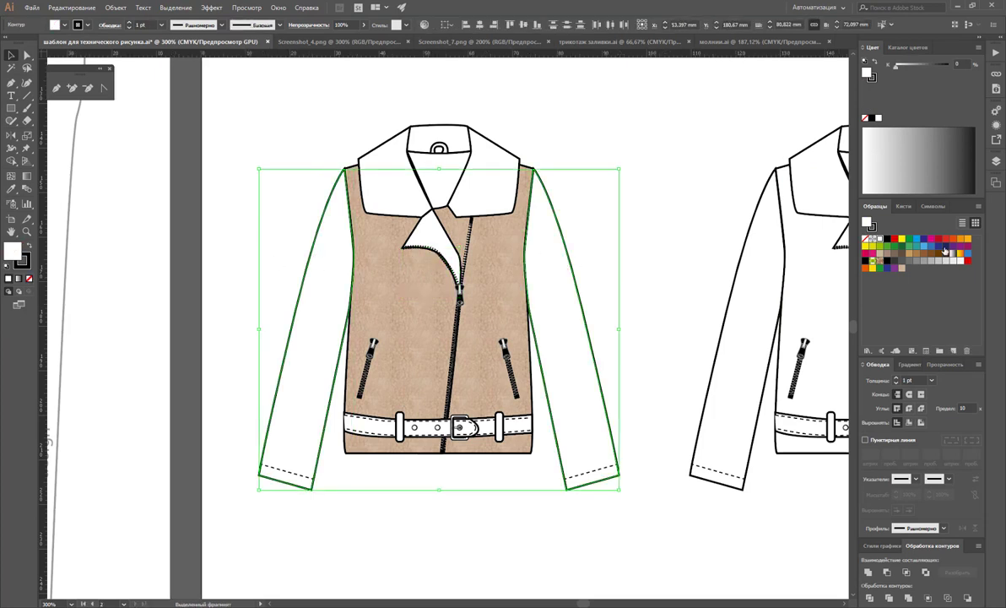
Fill the collar, lapel and inner back-neck pieces with beige suede
{"action": "left_click", "coordinate": [903, 269]}
{"action": "left_click", "coordinate": [490, 190]}
{"action": "left_click", "coordinate": [382, 198], "text": "shift"}
{"action": "left_click", "coordinate": [426, 227], "text": "shift"}
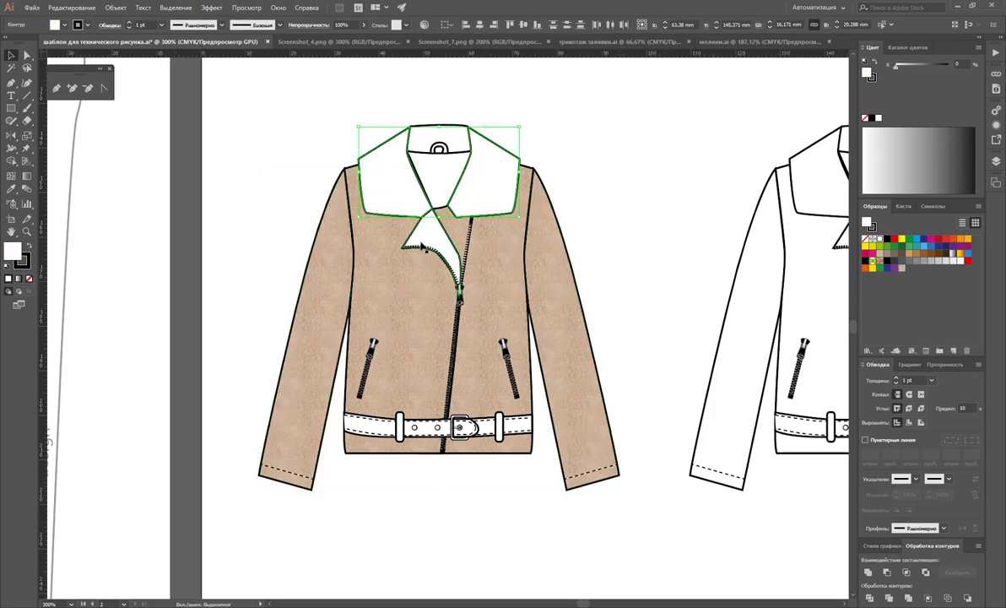
{"action": "left_click", "coordinate": [438, 160], "text": "shift"}
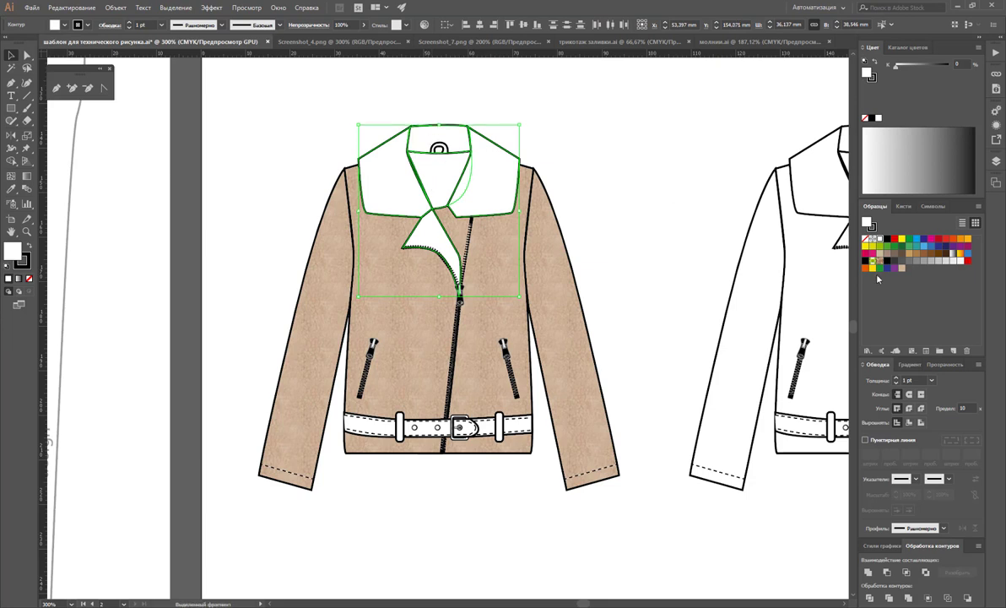
{"action": "left_click", "coordinate": [904, 269]}
{"action": "left_click", "coordinate": [647, 272]}
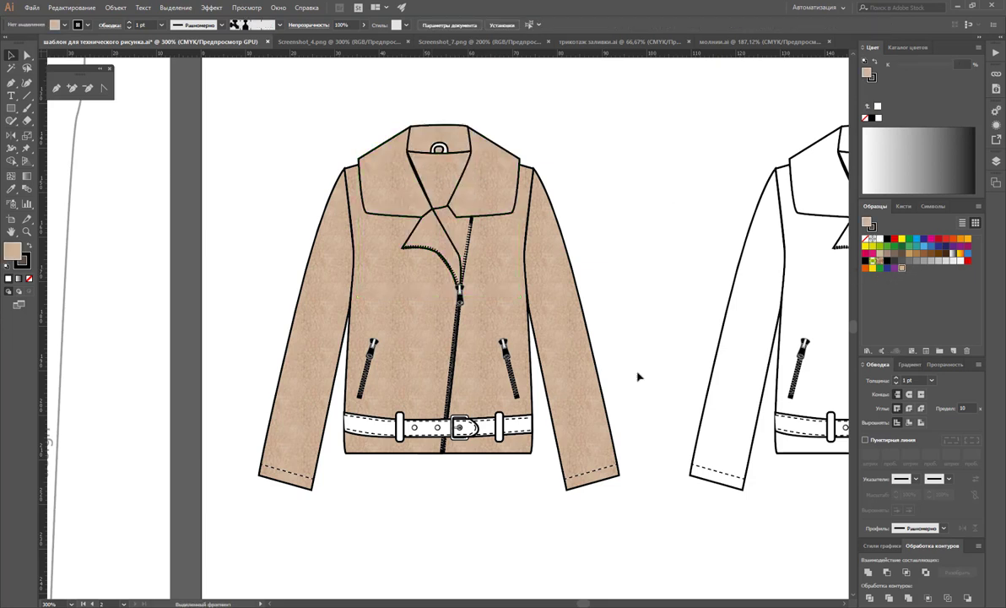
Fill the belt with beige suede and both belt loops with tan
{"action": "left_click", "coordinate": [429, 432]}
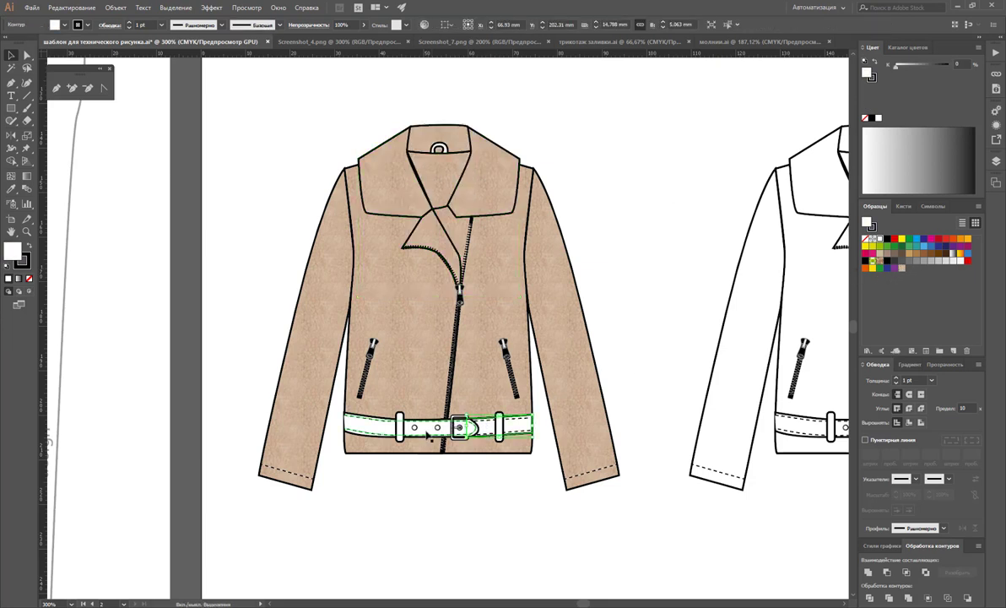
{"action": "left_click", "coordinate": [768, 258], "text": "shift"}
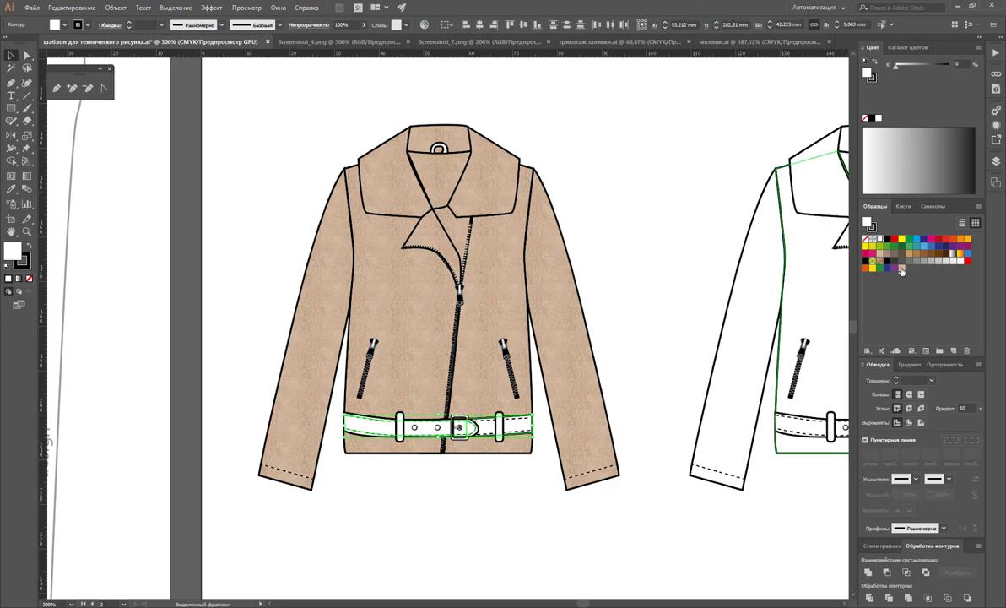
{"action": "left_click", "coordinate": [498, 359]}
{"action": "left_click", "coordinate": [611, 243]}
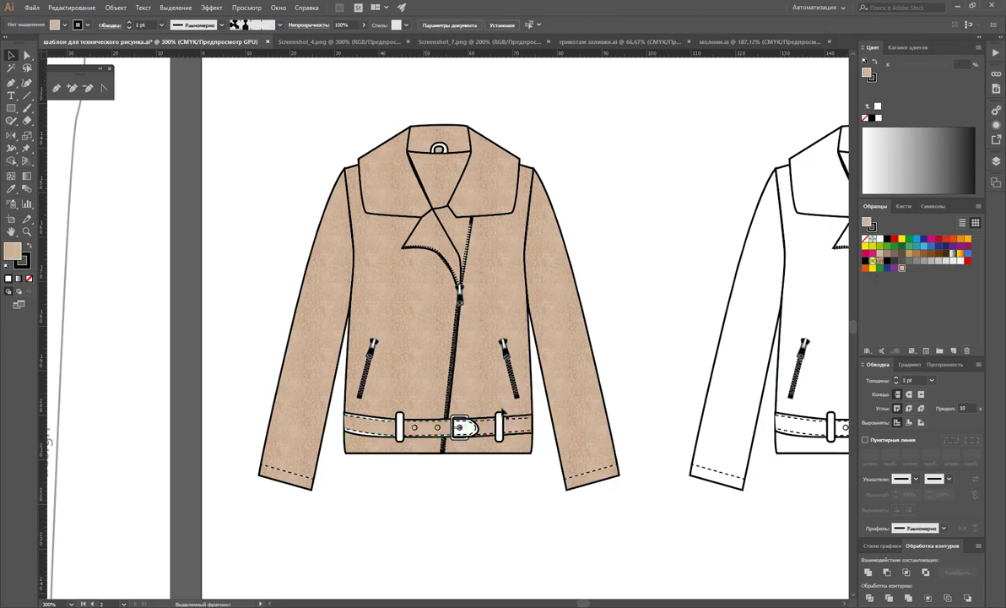
{"action": "left_click", "coordinate": [466, 428]}
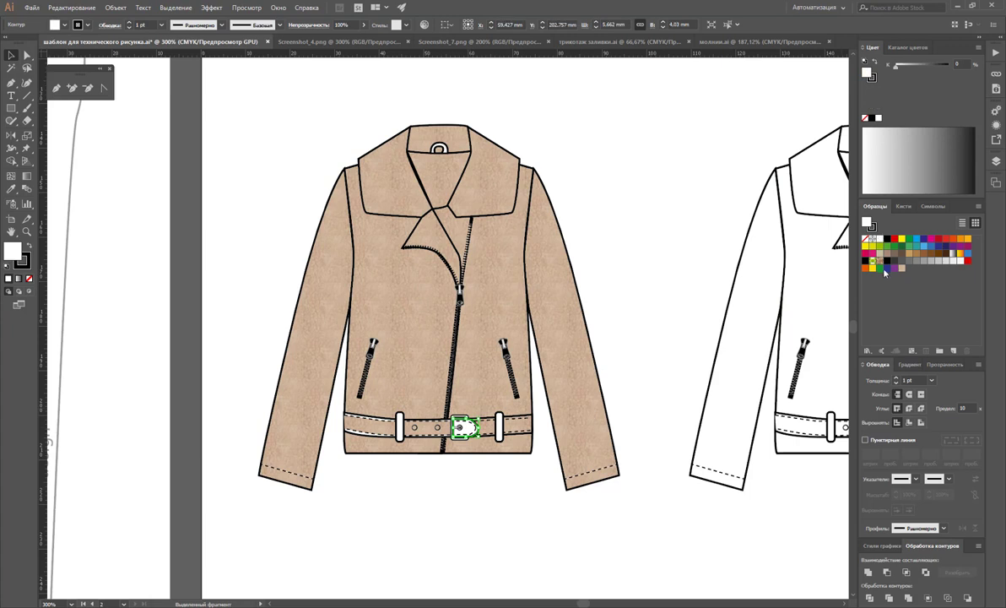
{"action": "left_click", "coordinate": [499, 426]}
{"action": "left_click", "coordinate": [399, 426], "text": "shift"}
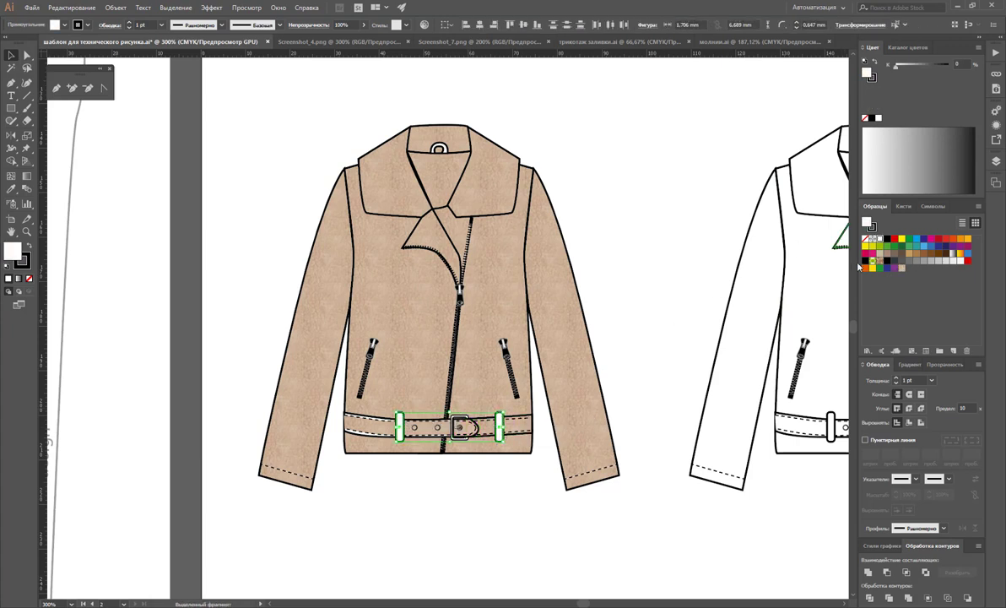
{"action": "left_click", "coordinate": [903, 269]}
{"action": "left_click", "coordinate": [621, 218]}
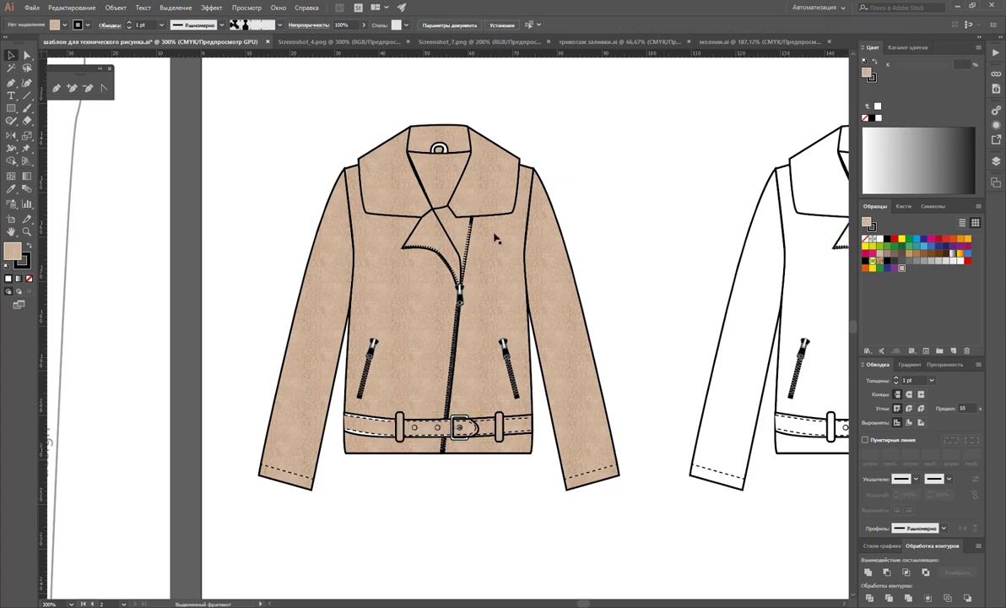
Fill the collar hanger loop and the left belt strap with tan
{"action": "left_click", "coordinate": [439, 149]}
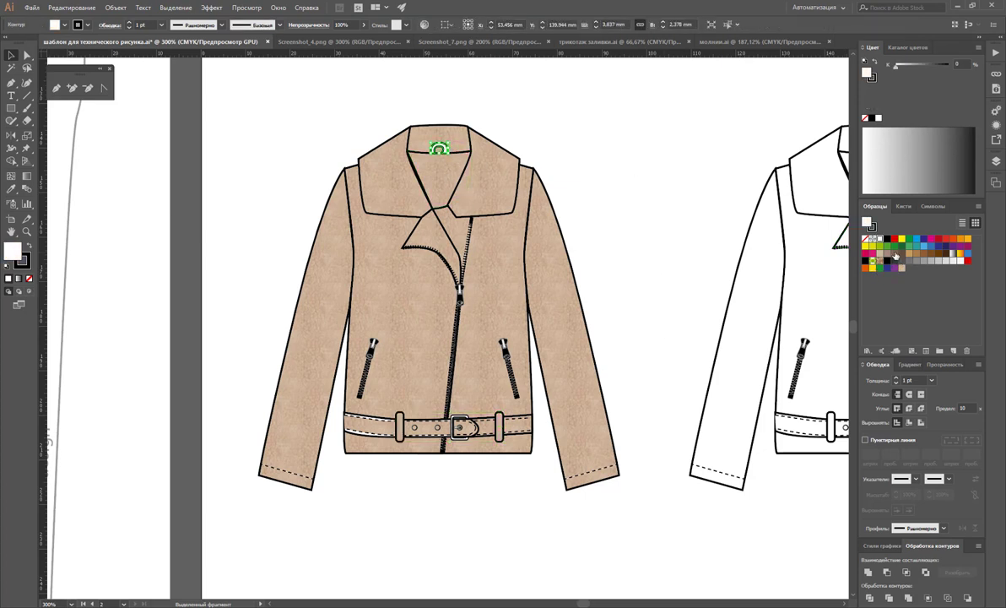
{"action": "left_click", "coordinate": [895, 256]}
{"action": "left_click", "coordinate": [650, 329]}
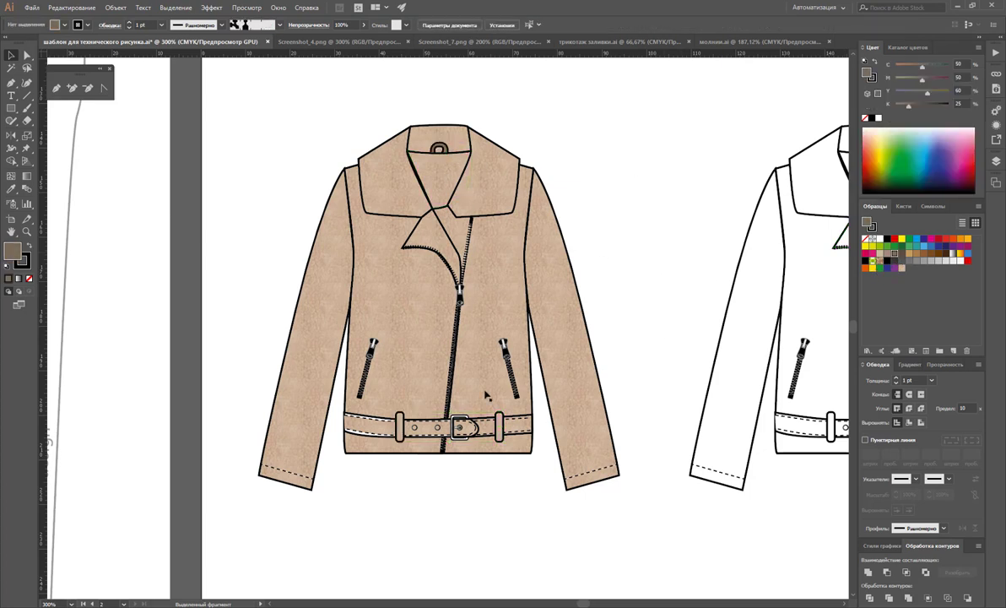
{"action": "left_click", "coordinate": [361, 431]}
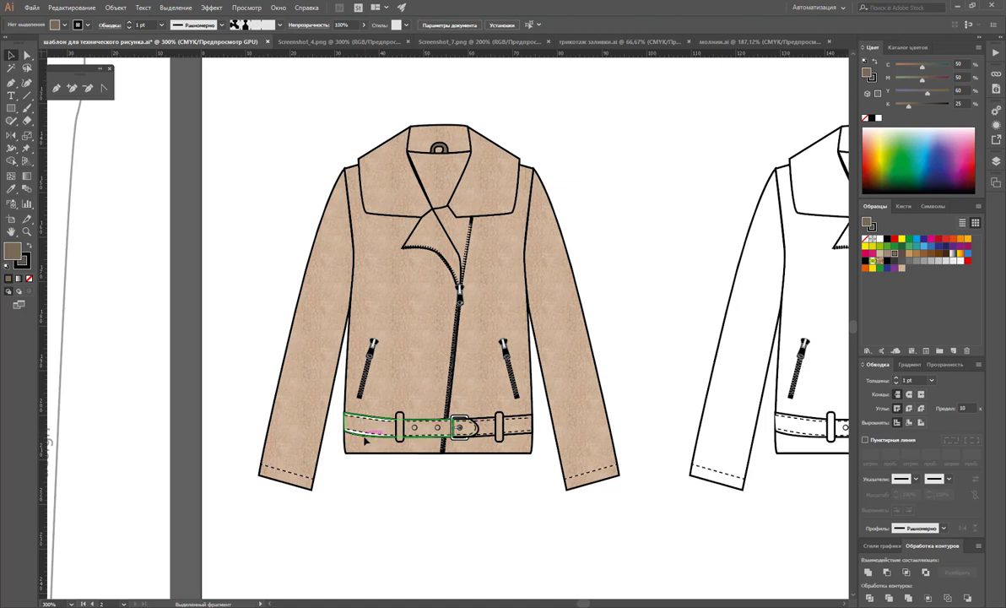
{"action": "left_click", "coordinate": [902, 269]}
{"action": "left_click", "coordinate": [649, 259]}
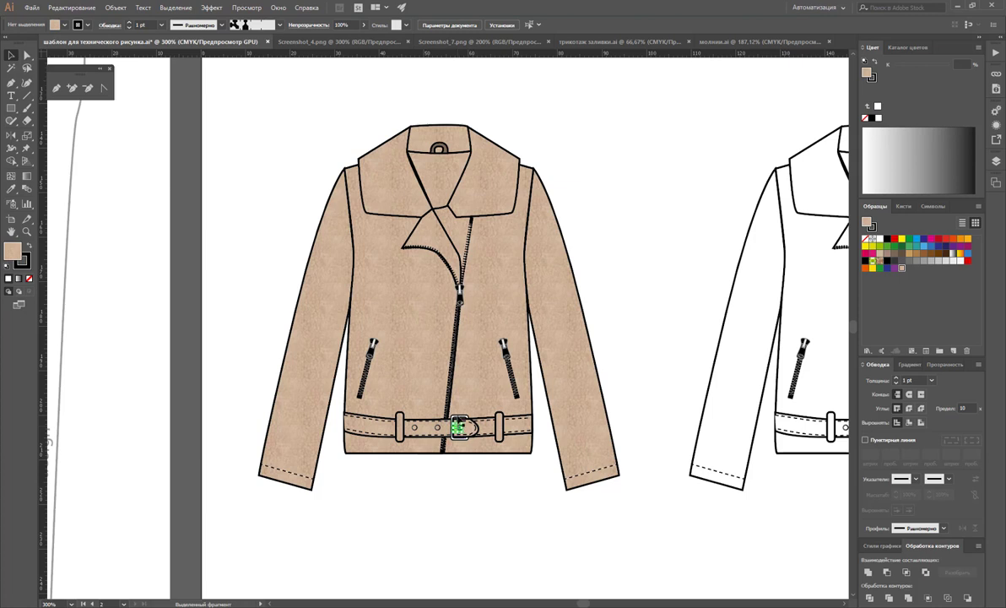
Give the buckle group a grey gradient fill
{"action": "left_click", "coordinate": [457, 427]}
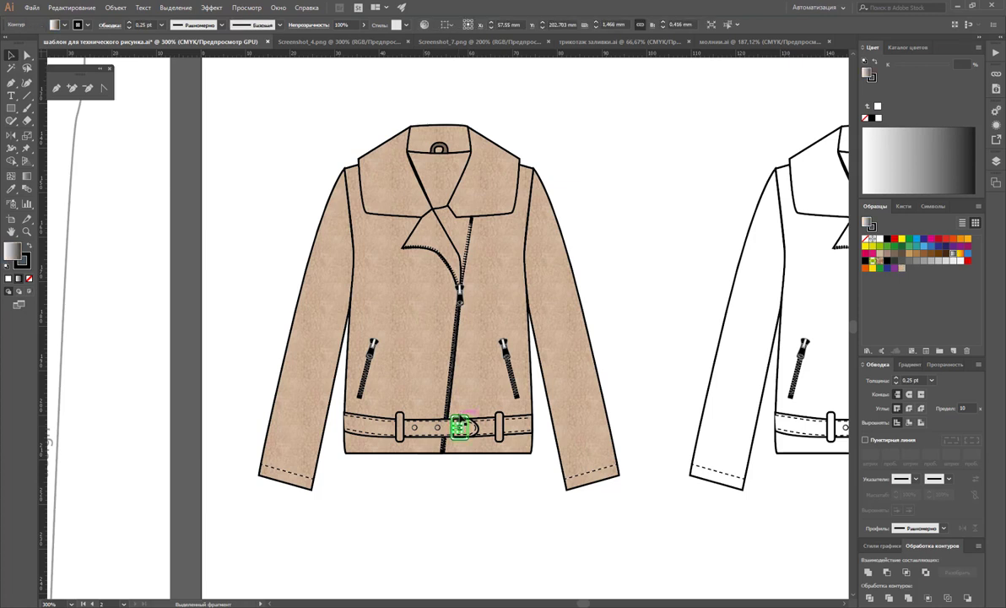
{"action": "left_click", "coordinate": [953, 255]}
{"action": "left_click", "coordinate": [629, 227]}
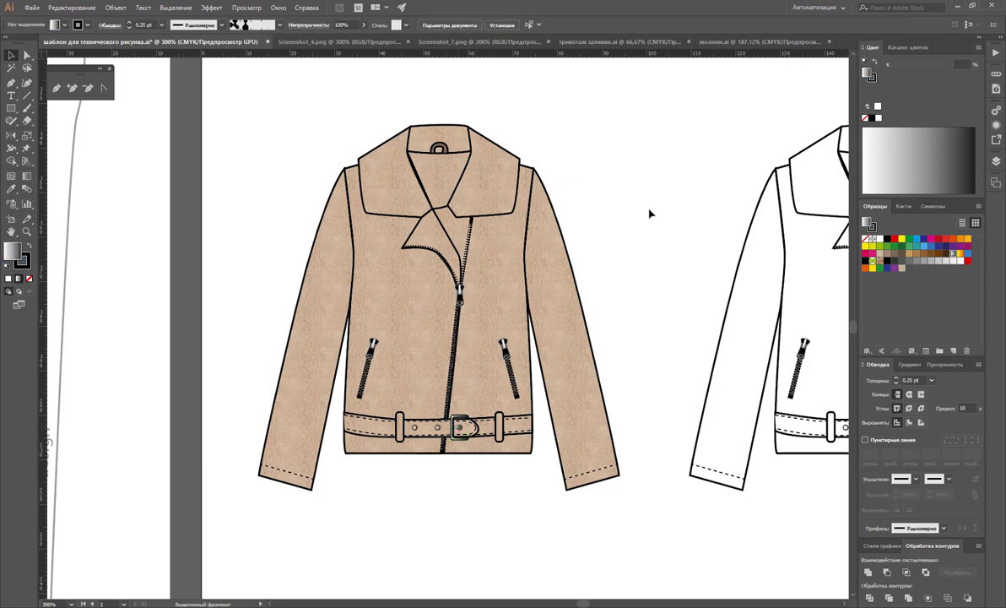
Fill the inner neck piece with a softer lighter brown
{"action": "left_click", "coordinate": [425, 174]}
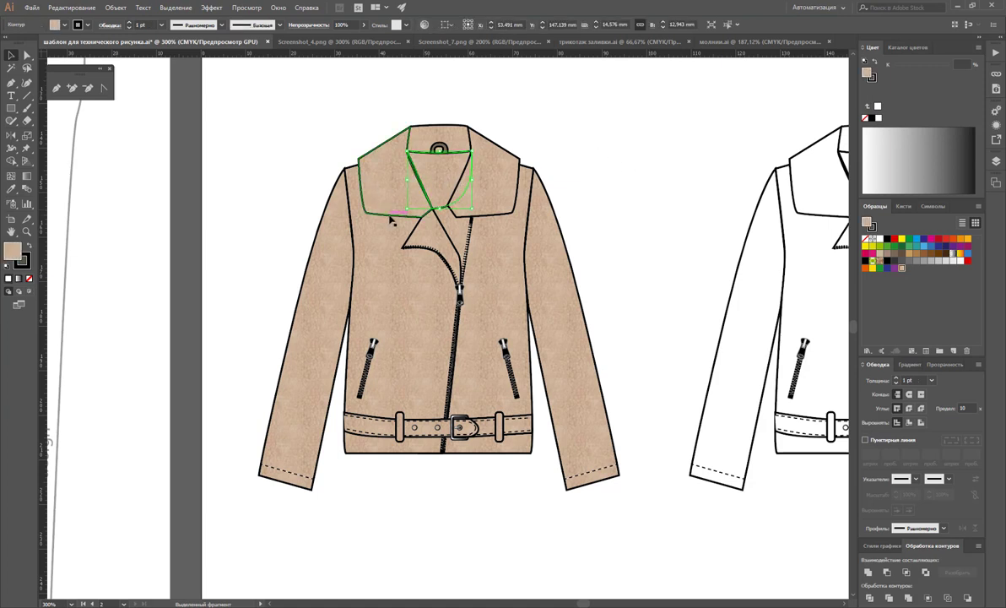
{"action": "key", "text": "z"}
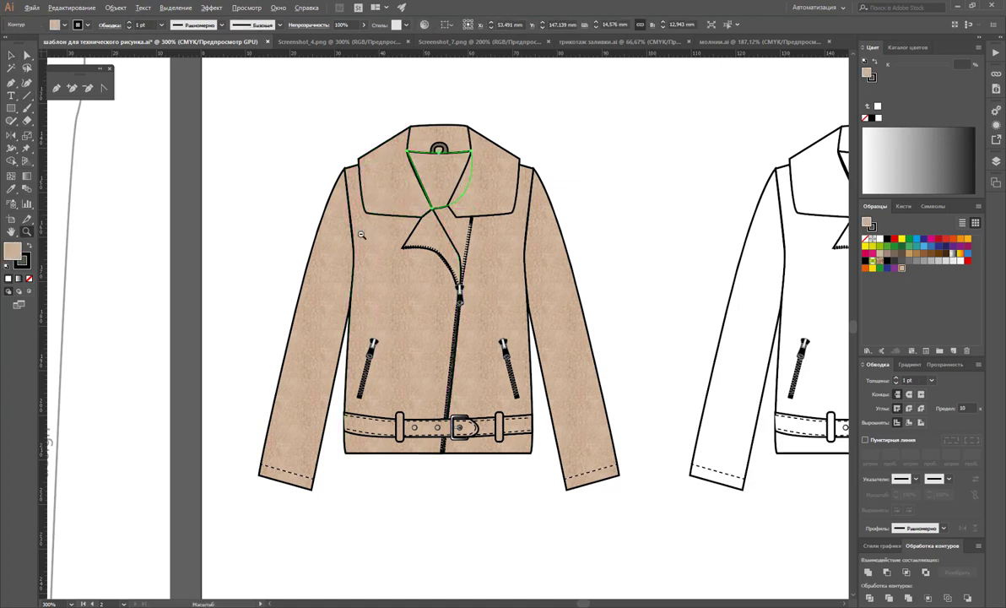
{"action": "left_click", "coordinate": [361, 235], "text": "alt"}
{"action": "left_click", "coordinate": [375, 243], "text": "alt"}
{"action": "left_click", "coordinate": [375, 359], "text": "alt"}
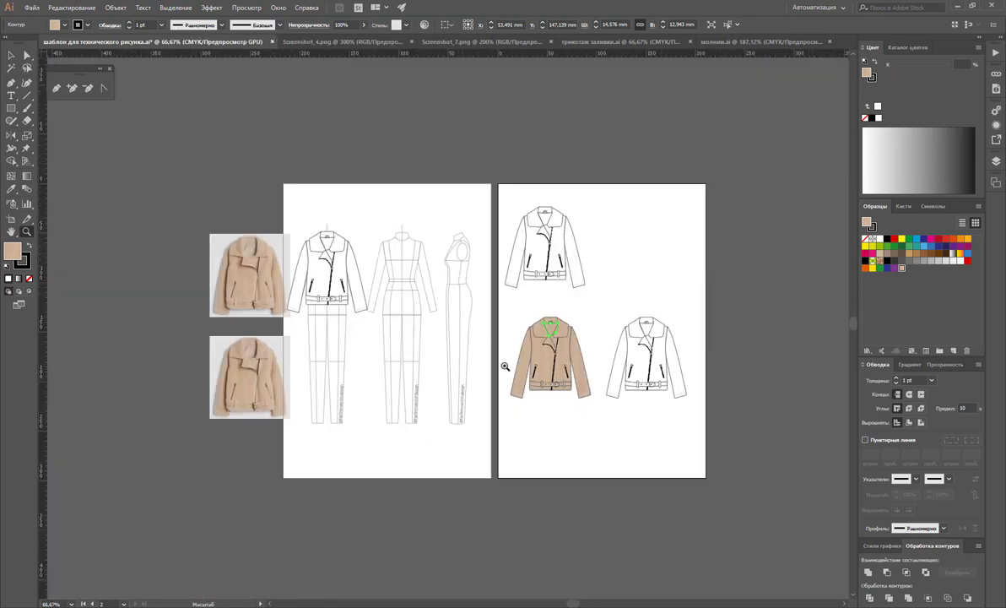
{"action": "scroll", "coordinate": [241, 379], "scroll_direction": "down", "scroll_amount": 1}
{"action": "left_click", "coordinate": [565, 324]}
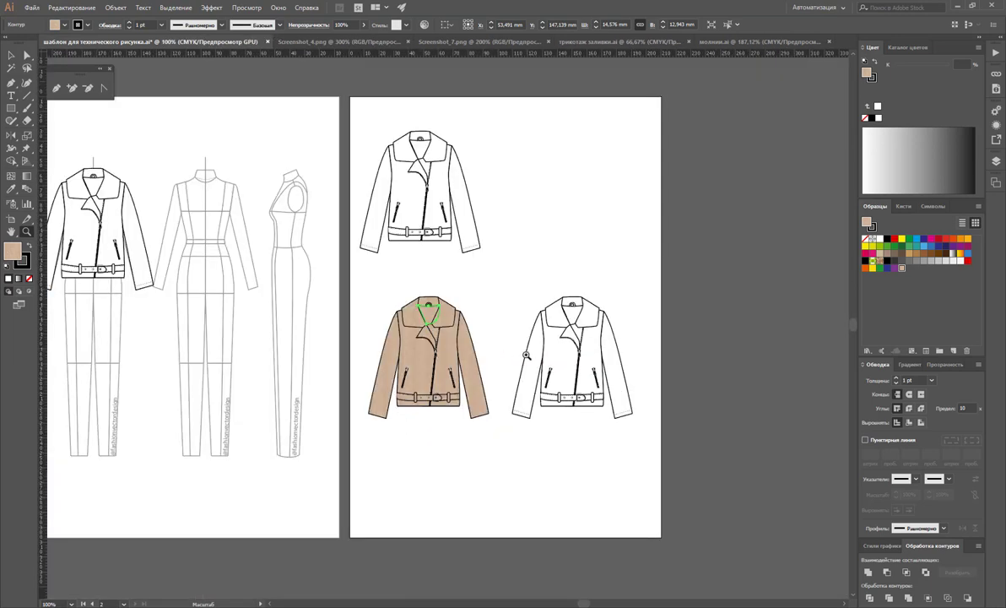
{"action": "left_click", "coordinate": [461, 345]}
{"action": "left_click", "coordinate": [461, 346]}
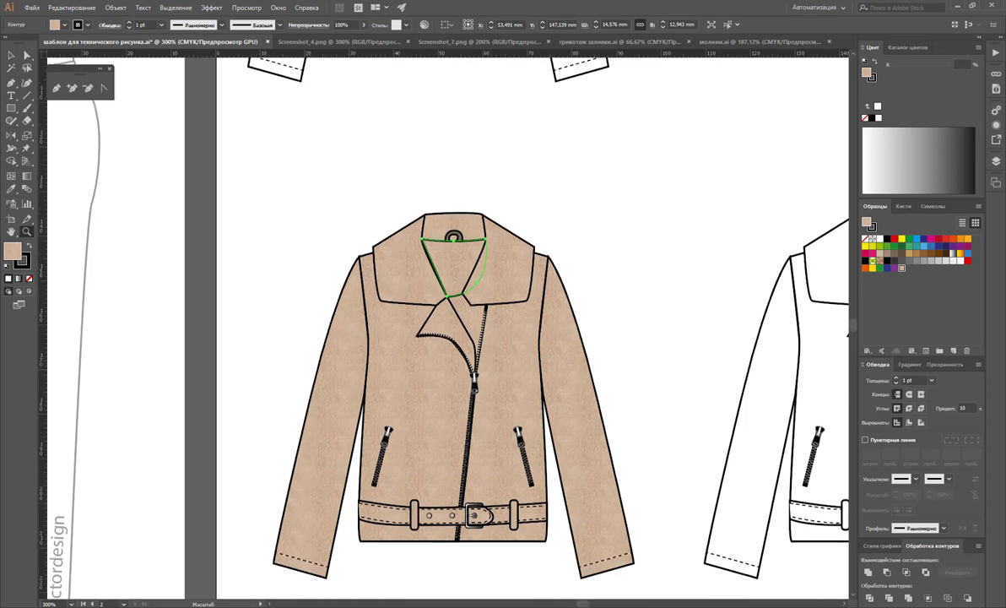
{"action": "left_click", "coordinate": [26, 55]}
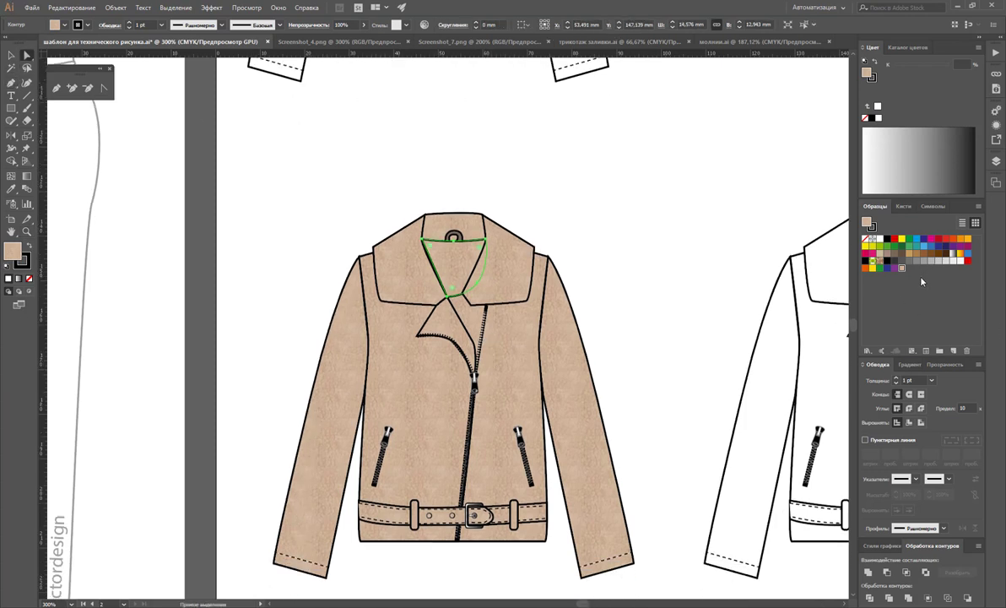
{"action": "left_click", "coordinate": [895, 257]}
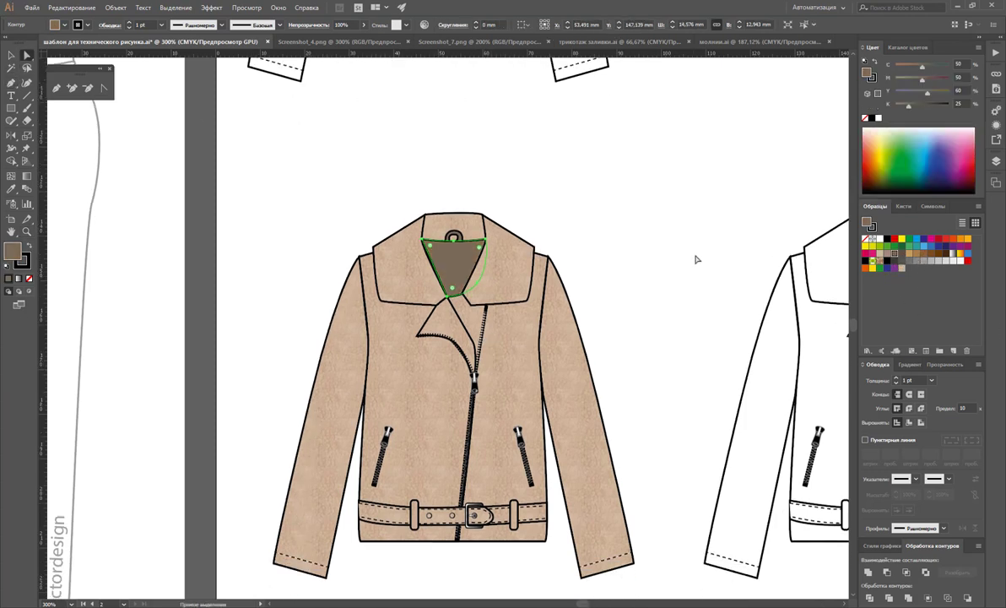
{"action": "left_click", "coordinate": [887, 253]}
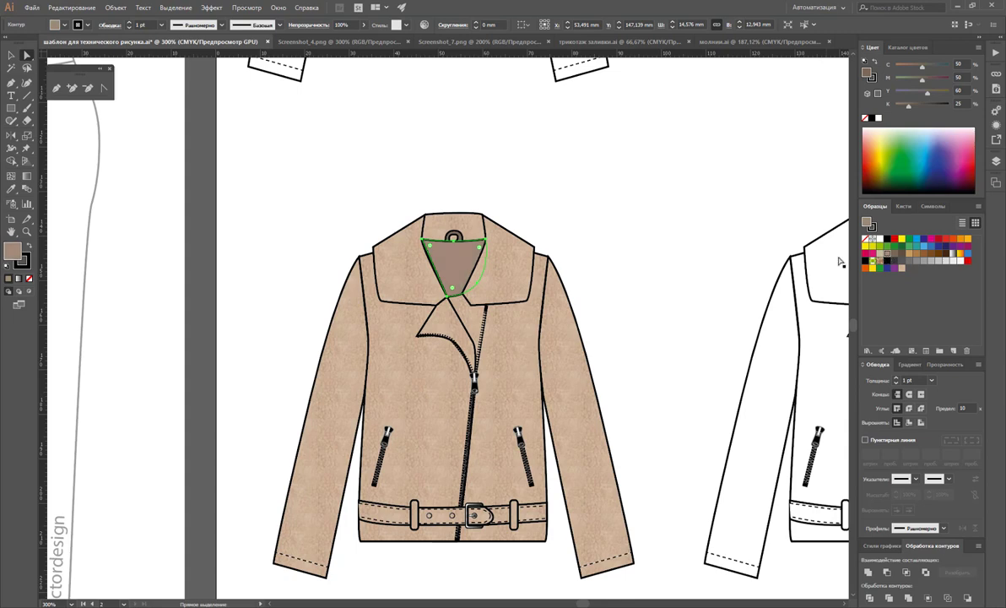
{"action": "left_click", "coordinate": [667, 259]}
Zoom out to show both jackets on the artboard
{"action": "scroll", "coordinate": [670, 249], "scroll_direction": "down", "scroll_amount": 1}
{"action": "key", "text": "z"}
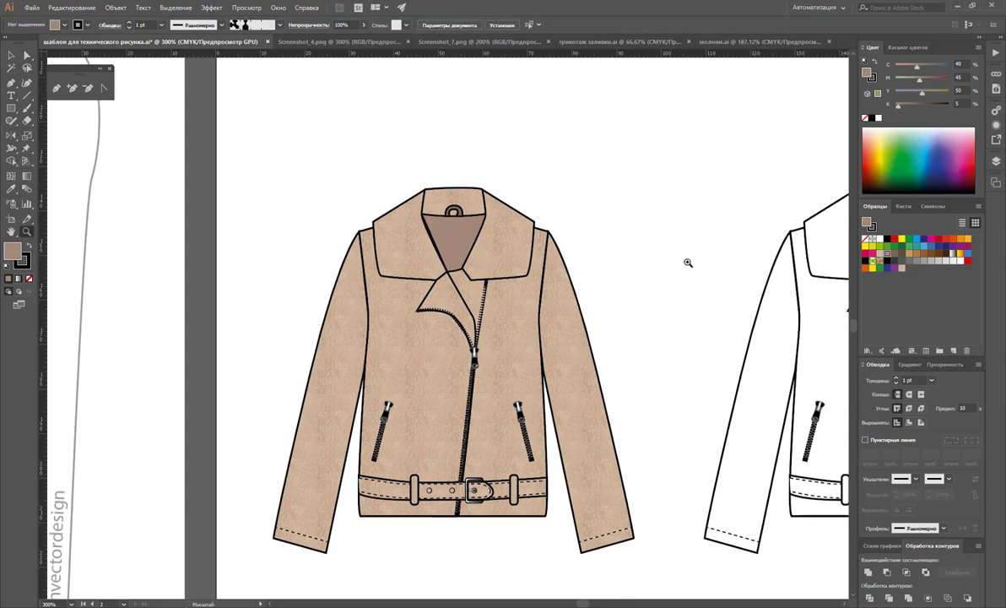
{"action": "left_click", "coordinate": [579, 316], "text": "alt"}
{"action": "left_click", "coordinate": [452, 350], "text": "alt"}
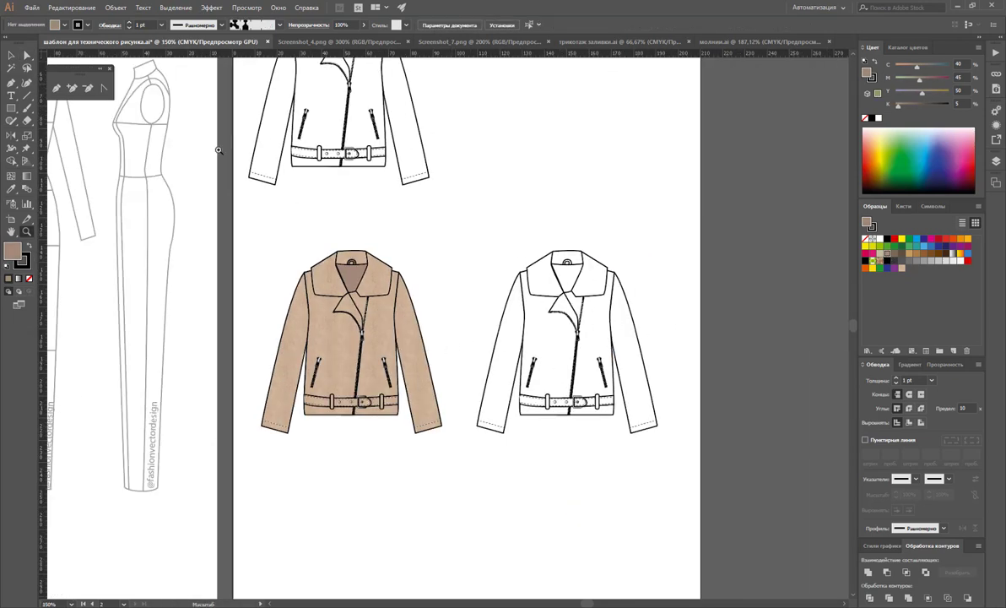
Delete the old right jacket and place a fresh copy of the suede jacket to the right
{"action": "left_click", "coordinate": [11, 55]}
{"action": "mouse_move", "coordinate": [682, 222]}
{"action": "left_mouse_down"}
{"action": "mouse_move", "coordinate": [488, 470]}
{"action": "mouse_move", "coordinate": [469, 476]}
{"action": "left_mouse_up"}
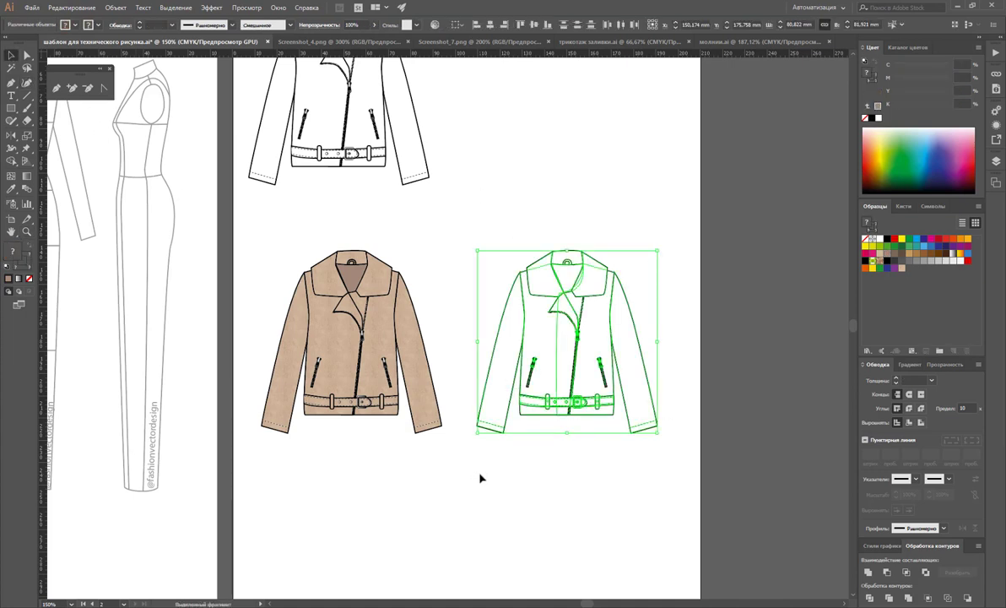
{"action": "key", "text": "Delete"}
{"action": "left_click_drag", "start_coordinate": [470, 243], "coordinate": [253, 474]}
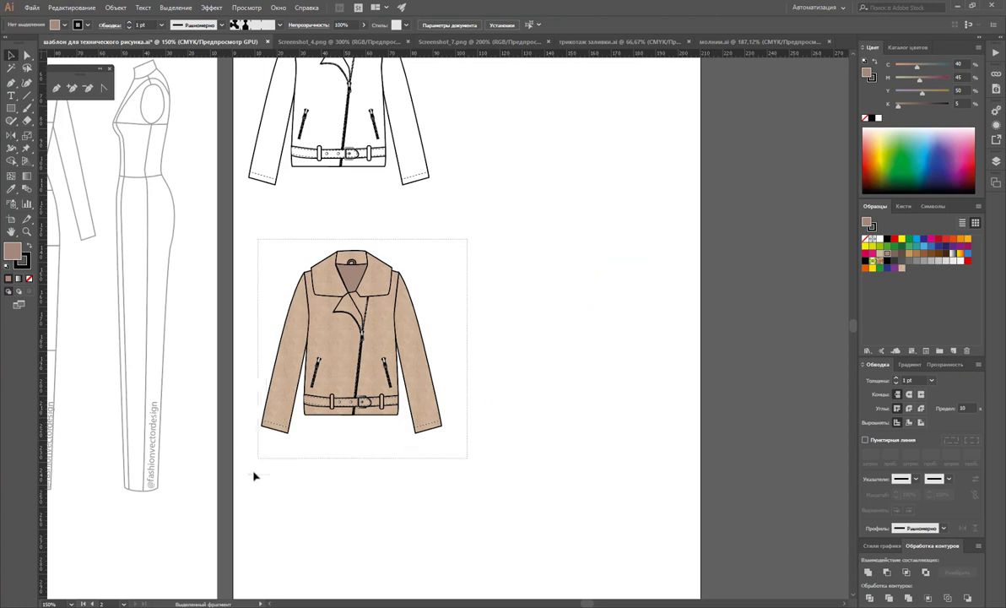
{"action": "left_click_drag", "start_coordinate": [295, 353], "coordinate": [504, 346]}
Zoom in on the copy and select its collars, collar stand, lapel and front panel
{"action": "left_click", "coordinate": [27, 233]}
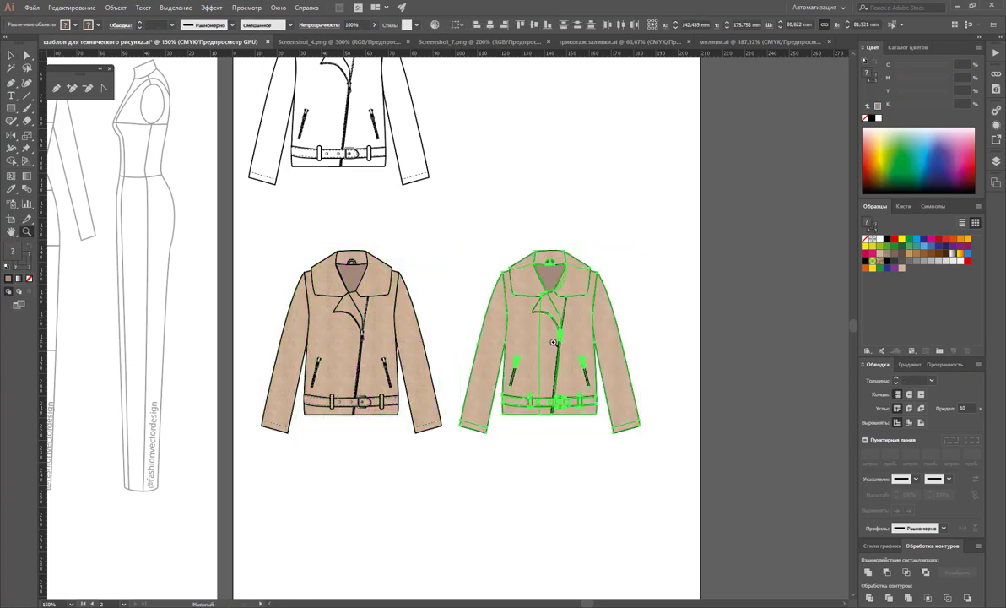
{"action": "left_click", "coordinate": [515, 321]}
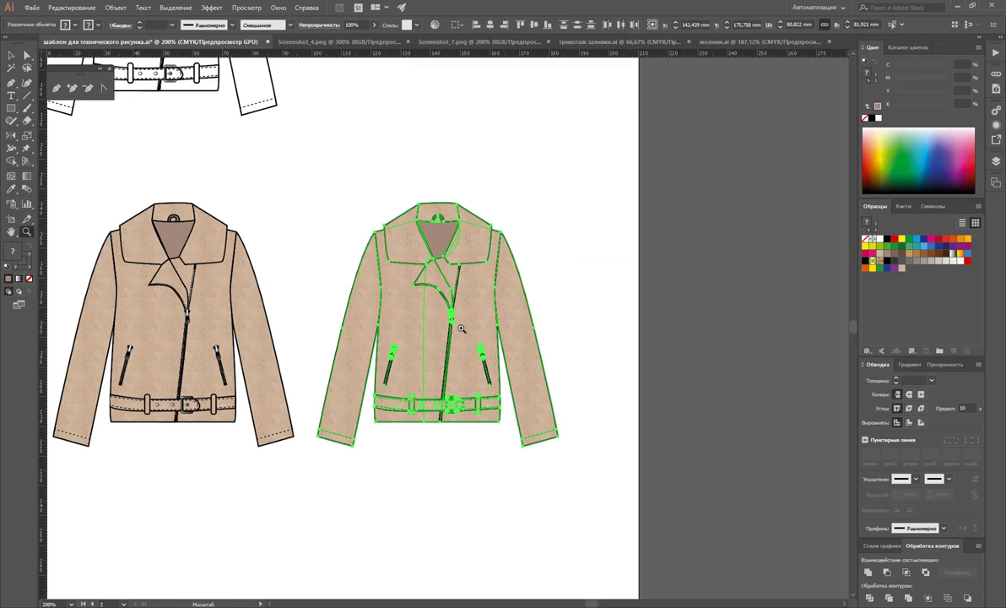
{"action": "left_click", "coordinate": [461, 328]}
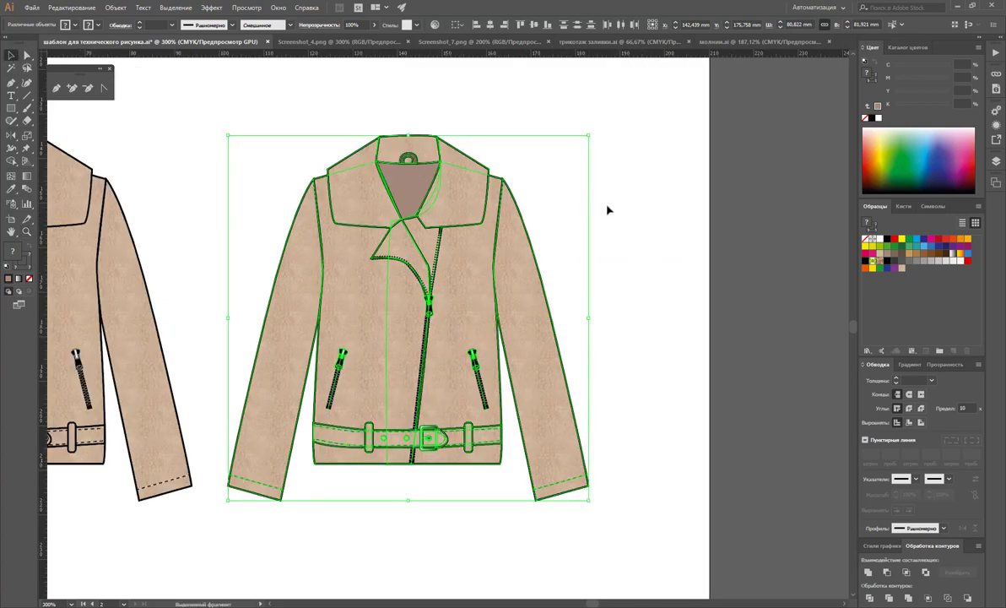
{"action": "left_click", "coordinate": [584, 197]}
{"action": "left_click", "coordinate": [451, 193]}
{"action": "left_click", "coordinate": [347, 193], "text": "shift"}
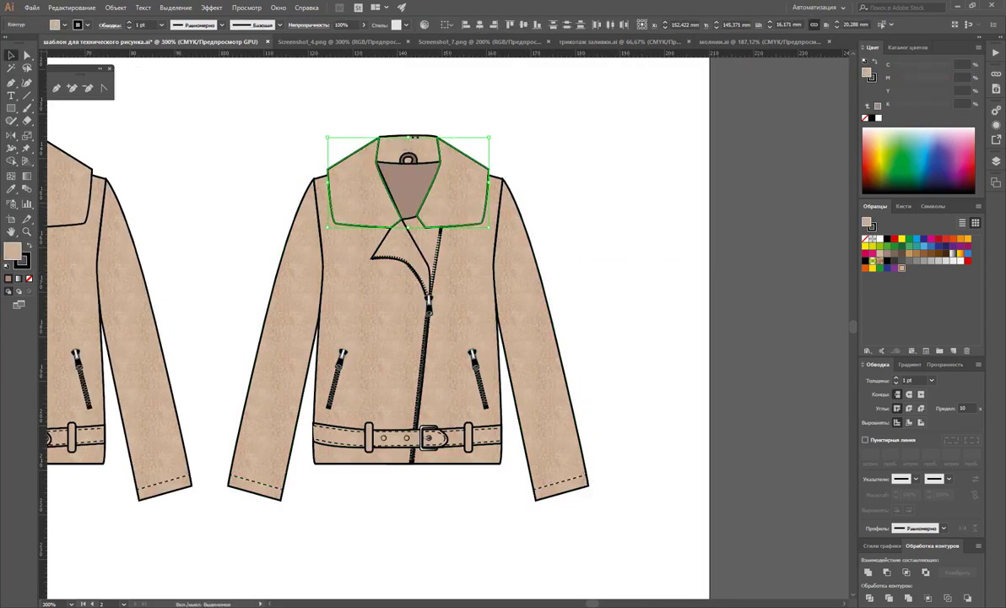
{"action": "left_click", "coordinate": [411, 158], "text": "shift"}
{"action": "left_click", "coordinate": [384, 249], "text": "shift"}
{"action": "left_click", "coordinate": [427, 241], "text": "shift"}
Add the lower body, side panel, both sleeves and belt loops, then open the Effect menu
{"action": "left_click", "coordinate": [403, 226], "text": "shift"}
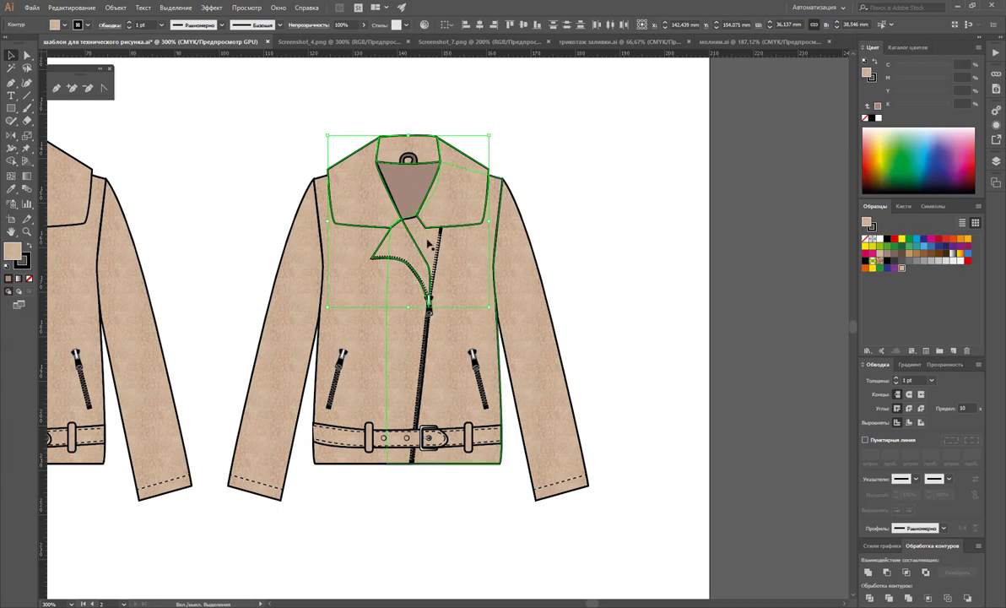
{"action": "left_click", "coordinate": [319, 260], "text": "shift"}
{"action": "left_click", "coordinate": [292, 287], "text": "shift"}
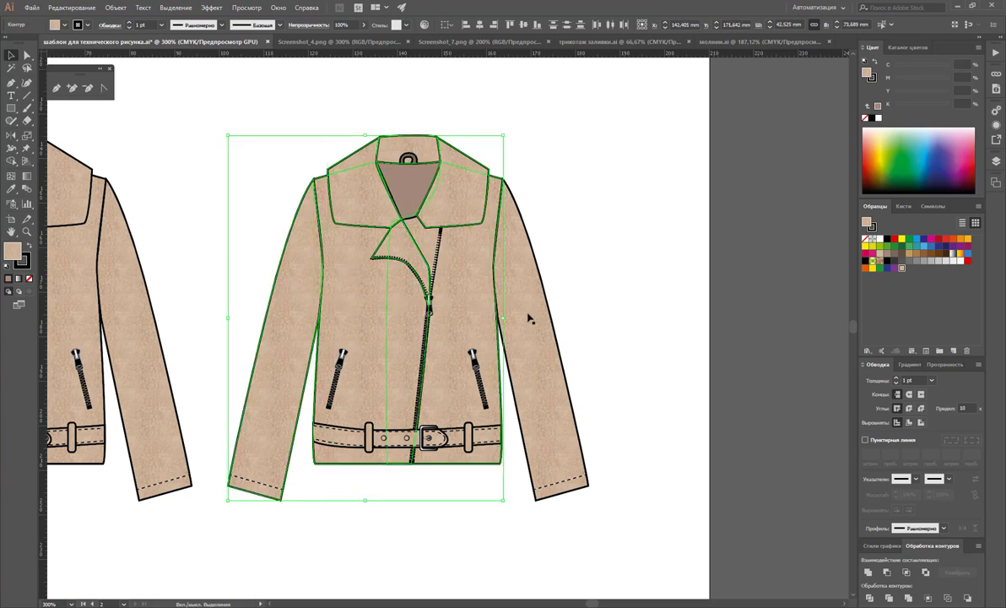
{"action": "left_click", "coordinate": [535, 314], "text": "shift"}
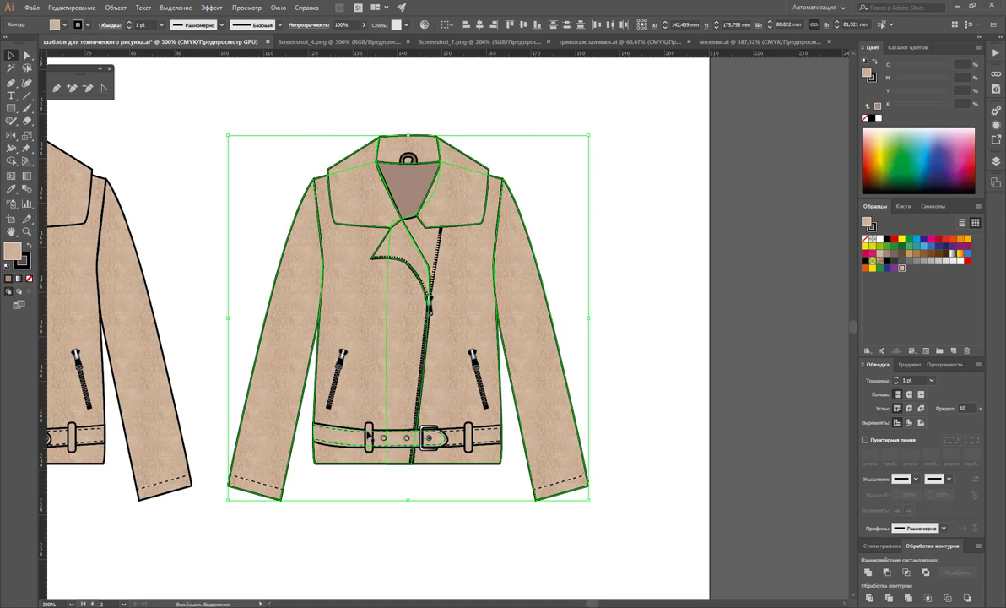
{"action": "left_click", "coordinate": [369, 435], "text": "shift"}
{"action": "left_click", "coordinate": [473, 440], "text": "shift"}
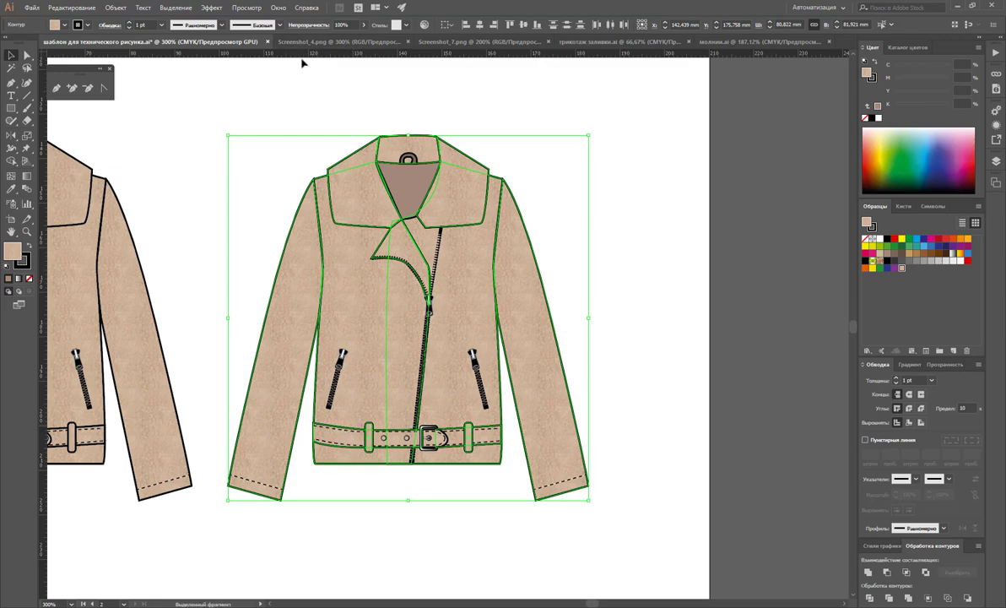
{"action": "left_click", "coordinate": [277, 8]}
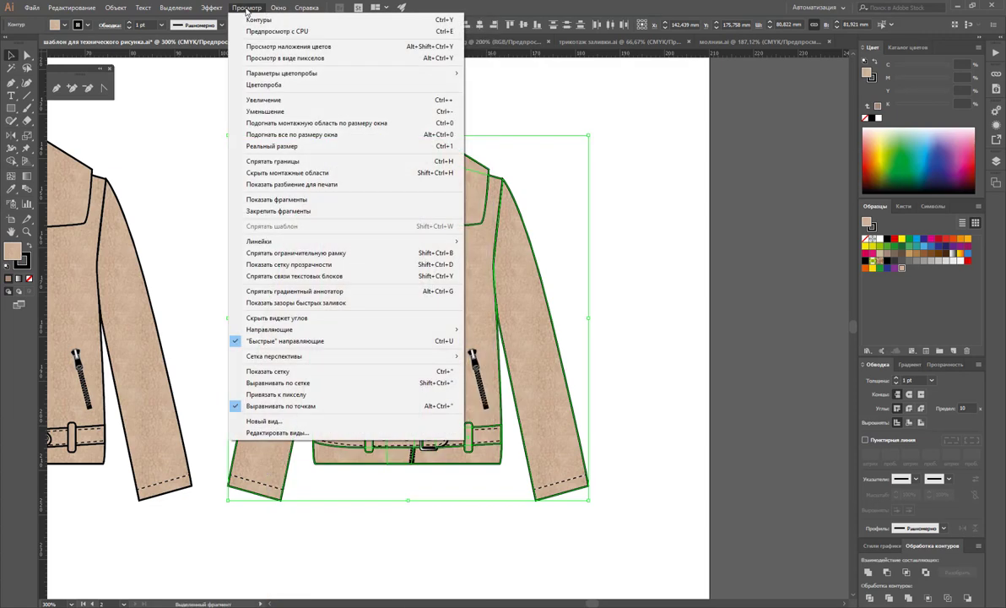
{"action": "mouse_move", "coordinate": [211, 8]}
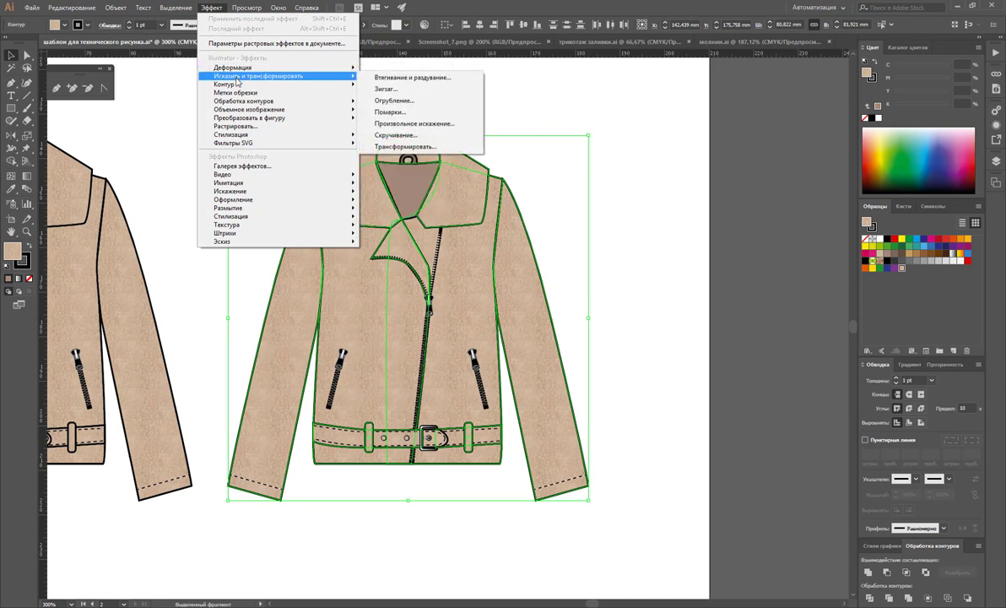
{"action": "mouse_move", "coordinate": [259, 76]}
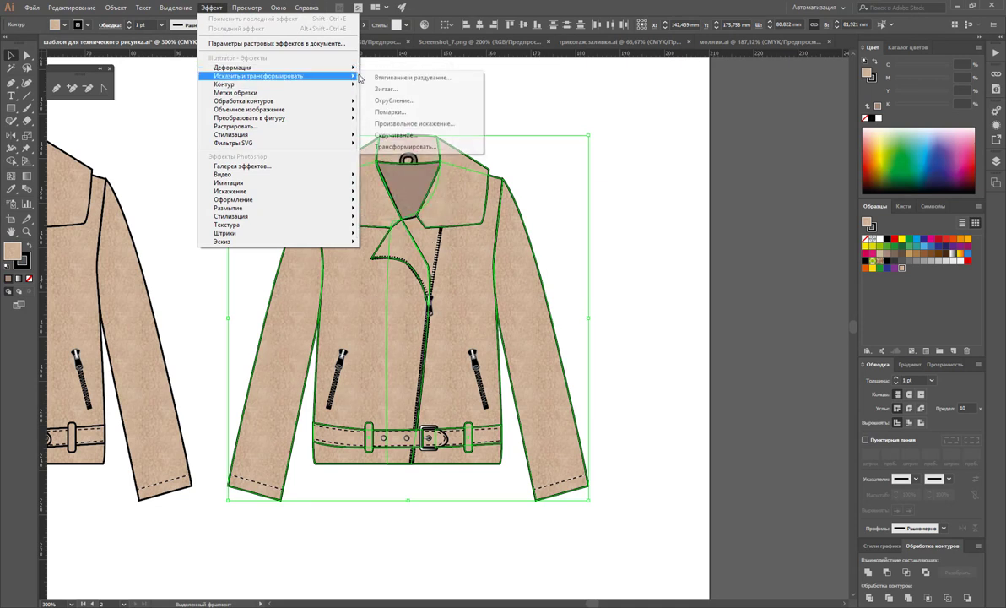
Apply Roughen with live preview, Smooth points and detail around 55 per inch
{"action": "left_click", "coordinate": [397, 103]}
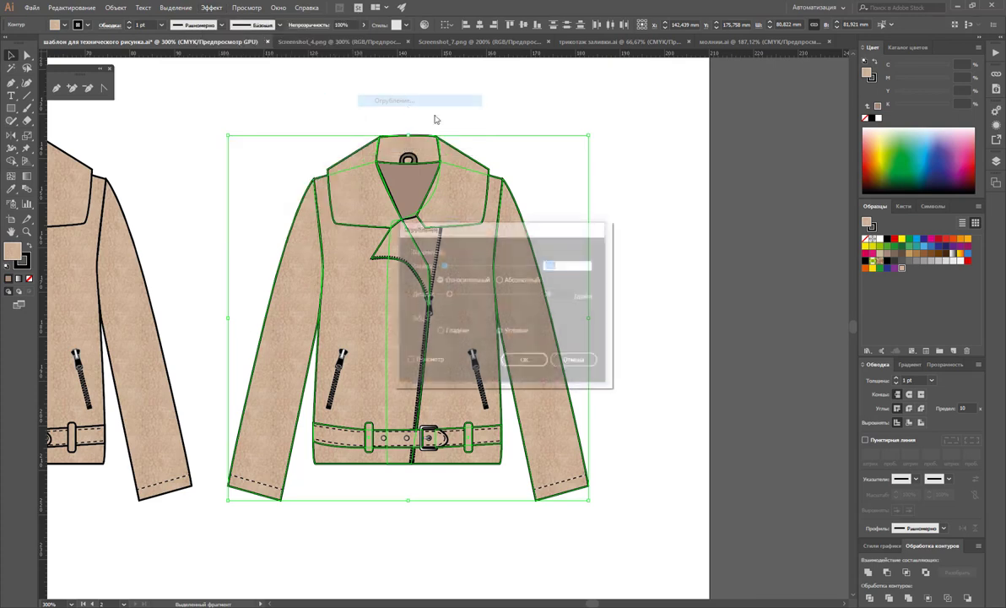
{"action": "mouse_move", "coordinate": [555, 239]}
{"action": "left_mouse_down"}
{"action": "mouse_move", "coordinate": [657, 228]}
{"action": "mouse_move", "coordinate": [764, 146]}
{"action": "left_mouse_up"}
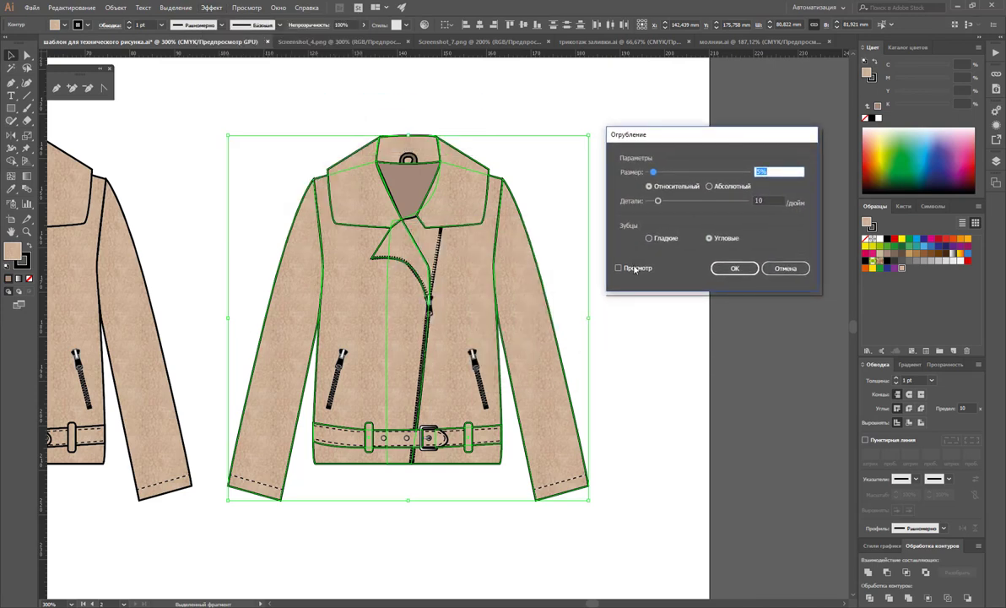
{"action": "left_click", "coordinate": [619, 268]}
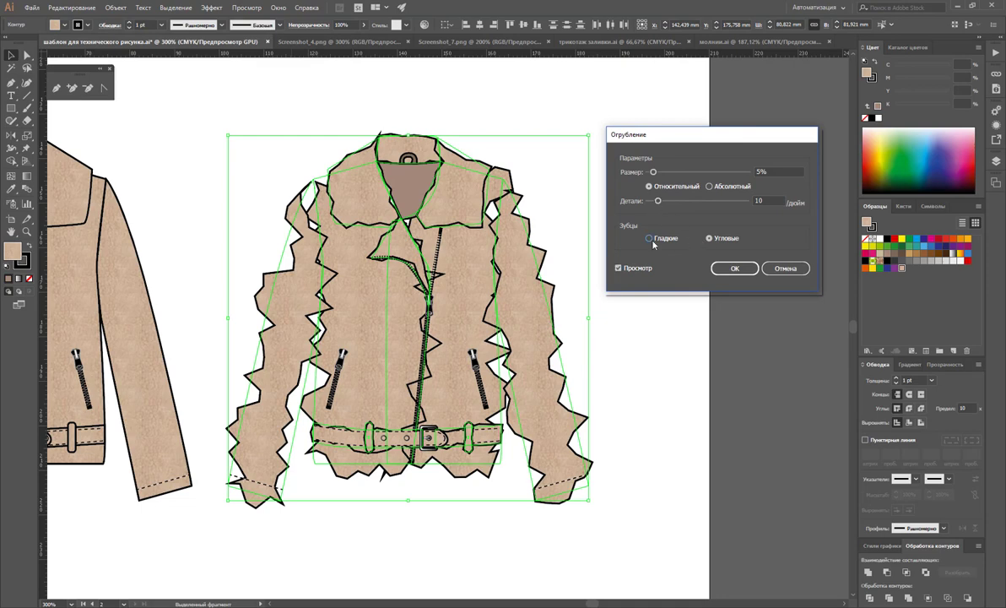
{"action": "left_click", "coordinate": [650, 239]}
{"action": "left_click", "coordinate": [649, 201]}
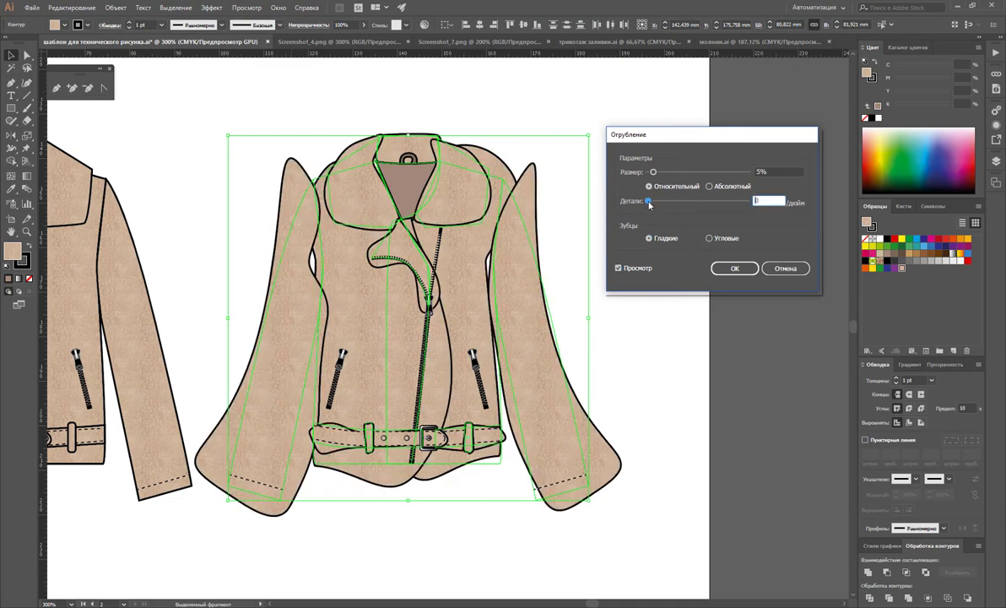
{"action": "mouse_move", "coordinate": [650, 203]}
{"action": "left_mouse_down"}
{"action": "mouse_move", "coordinate": [659, 203]}
{"action": "mouse_move", "coordinate": [651, 172]}
{"action": "left_mouse_up"}
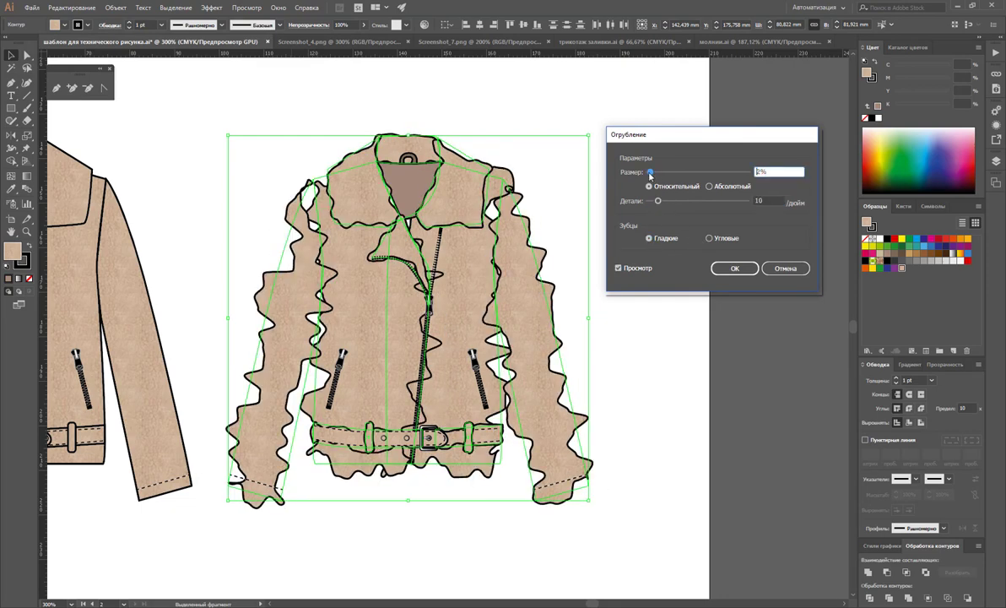
Set the roughen size to absolute 0,31 mm and confirm the effect
{"action": "left_click", "coordinate": [709, 187]}
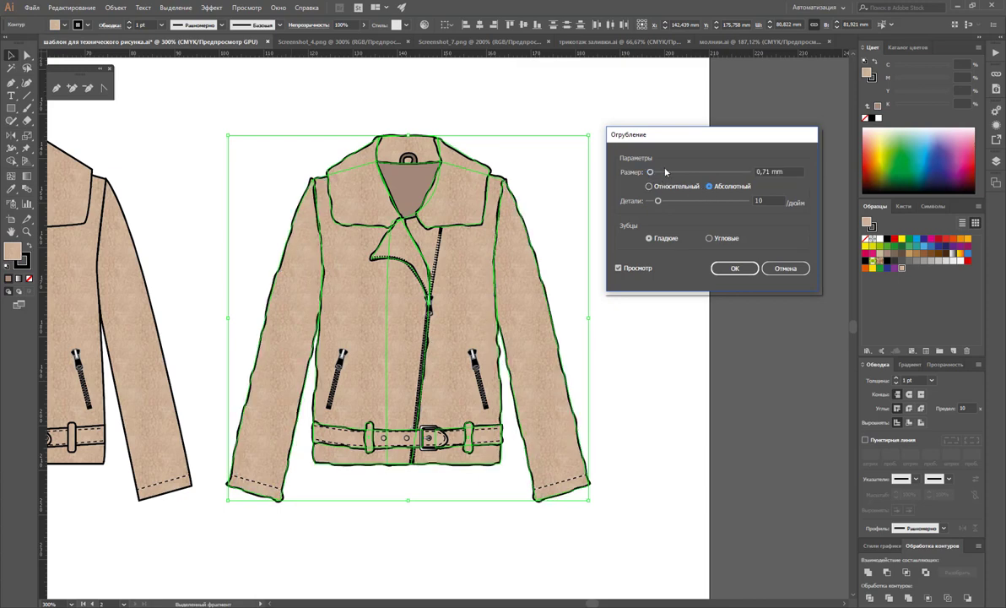
{"action": "left_click", "coordinate": [666, 173]}
{"action": "mouse_move", "coordinate": [663, 173]}
{"action": "left_mouse_down"}
{"action": "mouse_move", "coordinate": [650, 173]}
{"action": "mouse_move", "coordinate": [649, 201]}
{"action": "mouse_move", "coordinate": [703, 201]}
{"action": "left_mouse_up"}
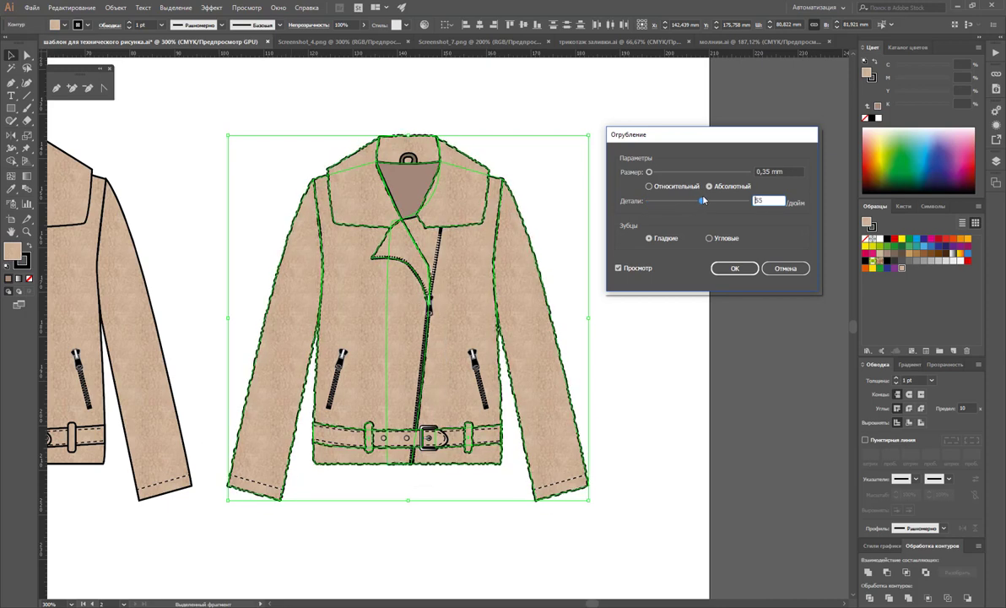
{"action": "left_click_drag", "start_coordinate": [662, 173], "coordinate": [657, 173]}
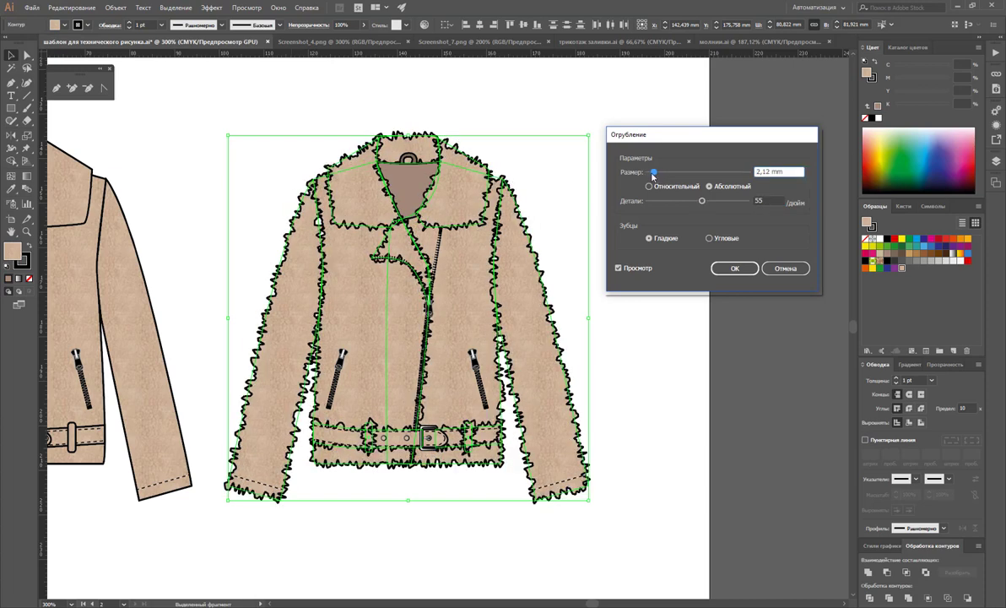
{"action": "left_click_drag", "start_coordinate": [655, 173], "coordinate": [658, 174]}
{"action": "type", "text": "0,5"}
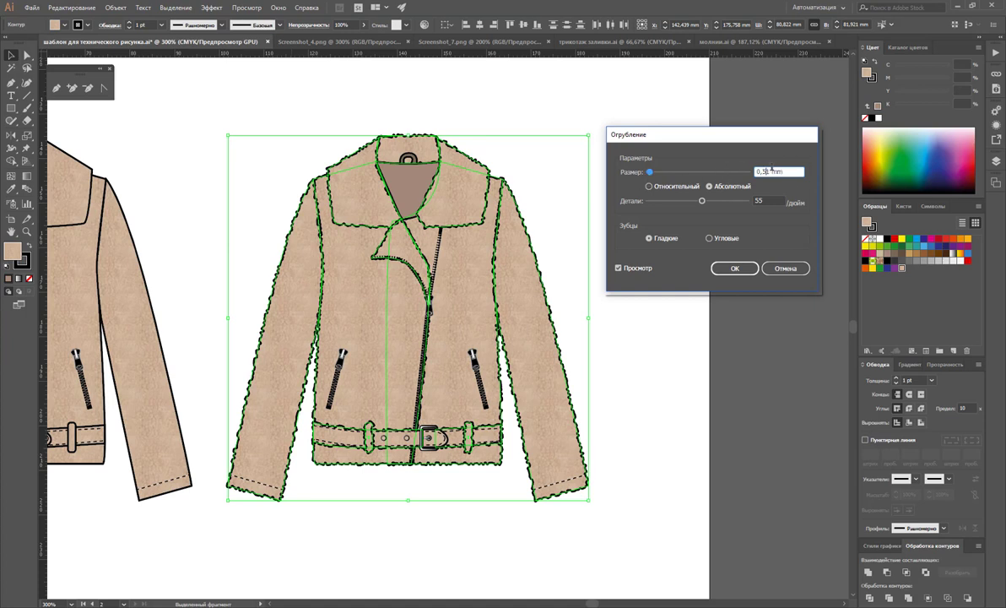
{"action": "key", "text": "BackSpace"}
{"action": "type", "text": "1"}
{"action": "key", "text": "Tab"}
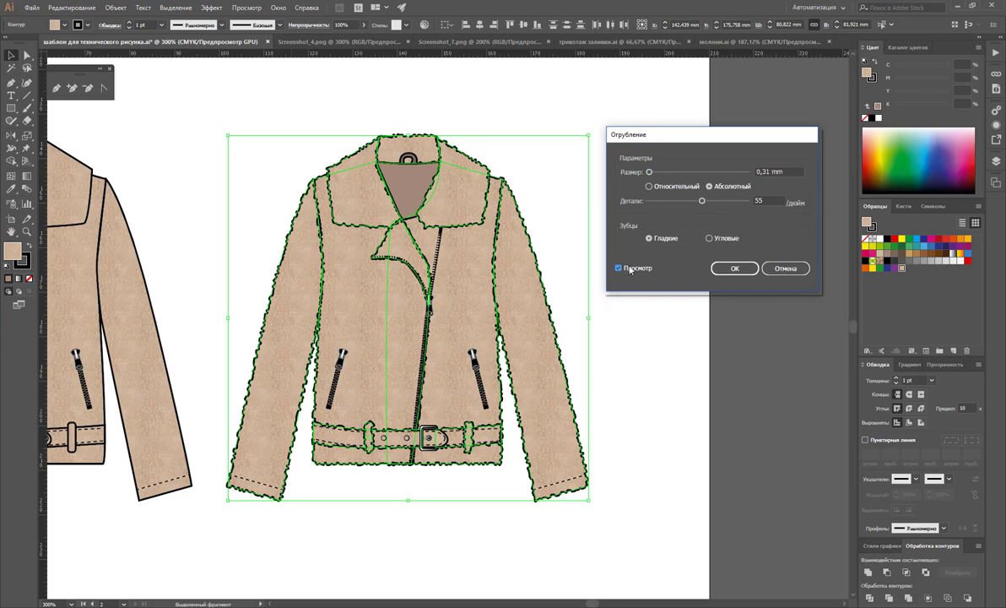
{"action": "left_click", "coordinate": [735, 268]}
{"action": "left_click", "coordinate": [458, 116]}
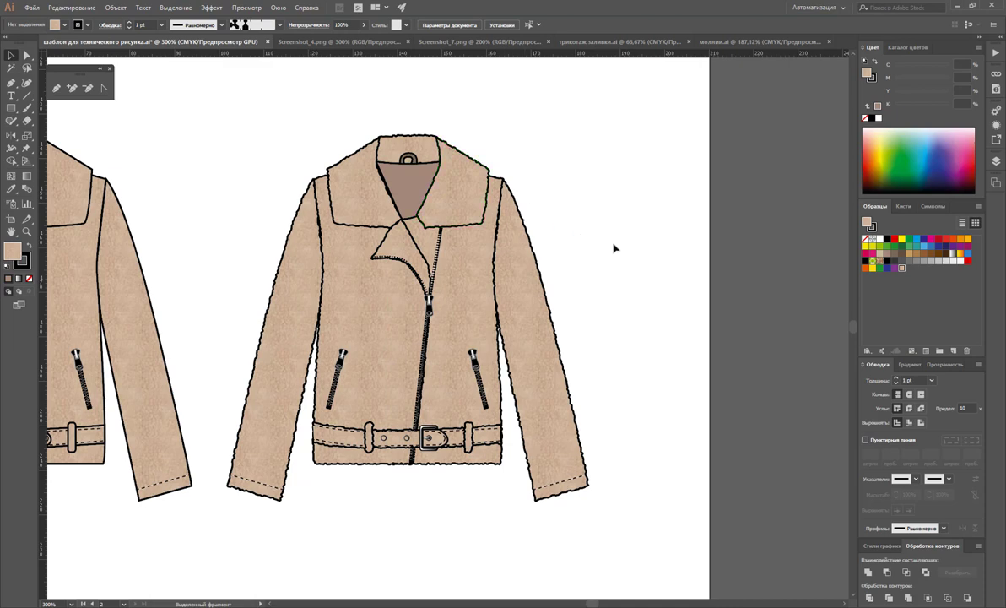
Zoom out to compare both jackets, then zoom back in on the roughened copy
{"action": "key", "text": "z"}
{"action": "left_click", "coordinate": [342, 287], "text": "alt"}
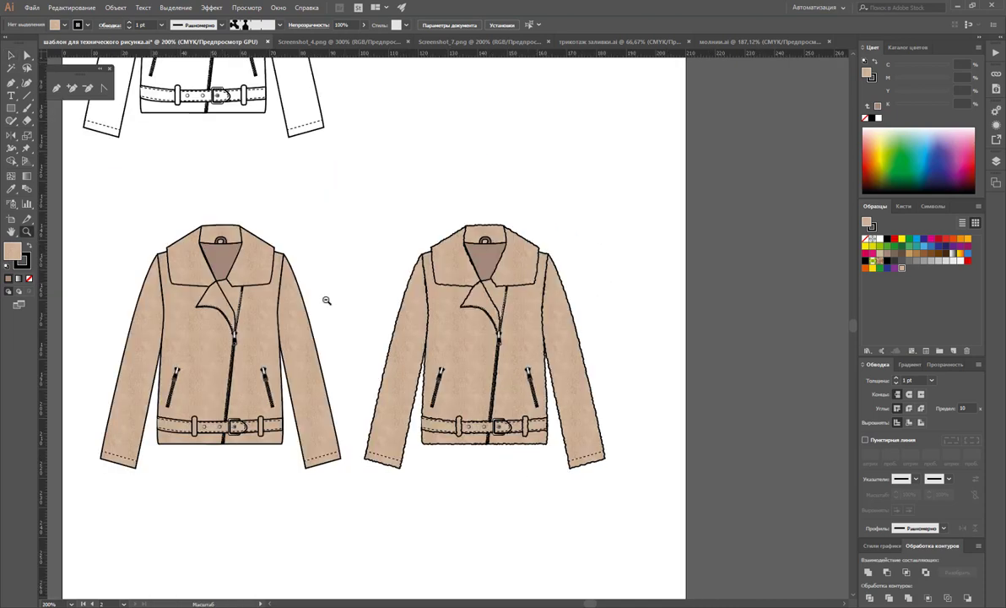
{"action": "left_click", "coordinate": [354, 302], "text": "alt"}
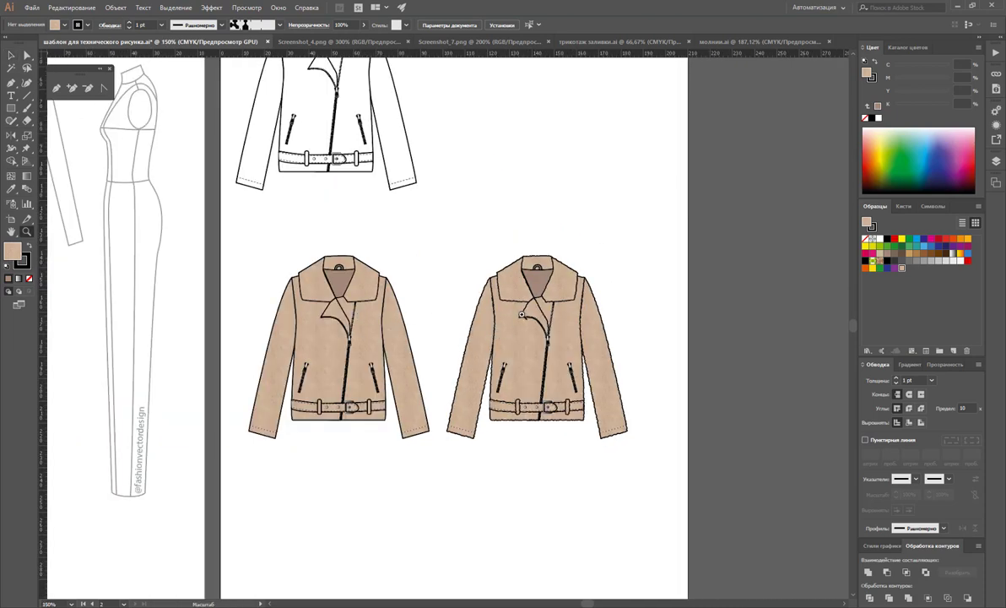
{"action": "left_click", "coordinate": [537, 307]}
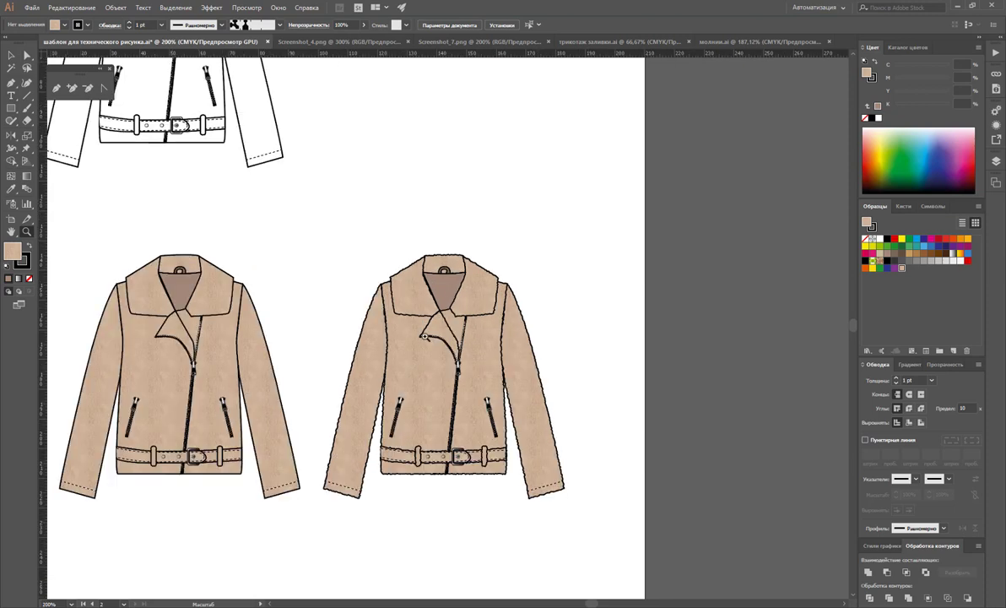
{"action": "left_click", "coordinate": [372, 326]}
{"action": "scroll", "coordinate": [469, 326], "scroll_direction": "down", "scroll_amount": 1}
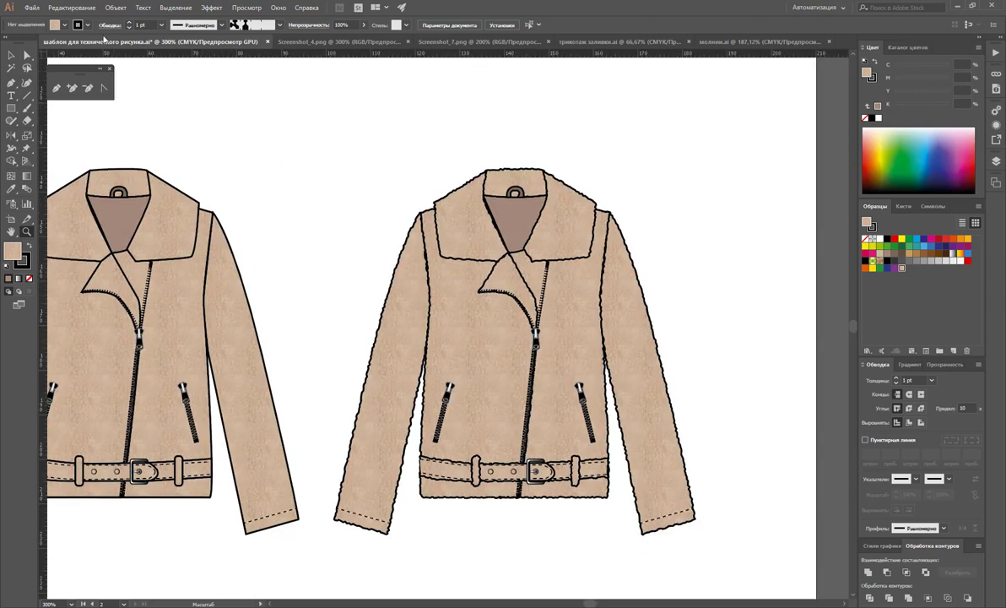
{"action": "scroll", "coordinate": [511, 279], "scroll_direction": "down", "scroll_amount": 1}
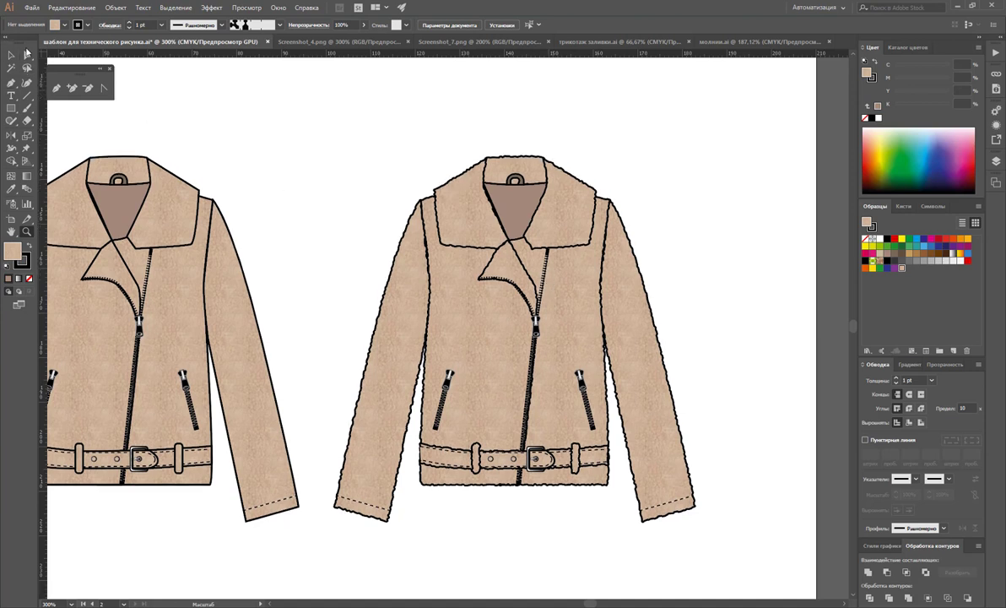
Direct-select the copy's neck piece and lapel, then clear the selection
{"action": "left_click", "coordinate": [26, 54]}
{"action": "left_click", "coordinate": [497, 188]}
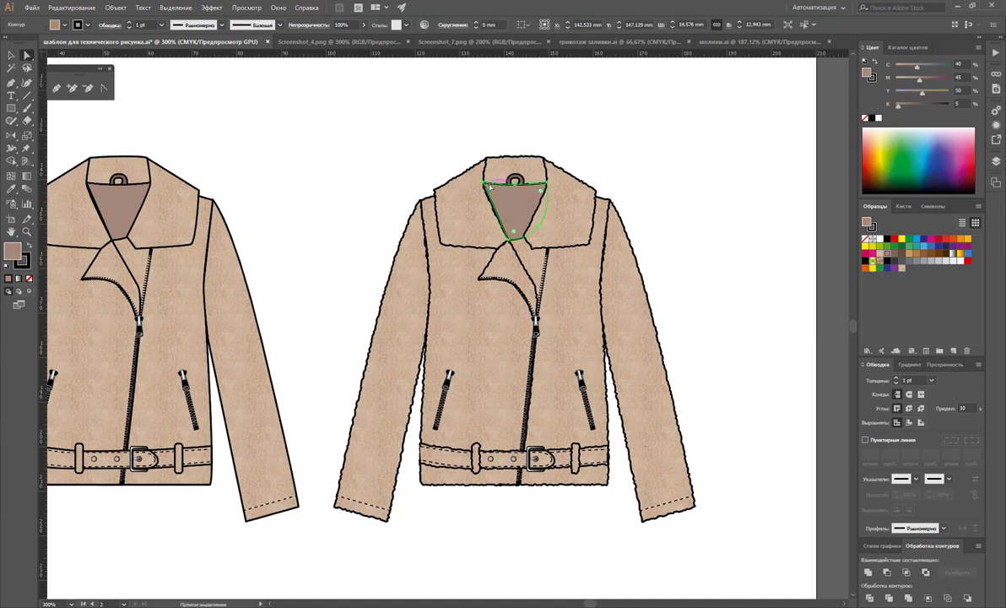
{"action": "left_click", "coordinate": [484, 187]}
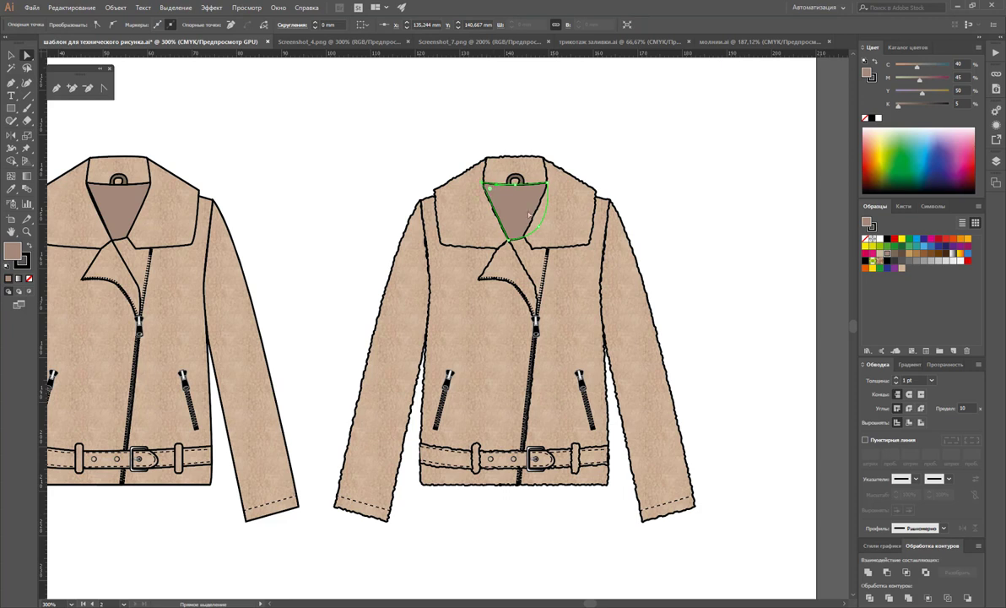
{"action": "left_click", "coordinate": [512, 251], "text": "shift"}
{"action": "left_click", "coordinate": [727, 213]}
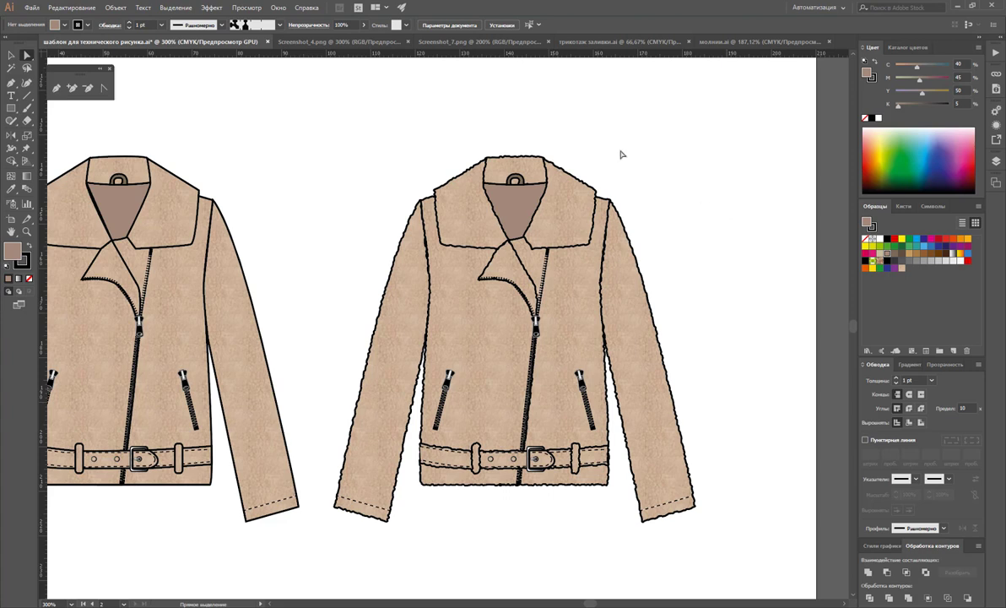
Check the fur jacket and yellow sweater reference photos, then return to the jacket drawing
{"action": "left_click", "coordinate": [351, 42]}
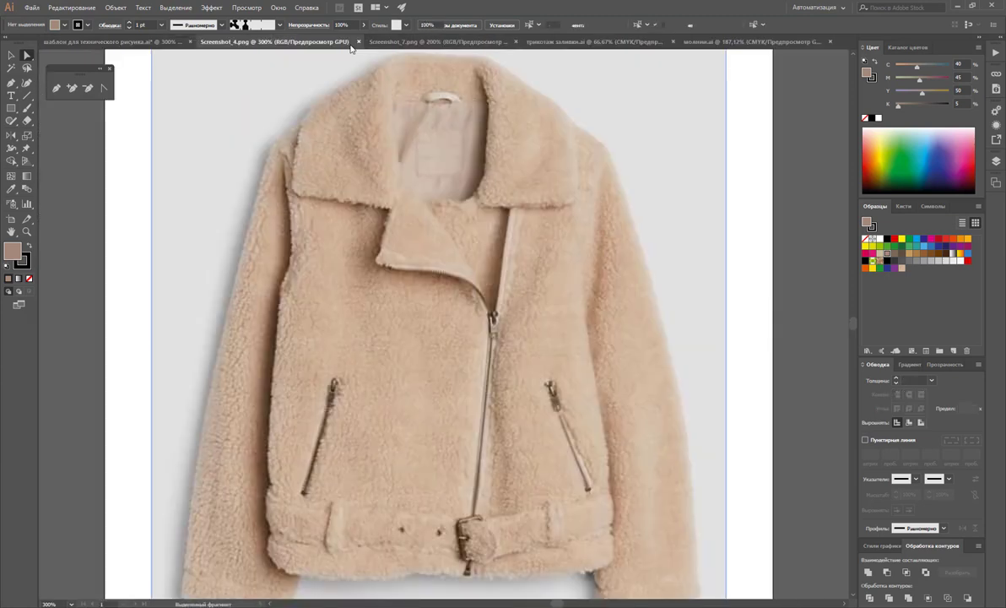
{"action": "left_click", "coordinate": [473, 42]}
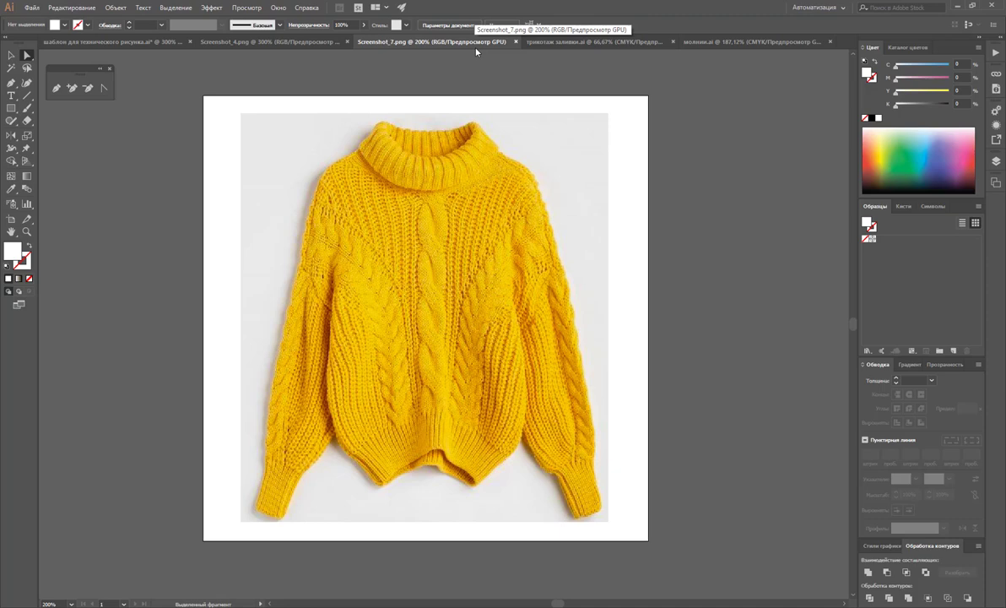
{"action": "left_click", "coordinate": [110, 42]}
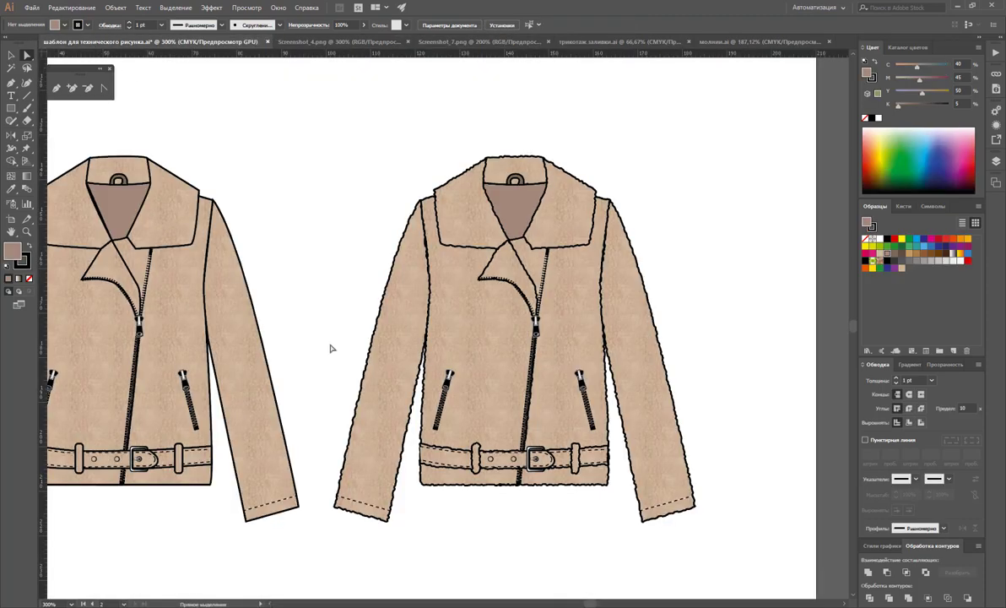
Zoom out until both artboards fit in view
{"action": "key", "text": "z"}
{"action": "left_click_drag", "start_coordinate": [341, 314], "coordinate": [281, 320]}
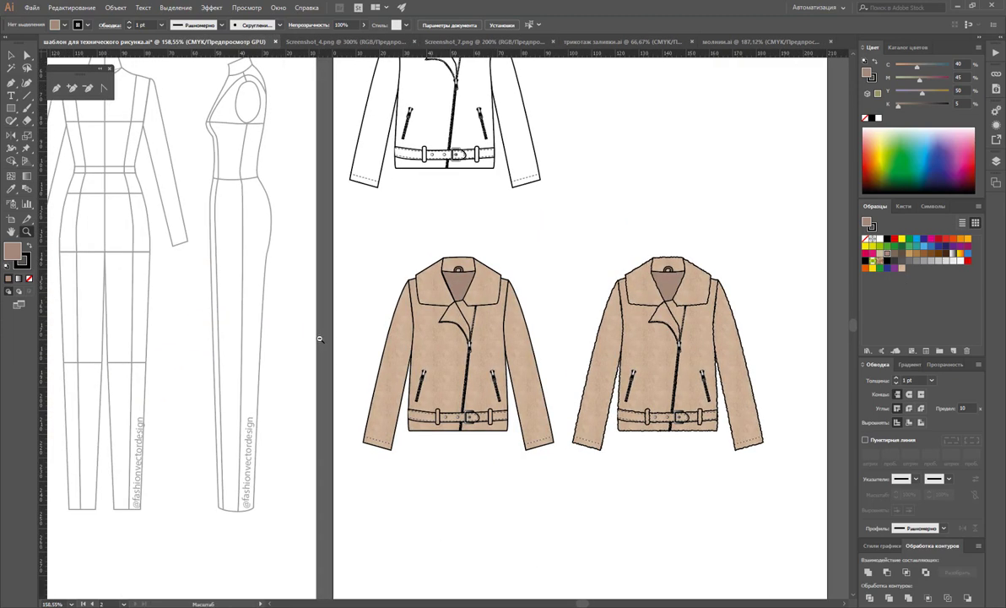
{"action": "left_click", "coordinate": [320, 338], "text": "alt"}
{"action": "left_click", "coordinate": [292, 330], "text": "alt"}
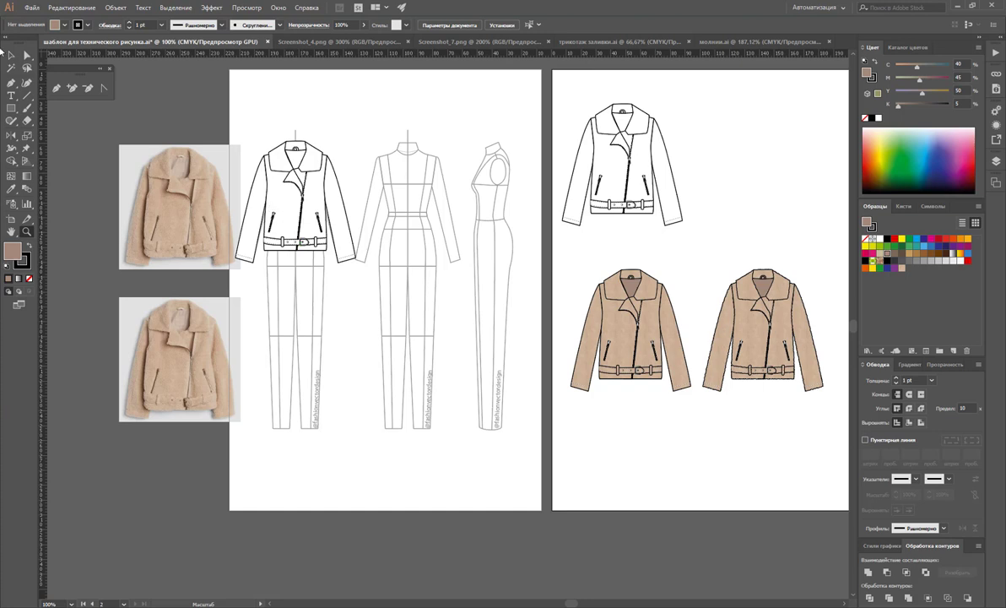
Group all parts of the right tan jacket and drag it onto the middle figure template
{"action": "left_click", "coordinate": [12, 54]}
{"action": "mouse_move", "coordinate": [832, 262]}
{"action": "left_mouse_down"}
{"action": "mouse_move", "coordinate": [746, 407]}
{"action": "mouse_move", "coordinate": [701, 419]}
{"action": "left_mouse_up"}
{"action": "right_click", "coordinate": [725, 321]}
{"action": "left_click", "coordinate": [751, 384]}
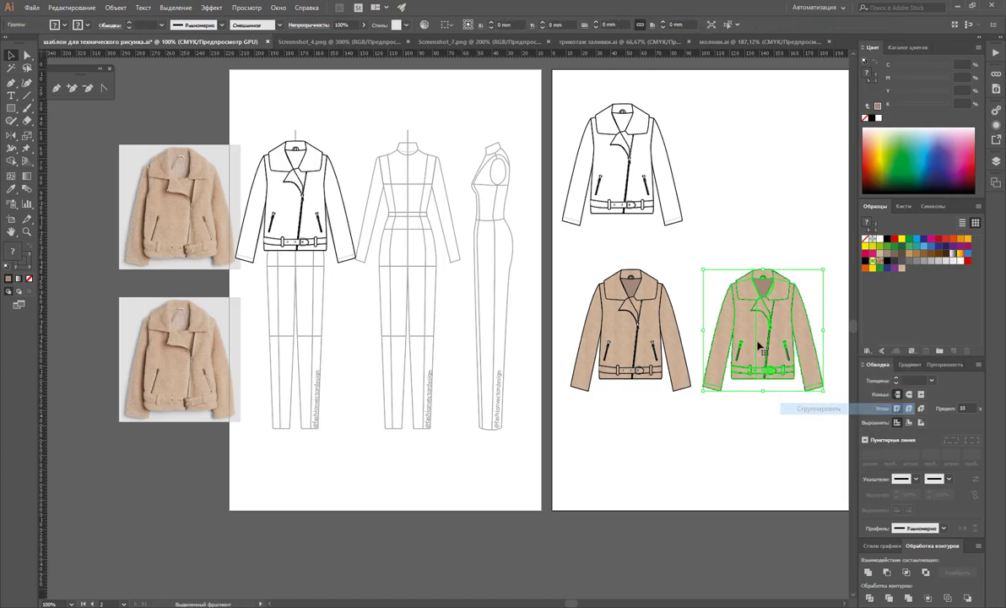
{"action": "mouse_move", "coordinate": [740, 339]}
{"action": "left_mouse_down"}
{"action": "mouse_move", "coordinate": [438, 242]}
{"action": "mouse_move", "coordinate": [407, 219]}
{"action": "left_mouse_up"}
{"action": "left_click", "coordinate": [462, 316]}
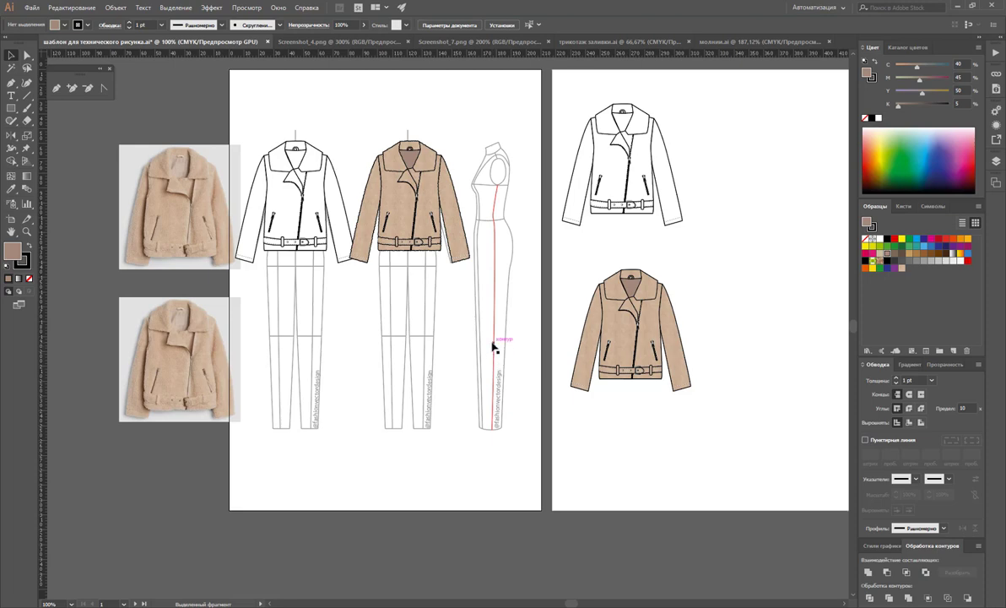
Select the yellow sweater photo in the Screenshot_7 document
{"action": "left_click", "coordinate": [334, 41]}
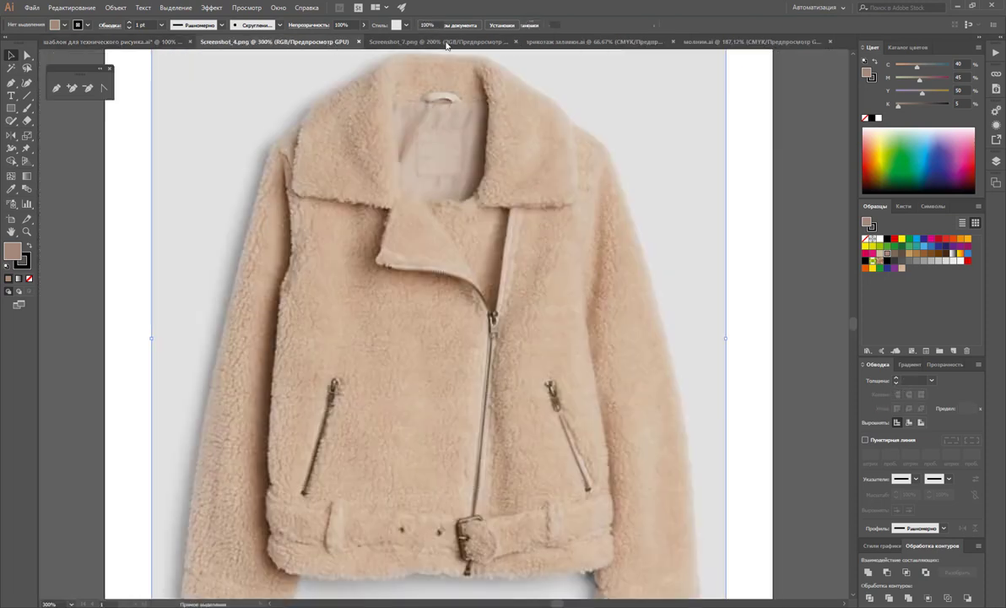
{"action": "left_click", "coordinate": [426, 41]}
{"action": "left_click", "coordinate": [485, 199]}
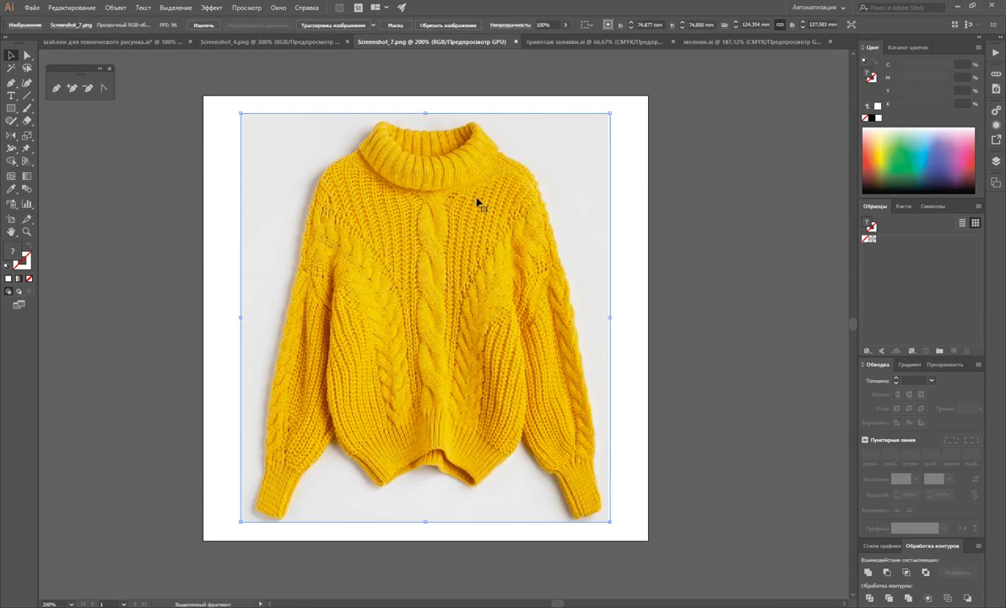
Create a new document from a Web preset measured in centimetres
{"action": "left_click", "coordinate": [32, 7]}
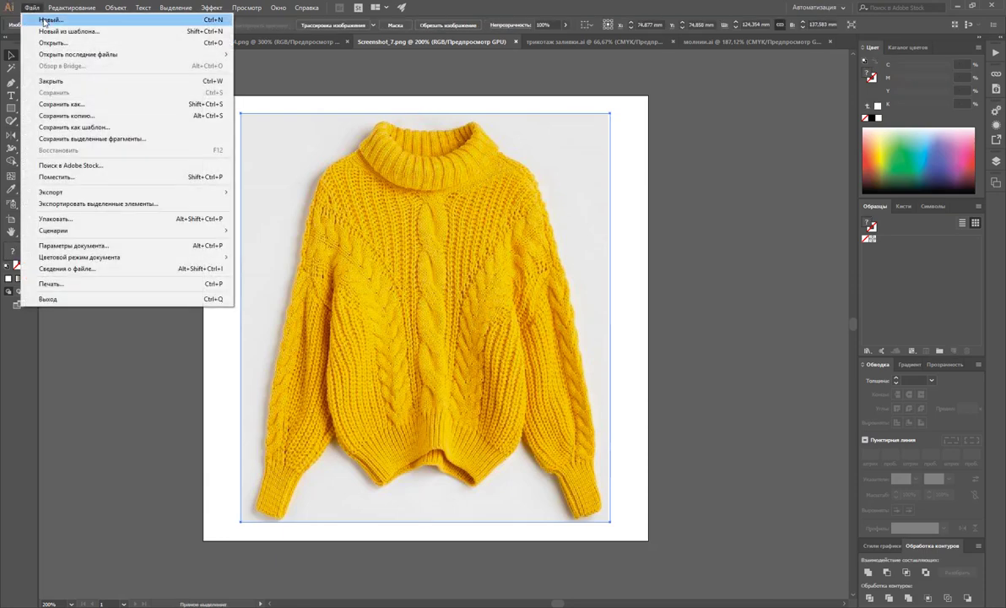
{"action": "left_click", "coordinate": [42, 22]}
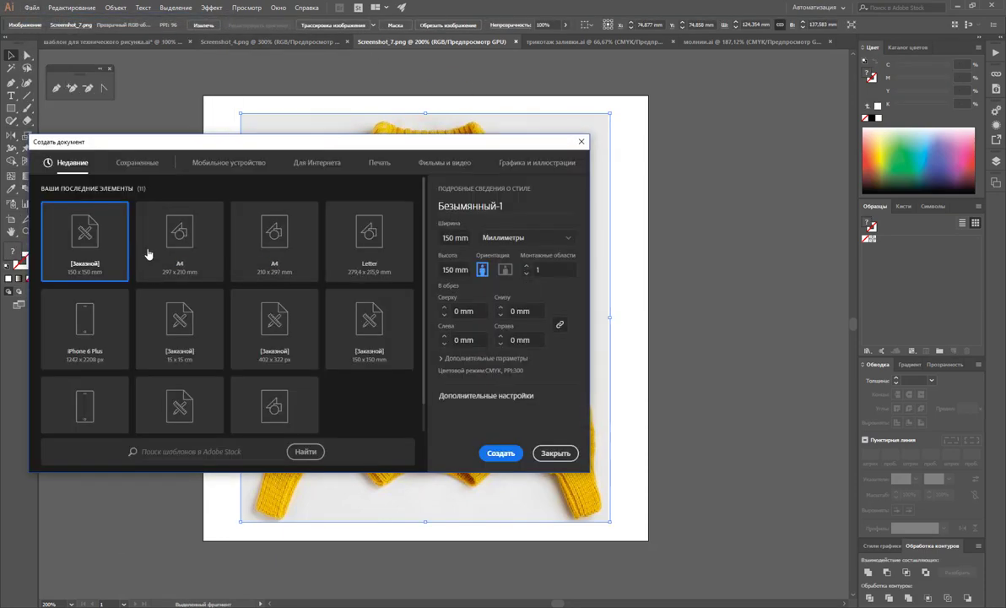
{"action": "left_click", "coordinate": [170, 244]}
{"action": "key", "text": "Left"}
{"action": "left_click", "coordinate": [376, 162]}
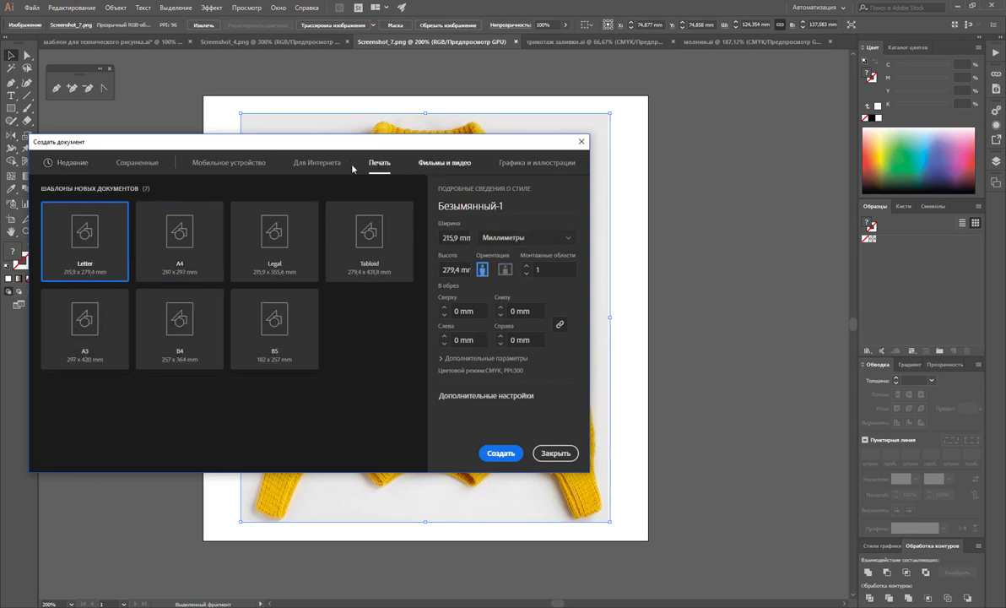
{"action": "left_click", "coordinate": [317, 162]}
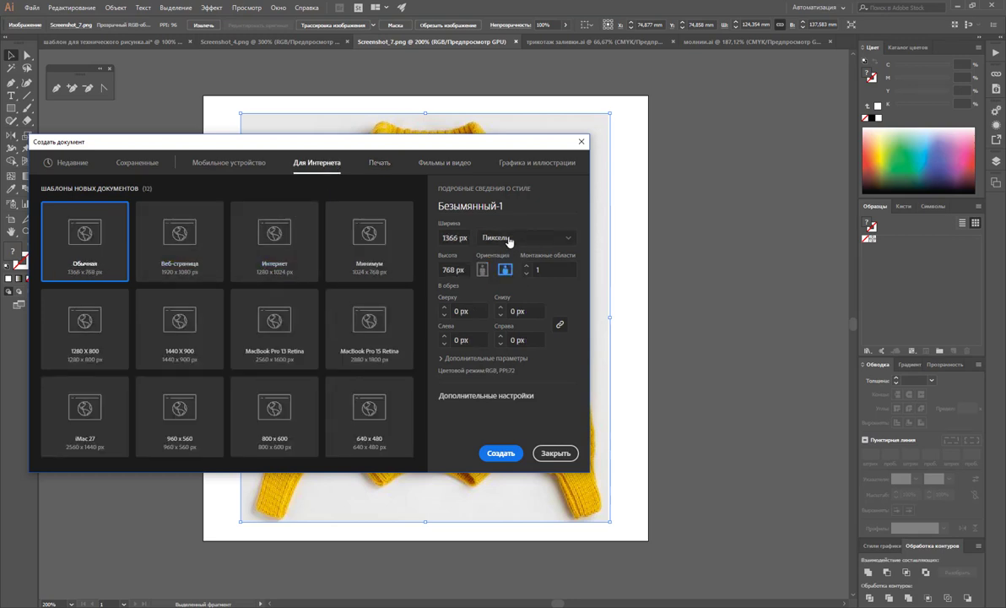
{"action": "left_click", "coordinate": [507, 237]}
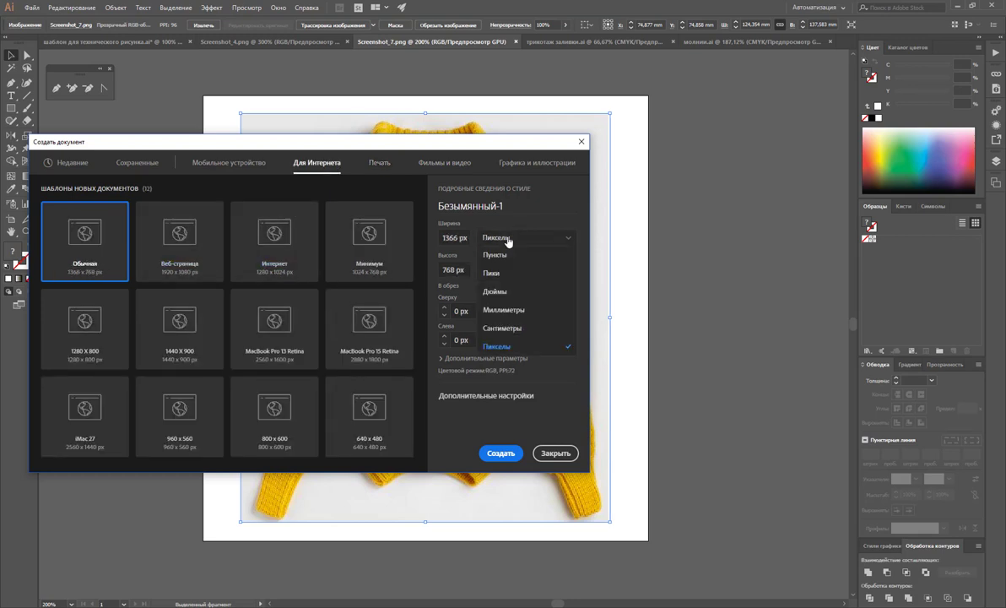
{"action": "left_click", "coordinate": [511, 328]}
{"action": "left_click", "coordinate": [499, 454]}
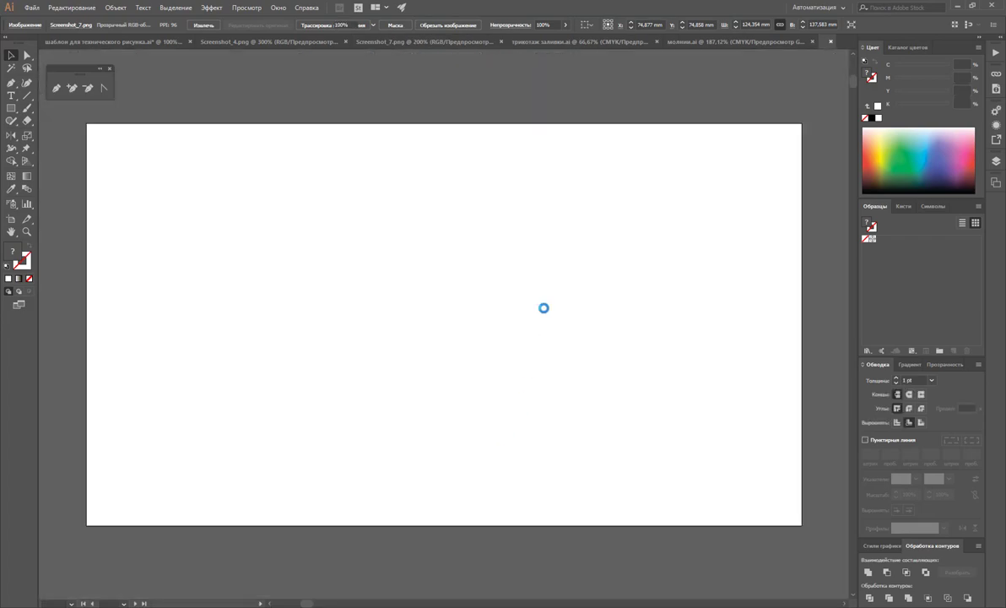
Narrow the artboard to portrait, paste the sweater photo, lock its layer and add a new layer
{"action": "left_click", "coordinate": [14, 221]}
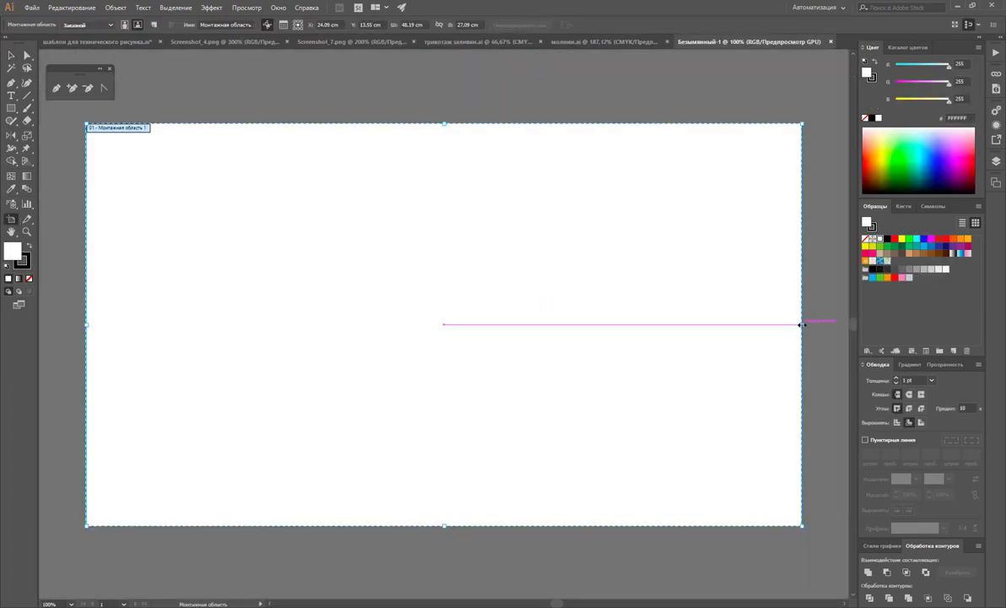
{"action": "left_click_drag", "start_coordinate": [802, 324], "coordinate": [372, 325]}
{"action": "left_click", "coordinate": [11, 55]}
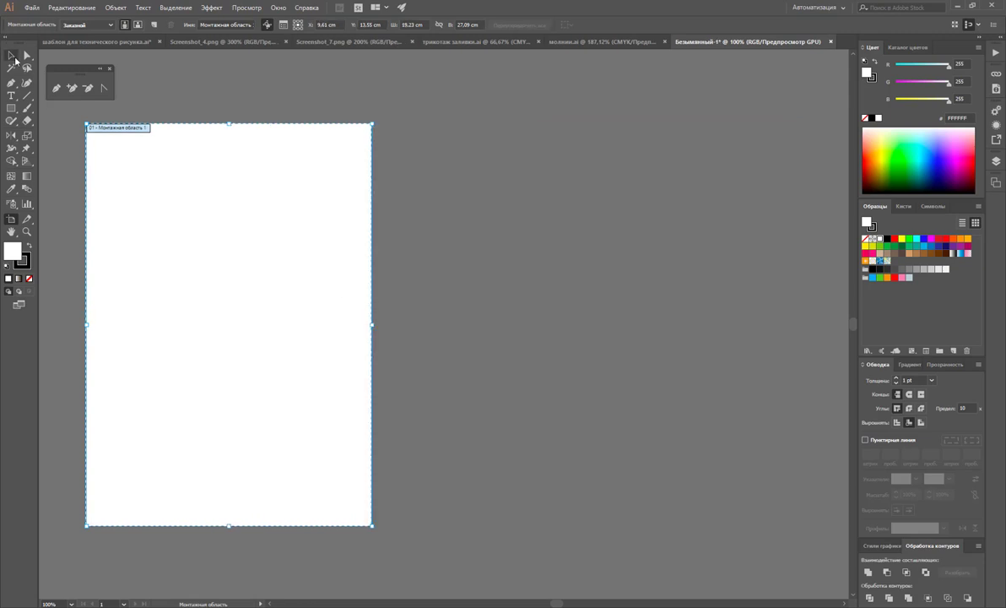
{"action": "key", "text": "ctrl+0"}
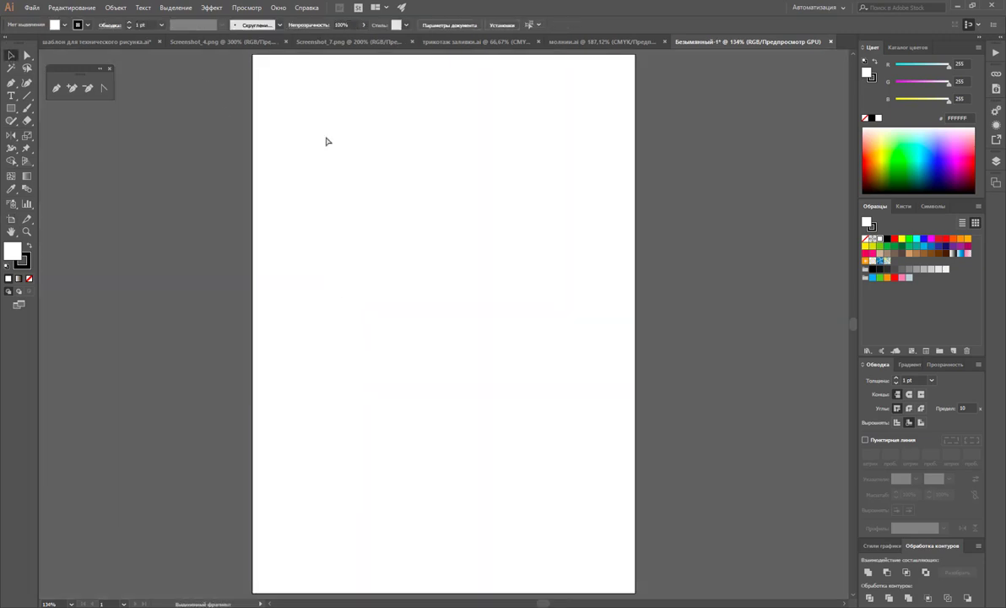
{"action": "key", "text": "ctrl+v"}
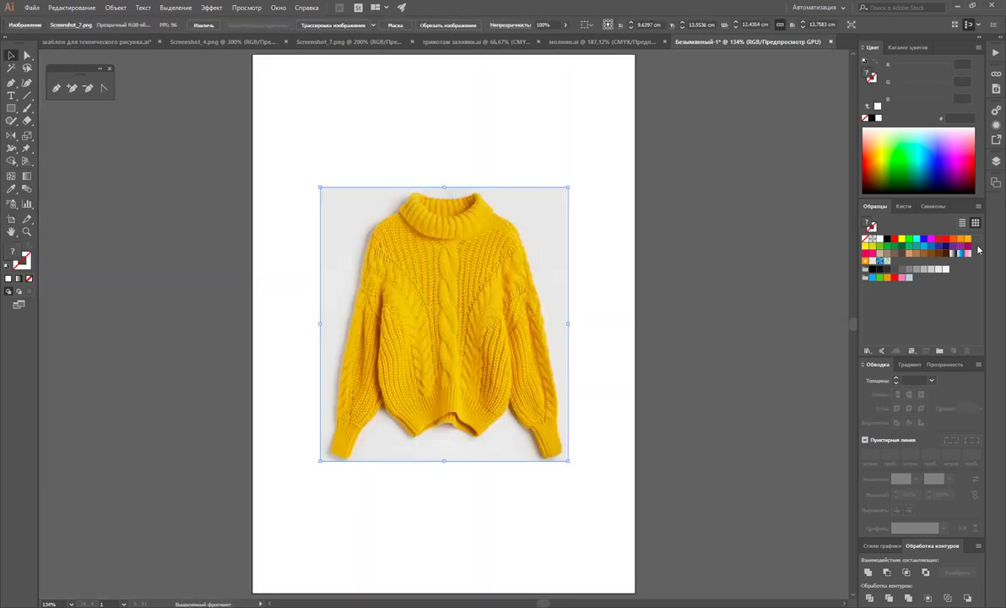
{"action": "left_click", "coordinate": [997, 161]}
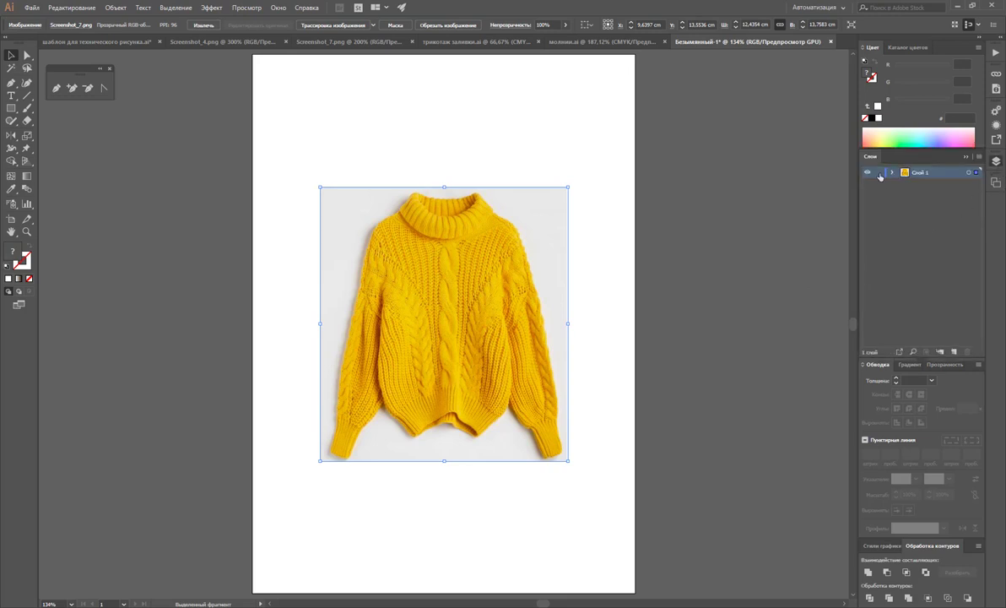
{"action": "left_click", "coordinate": [879, 173]}
{"action": "left_click", "coordinate": [954, 352]}
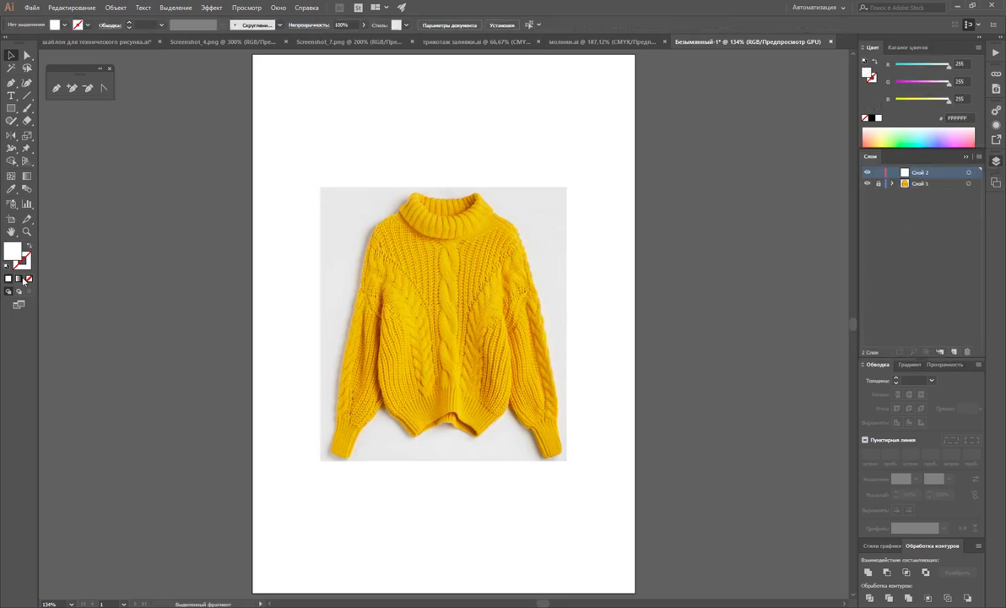
Zoom in on the sweater photo and switch to the Pen with swatches showing
{"action": "left_click", "coordinate": [26, 232]}
{"action": "left_click", "coordinate": [453, 305]}
{"action": "left_click", "coordinate": [453, 323]}
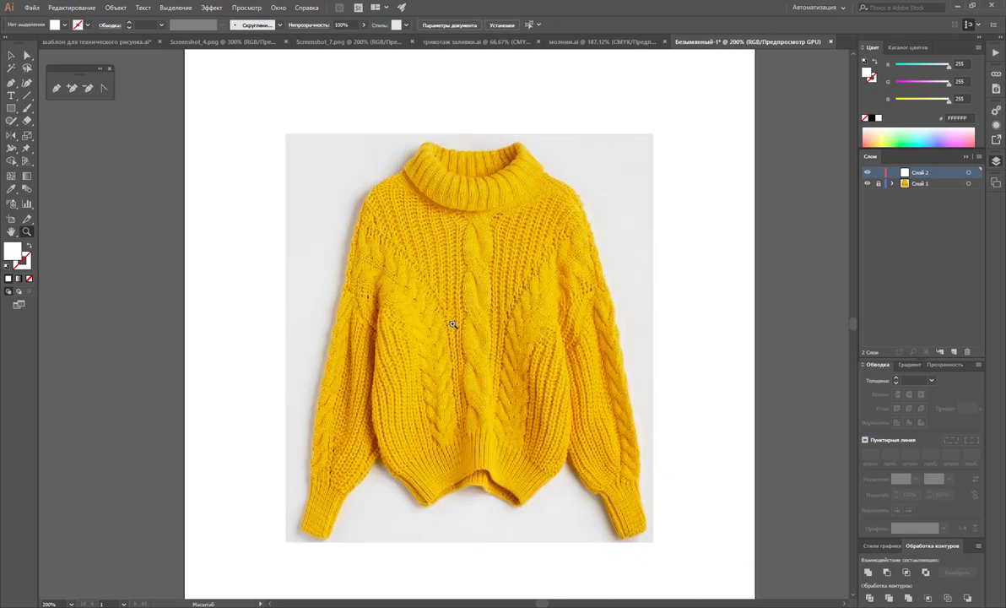
{"action": "scroll", "coordinate": [443, 298], "scroll_direction": "down", "scroll_amount": 1}
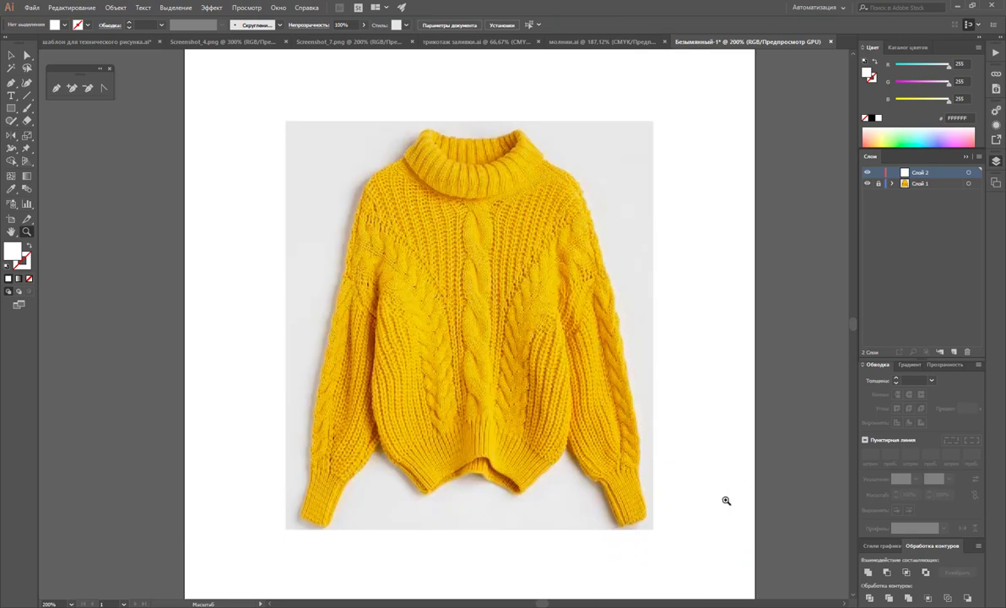
{"action": "scroll", "coordinate": [849, 603], "scroll_direction": "right", "scroll_amount": 4}
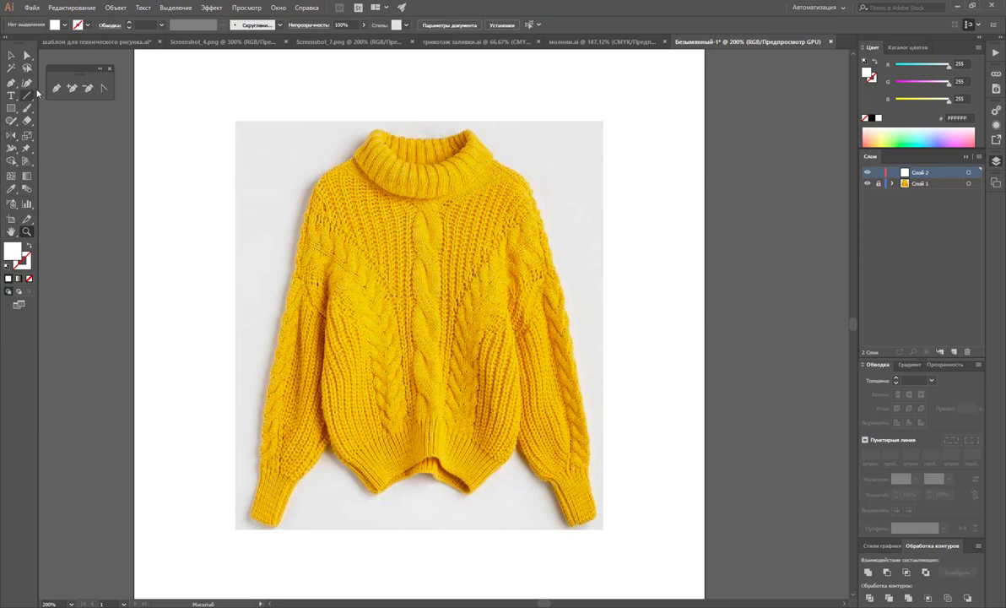
{"action": "key", "text": "p"}
{"action": "left_click", "coordinate": [967, 159]}
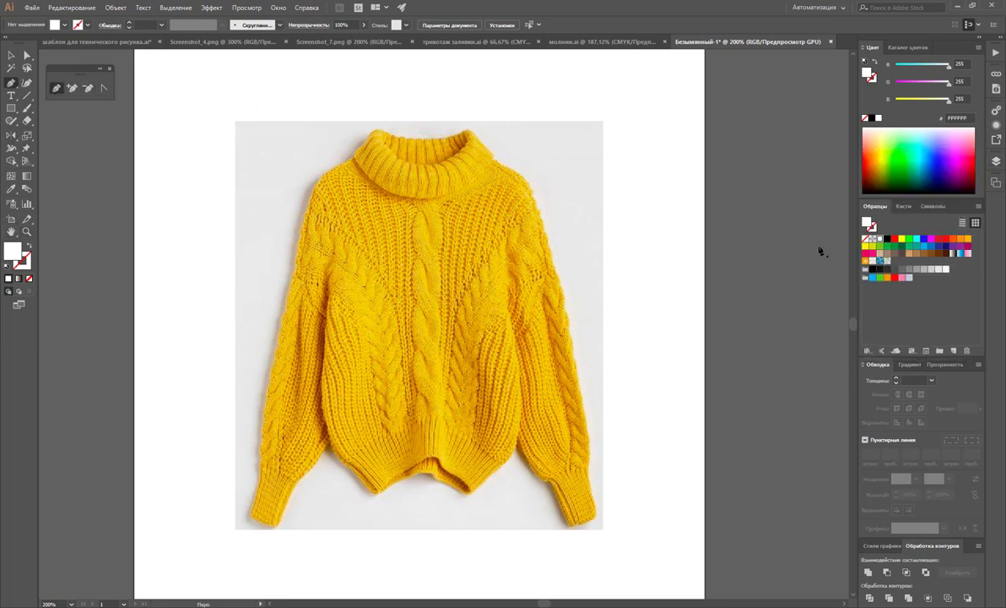
Set no fill with a black stroke and draw a rectangle covering the sweater's left half
{"action": "left_click", "coordinate": [29, 275]}
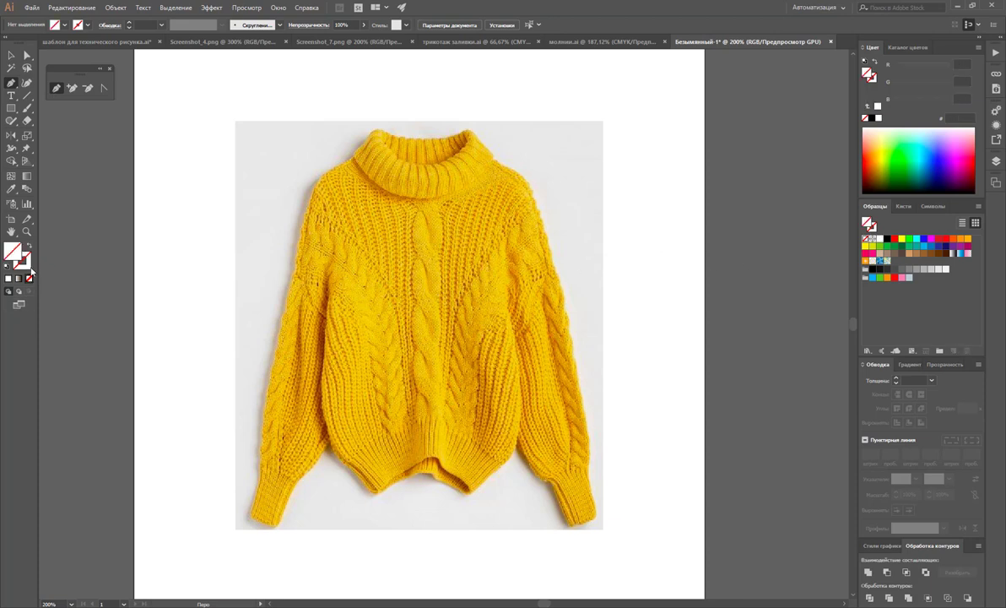
{"action": "left_click", "coordinate": [29, 265]}
{"action": "left_click", "coordinate": [891, 239]}
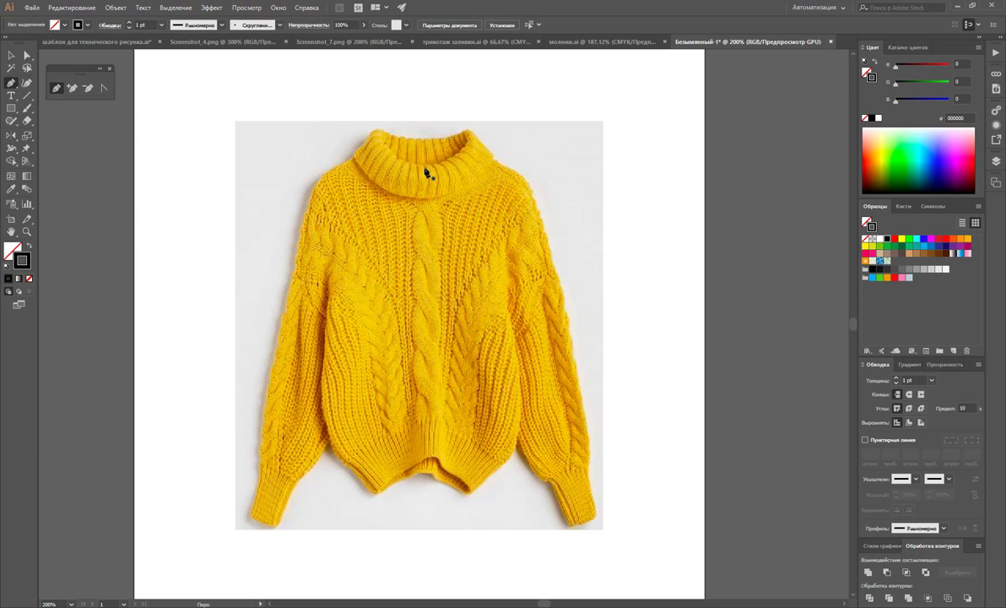
{"action": "left_click", "coordinate": [11, 108]}
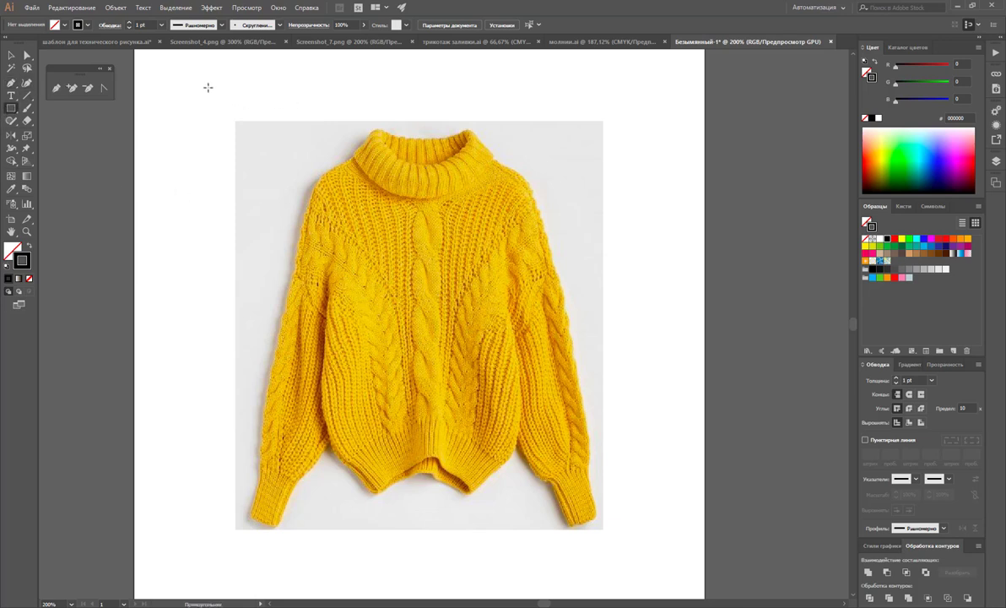
{"action": "left_click_drag", "start_coordinate": [206, 87], "coordinate": [427, 575]}
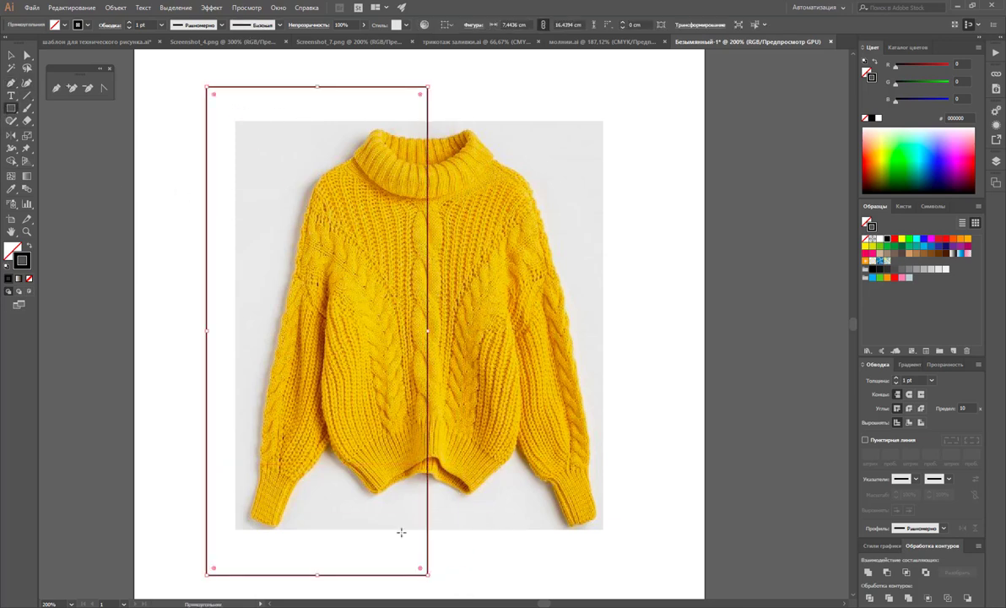
Pen-trace the right body outline from the collar down the shoulder and armhole
{"action": "left_click", "coordinate": [55, 88]}
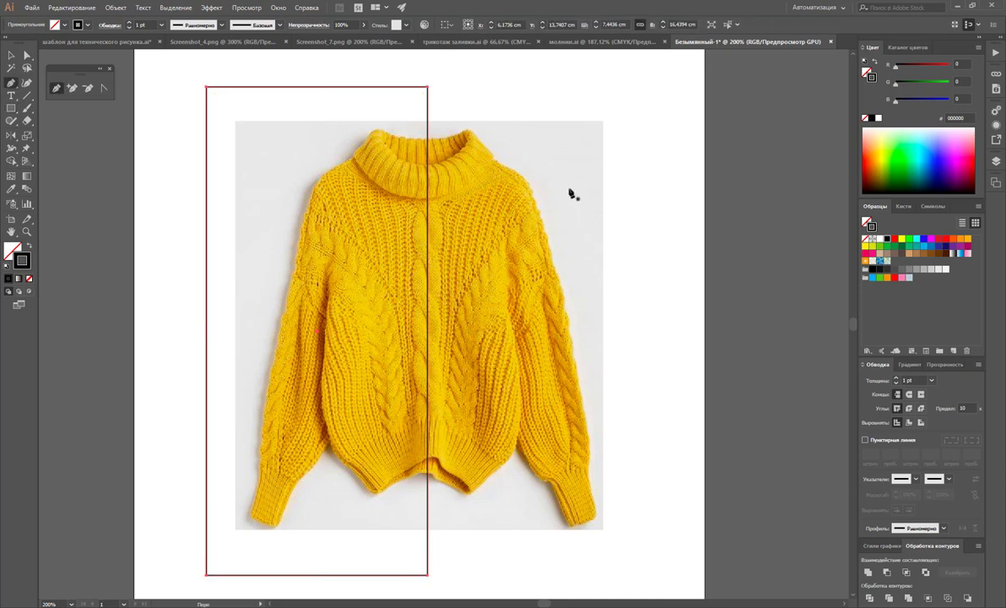
{"action": "left_click", "coordinate": [428, 191]}
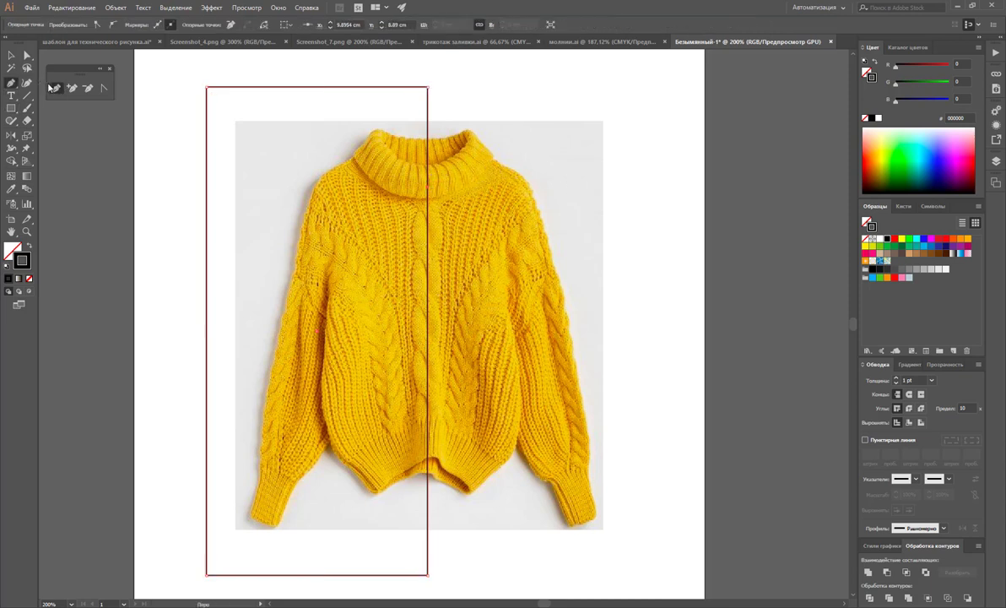
{"action": "left_click", "coordinate": [477, 166]}
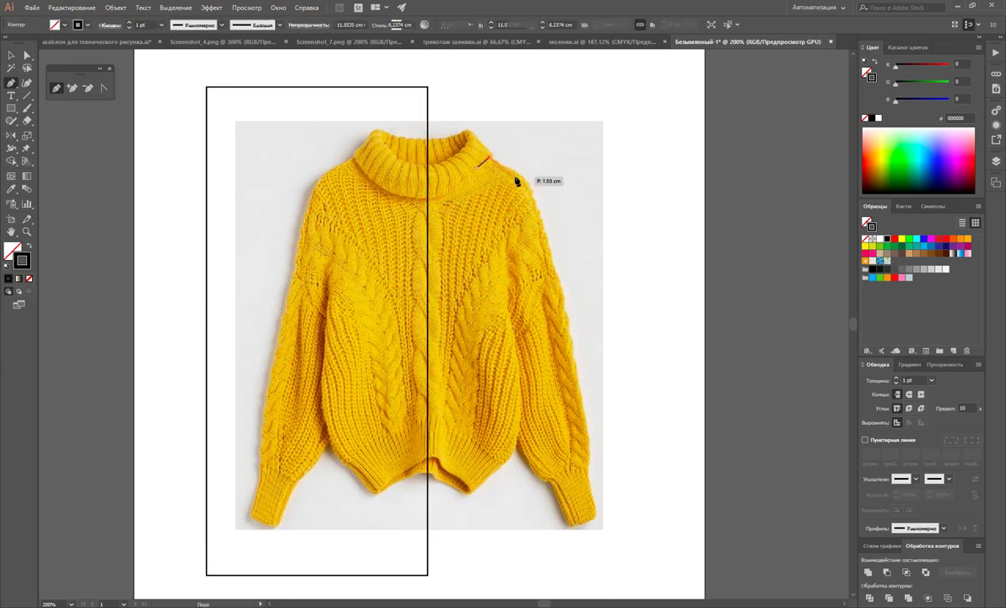
{"action": "left_click_drag", "start_coordinate": [522, 170], "coordinate": [558, 277]}
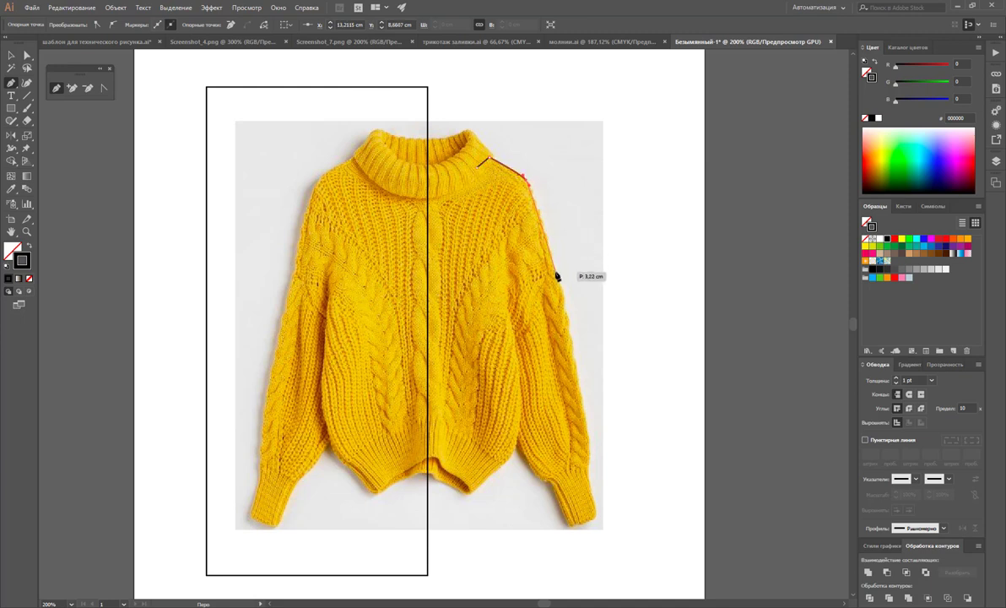
{"action": "mouse_move", "coordinate": [558, 277]}
{"action": "left_mouse_down"}
{"action": "mouse_move", "coordinate": [509, 295]}
{"action": "mouse_move", "coordinate": [522, 380]}
{"action": "mouse_move", "coordinate": [516, 448]}
{"action": "mouse_move", "coordinate": [460, 433]}
{"action": "left_mouse_up"}
{"action": "left_click", "coordinate": [511, 301], "text": "ctrl"}
{"action": "left_click", "coordinate": [517, 457], "text": "ctrl"}
Trace the hem toward the centre, close the body outline, and select it with the rectangle
{"action": "left_click", "coordinate": [457, 433]}
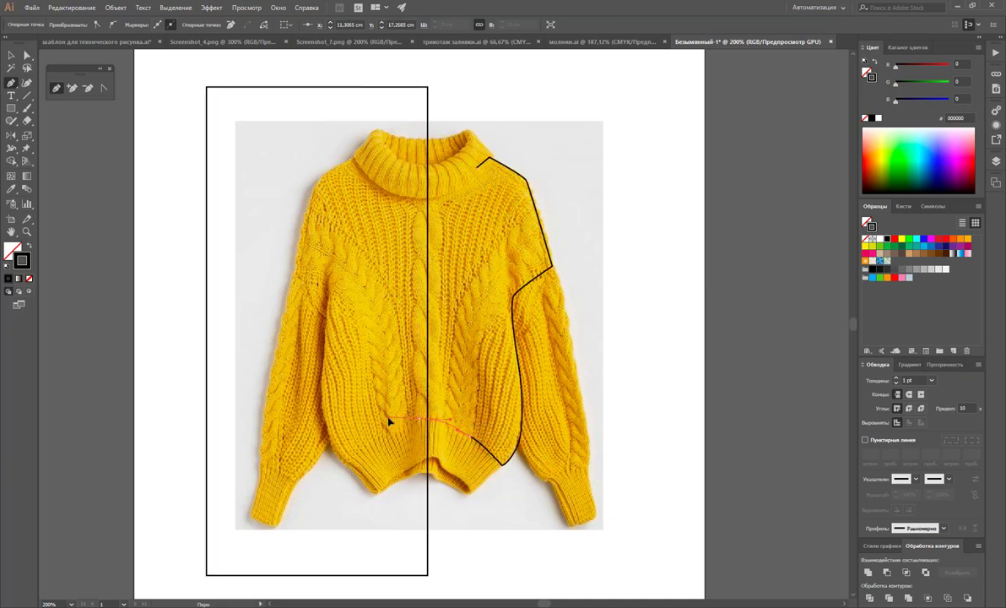
{"action": "left_click_drag", "start_coordinate": [358, 441], "coordinate": [358, 436]}
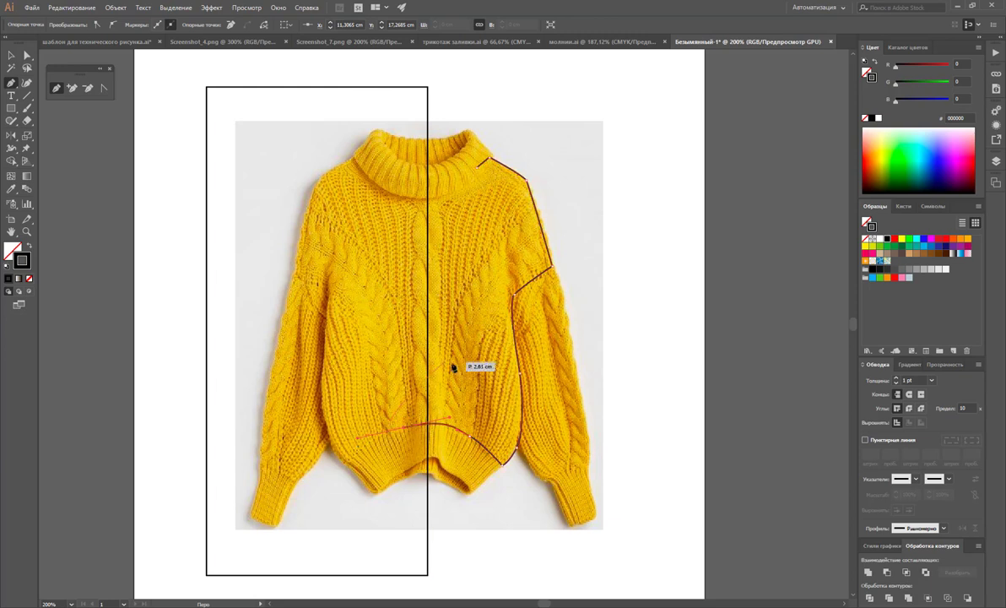
{"action": "left_click", "coordinate": [399, 187]}
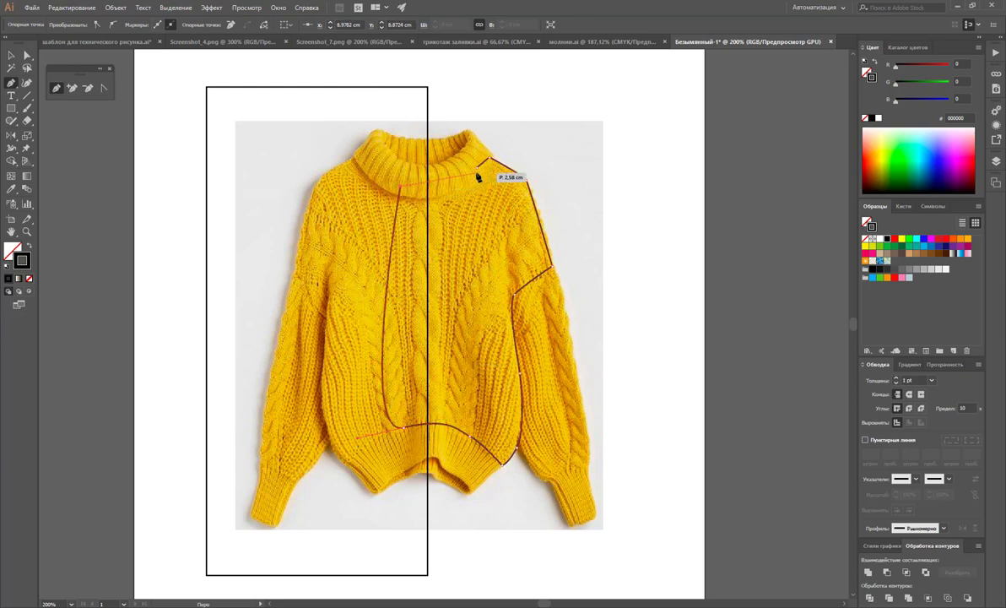
{"action": "left_click", "coordinate": [490, 158]}
{"action": "left_click", "coordinate": [601, 209], "text": "ctrl"}
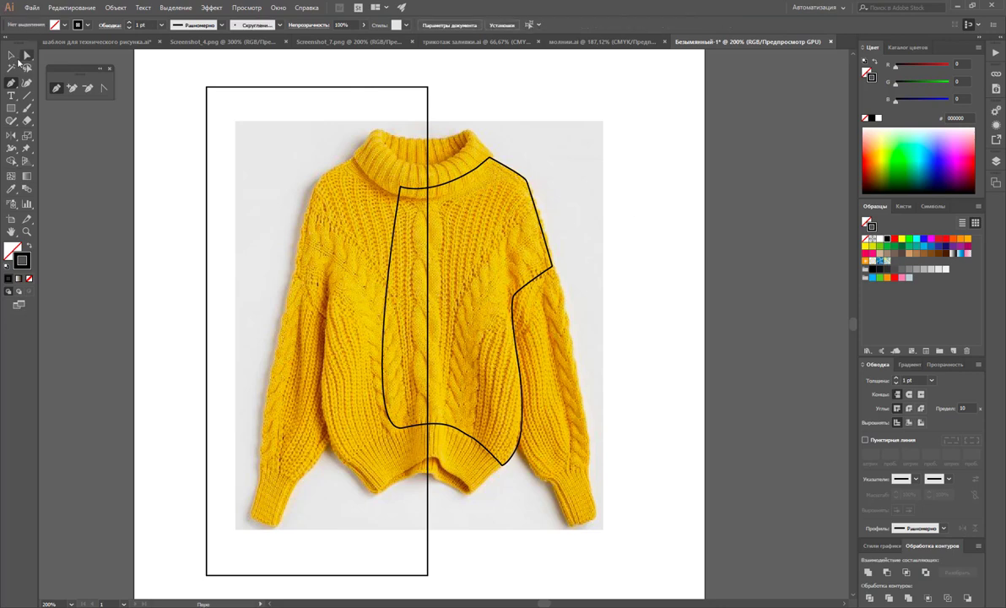
{"action": "left_click", "coordinate": [11, 56]}
{"action": "key", "text": "ctrl+a"}
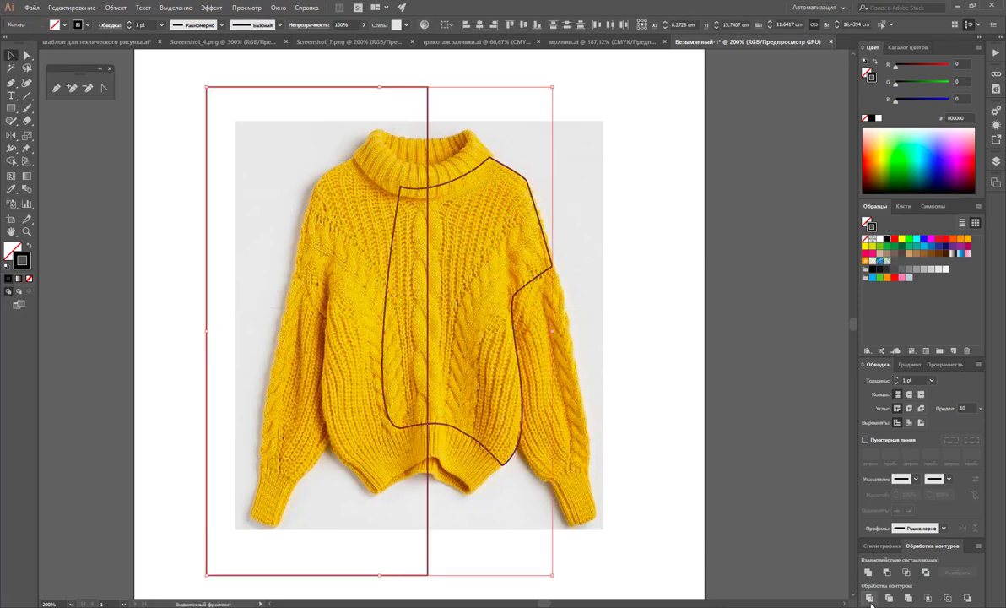
Divide the rectangle and body outline with Pathfinder and ungroup the resulting pieces
{"action": "left_click", "coordinate": [870, 597]}
{"action": "right_click", "coordinate": [360, 320]}
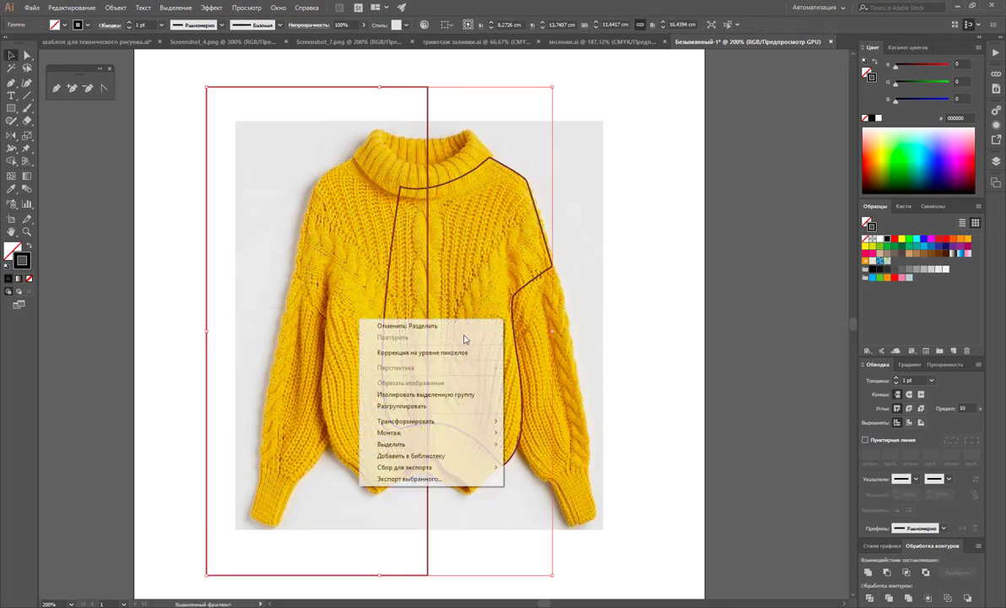
{"action": "left_click", "coordinate": [430, 407]}
{"action": "left_click", "coordinate": [451, 262]}
Inspect the split pieces, test-moving the left rectangle piece and restoring it
{"action": "left_click", "coordinate": [398, 194]}
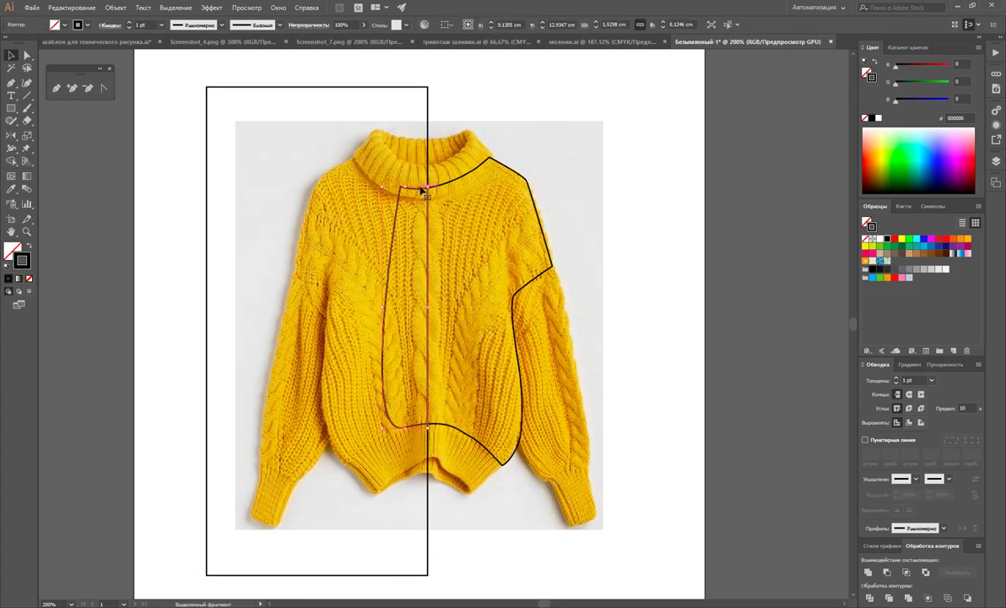
{"action": "left_click", "coordinate": [421, 191]}
{"action": "left_click", "coordinate": [412, 189]}
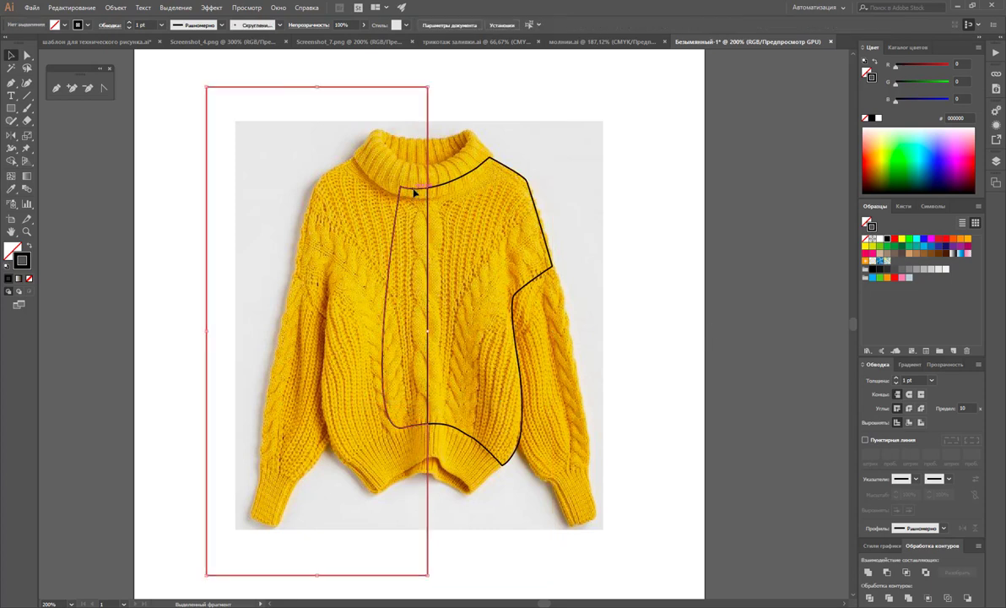
{"action": "left_click", "coordinate": [412, 178]}
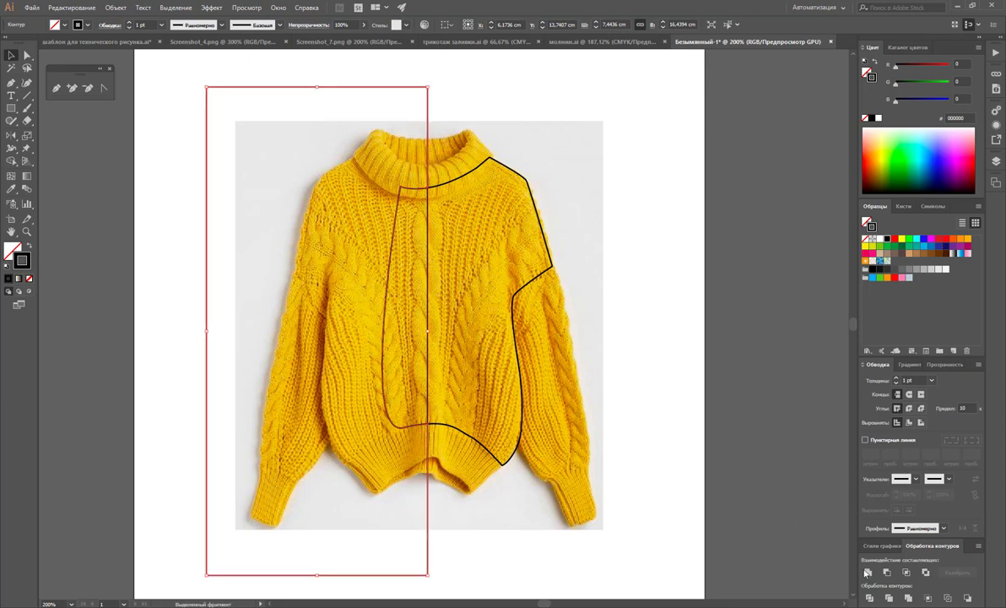
{"action": "left_click", "coordinate": [511, 110]}
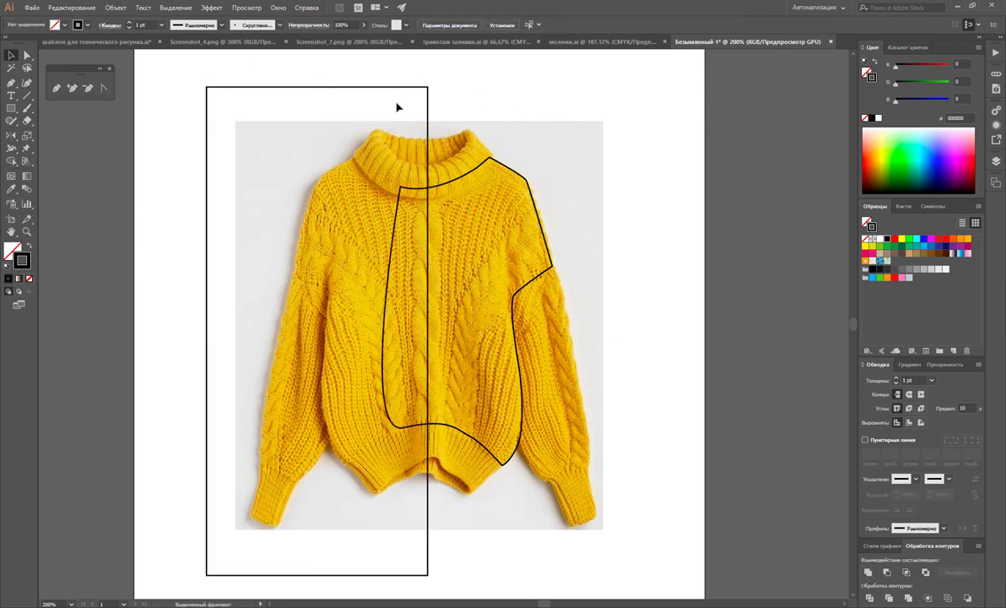
{"action": "left_click", "coordinate": [414, 247]}
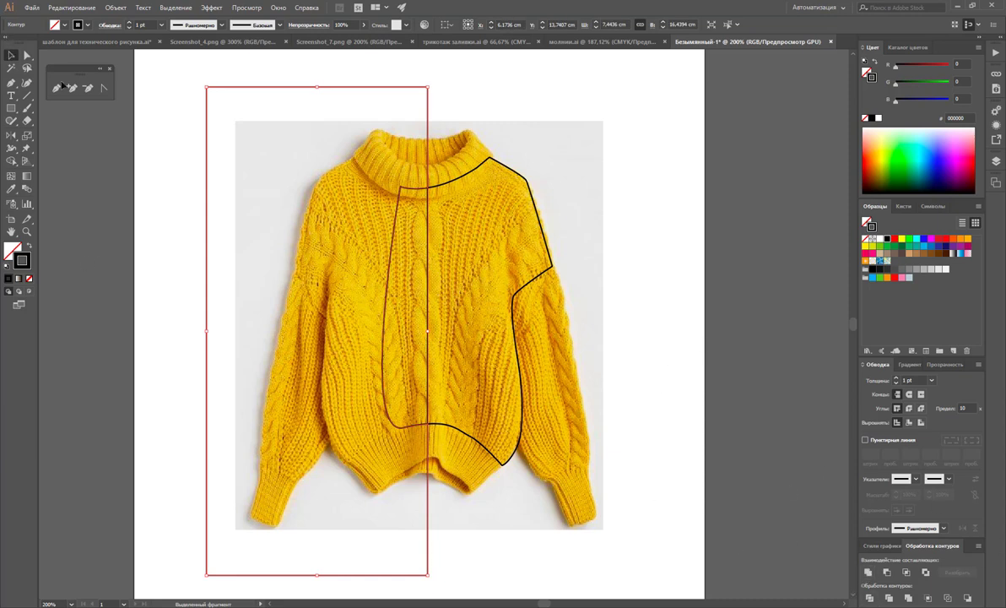
{"action": "left_click", "coordinate": [460, 197]}
{"action": "left_click", "coordinate": [397, 189]}
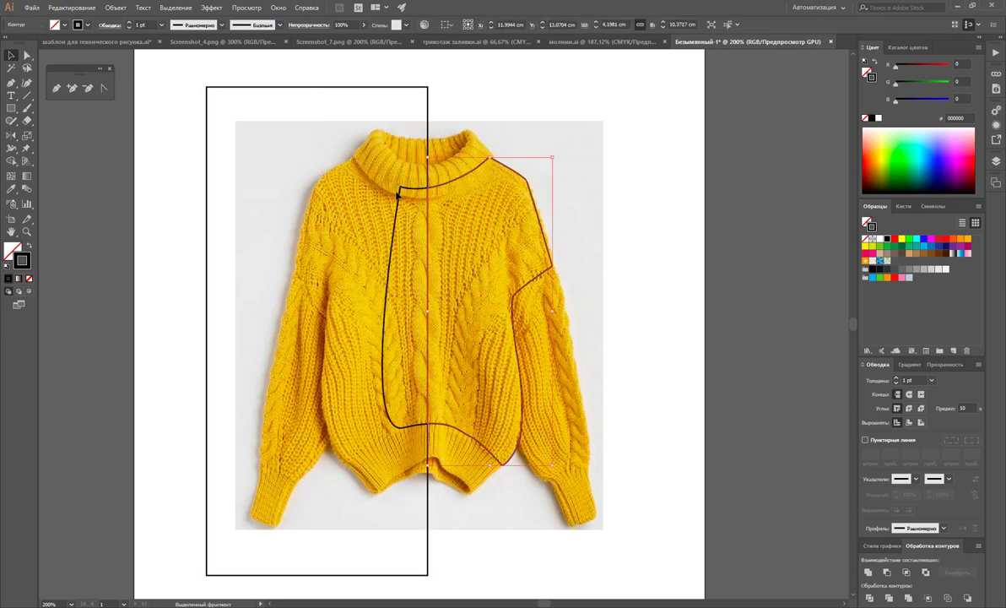
{"action": "left_click", "coordinate": [427, 203]}
{"action": "left_click", "coordinate": [287, 246]}
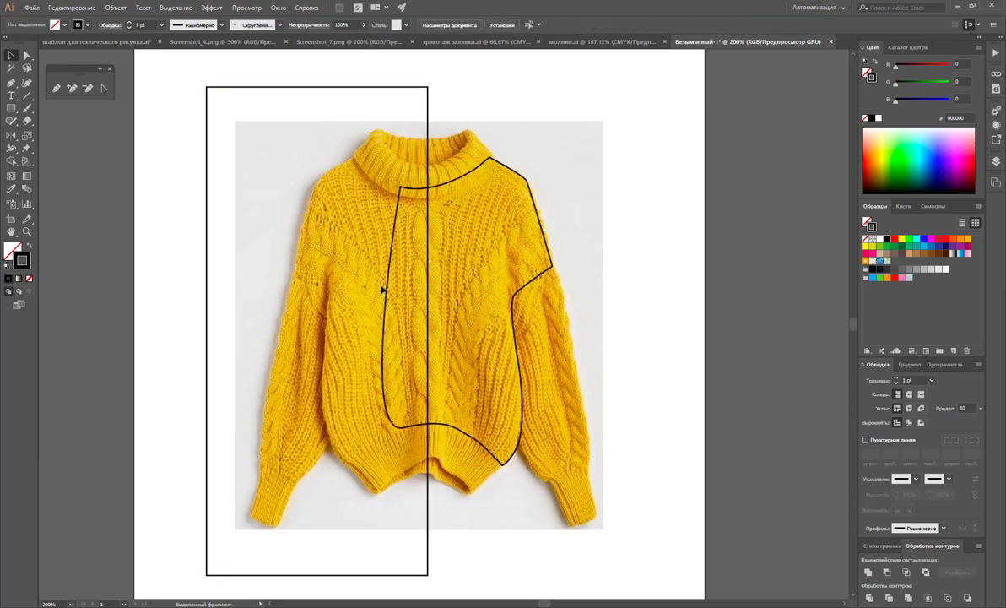
{"action": "left_click_drag", "start_coordinate": [386, 277], "coordinate": [281, 274]}
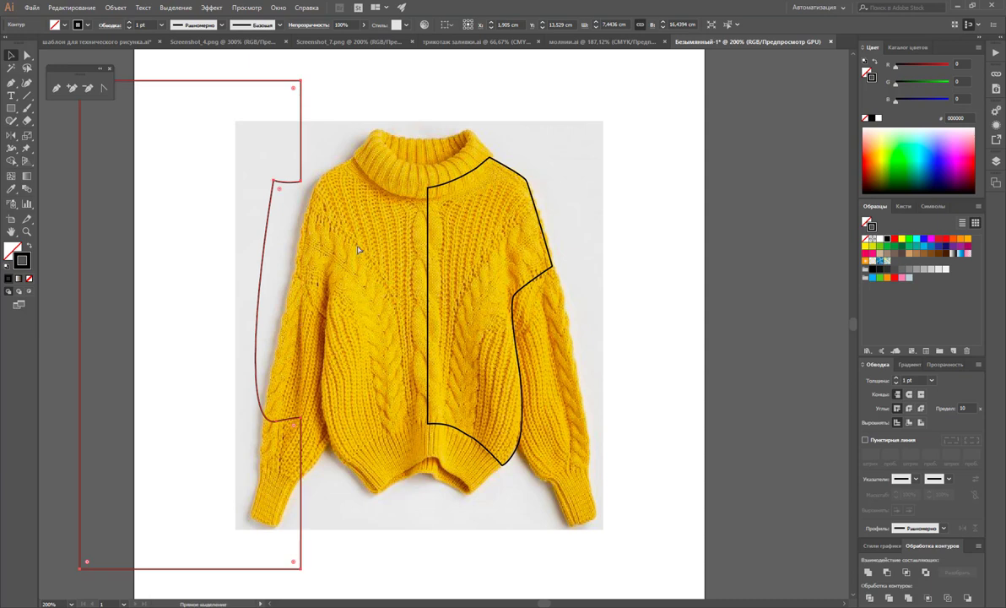
{"action": "key", "text": "ctrl+z"}
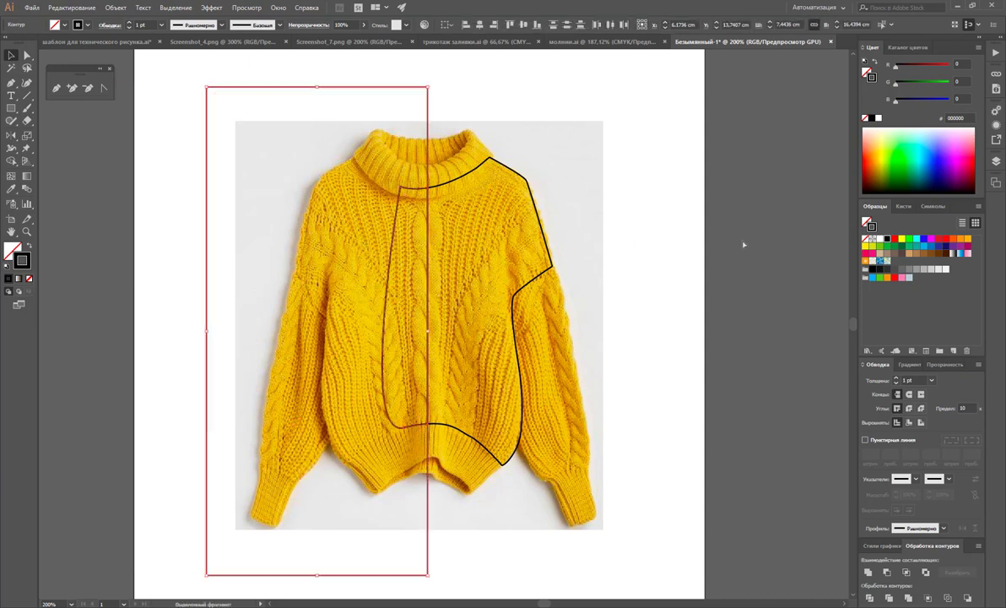
Unite the left rectangle with the body piece inside it, removing the inner curve
{"action": "left_click", "coordinate": [350, 149]}
{"action": "left_click_drag", "start_coordinate": [253, 75], "coordinate": [415, 321]}
{"action": "left_click", "coordinate": [868, 574]}
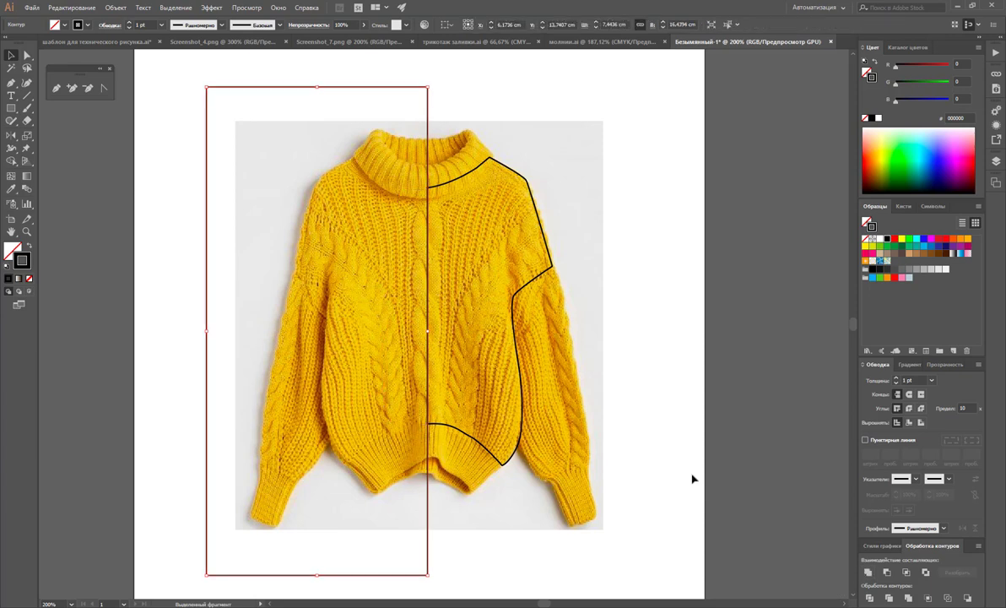
{"action": "left_click", "coordinate": [691, 478]}
{"action": "left_click", "coordinate": [26, 231]}
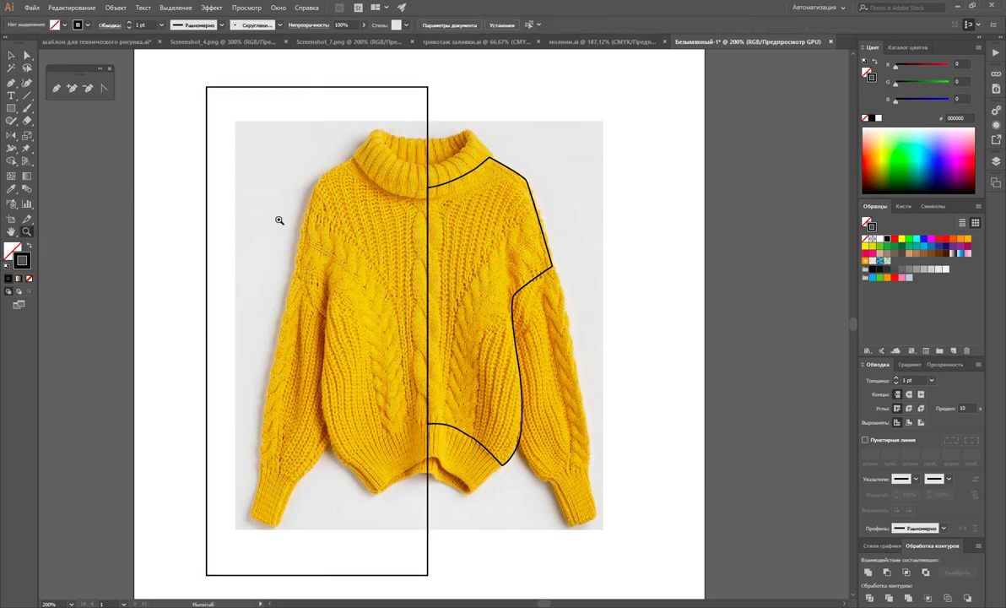
Pen-trace a closed right-sleeve outline from its outer edge up to the shoulder
{"action": "left_click", "coordinate": [57, 88]}
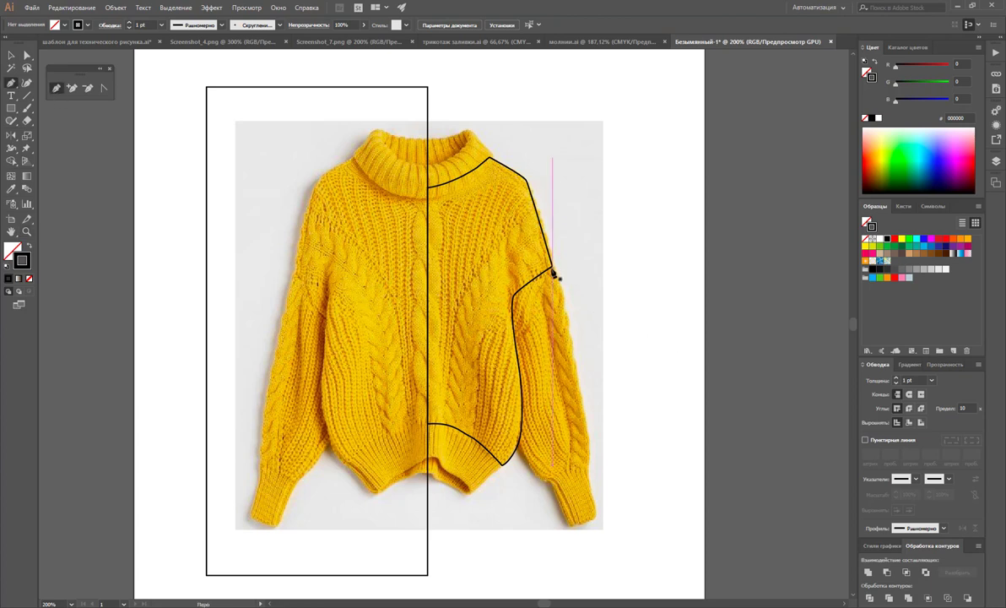
{"action": "left_click", "coordinate": [575, 351]}
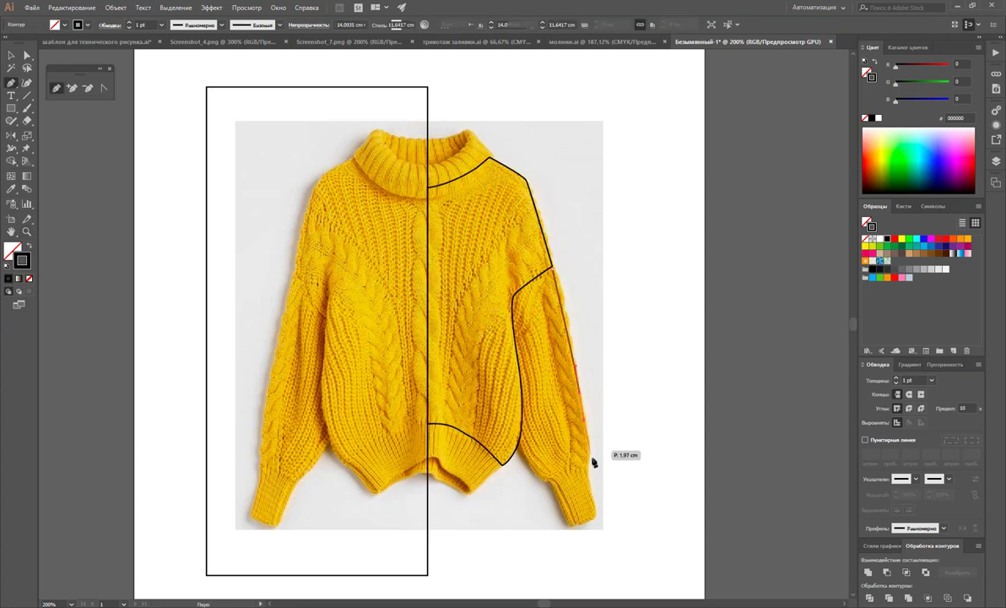
{"action": "left_click_drag", "start_coordinate": [588, 460], "coordinate": [553, 479]}
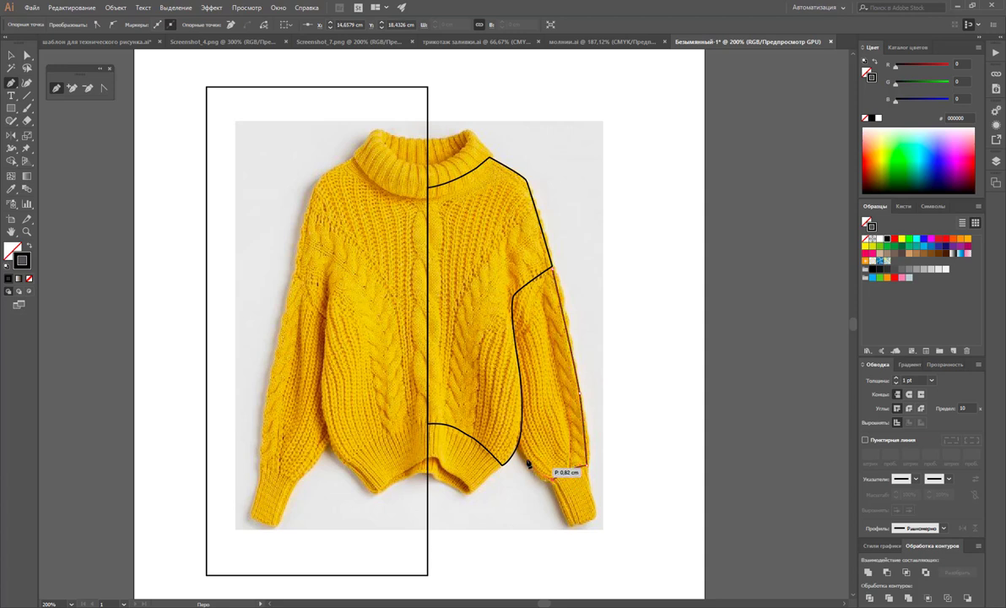
{"action": "left_click", "coordinate": [518, 440]}
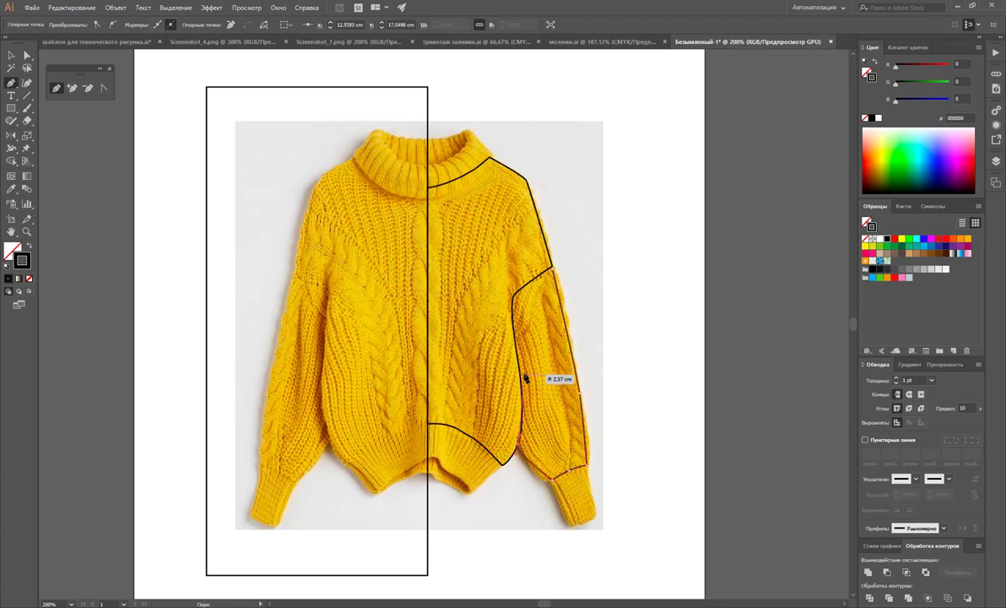
{"action": "left_click_drag", "start_coordinate": [490, 267], "coordinate": [548, 269]}
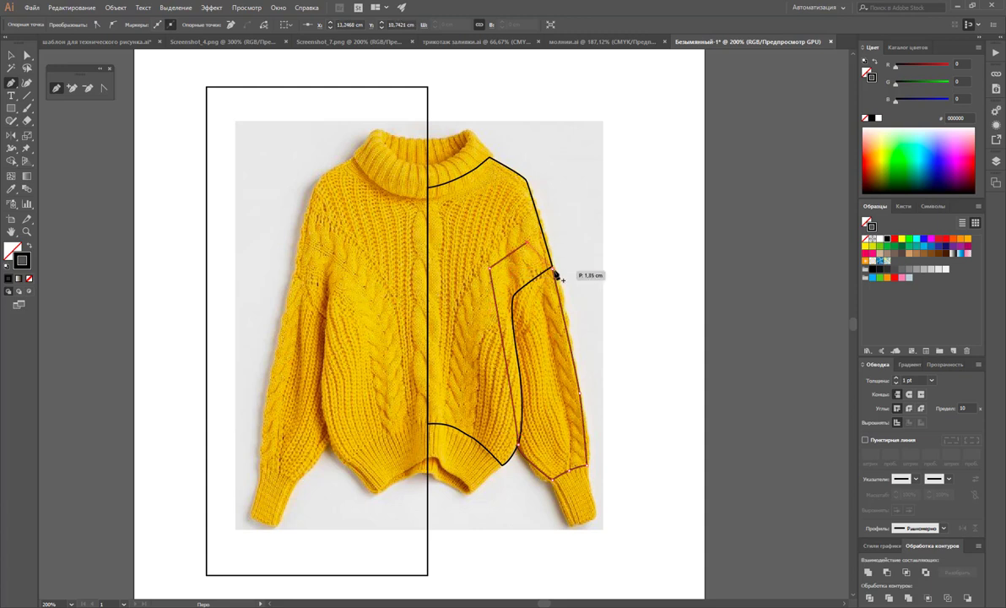
{"action": "left_click", "coordinate": [549, 268]}
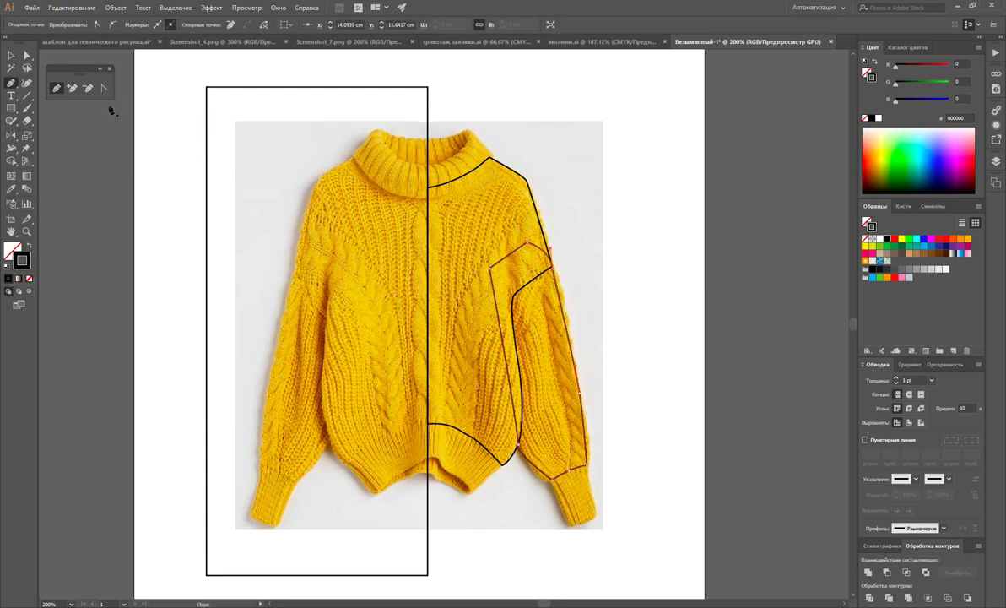
Divide and ungroup the sleeve and body outlines, then unite pieces to remove the inner sleeve line
{"action": "left_click", "coordinate": [13, 58]}
{"action": "left_click_drag", "start_coordinate": [552, 220], "coordinate": [638, 334]}
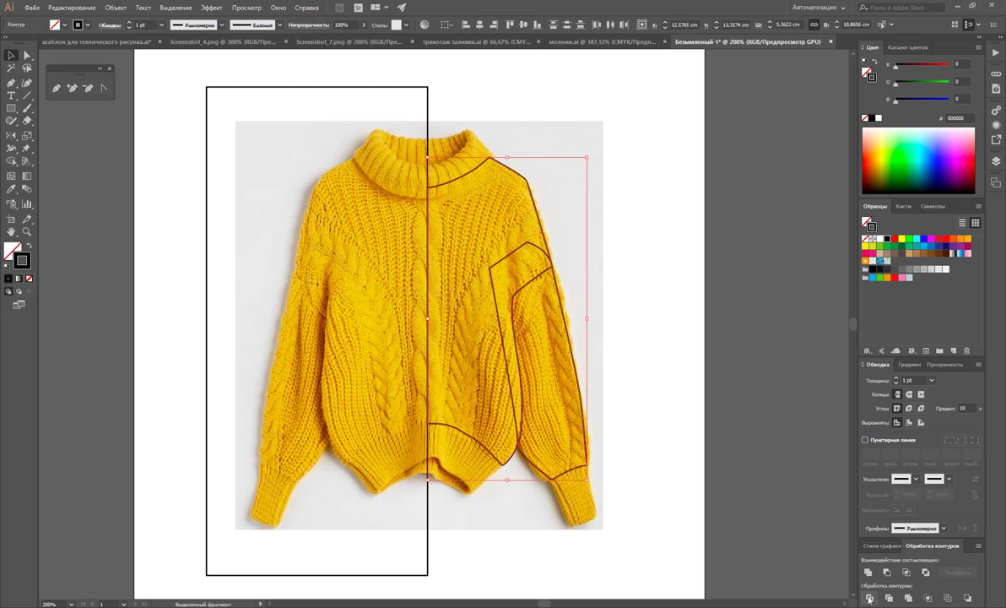
{"action": "left_click", "coordinate": [870, 598]}
{"action": "right_click", "coordinate": [514, 327]}
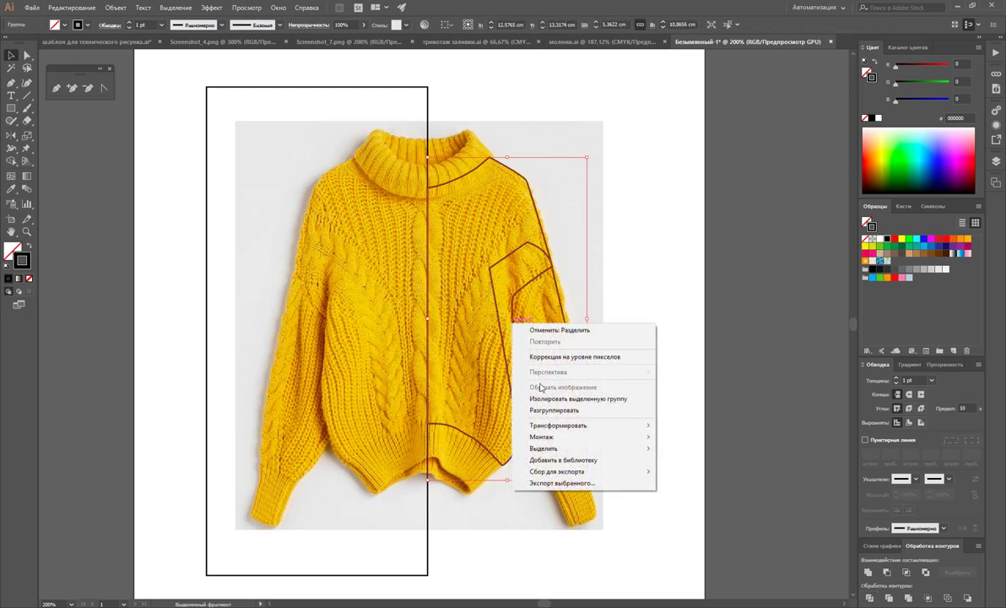
{"action": "left_click", "coordinate": [549, 410]}
{"action": "left_click", "coordinate": [676, 311]}
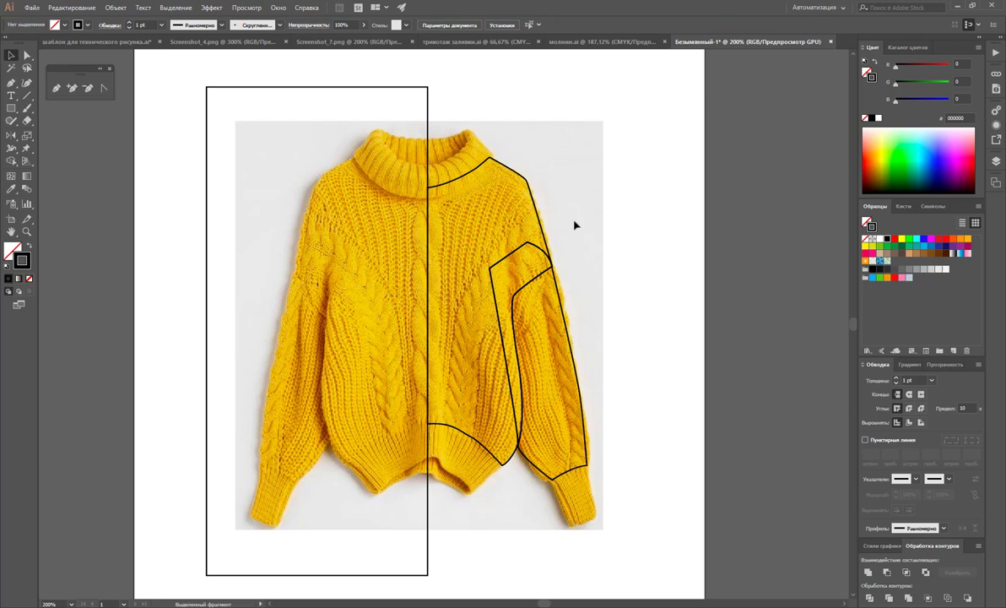
{"action": "left_click", "coordinate": [533, 265]}
{"action": "left_click", "coordinate": [868, 571]}
{"action": "left_click", "coordinate": [724, 407]}
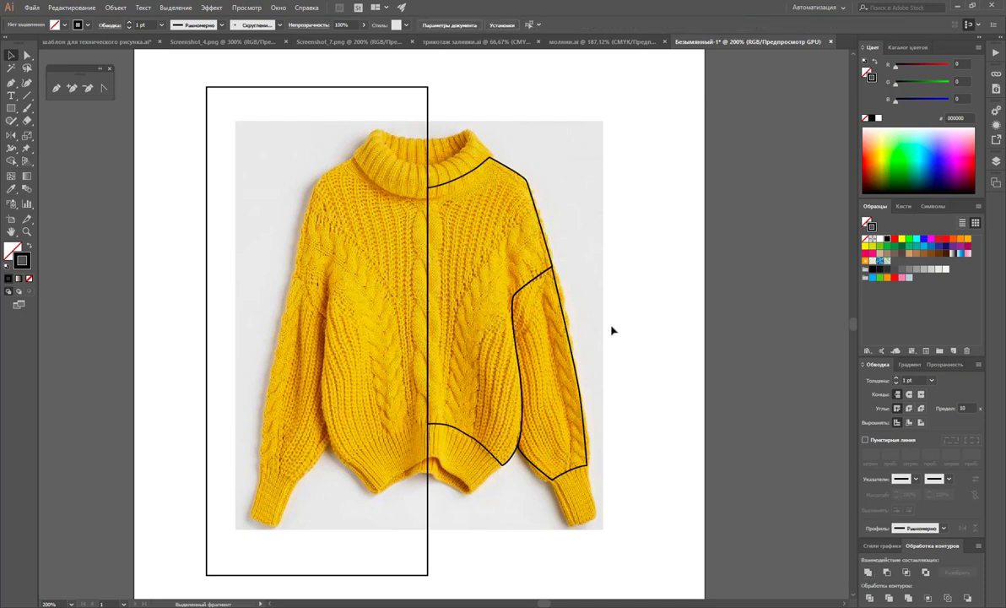
{"action": "scroll", "coordinate": [624, 326], "scroll_direction": "up", "scroll_amount": 1}
{"action": "scroll", "coordinate": [635, 318], "scroll_direction": "down", "scroll_amount": 3}
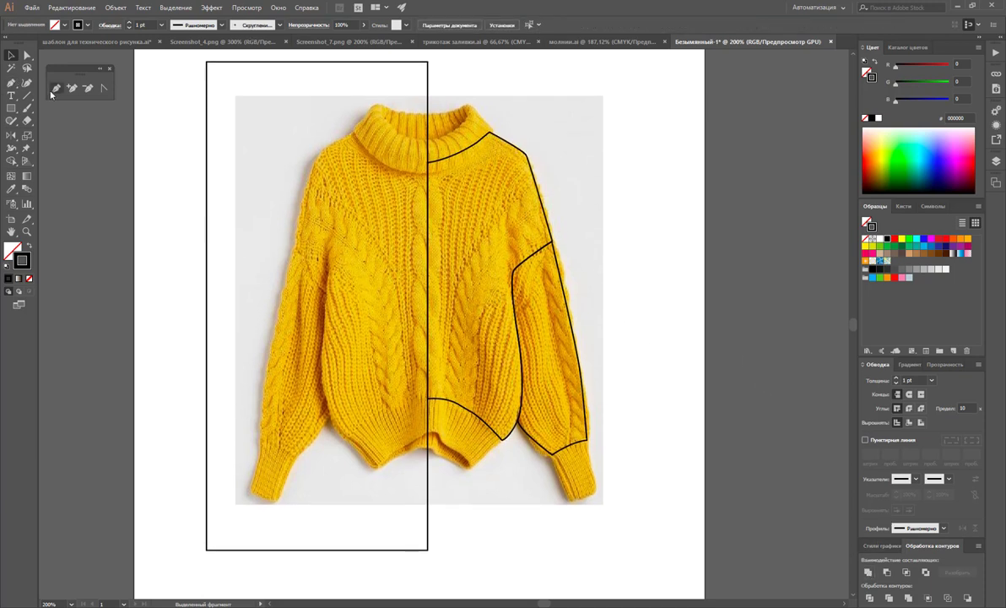
Pen-trace a closed cuff outline at the right sleeve's wrist
{"action": "key", "text": "p"}
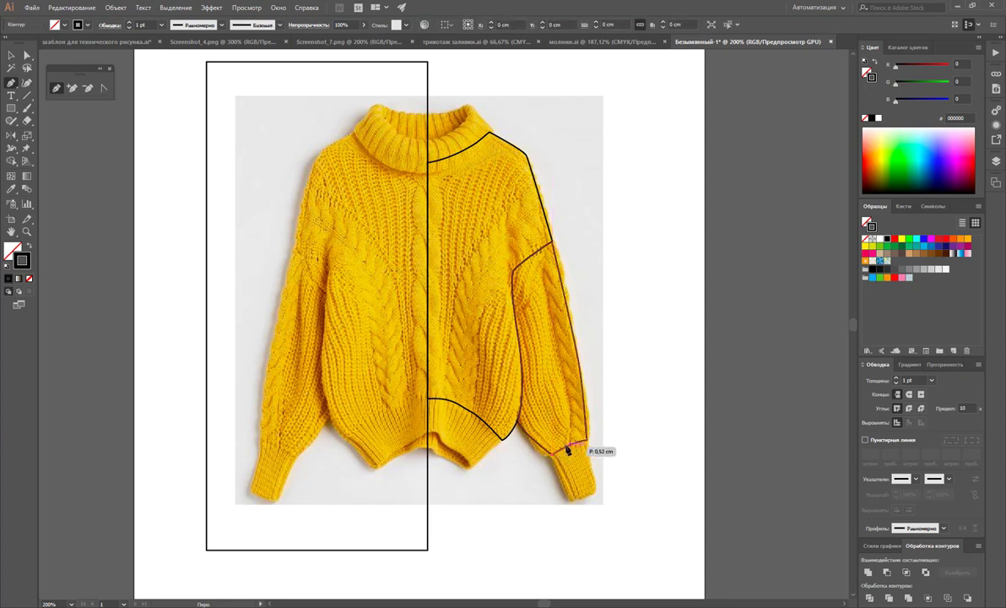
{"action": "left_click", "coordinate": [587, 440]}
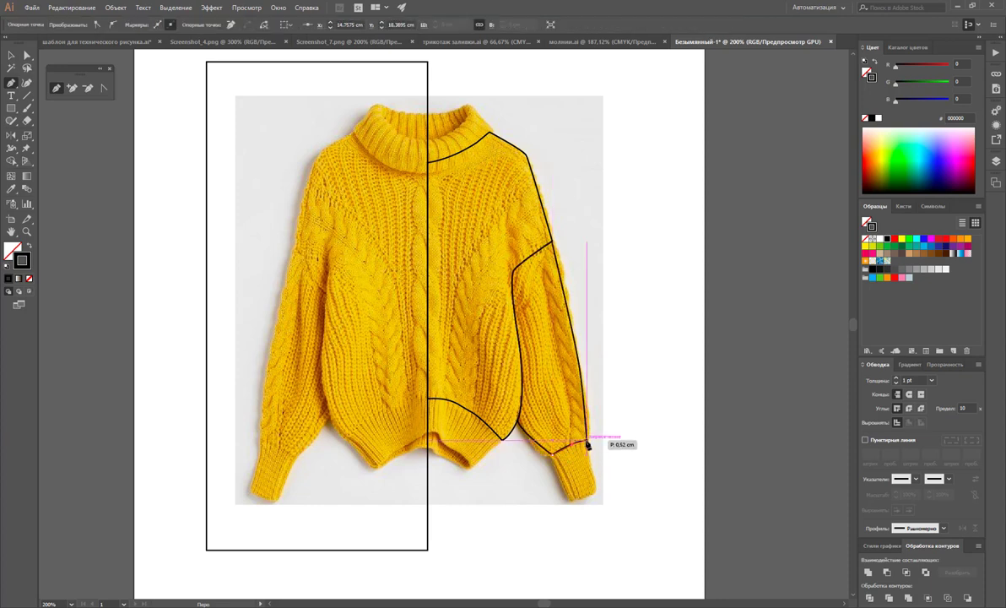
{"action": "left_click", "coordinate": [599, 493]}
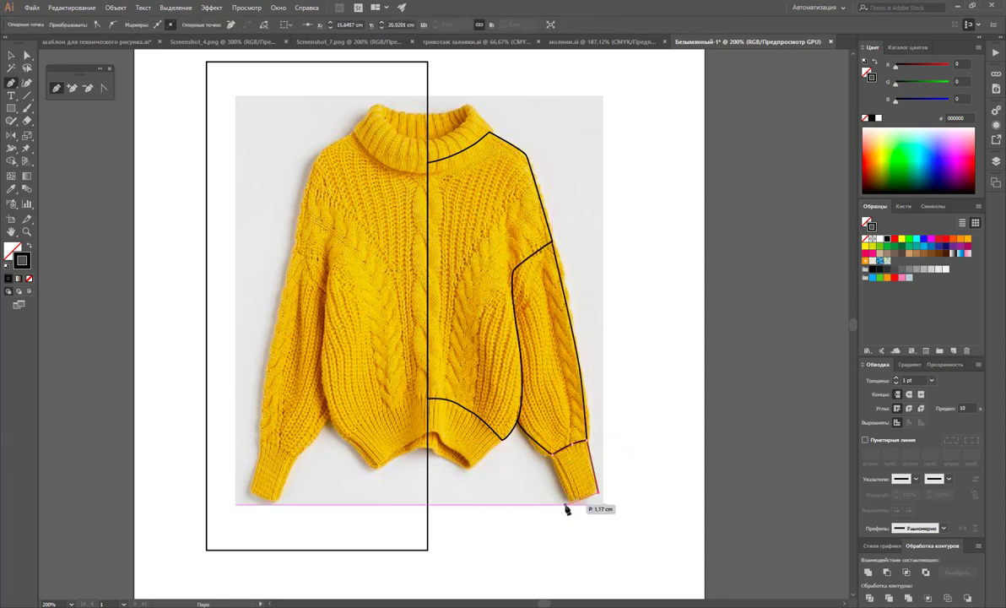
{"action": "left_click", "coordinate": [569, 504]}
{"action": "left_click", "coordinate": [553, 455]}
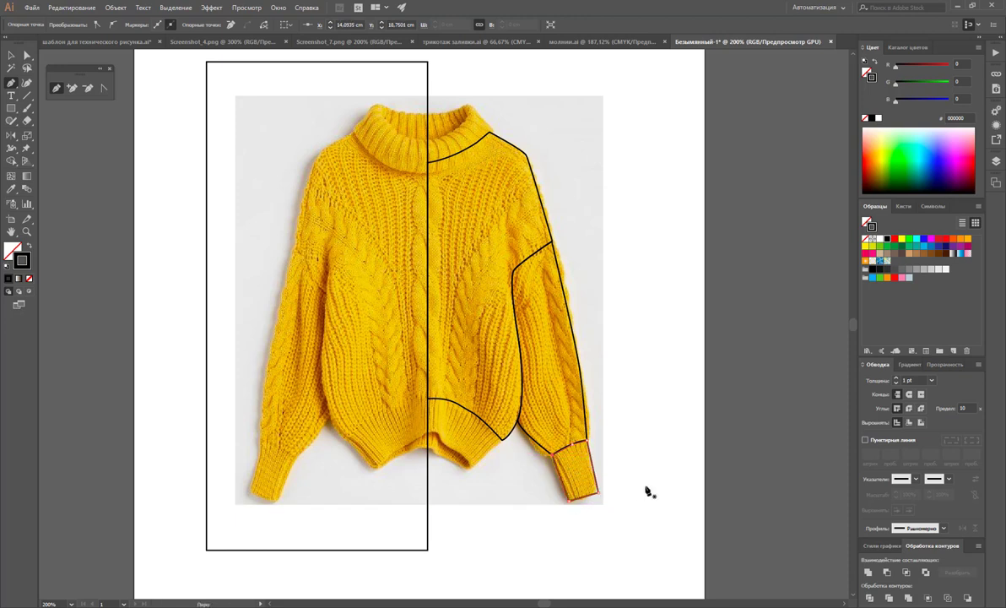
{"action": "left_click", "coordinate": [10, 56]}
{"action": "left_click", "coordinate": [629, 175]}
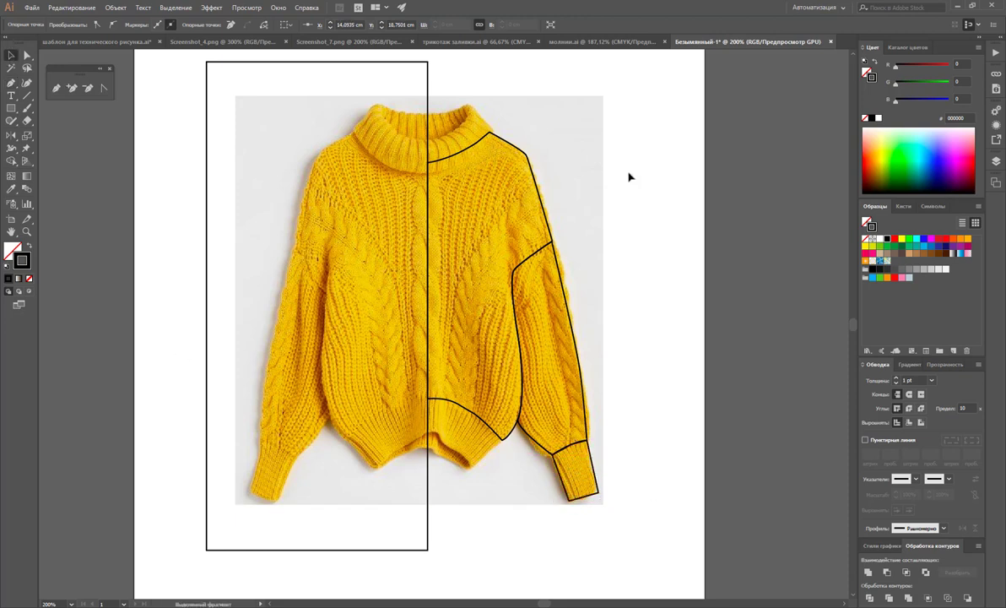
Draw a closed waistband shape with a curved edge across the hem
{"action": "left_click", "coordinate": [56, 88]}
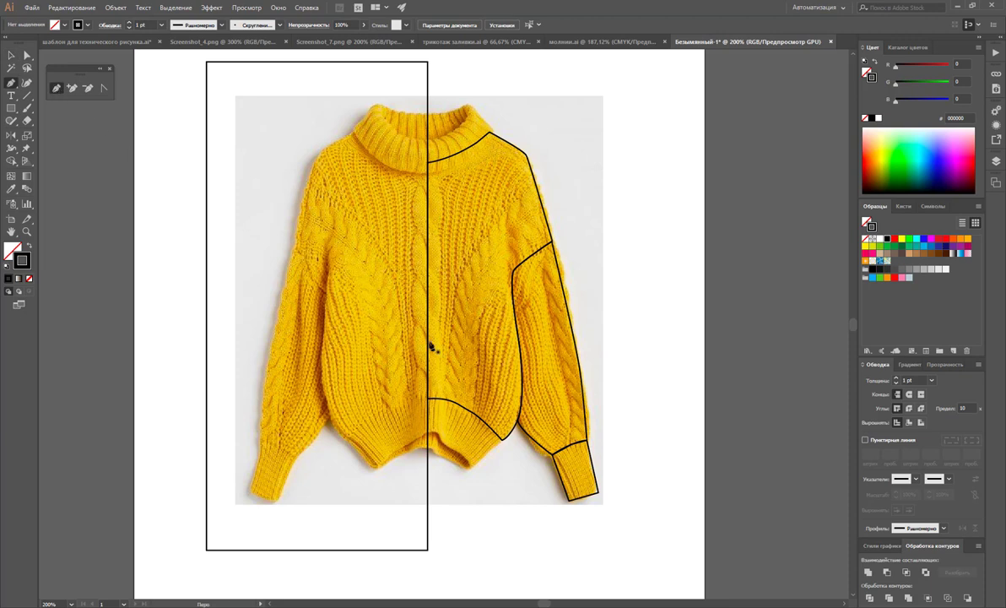
{"action": "left_click", "coordinate": [430, 398]}
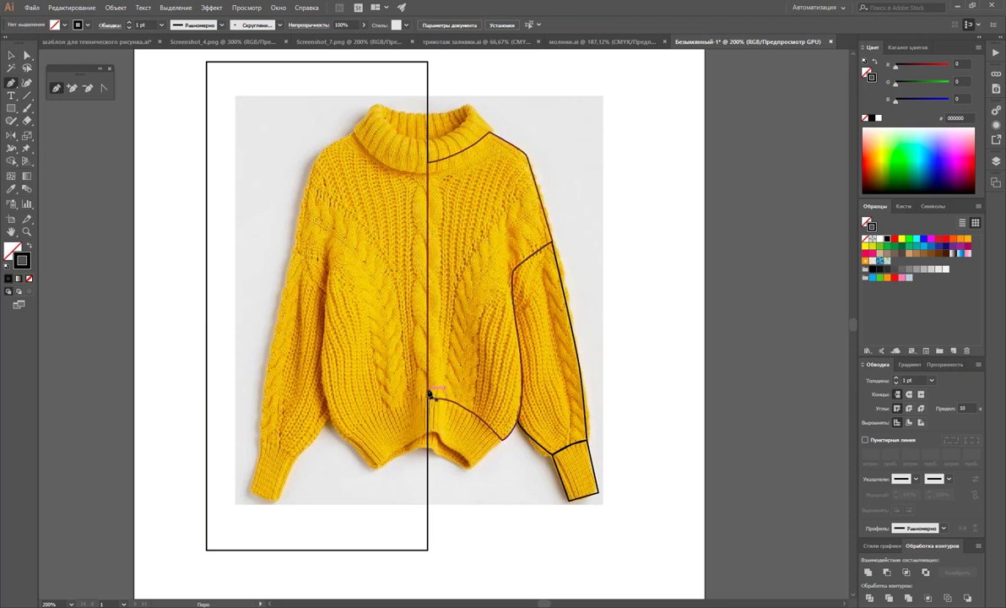
{"action": "mouse_move", "coordinate": [504, 439]}
{"action": "left_mouse_down"}
{"action": "mouse_move", "coordinate": [471, 475]}
{"action": "mouse_move", "coordinate": [411, 456]}
{"action": "left_mouse_up"}
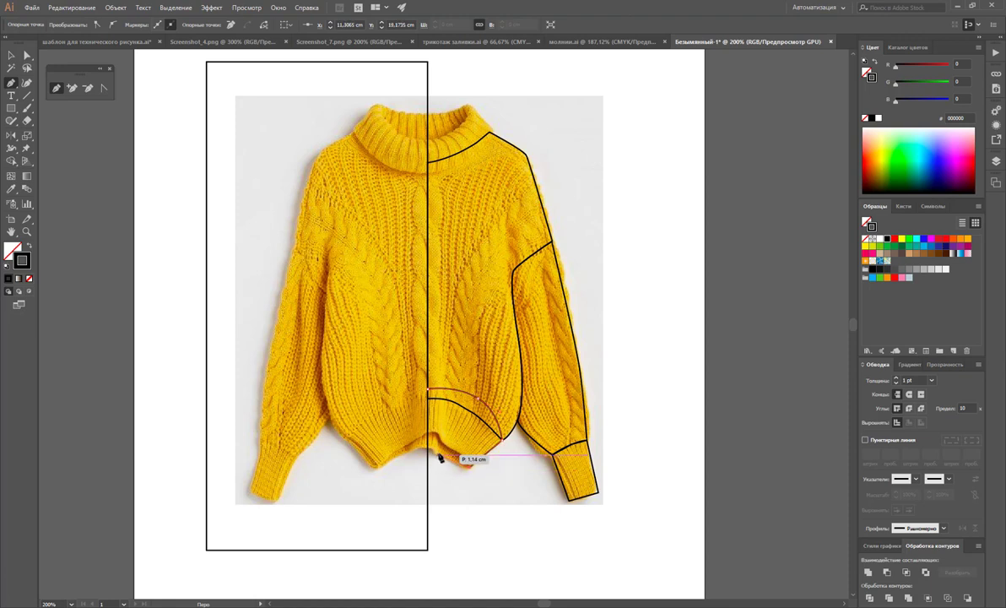
{"action": "left_click", "coordinate": [408, 448]}
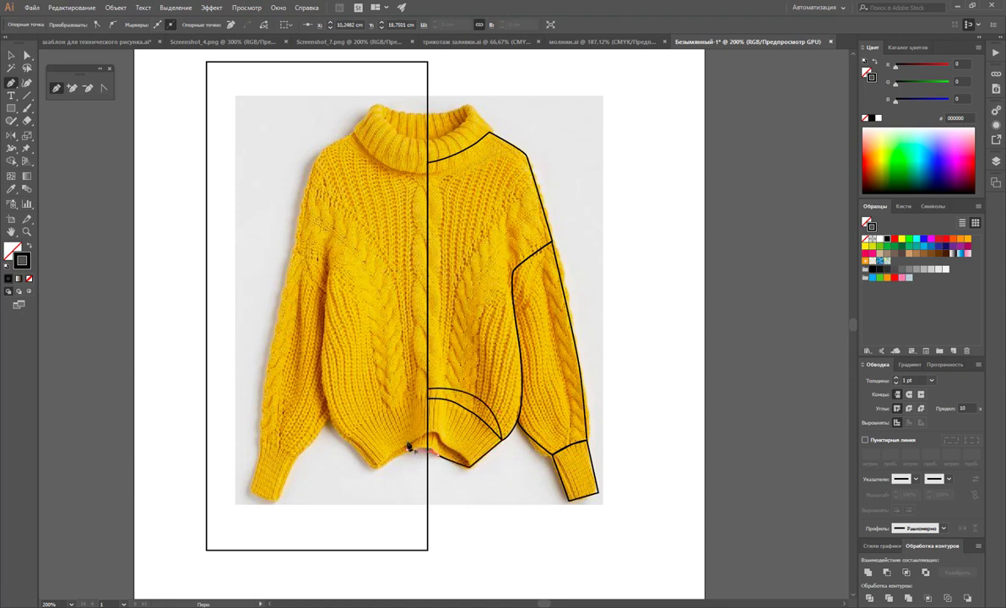
{"action": "left_click", "coordinate": [429, 388]}
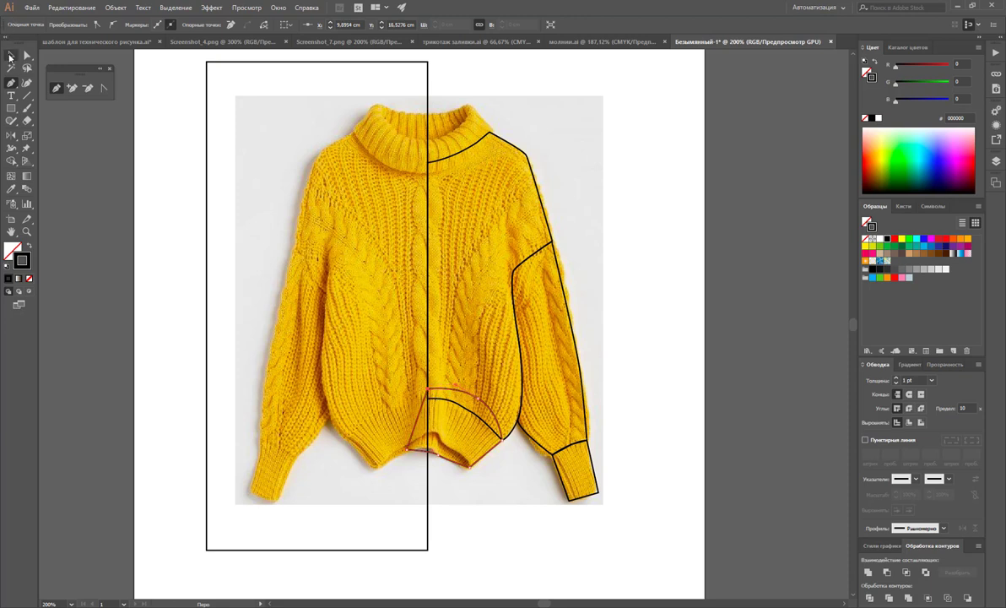
Select the rectangle and all outlines, Divide them, and ungroup the pieces
{"action": "left_click", "coordinate": [10, 55]}
{"action": "left_click", "coordinate": [490, 518]}
{"action": "key", "text": "ctrl+a"}
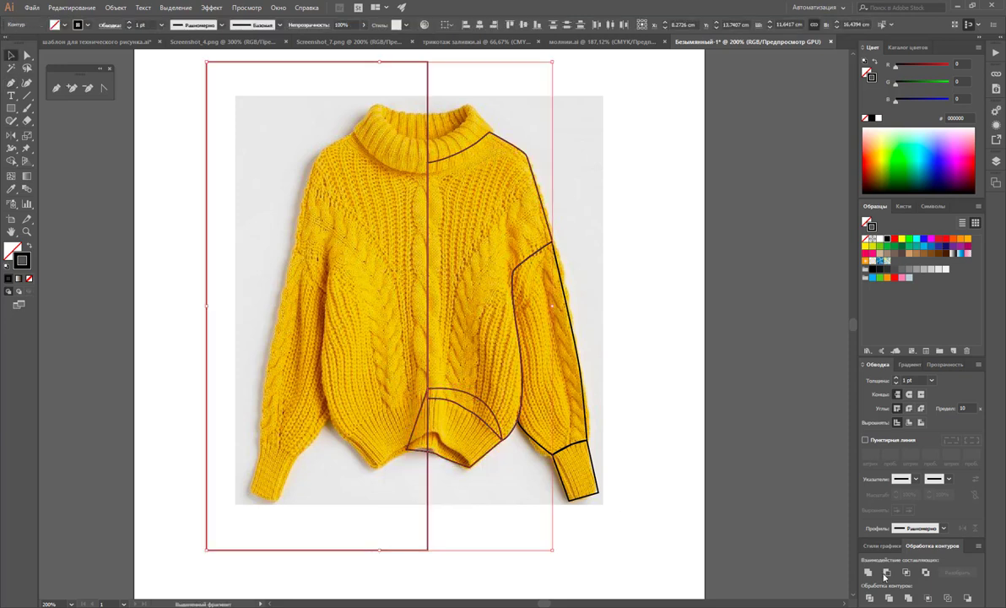
{"action": "left_click", "coordinate": [871, 596]}
{"action": "right_click", "coordinate": [452, 283]}
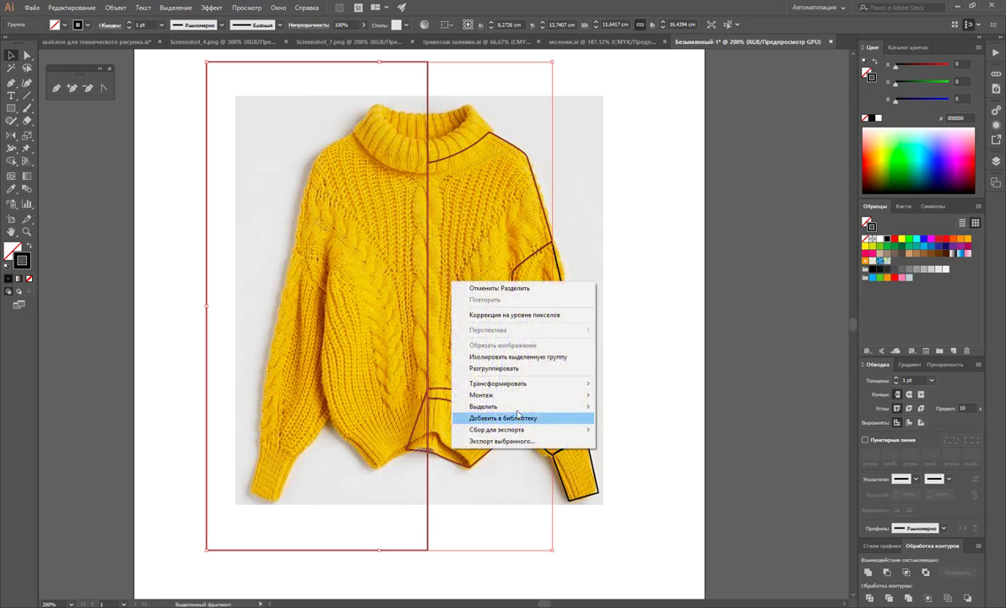
{"action": "left_click", "coordinate": [508, 369]}
{"action": "left_click", "coordinate": [645, 382]}
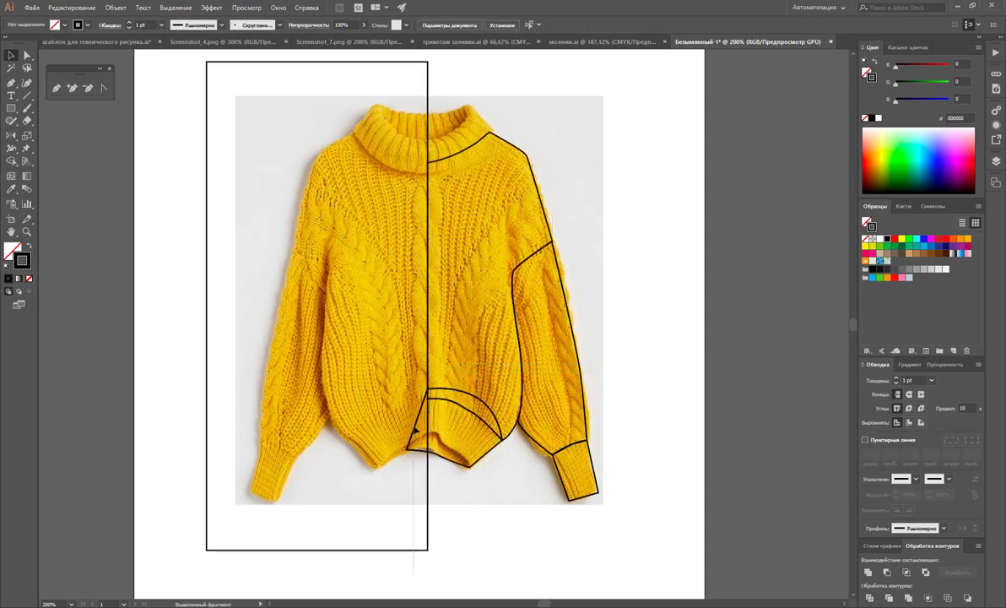
Unite the right-half sweater outline pieces, leaving the bottom hem separate
{"action": "left_click", "coordinate": [358, 418]}
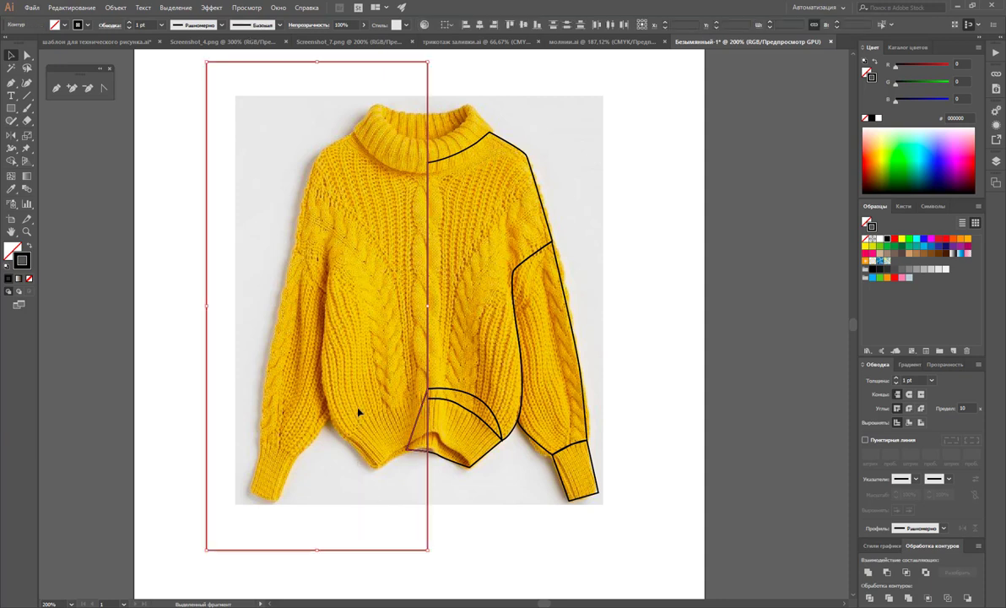
{"action": "left_click", "coordinate": [743, 516]}
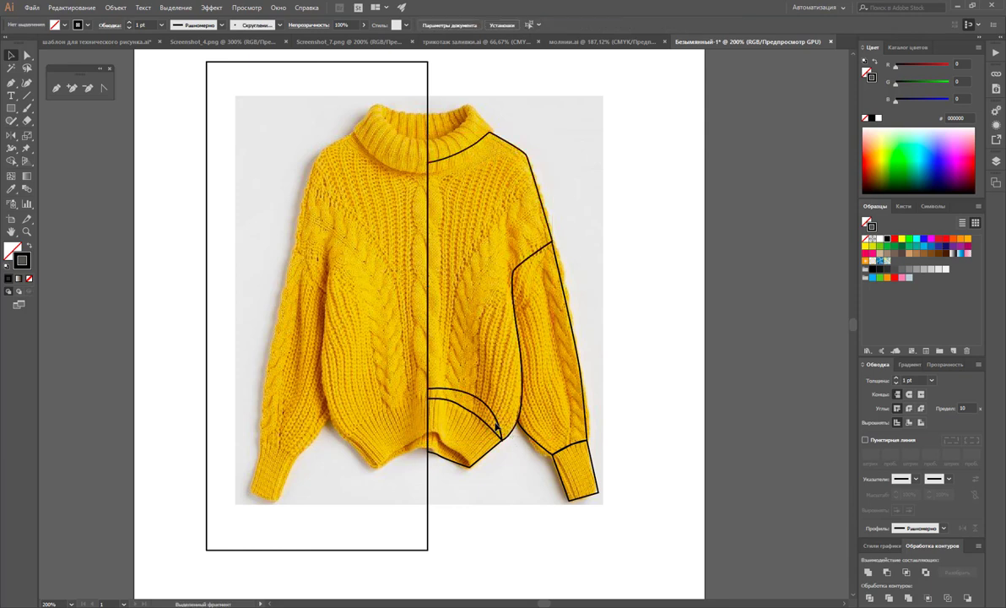
{"action": "left_click", "coordinate": [499, 428]}
{"action": "left_click", "coordinate": [489, 454], "text": "shift"}
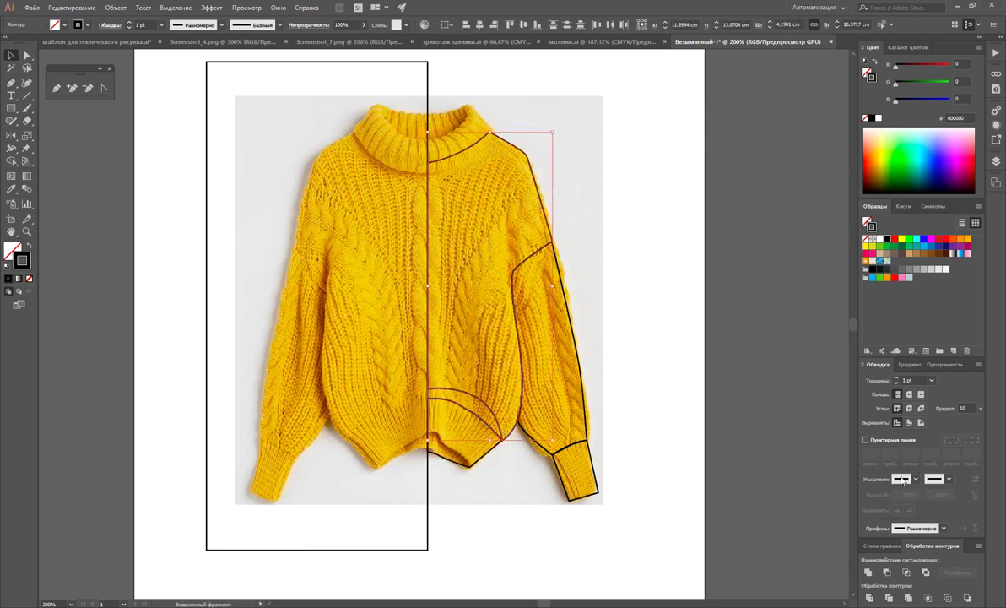
{"action": "left_click", "coordinate": [867, 574]}
{"action": "left_click", "coordinate": [680, 496]}
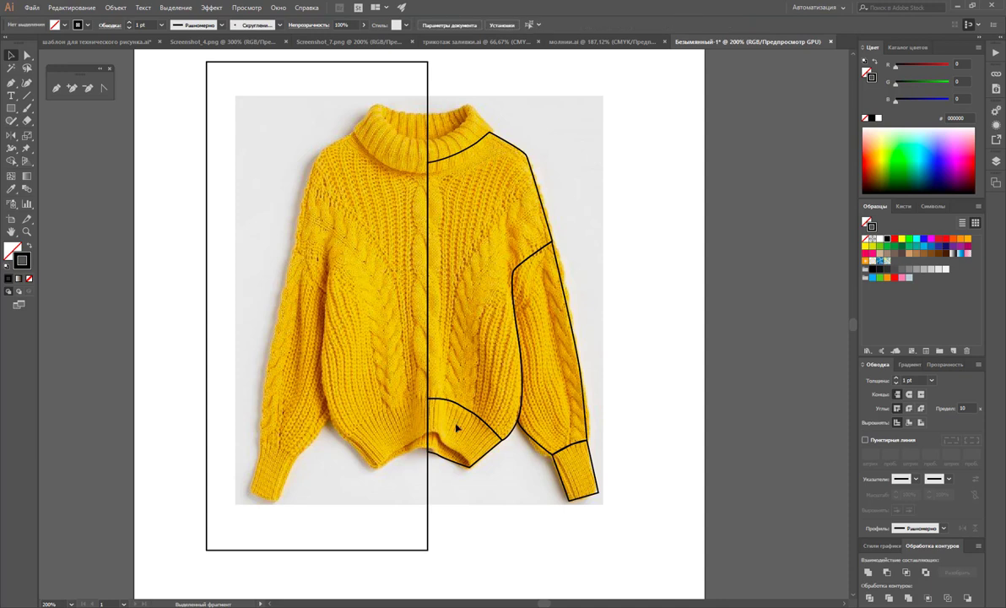
{"action": "left_click", "coordinate": [57, 88]}
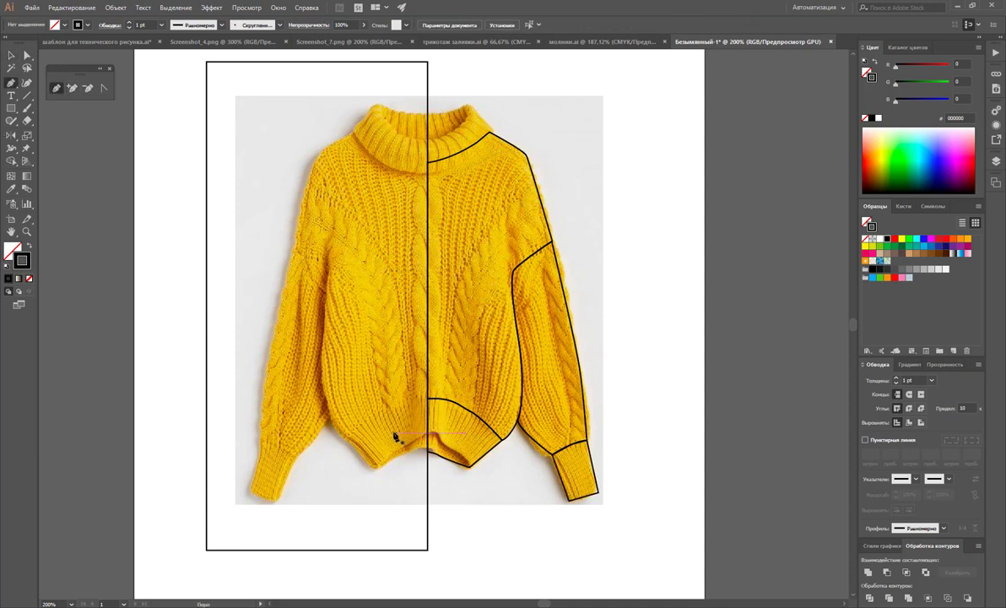
Draw a closed cutting shape around the lower hem at the centre line
{"action": "left_click_drag", "start_coordinate": [426, 435], "coordinate": [497, 485]}
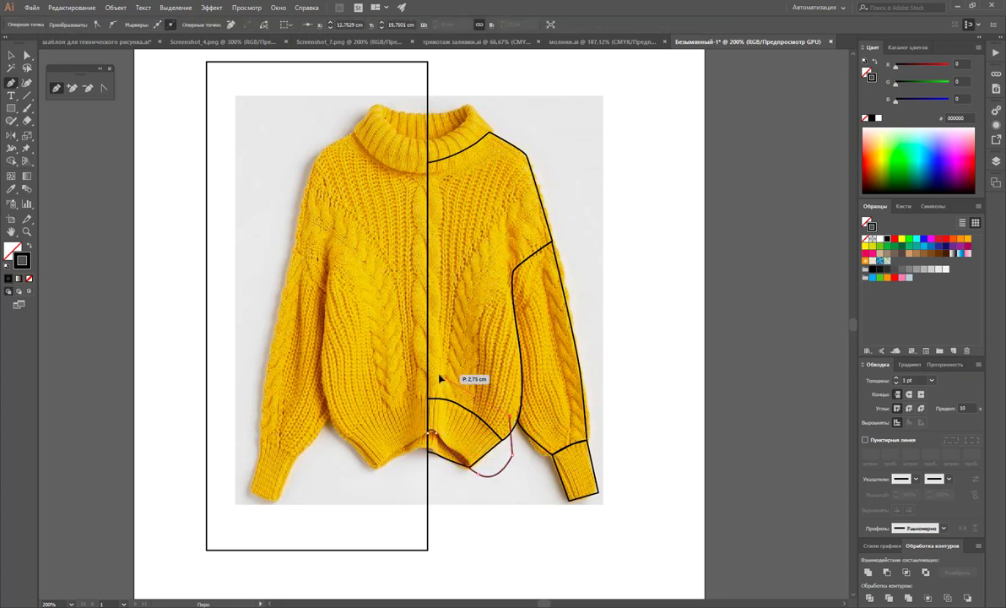
{"action": "left_click_drag", "start_coordinate": [420, 378], "coordinate": [415, 405]}
{"action": "left_click", "coordinate": [429, 436]}
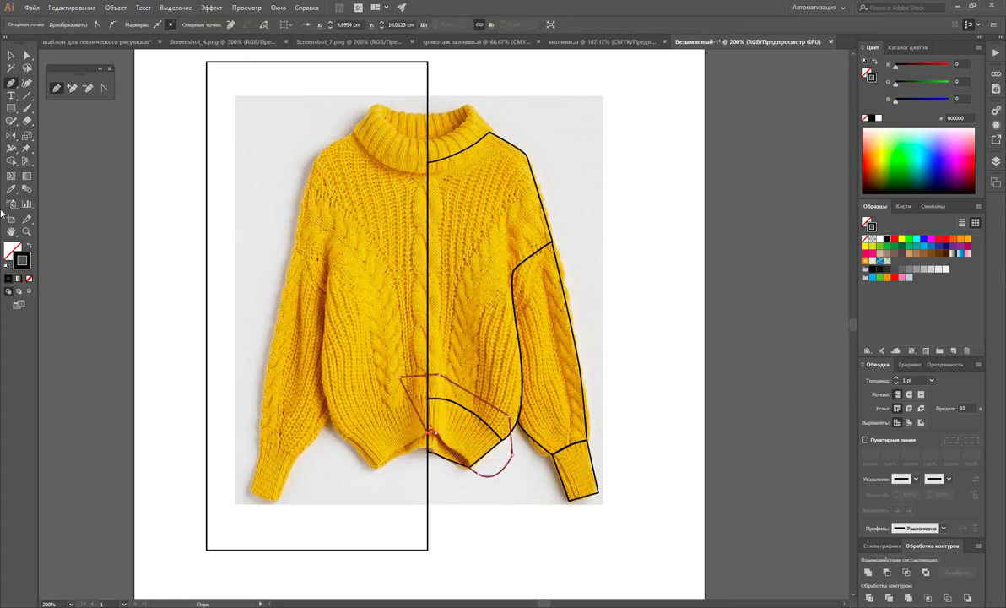
{"action": "left_click", "coordinate": [8, 56]}
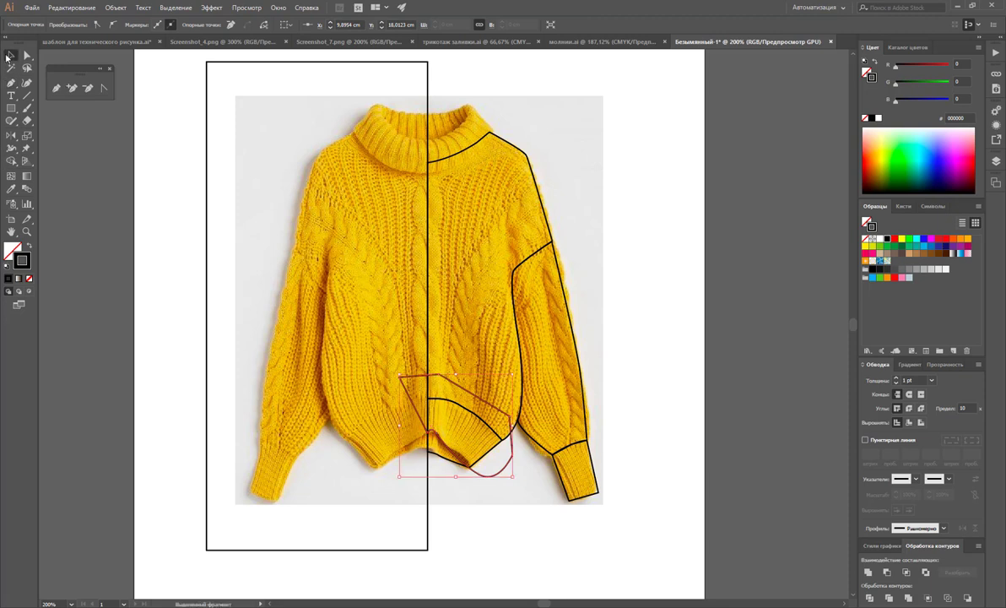
{"action": "left_click", "coordinate": [531, 504]}
Split the hem with the cutting shape, ungroup, and remove the unwanted hem piece
{"action": "left_click", "coordinate": [482, 453]}
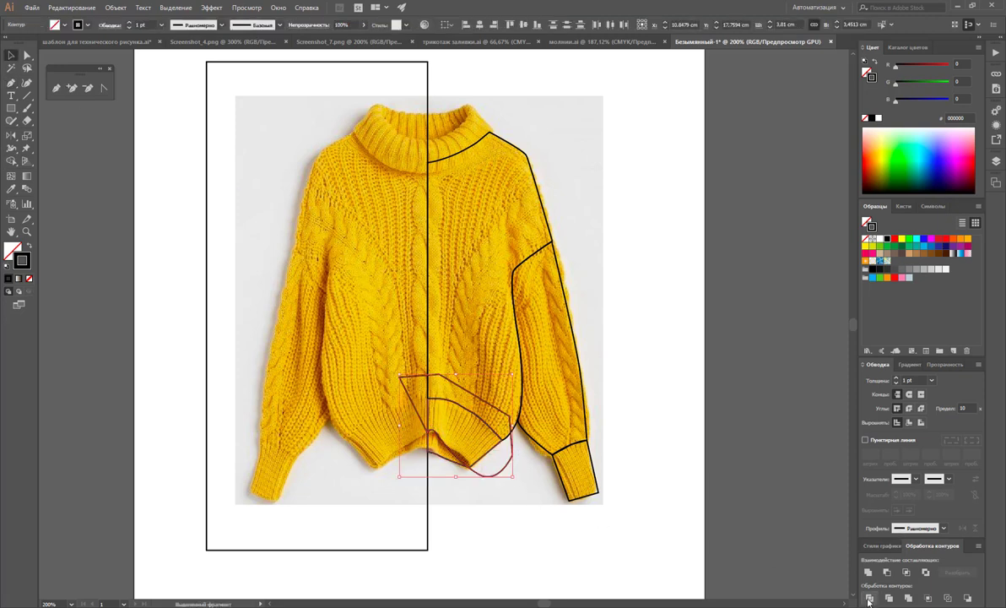
{"action": "right_click", "coordinate": [502, 462]}
{"action": "left_click", "coordinate": [526, 366]}
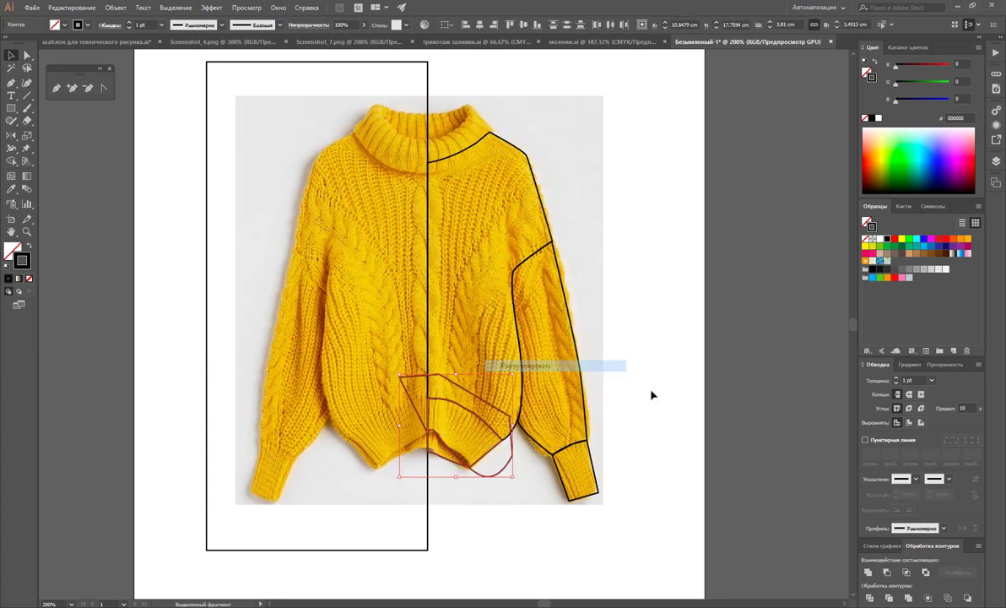
{"action": "left_click", "coordinate": [509, 449]}
{"action": "left_click_drag", "start_coordinate": [513, 447], "coordinate": [771, 326]}
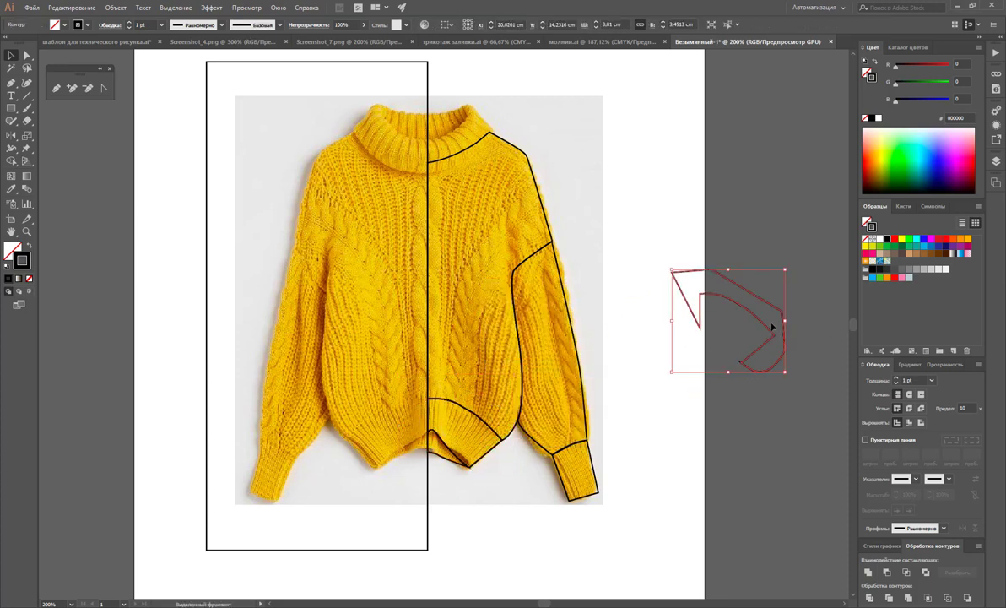
{"action": "key", "text": "ctrl+z"}
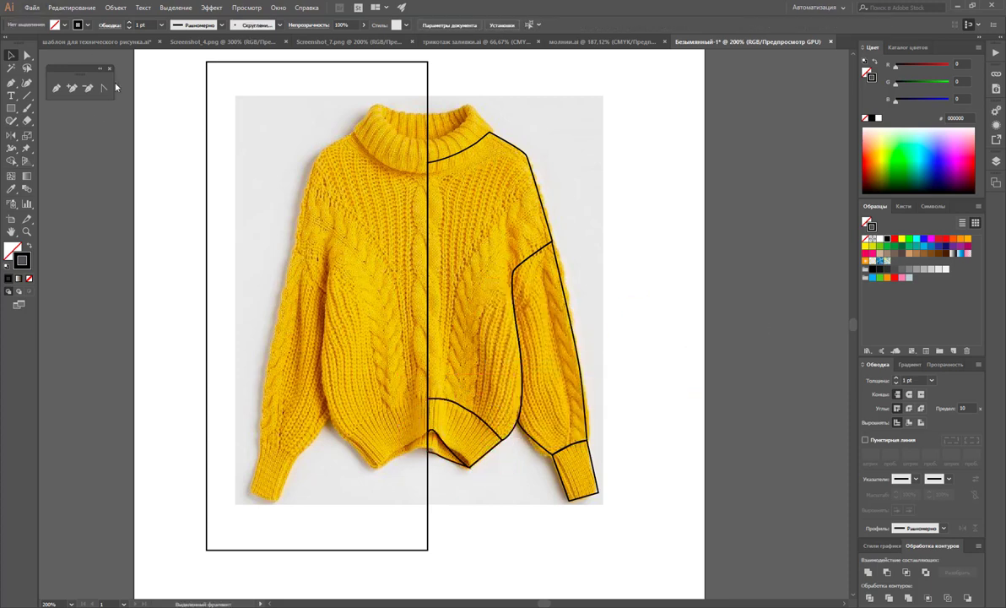
Pen-trace the turtleneck collar's upper curve from the neck to the centre line
{"action": "left_click", "coordinate": [56, 88]}
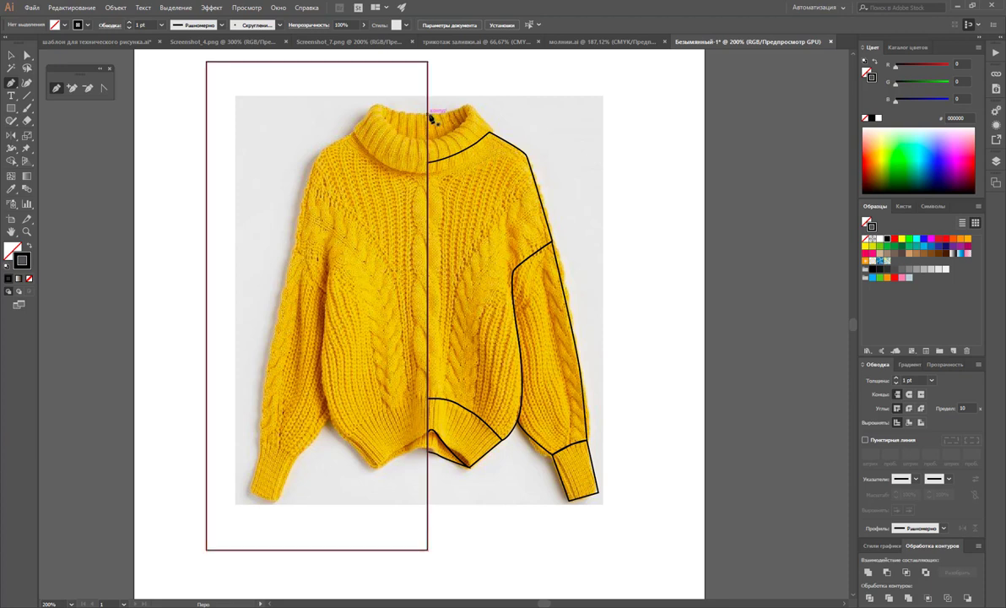
{"action": "left_click", "coordinate": [455, 113]}
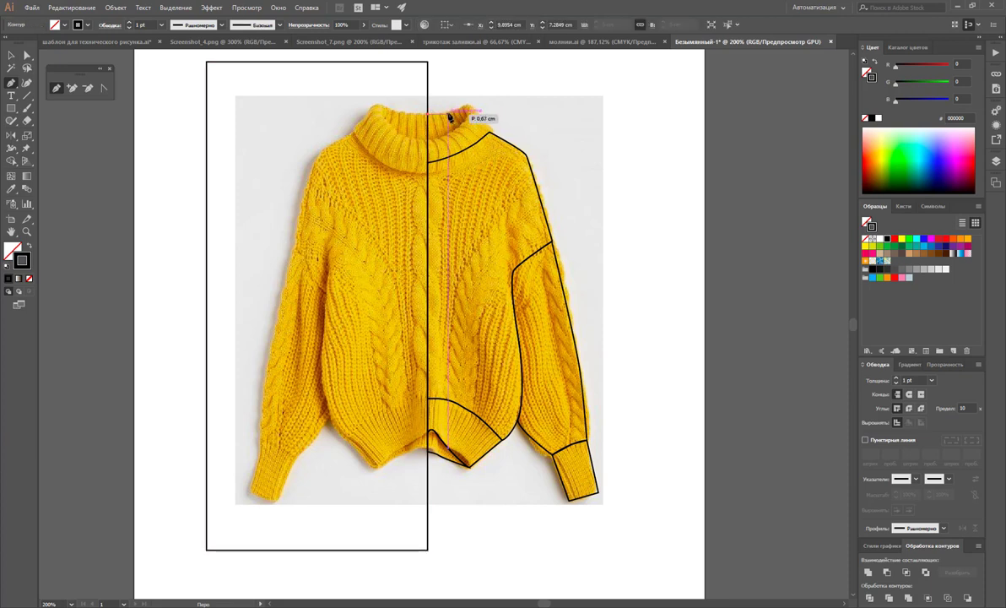
{"action": "left_click", "coordinate": [455, 111]}
{"action": "left_click", "coordinate": [471, 111]}
{"action": "left_click_drag", "start_coordinate": [471, 111], "coordinate": [450, 136]}
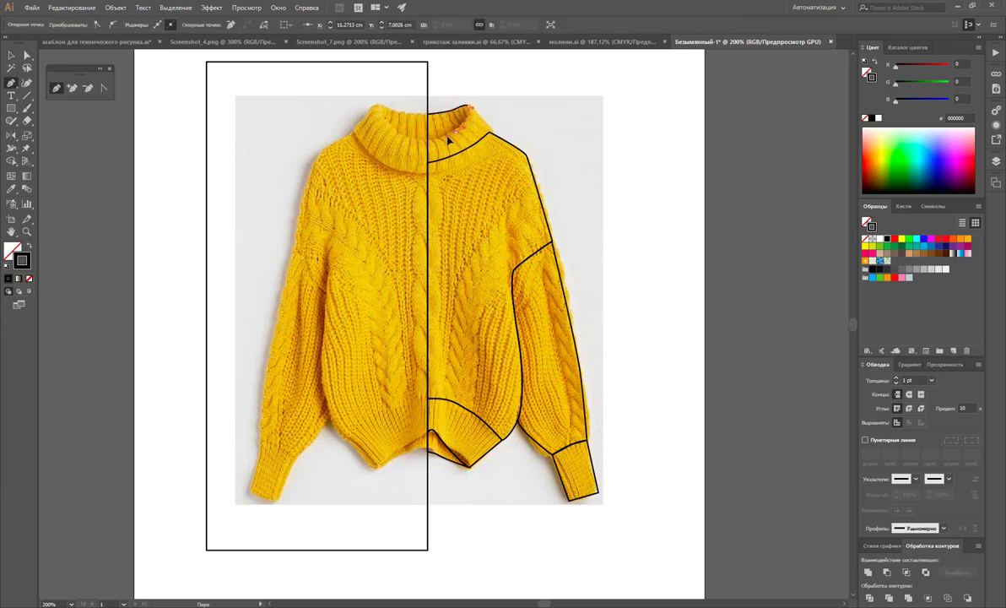
{"action": "left_click_drag", "start_coordinate": [450, 137], "coordinate": [428, 127]}
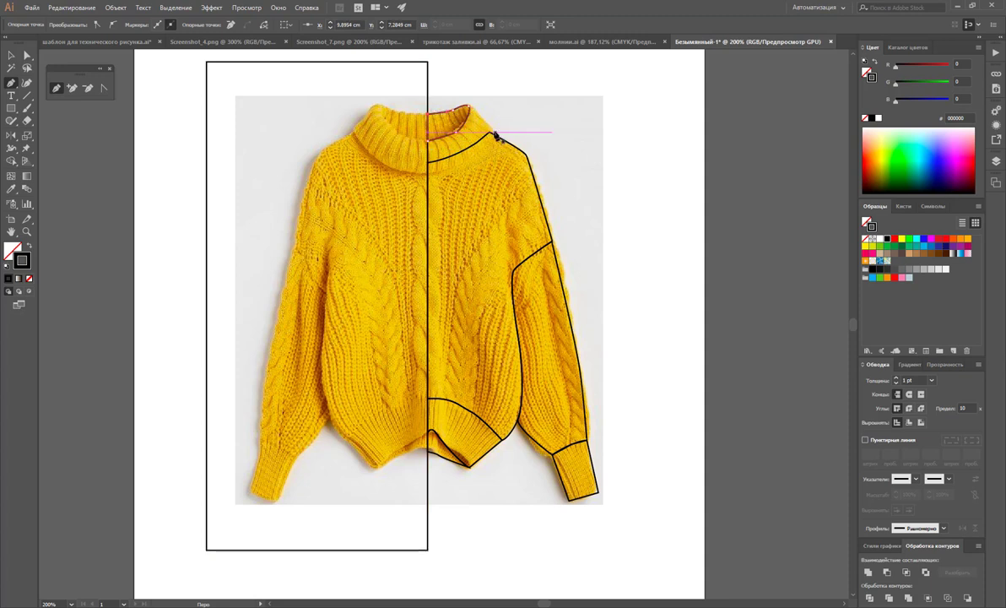
Trace the collar's lower edge down to the centre line and finish the path
{"action": "left_click", "coordinate": [472, 110]}
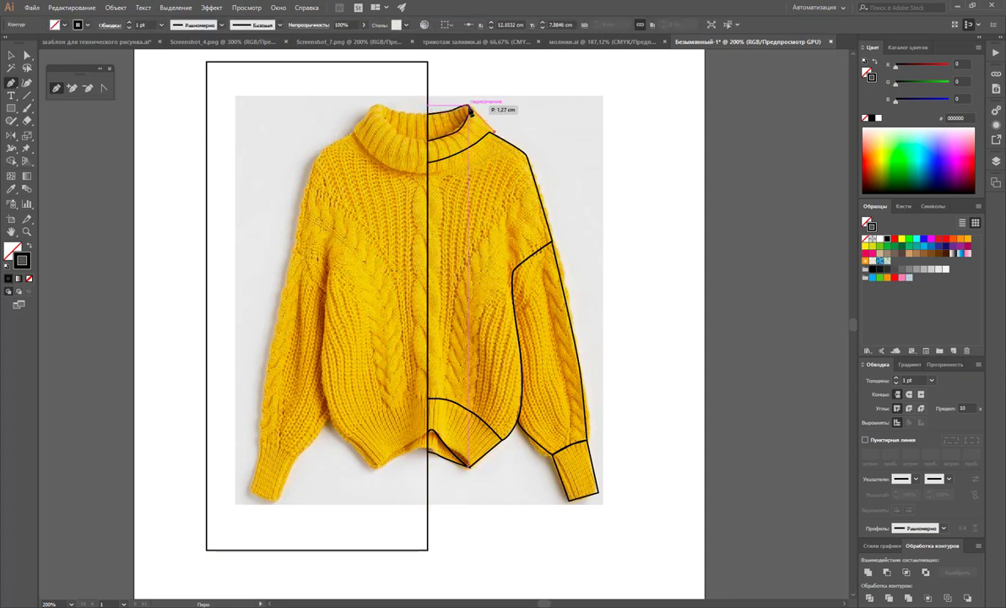
{"action": "left_click", "coordinate": [470, 109]}
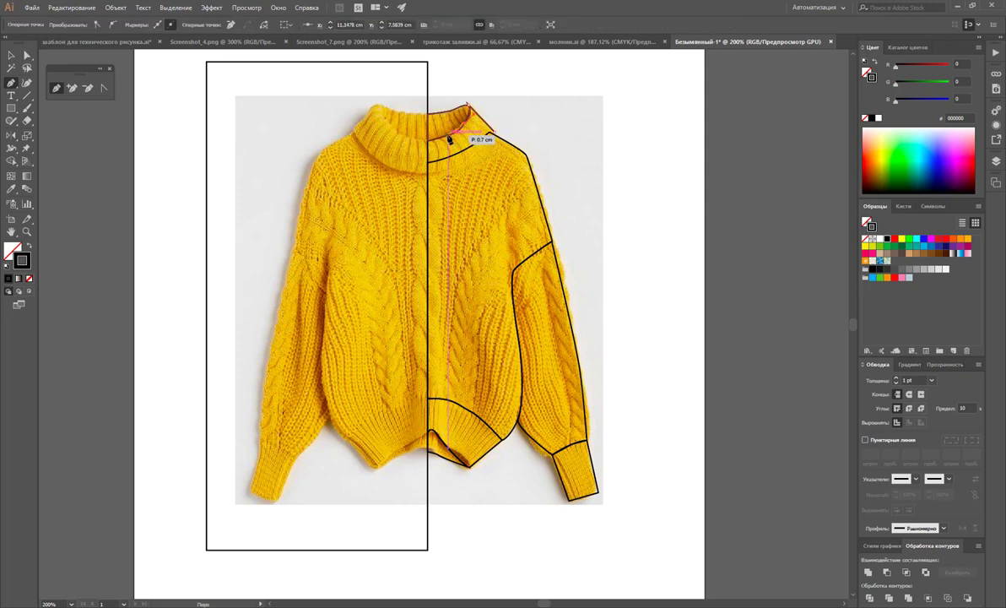
{"action": "left_click", "coordinate": [448, 139]}
{"action": "left_click", "coordinate": [428, 164]}
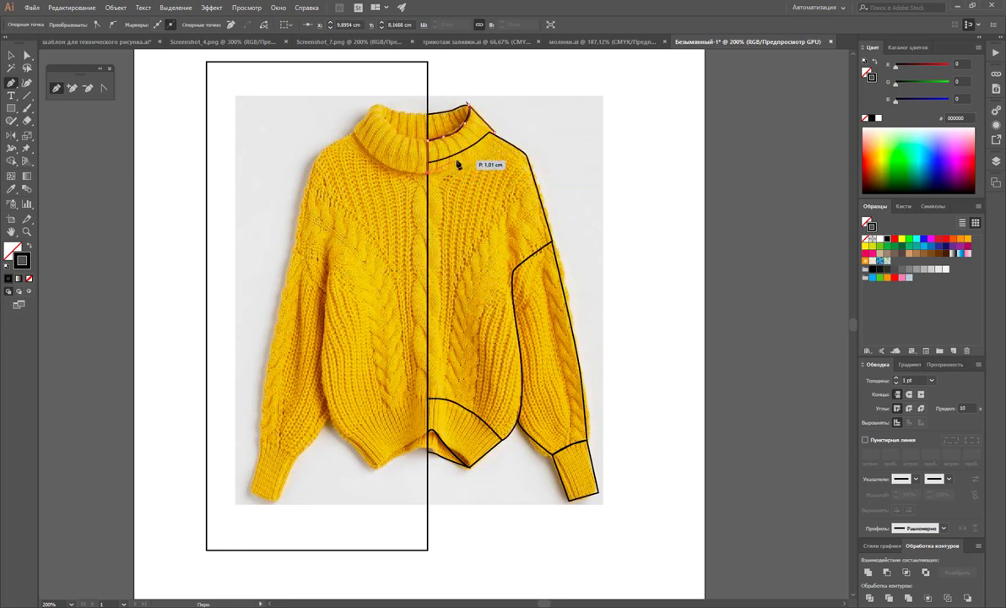
{"action": "key", "text": "Escape"}
{"action": "left_click", "coordinate": [488, 141], "text": "ctrl"}
Ungroup the right-half outlines and unite the collar pieces into one neckline shape
{"action": "left_click", "coordinate": [11, 54]}
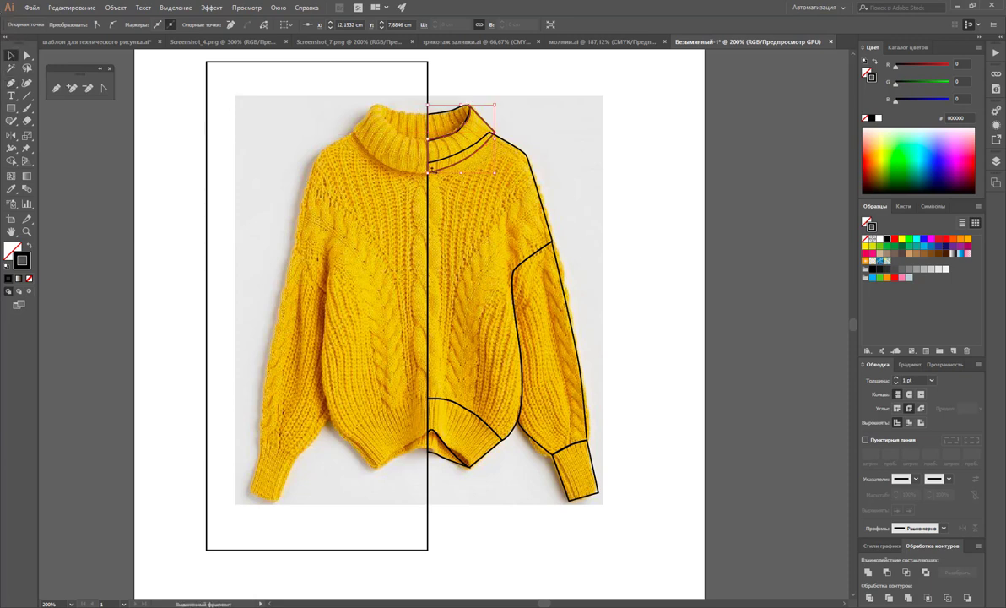
{"action": "left_click", "coordinate": [592, 192]}
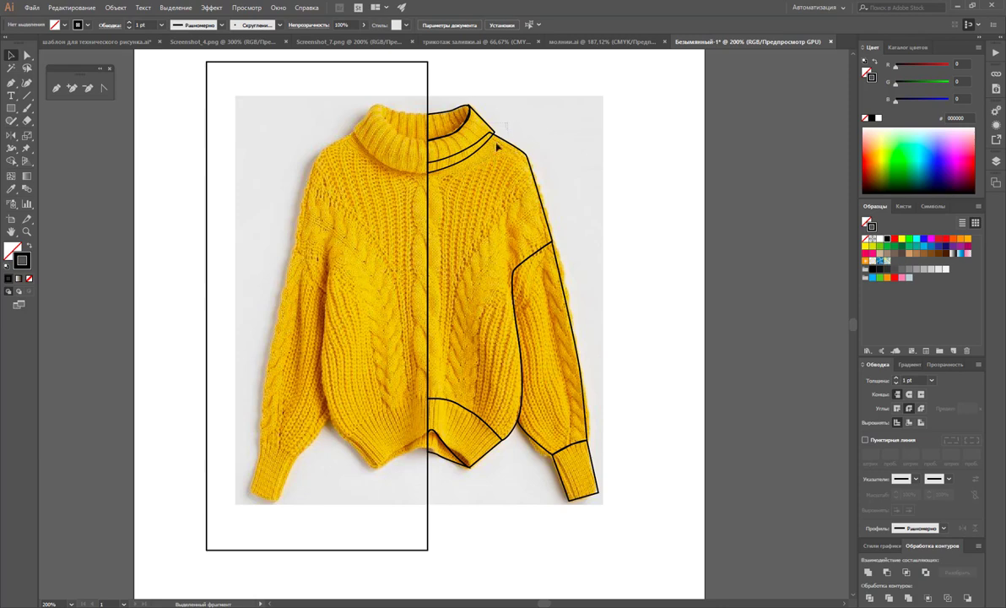
{"action": "left_click_drag", "start_coordinate": [485, 162], "coordinate": [647, 151]}
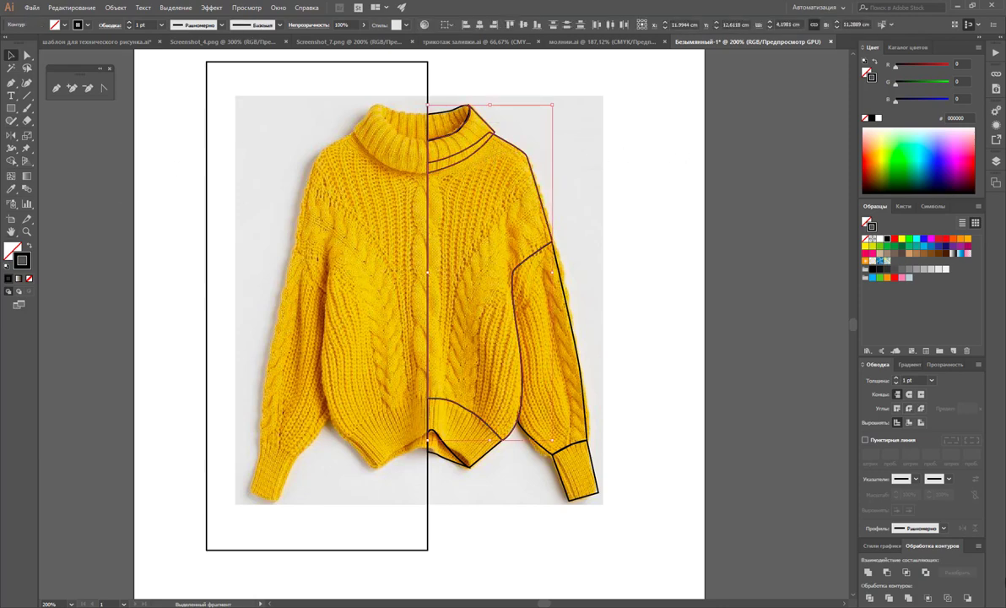
{"action": "right_click", "coordinate": [467, 251]}
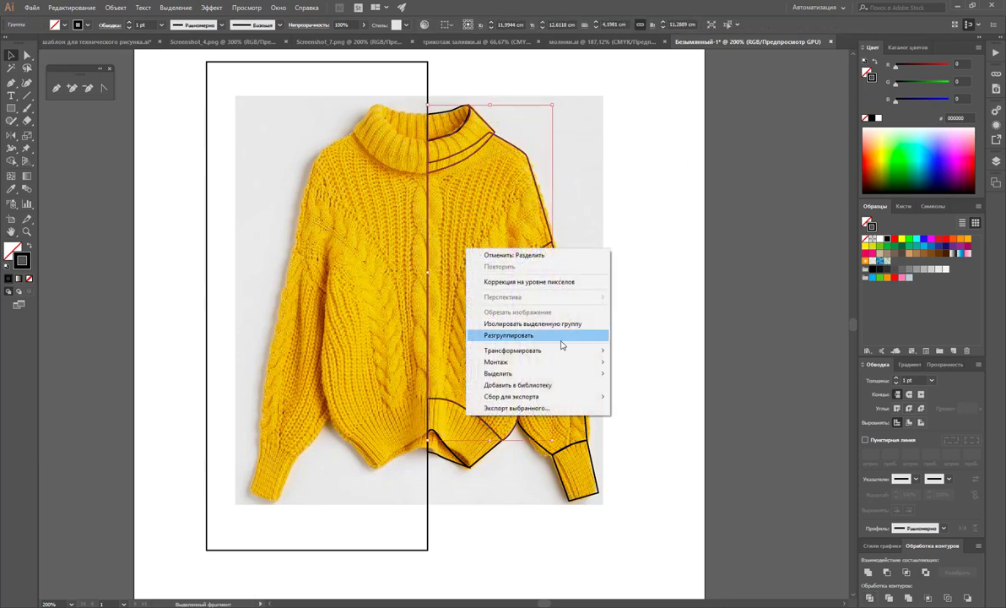
{"action": "left_click", "coordinate": [495, 148]}
{"action": "left_click", "coordinate": [489, 134]}
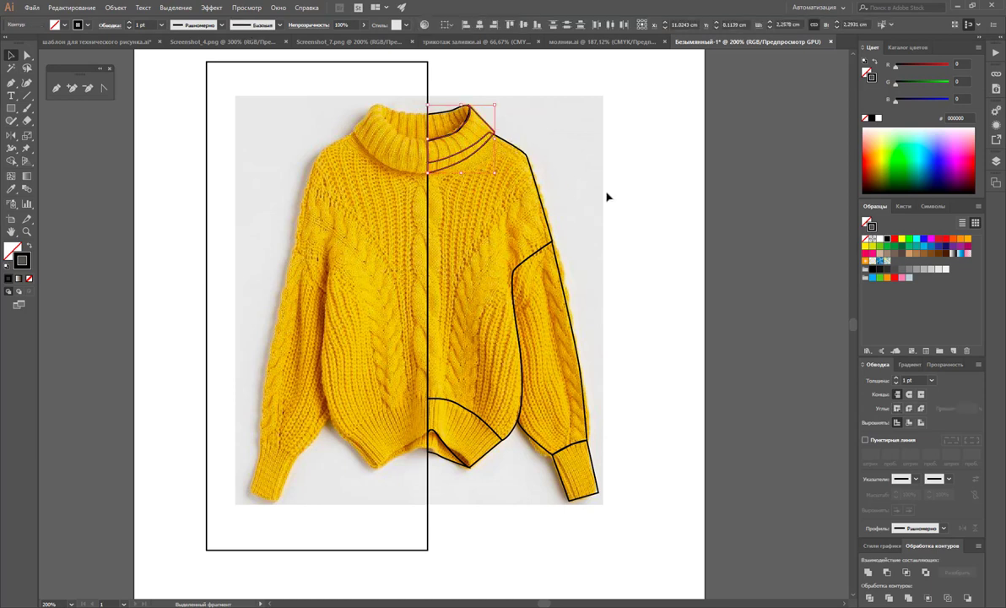
{"action": "left_click", "coordinate": [868, 573]}
{"action": "left_click", "coordinate": [638, 299]}
Select and delete the guide rectangle on the left half
{"action": "scroll", "coordinate": [642, 338], "scroll_direction": "down", "scroll_amount": 1}
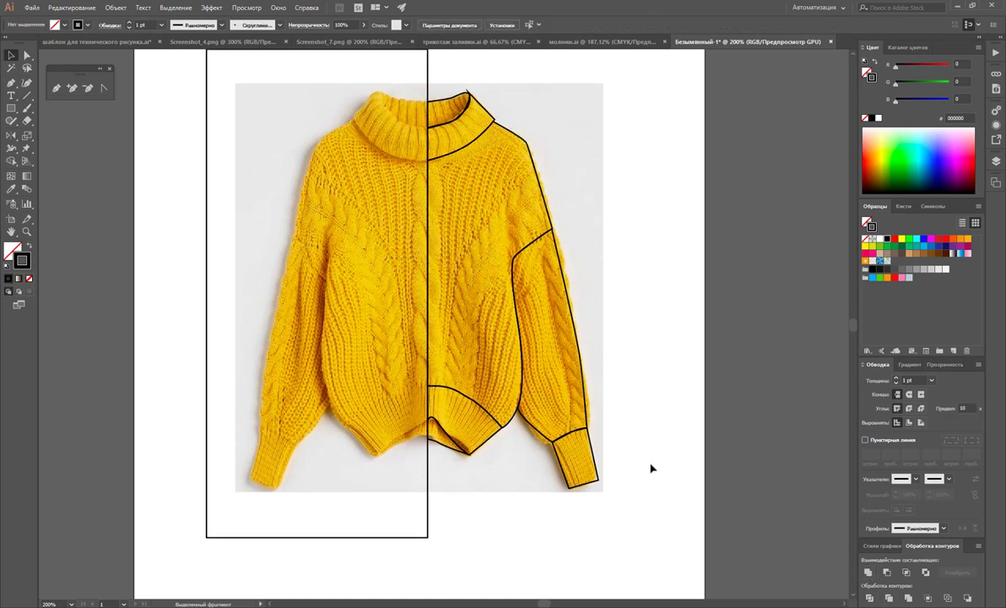
{"action": "mouse_move", "coordinate": [667, 539]}
{"action": "left_mouse_down"}
{"action": "mouse_move", "coordinate": [465, 170]}
{"action": "mouse_move", "coordinate": [557, 164]}
{"action": "left_mouse_up"}
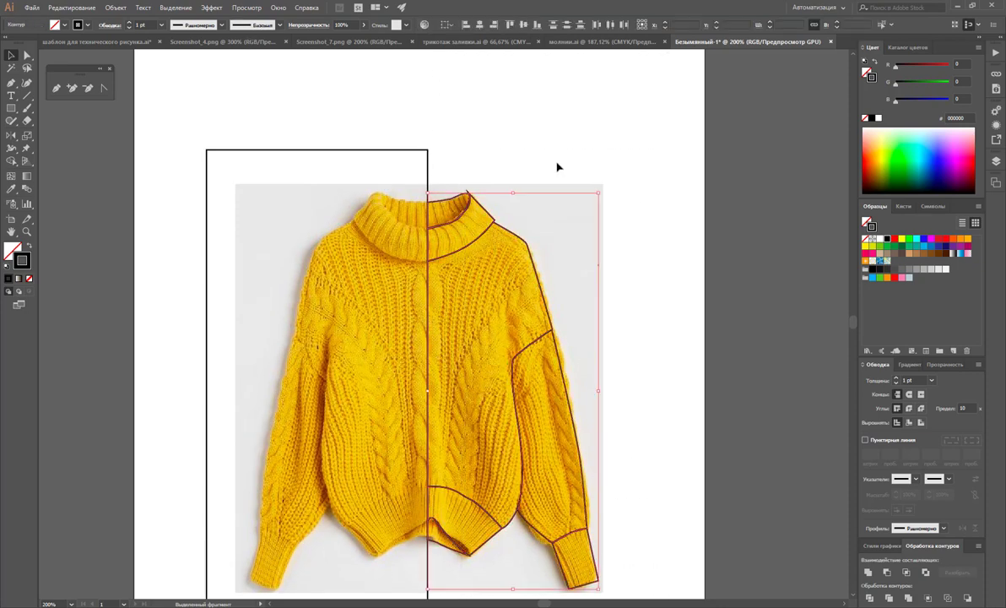
{"action": "left_click", "coordinate": [474, 180]}
{"action": "left_click_drag", "start_coordinate": [446, 175], "coordinate": [396, 214]}
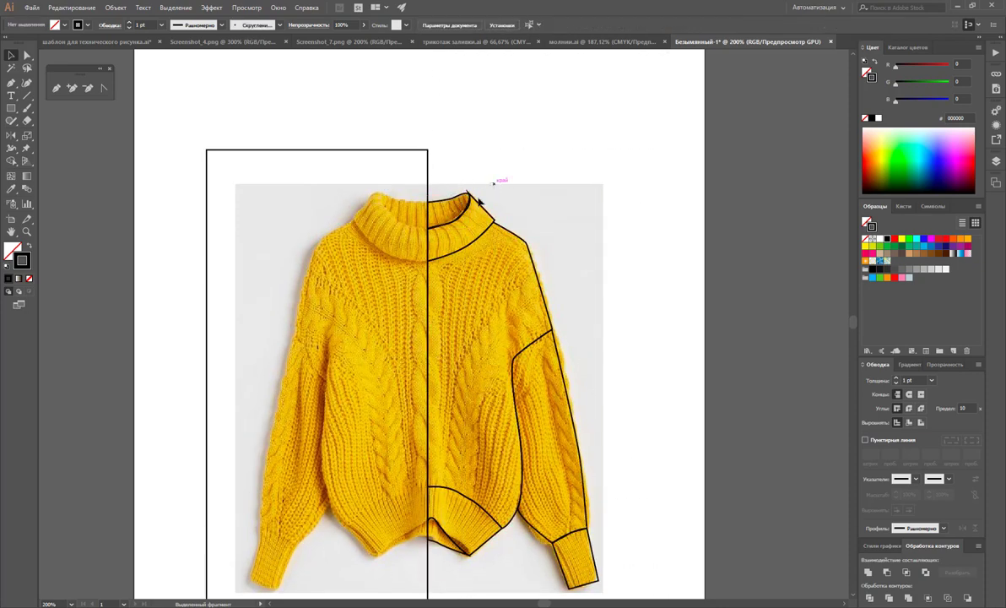
{"action": "left_click_drag", "start_coordinate": [498, 188], "coordinate": [472, 224]}
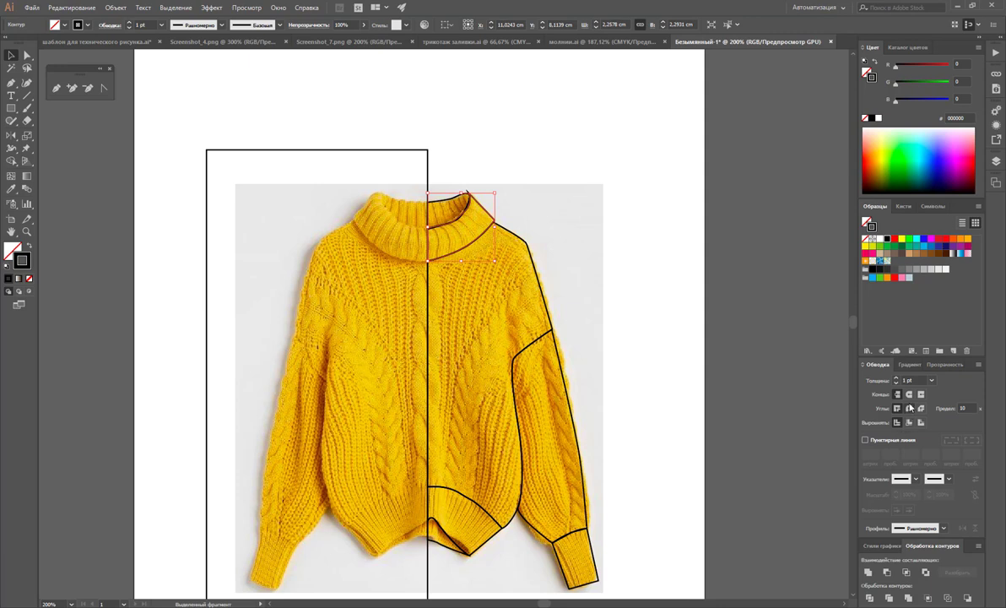
{"action": "left_click_drag", "start_coordinate": [456, 125], "coordinate": [414, 153]}
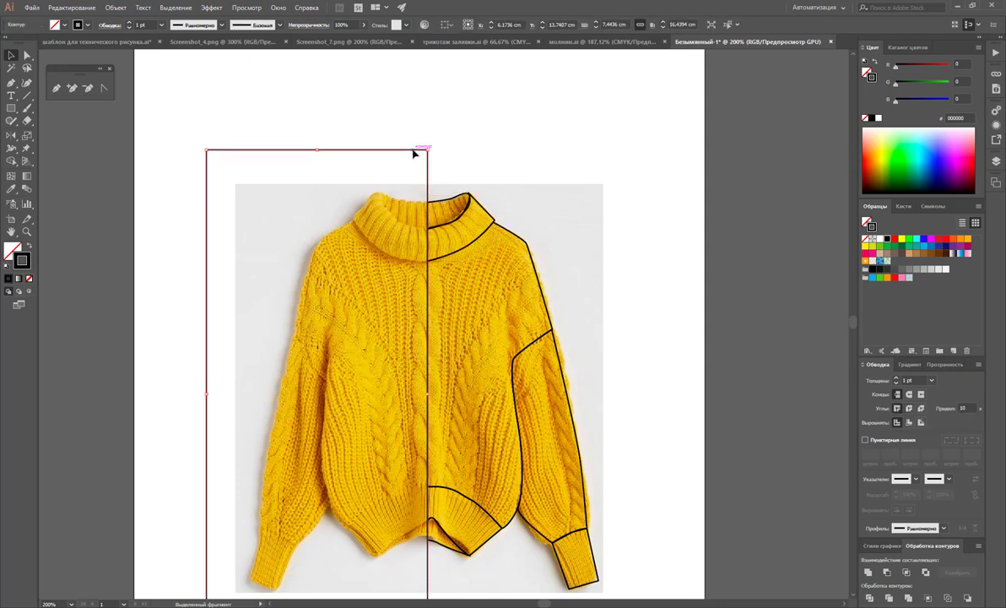
{"action": "key", "text": "Delete"}
Reflect a copy of the right-half outlines across the centre line, then zoom out
{"action": "scroll", "coordinate": [448, 128], "scroll_direction": "down", "scroll_amount": 5}
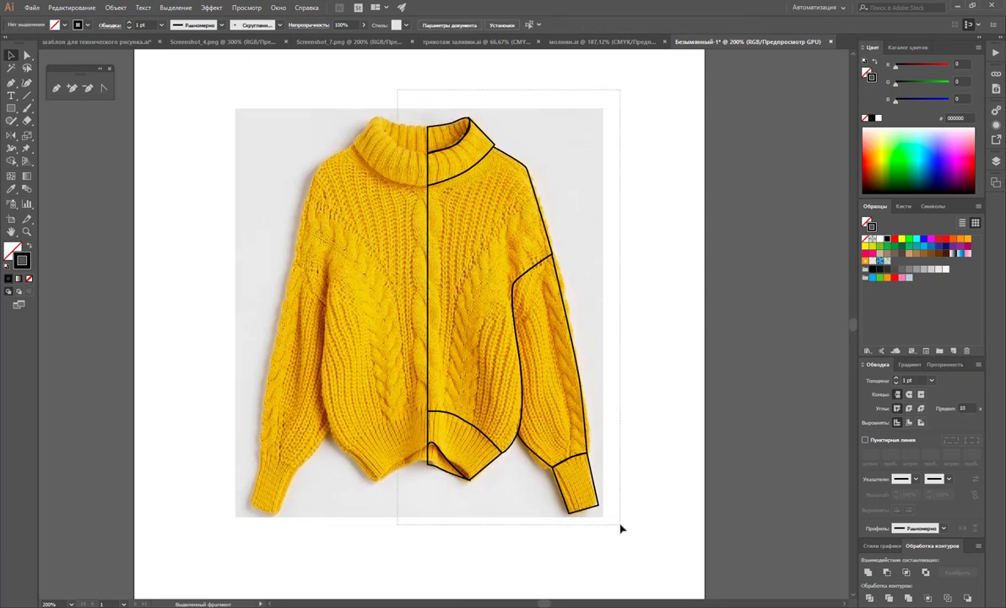
{"action": "left_click_drag", "start_coordinate": [372, 85], "coordinate": [591, 502]}
{"action": "key", "text": "o"}
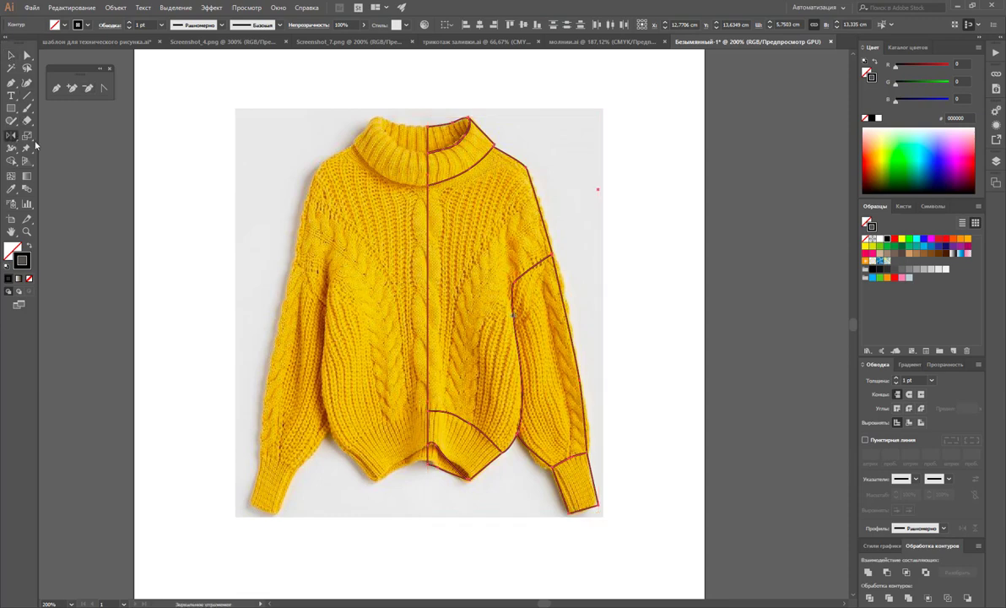
{"action": "left_click_drag", "start_coordinate": [439, 211], "coordinate": [326, 197]}
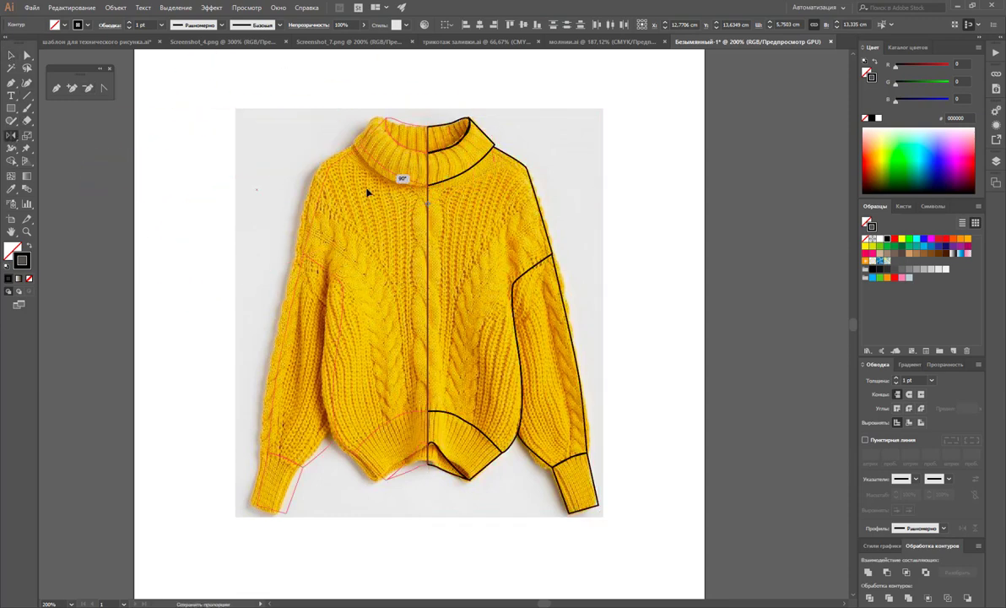
{"action": "left_click", "coordinate": [10, 61]}
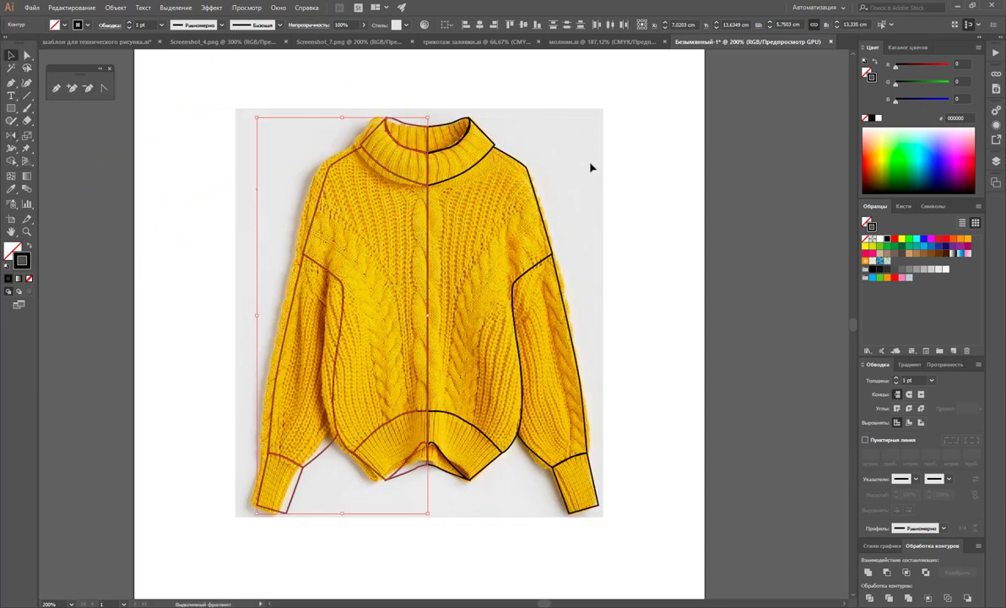
{"action": "left_click", "coordinate": [594, 163]}
{"action": "key", "text": "z"}
{"action": "left_click", "coordinate": [443, 252], "text": "alt"}
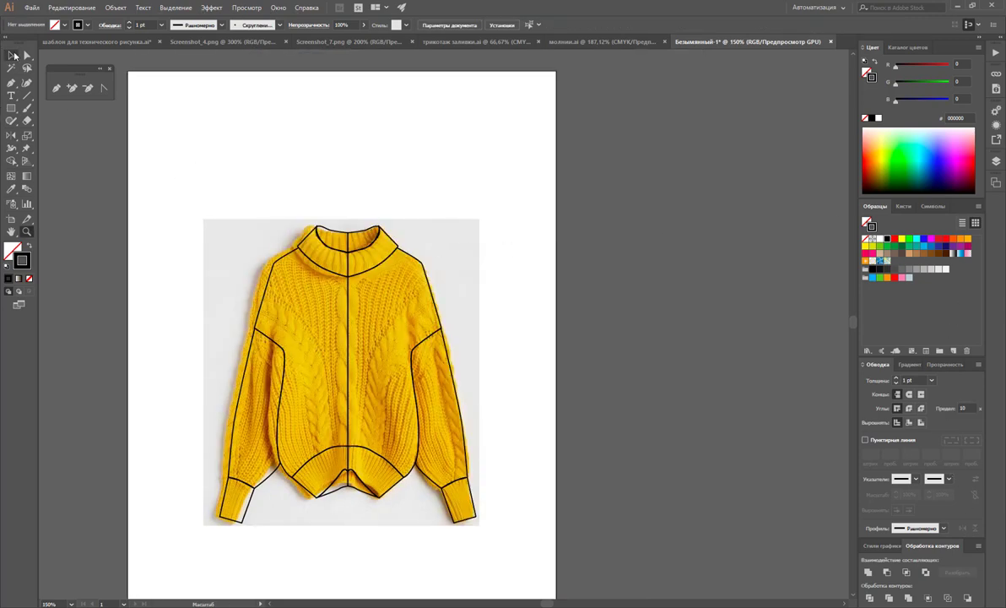
Unite the mirrored sweater outline paths into one shape
{"action": "left_click", "coordinate": [10, 55]}
{"action": "left_click", "coordinate": [267, 275]}
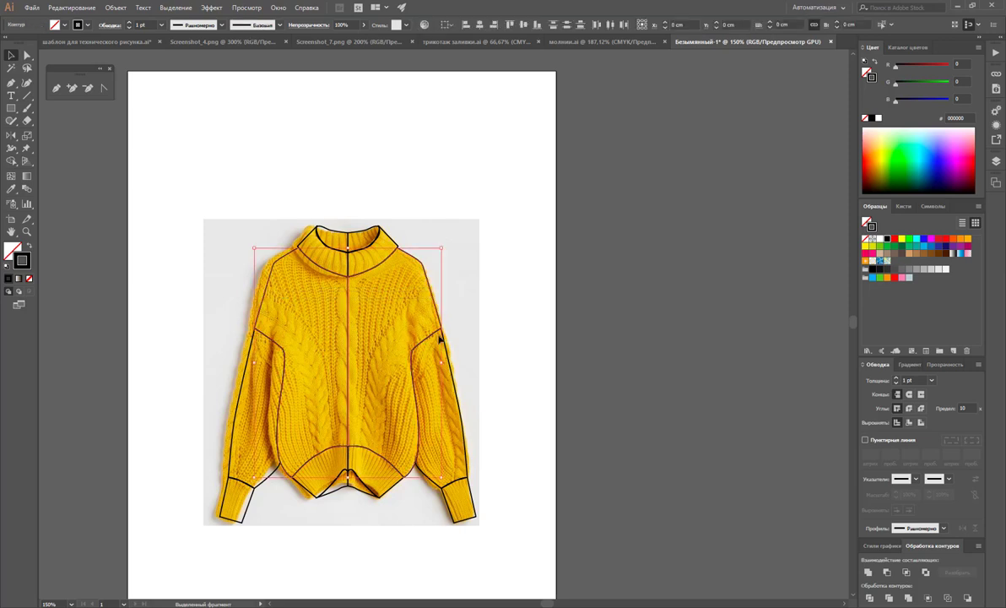
{"action": "left_click", "coordinate": [869, 574]}
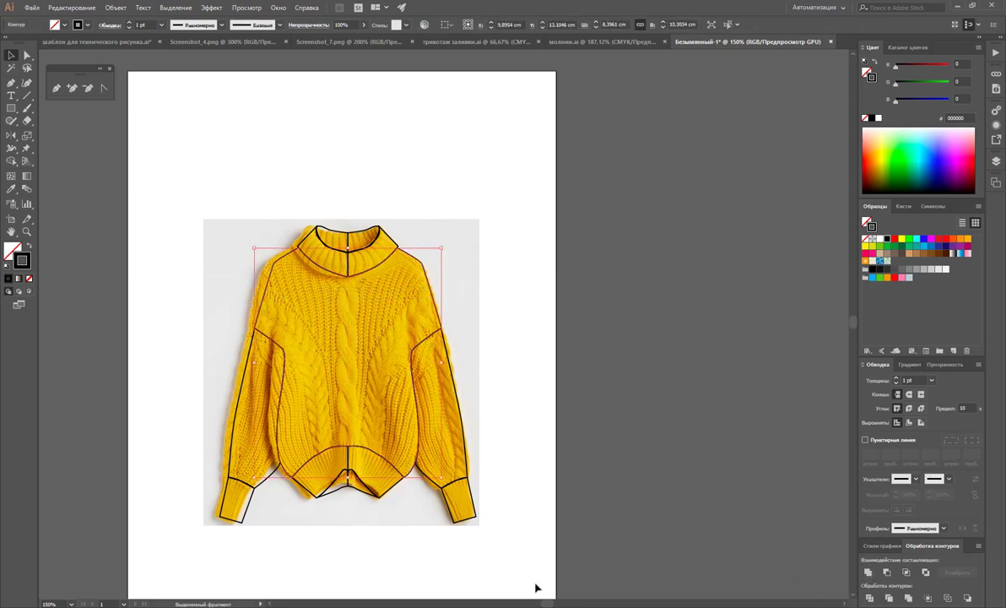
{"action": "left_click", "coordinate": [428, 539]}
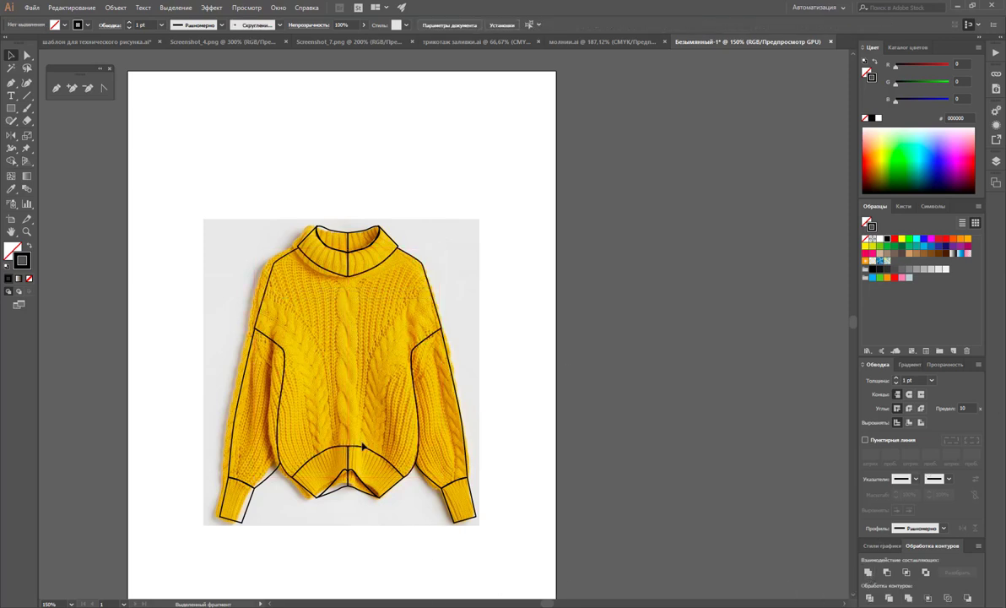
Unite the left and right lower-hem pieces into one continuous hem band
{"action": "left_click", "coordinate": [393, 485]}
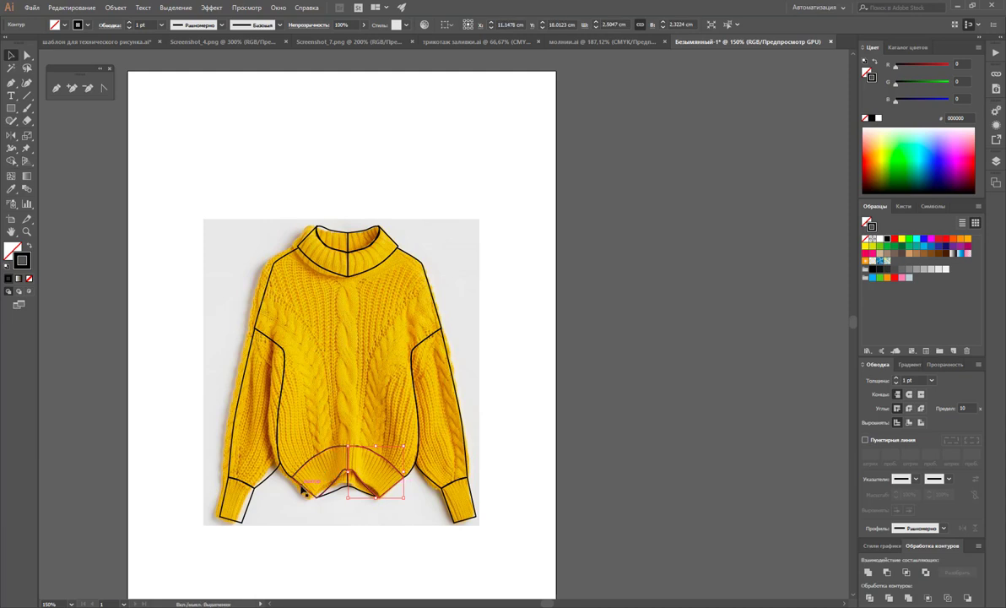
{"action": "left_click", "coordinate": [296, 461], "text": "shift"}
{"action": "left_click", "coordinate": [874, 572]}
{"action": "left_click", "coordinate": [395, 532]}
{"action": "left_click", "coordinate": [345, 481]}
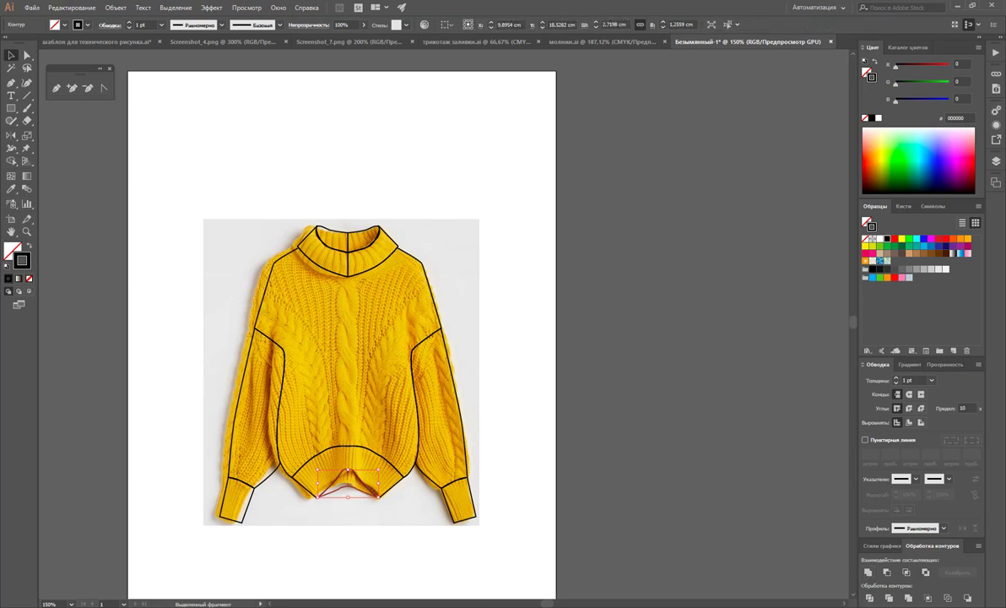
{"action": "scroll", "coordinate": [548, 604], "scroll_direction": "left", "scroll_amount": 3}
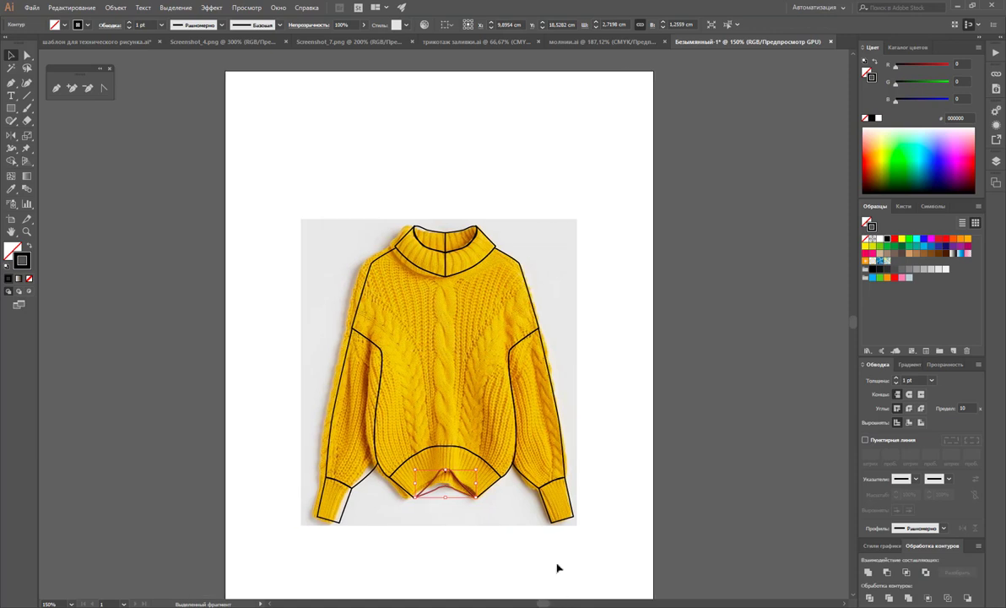
Pick out the collar seam path from the collar band and larger collar pieces
{"action": "left_click", "coordinate": [453, 241]}
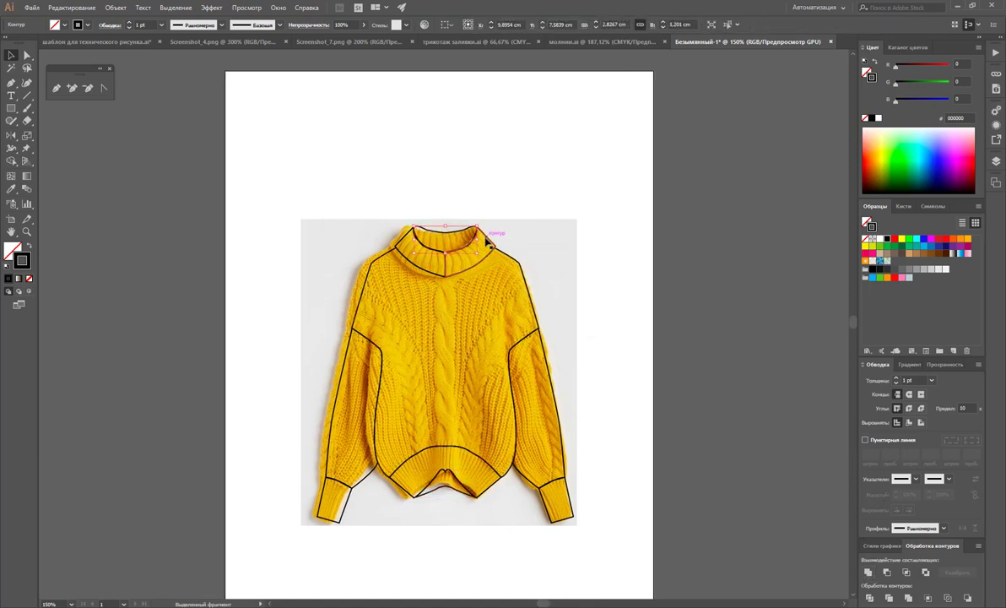
{"action": "left_click", "coordinate": [406, 246]}
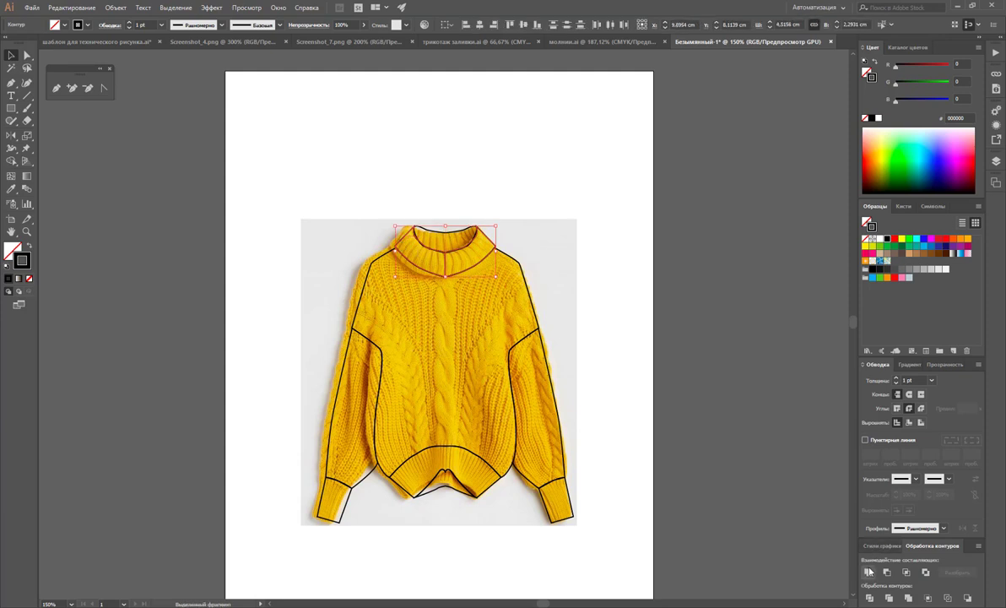
{"action": "left_click", "coordinate": [697, 438]}
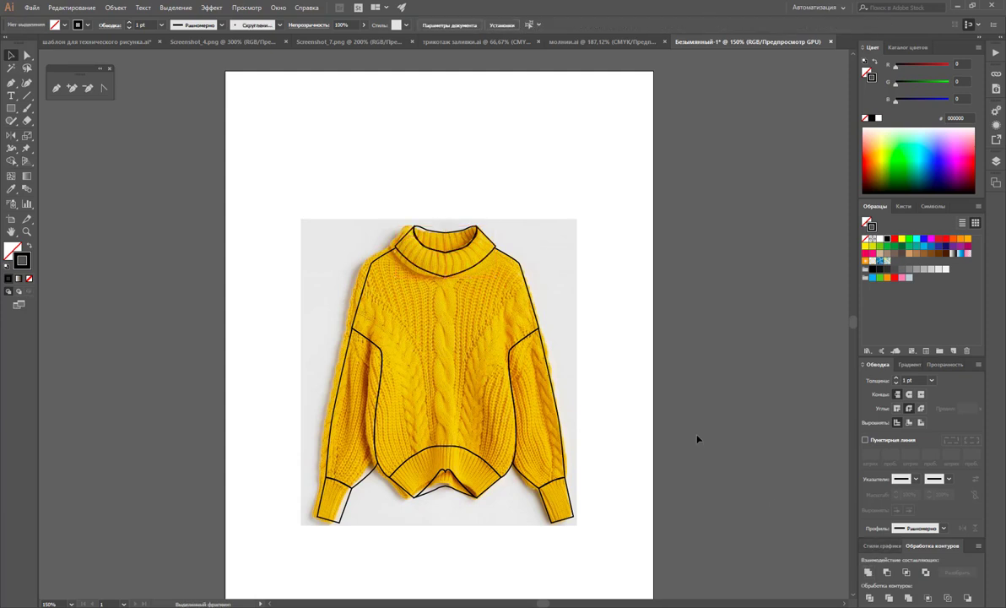
{"action": "left_click", "coordinate": [451, 276]}
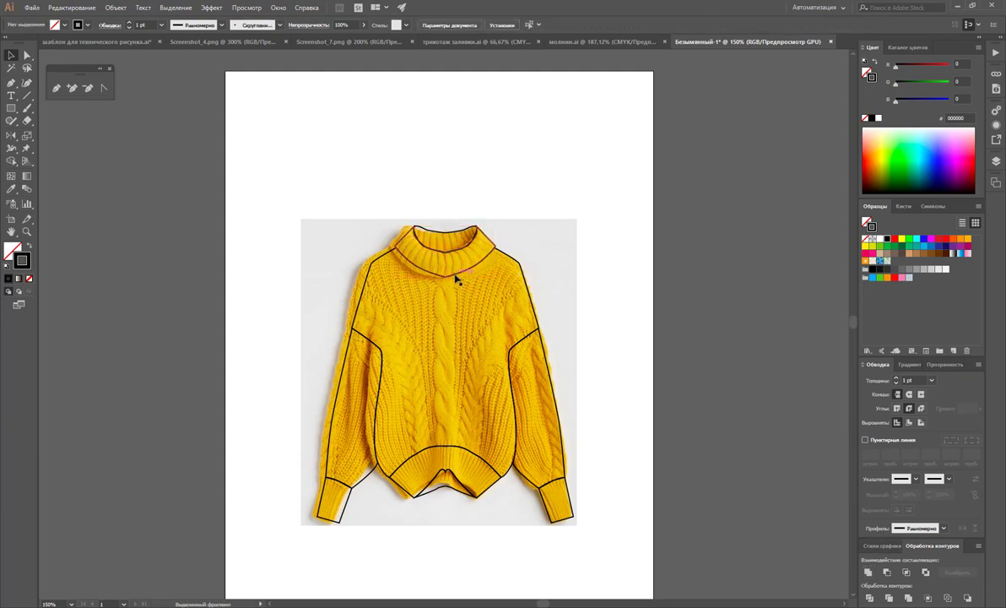
{"action": "left_click", "coordinate": [99, 89]}
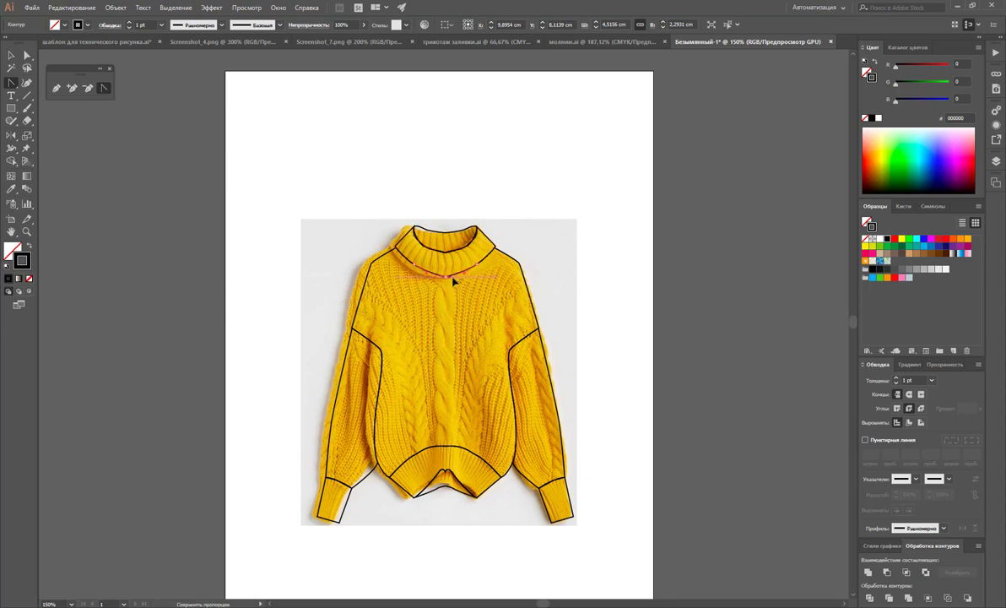
{"action": "left_click", "coordinate": [28, 56]}
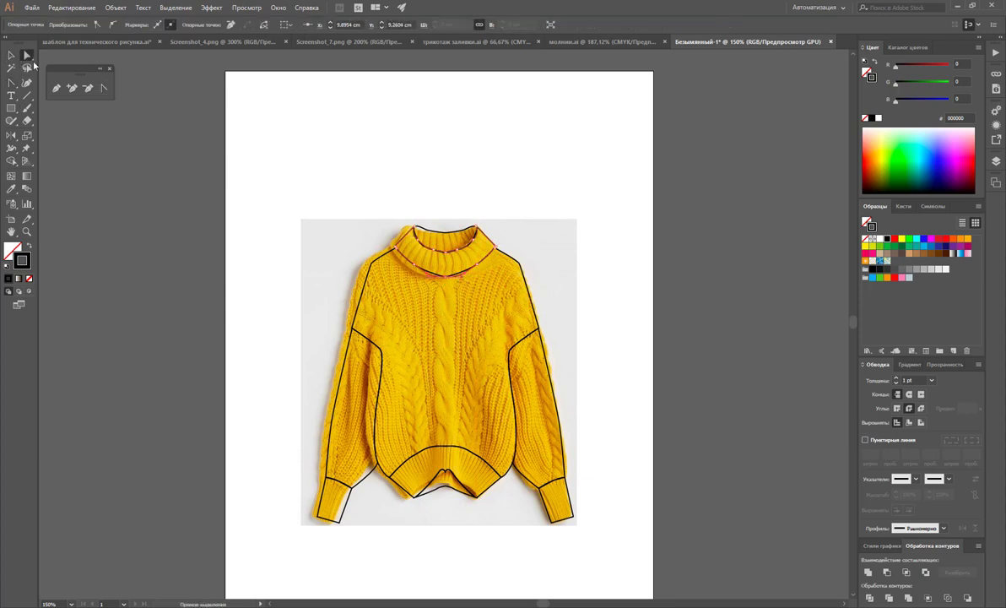
{"action": "left_click", "coordinate": [474, 320]}
Convert the collar seam's centre anchor to a smooth point, then deselect everything
{"action": "key", "text": "ctrl+a"}
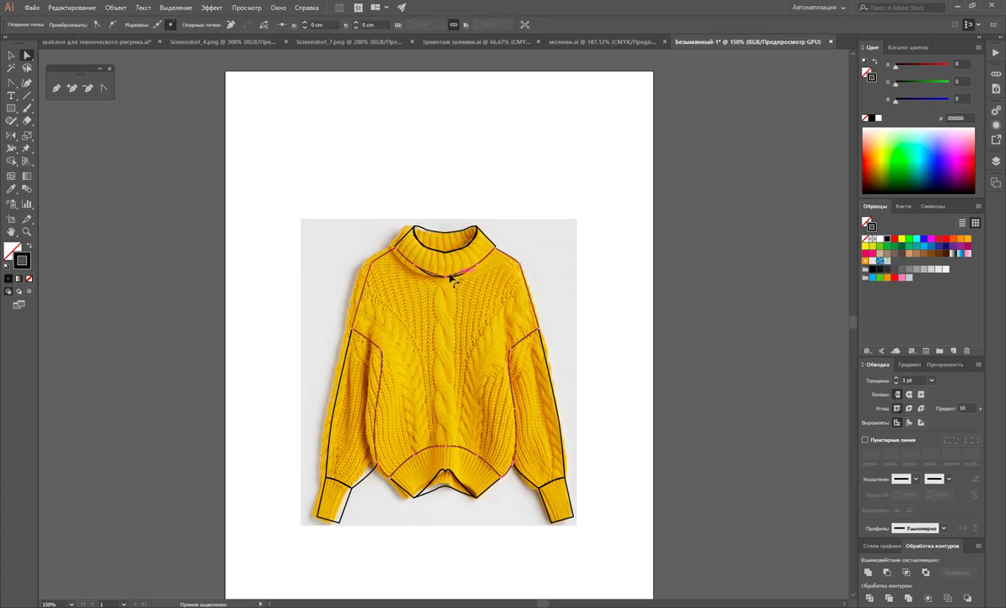
{"action": "left_click", "coordinate": [103, 88]}
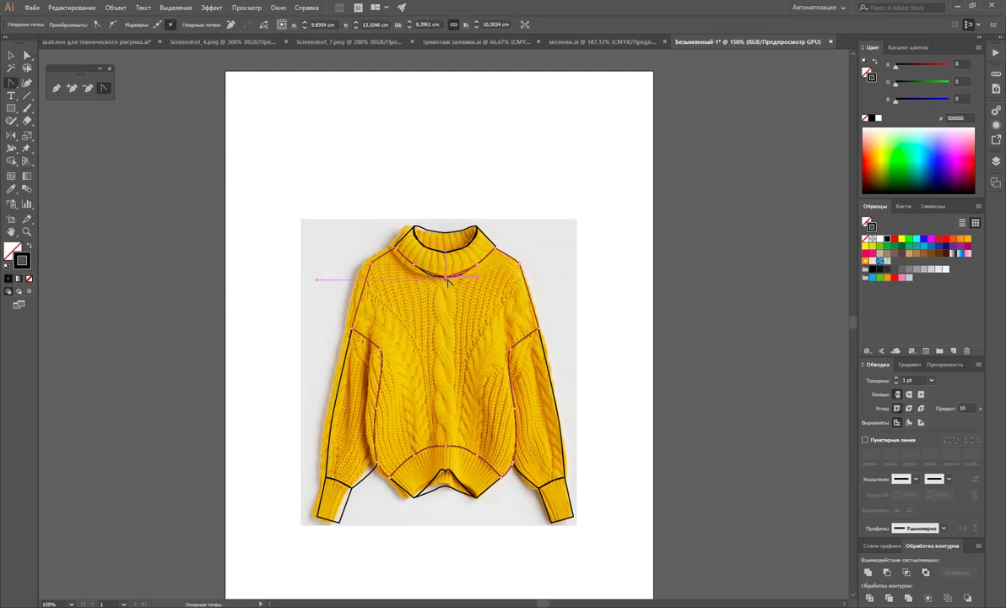
{"action": "left_click", "coordinate": [445, 280]}
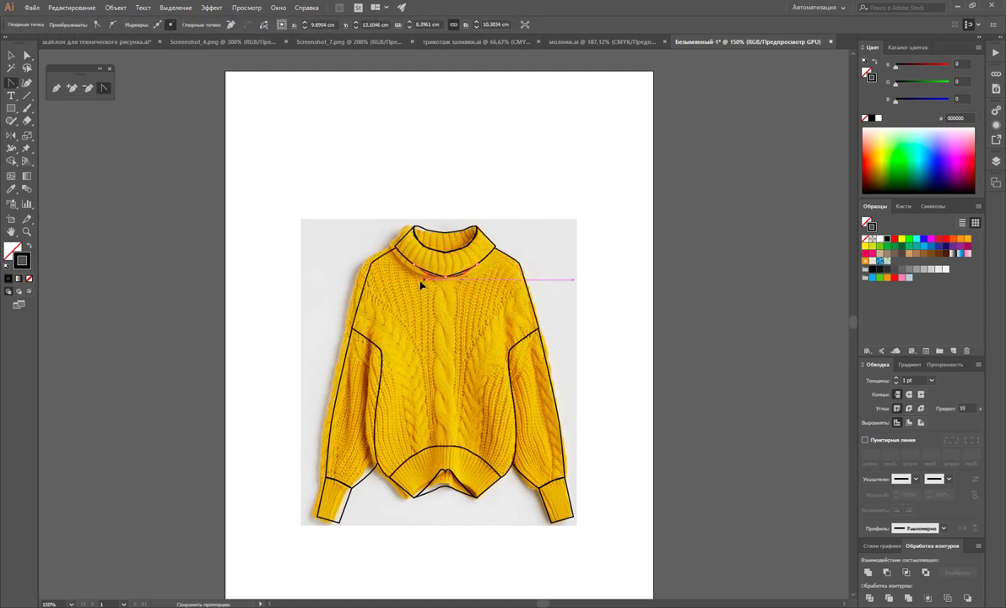
{"action": "key", "text": "ctrl+a"}
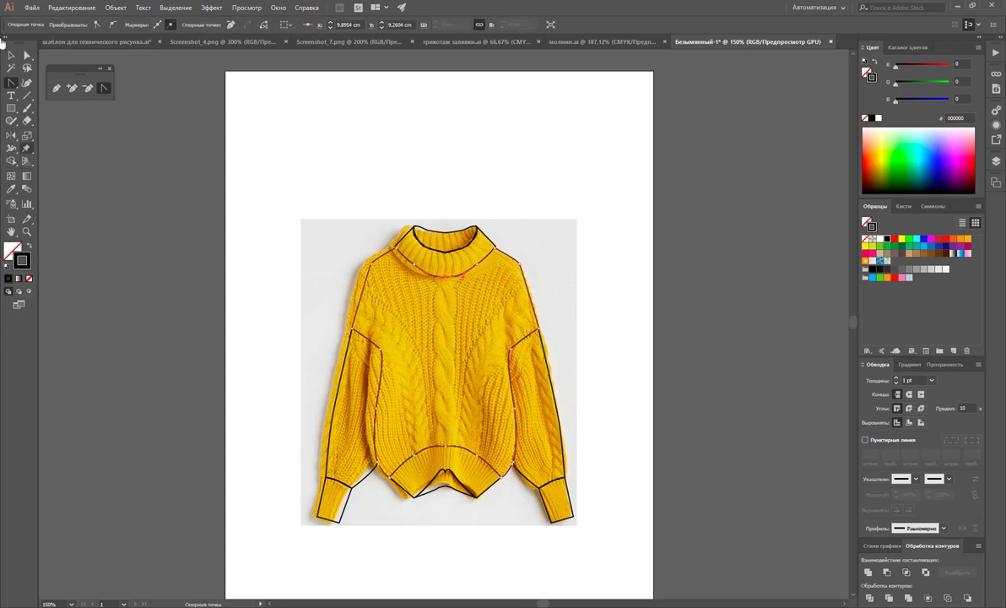
{"action": "left_click", "coordinate": [13, 57]}
{"action": "left_click", "coordinate": [617, 174]}
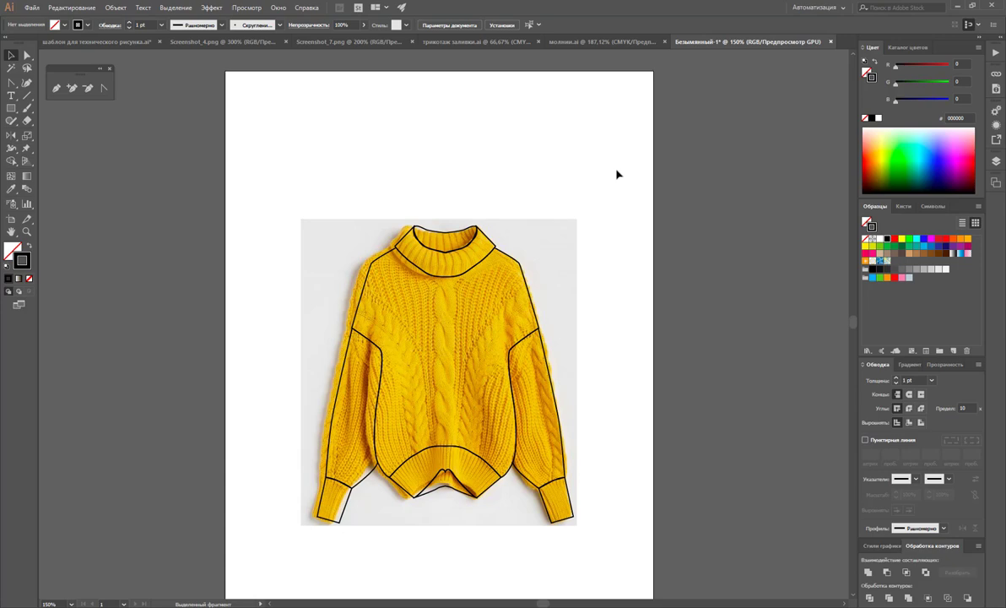
{"action": "scroll", "coordinate": [570, 335], "scroll_direction": "down", "scroll_amount": 1}
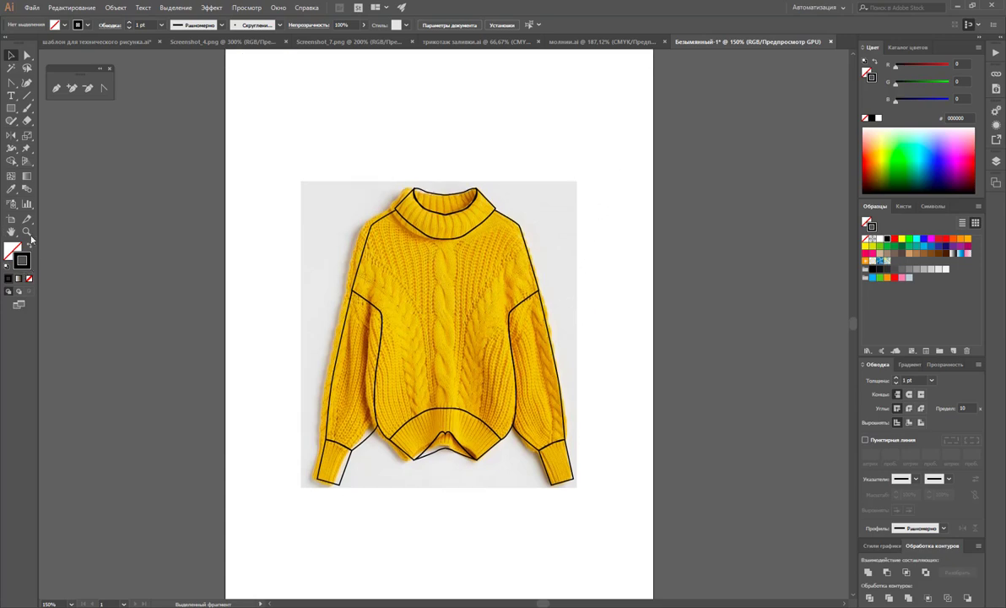
{"action": "left_click", "coordinate": [27, 231]}
{"action": "left_click", "coordinate": [399, 307]}
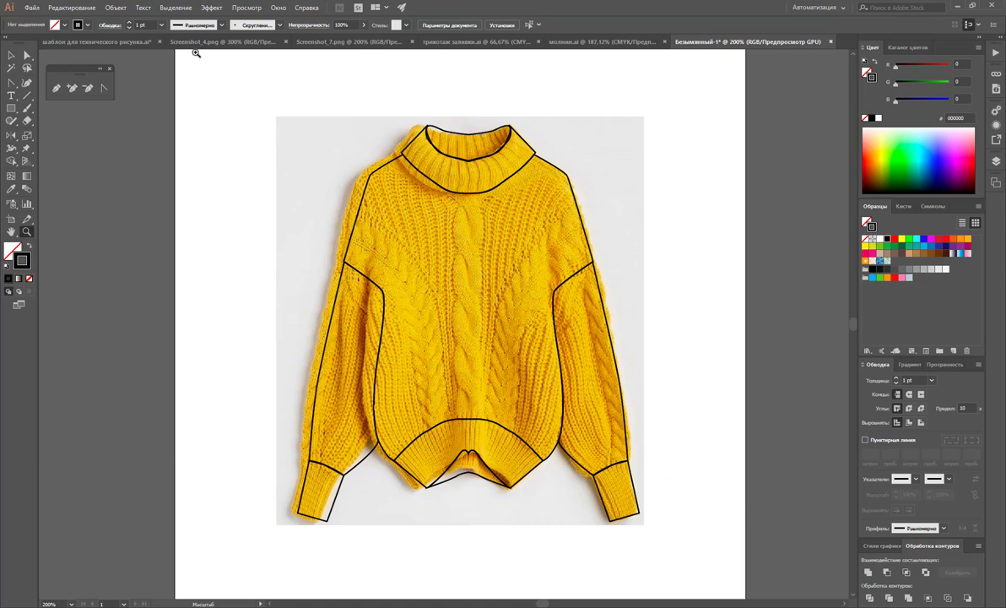
Draw a short vertical line above-left of the yellow sweater, nudge it into place, and zoom in
{"action": "left_click", "coordinate": [10, 54]}
{"action": "left_click", "coordinate": [57, 87]}
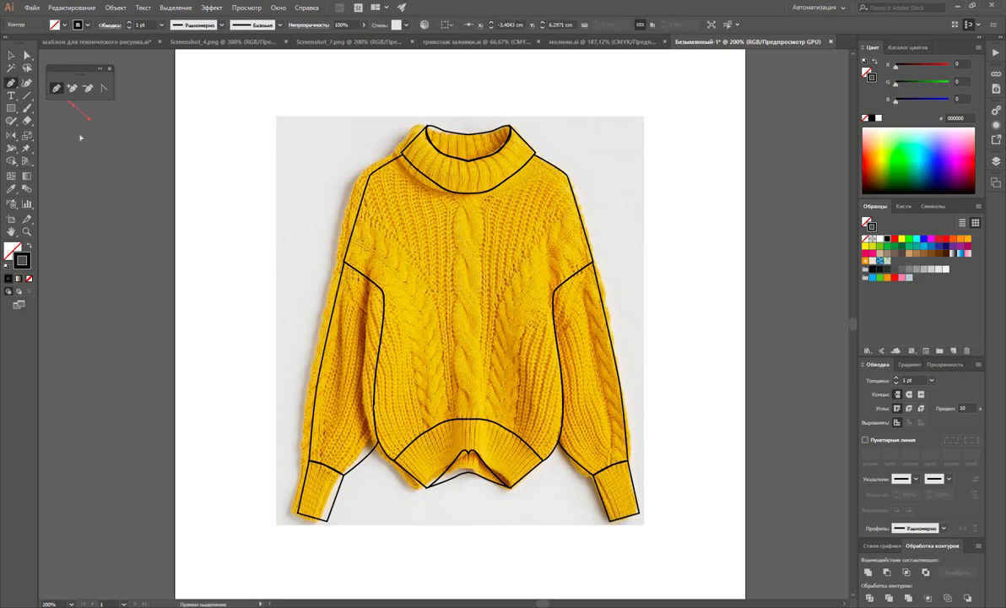
{"action": "left_click", "coordinate": [26, 96]}
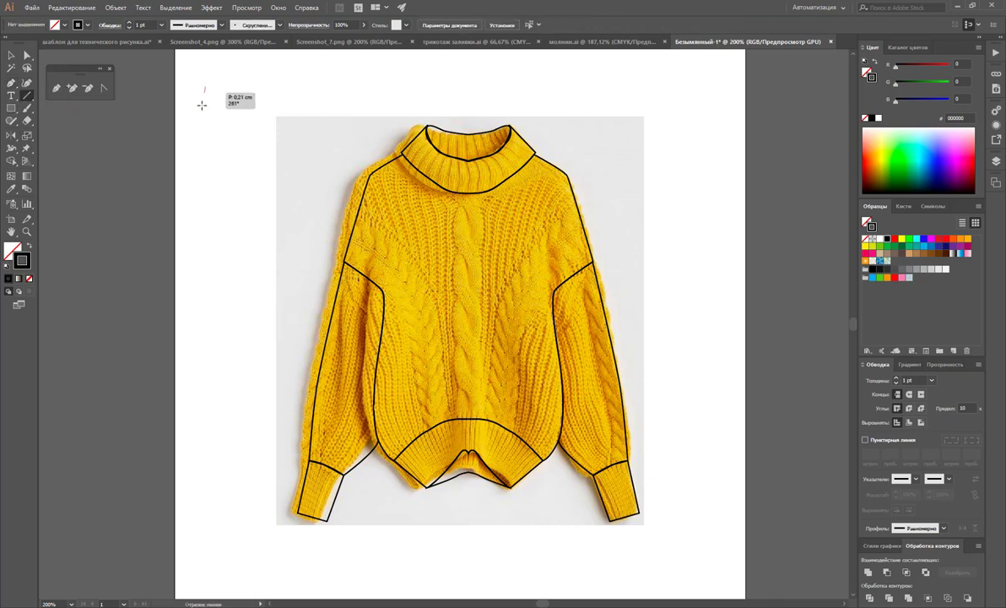
{"action": "mouse_move", "coordinate": [205, 87]}
{"action": "left_mouse_down"}
{"action": "mouse_move", "coordinate": [203, 131]}
{"action": "mouse_move", "coordinate": [210, 104]}
{"action": "left_mouse_up"}
{"action": "left_click", "coordinate": [10, 54]}
{"action": "left_click", "coordinate": [220, 87]}
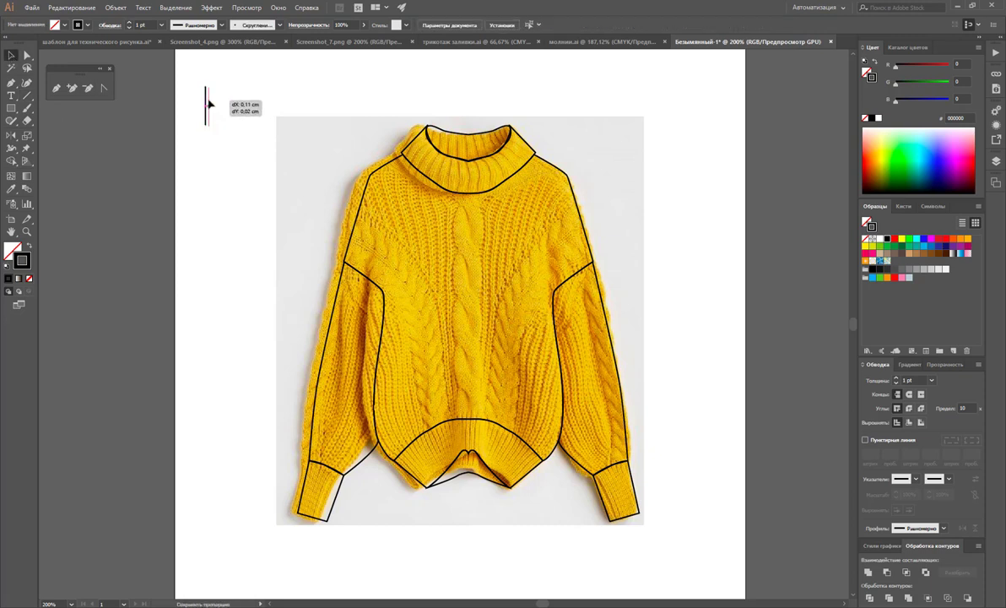
{"action": "left_click_drag", "start_coordinate": [210, 104], "coordinate": [209, 101]}
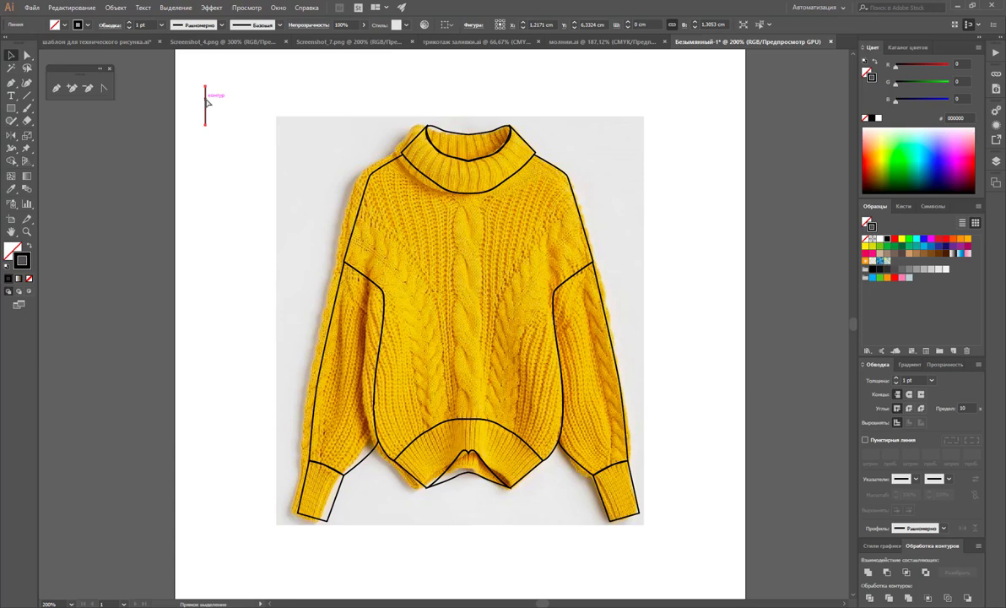
{"action": "left_click", "coordinate": [26, 231]}
{"action": "left_click_drag", "start_coordinate": [270, 169], "coordinate": [428, 277]}
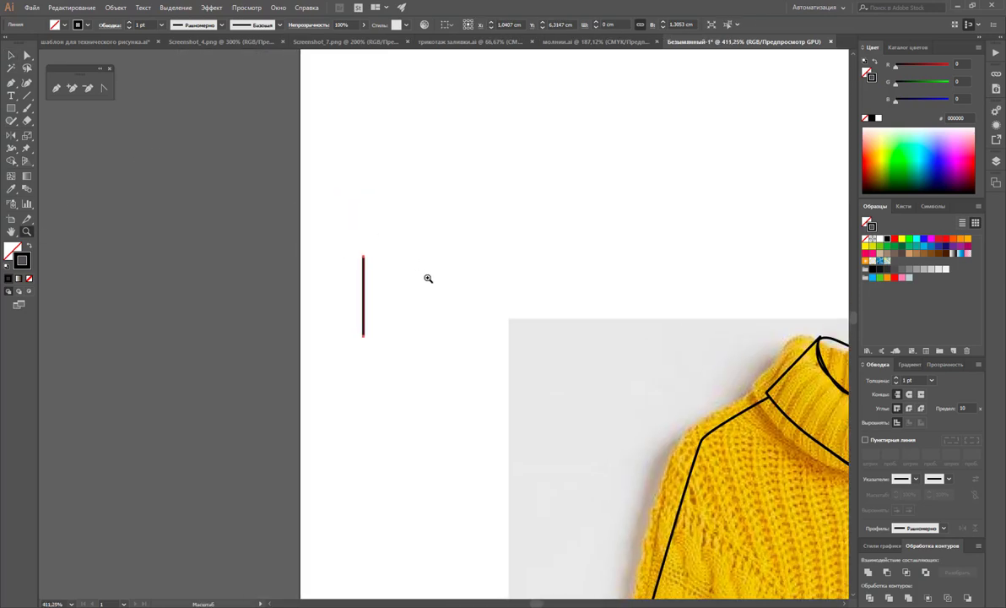
Alt-drag copies of the vertical line to form a closely spaced parallel pair
{"action": "scroll", "coordinate": [428, 278], "scroll_direction": "down", "scroll_amount": 2}
{"action": "left_click", "coordinate": [11, 55]}
{"action": "left_click", "coordinate": [411, 135]}
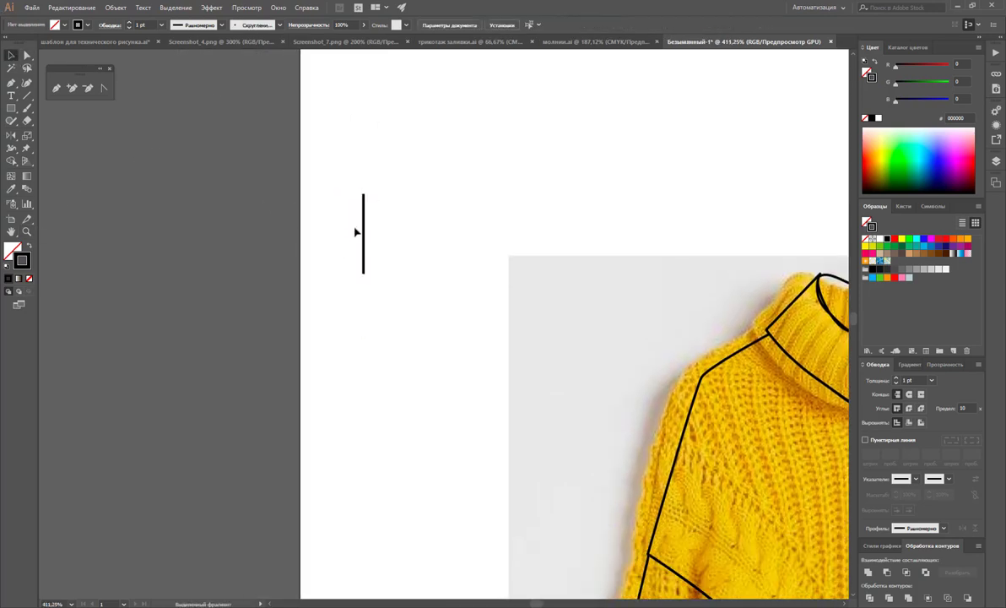
{"action": "left_click_drag", "start_coordinate": [365, 224], "coordinate": [383, 225]}
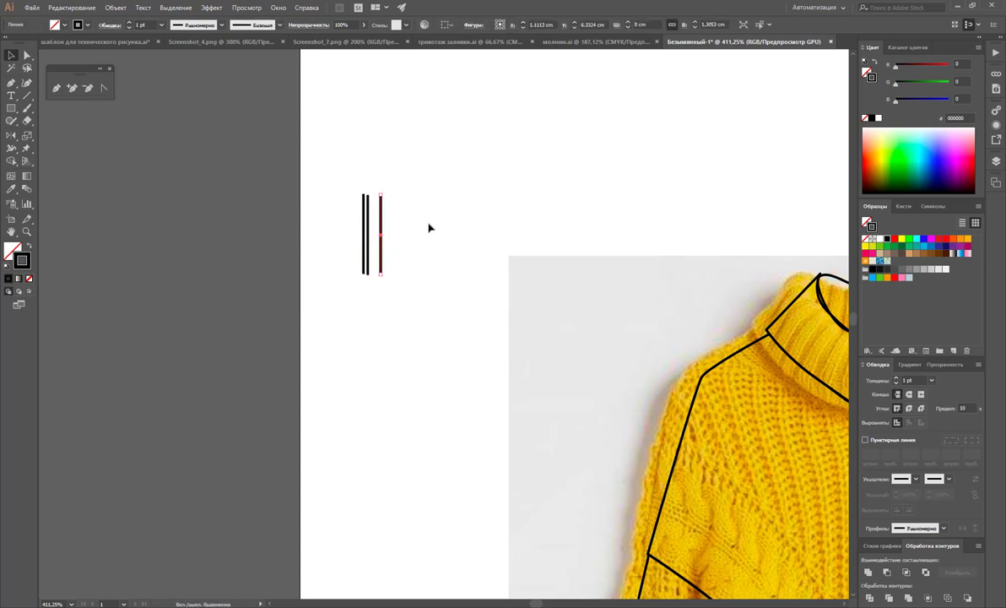
{"action": "left_click", "coordinate": [403, 213]}
{"action": "key", "text": "ctrl+z"}
{"action": "key", "text": "ctrl+z"}
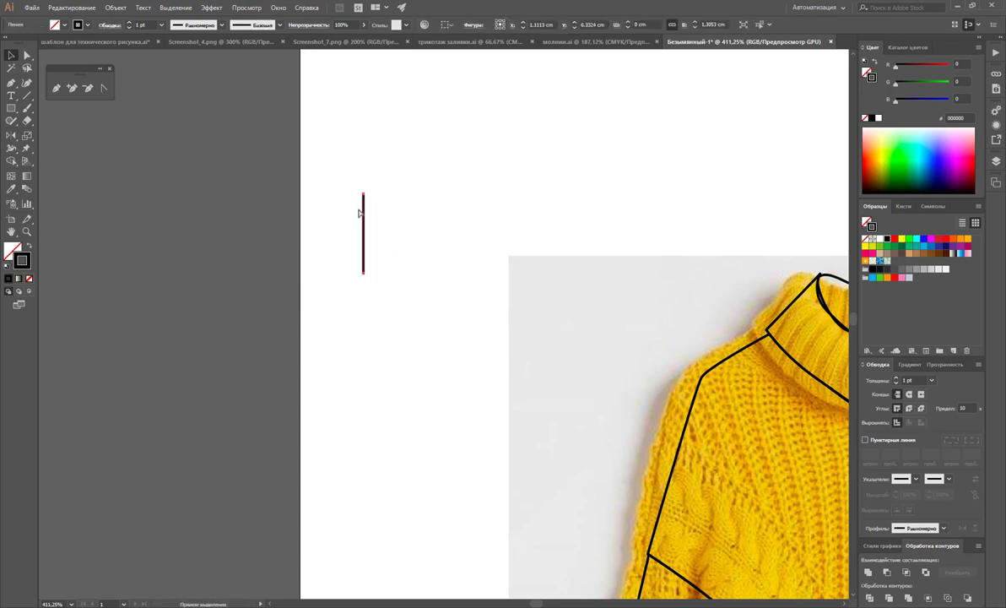
{"action": "left_click_drag", "start_coordinate": [364, 211], "coordinate": [394, 219]}
{"action": "left_click", "coordinate": [386, 215]}
{"action": "left_click", "coordinate": [404, 218]}
{"action": "left_click", "coordinate": [422, 224]}
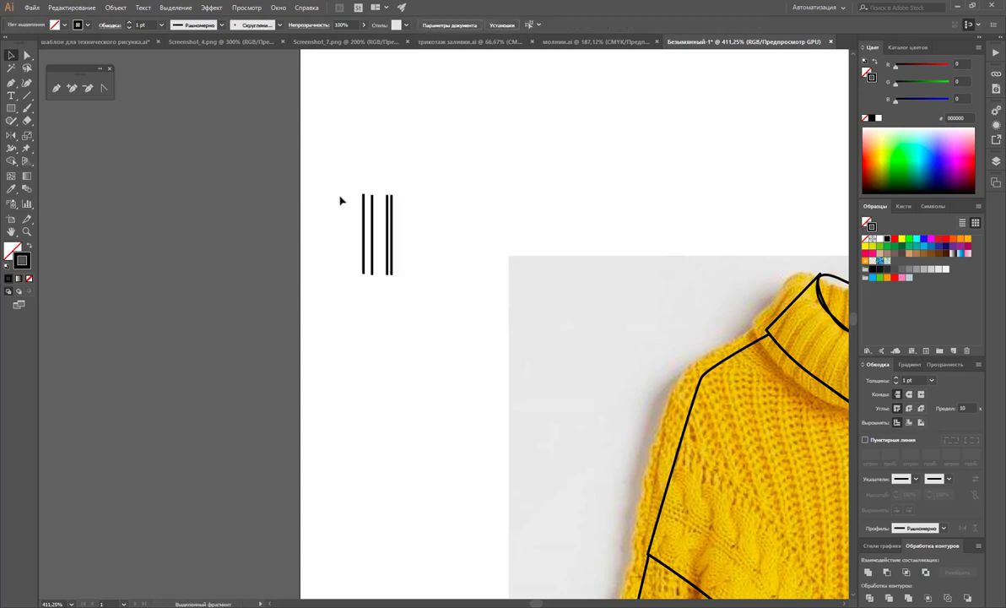
{"action": "mouse_move", "coordinate": [339, 191]}
{"action": "left_mouse_down"}
{"action": "mouse_move", "coordinate": [370, 218]}
{"action": "mouse_move", "coordinate": [390, 211]}
{"action": "mouse_move", "coordinate": [372, 202]}
{"action": "mouse_move", "coordinate": [391, 221]}
{"action": "left_mouse_up"}
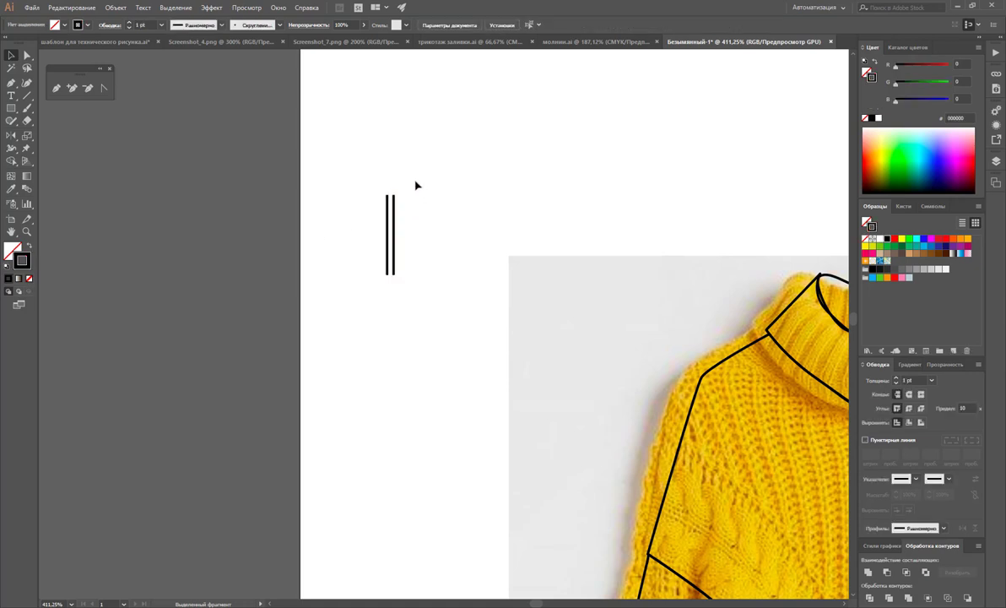
Set both lines to a 0.5 pt stroke and save them as a pattern swatch
{"action": "left_click_drag", "start_coordinate": [415, 187], "coordinate": [346, 199]}
{"action": "left_click", "coordinate": [161, 25]}
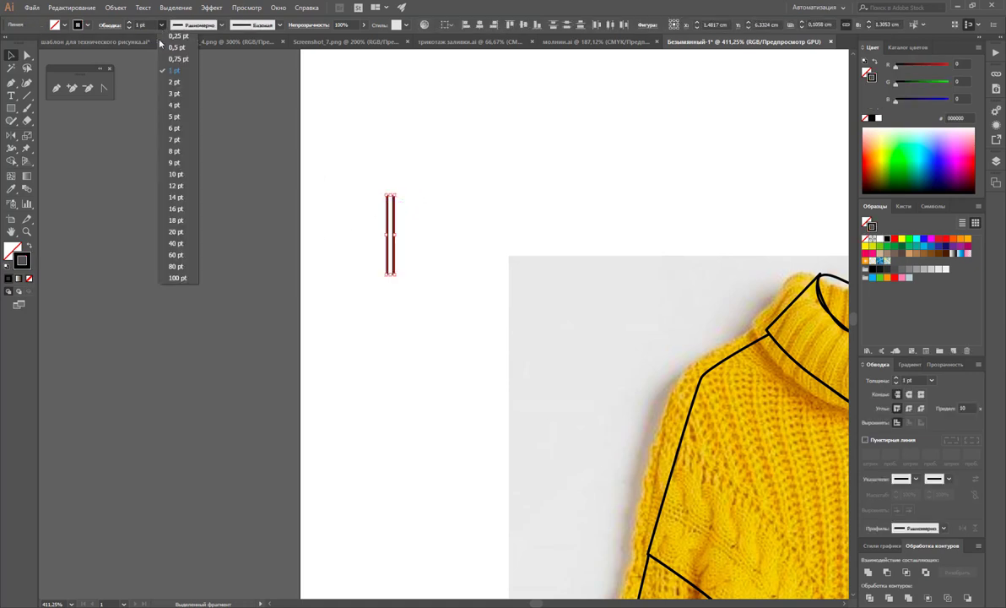
{"action": "left_click", "coordinate": [162, 45]}
{"action": "left_click", "coordinate": [425, 178]}
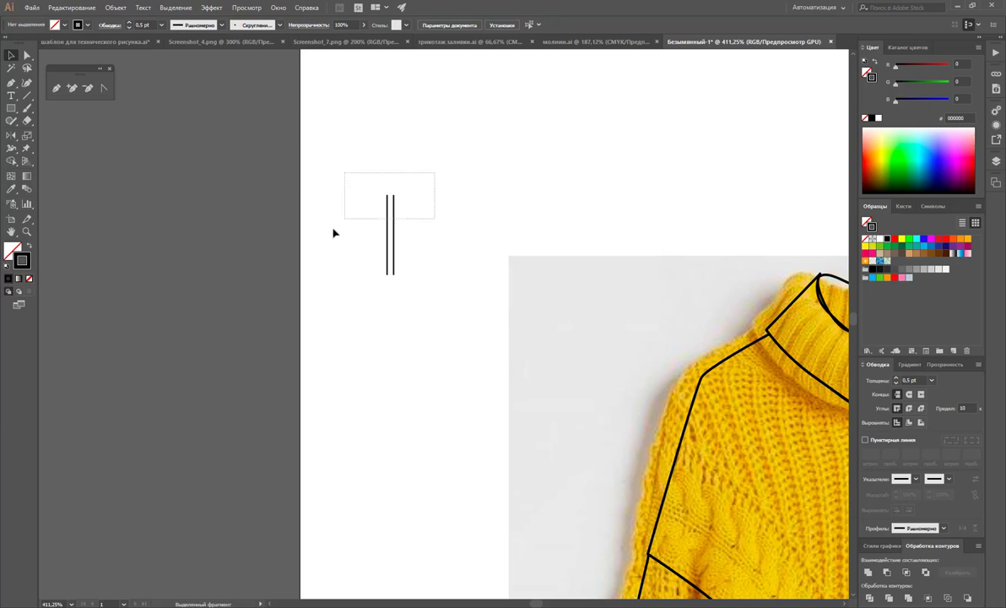
{"action": "left_click_drag", "start_coordinate": [425, 178], "coordinate": [338, 226]}
{"action": "left_click_drag", "start_coordinate": [395, 208], "coordinate": [956, 291]}
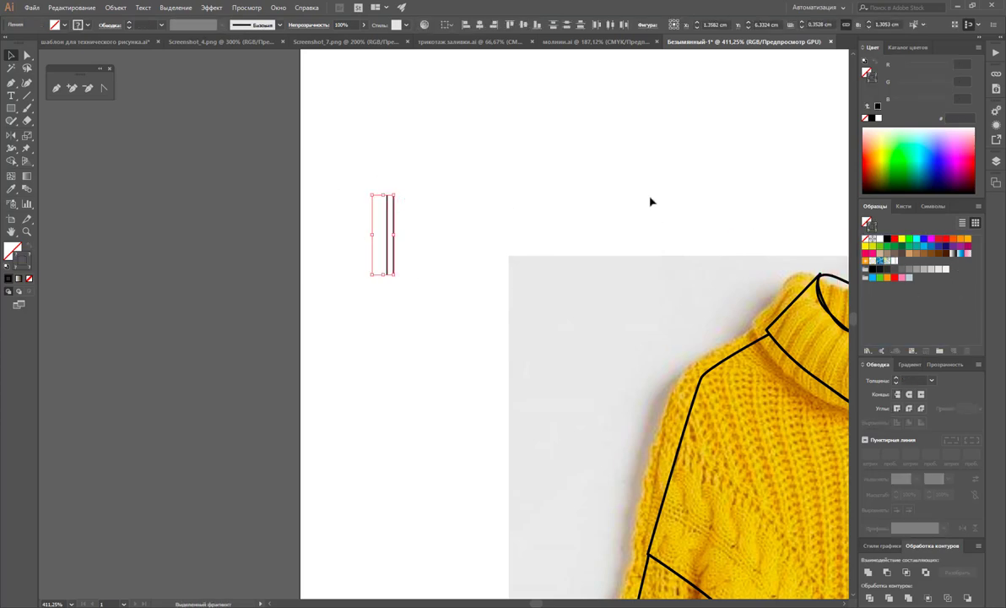
{"action": "left_click", "coordinate": [675, 184]}
Fill the inner collar outline with the new stripe pattern swatch
{"action": "key", "text": "z"}
{"action": "left_click", "coordinate": [714, 387], "text": "alt"}
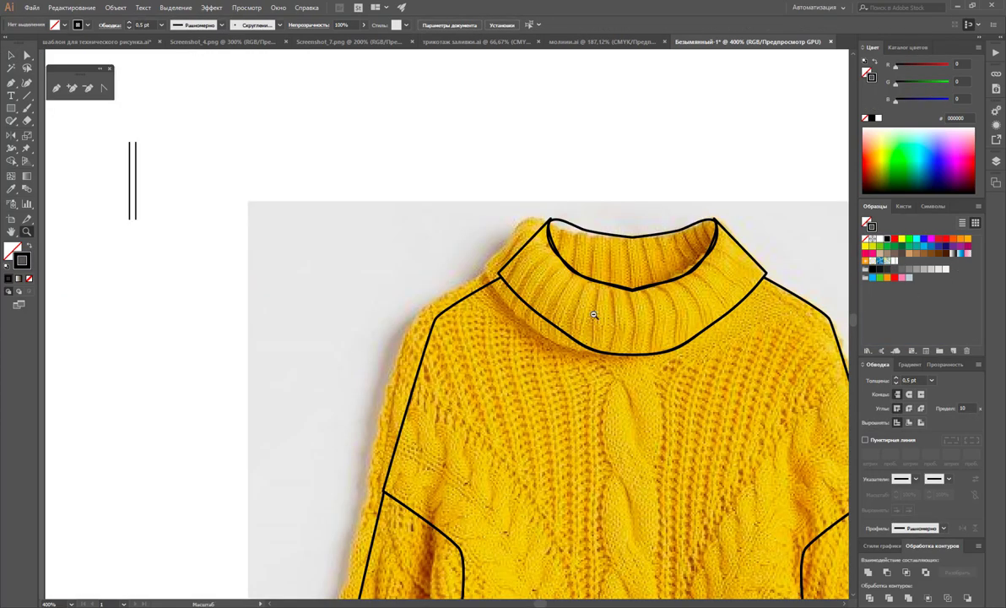
{"action": "left_click", "coordinate": [591, 315], "text": "alt"}
{"action": "left_click", "coordinate": [12, 55]}
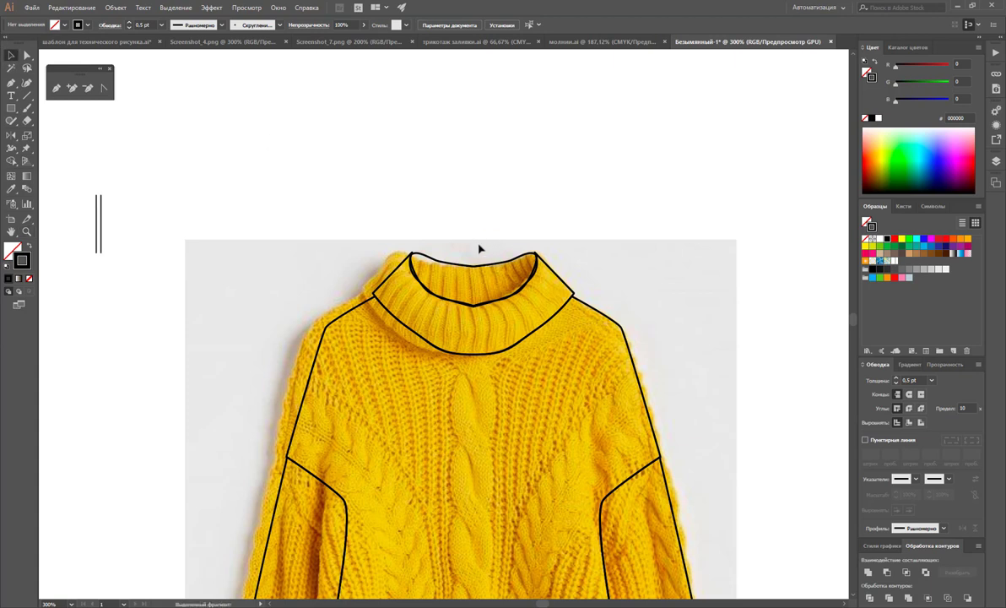
{"action": "left_click", "coordinate": [453, 256]}
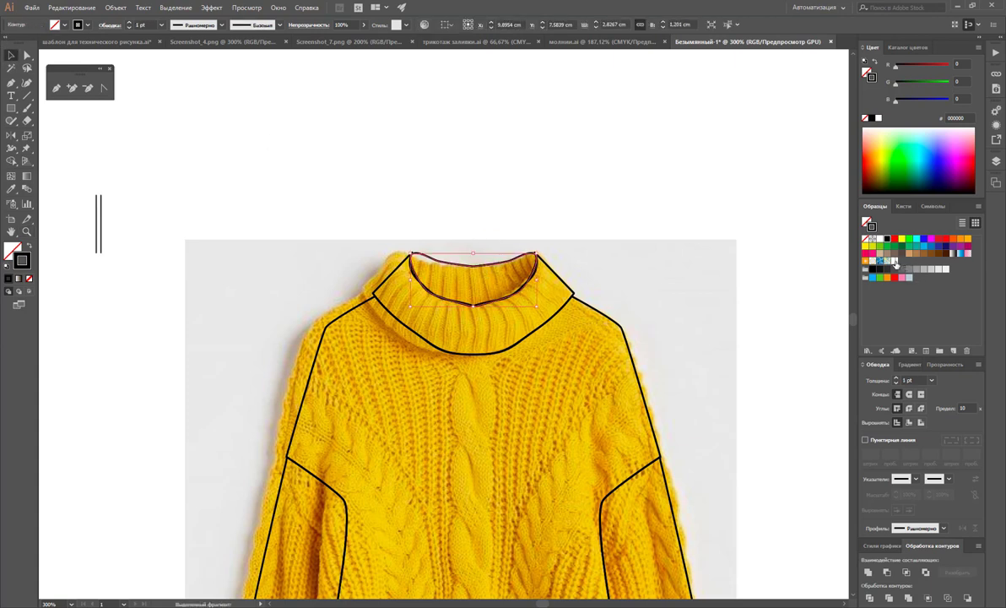
{"action": "left_click", "coordinate": [895, 262]}
{"action": "key", "text": "a"}
{"action": "left_click", "coordinate": [11, 253]}
{"action": "key", "text": "v"}
{"action": "left_click", "coordinate": [896, 266]}
{"action": "left_click", "coordinate": [674, 279]}
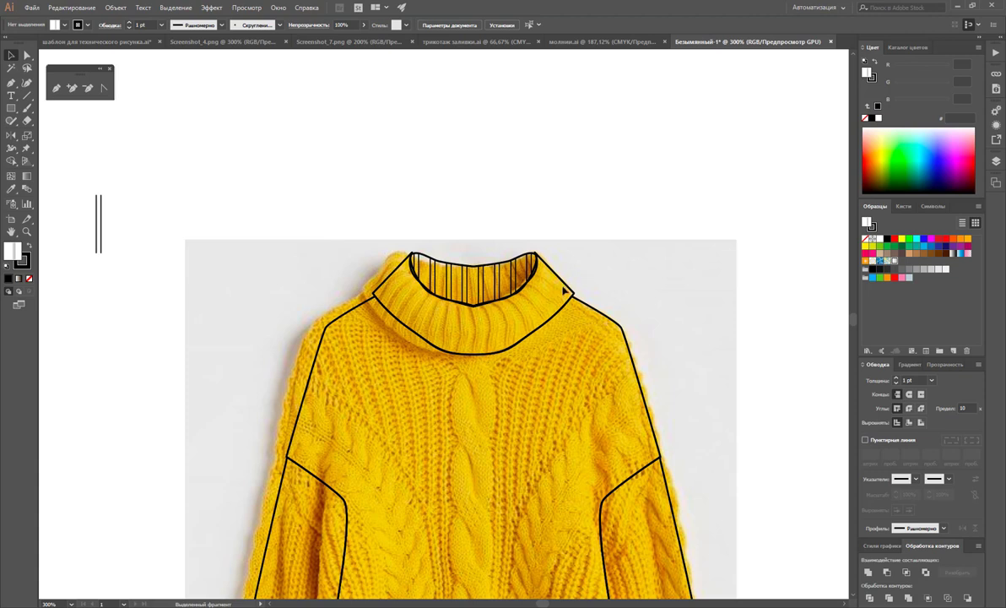
Fill the outer collar band with the same stripe pattern
{"action": "left_click", "coordinate": [571, 287]}
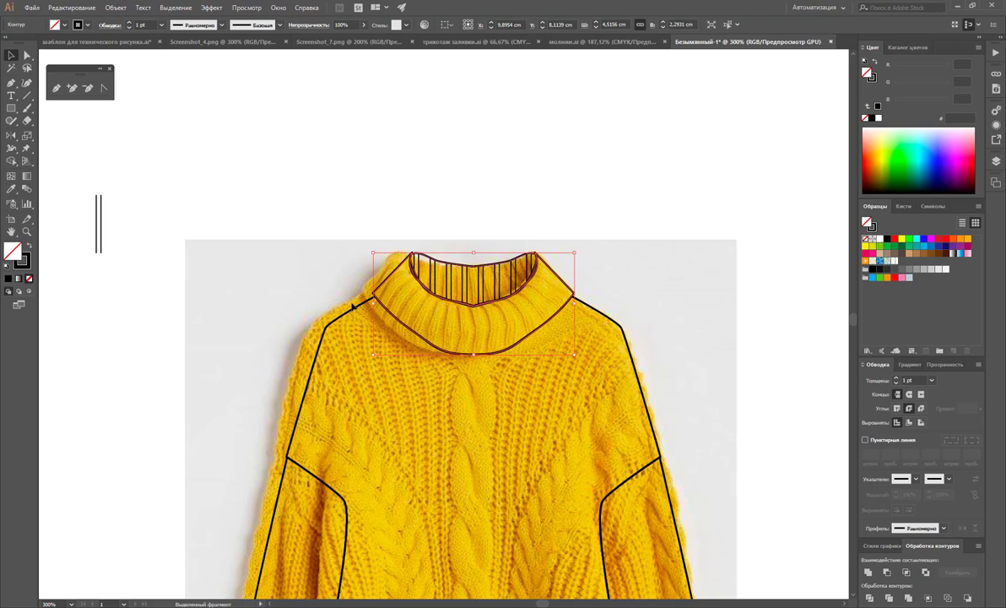
{"action": "left_click", "coordinate": [897, 270]}
{"action": "left_click", "coordinate": [727, 277]}
{"action": "scroll", "coordinate": [732, 280], "scroll_direction": "down", "scroll_amount": 3}
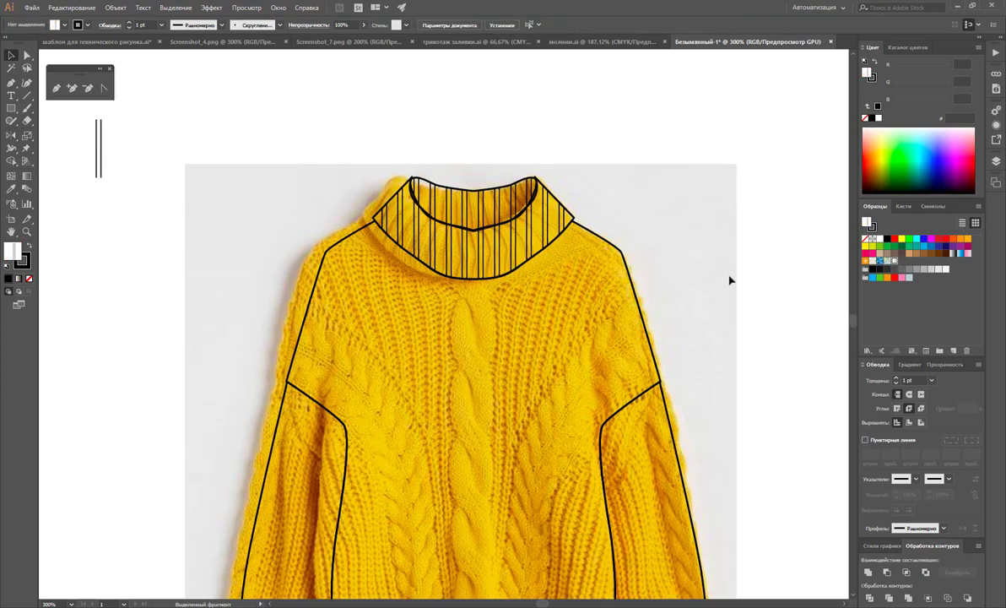
{"action": "scroll", "coordinate": [731, 278], "scroll_direction": "down", "scroll_amount": 8}
{"action": "scroll", "coordinate": [731, 265], "scroll_direction": "down", "scroll_amount": 3}
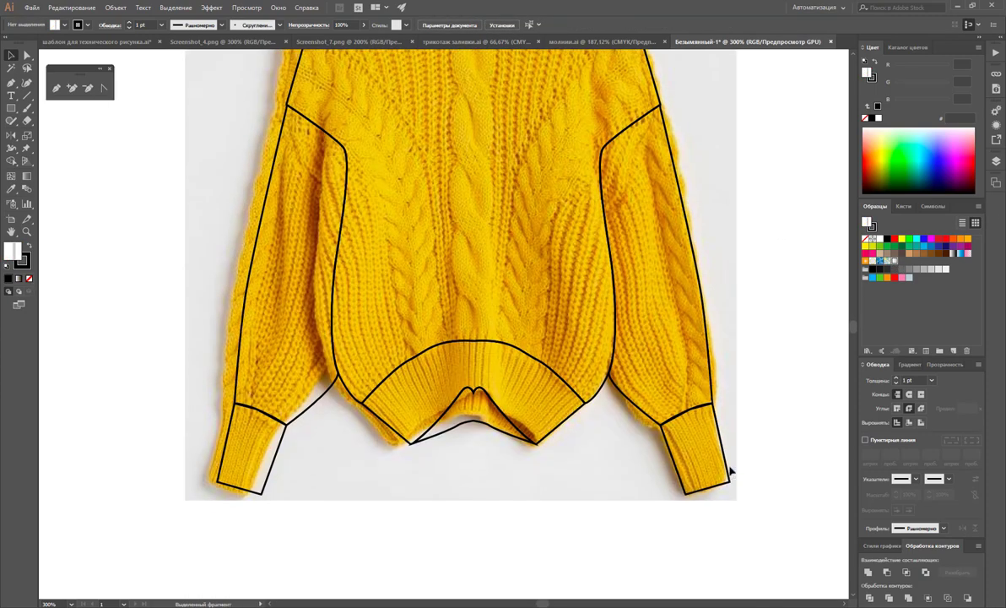
Fill the right cuff with the stripe pattern and rotate only the pattern by 11°
{"action": "left_click", "coordinate": [672, 443]}
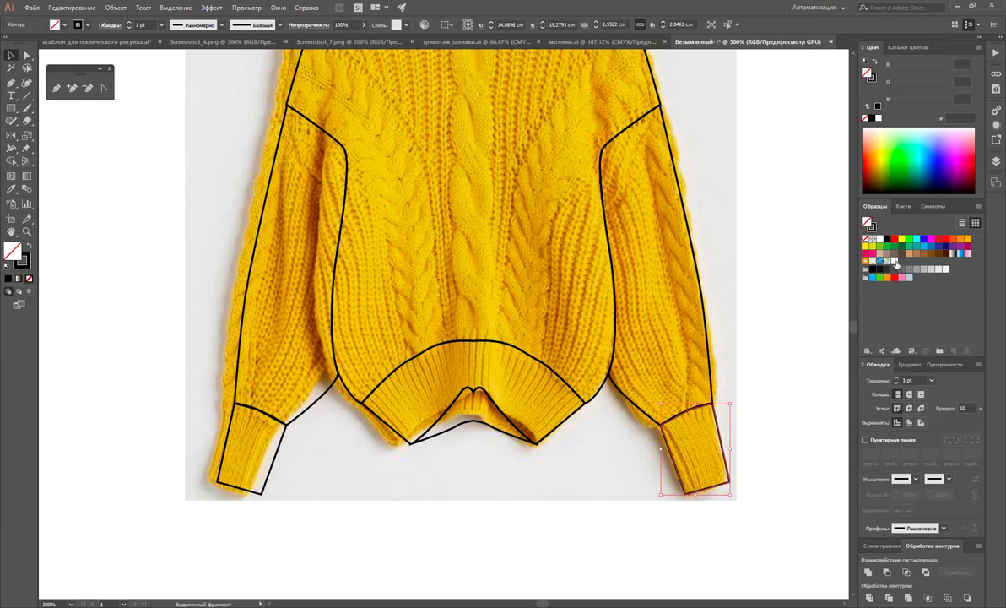
{"action": "left_click", "coordinate": [896, 264]}
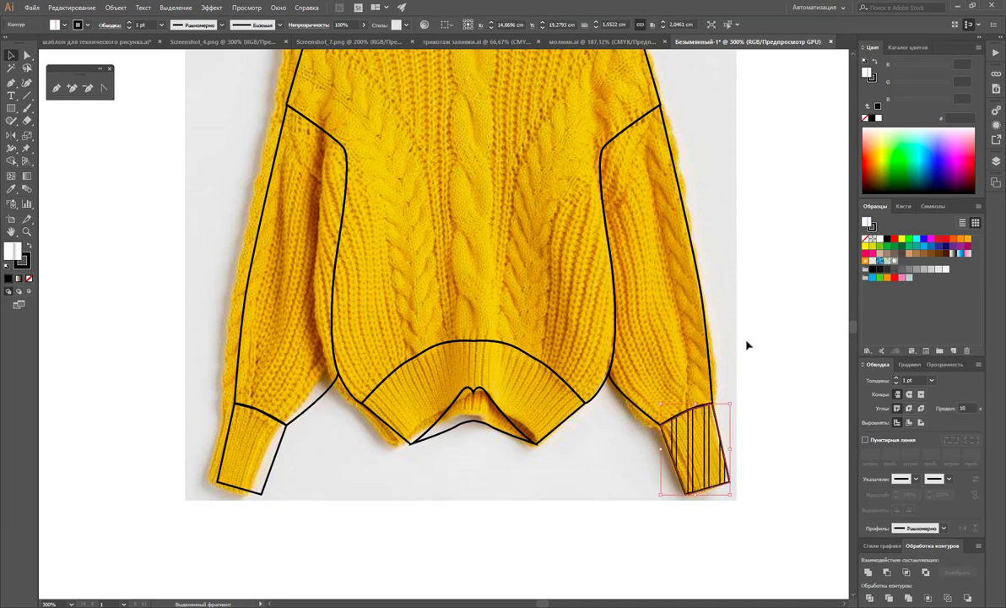
{"action": "left_click", "coordinate": [11, 135]}
{"action": "left_click", "coordinate": [34, 136]}
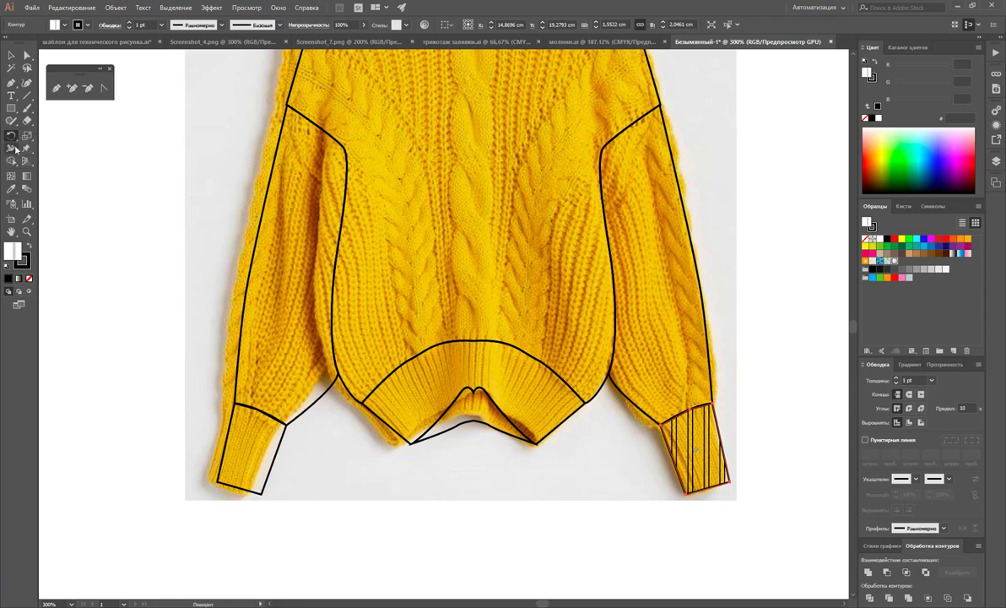
{"action": "double_click", "coordinate": [11, 135]}
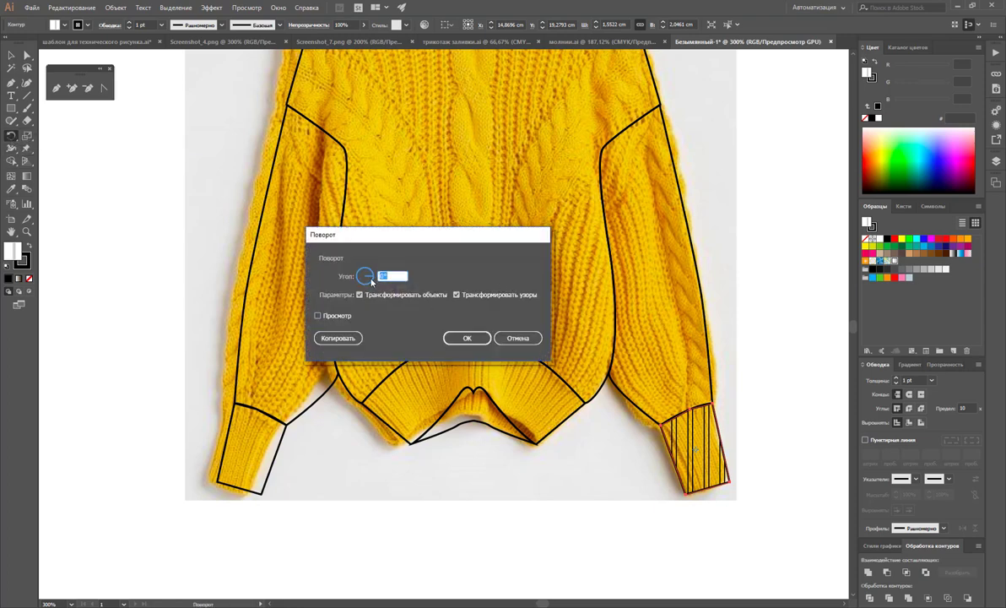
{"action": "type", "text": "11"}
{"action": "left_click", "coordinate": [319, 315]}
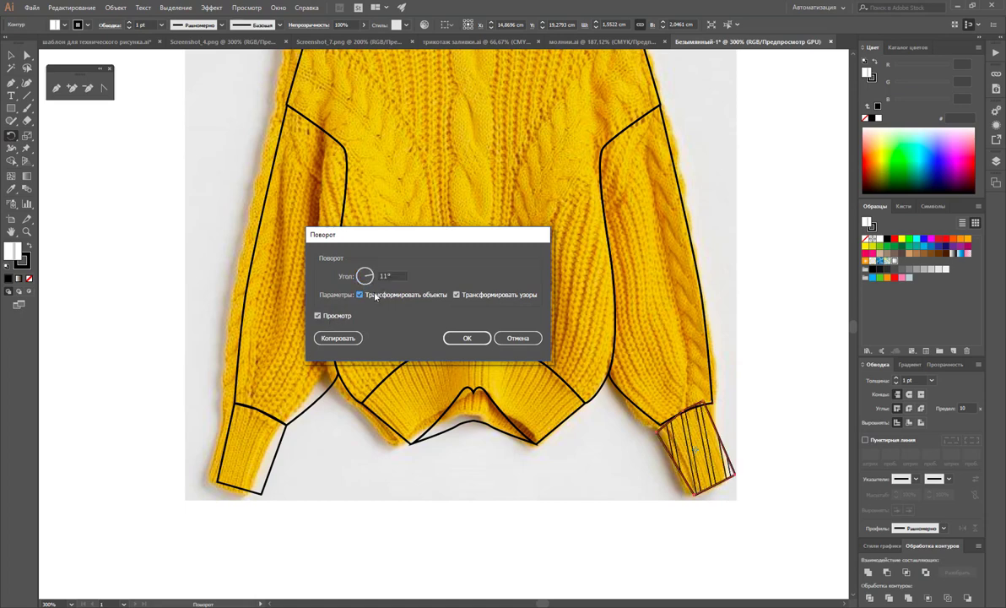
{"action": "left_click", "coordinate": [375, 296]}
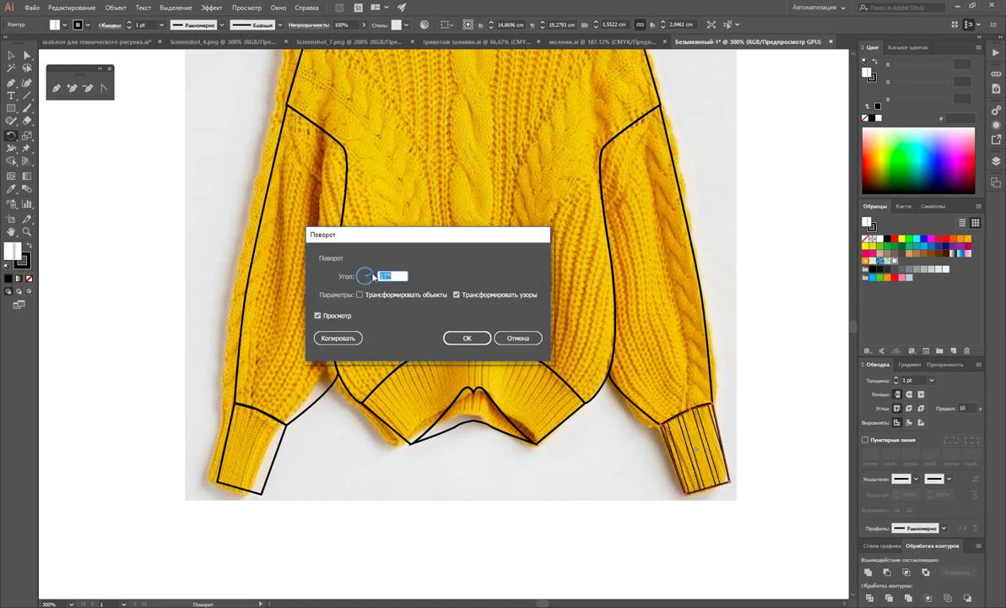
{"action": "type", "text": "38"}
{"action": "left_click", "coordinate": [467, 338]}
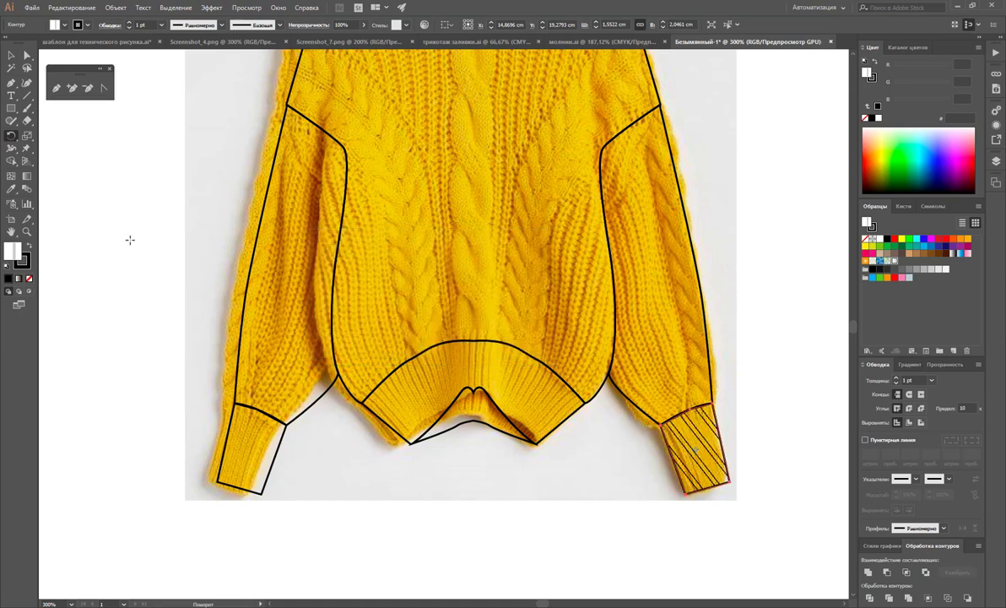
Readjust the cuff stripe rotation angle to 349° so the ribs follow the cuff
{"action": "double_click", "coordinate": [11, 135]}
{"action": "type", "text": "3"}
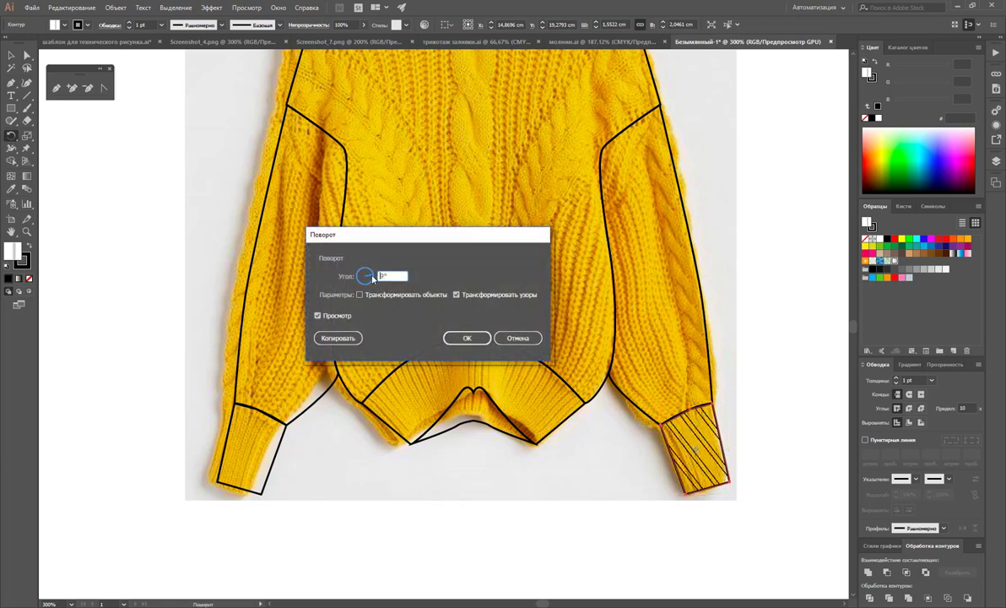
{"action": "type", "text": "34"}
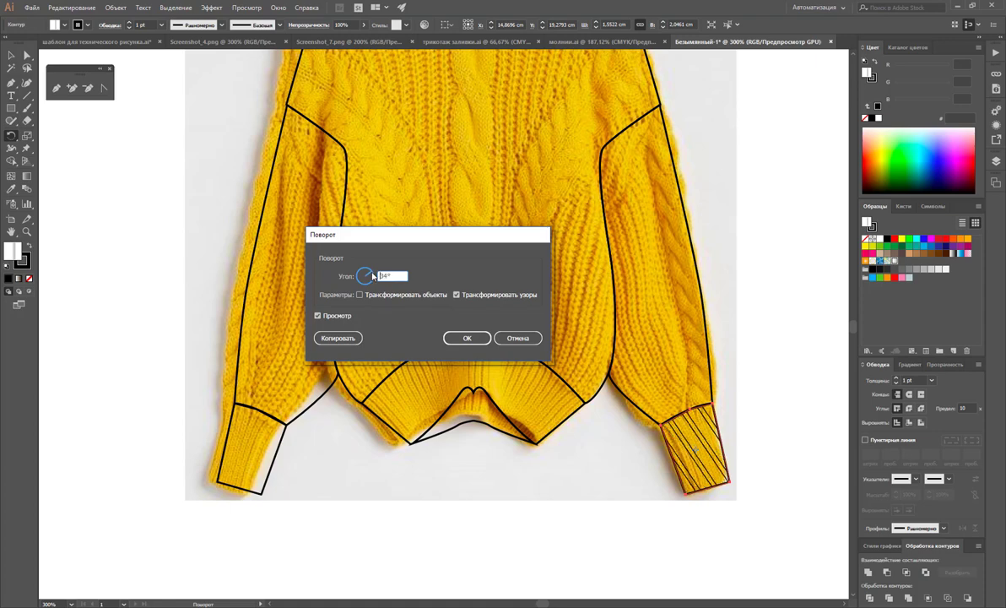
{"action": "type", "text": "9"}
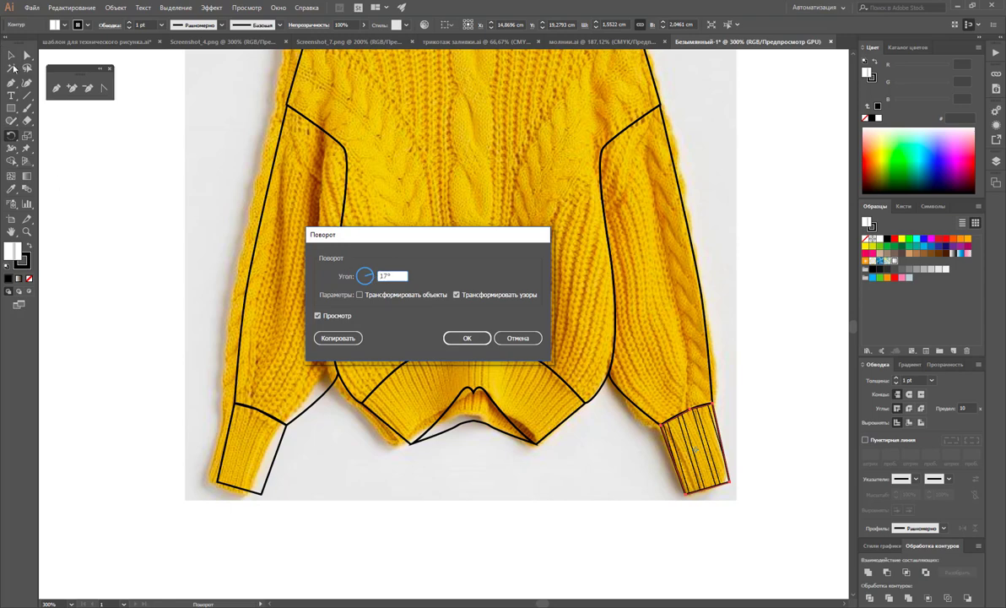
{"action": "left_click", "coordinate": [467, 338]}
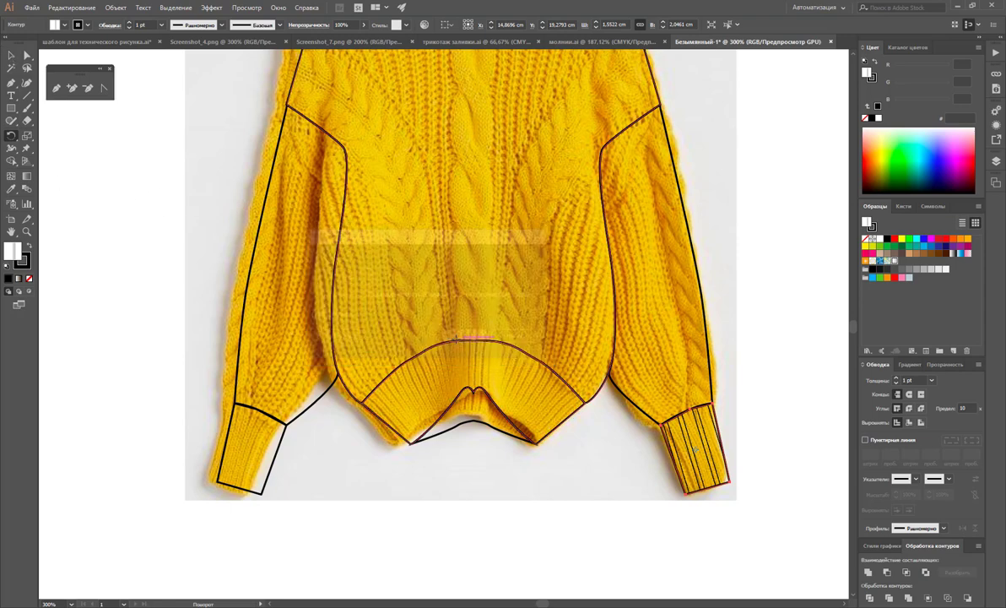
Delete the plain left cuff outline
{"action": "left_click", "coordinate": [11, 56]}
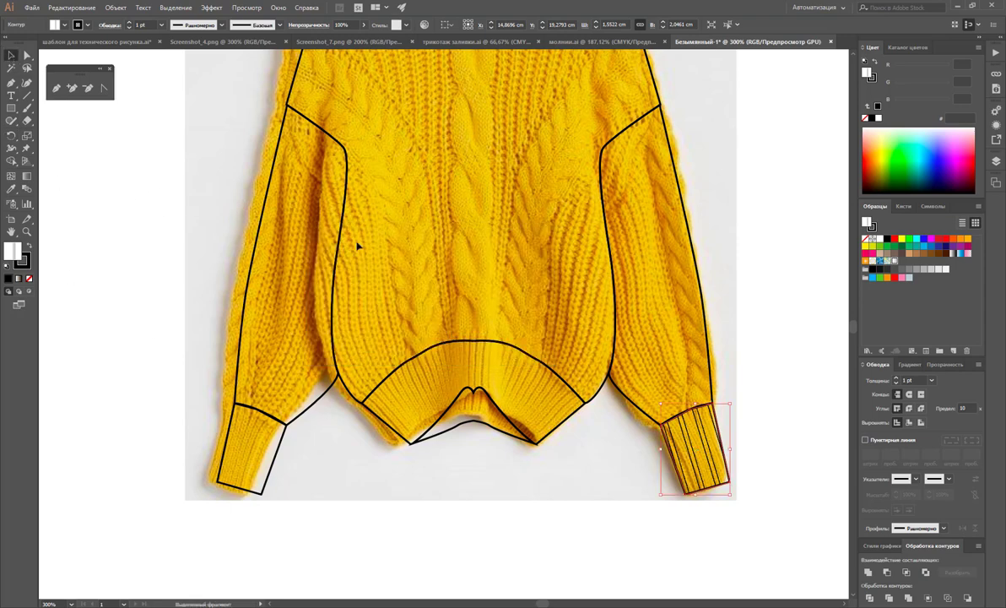
{"action": "left_click", "coordinate": [300, 480]}
{"action": "left_click", "coordinate": [272, 458]}
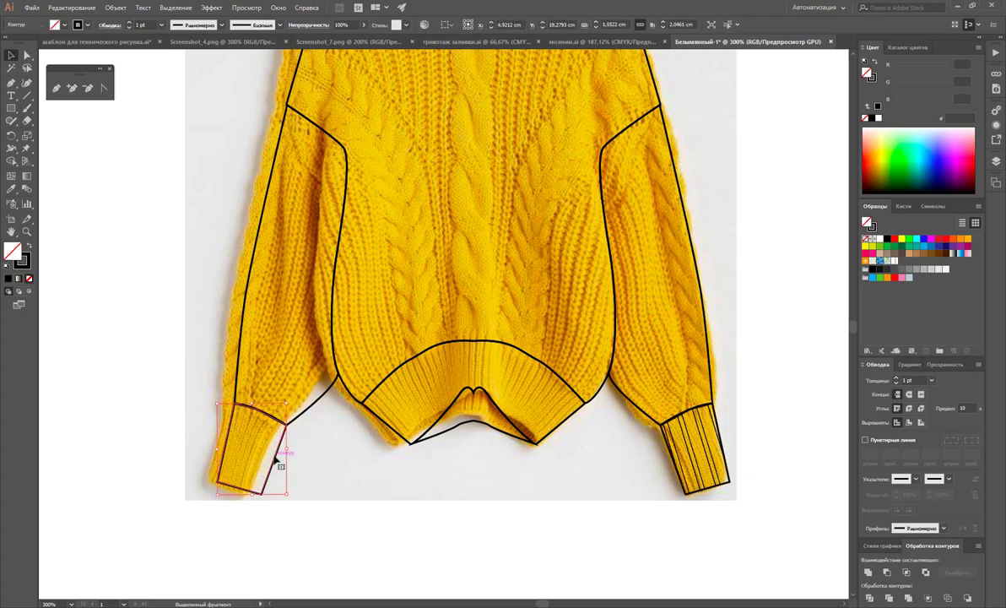
{"action": "key", "text": "Delete"}
Reflect a copy of the striped right cuff onto the left sleeve and remove an extra hem anchor point
{"action": "left_click", "coordinate": [711, 474]}
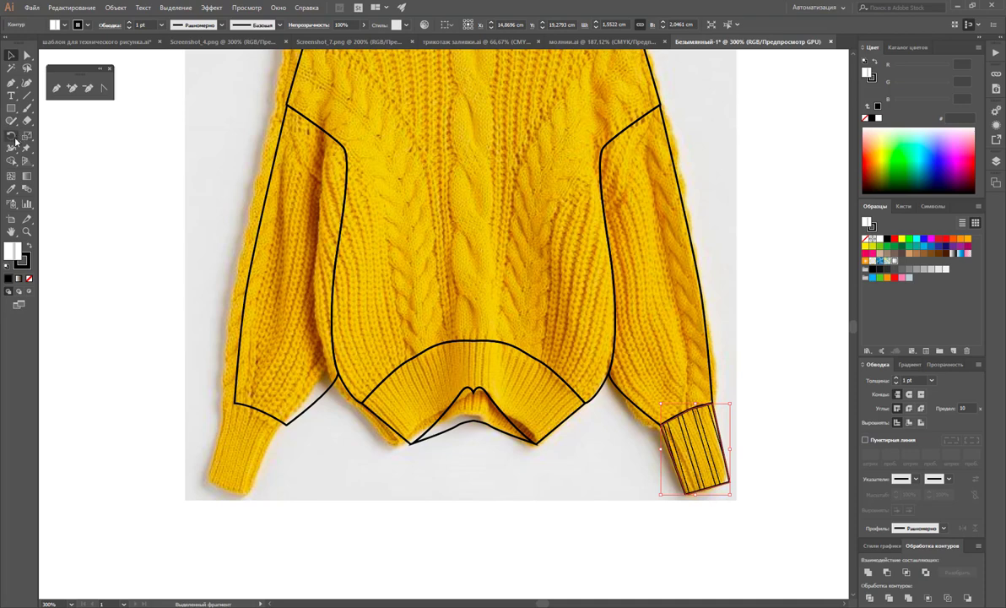
{"action": "left_click_drag", "start_coordinate": [12, 135], "coordinate": [46, 139]}
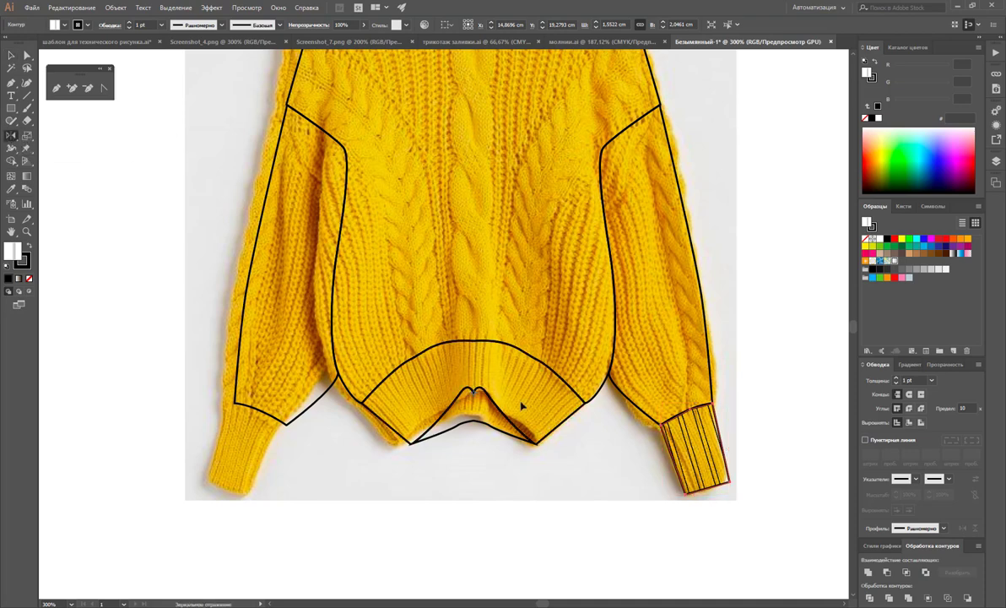
{"action": "left_click_drag", "start_coordinate": [684, 456], "coordinate": [263, 392]}
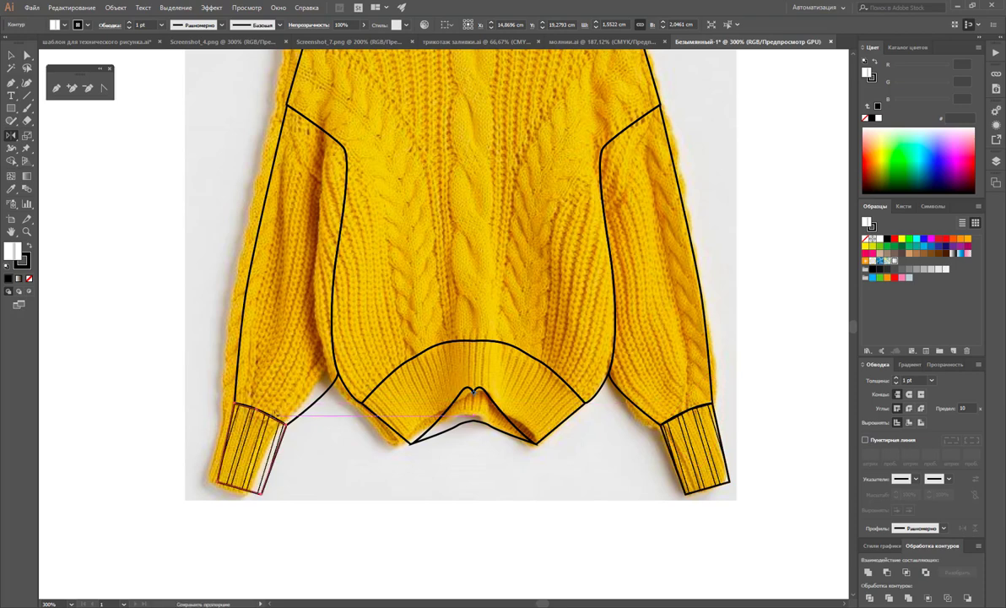
{"action": "left_click", "coordinate": [88, 88]}
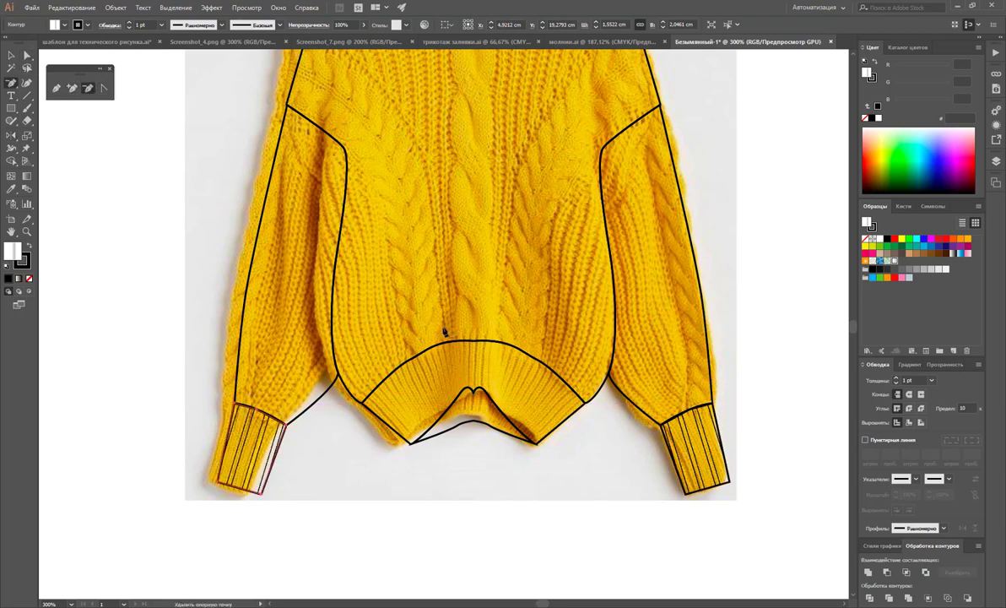
{"action": "left_click", "coordinate": [475, 397]}
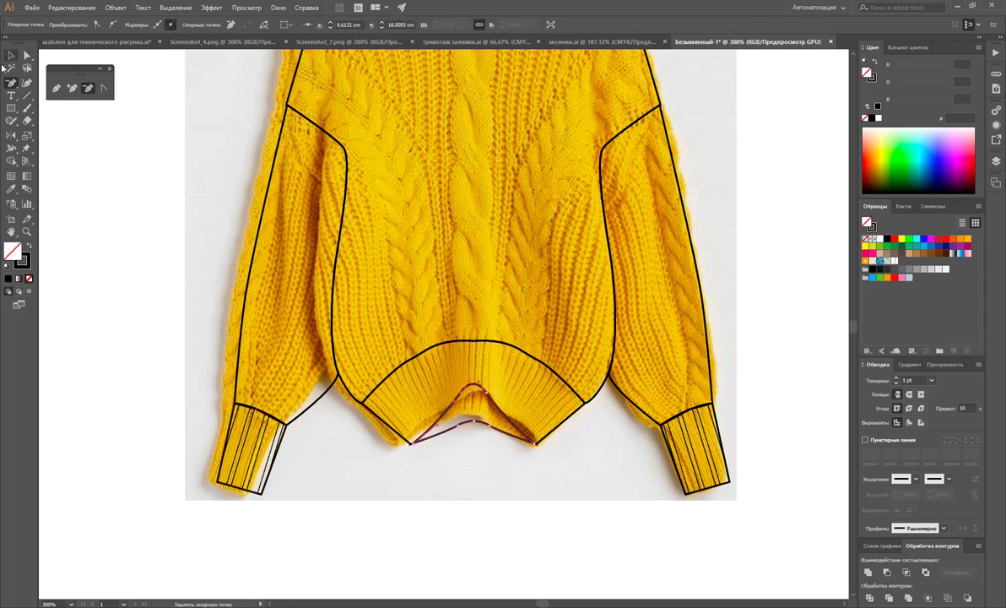
Select the hem band path and fill it with the vertical stripe pattern
{"action": "left_click", "coordinate": [10, 57]}
{"action": "left_click", "coordinate": [373, 329]}
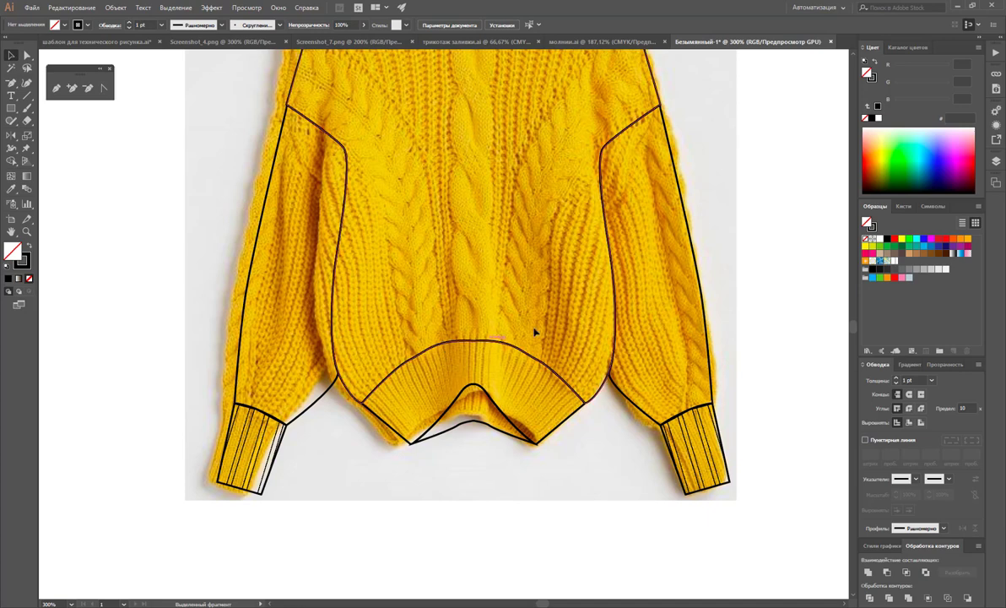
{"action": "scroll", "coordinate": [591, 338], "scroll_direction": "up", "scroll_amount": 1}
{"action": "left_click", "coordinate": [563, 444]}
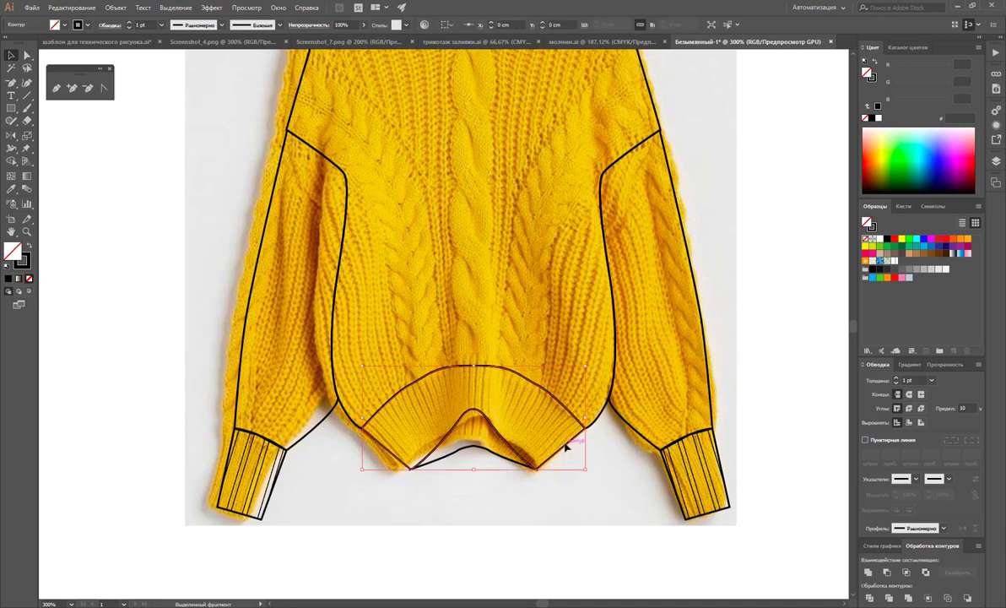
{"action": "left_click", "coordinate": [894, 264]}
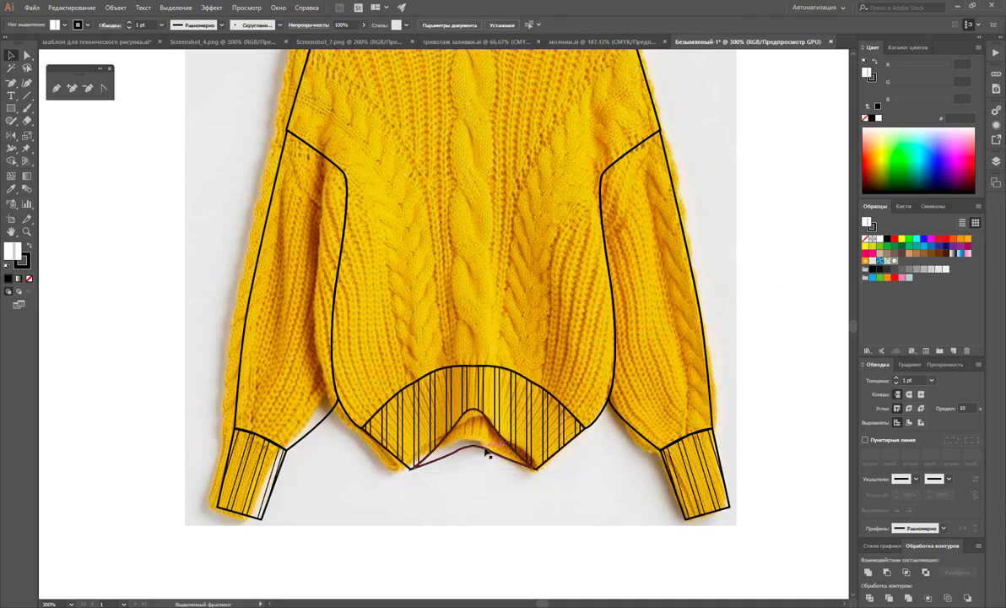
Clear the selection and zoom out to view the whole sweater
{"action": "left_click", "coordinate": [463, 426]}
{"action": "left_click", "coordinate": [772, 298]}
{"action": "scroll", "coordinate": [647, 310], "scroll_direction": "up", "scroll_amount": 1}
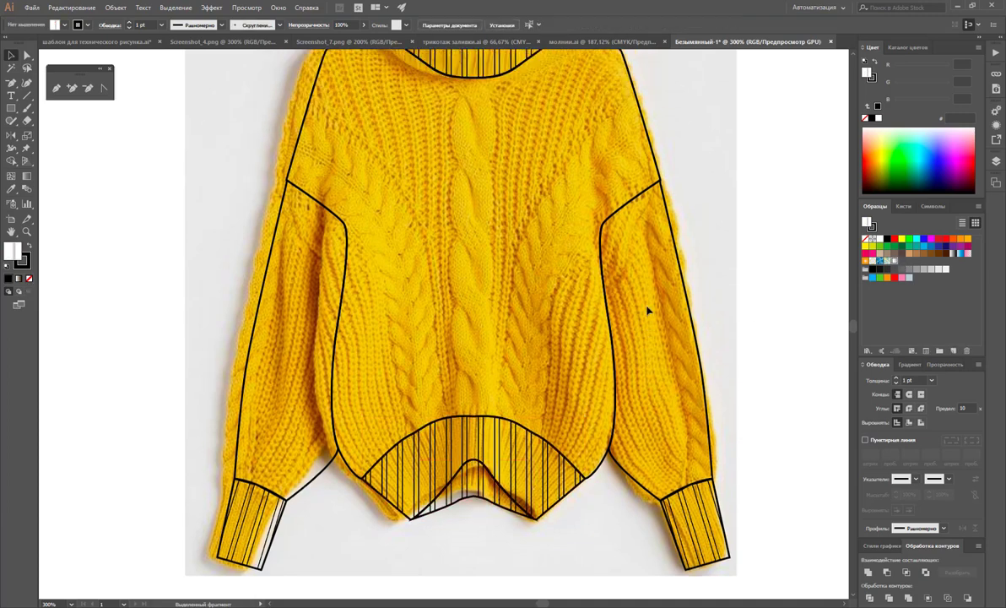
{"action": "scroll", "coordinate": [669, 296], "scroll_direction": "up", "scroll_amount": 2}
{"action": "scroll", "coordinate": [439, 359], "scroll_direction": "up", "scroll_amount": 1}
{"action": "scroll", "coordinate": [439, 359], "scroll_direction": "down", "scroll_amount": 1}
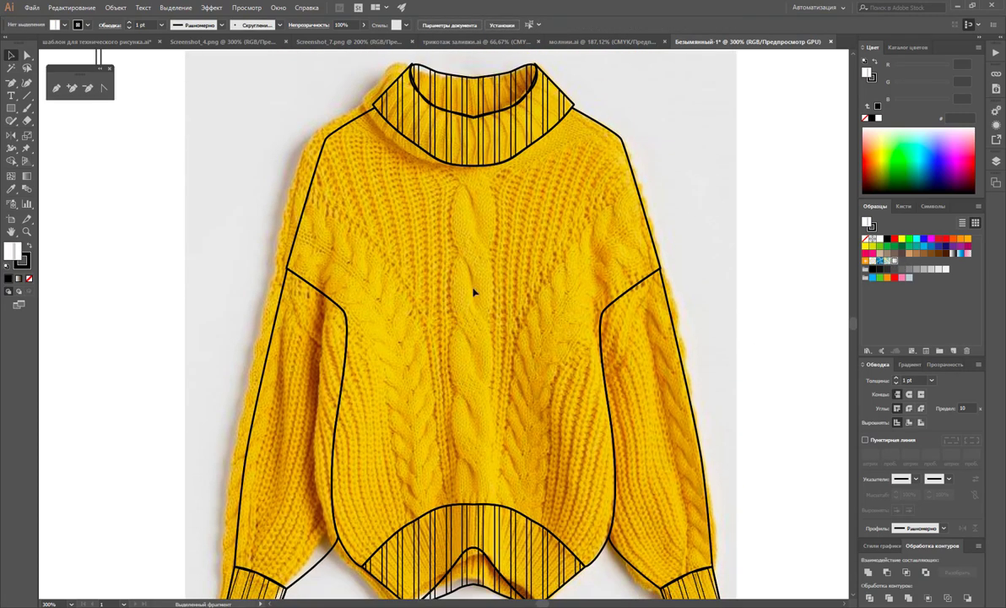
{"action": "scroll", "coordinate": [474, 292], "scroll_direction": "up", "scroll_amount": 1}
{"action": "key", "text": "z"}
{"action": "left_click", "coordinate": [521, 266], "text": "alt"}
{"action": "scroll", "coordinate": [512, 245], "scroll_direction": "down", "scroll_amount": 1}
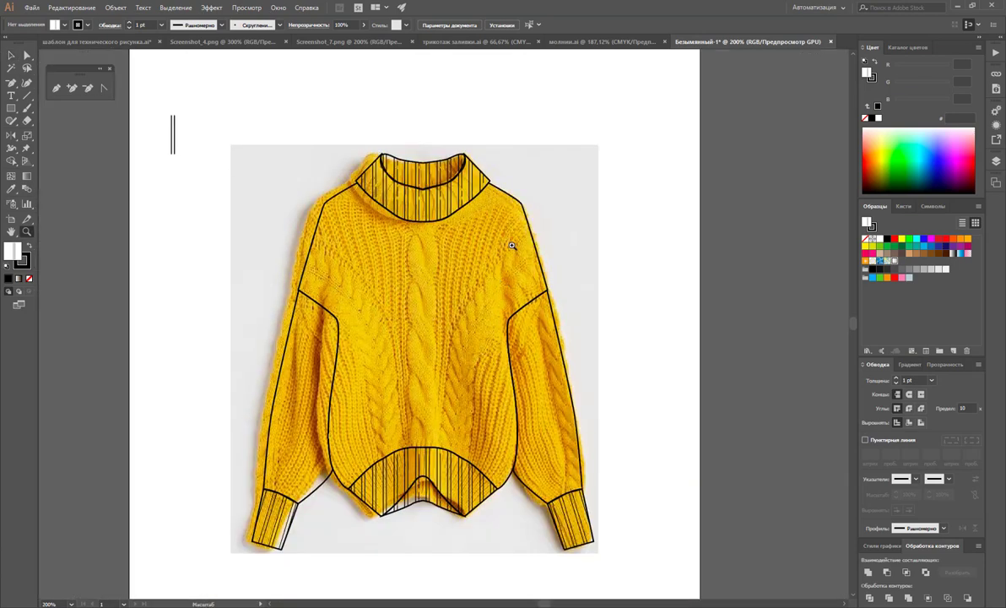
Select the cable pattern pieces in трикотаж заливки.ai and return to the sweater document
{"action": "left_click", "coordinate": [464, 42]}
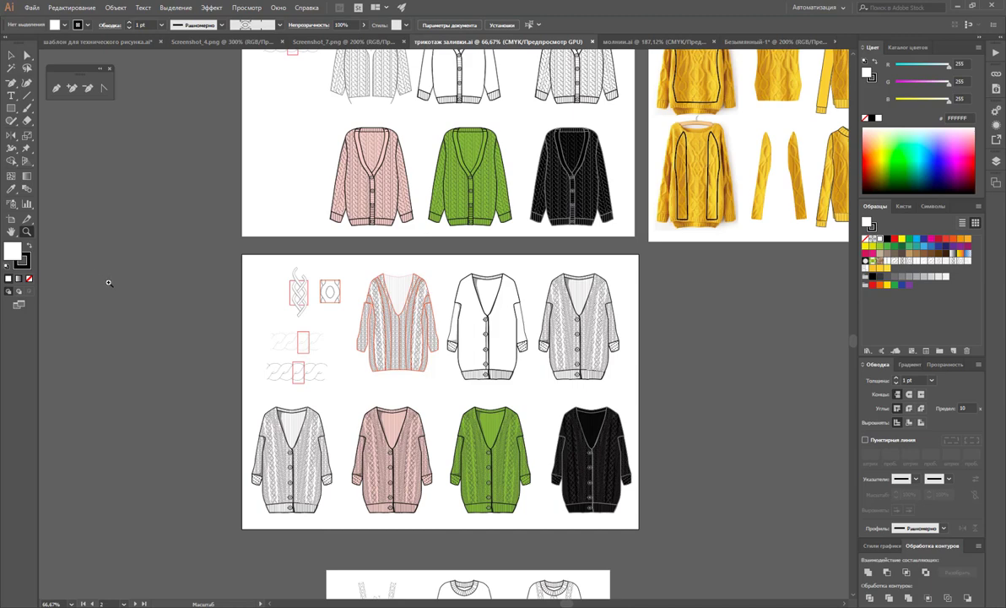
{"action": "scroll", "coordinate": [108, 283], "scroll_direction": "down", "scroll_amount": 3}
{"action": "left_click", "coordinate": [11, 55]}
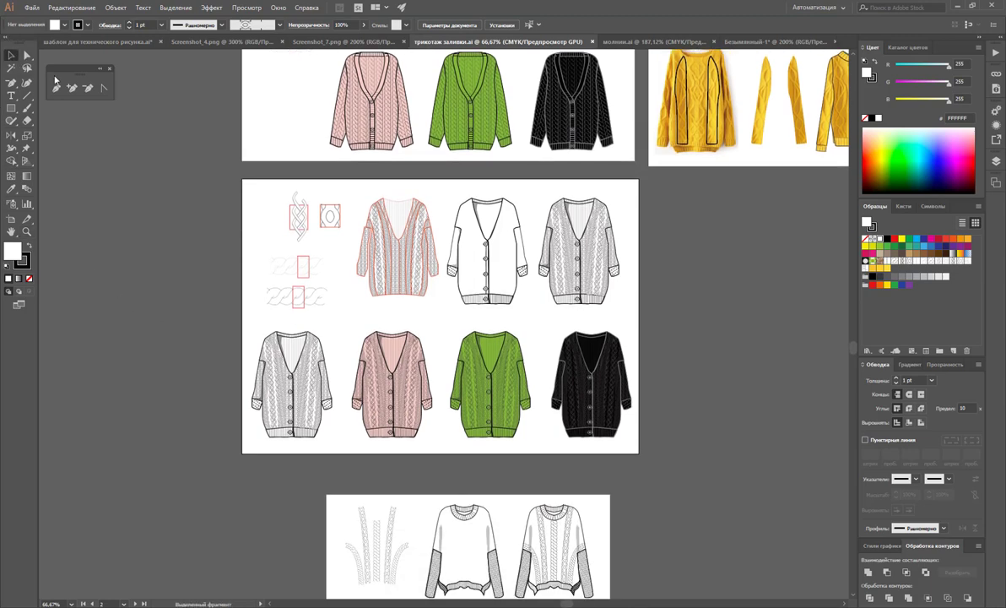
{"action": "left_click_drag", "start_coordinate": [228, 180], "coordinate": [319, 290]}
{"action": "scroll", "coordinate": [363, 439], "scroll_direction": "down", "scroll_amount": 3}
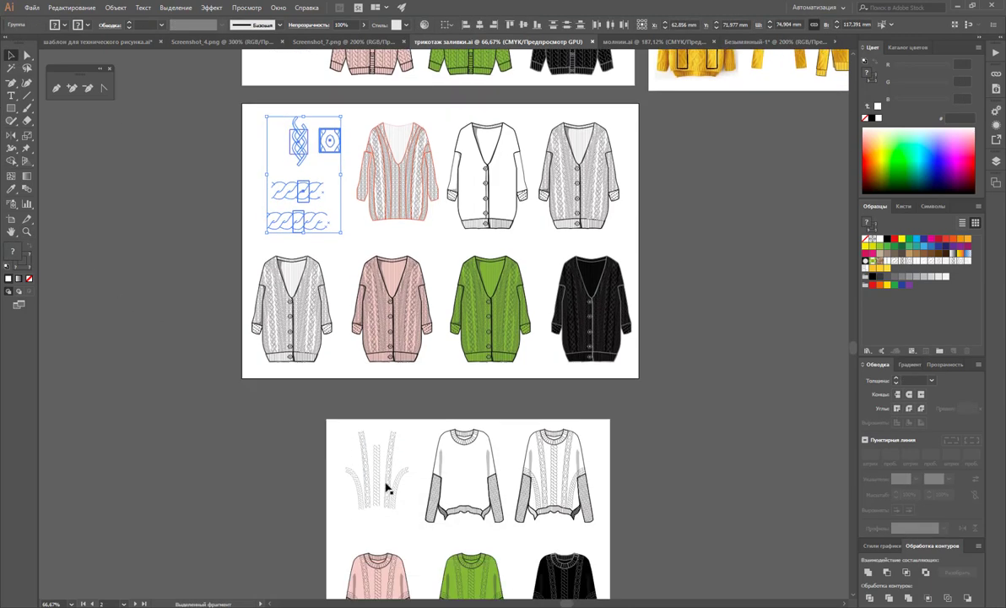
{"action": "left_click_drag", "start_coordinate": [265, 112], "coordinate": [405, 510]}
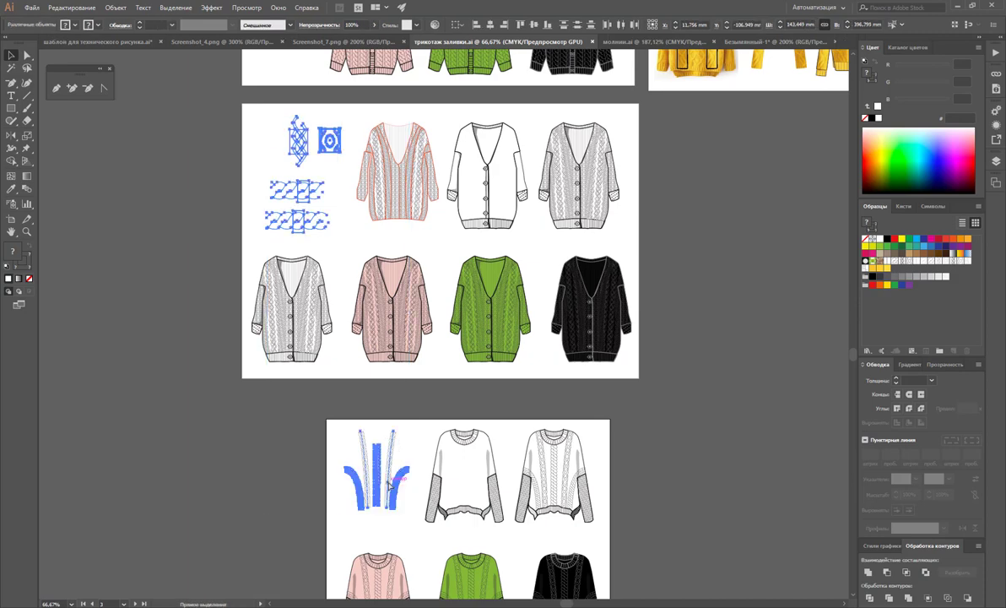
{"action": "left_click", "coordinate": [743, 41]}
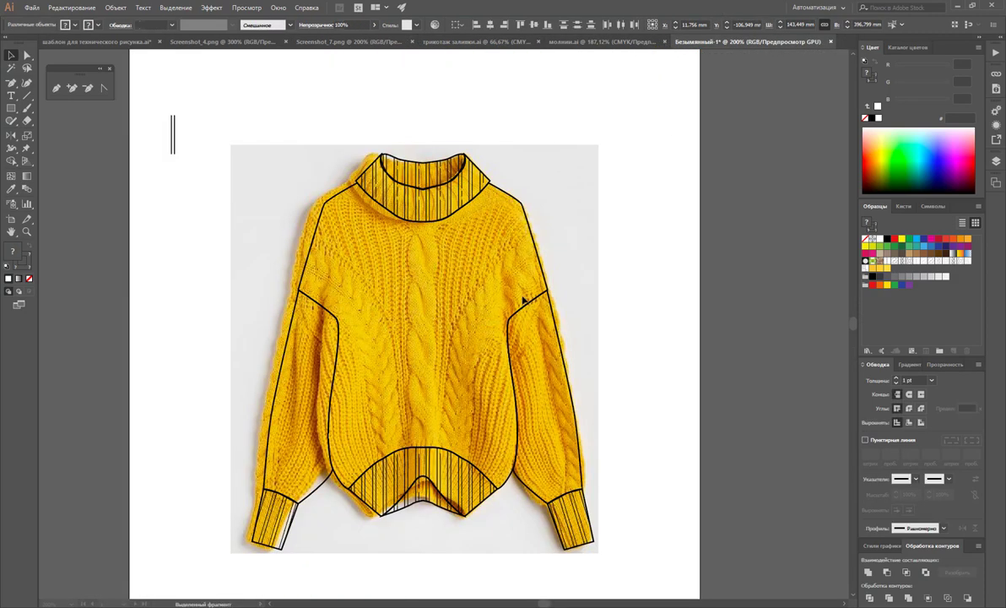
Paste the cable pattern pieces and move them right of the sweater, viewing at 50%
{"action": "key", "text": "ctrl+v"}
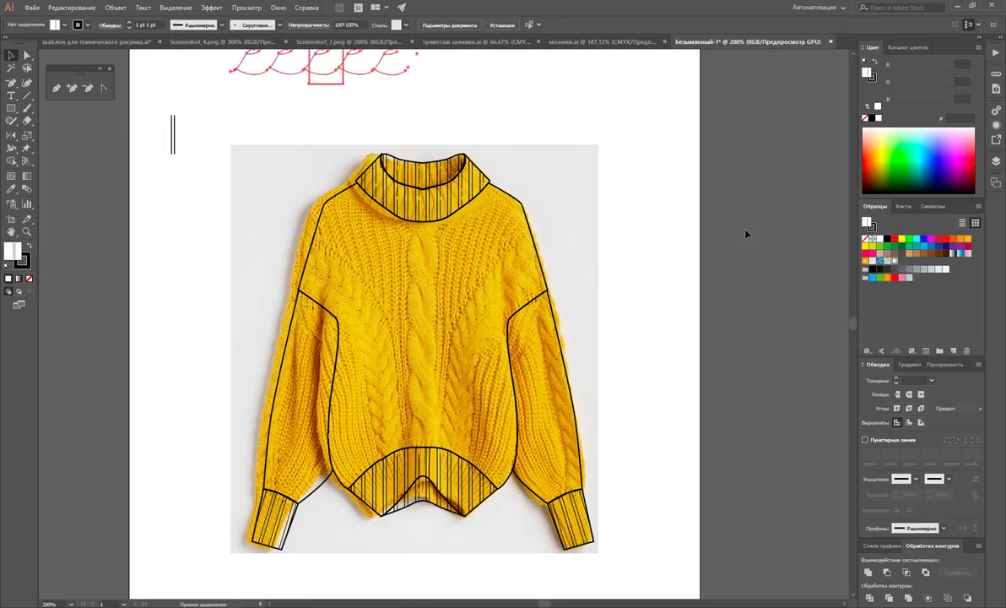
{"action": "mouse_move", "coordinate": [337, 79]}
{"action": "left_mouse_down"}
{"action": "mouse_move", "coordinate": [804, 303]}
{"action": "mouse_move", "coordinate": [798, 287]}
{"action": "left_mouse_up"}
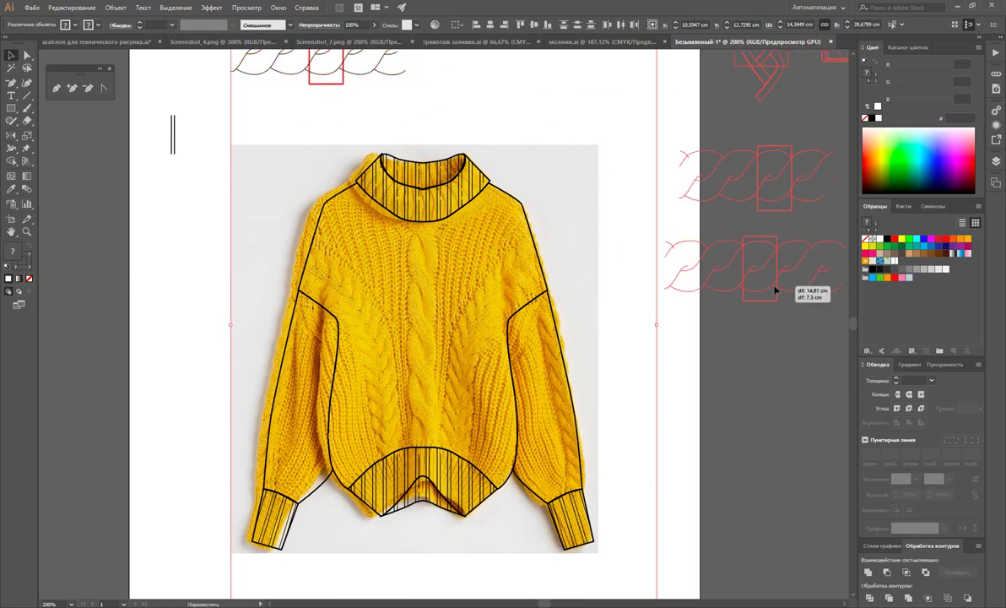
{"action": "left_click", "coordinate": [675, 343], "text": "alt"}
{"action": "left_click", "coordinate": [680, 343], "text": "alt"}
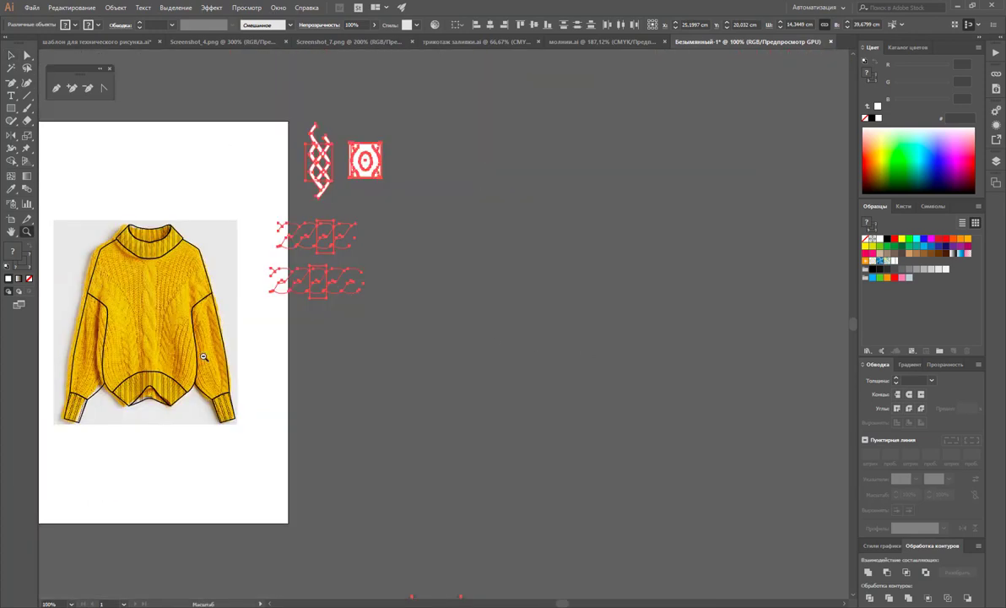
{"action": "left_click", "coordinate": [688, 314], "text": "alt"}
{"action": "left_click", "coordinate": [688, 314], "text": "alt"}
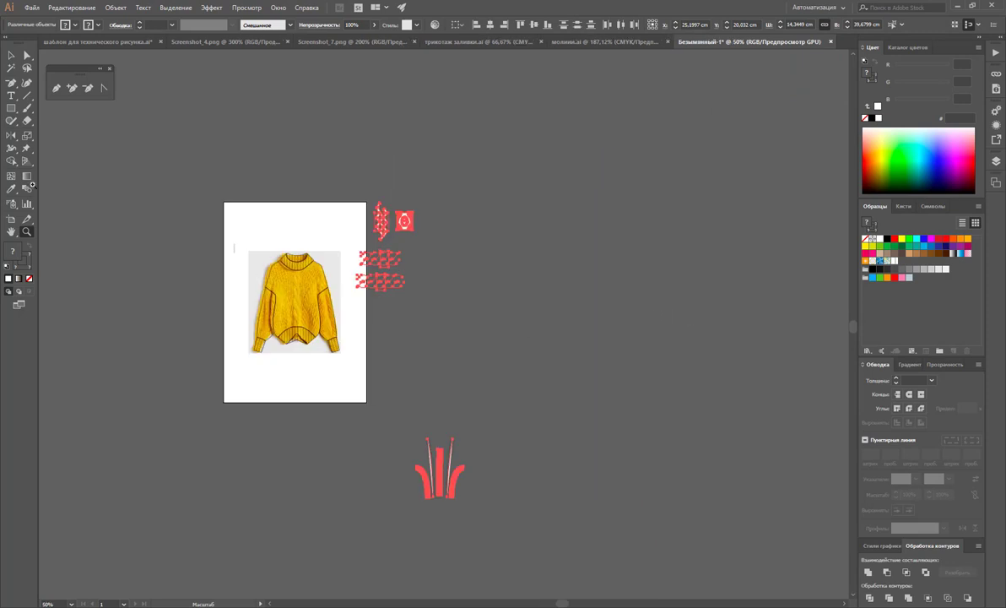
Delete the red strip pieces and select the remaining cable pattern pieces
{"action": "left_click", "coordinate": [11, 54]}
{"action": "key", "text": "ctrl+a"}
{"action": "left_click", "coordinate": [469, 438]}
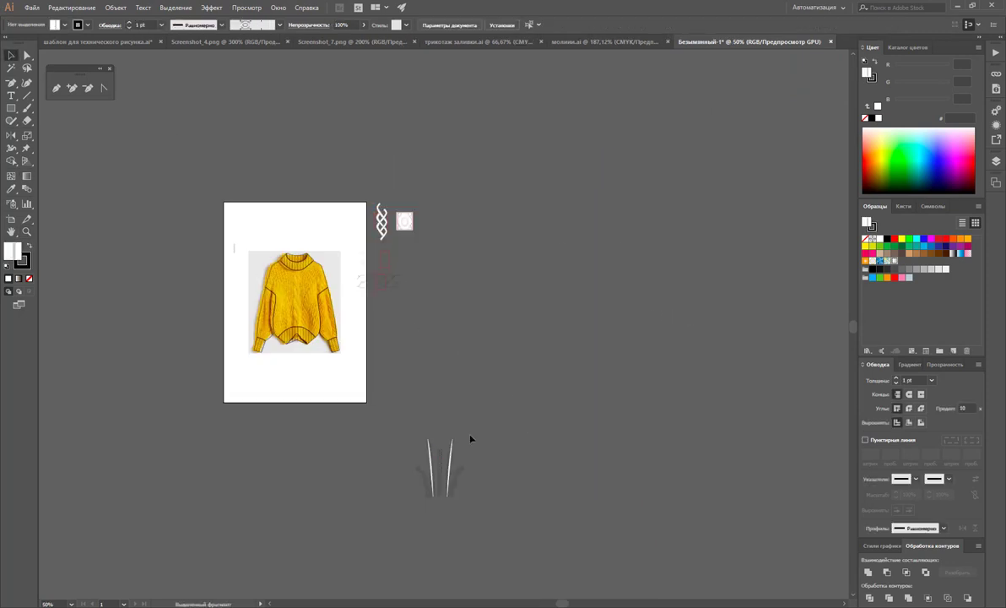
{"action": "left_click", "coordinate": [452, 477]}
{"action": "key", "text": "Delete"}
{"action": "mouse_move", "coordinate": [361, 328]}
{"action": "left_mouse_down"}
{"action": "mouse_move", "coordinate": [431, 186]}
{"action": "mouse_move", "coordinate": [384, 269]}
{"action": "mouse_move", "coordinate": [268, 226]}
{"action": "left_mouse_up"}
Zoom back in to 200% on the sweater
{"action": "key", "text": "z"}
{"action": "left_click", "coordinate": [294, 329]}
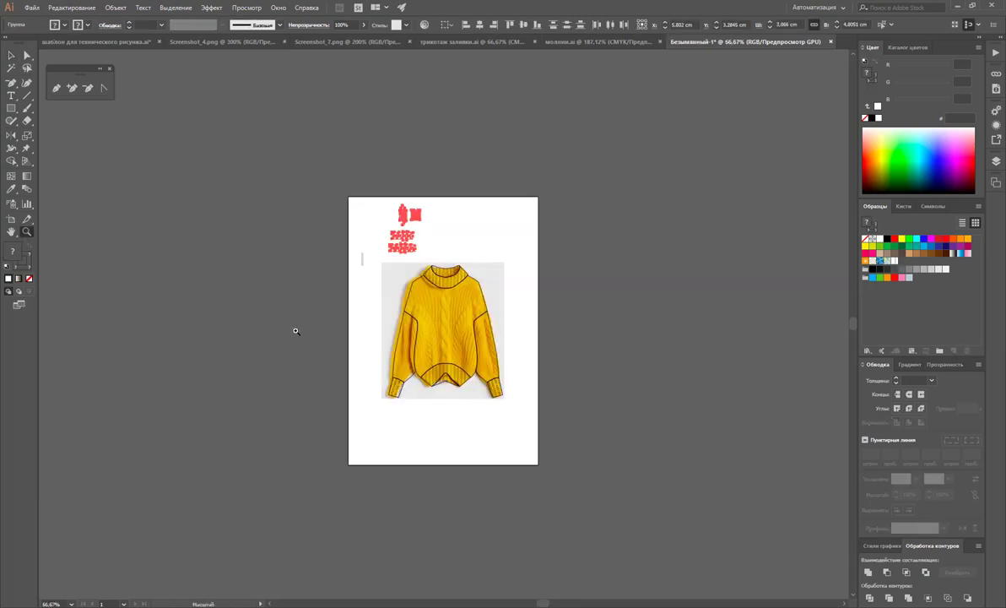
{"action": "left_click", "coordinate": [448, 331]}
{"action": "left_click", "coordinate": [508, 318]}
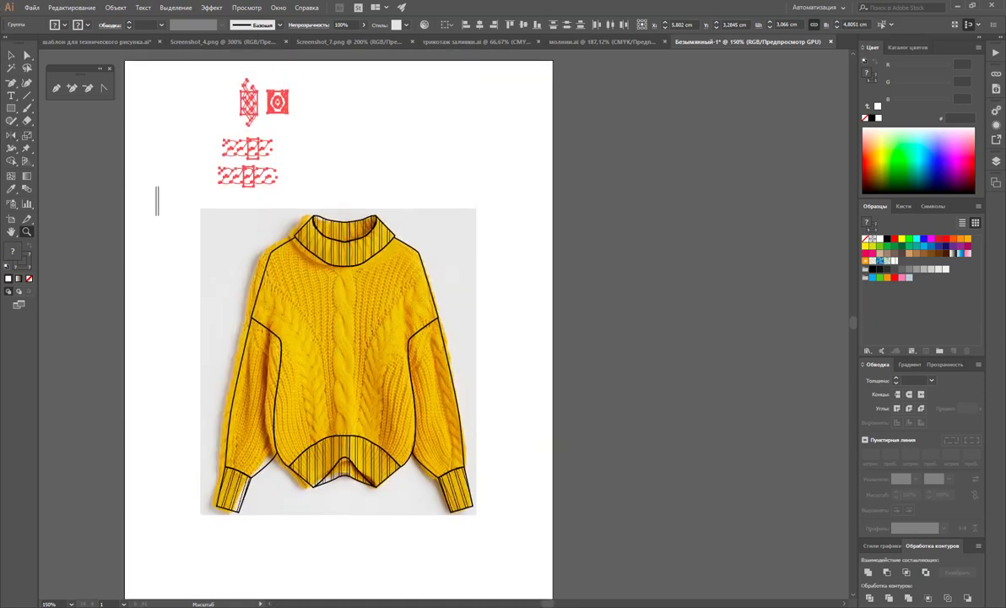
{"action": "scroll", "coordinate": [324, 590], "scroll_direction": "left", "scroll_amount": 2}
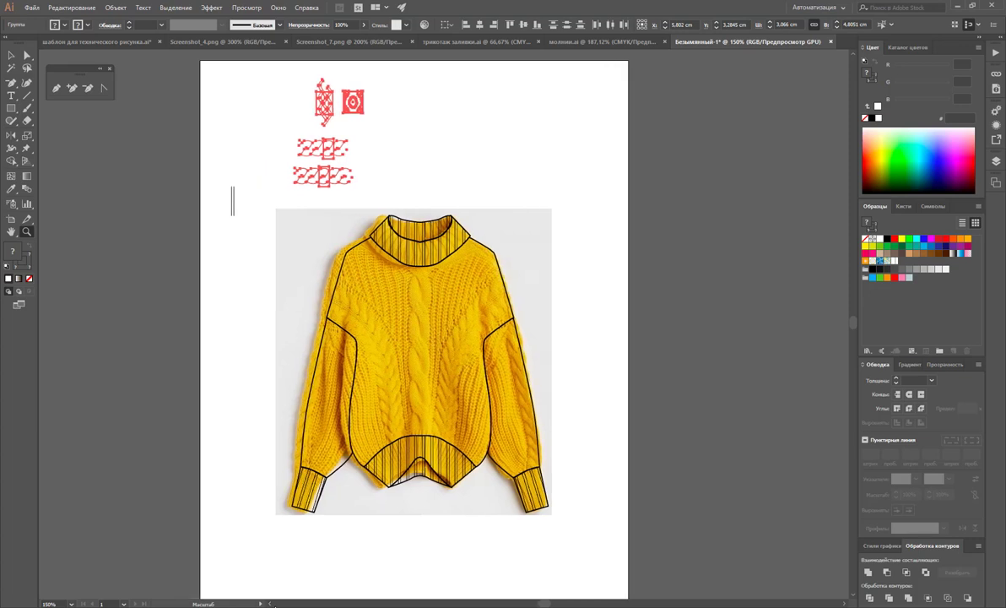
{"action": "scroll", "coordinate": [324, 589], "scroll_direction": "left", "scroll_amount": 8}
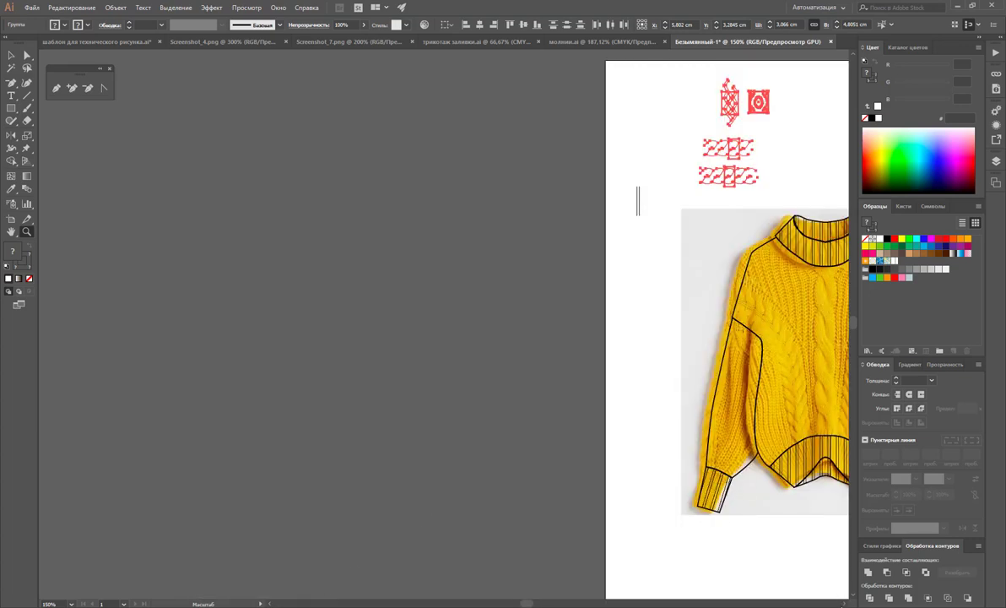
{"action": "scroll", "coordinate": [844, 603], "scroll_direction": "right", "scroll_amount": 2}
{"action": "scroll", "coordinate": [844, 602], "scroll_direction": "right", "scroll_amount": 2}
{"action": "scroll", "coordinate": [844, 603], "scroll_direction": "right", "scroll_amount": 2}
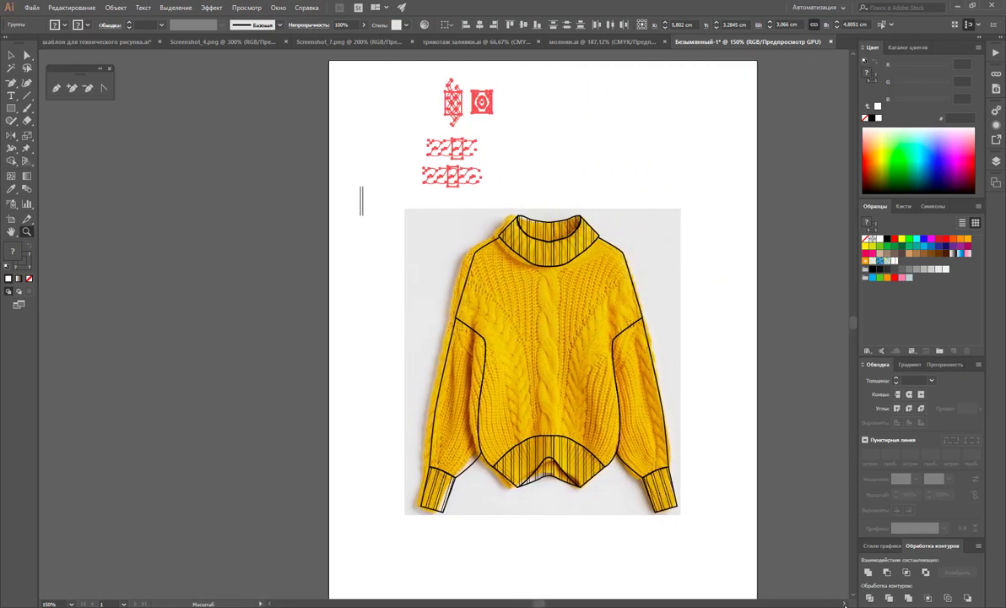
{"action": "scroll", "coordinate": [844, 603], "scroll_direction": "right", "scroll_amount": 1}
{"action": "left_click", "coordinate": [515, 381]}
Draw a vertical centre-front line from the neckline to the hem
{"action": "left_click", "coordinate": [437, 292]}
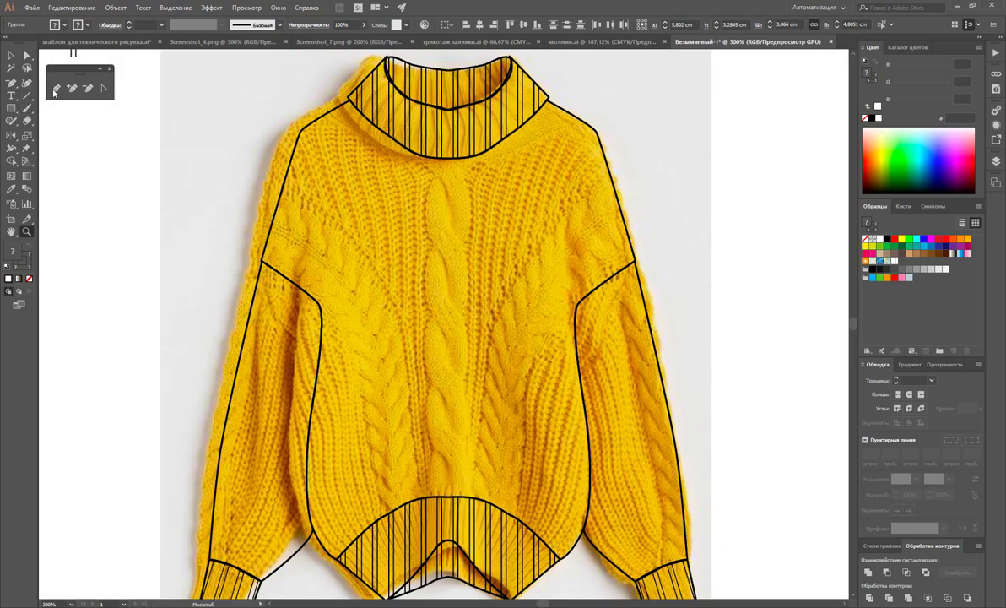
{"action": "left_click", "coordinate": [27, 96]}
{"action": "left_click_drag", "start_coordinate": [452, 159], "coordinate": [454, 493]}
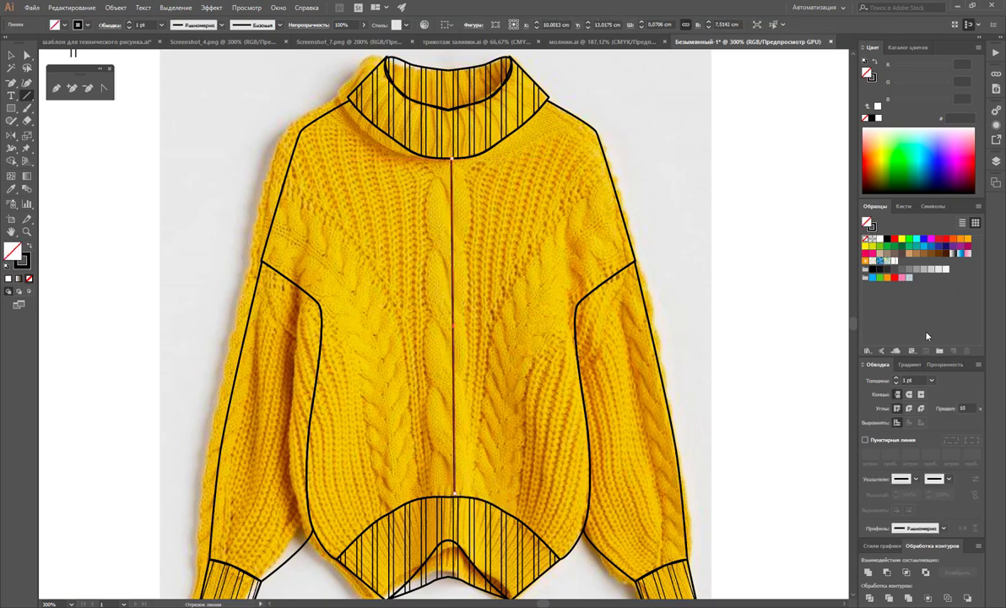
Show the Brushes panel and scroll up to the cable sketches above the sweater
{"action": "left_click", "coordinate": [903, 207]}
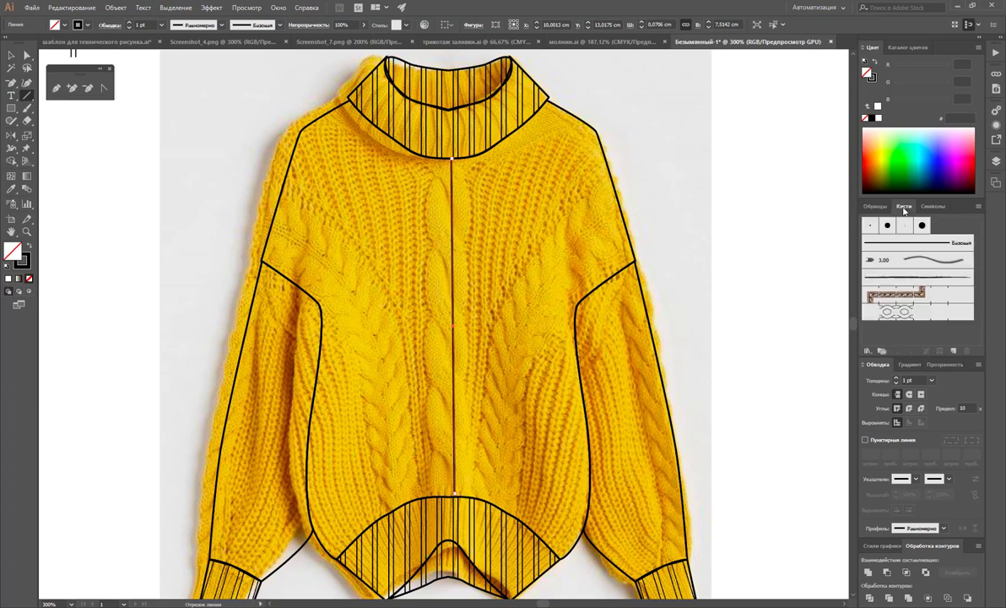
{"action": "scroll", "coordinate": [694, 290], "scroll_direction": "up", "scroll_amount": 5}
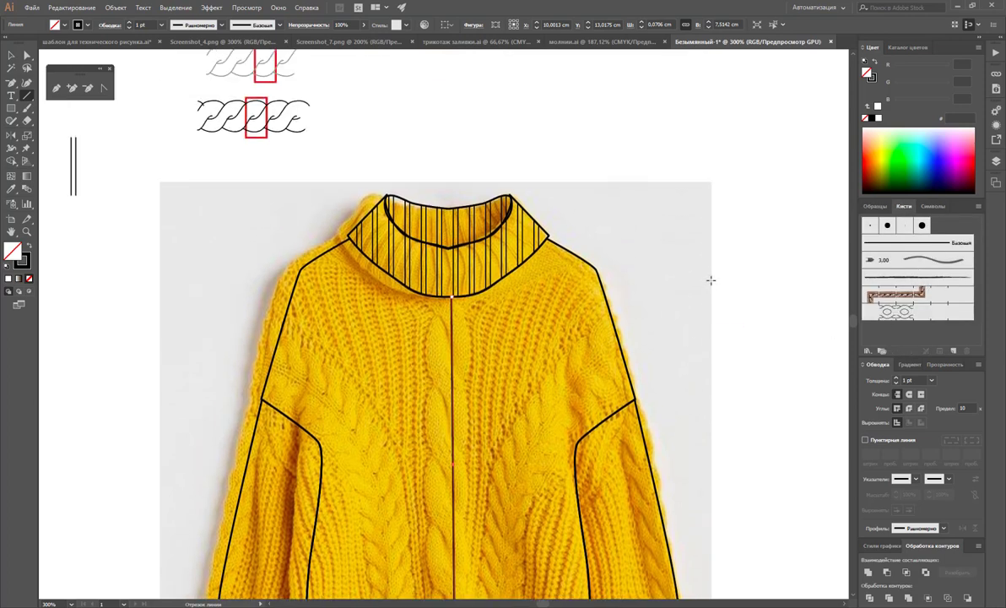
{"action": "left_click", "coordinate": [12, 54]}
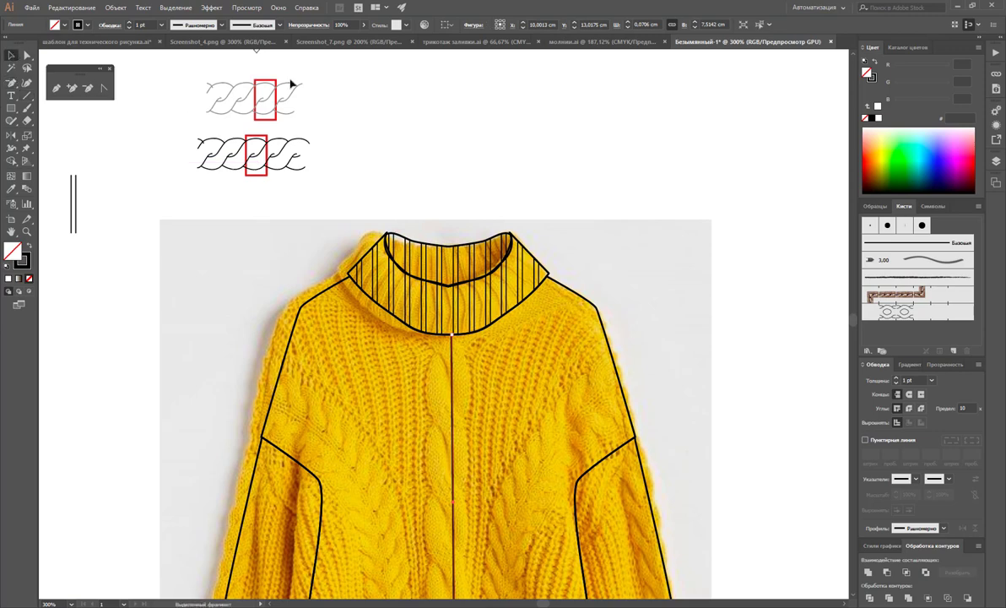
{"action": "scroll", "coordinate": [296, 97], "scroll_direction": "up", "scroll_amount": 2}
{"action": "scroll", "coordinate": [287, 182], "scroll_direction": "up", "scroll_amount": 1}
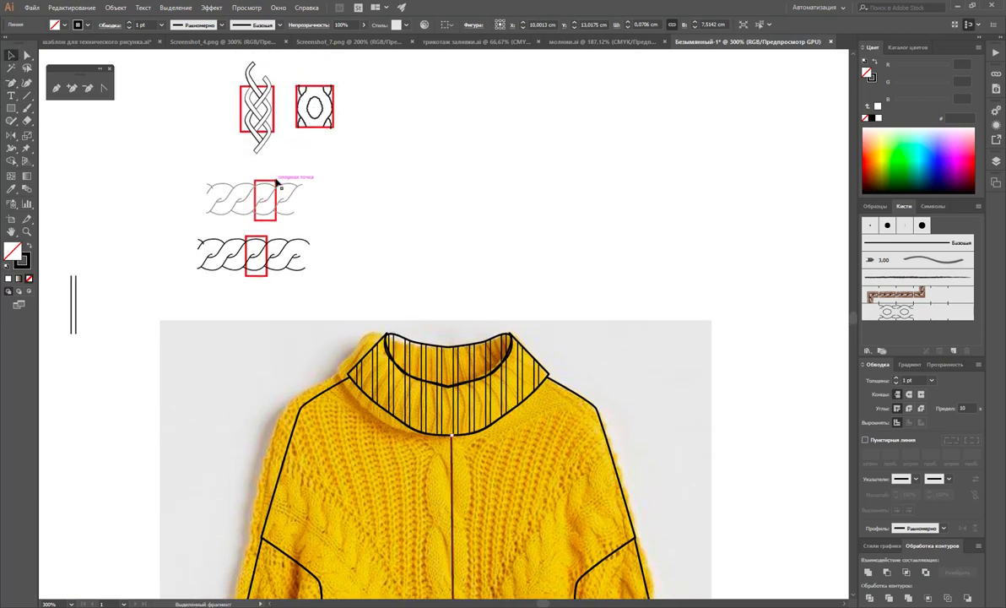
Ungroup the grey cable sketch, delete its red rectangle, and select its pieces
{"action": "left_click", "coordinate": [278, 181]}
{"action": "right_click", "coordinate": [278, 182]}
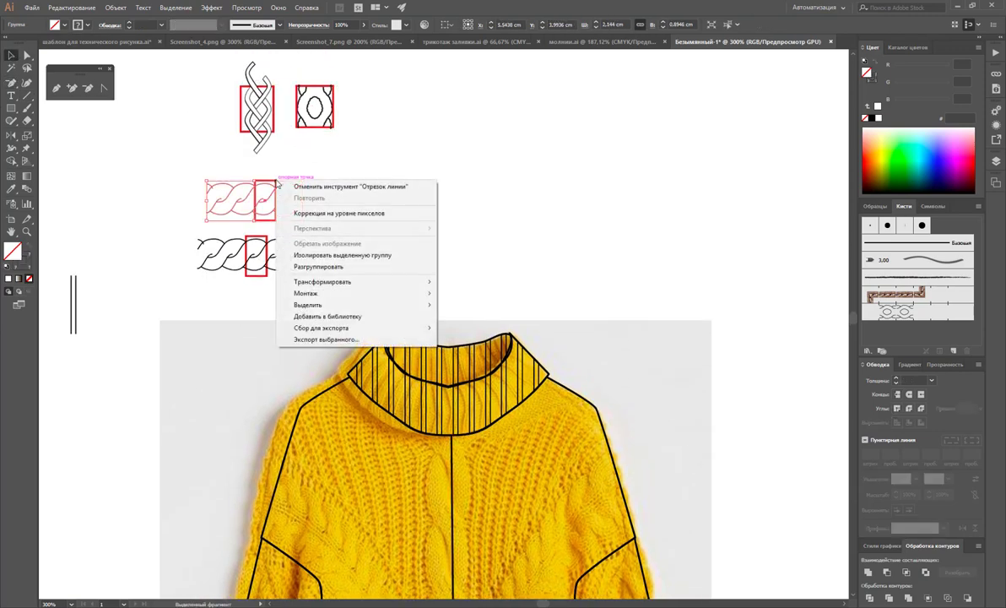
{"action": "left_click", "coordinate": [347, 262]}
{"action": "left_click", "coordinate": [276, 187]}
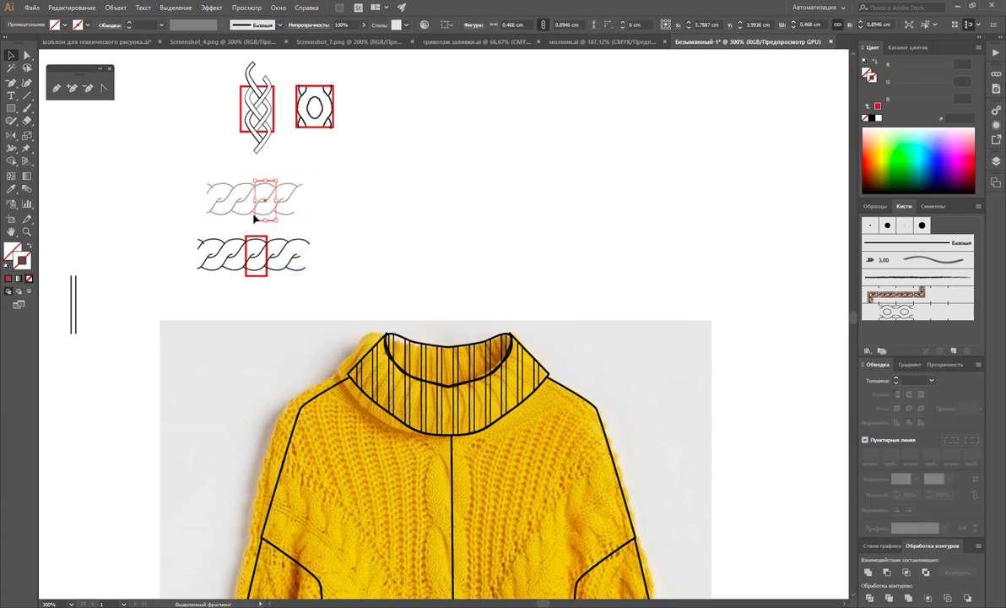
{"action": "key", "text": "Delete"}
{"action": "left_click_drag", "start_coordinate": [306, 161], "coordinate": [193, 222]}
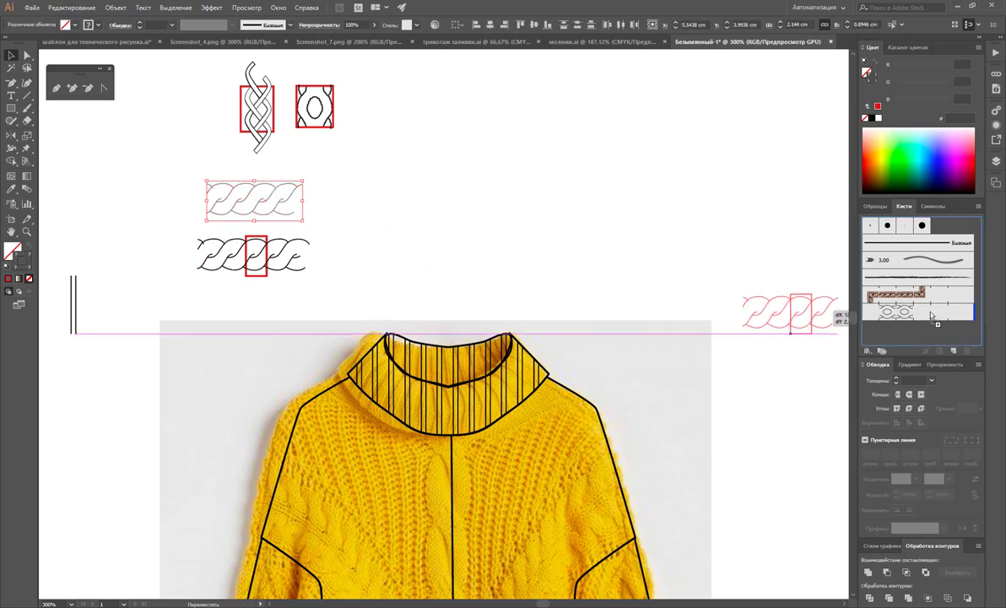
Create a Pattern Brush from the grey cable and select the centre front line
{"action": "left_click_drag", "start_coordinate": [278, 199], "coordinate": [870, 304]}
{"action": "left_click", "coordinate": [501, 362]}
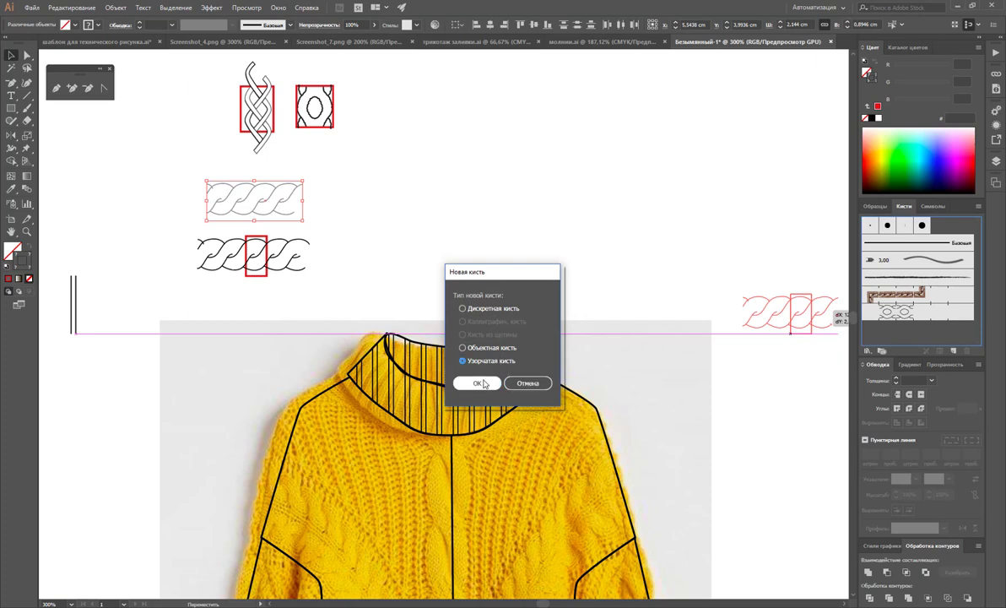
{"action": "left_click", "coordinate": [477, 383]}
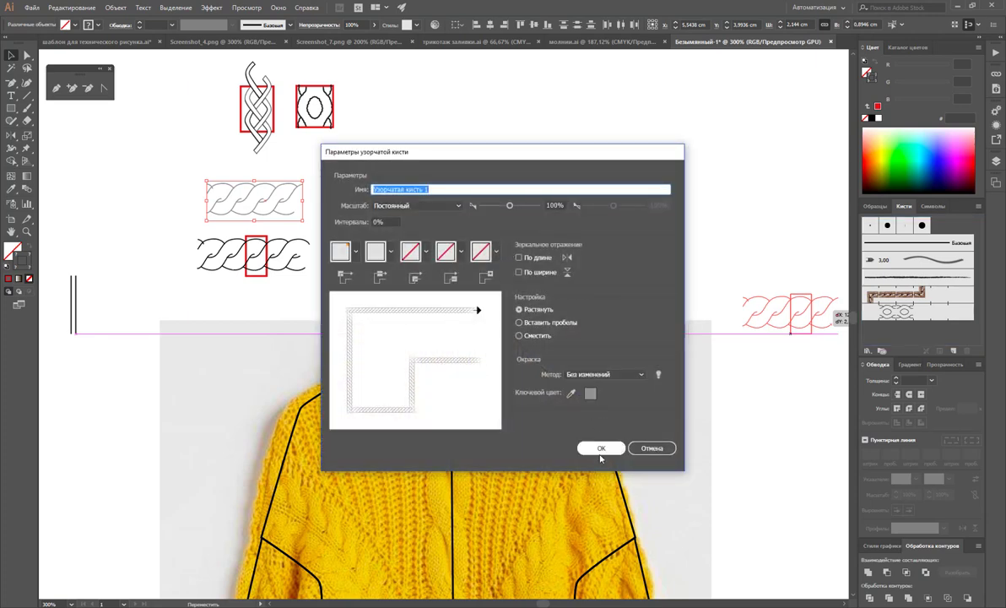
{"action": "left_click", "coordinate": [601, 449]}
{"action": "scroll", "coordinate": [639, 400], "scroll_direction": "down", "scroll_amount": 3}
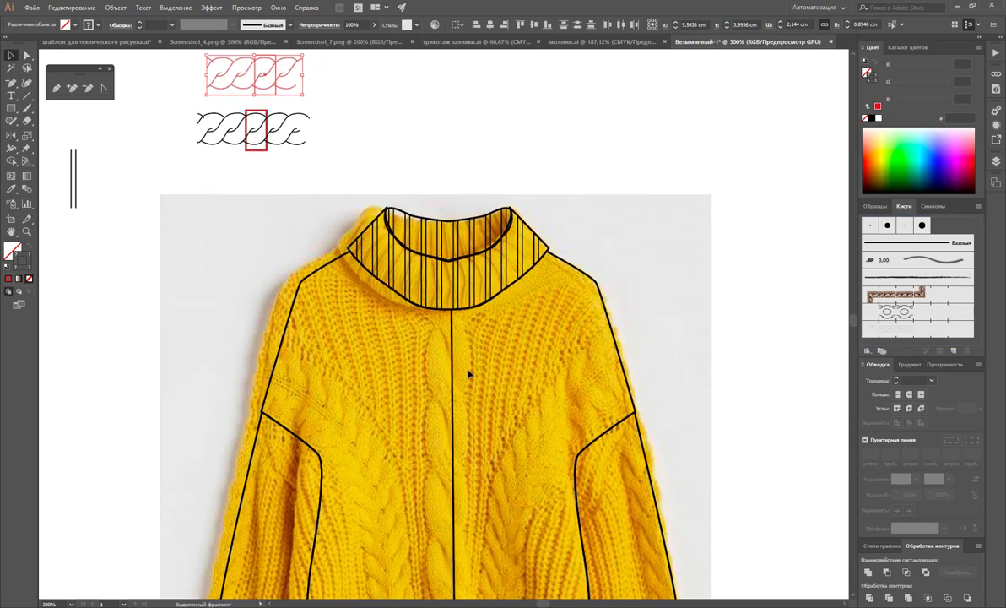
{"action": "left_click", "coordinate": [456, 377]}
Apply the new cable brush to the sweater's centre front line
{"action": "left_click", "coordinate": [905, 318]}
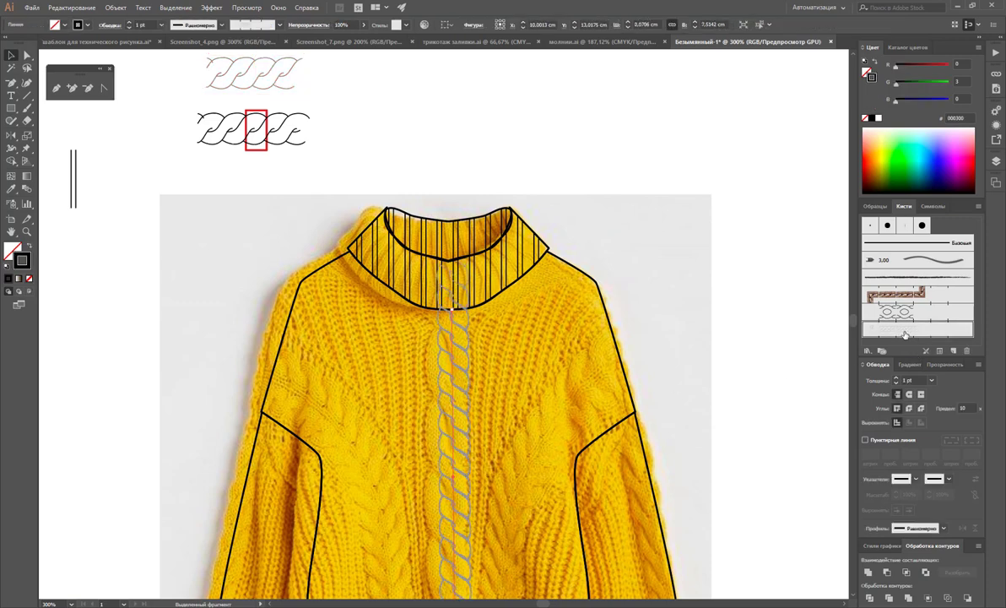
{"action": "scroll", "coordinate": [823, 320], "scroll_direction": "down", "scroll_amount": 2}
{"action": "scroll", "coordinate": [597, 222], "scroll_direction": "up", "scroll_amount": 1}
{"action": "scroll", "coordinate": [597, 222], "scroll_direction": "up", "scroll_amount": 1}
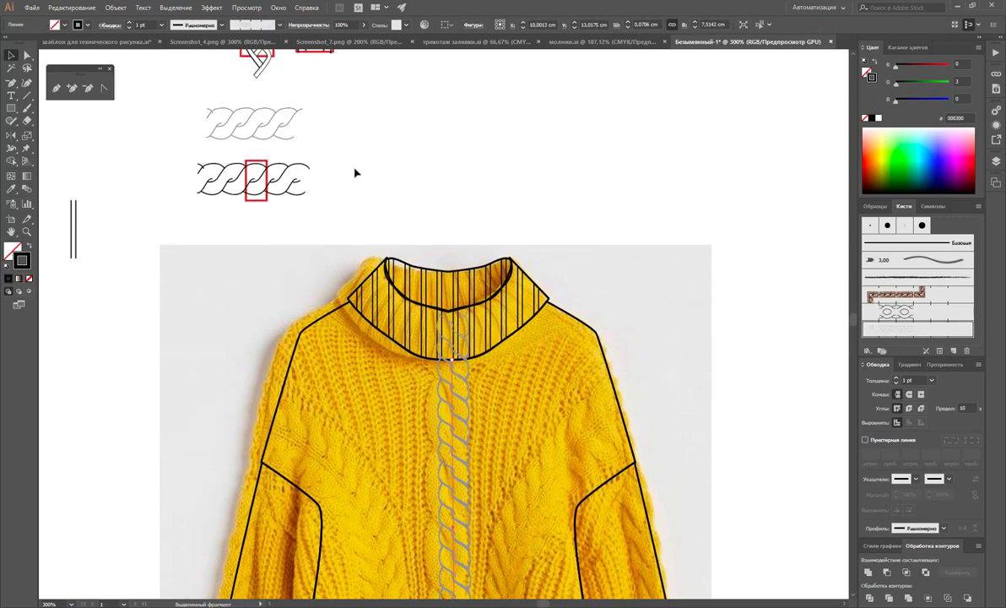
Group the grey cable sketch pieces and recolour their strokes black
{"action": "left_click_drag", "start_coordinate": [333, 109], "coordinate": [198, 151]}
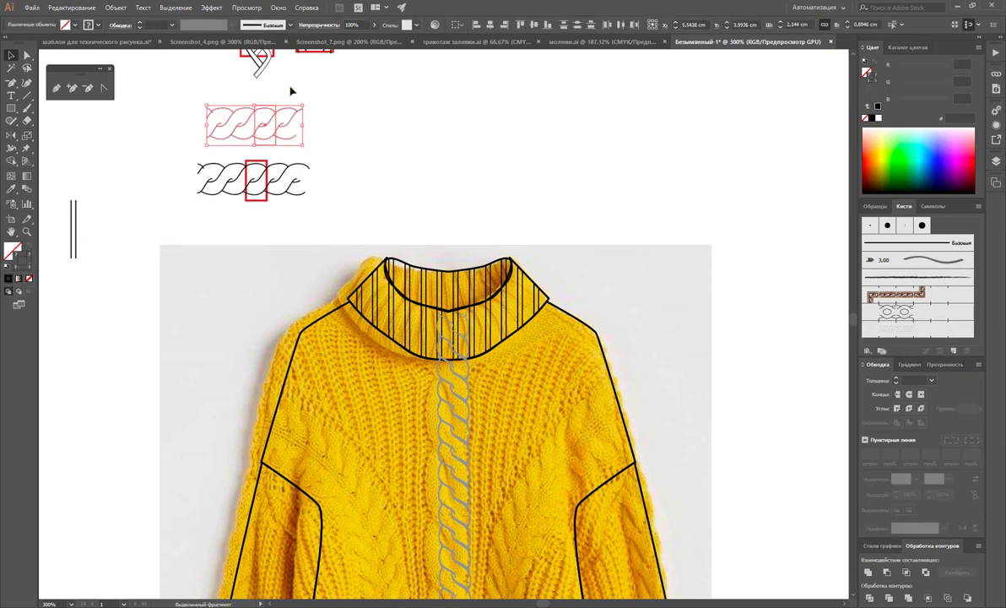
{"action": "key", "text": "ctrl+g"}
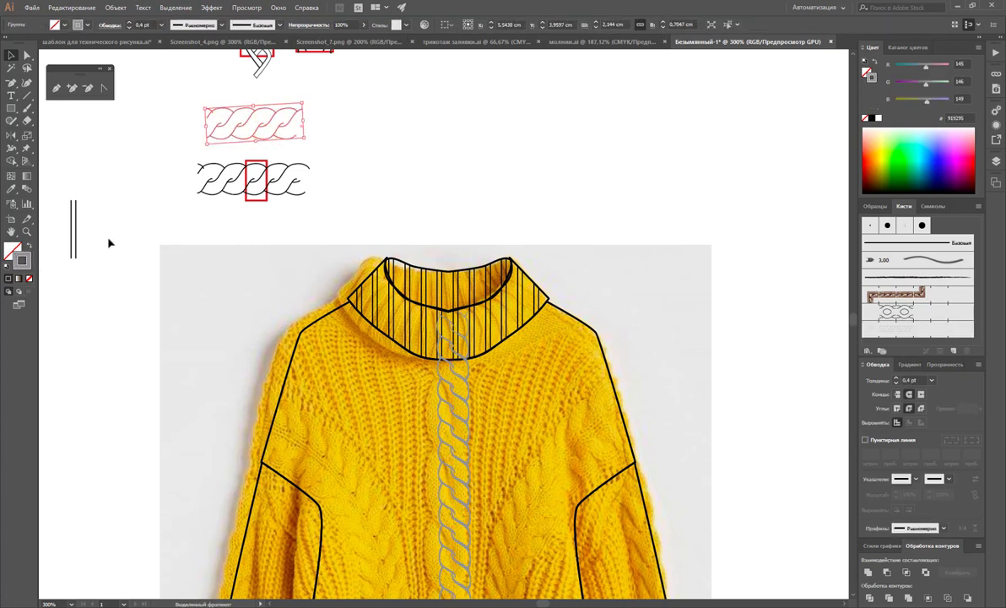
{"action": "left_click", "coordinate": [875, 206]}
{"action": "left_click", "coordinate": [887, 240]}
{"action": "left_click", "coordinate": [566, 131]}
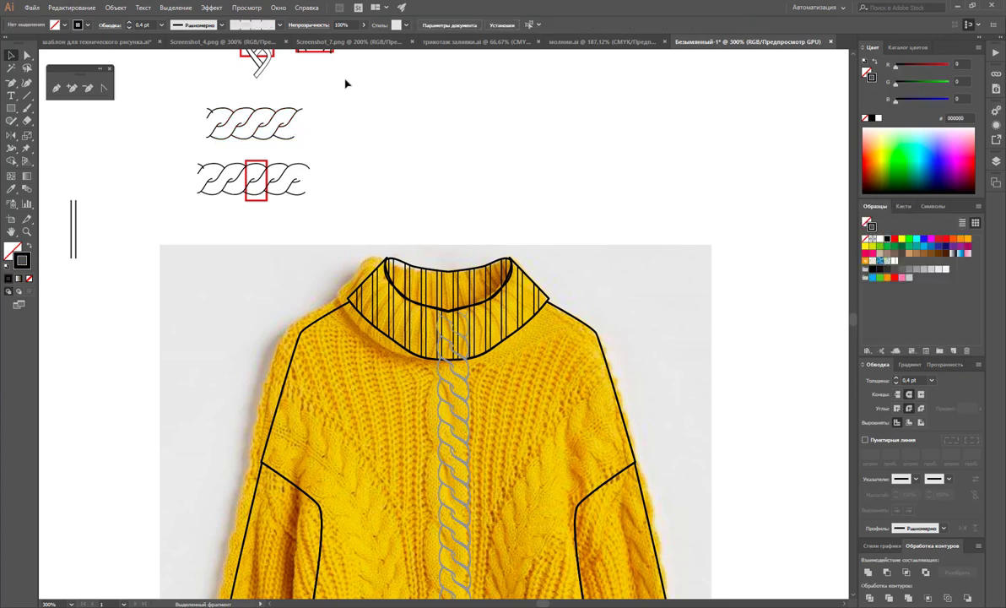
{"action": "left_click_drag", "start_coordinate": [319, 109], "coordinate": [150, 146]}
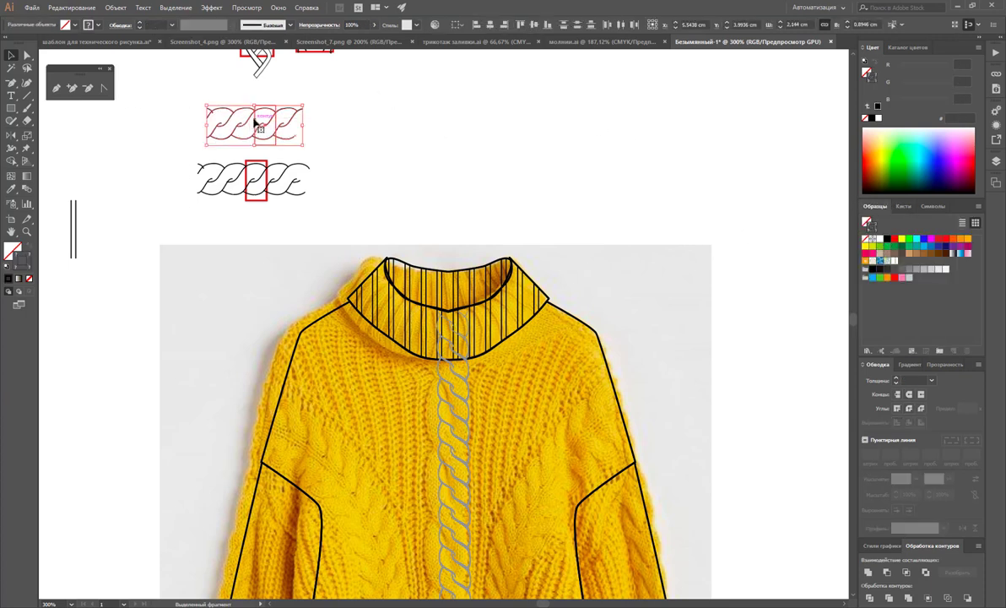
Turn the black cable sketch into a new pattern brush and apply it to the centre line
{"action": "mouse_move", "coordinate": [253, 128]}
{"action": "left_mouse_down"}
{"action": "mouse_move", "coordinate": [653, 220]}
{"action": "mouse_move", "coordinate": [875, 294]}
{"action": "left_mouse_up"}
{"action": "left_click", "coordinate": [903, 206]}
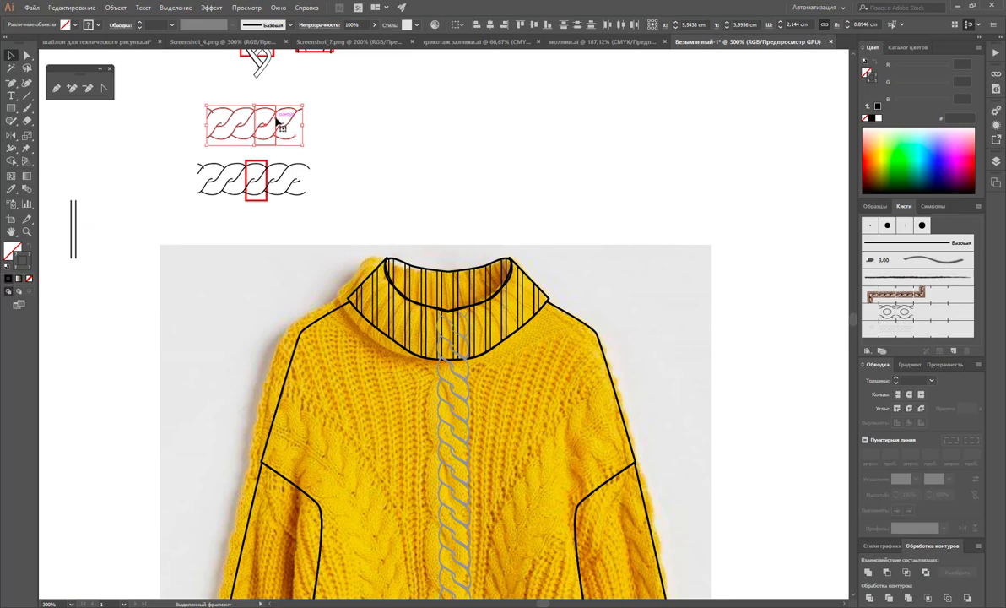
{"action": "left_click_drag", "start_coordinate": [281, 125], "coordinate": [895, 312]}
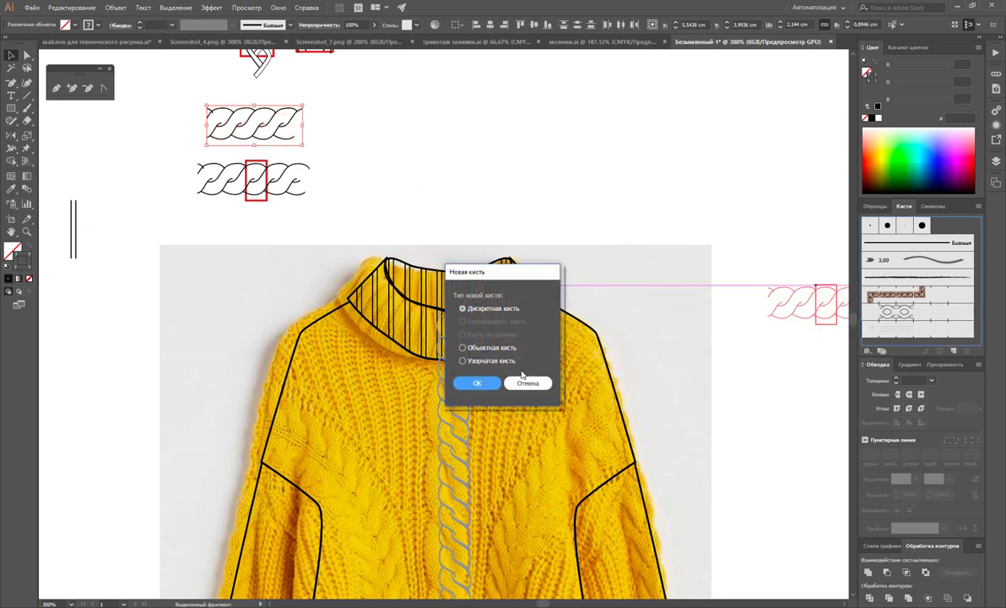
{"action": "left_click", "coordinate": [463, 361]}
{"action": "left_click", "coordinate": [478, 384]}
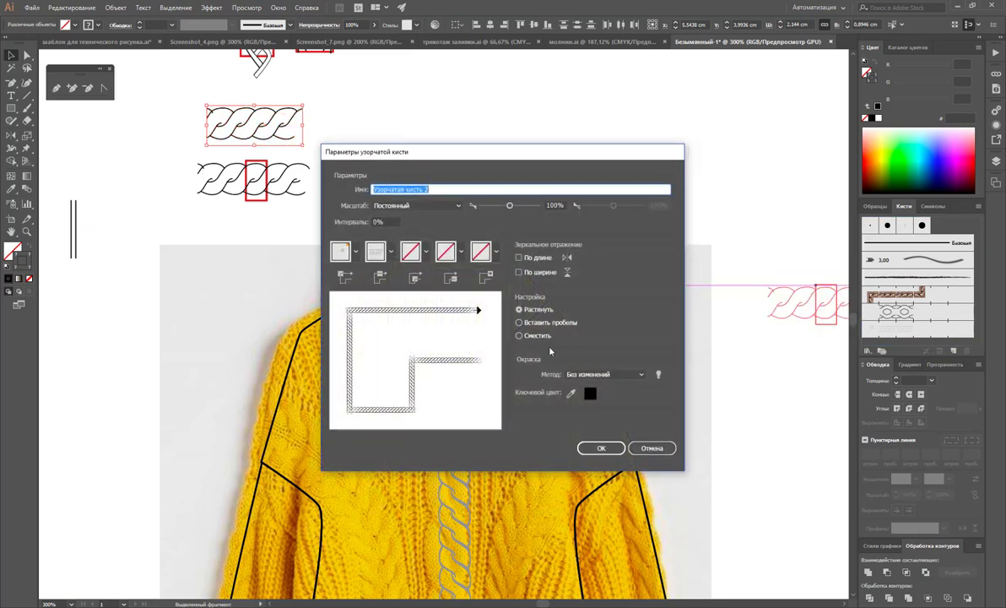
{"action": "left_click", "coordinate": [566, 419]}
{"action": "left_click", "coordinate": [456, 388]}
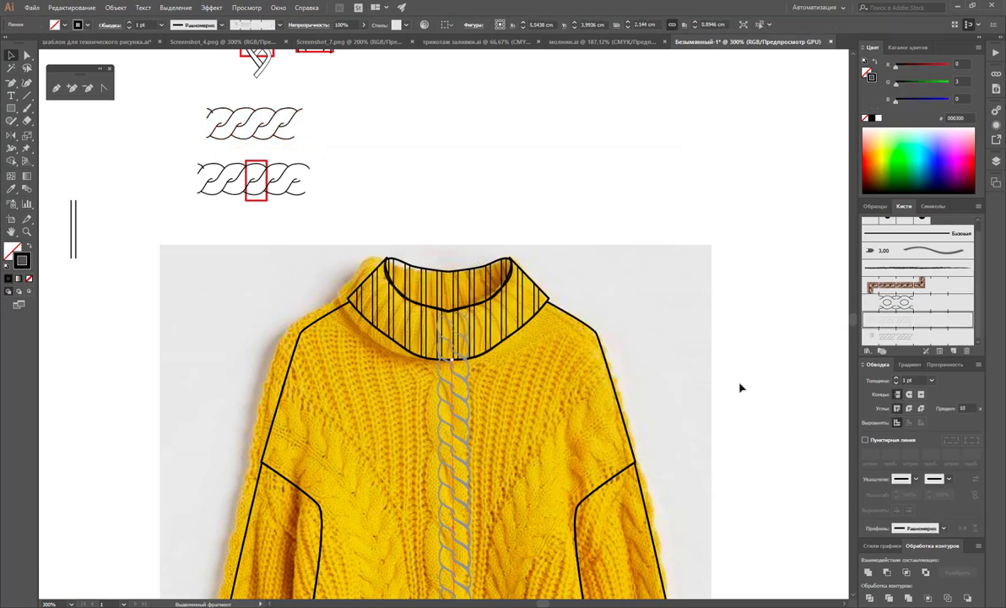
{"action": "left_click", "coordinate": [895, 335]}
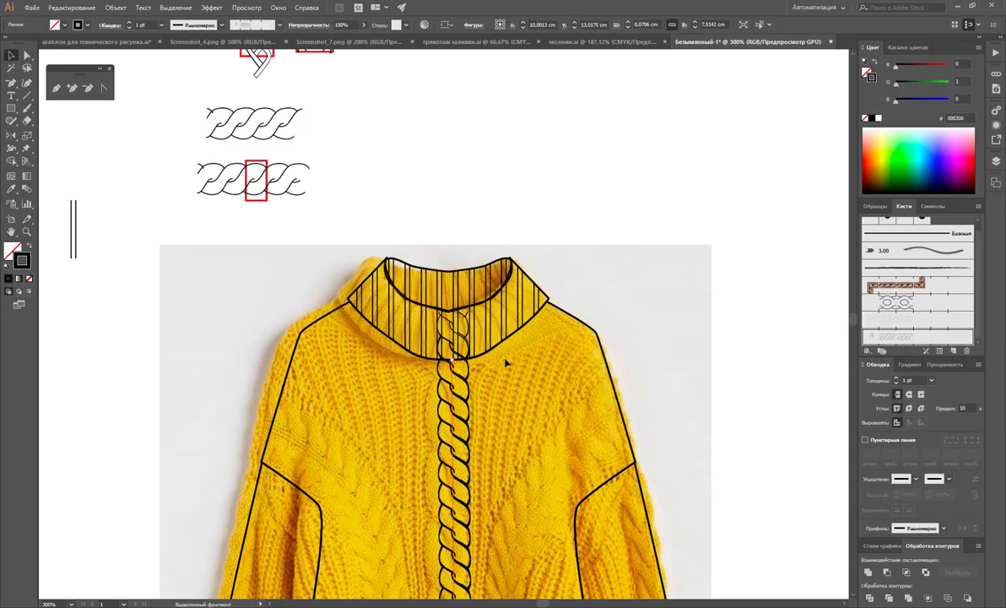
Reshape the centre cable path's top and bottom anchors with Direct Selection
{"action": "left_click", "coordinate": [26, 55]}
{"action": "scroll", "coordinate": [591, 160], "scroll_direction": "down", "scroll_amount": 3}
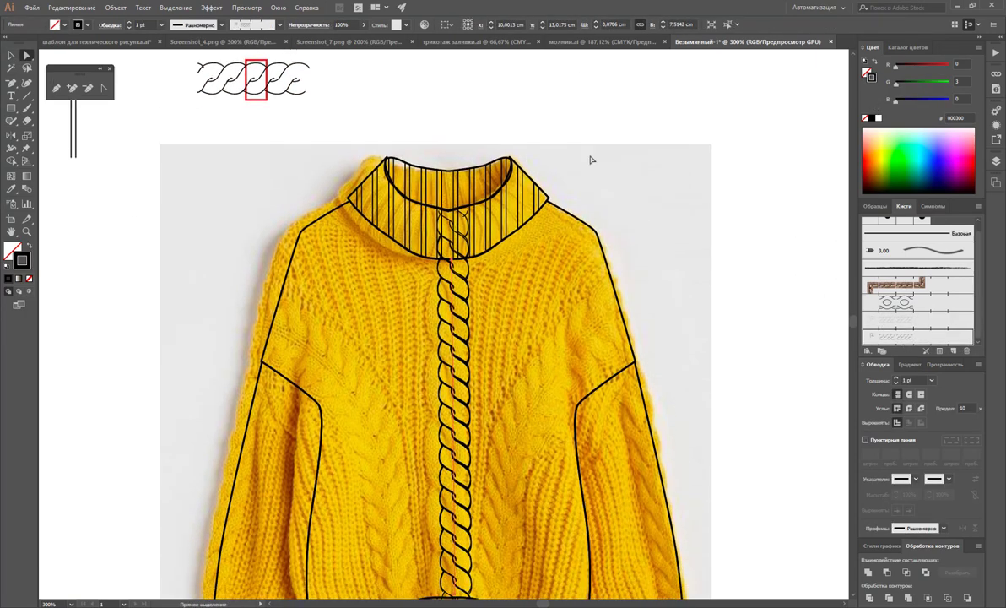
{"action": "scroll", "coordinate": [591, 160], "scroll_direction": "down", "scroll_amount": 2}
{"action": "left_click_drag", "start_coordinate": [454, 216], "coordinate": [458, 236]}
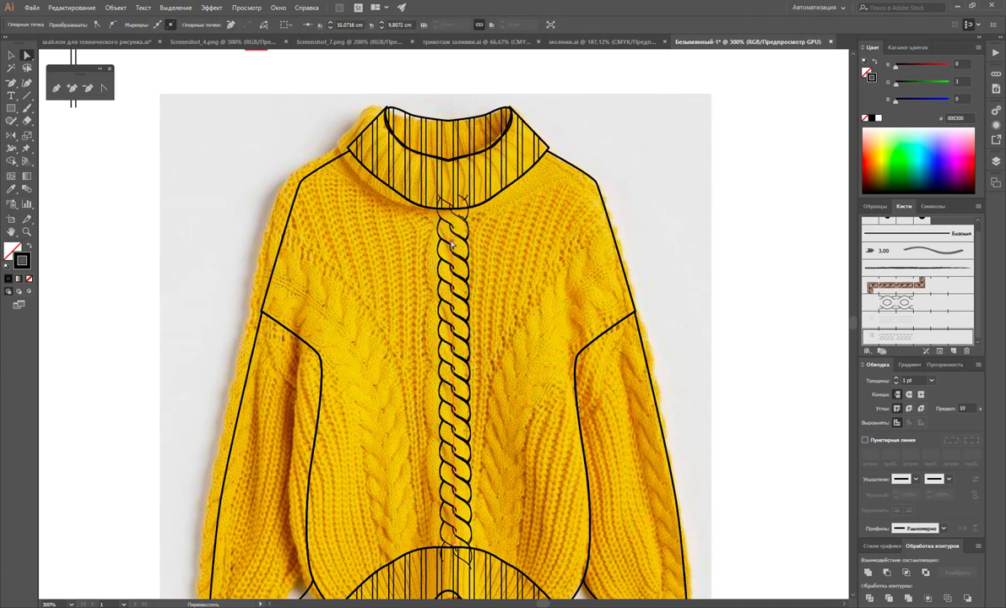
{"action": "left_click_drag", "start_coordinate": [460, 237], "coordinate": [453, 257]}
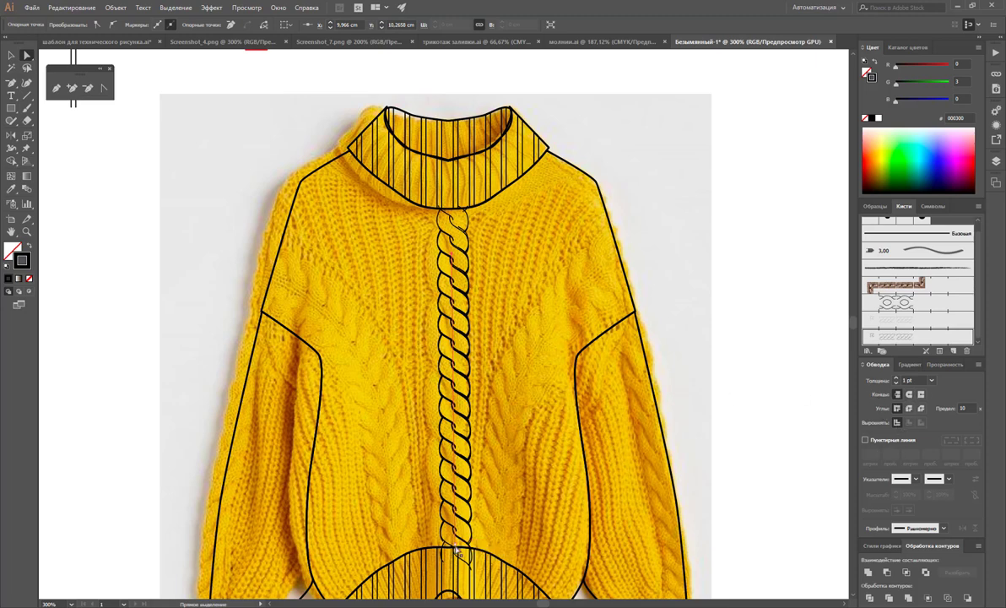
{"action": "mouse_move", "coordinate": [456, 530]}
{"action": "left_mouse_down"}
{"action": "mouse_move", "coordinate": [457, 551]}
{"action": "mouse_move", "coordinate": [456, 534]}
{"action": "left_mouse_up"}
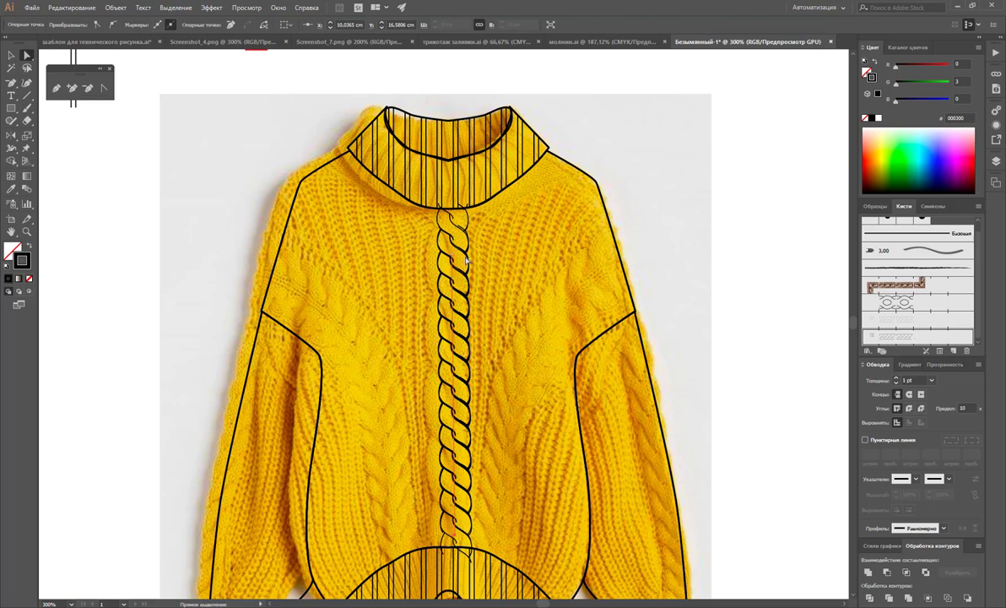
{"action": "left_click_drag", "start_coordinate": [454, 257], "coordinate": [450, 255]}
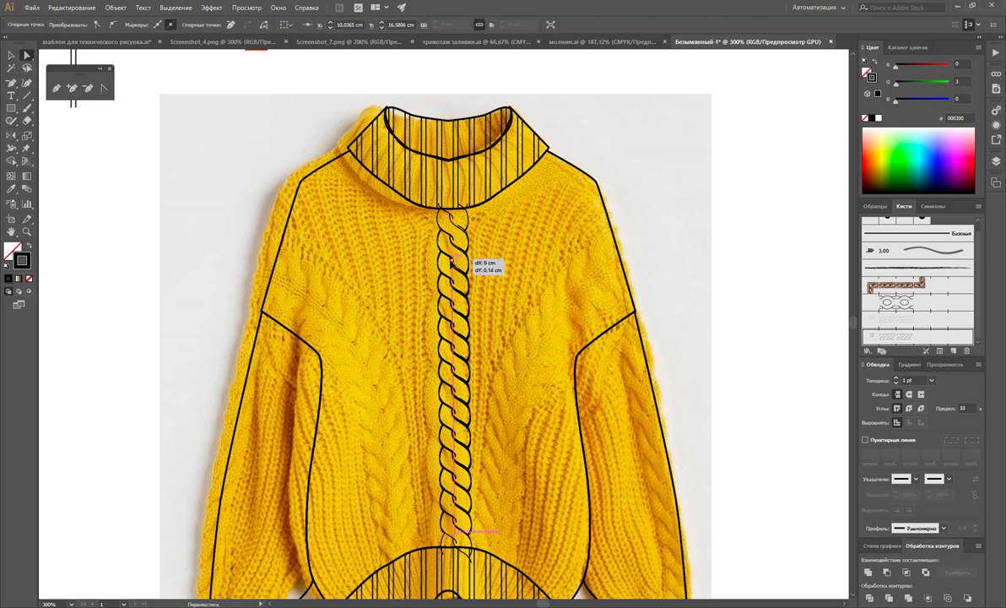
Set the cable stroke to 1.3 pt and end it at the top of the hem band
{"action": "left_click", "coordinate": [933, 382]}
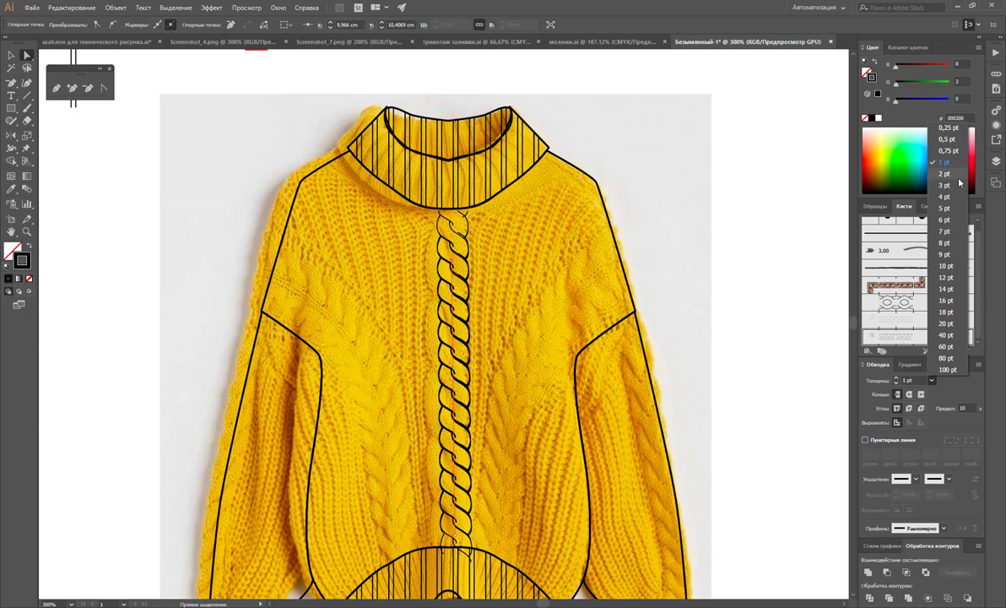
{"action": "left_click", "coordinate": [962, 175]}
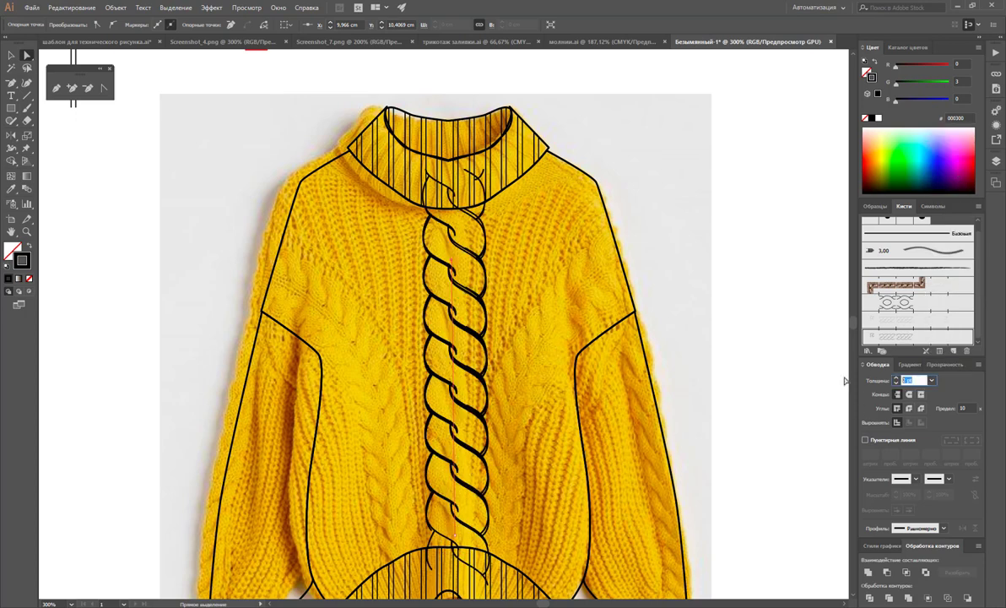
{"action": "key", "text": "Return"}
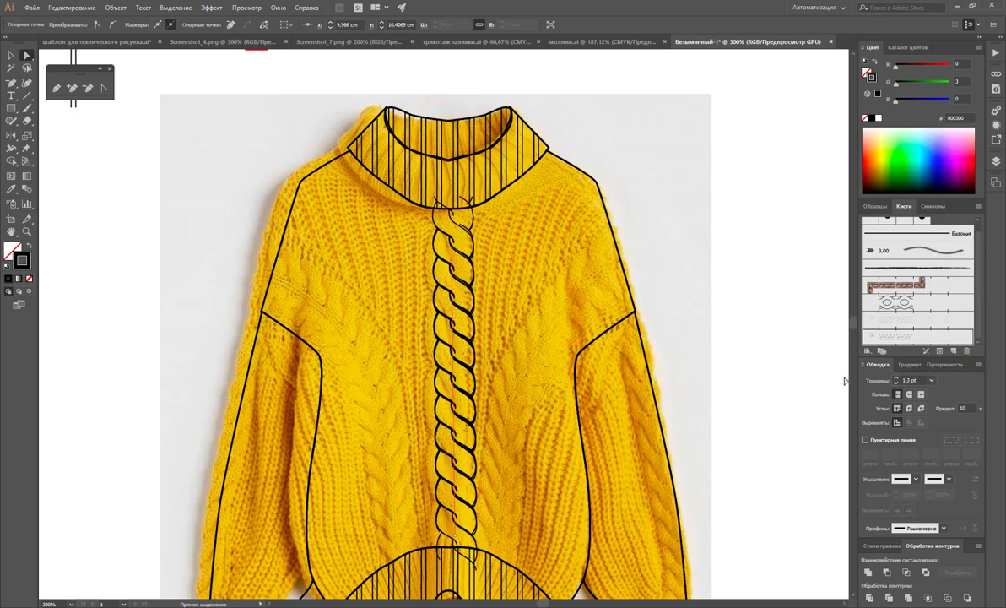
{"action": "left_click_drag", "start_coordinate": [458, 266], "coordinate": [453, 276]}
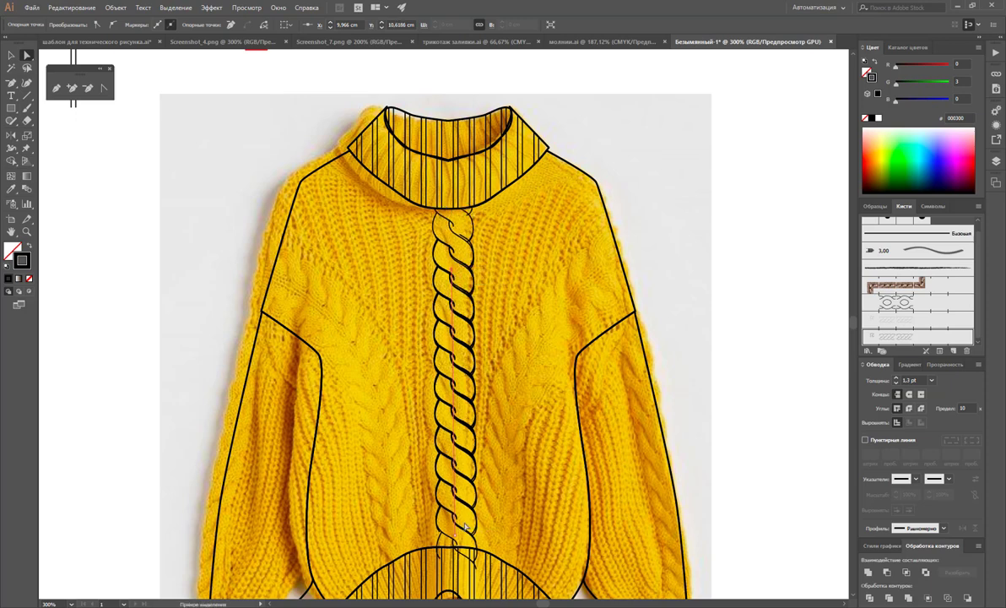
{"action": "left_click_drag", "start_coordinate": [456, 541], "coordinate": [456, 522]}
{"action": "left_click", "coordinate": [701, 348]}
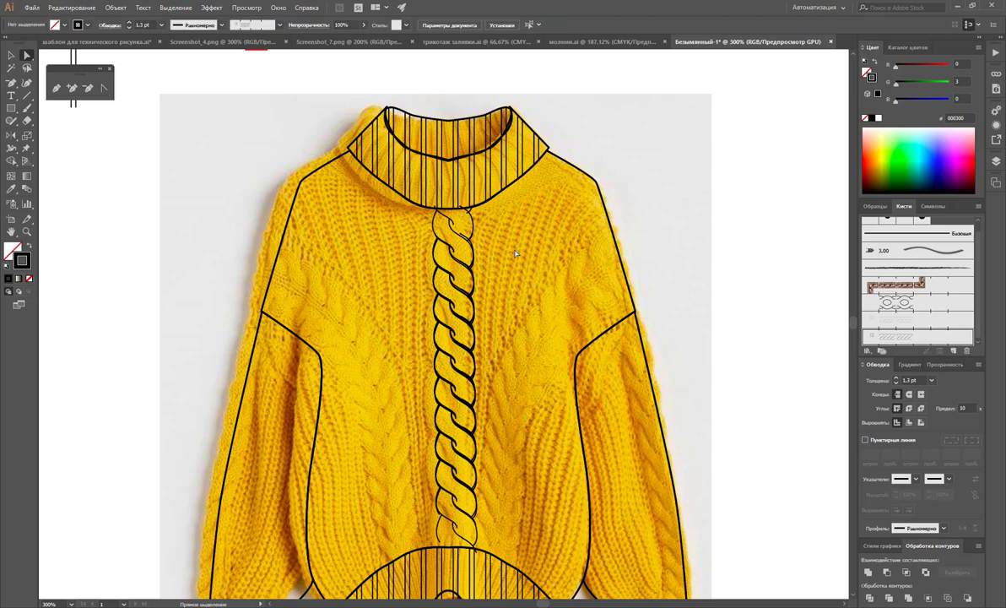
{"action": "scroll", "coordinate": [456, 220], "scroll_direction": "down", "scroll_amount": 3}
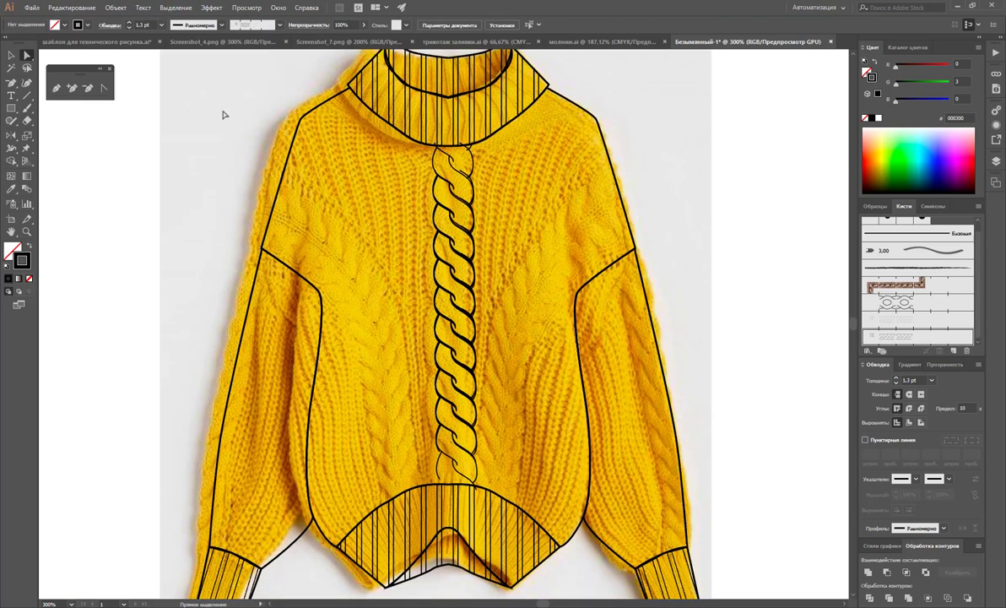
Draw two curved guide lines down the left front, ending just above the hem band
{"action": "left_click", "coordinate": [56, 88]}
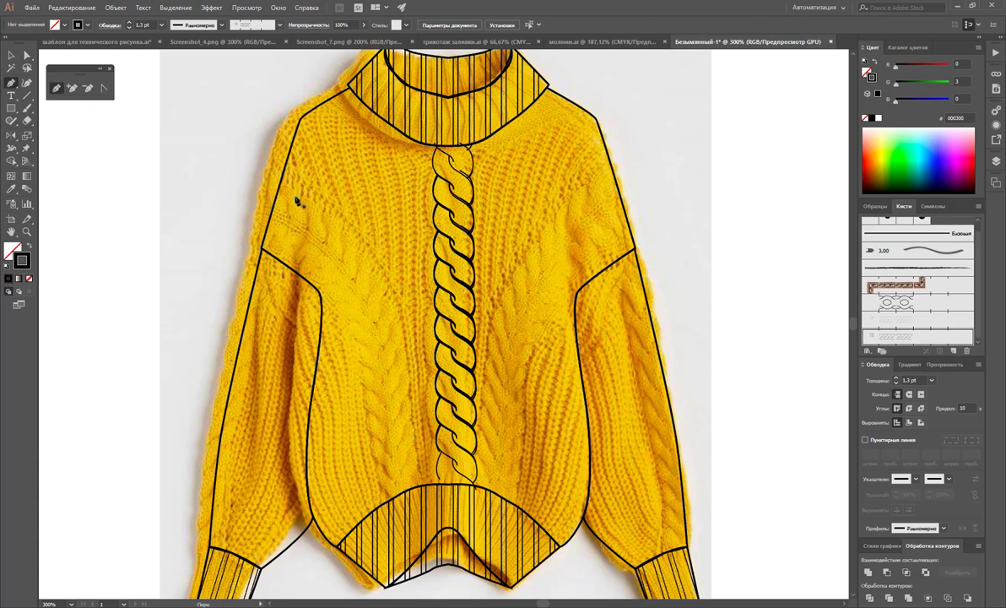
{"action": "left_click", "coordinate": [289, 196]}
{"action": "left_click_drag", "start_coordinate": [368, 294], "coordinate": [393, 359]}
{"action": "left_click", "coordinate": [408, 480]}
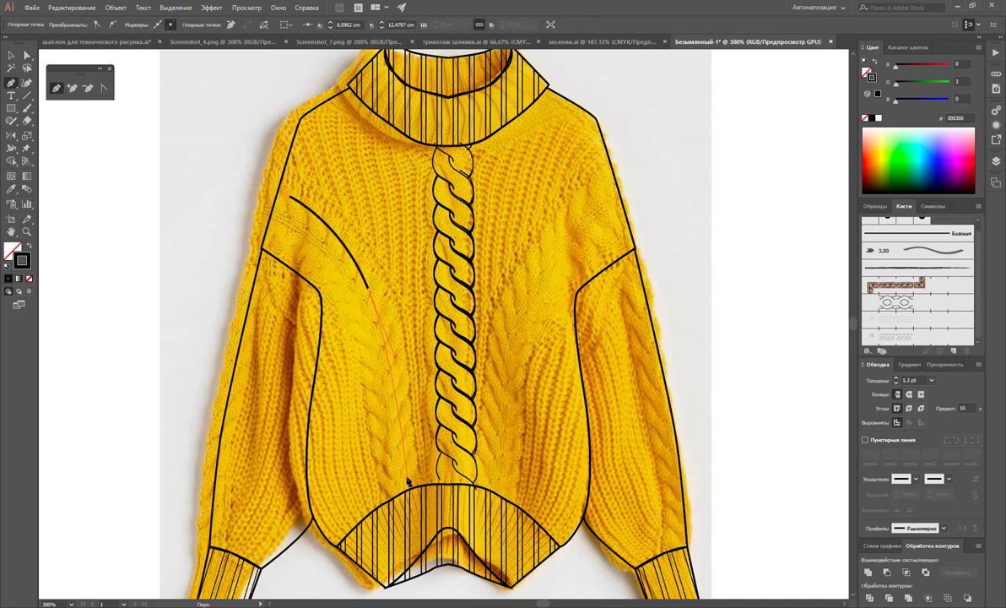
{"action": "key", "text": "Escape"}
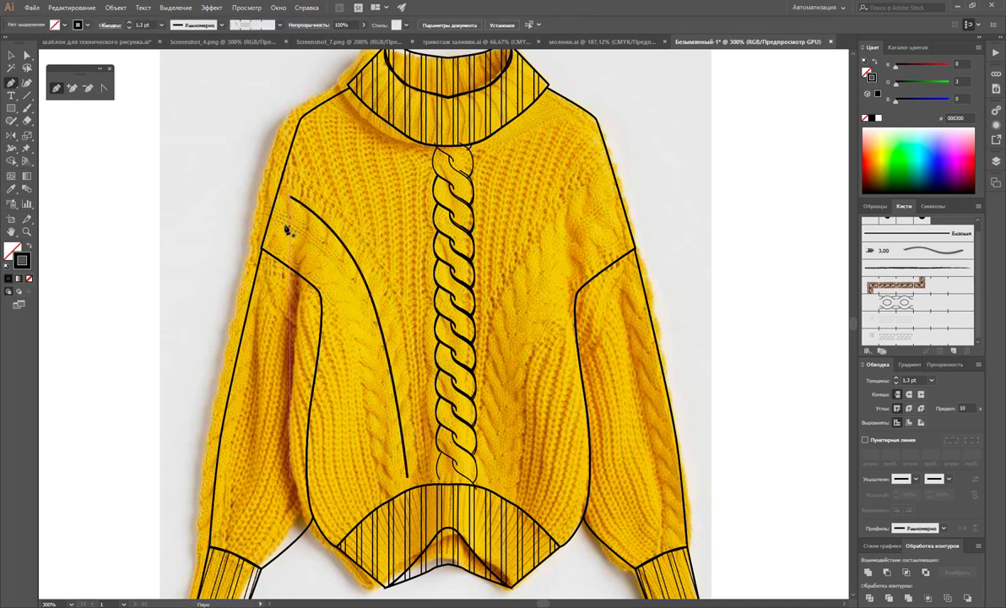
{"action": "left_click", "coordinate": [279, 233]}
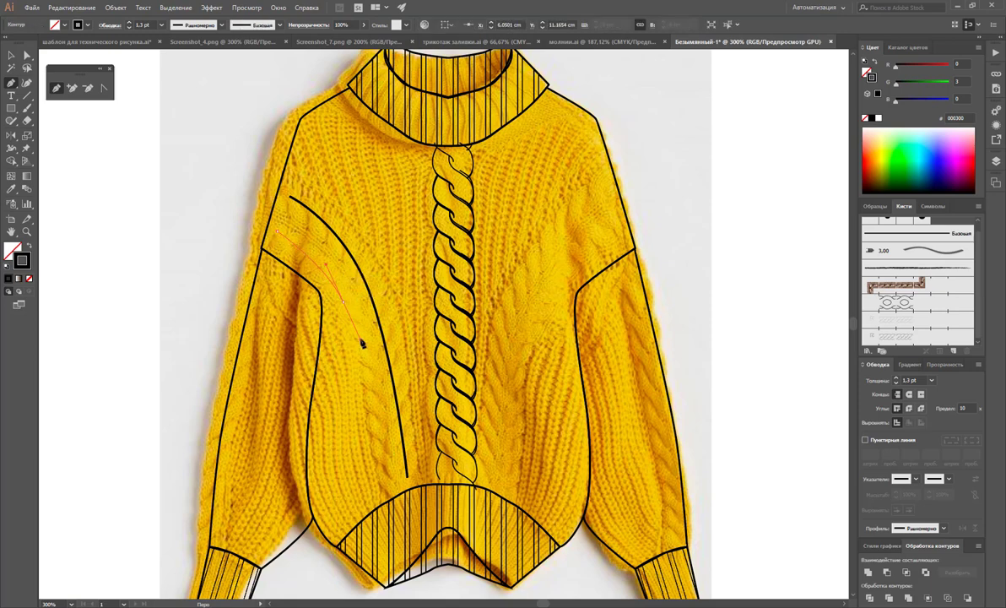
{"action": "left_click", "coordinate": [396, 490]}
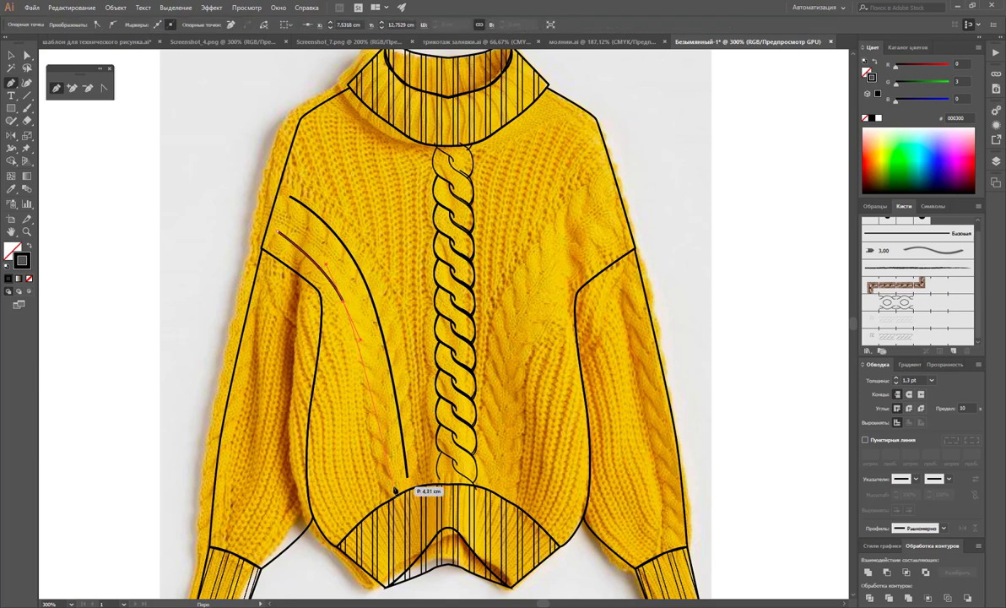
{"action": "key", "text": "Escape"}
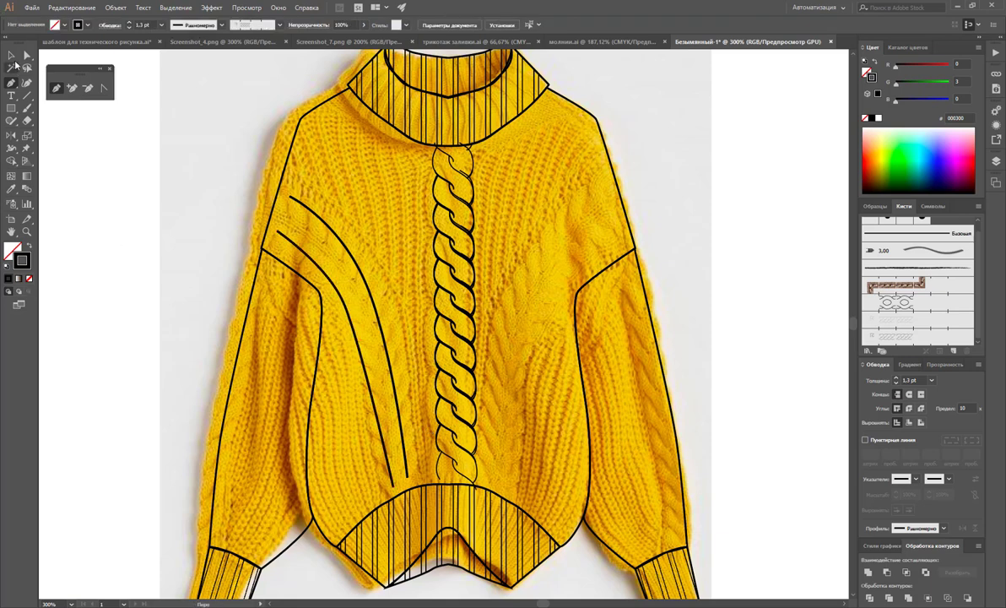
Apply the braided cable brush to both curves at 0.65 pt stroke weight
{"action": "left_click", "coordinate": [11, 55]}
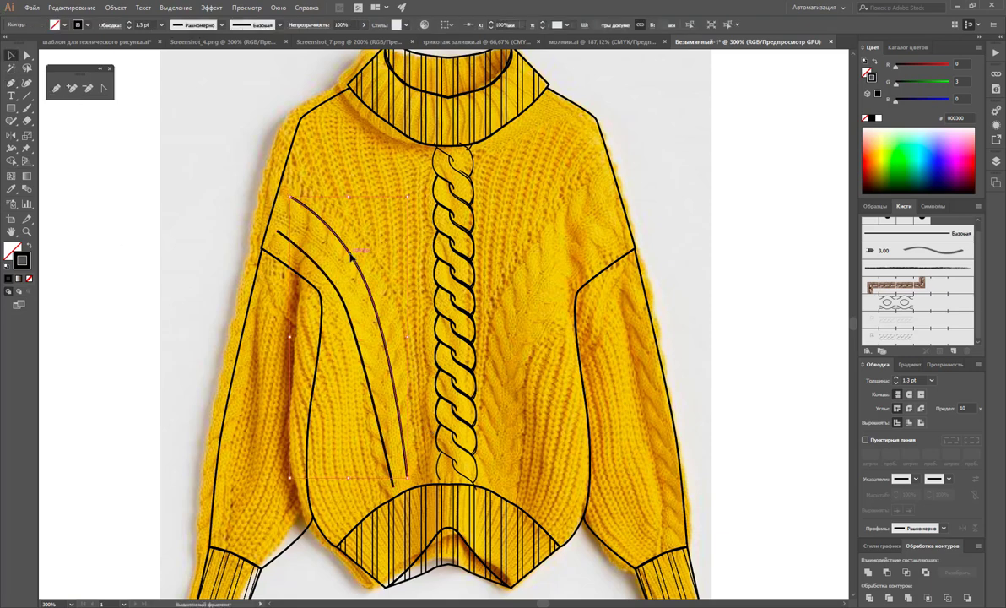
{"action": "left_click_drag", "start_coordinate": [381, 182], "coordinate": [262, 452]}
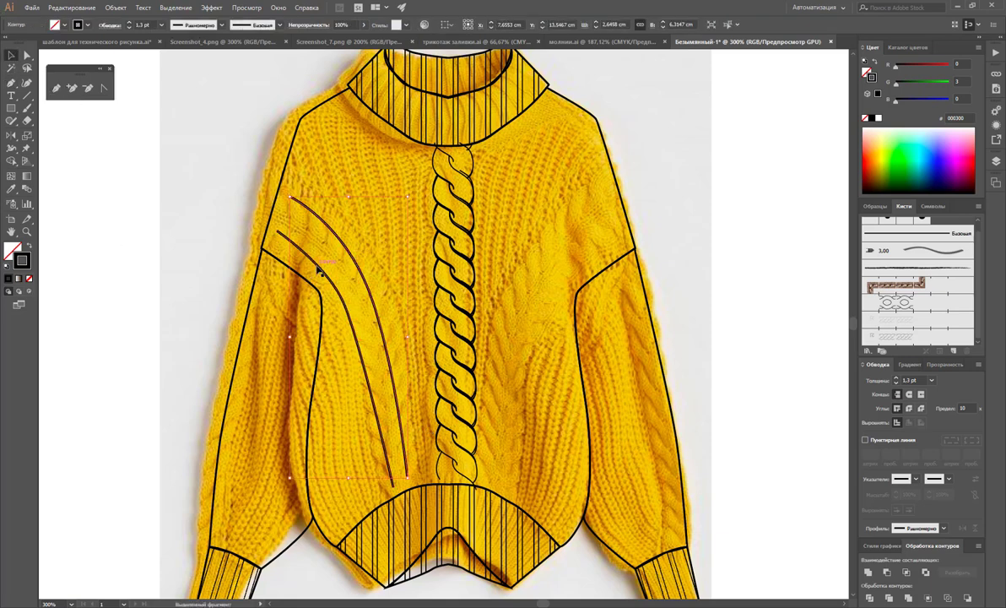
{"action": "left_click", "coordinate": [899, 339]}
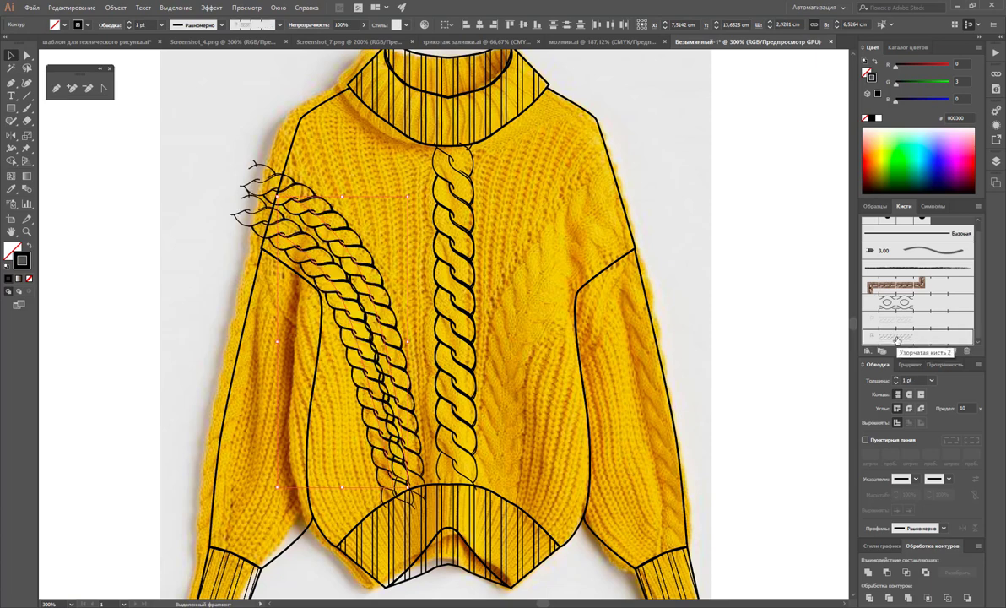
{"action": "left_click", "coordinate": [931, 381]}
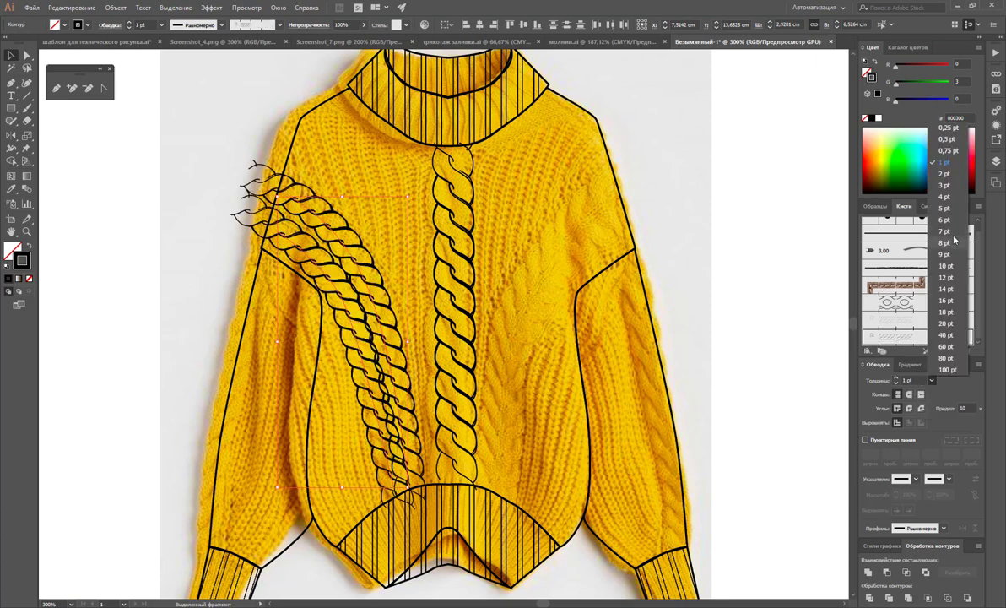
{"action": "left_click", "coordinate": [947, 151]}
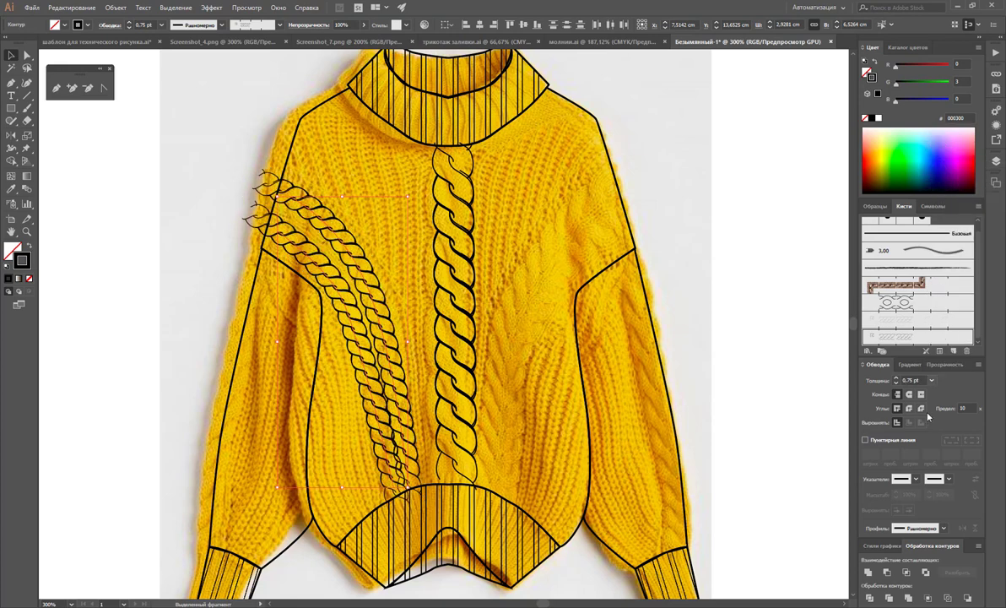
{"action": "left_click", "coordinate": [910, 380]}
{"action": "type", "text": "0,65"}
{"action": "key", "text": "Return"}
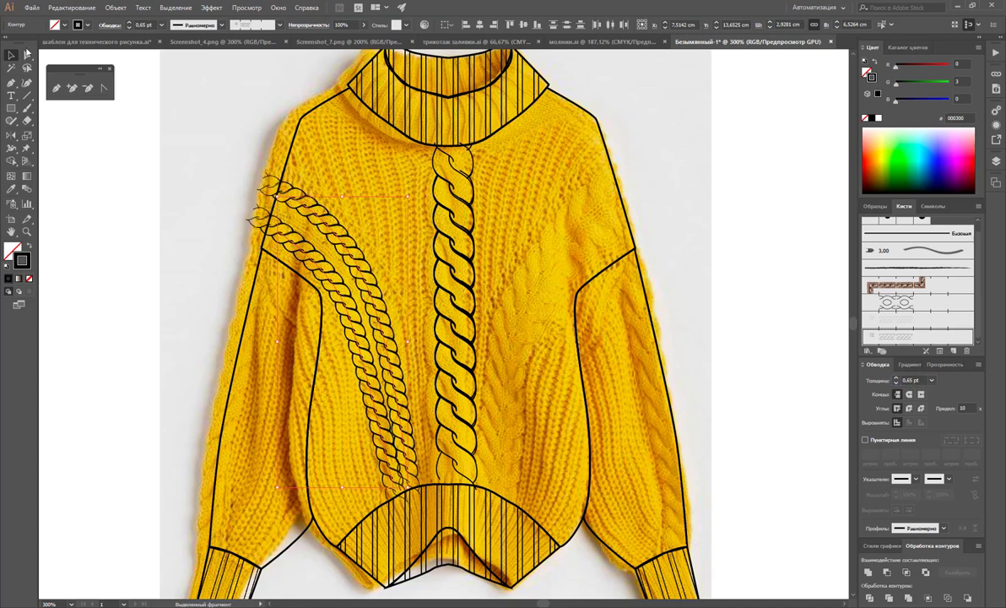
Adjust the two braids' upper and lower end anchors to fit the front panel
{"action": "left_click", "coordinate": [27, 54]}
{"action": "mouse_move", "coordinate": [292, 205]}
{"action": "left_mouse_down"}
{"action": "mouse_move", "coordinate": [310, 215]}
{"action": "mouse_move", "coordinate": [324, 209]}
{"action": "left_mouse_up"}
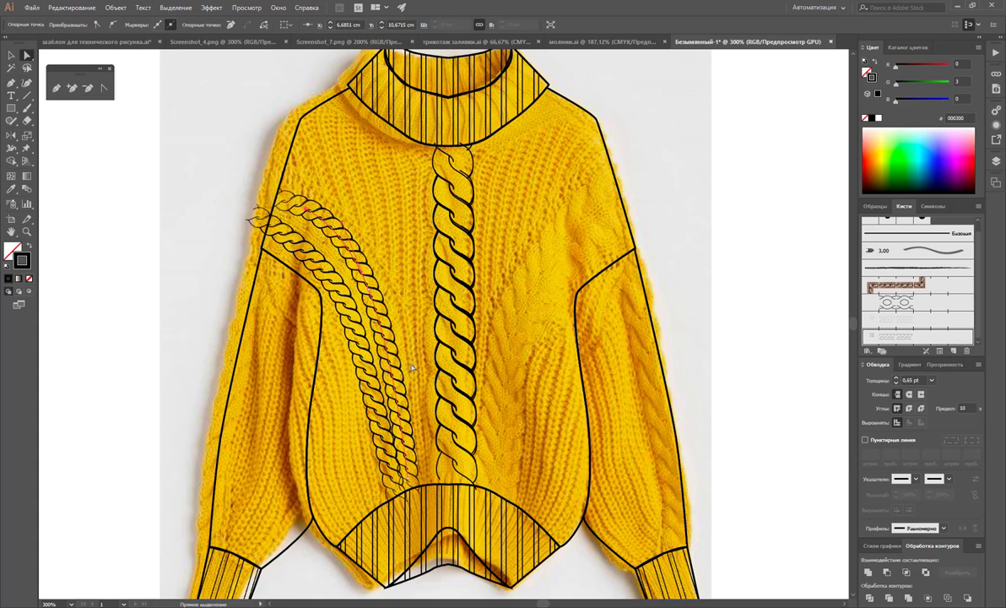
{"action": "left_click_drag", "start_coordinate": [388, 452], "coordinate": [408, 478]}
{"action": "mouse_move", "coordinate": [276, 227]}
{"action": "left_mouse_down"}
{"action": "mouse_move", "coordinate": [295, 229]}
{"action": "mouse_move", "coordinate": [294, 244]}
{"action": "left_mouse_up"}
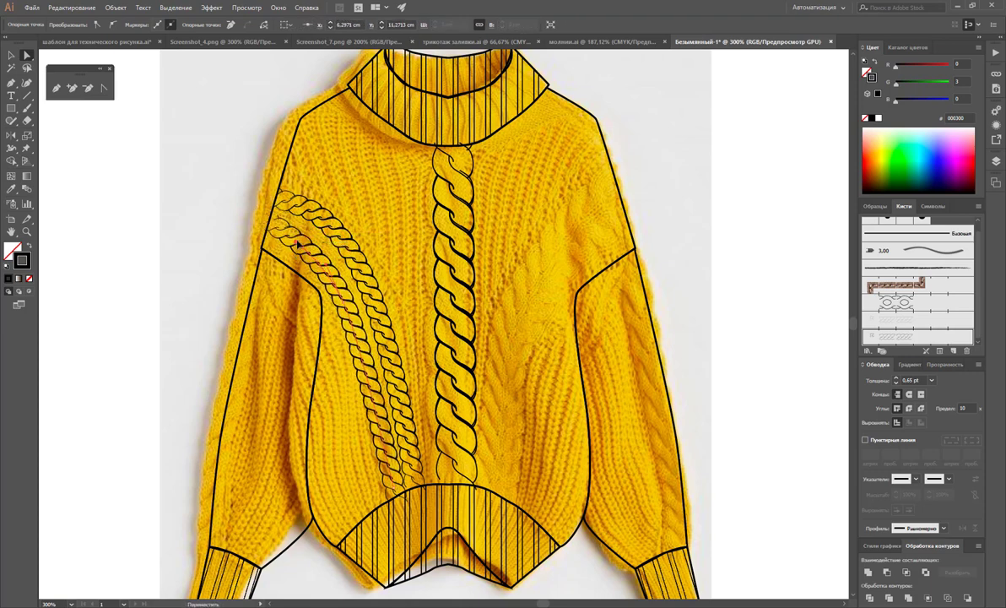
{"action": "left_click_drag", "start_coordinate": [344, 303], "coordinate": [351, 296]}
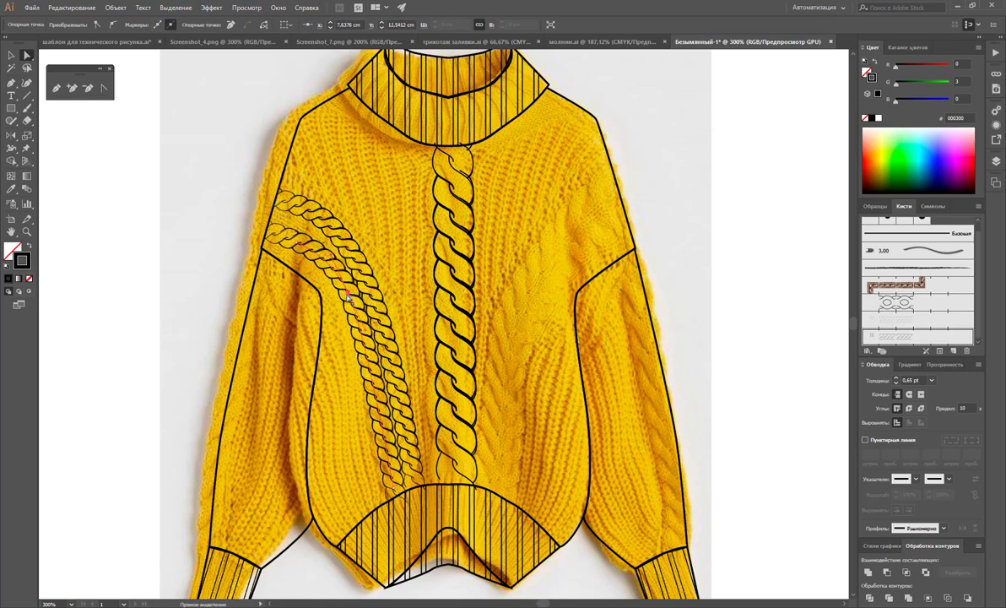
{"action": "left_click_drag", "start_coordinate": [297, 244], "coordinate": [299, 234]}
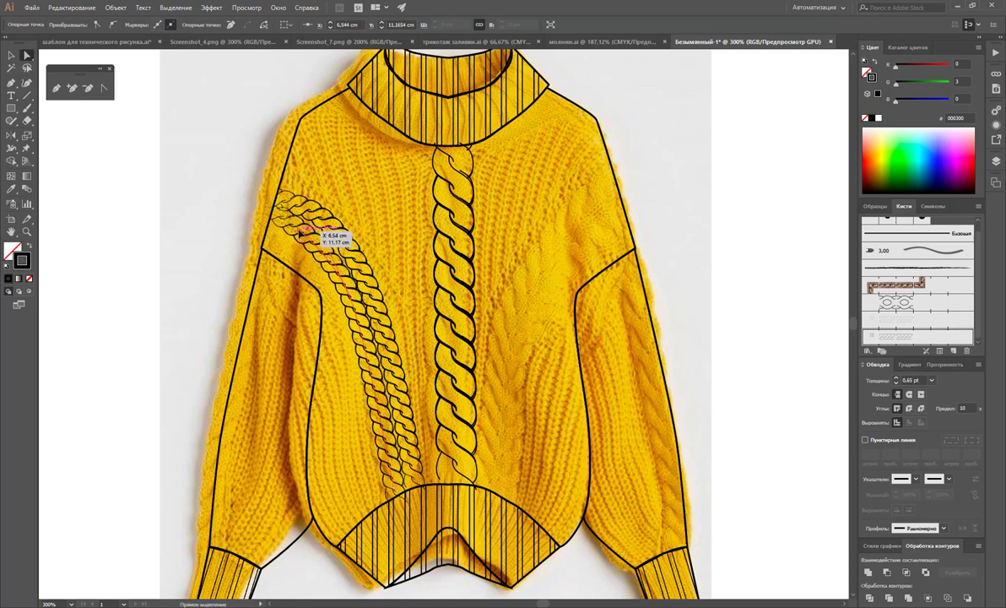
{"action": "left_click", "coordinate": [743, 191]}
Draw a line down the left sleeve ending at the cuff corner
{"action": "scroll", "coordinate": [741, 193], "scroll_direction": "down", "scroll_amount": 2}
{"action": "scroll", "coordinate": [741, 192], "scroll_direction": "down", "scroll_amount": 2}
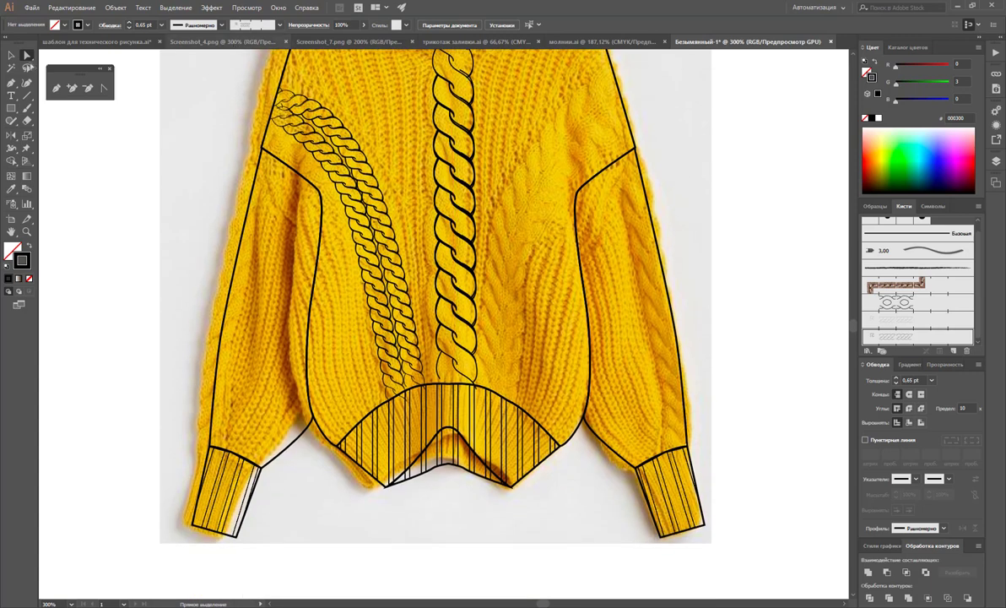
{"action": "left_click", "coordinate": [56, 91]}
{"action": "left_click", "coordinate": [268, 156]}
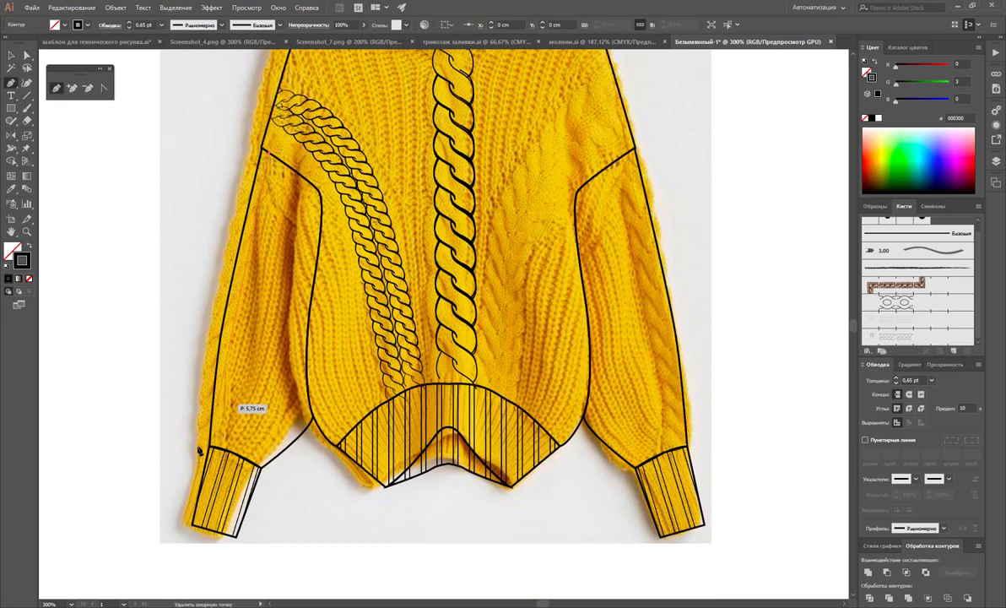
{"action": "left_click", "coordinate": [217, 452]}
{"action": "left_click", "coordinate": [262, 465]}
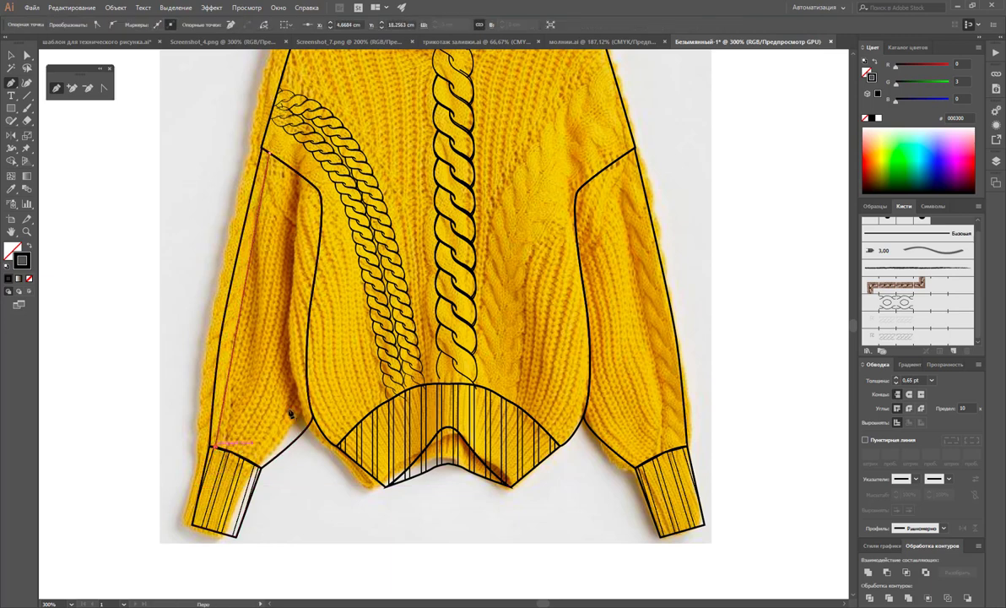
{"action": "left_click", "coordinate": [337, 545], "text": "ctrl"}
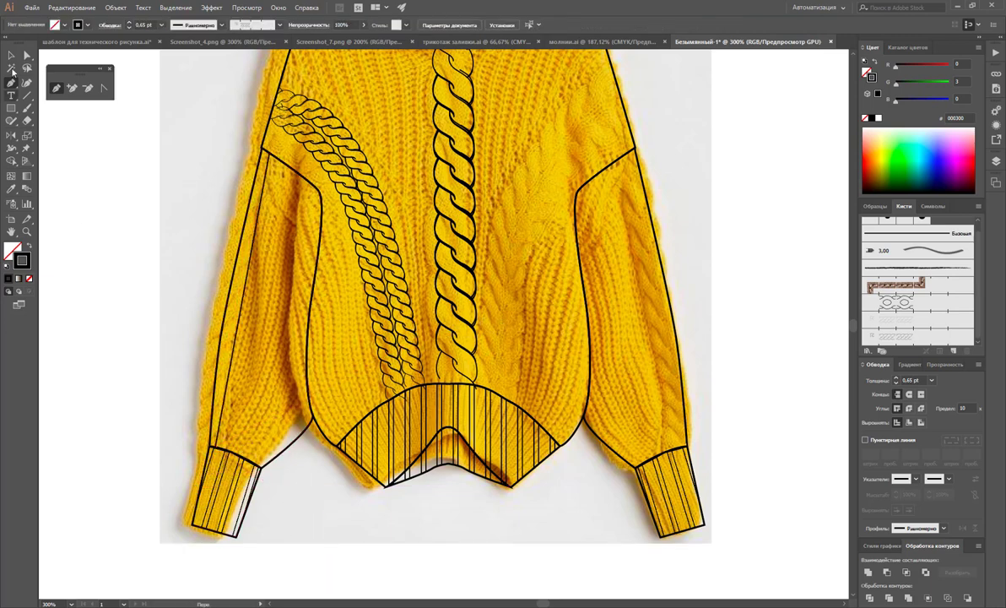
Apply the braided cable brush to the sleeve line at 0.65 pt
{"action": "left_click", "coordinate": [11, 54]}
{"action": "left_click", "coordinate": [263, 196]}
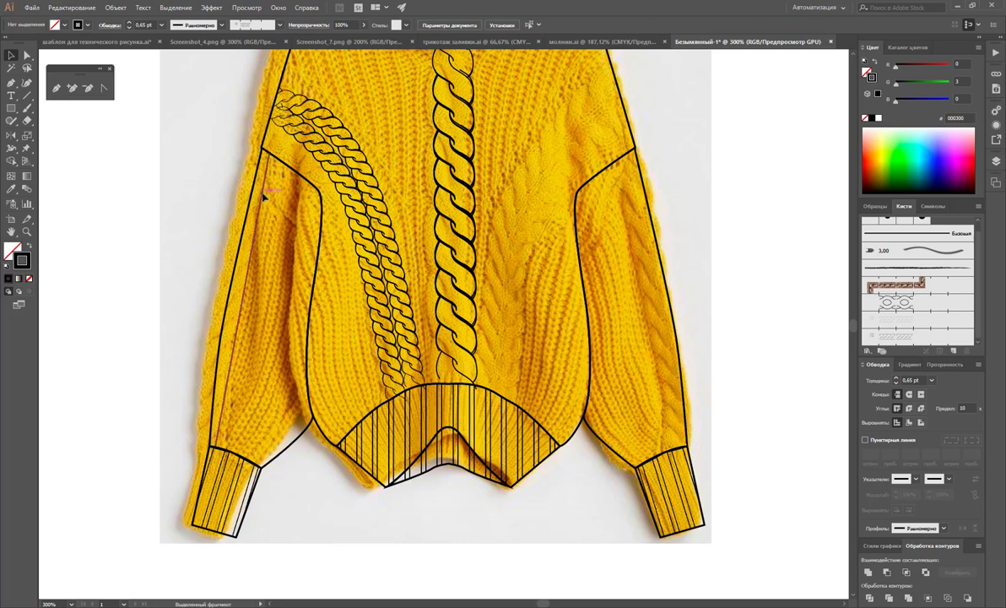
{"action": "left_click", "coordinate": [11, 188]}
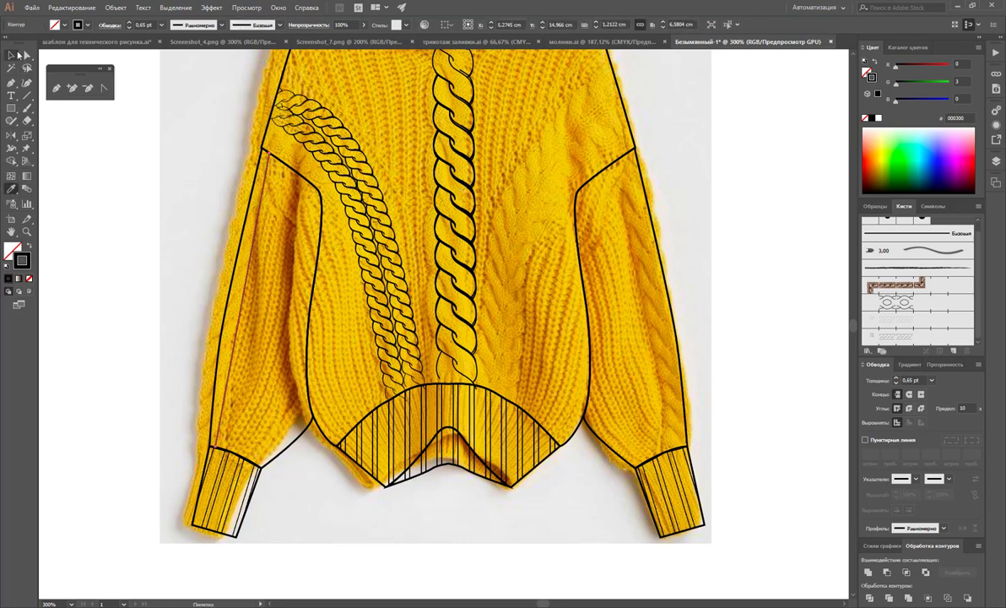
{"action": "left_click", "coordinate": [11, 55]}
{"action": "left_click", "coordinate": [899, 335]}
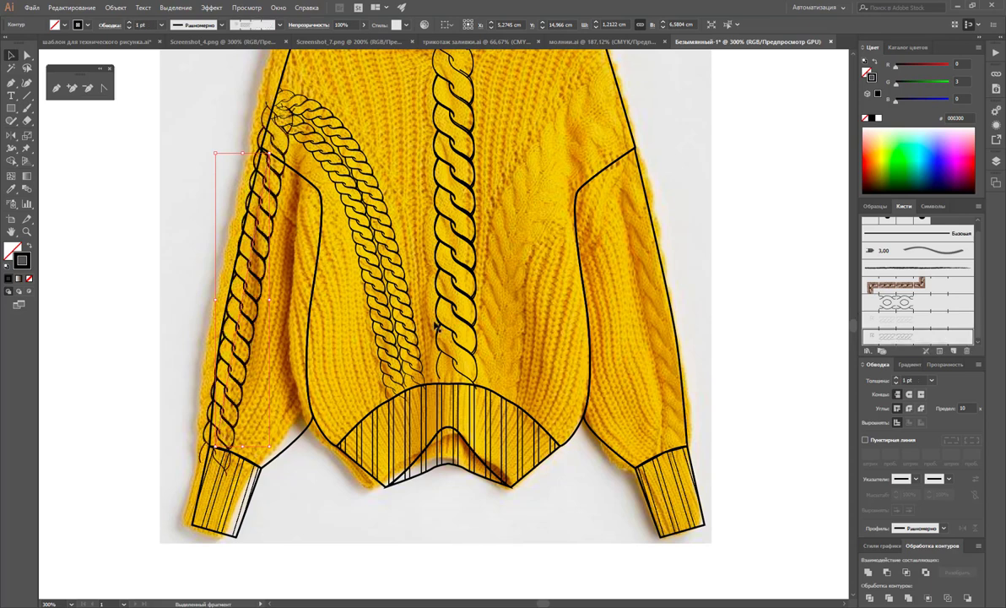
{"action": "left_click", "coordinate": [932, 380]}
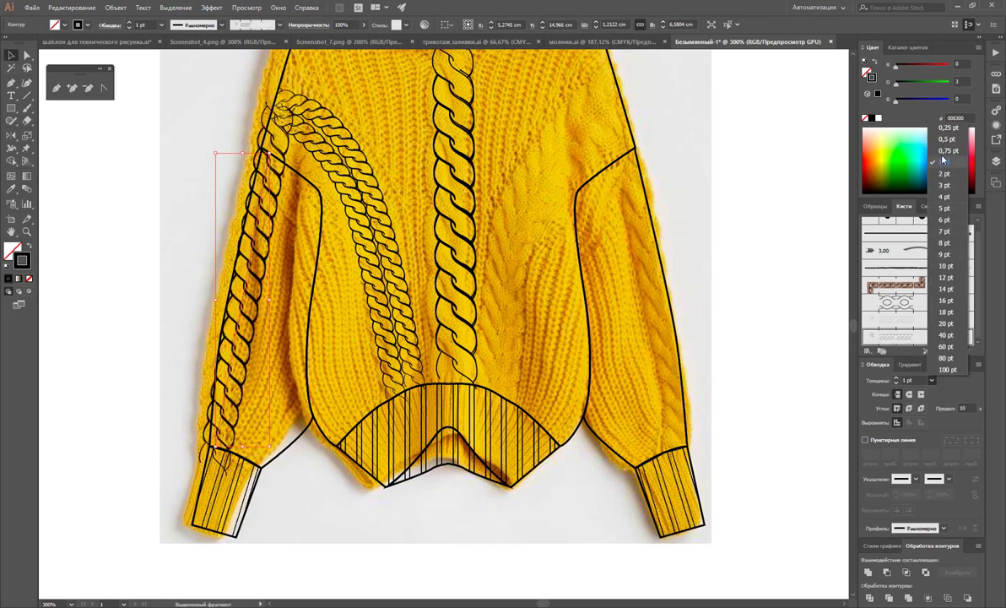
{"action": "left_click", "coordinate": [876, 142]}
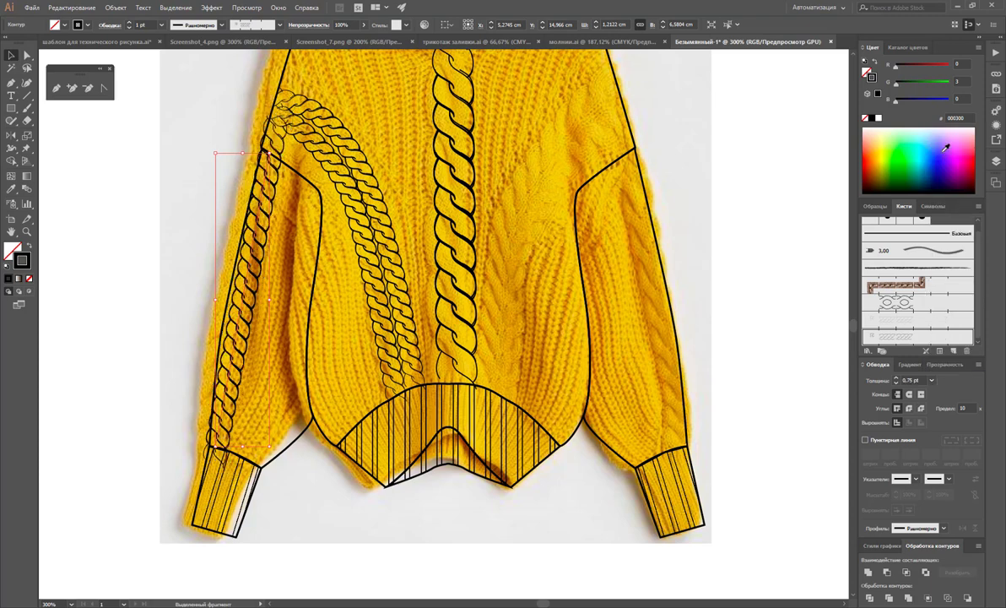
{"action": "left_click", "coordinate": [905, 380]}
{"action": "type", "text": "0,5"}
{"action": "type", "text": "0,65"}
{"action": "key", "text": "Return"}
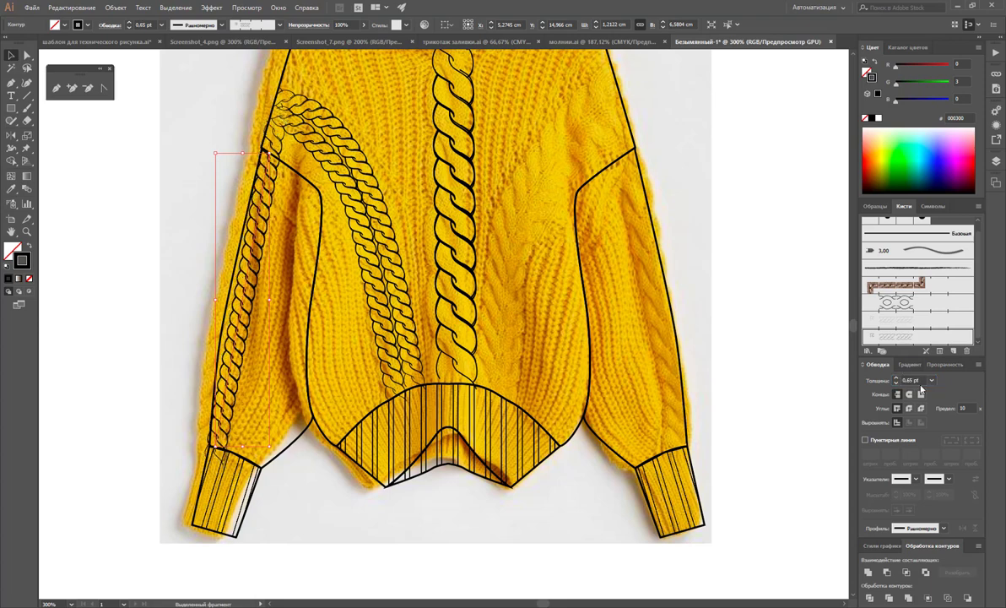
Reshape the sleeve braid's anchors so it runs from shoulder to just above the cuff
{"action": "left_click", "coordinate": [26, 55]}
{"action": "left_click", "coordinate": [180, 141]}
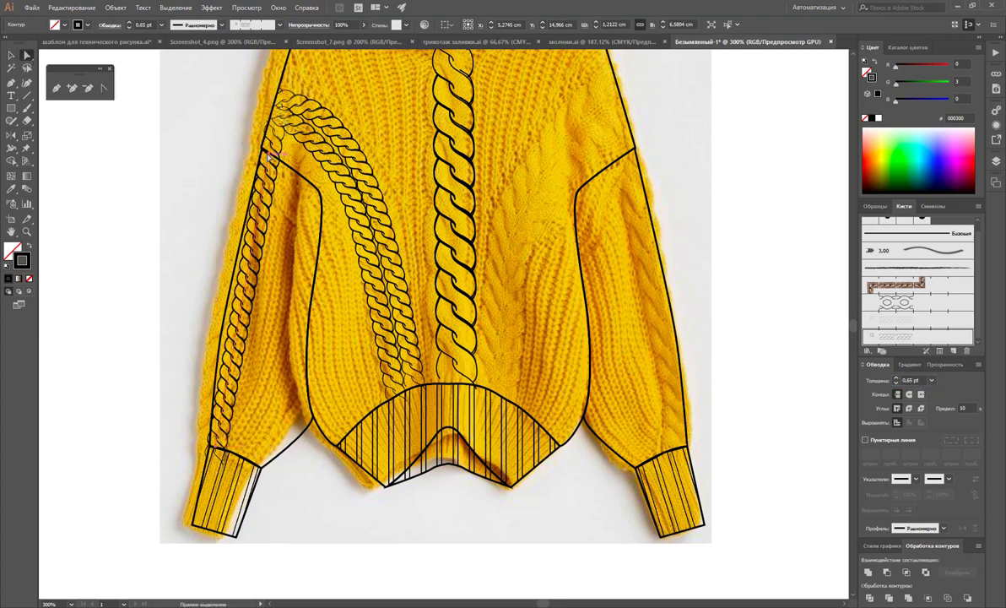
{"action": "left_click_drag", "start_coordinate": [268, 154], "coordinate": [262, 172]}
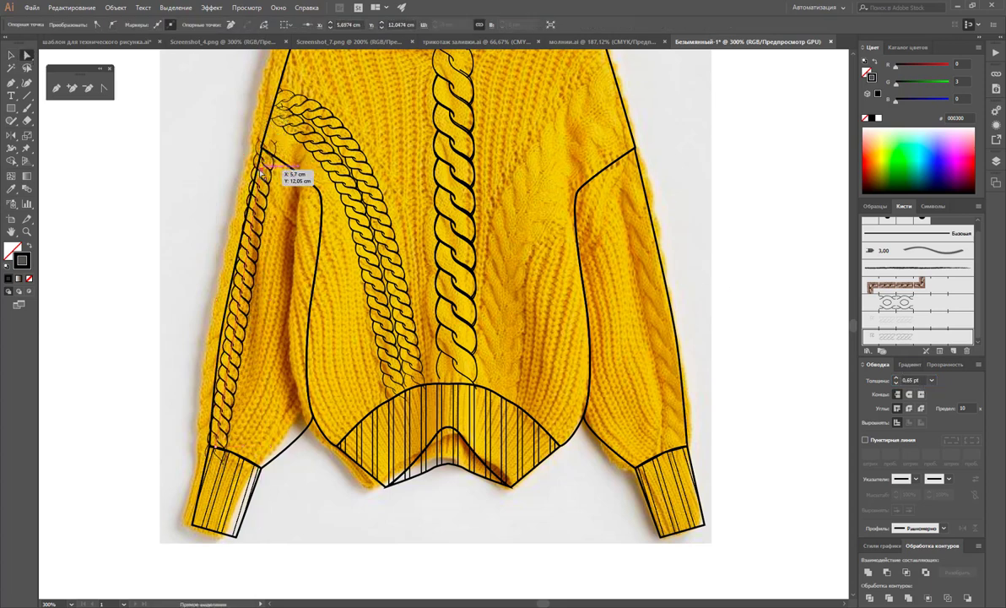
{"action": "left_click_drag", "start_coordinate": [262, 178], "coordinate": [263, 186]}
{"action": "left_click", "coordinate": [56, 87]}
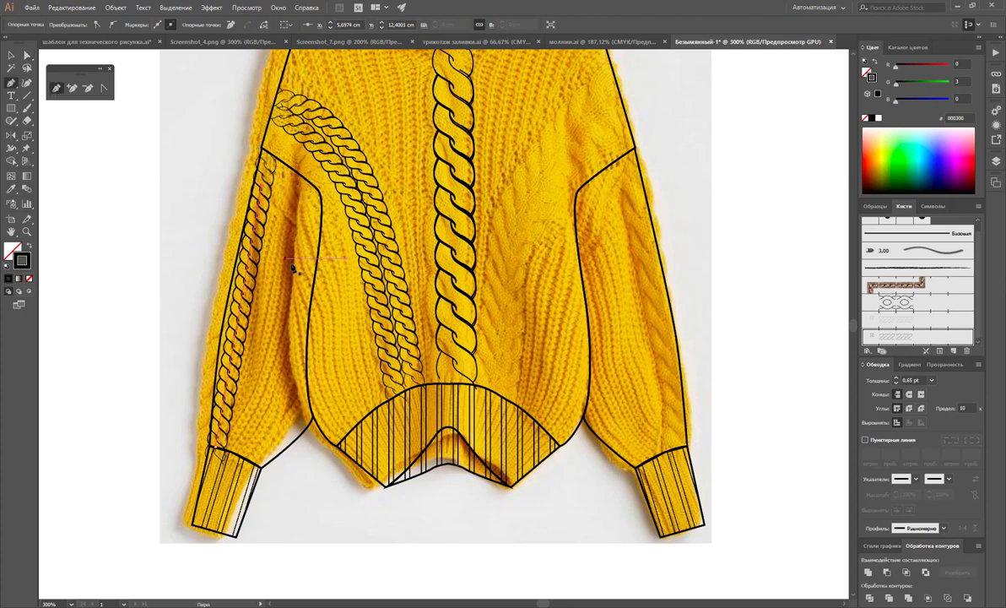
{"action": "key", "text": "a"}
{"action": "left_click_drag", "start_coordinate": [246, 274], "coordinate": [242, 284]}
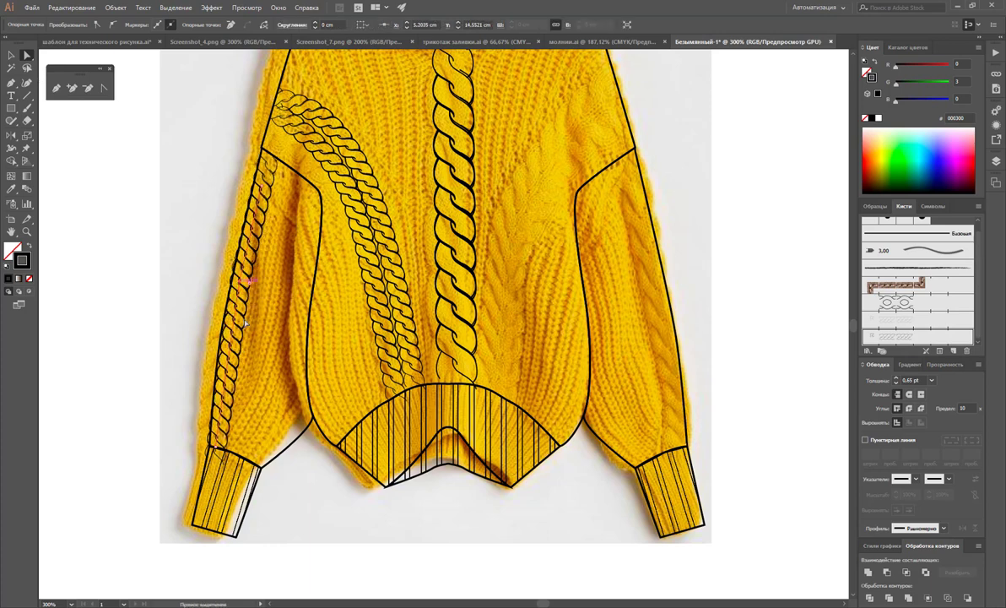
{"action": "left_click_drag", "start_coordinate": [218, 437], "coordinate": [219, 437]}
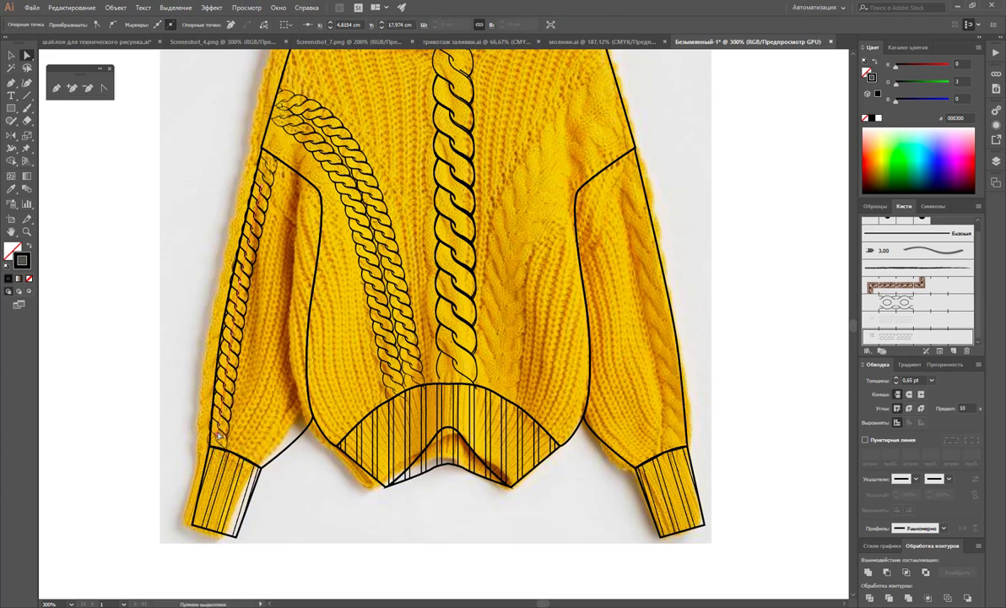
{"action": "left_click", "coordinate": [321, 523]}
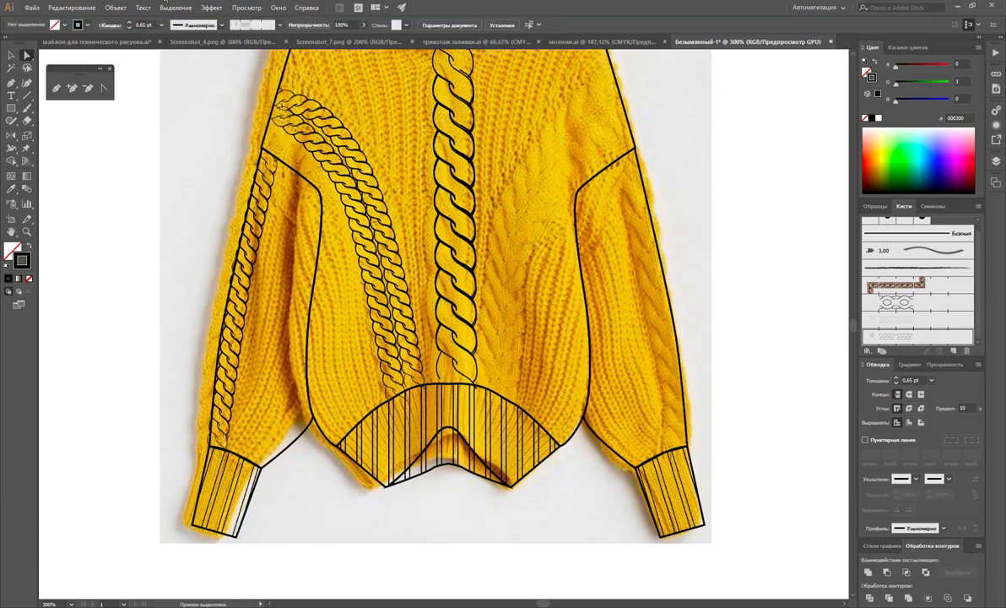
{"action": "left_click", "coordinate": [11, 56]}
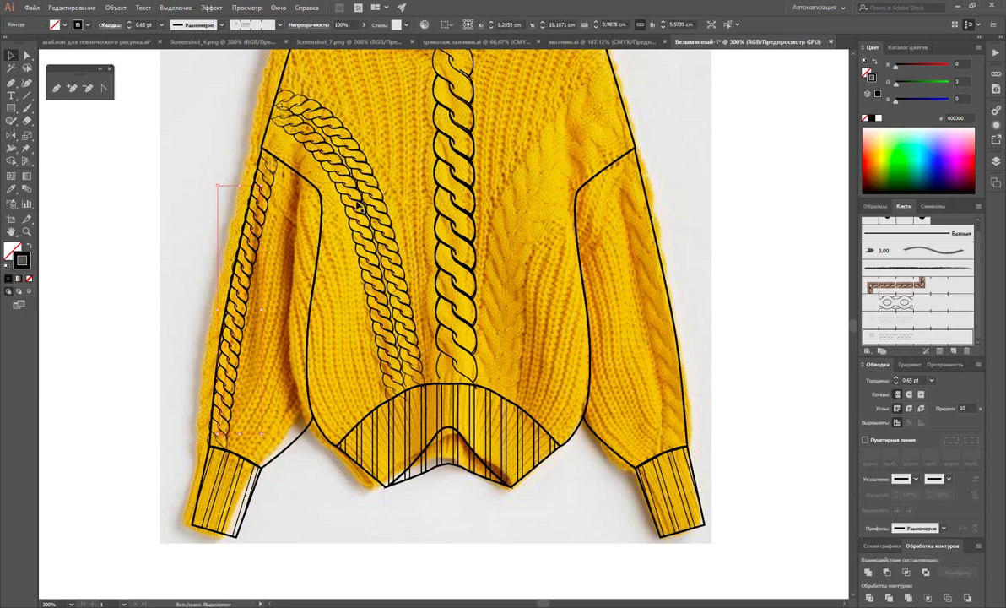
Fade the diagonal and central braids to 64% opacity
{"action": "left_click", "coordinate": [338, 194]}
{"action": "left_click_drag", "start_coordinate": [378, 199], "coordinate": [390, 204]}
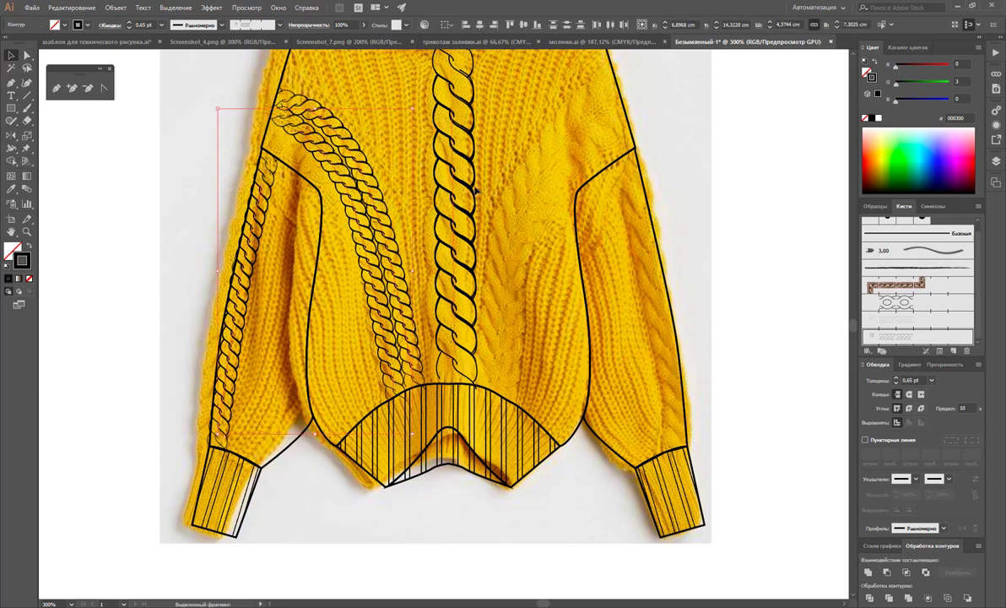
{"action": "left_click", "coordinate": [473, 191], "text": "shift"}
{"action": "left_click", "coordinate": [364, 25]}
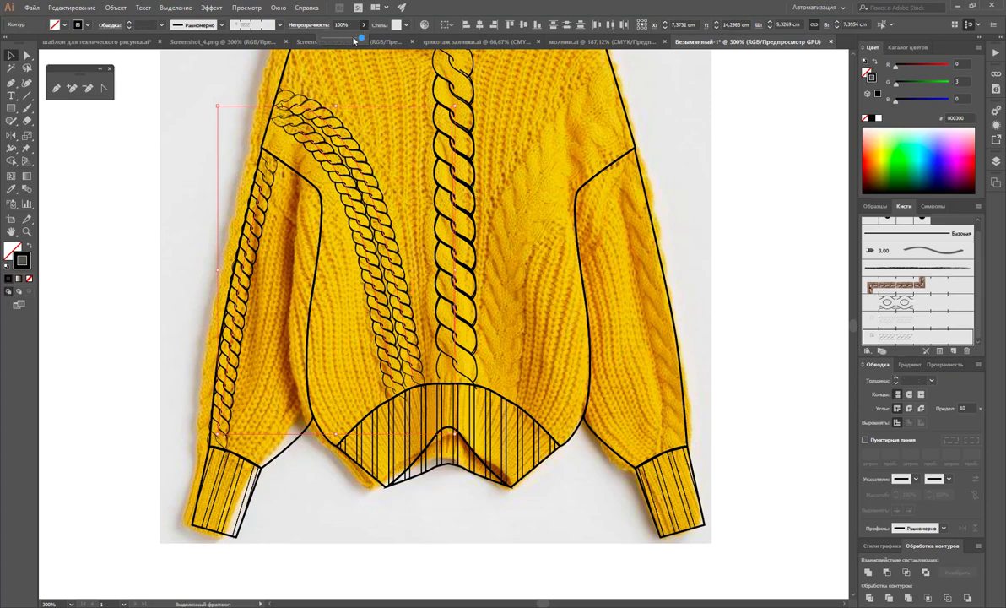
{"action": "left_click_drag", "start_coordinate": [331, 42], "coordinate": [345, 42]}
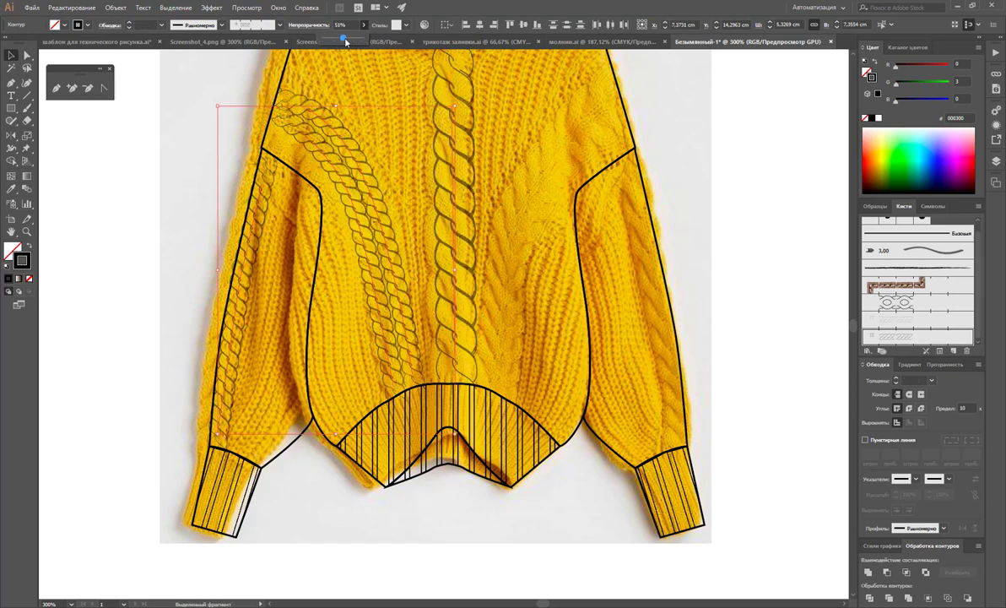
{"action": "left_click", "coordinate": [674, 121]}
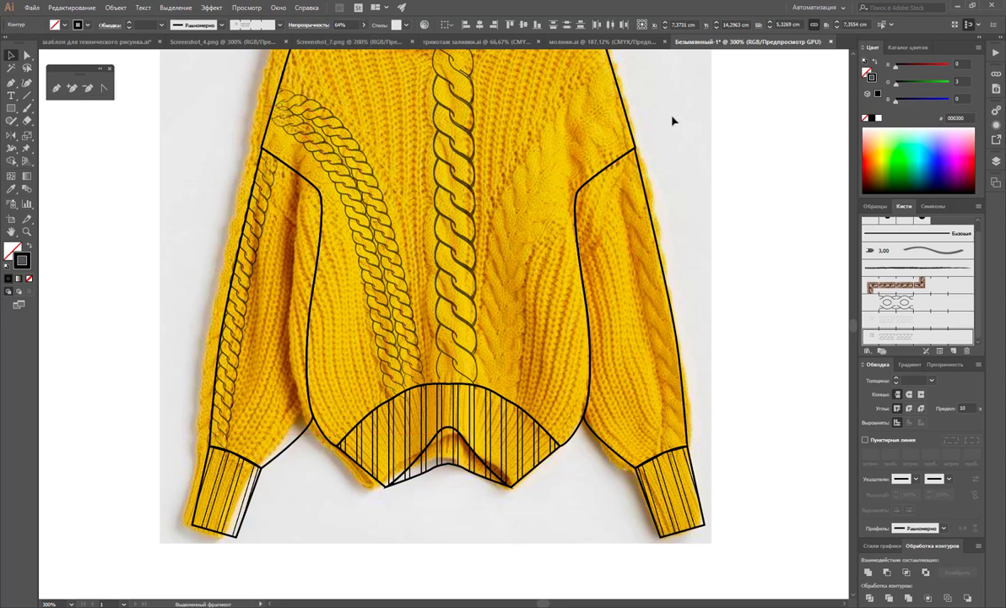
Mirror copies of the left front and sleeve braids onto the right side
{"action": "left_click", "coordinate": [334, 149]}
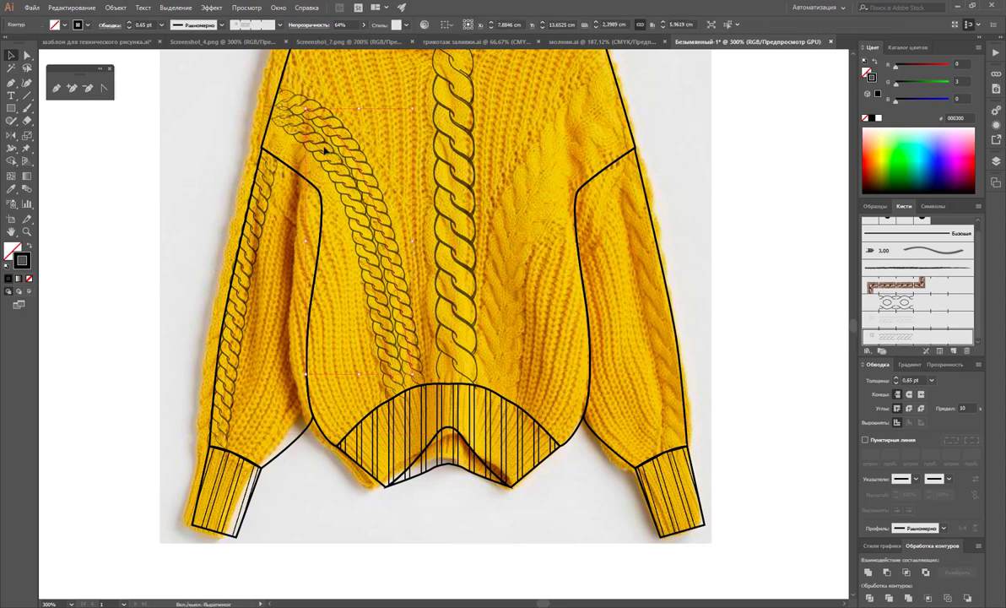
{"action": "left_click", "coordinate": [244, 191], "text": "shift"}
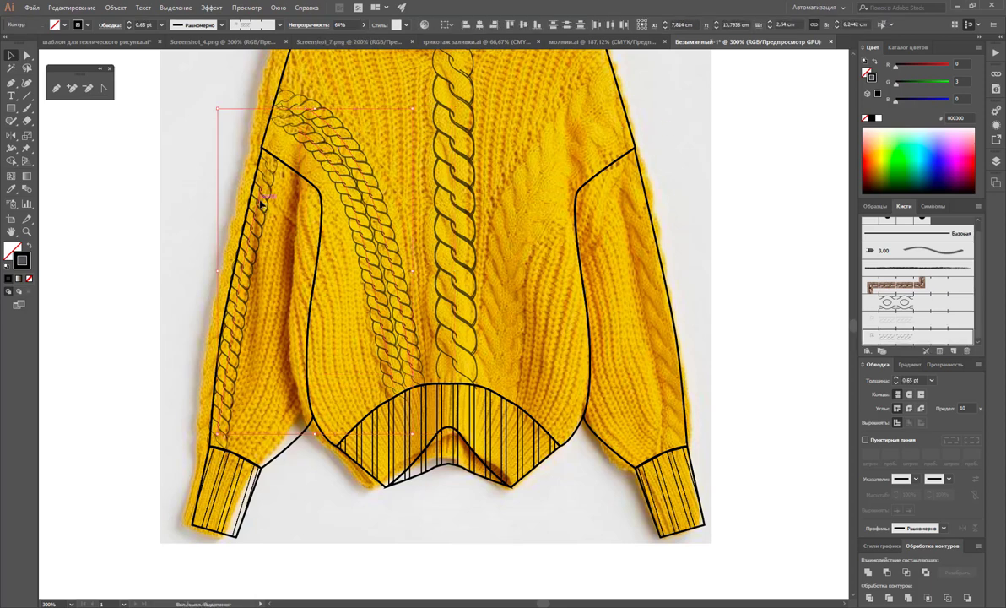
{"action": "left_click", "coordinate": [11, 135]}
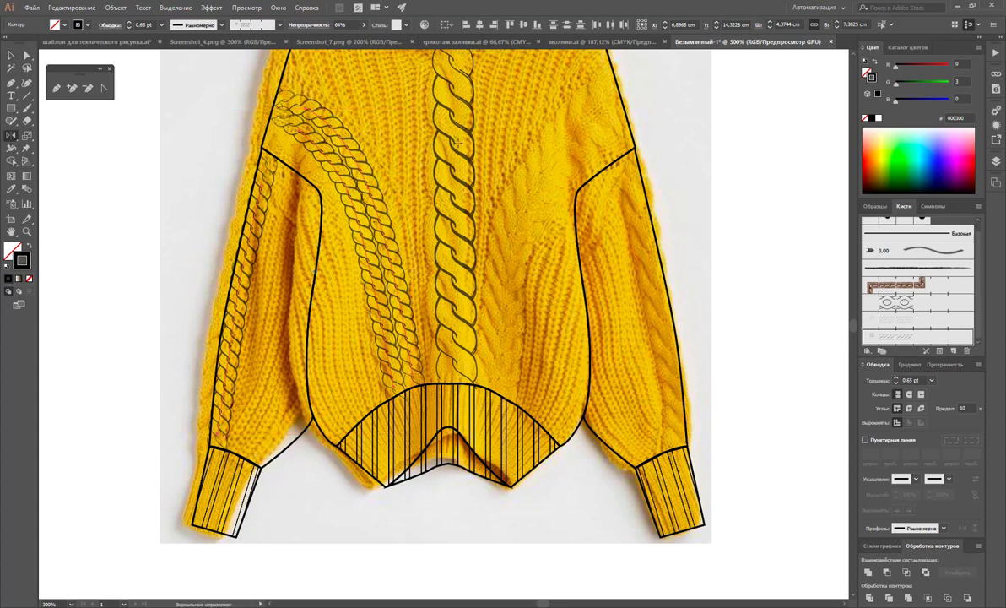
{"action": "mouse_move", "coordinate": [355, 132]}
{"action": "left_mouse_down"}
{"action": "mouse_move", "coordinate": [603, 223]}
{"action": "mouse_move", "coordinate": [598, 203]}
{"action": "left_mouse_up"}
{"action": "key", "text": "Left"}
{"action": "key", "text": "Left"}
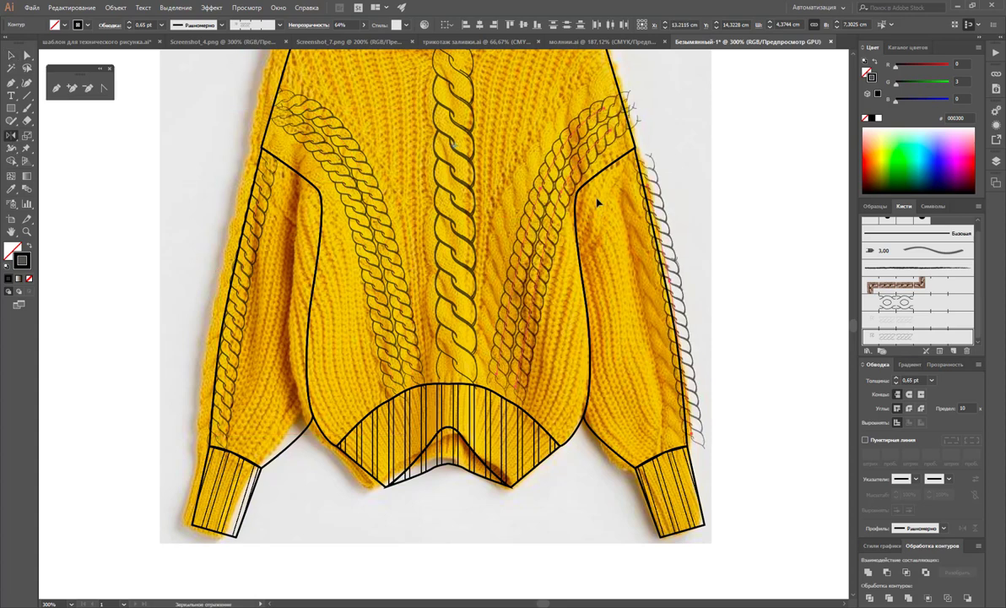
{"action": "key", "text": "Left"}
{"action": "key", "text": "Left"}
{"action": "key", "text": "Left"}
{"action": "key", "text": "Left"}
{"action": "key", "text": "Left"}
{"action": "key", "text": "Left"}
{"action": "key", "text": "Left"}
{"action": "key", "text": "Left"}
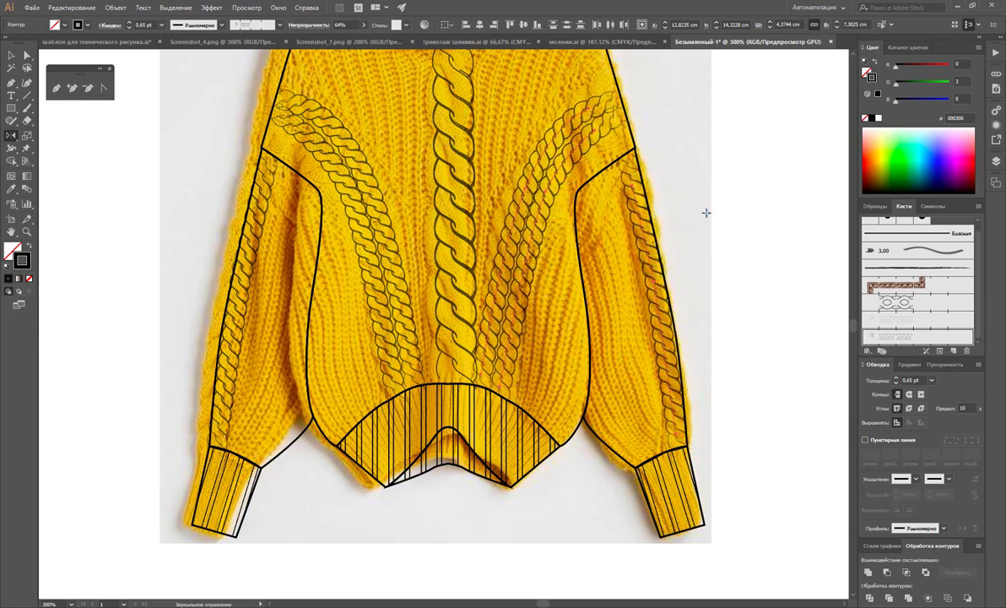
Zoom out and add a second artboard from the Artboards panel
{"action": "key", "text": "z"}
{"action": "left_click", "coordinate": [430, 290], "text": "alt"}
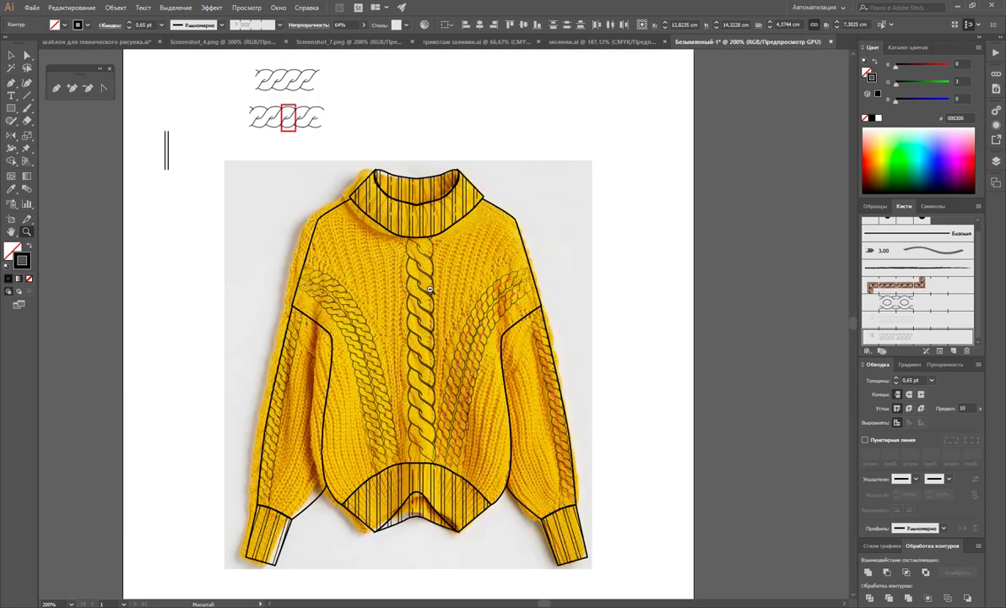
{"action": "left_click", "coordinate": [446, 291], "text": "alt"}
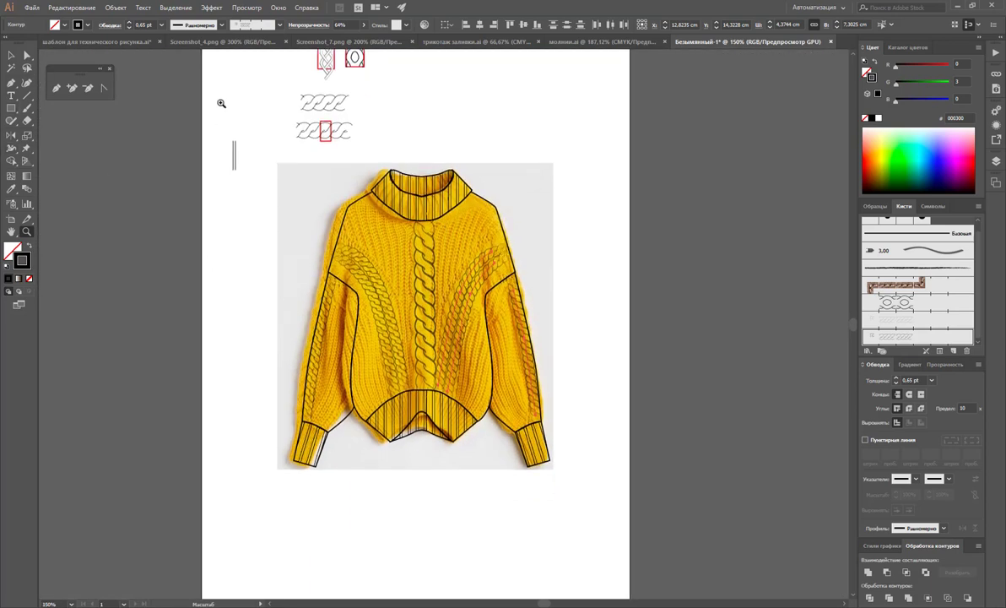
{"action": "left_click", "coordinate": [12, 57]}
{"action": "left_click", "coordinate": [621, 245]}
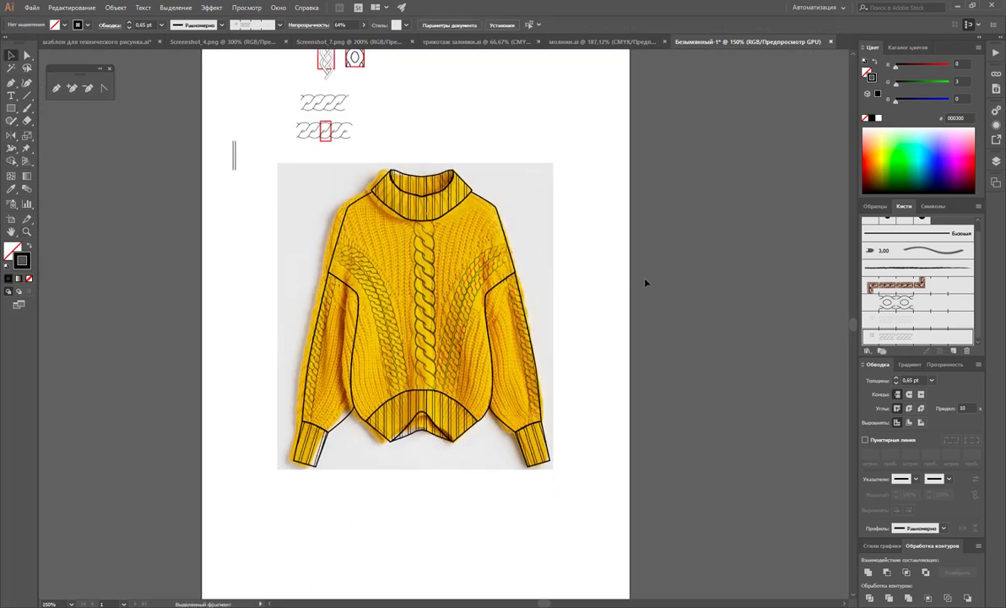
{"action": "left_click", "coordinate": [998, 183]}
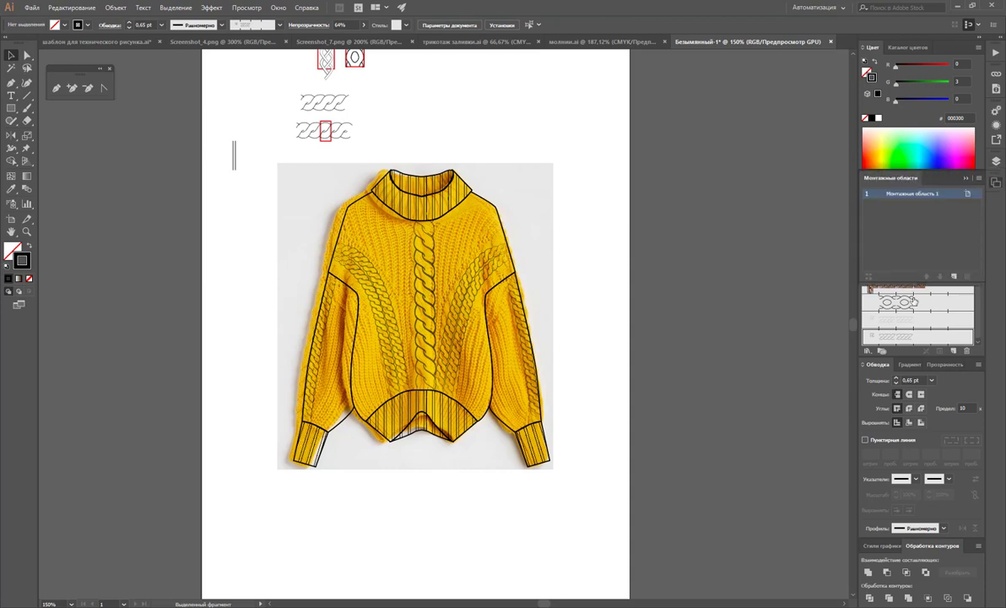
{"action": "left_click", "coordinate": [955, 276]}
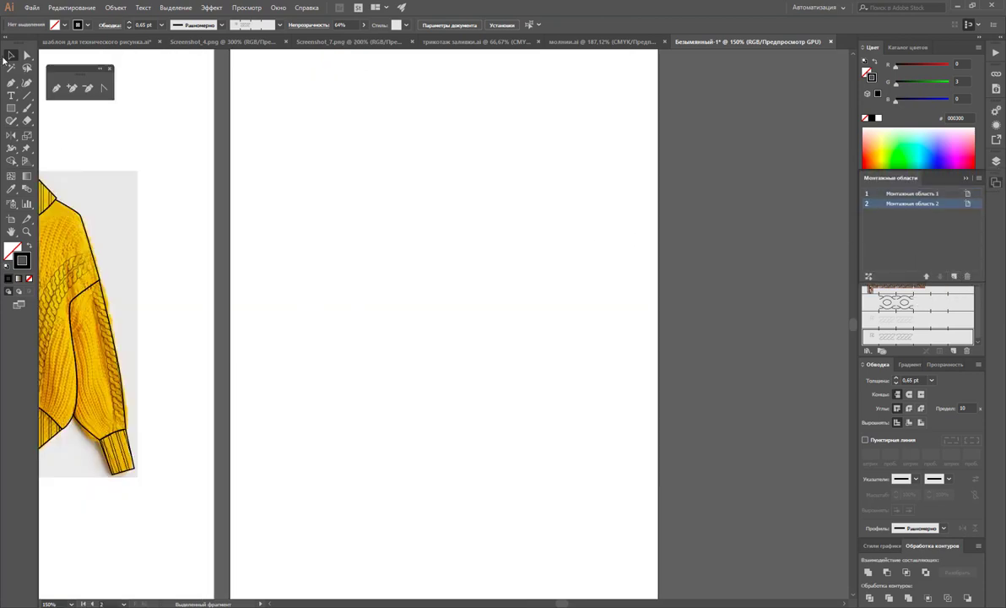
Move only the traced sweater outline onto Artboard 2, leaving the photo behind
{"action": "left_click", "coordinate": [171, 292], "text": "ctrl+alt"}
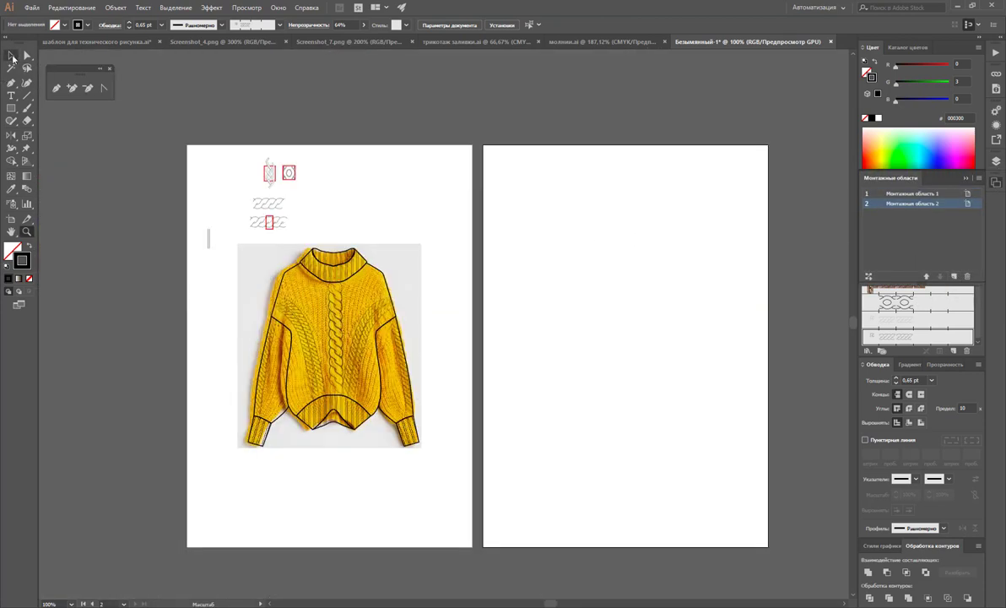
{"action": "left_click_drag", "start_coordinate": [447, 470], "coordinate": [254, 310]}
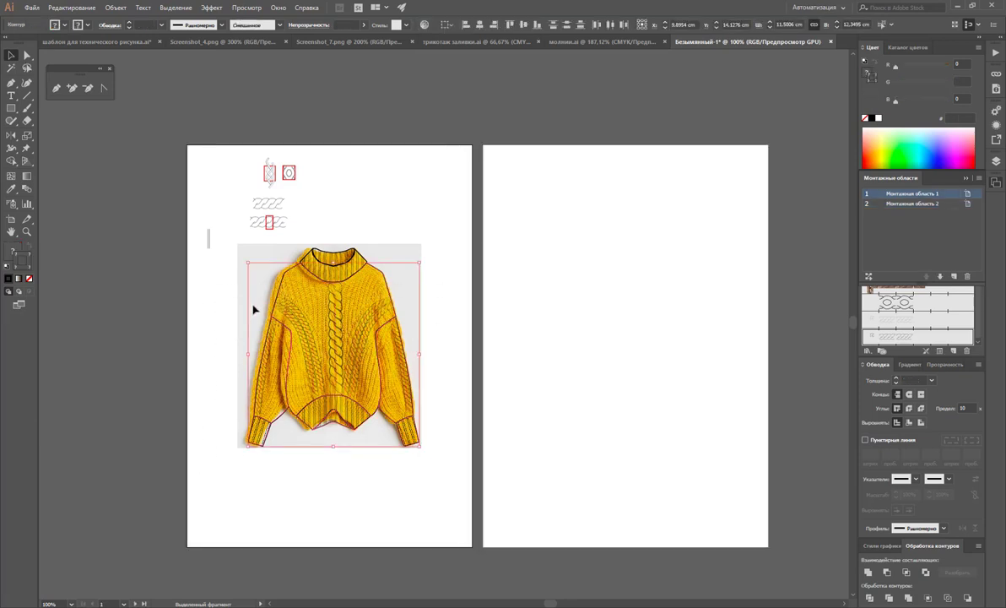
{"action": "left_click_drag", "start_coordinate": [458, 504], "coordinate": [226, 250]}
{"action": "left_click_drag", "start_coordinate": [354, 275], "coordinate": [594, 216]}
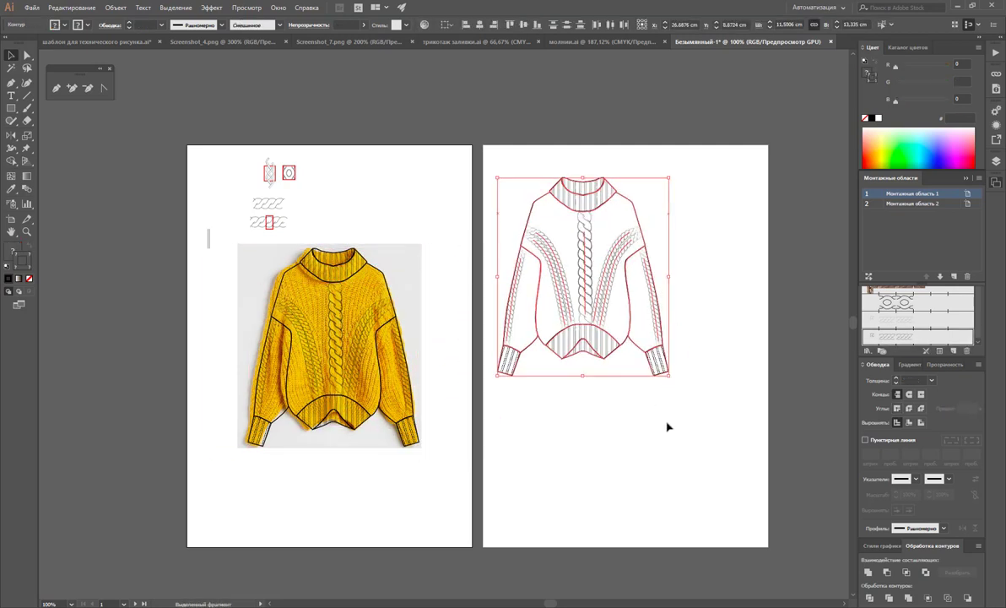
{"action": "left_click", "coordinate": [667, 427]}
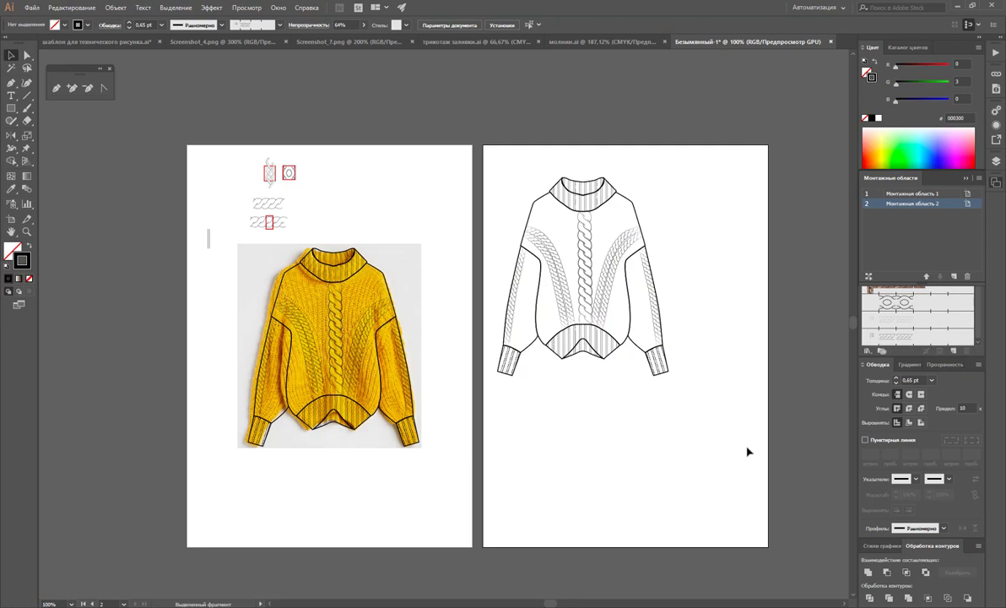
{"action": "key", "text": "ctrl+z"}
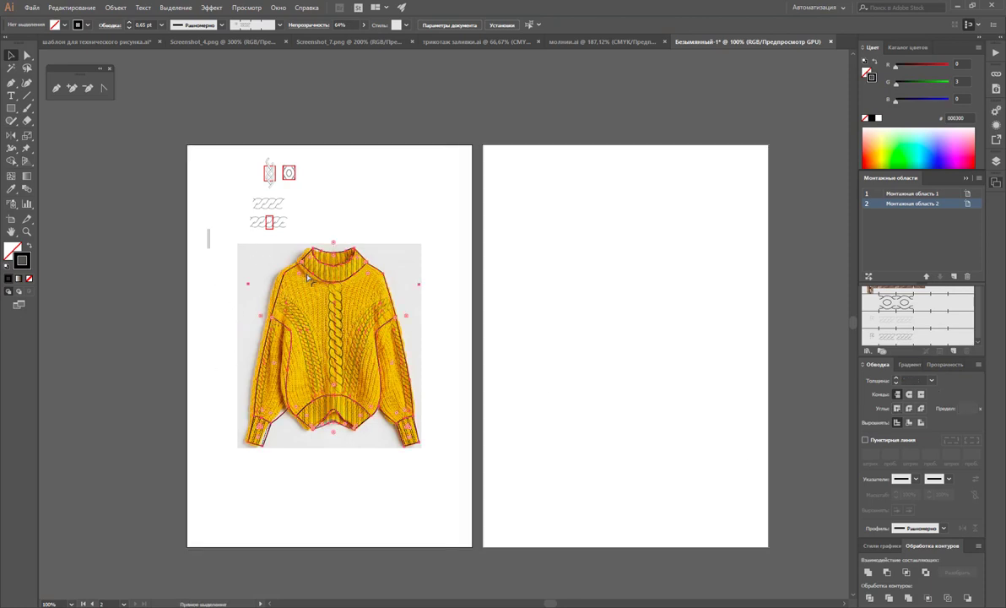
{"action": "left_click_drag", "start_coordinate": [338, 288], "coordinate": [584, 281]}
{"action": "left_click", "coordinate": [637, 505]}
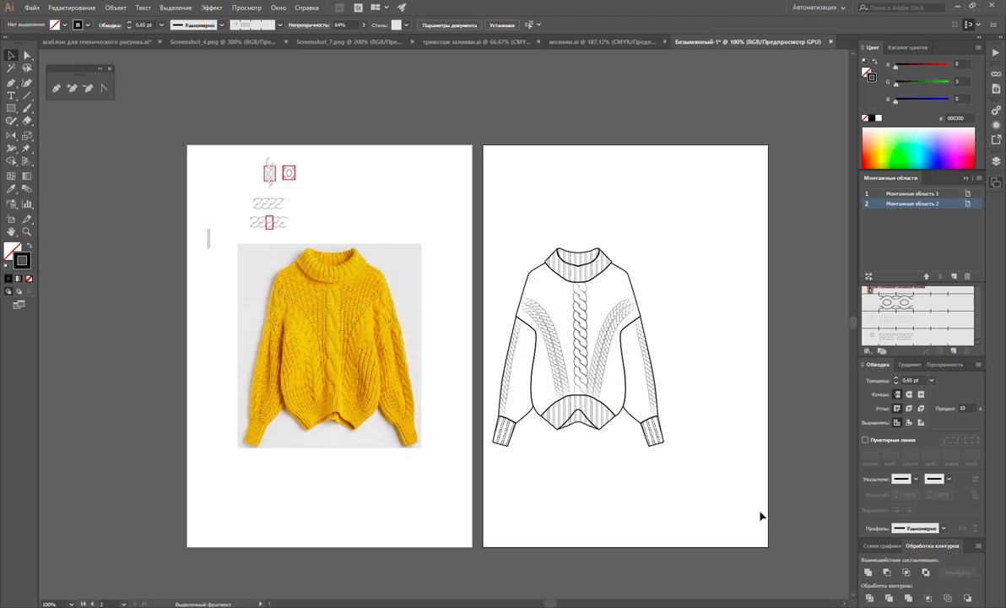
Duplicate the sweater drawing and place the copy to its right
{"action": "left_click_drag", "start_coordinate": [493, 232], "coordinate": [564, 354]}
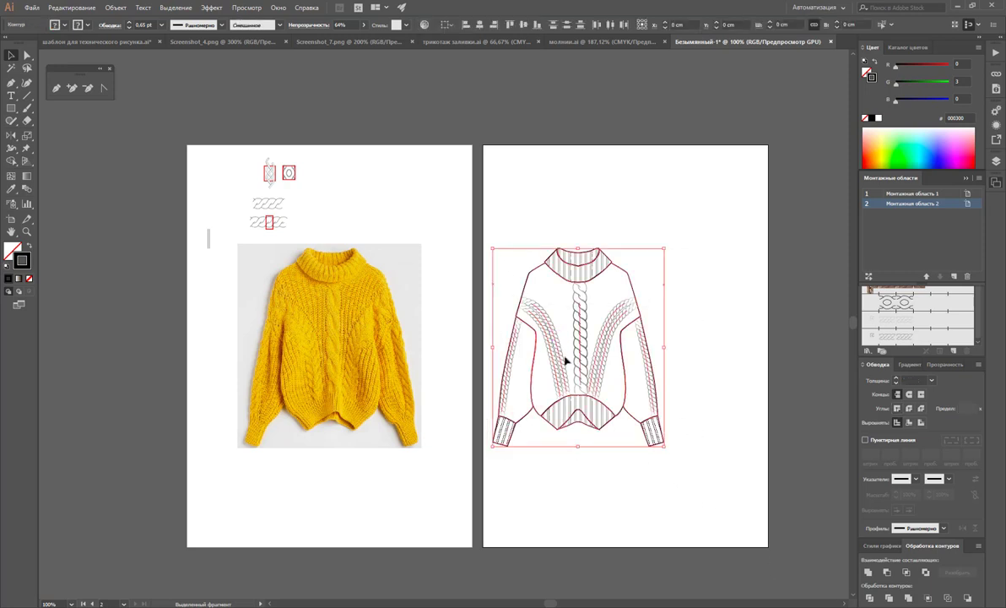
{"action": "left_click_drag", "start_coordinate": [572, 402], "coordinate": [754, 402]}
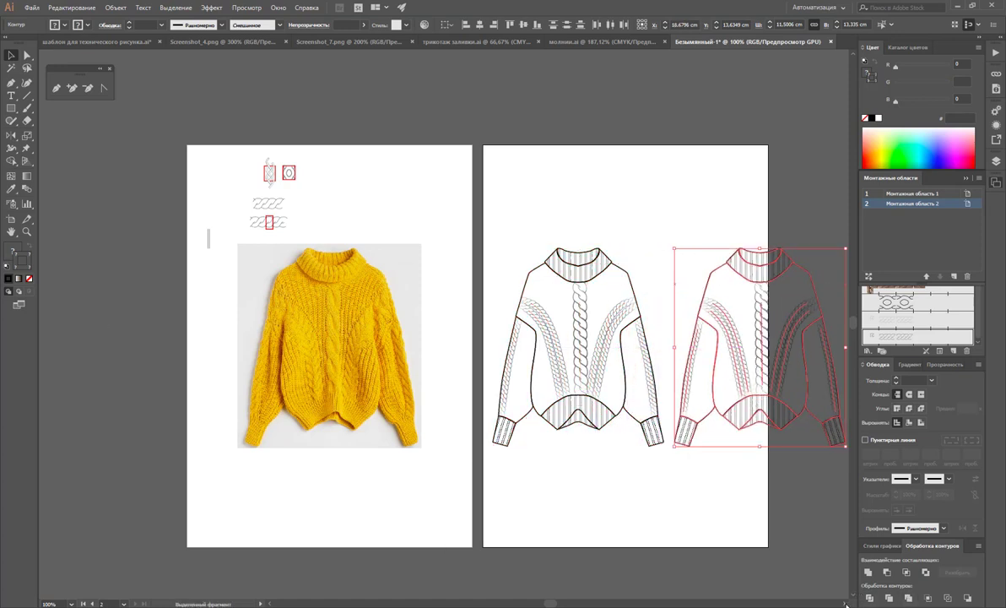
{"action": "scroll", "coordinate": [472, 346], "scroll_direction": "right", "scroll_amount": 2}
{"action": "scroll", "coordinate": [472, 346], "scroll_direction": "right", "scroll_amount": 2}
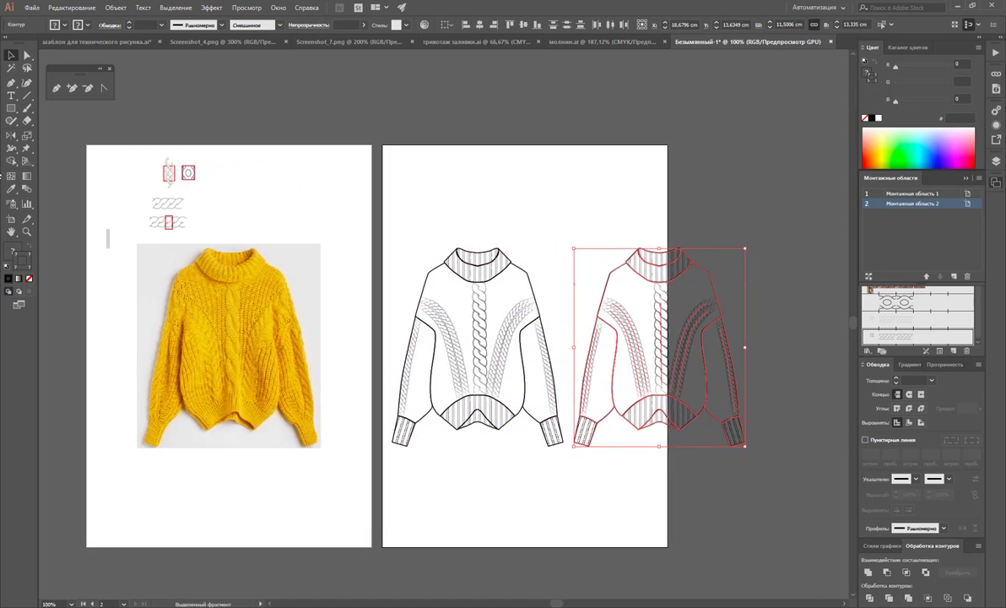
Widen Artboard 2 to the right so it encloses both sweaters
{"action": "left_click", "coordinate": [11, 218]}
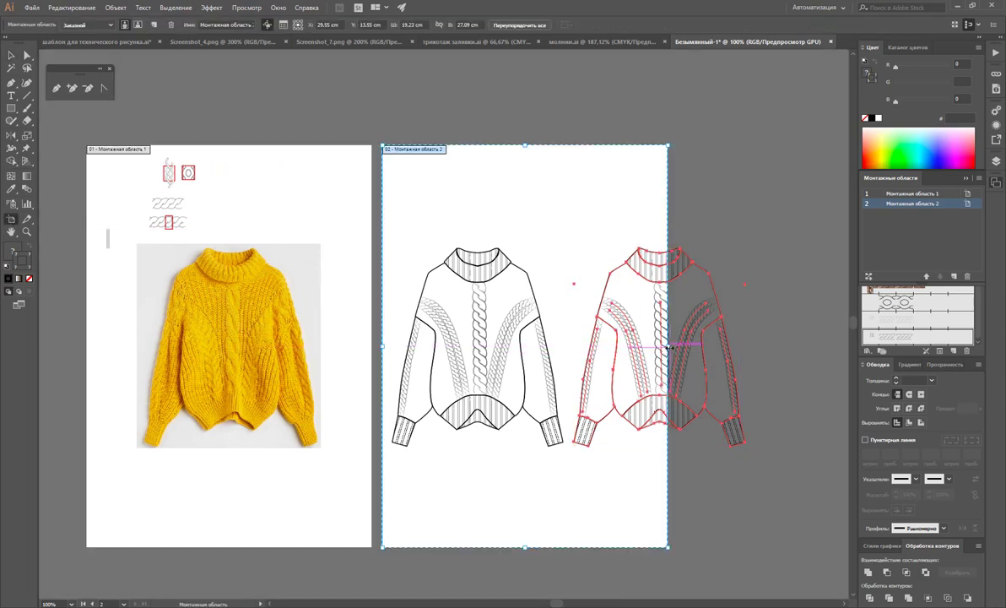
{"action": "left_click_drag", "start_coordinate": [668, 346], "coordinate": [766, 346]}
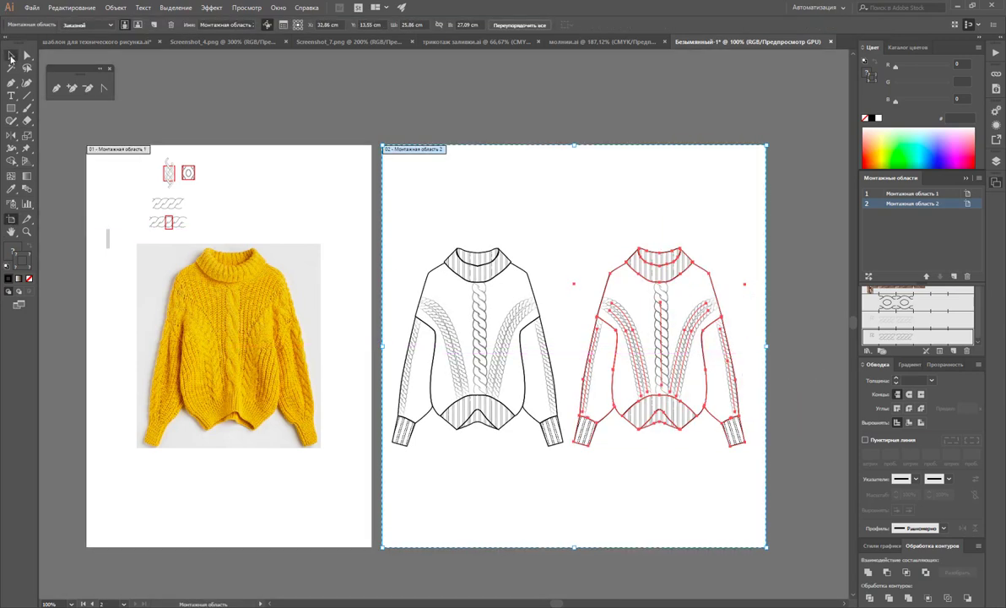
{"action": "left_click", "coordinate": [11, 56]}
{"action": "left_click", "coordinate": [223, 91]}
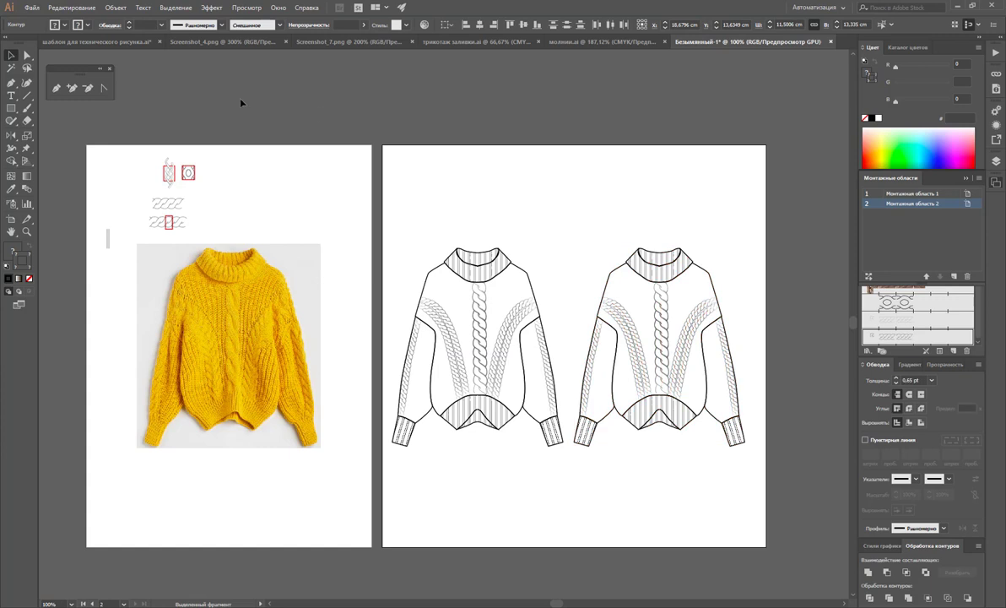
{"action": "left_click", "coordinate": [11, 108]}
Sample the photo's yellow into a rectangle and make it the active fill
{"action": "left_click_drag", "start_coordinate": [436, 161], "coordinate": [531, 200]}
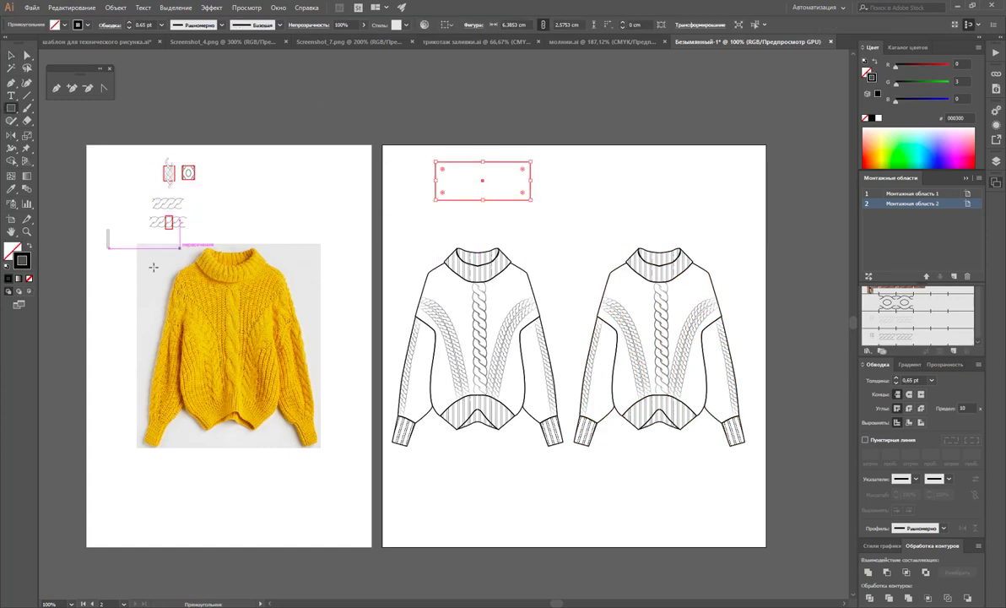
{"action": "left_click", "coordinate": [11, 191]}
{"action": "left_click", "coordinate": [222, 288]}
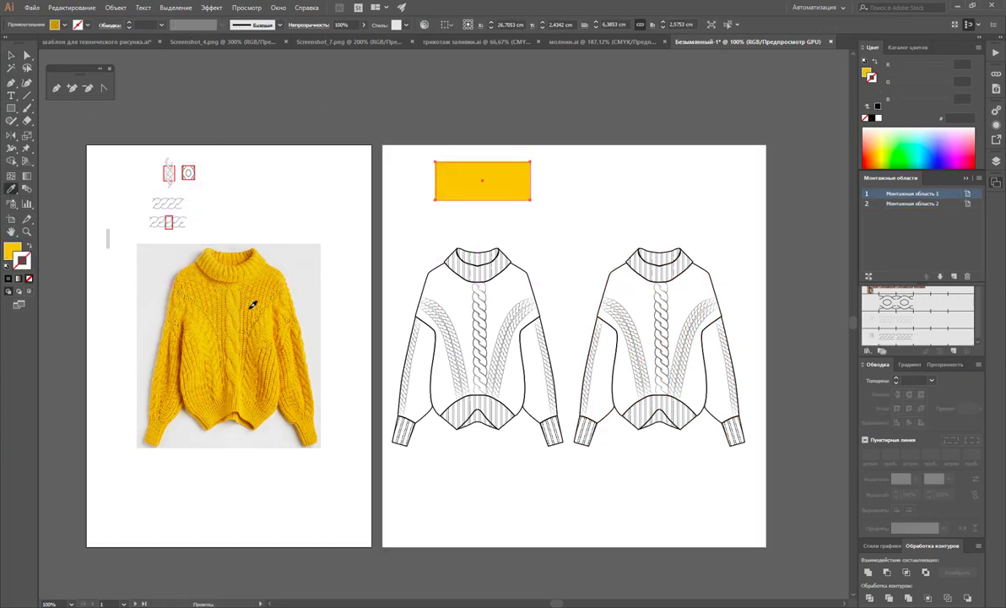
{"action": "left_click", "coordinate": [11, 55]}
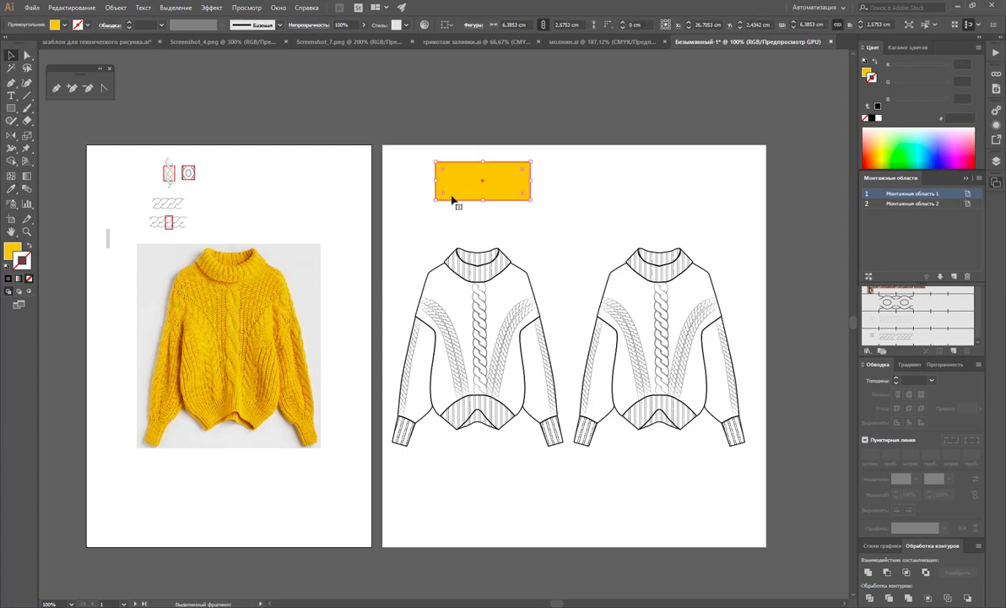
{"action": "left_click", "coordinate": [965, 181]}
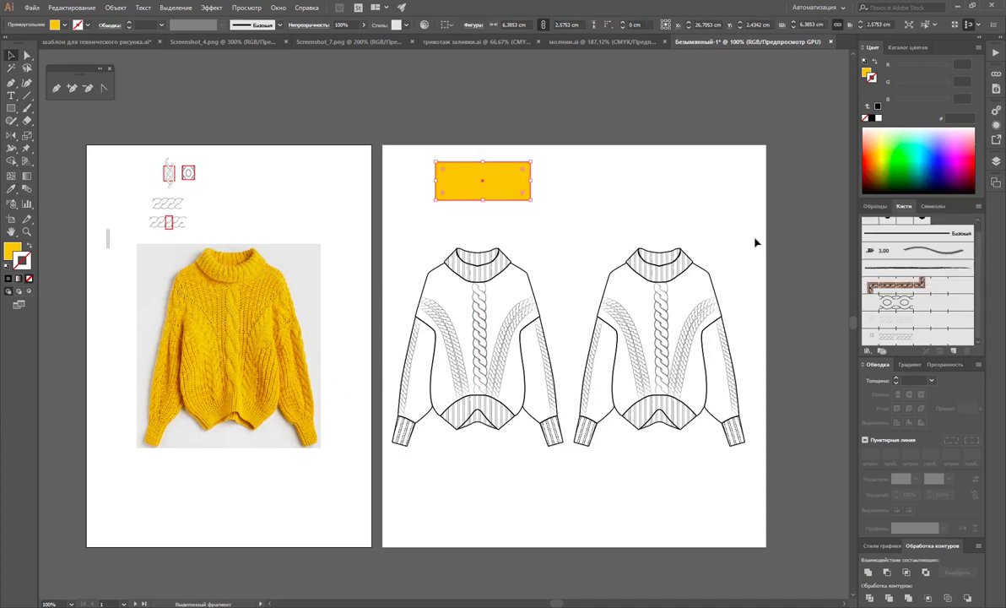
{"action": "left_click", "coordinate": [875, 206]}
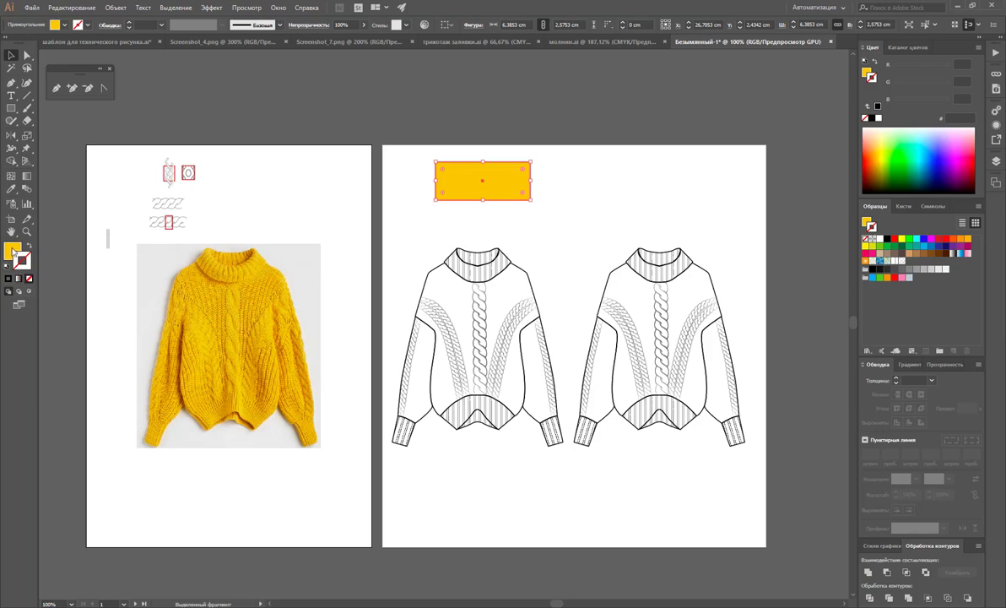
{"action": "left_click", "coordinate": [12, 249]}
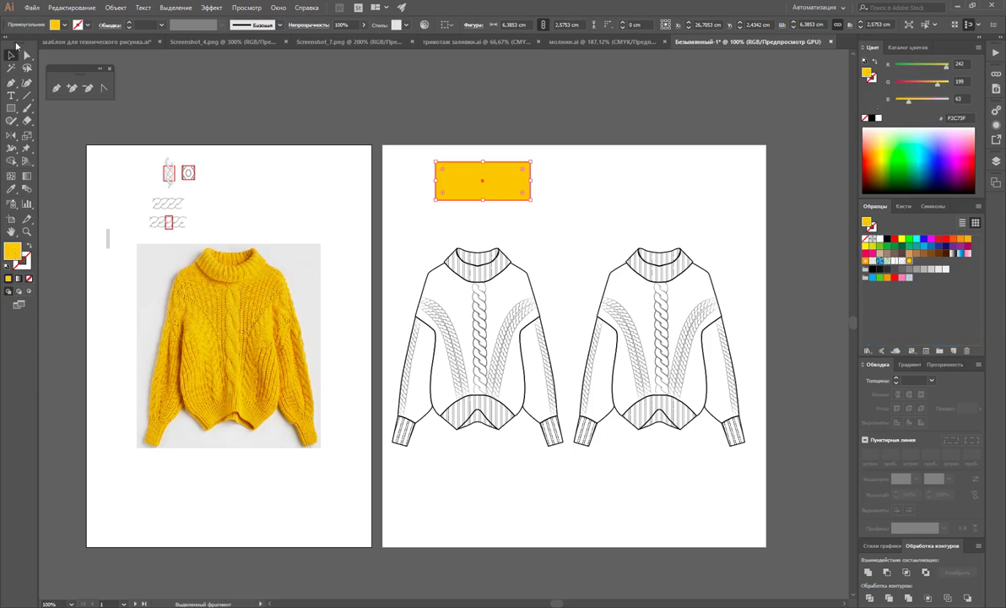
Delete the yellow sample rectangle
{"action": "left_click", "coordinate": [11, 55]}
{"action": "left_click", "coordinate": [587, 155]}
{"action": "left_click_drag", "start_coordinate": [587, 155], "coordinate": [476, 215]}
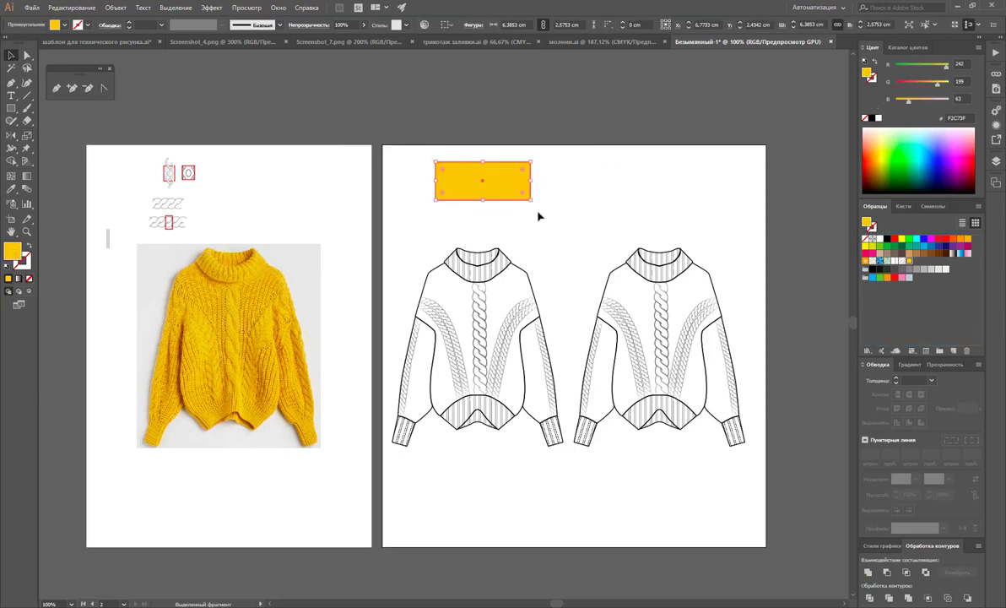
{"action": "key", "text": "Delete"}
Zoom in on the right sweater and select its left cuff and hem band
{"action": "left_click", "coordinate": [26, 230]}
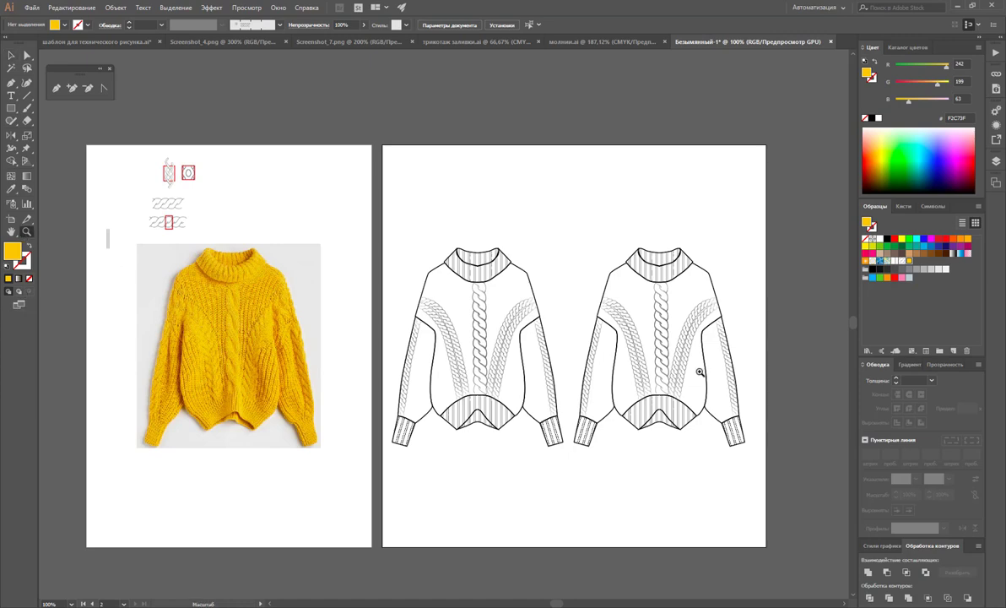
{"action": "left_click", "coordinate": [697, 370]}
{"action": "left_click", "coordinate": [371, 367]}
{"action": "scroll", "coordinate": [342, 289], "scroll_direction": "down", "scroll_amount": 1}
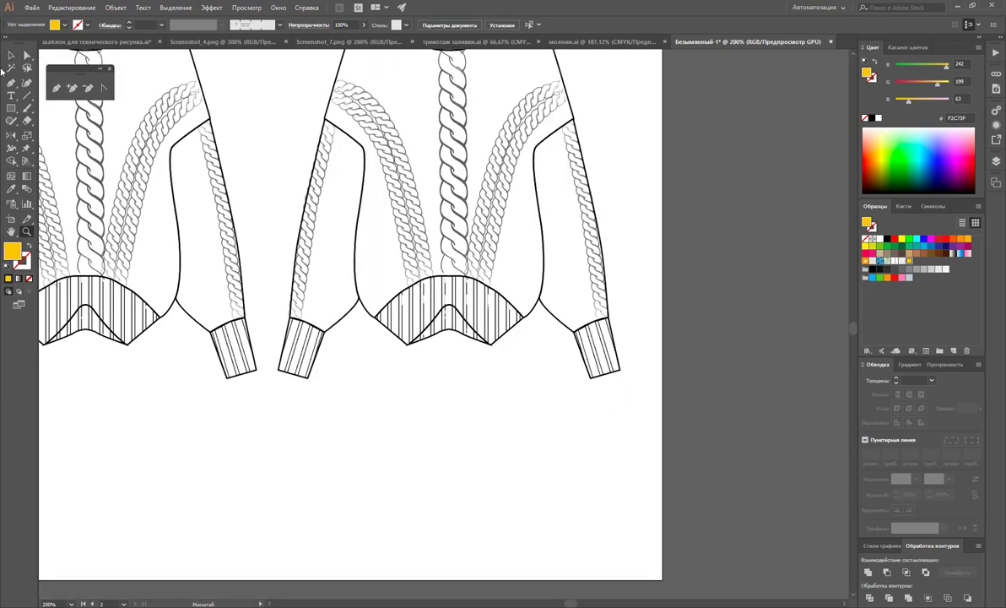
{"action": "left_click", "coordinate": [11, 55]}
{"action": "left_click", "coordinate": [301, 351]}
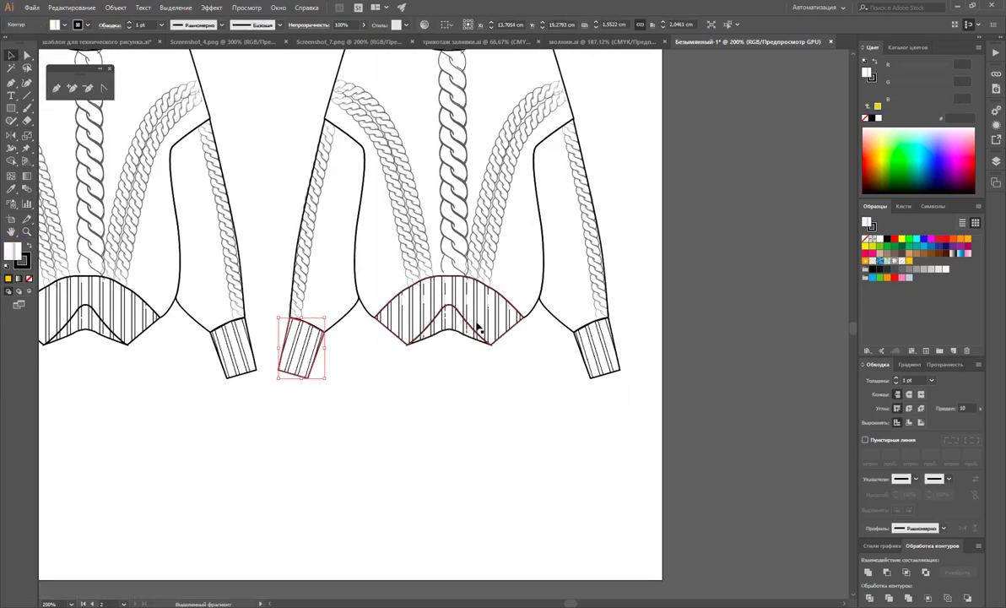
{"action": "left_click", "coordinate": [474, 303], "text": "shift"}
Duplicate the right sweater's cuffs and hem band below the sweater
{"action": "left_click", "coordinate": [606, 342], "text": "shift"}
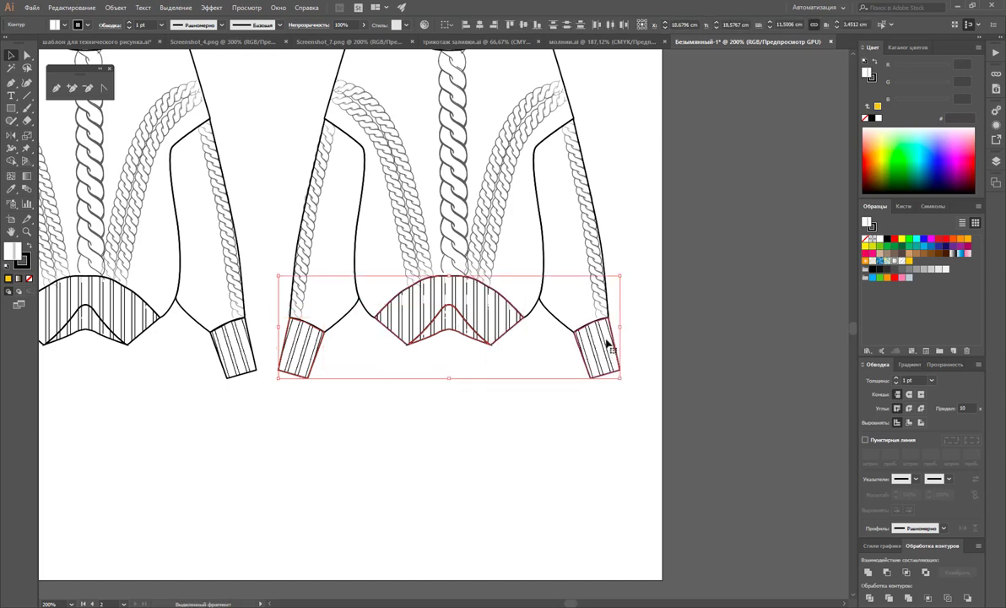
{"action": "left_click_drag", "start_coordinate": [608, 343], "coordinate": [616, 459]}
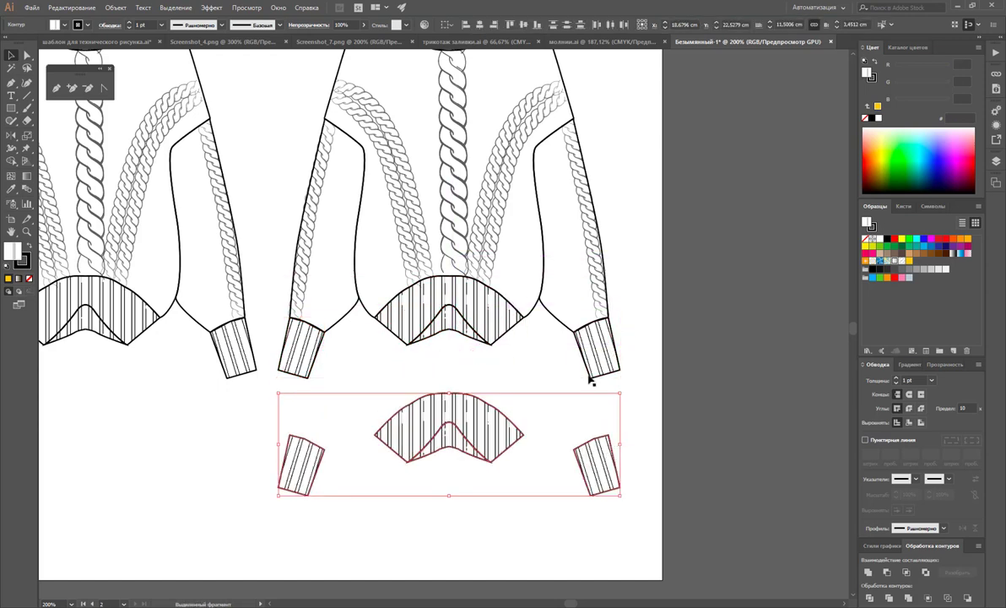
{"action": "left_click", "coordinate": [648, 397]}
Fill the original right cuff, hem band and left cuff with yellow
{"action": "left_click", "coordinate": [604, 359]}
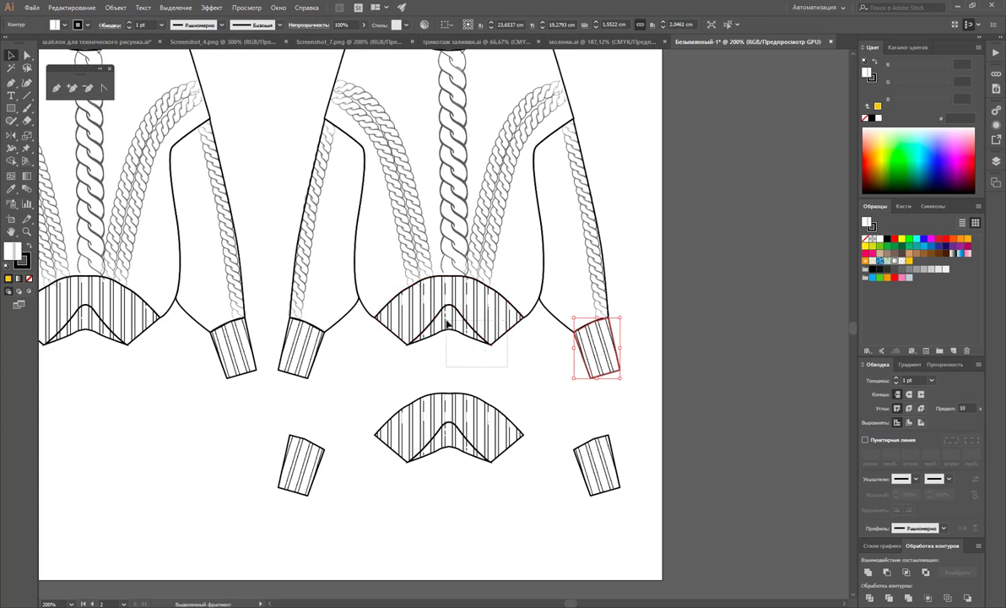
{"action": "left_click", "coordinate": [449, 320], "text": "shift"}
{"action": "left_click", "coordinate": [294, 351], "text": "shift"}
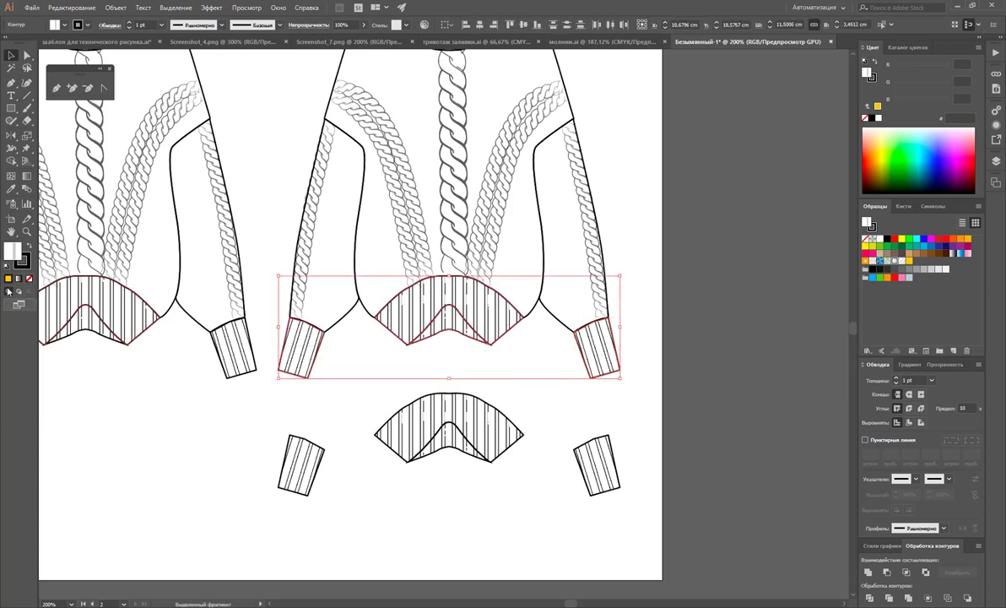
{"action": "left_click", "coordinate": [911, 262]}
{"action": "left_click", "coordinate": [629, 414]}
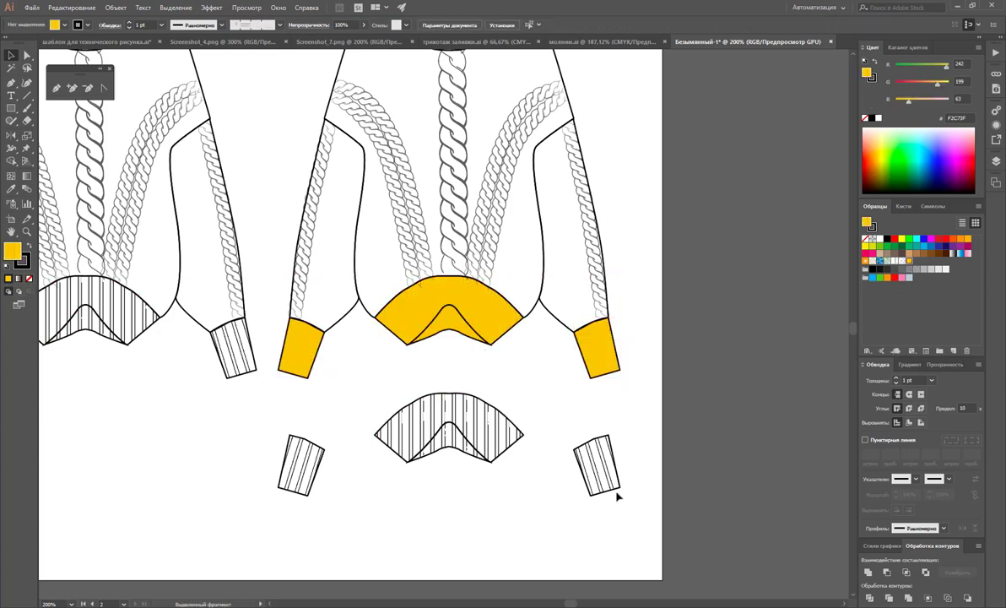
Move the striped cuff and hem copies back over the yellow pieces
{"action": "left_click_drag", "start_coordinate": [659, 513], "coordinate": [294, 428]}
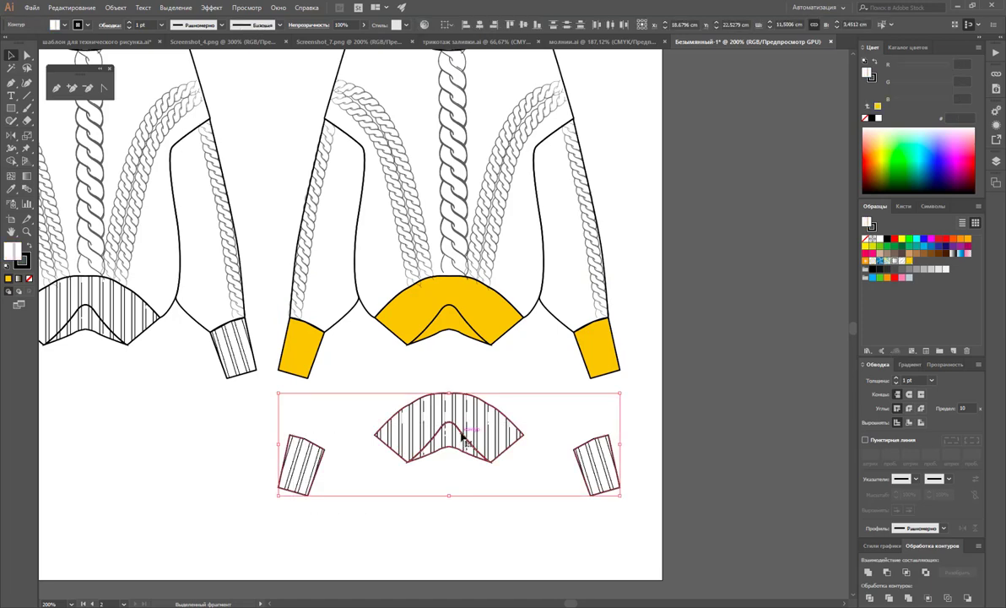
{"action": "left_click_drag", "start_coordinate": [461, 429], "coordinate": [464, 321]}
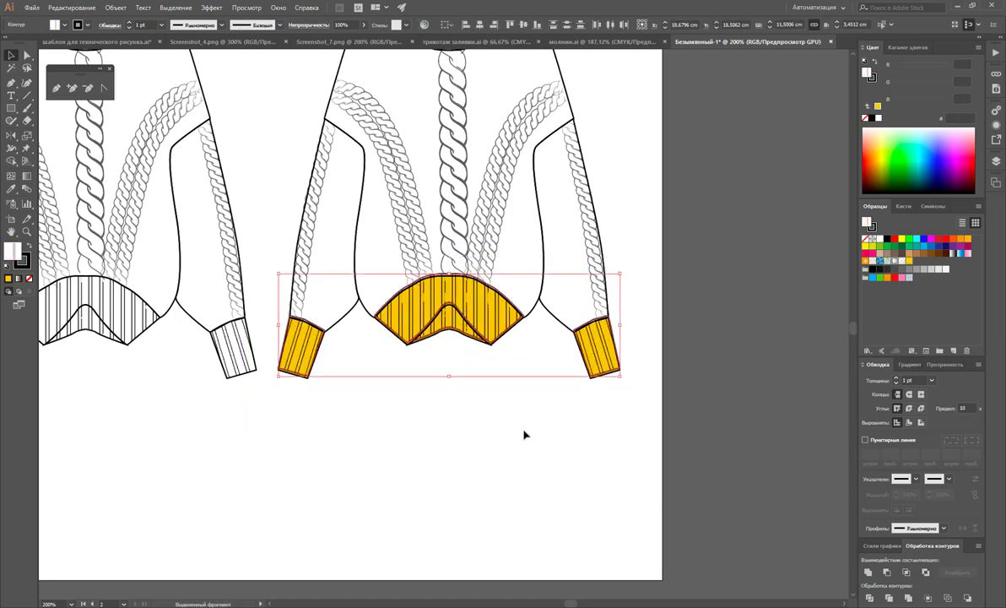
{"action": "left_click", "coordinate": [615, 432]}
{"action": "scroll", "coordinate": [624, 426], "scroll_direction": "up", "scroll_amount": 5}
{"action": "mouse_move", "coordinate": [483, 447]}
{"action": "left_mouse_down"}
{"action": "mouse_move", "coordinate": [483, 567]}
{"action": "mouse_move", "coordinate": [487, 450]}
{"action": "left_mouse_up"}
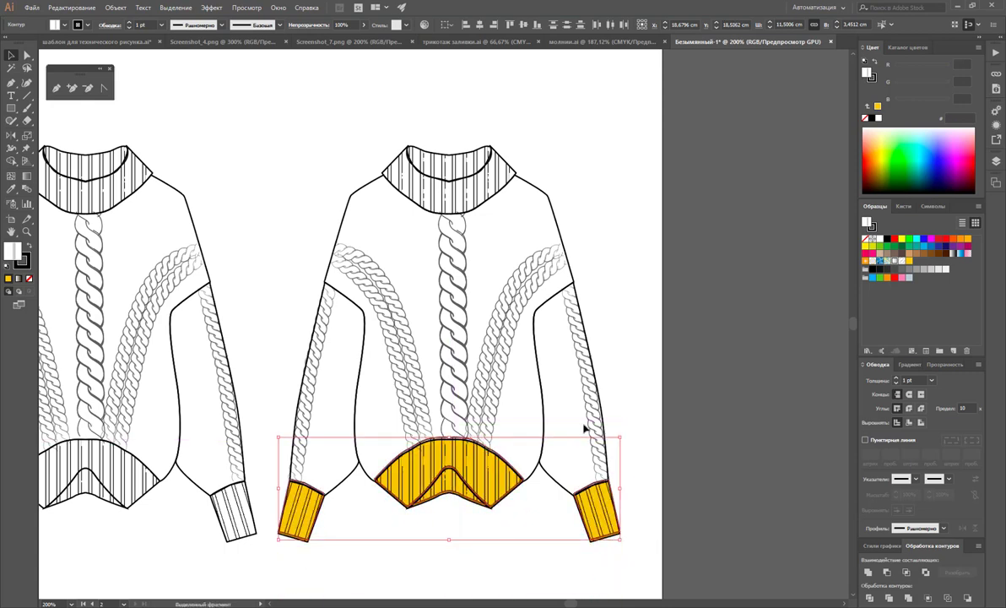
{"action": "key", "text": "Down"}
{"action": "key", "text": "Down"}
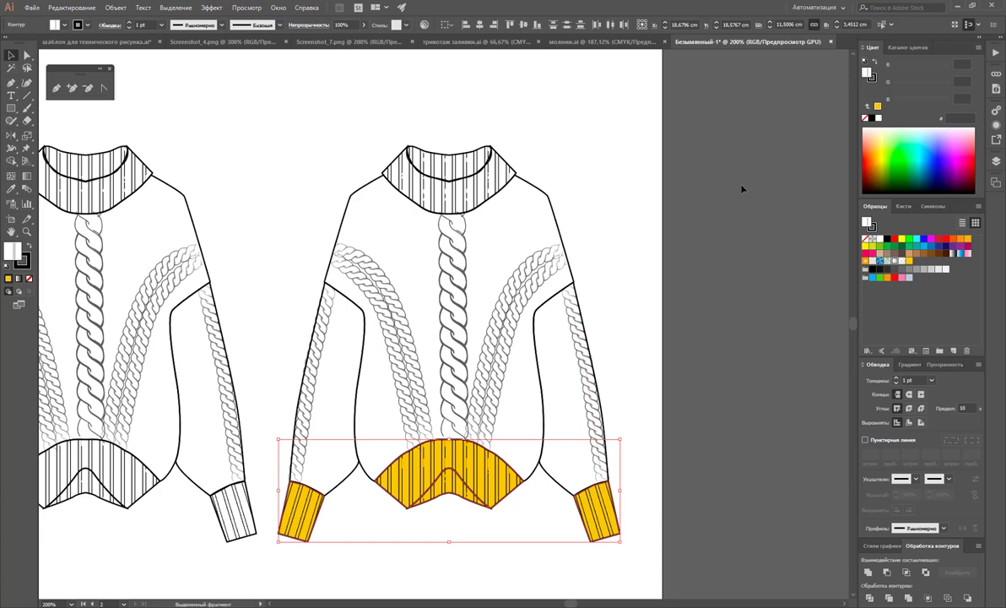
Copy the collar up above the sweater, leaving a copy in place on the neck
{"action": "scroll", "coordinate": [742, 189], "scroll_direction": "up", "scroll_amount": 1}
{"action": "left_click", "coordinate": [532, 156]}
{"action": "left_click", "coordinate": [465, 218]}
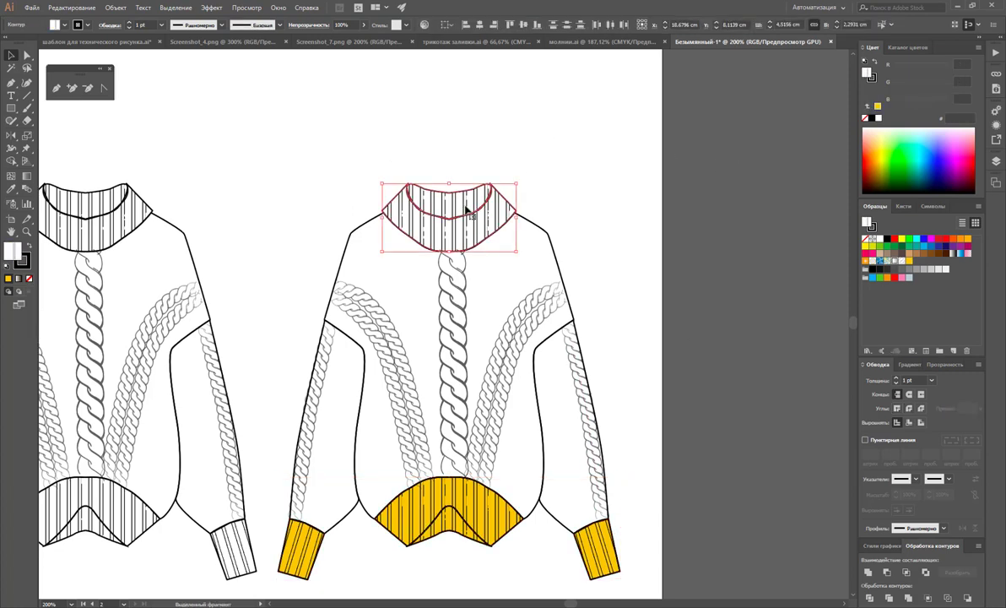
{"action": "left_click", "coordinate": [509, 148]}
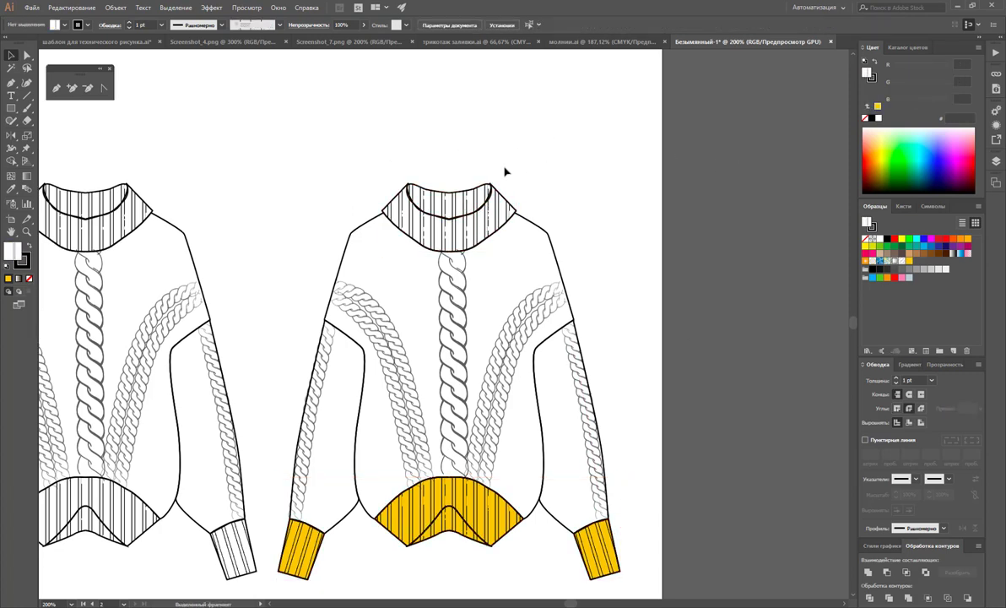
{"action": "left_click", "coordinate": [485, 194]}
{"action": "double_click", "coordinate": [485, 194]}
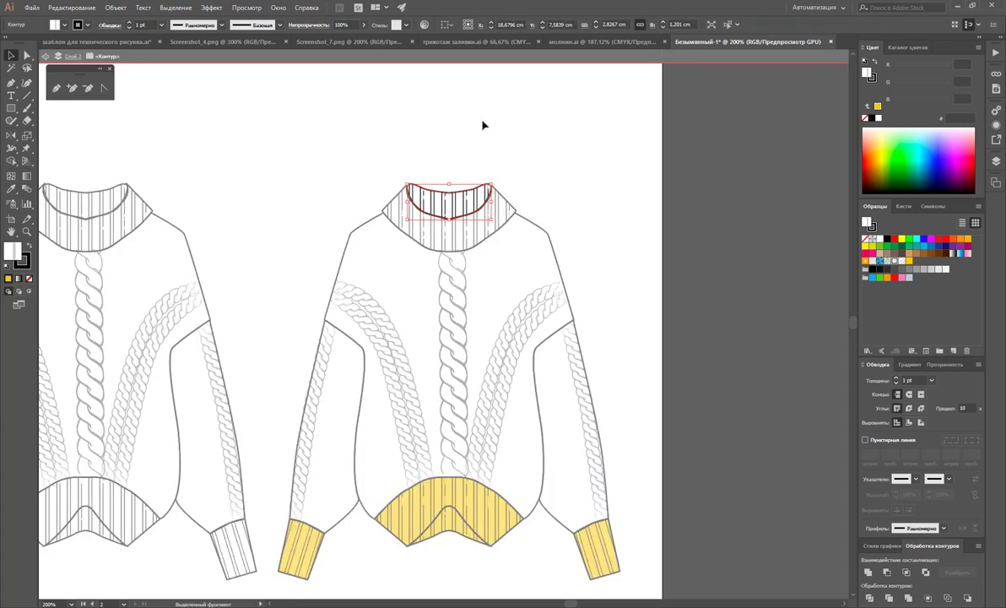
{"action": "left_click", "coordinate": [511, 154]}
{"action": "double_click", "coordinate": [508, 173]}
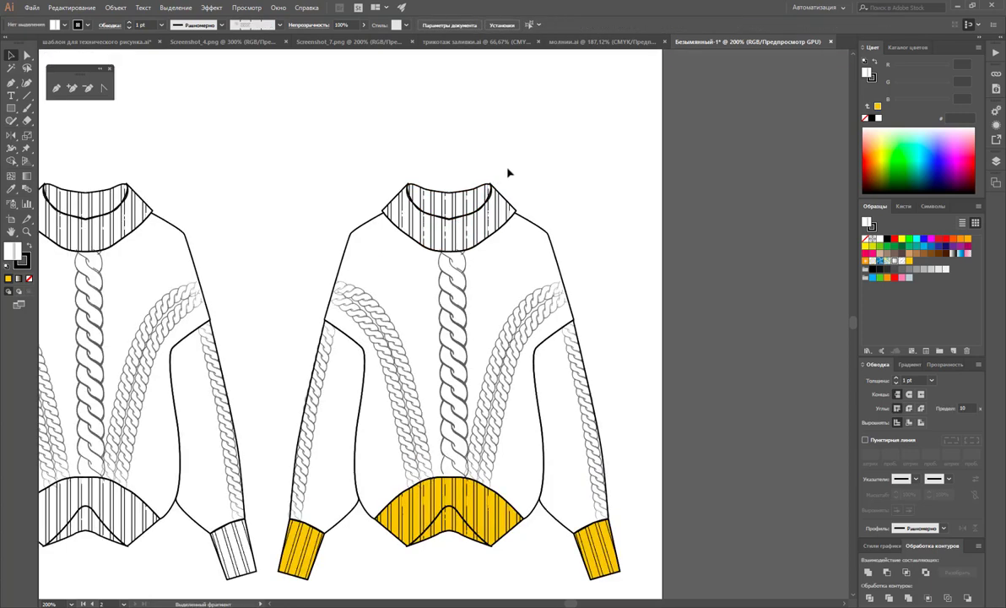
{"action": "left_click_drag", "start_coordinate": [507, 210], "coordinate": [512, 129]}
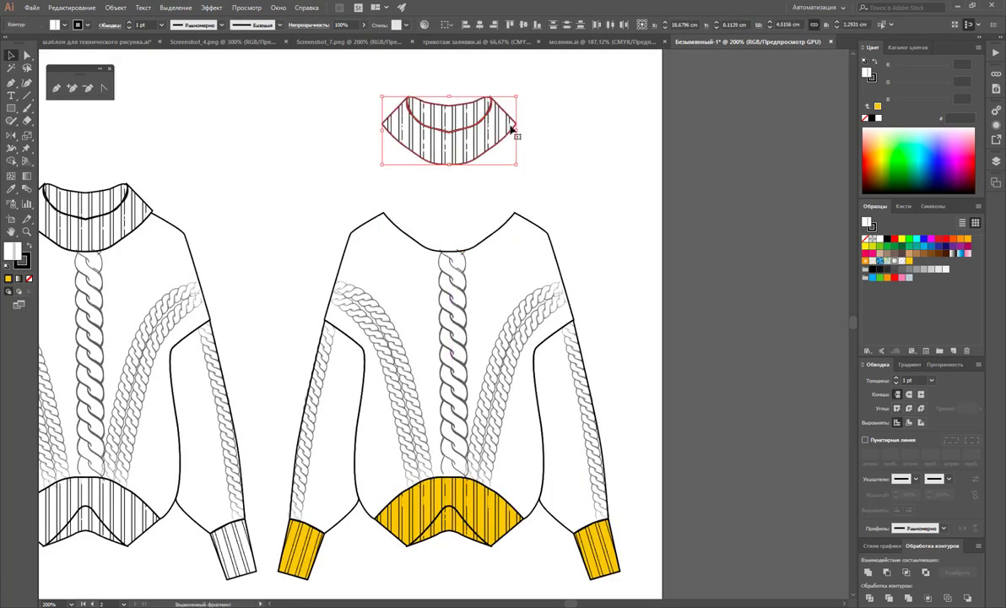
{"action": "key", "text": "ctrl+z"}
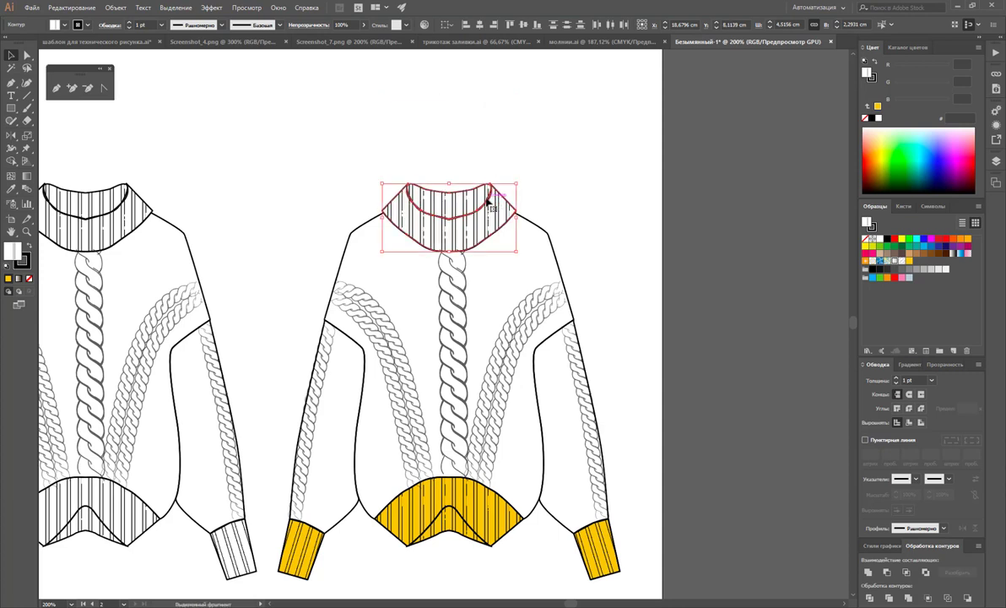
{"action": "left_click_drag", "start_coordinate": [488, 199], "coordinate": [488, 104]}
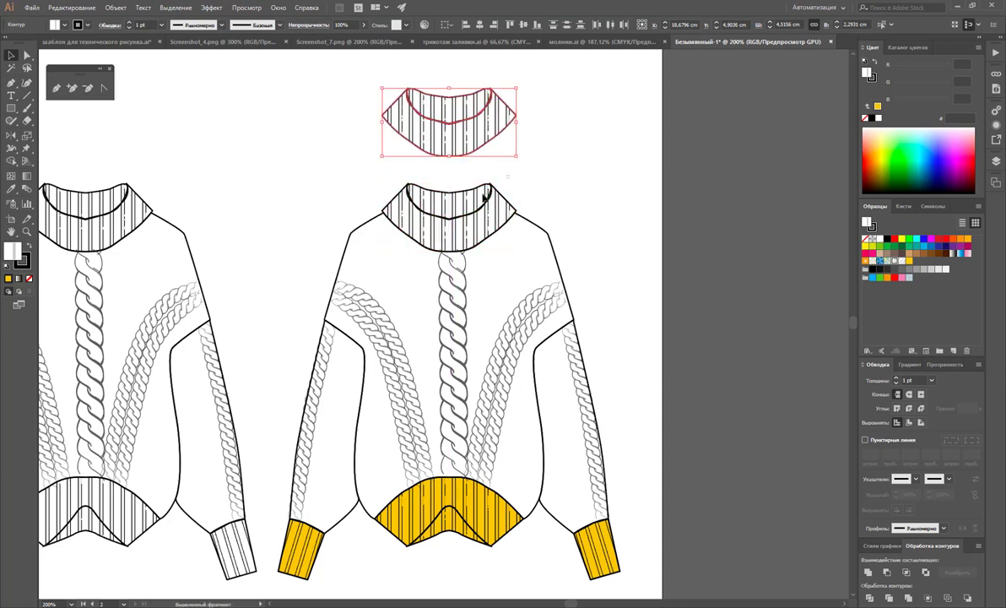
{"action": "key", "text": "ctrl+f"}
Fill the collar yellow with a darker gold inner neckline, then lay the striped copy over it
{"action": "left_click", "coordinate": [910, 253]}
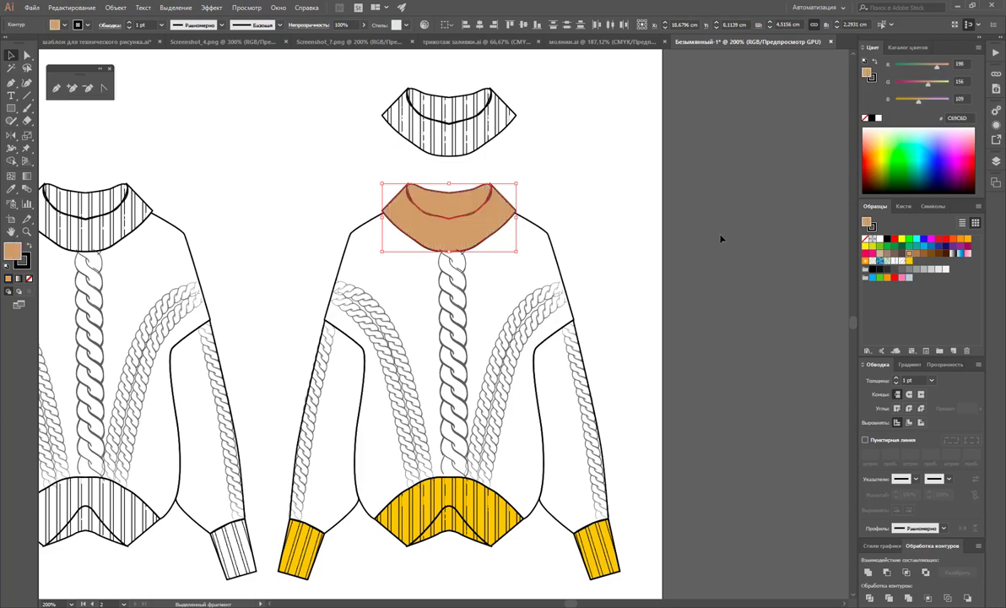
{"action": "left_click", "coordinate": [909, 260]}
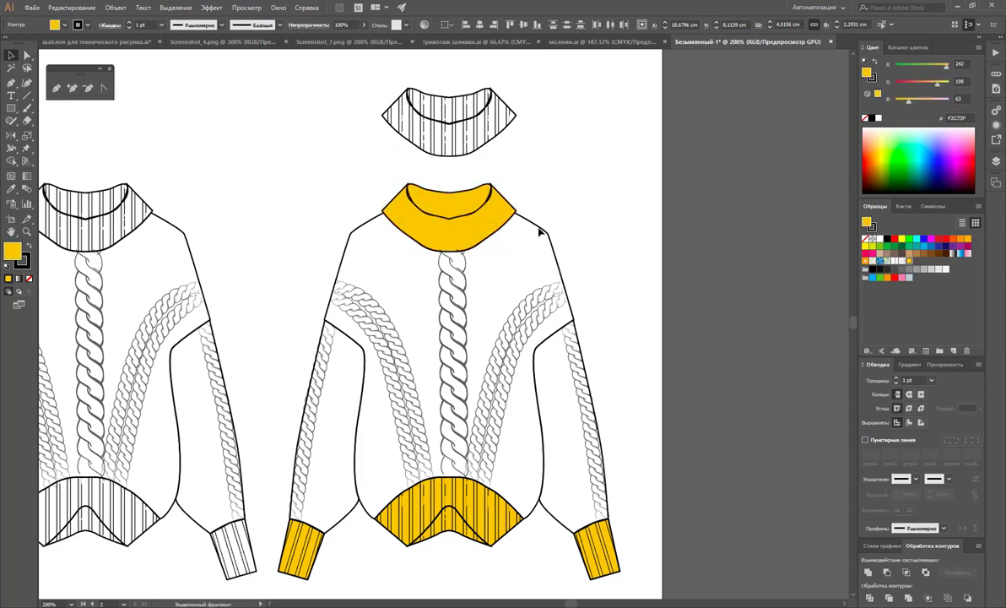
{"action": "left_click", "coordinate": [479, 209]}
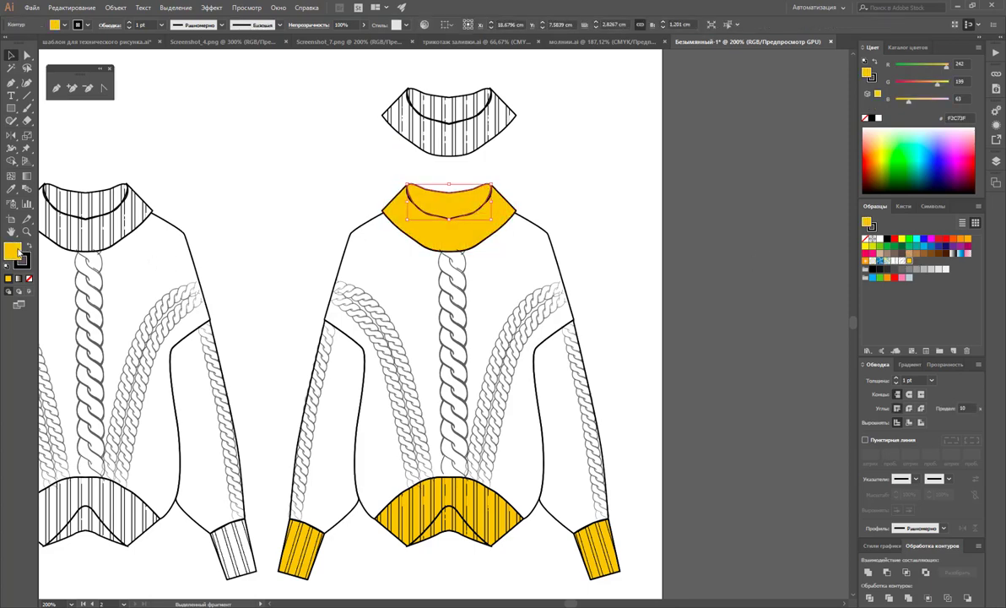
{"action": "double_click", "coordinate": [12, 250]}
{"action": "left_click", "coordinate": [452, 137]}
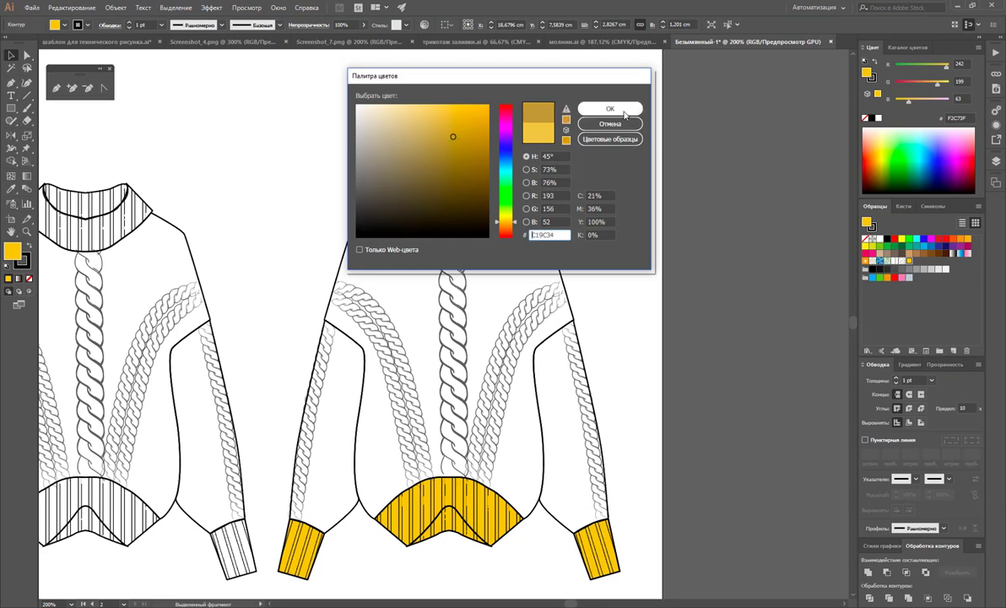
{"action": "left_click", "coordinate": [624, 111]}
{"action": "left_click", "coordinate": [469, 128]}
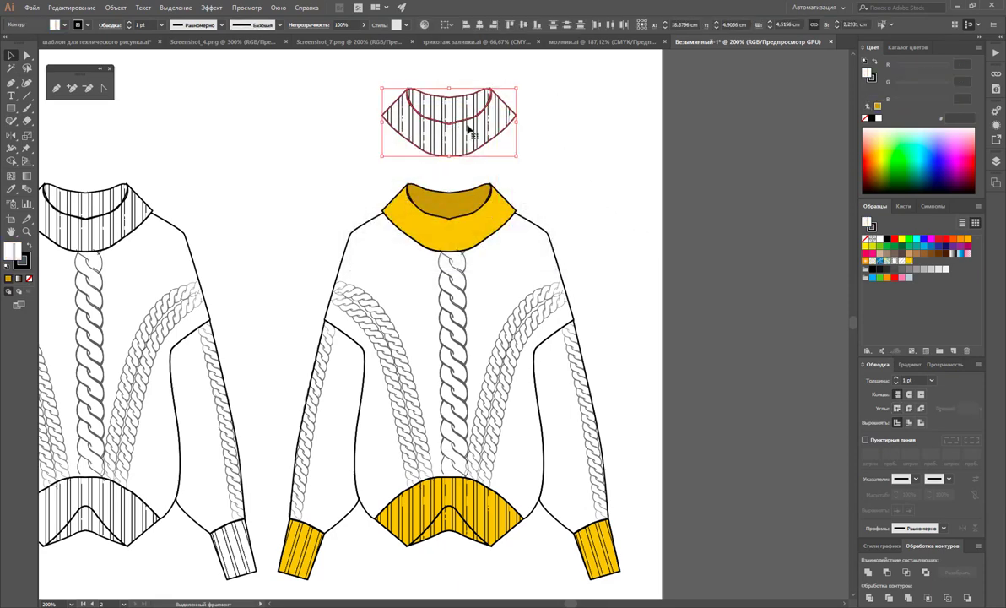
{"action": "left_click_drag", "start_coordinate": [457, 123], "coordinate": [456, 219]}
Fill the sweater body and both sleeves with yellow F2C73F, then zoom out
{"action": "left_click", "coordinate": [591, 203]}
{"action": "left_click", "coordinate": [556, 253]}
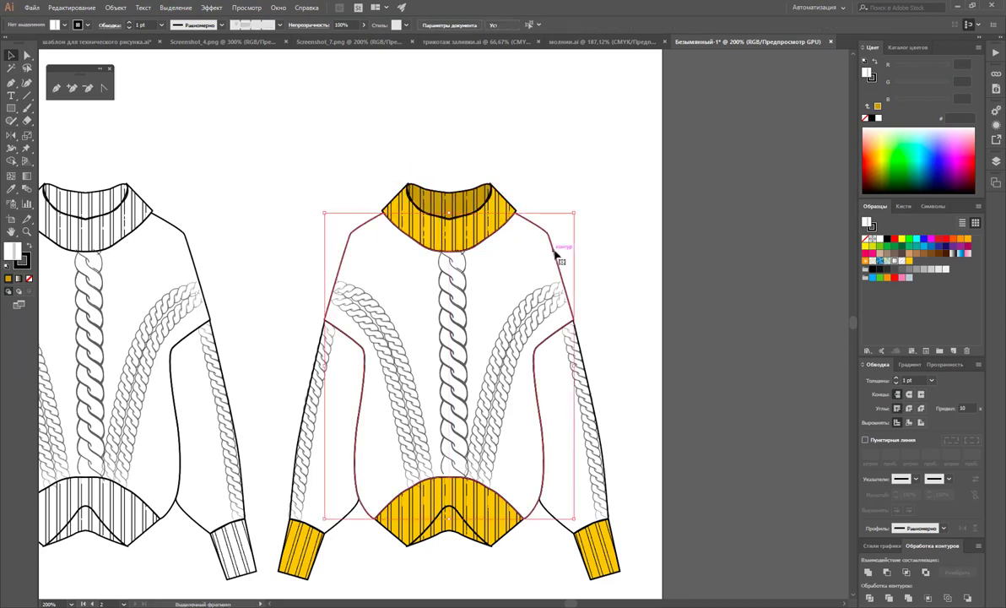
{"action": "left_click", "coordinate": [908, 261]}
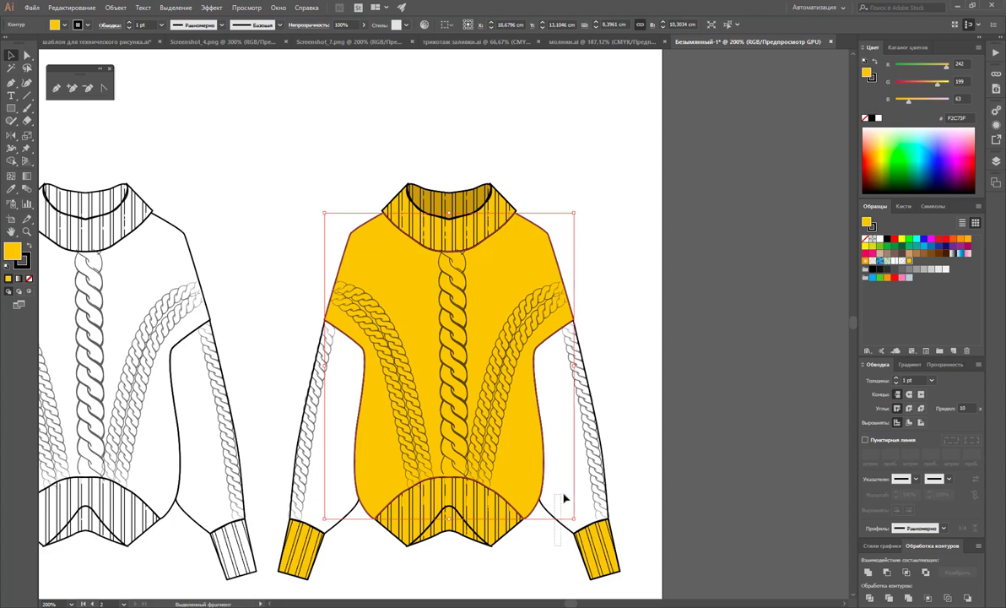
{"action": "left_click", "coordinate": [565, 498]}
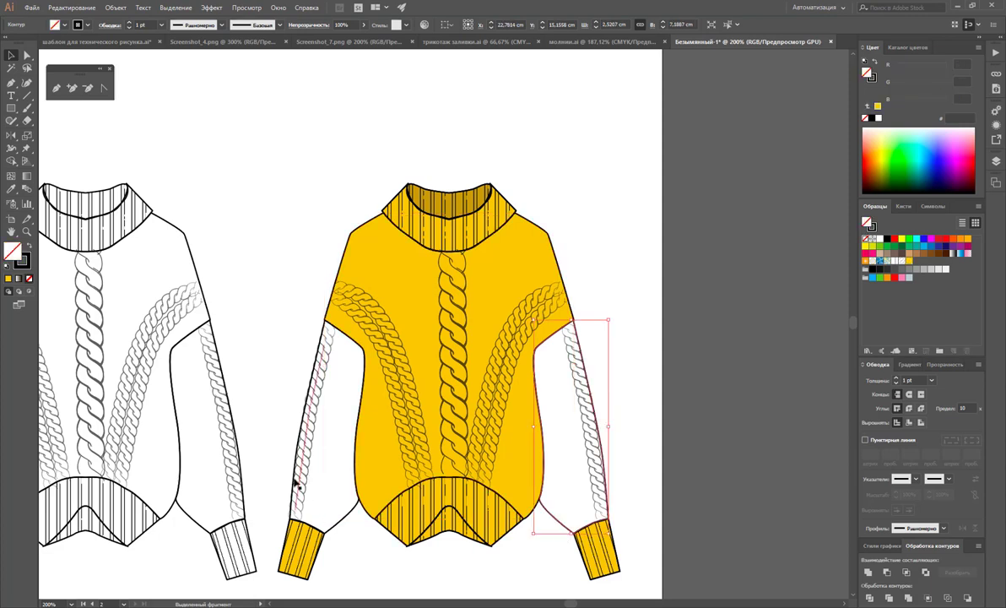
{"action": "left_click", "coordinate": [342, 517], "text": "shift"}
{"action": "key", "text": "comma"}
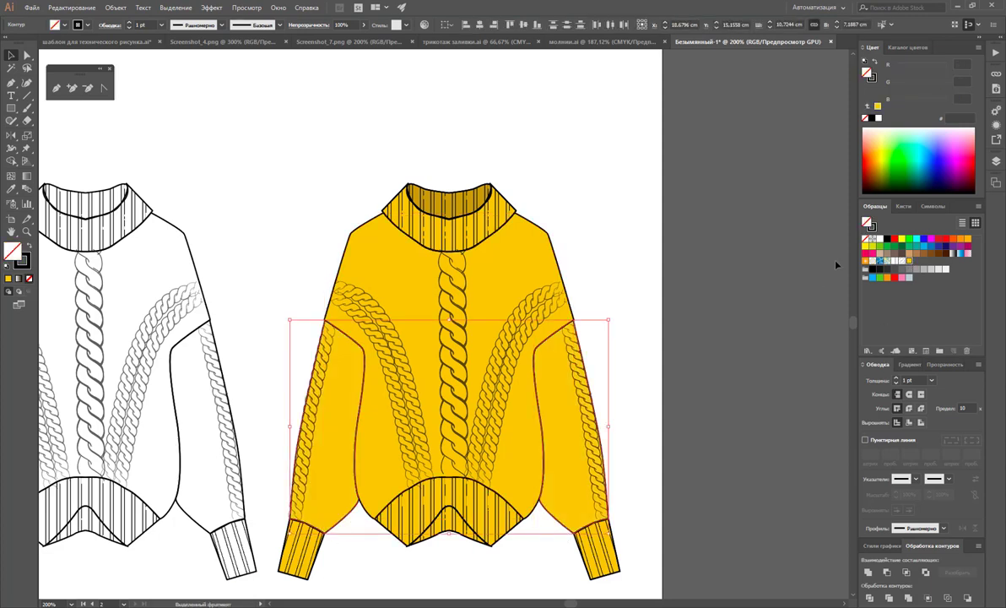
{"action": "left_click", "coordinate": [595, 229]}
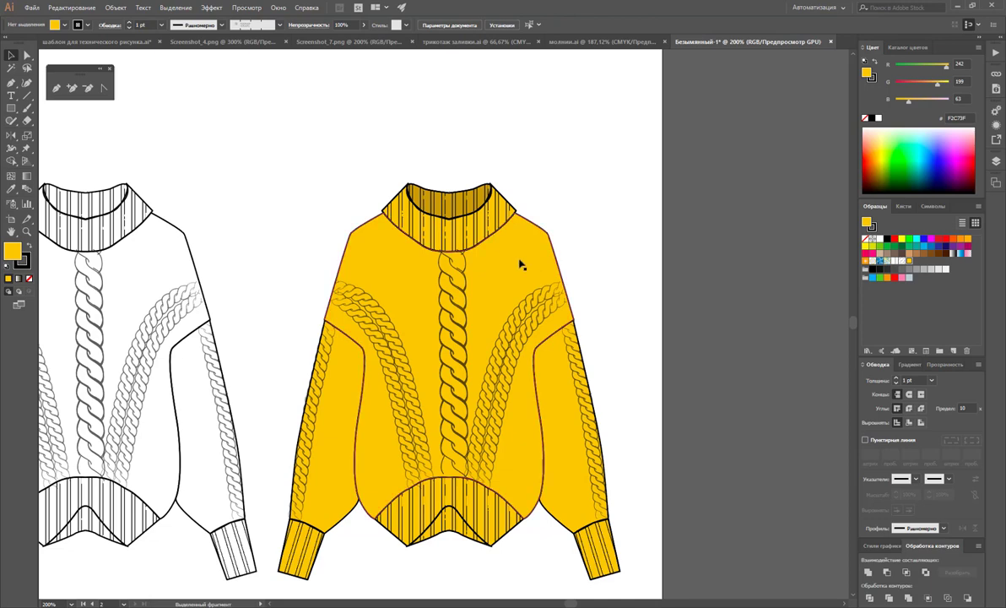
{"action": "key", "text": "z"}
{"action": "left_click", "coordinate": [372, 263], "text": "alt"}
{"action": "left_click", "coordinate": [397, 320], "text": "alt"}
Group all parts of the yellow sweater together
{"action": "left_click", "coordinate": [411, 315], "text": "alt"}
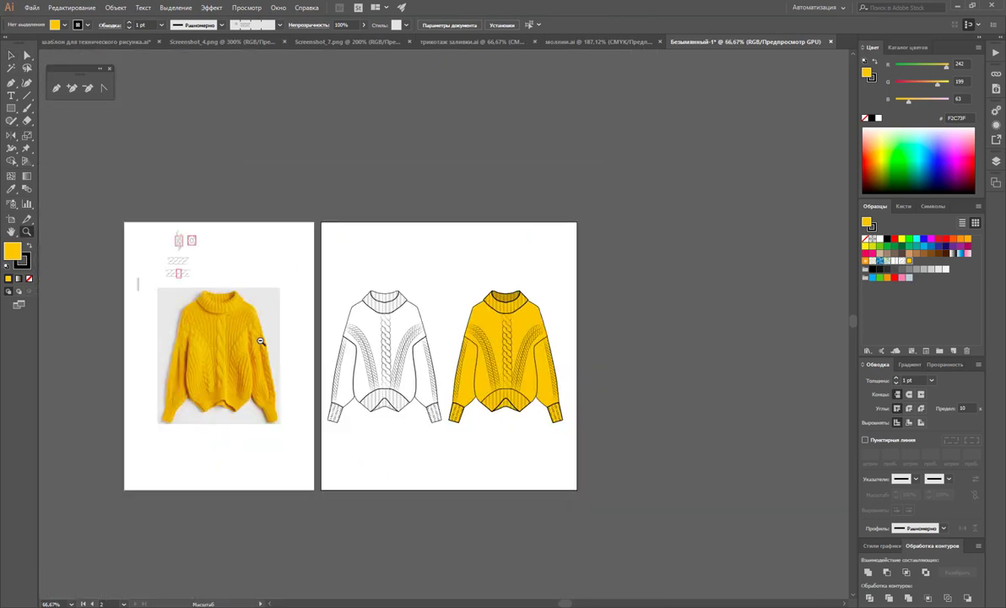
{"action": "key", "text": "v"}
{"action": "mouse_move", "coordinate": [576, 258]}
{"action": "left_mouse_down"}
{"action": "mouse_move", "coordinate": [485, 446]}
{"action": "mouse_move", "coordinate": [445, 455]}
{"action": "left_mouse_up"}
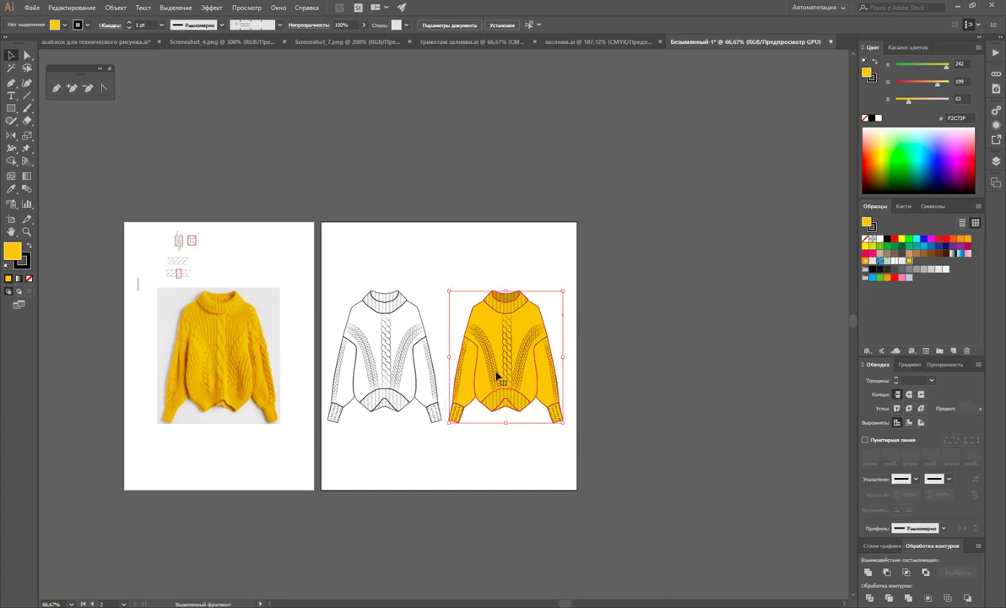
{"action": "right_click", "coordinate": [499, 403]}
{"action": "left_click", "coordinate": [558, 436]}
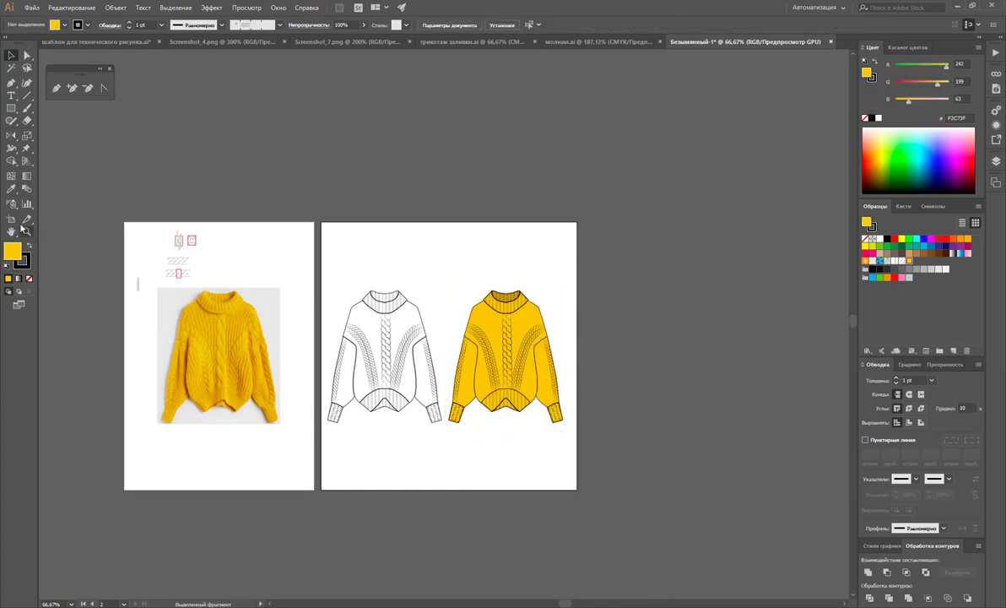
Drag the second artboard's right edge outward, then reselect the yellow sweater
{"action": "key", "text": "shift+o"}
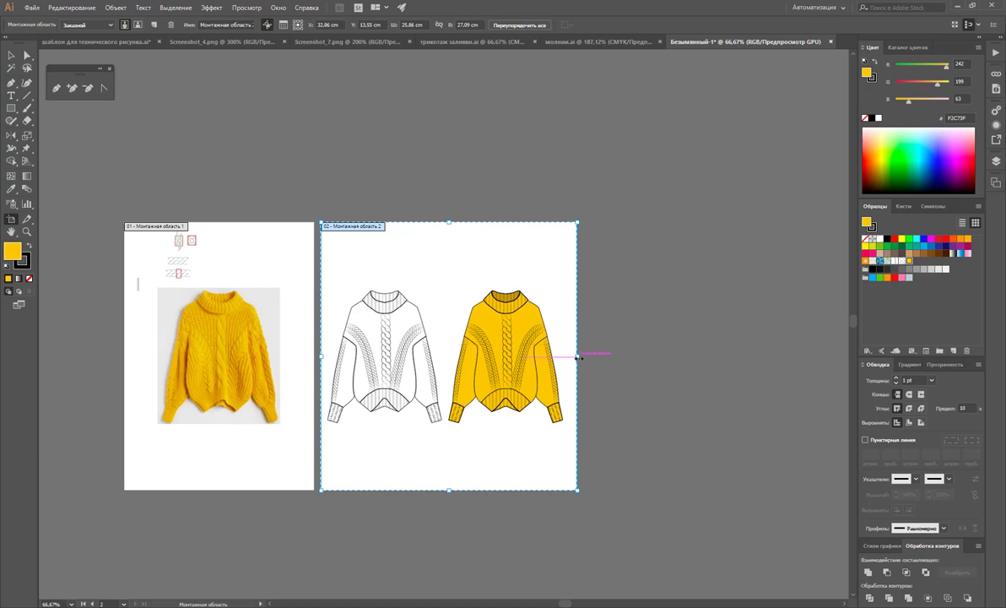
{"action": "left_click_drag", "start_coordinate": [578, 356], "coordinate": [734, 356]}
{"action": "left_click", "coordinate": [11, 55]}
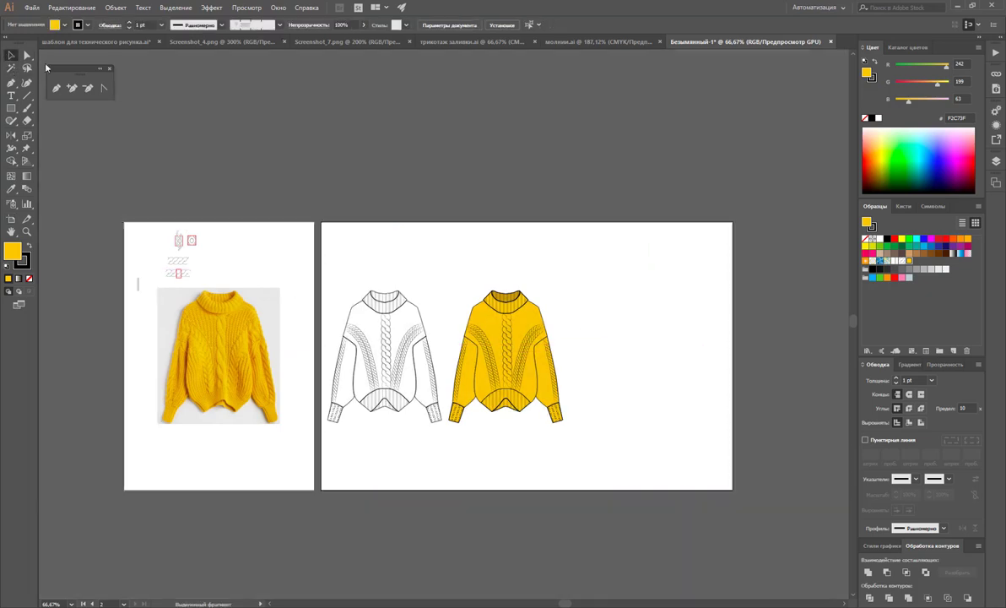
{"action": "left_click_drag", "start_coordinate": [618, 255], "coordinate": [432, 439]}
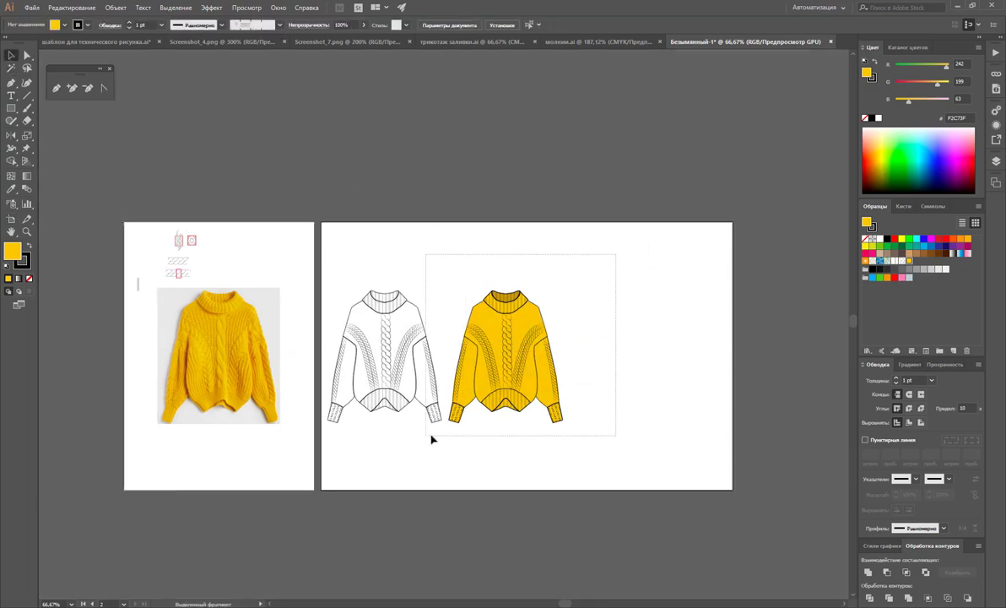
{"action": "left_click", "coordinate": [606, 361]}
{"action": "left_click_drag", "start_coordinate": [514, 378], "coordinate": [456, 459]}
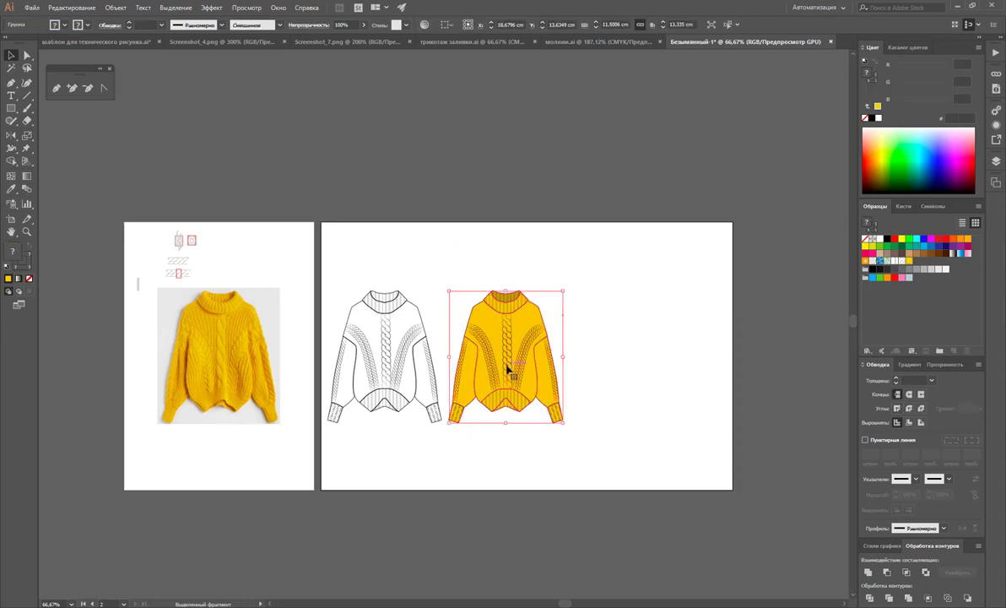
Duplicate the yellow sweater to its right, zoom in, and select the whole copy
{"action": "left_click_drag", "start_coordinate": [510, 371], "coordinate": [640, 355]}
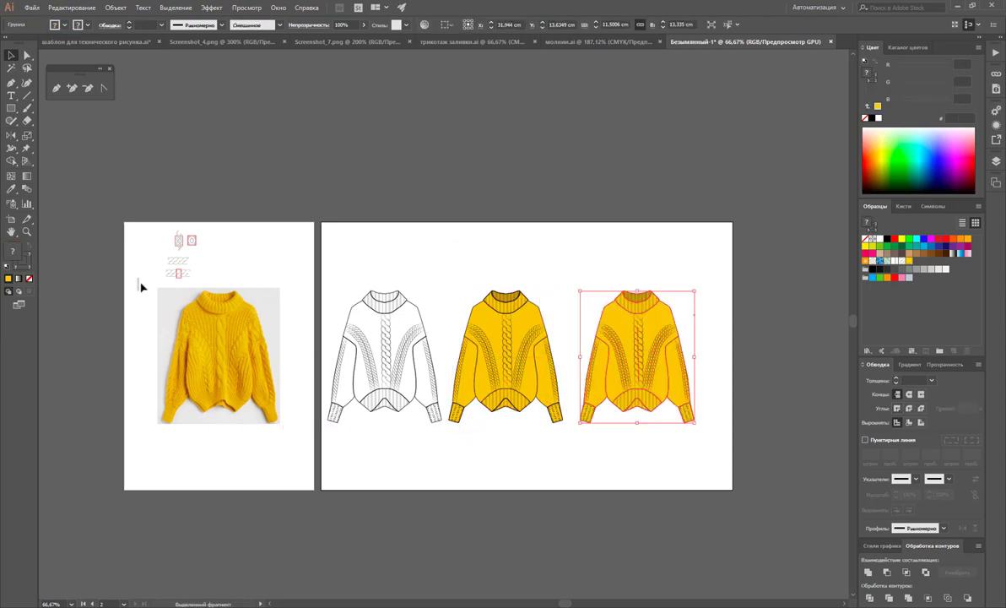
{"action": "left_click", "coordinate": [27, 231]}
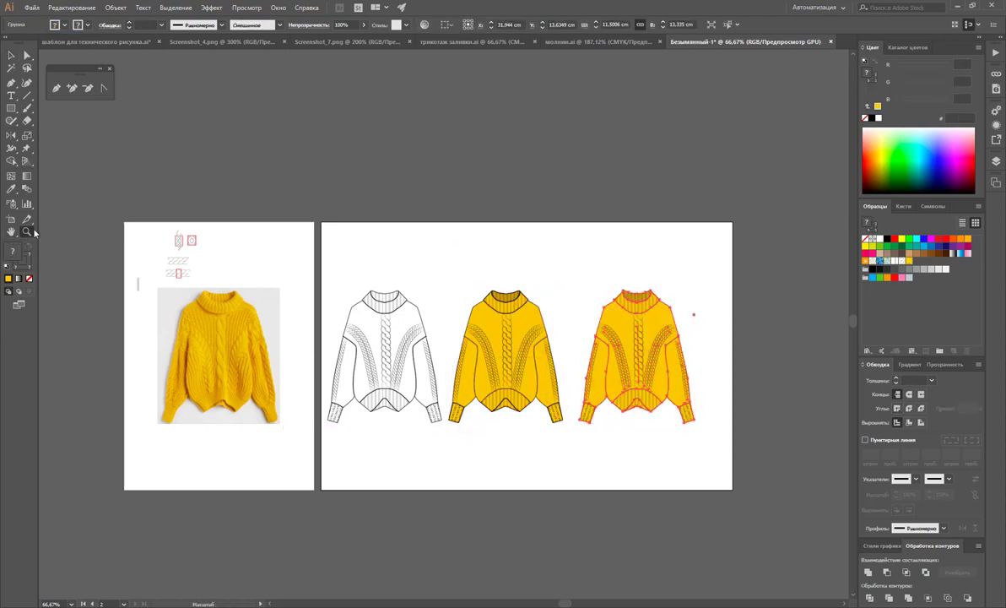
{"action": "left_click", "coordinate": [667, 333]}
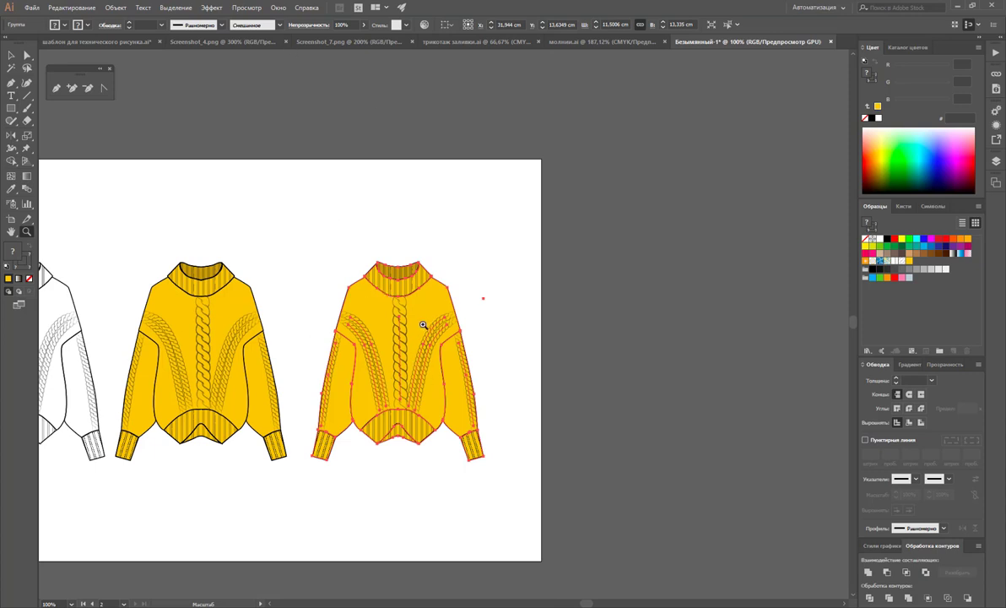
{"action": "left_click", "coordinate": [382, 377]}
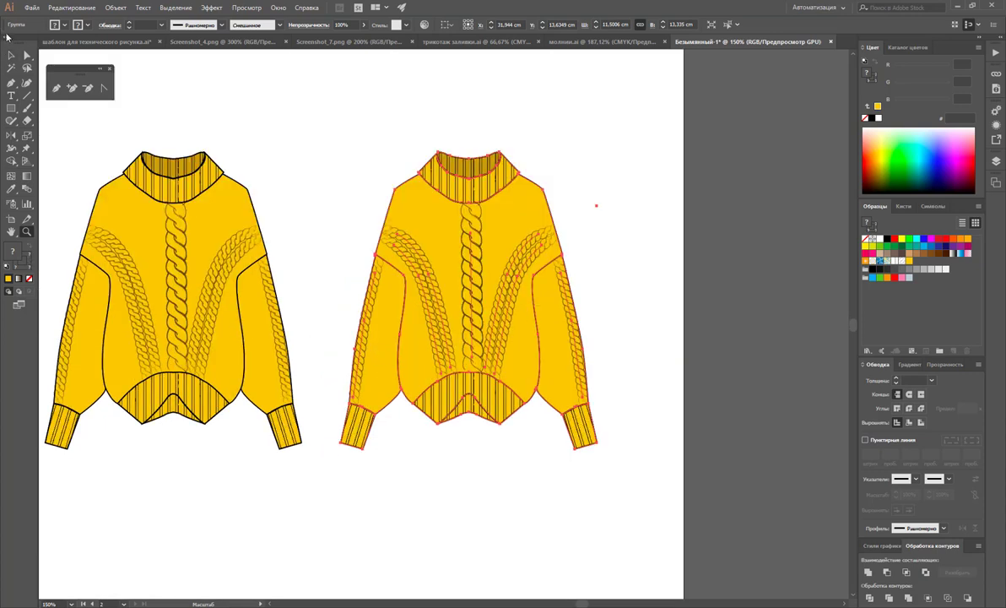
{"action": "left_click", "coordinate": [11, 68]}
{"action": "left_click", "coordinate": [489, 183]}
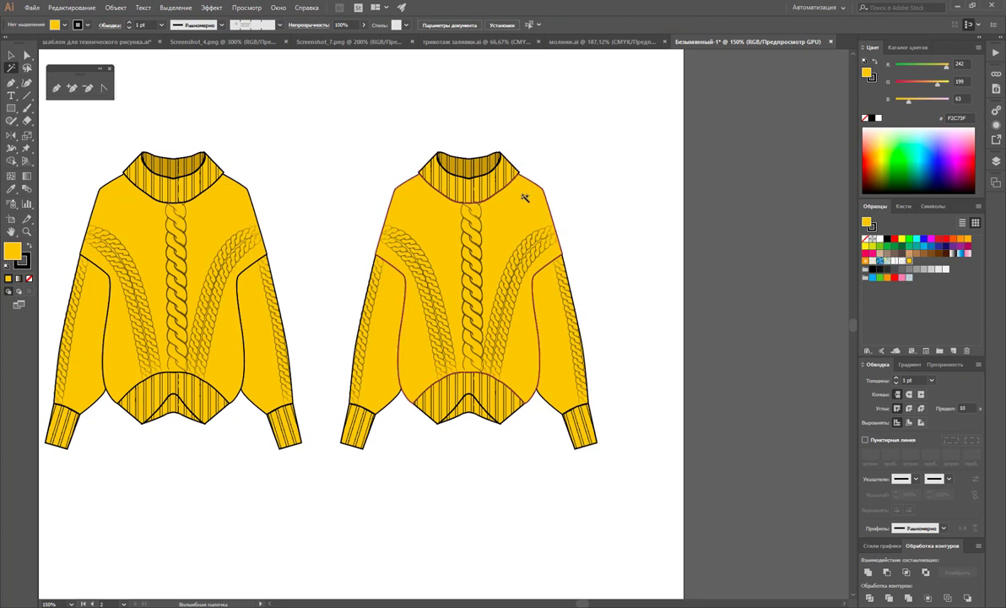
{"action": "left_click", "coordinate": [11, 55]}
{"action": "mouse_move", "coordinate": [647, 141]}
{"action": "left_mouse_down"}
{"action": "mouse_move", "coordinate": [370, 467]}
{"action": "mouse_move", "coordinate": [341, 467]}
{"action": "left_mouse_up"}
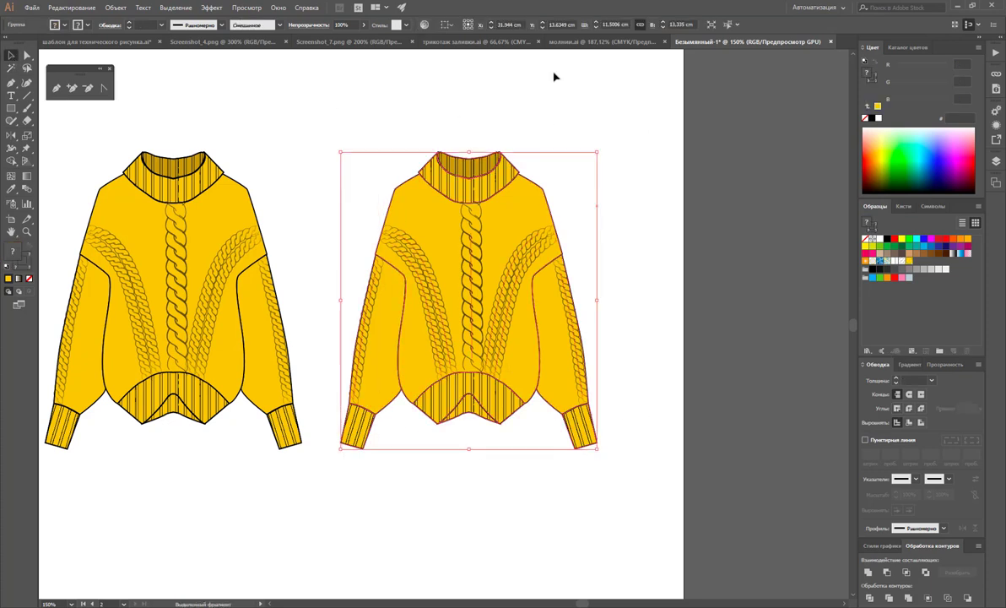
Use Recolor Artwork to turn the copy's yellow rust-orange and its gold collar dark red-brown
{"action": "left_click", "coordinate": [425, 24]}
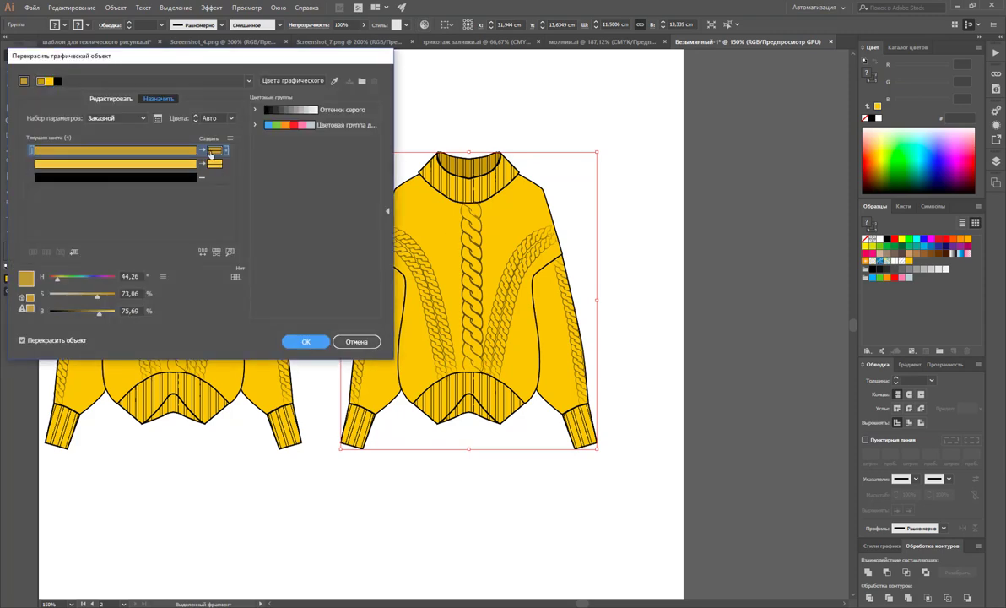
{"action": "left_click", "coordinate": [214, 163]}
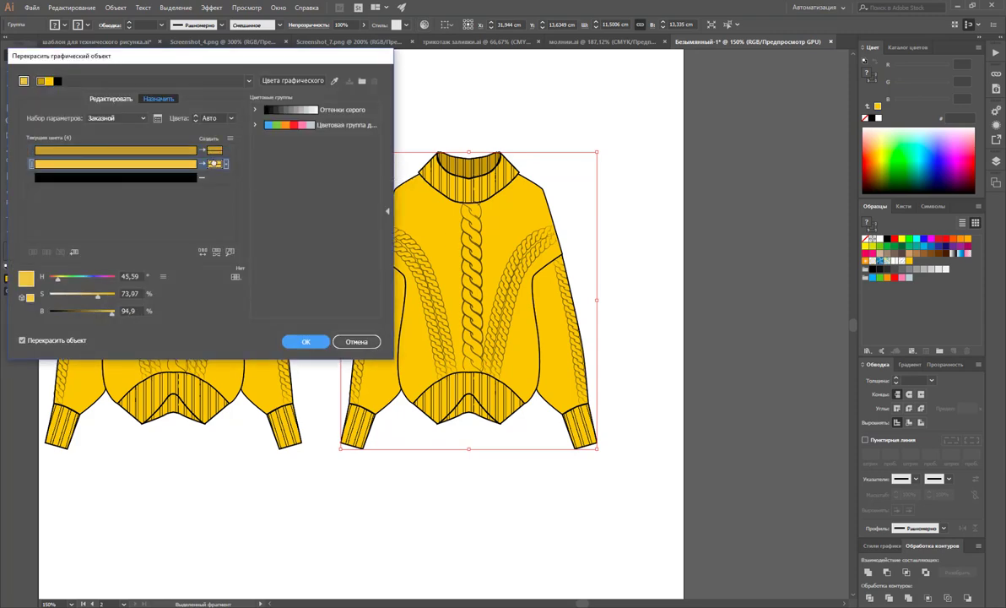
{"action": "left_click_drag", "start_coordinate": [57, 281], "coordinate": [52, 284]}
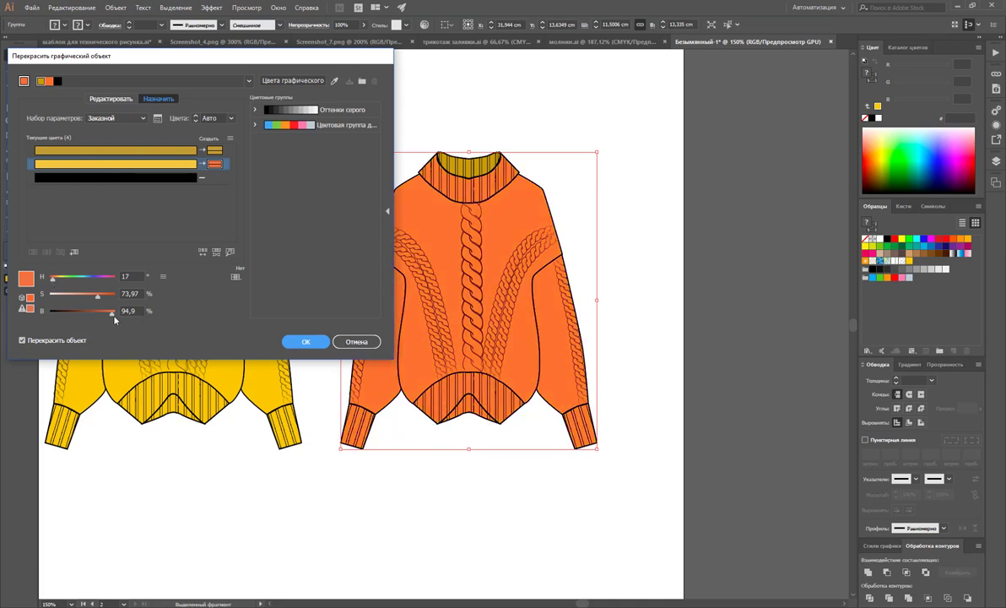
{"action": "mouse_move", "coordinate": [119, 316]}
{"action": "left_mouse_down"}
{"action": "mouse_move", "coordinate": [94, 319]}
{"action": "mouse_move", "coordinate": [96, 295]}
{"action": "left_mouse_up"}
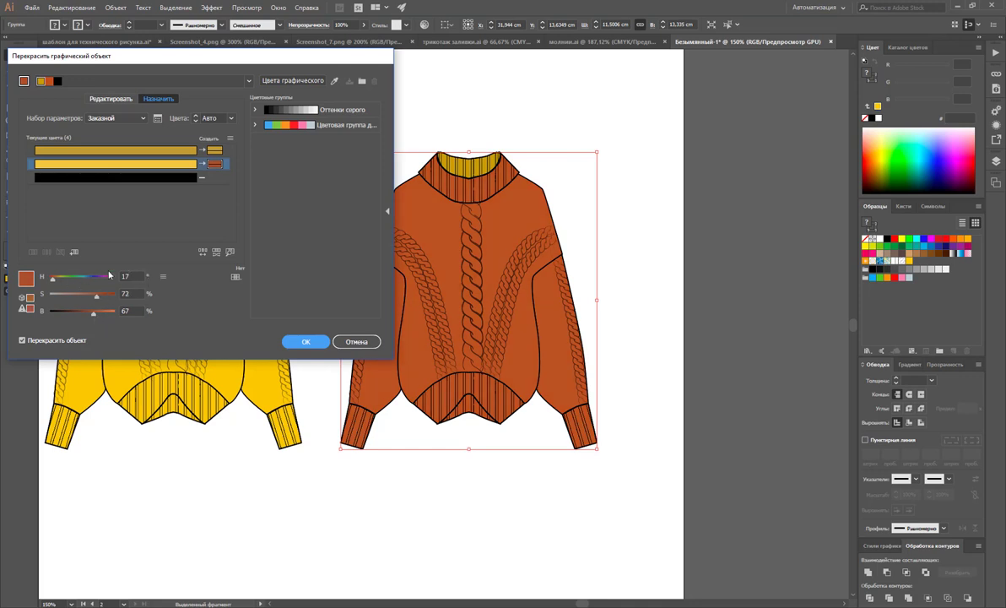
{"action": "left_click", "coordinate": [210, 150]}
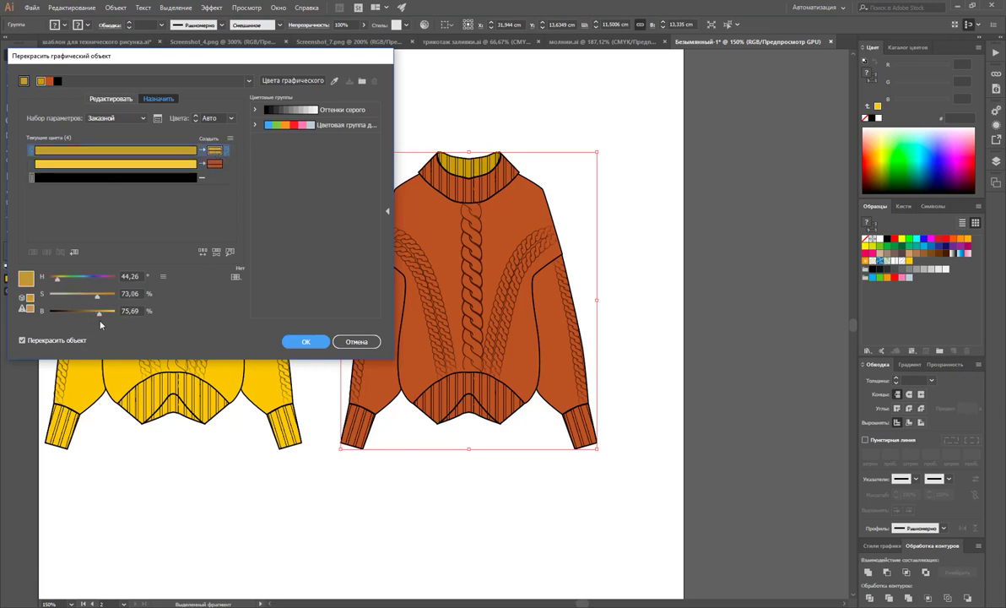
{"action": "mouse_move", "coordinate": [71, 319]}
{"action": "left_mouse_down"}
{"action": "mouse_move", "coordinate": [59, 319]}
{"action": "mouse_move", "coordinate": [83, 313]}
{"action": "mouse_move", "coordinate": [52, 286]}
{"action": "left_mouse_up"}
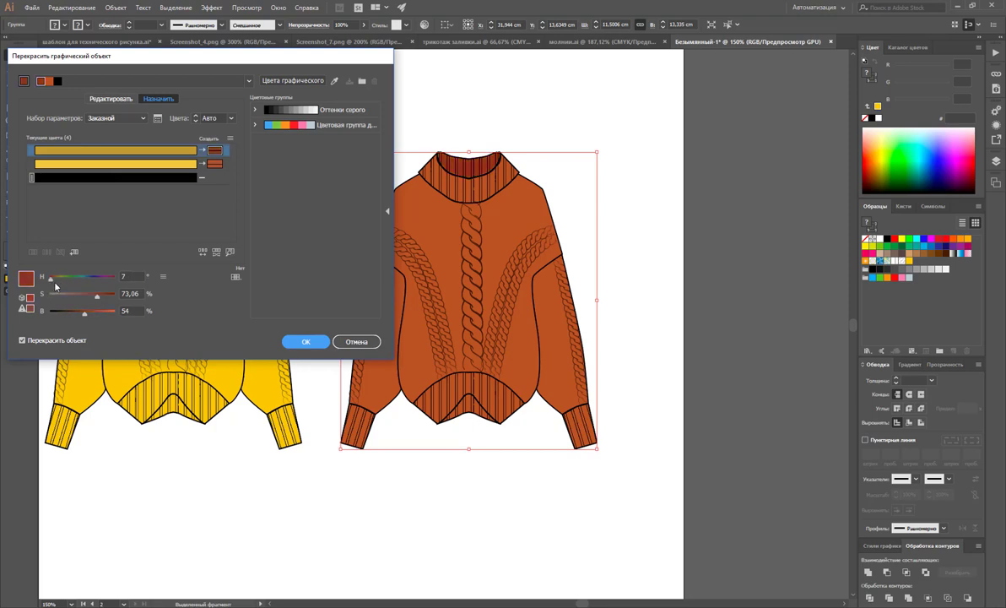
{"action": "left_click_drag", "start_coordinate": [84, 318], "coordinate": [77, 318]}
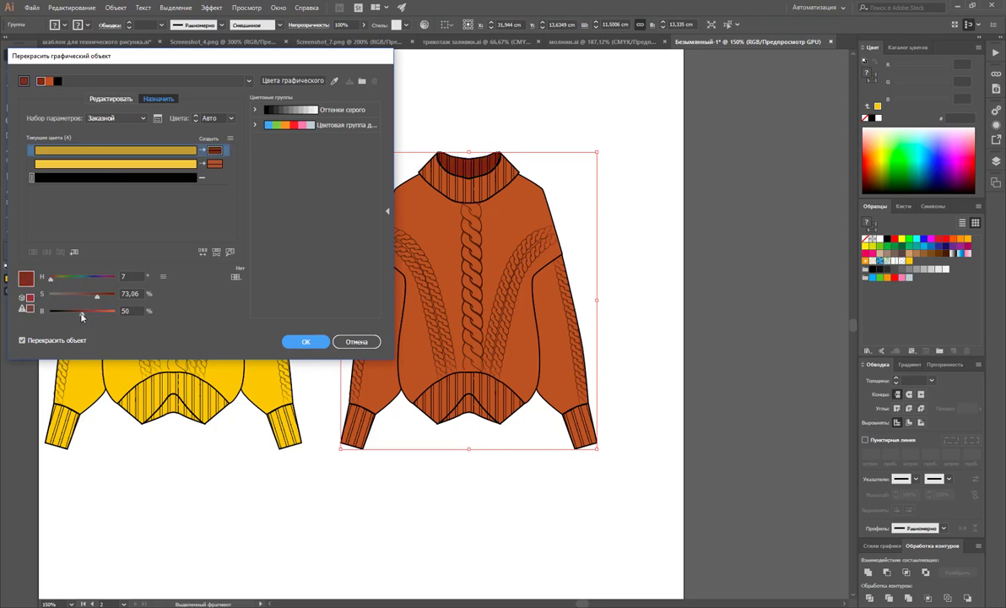
{"action": "left_click", "coordinate": [298, 343]}
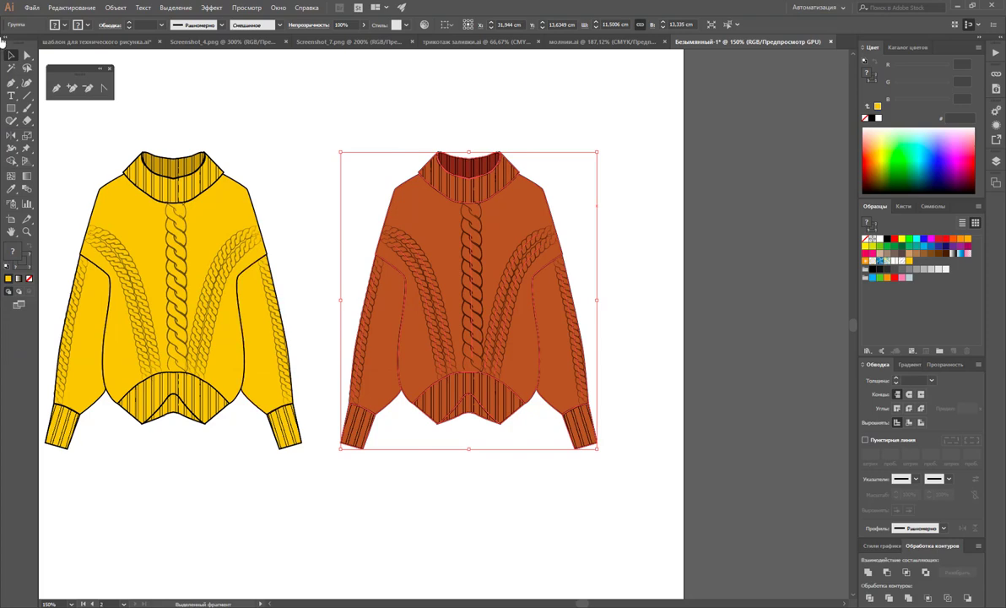
Zoom out to show all three sweater flats and marquee-select them
{"action": "left_click", "coordinate": [220, 106]}
{"action": "key", "text": "z"}
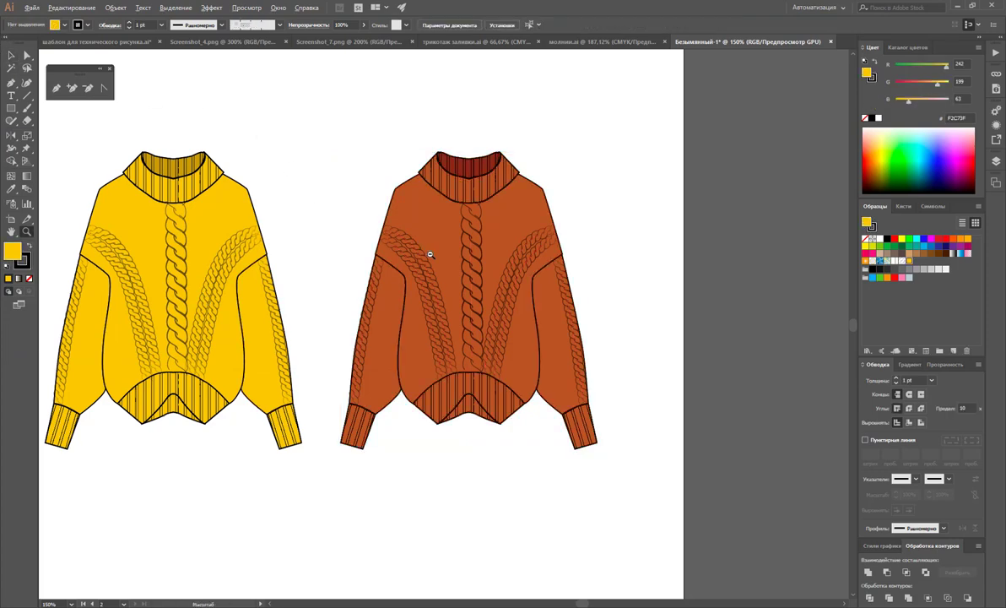
{"action": "left_click", "coordinate": [313, 246], "text": "alt"}
{"action": "left_click", "coordinate": [382, 314], "text": "alt"}
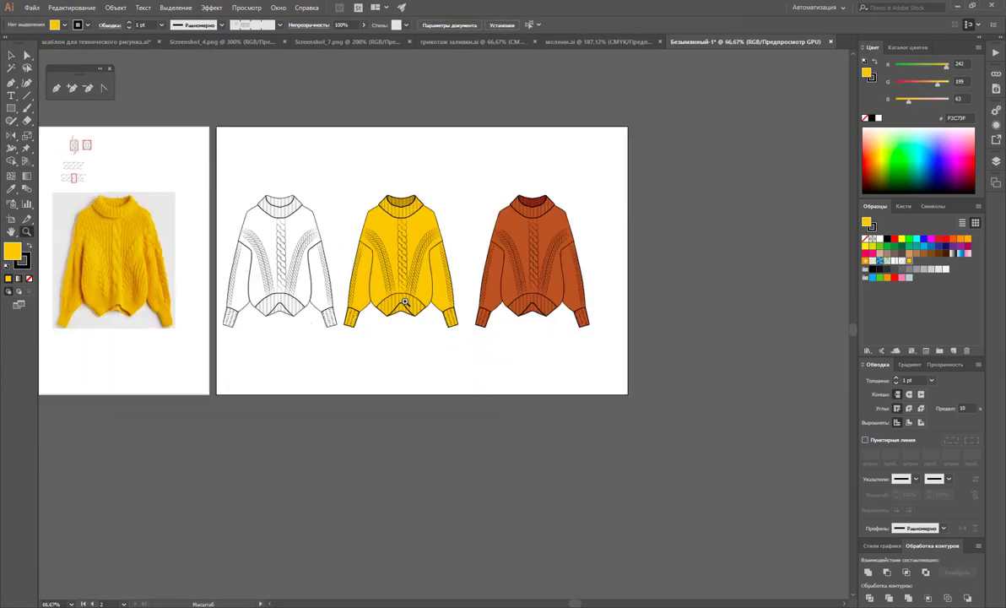
{"action": "left_click", "coordinate": [402, 244], "text": "alt"}
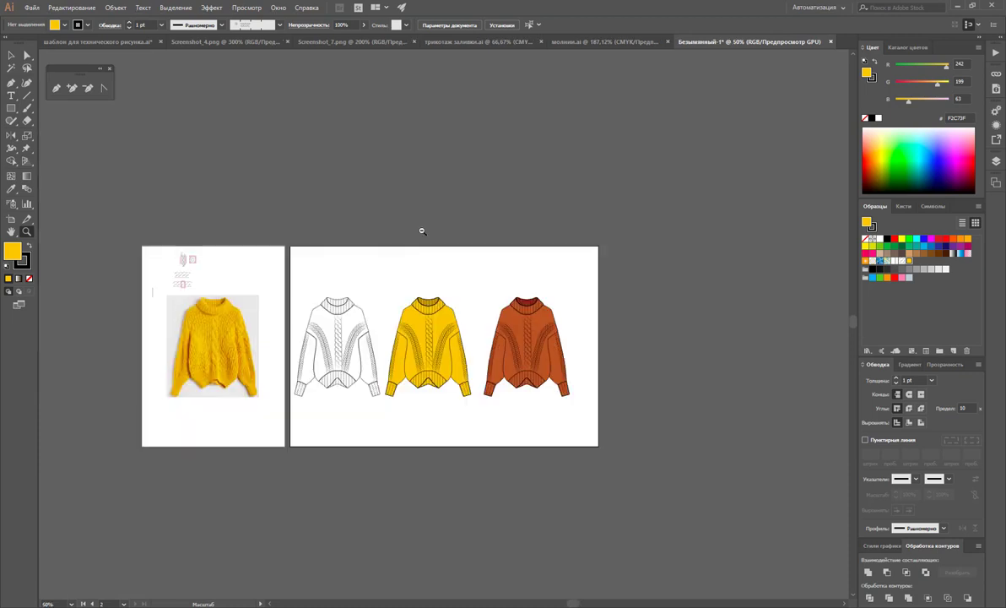
{"action": "scroll", "coordinate": [465, 315], "scroll_direction": "up", "scroll_amount": 1}
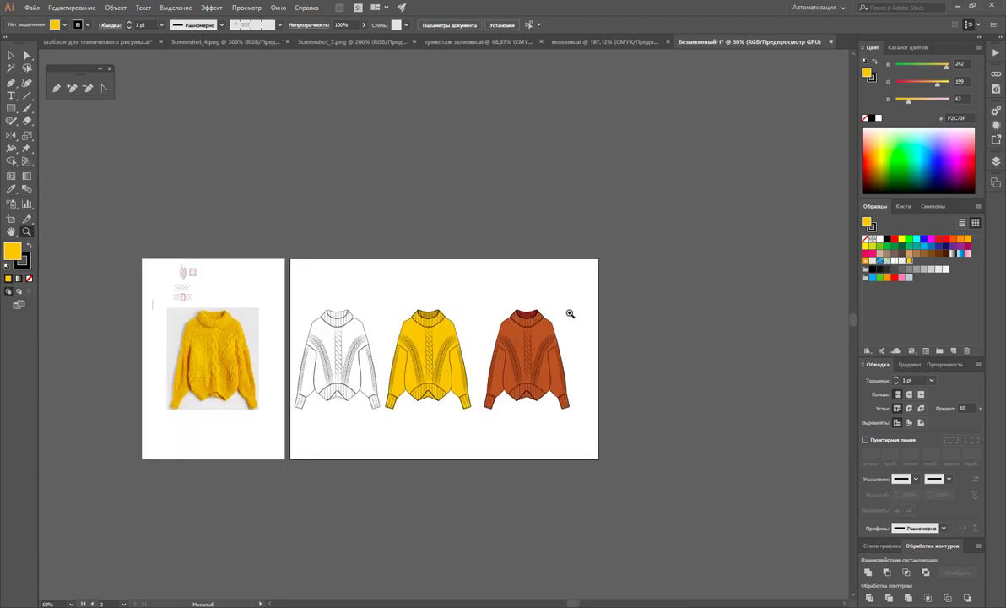
{"action": "scroll", "coordinate": [480, 309], "scroll_direction": "down", "scroll_amount": 3}
{"action": "left_click", "coordinate": [11, 55]}
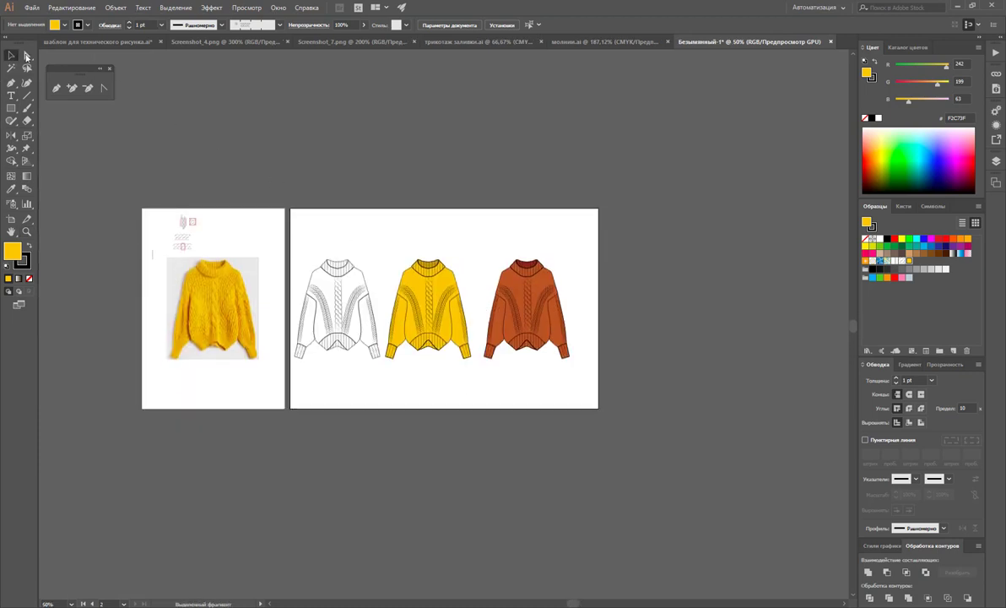
{"action": "left_click_drag", "start_coordinate": [608, 220], "coordinate": [274, 369]}
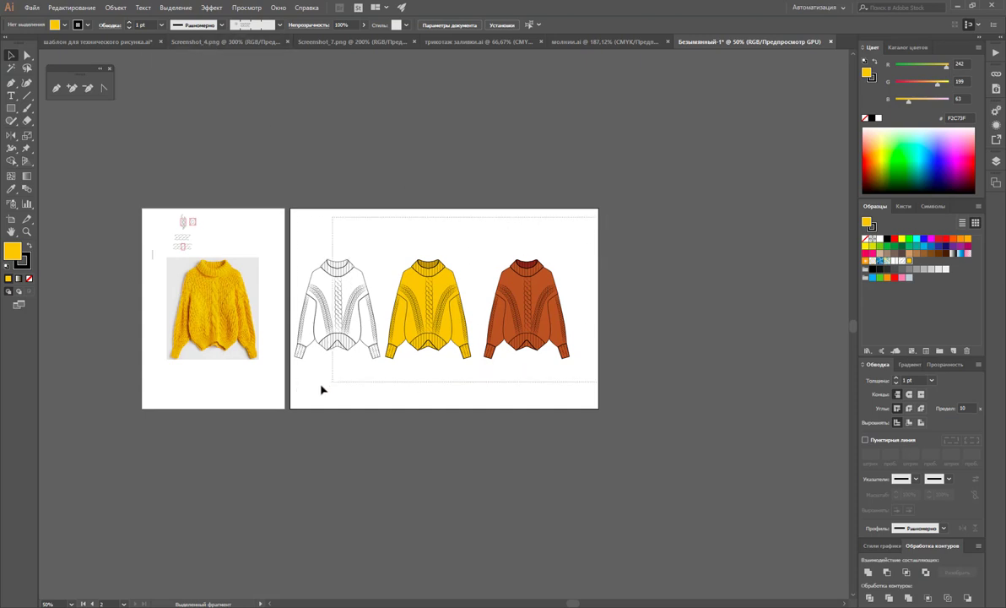
Paste the three sweaters into the technical-drawing template, accepting the colour conversion
{"action": "key", "text": "a"}
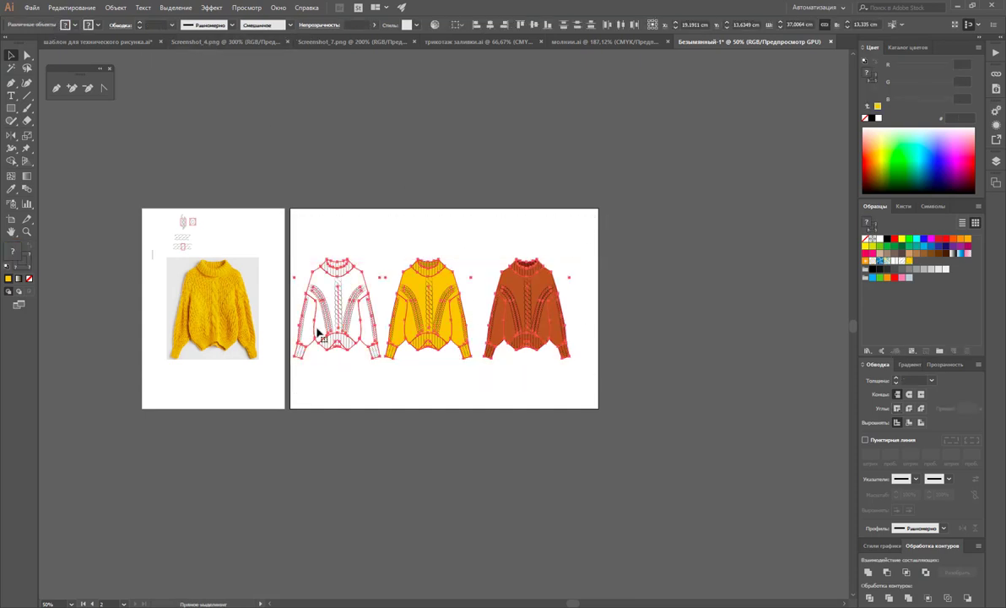
{"action": "key", "text": "v"}
{"action": "left_click", "coordinate": [95, 41]}
{"action": "left_click", "coordinate": [383, 125]}
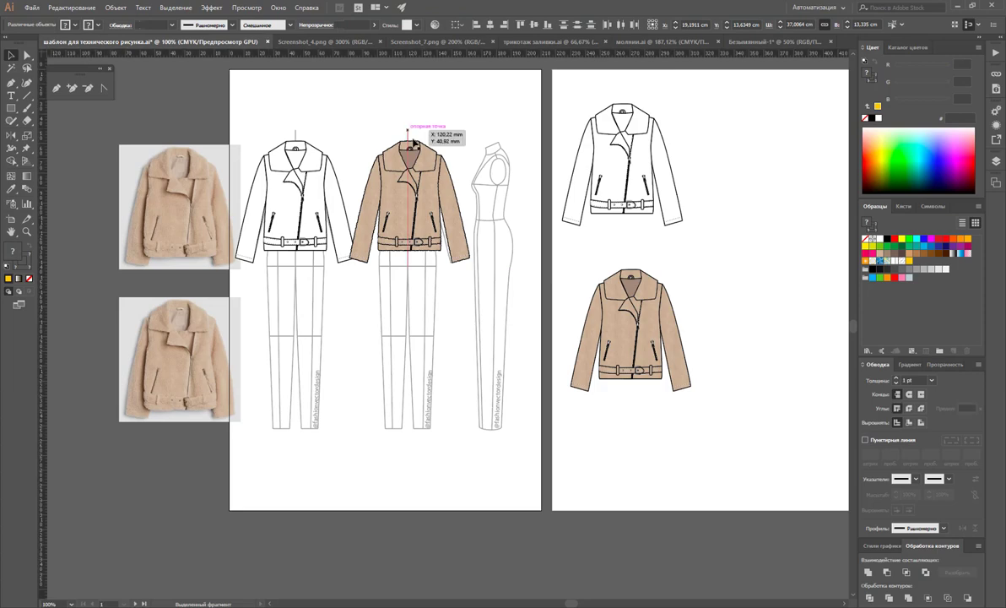
{"action": "scroll", "coordinate": [387, 192], "scroll_direction": "up", "scroll_amount": 3}
{"action": "scroll", "coordinate": [388, 236], "scroll_direction": "up", "scroll_amount": 2}
{"action": "key", "text": "a"}
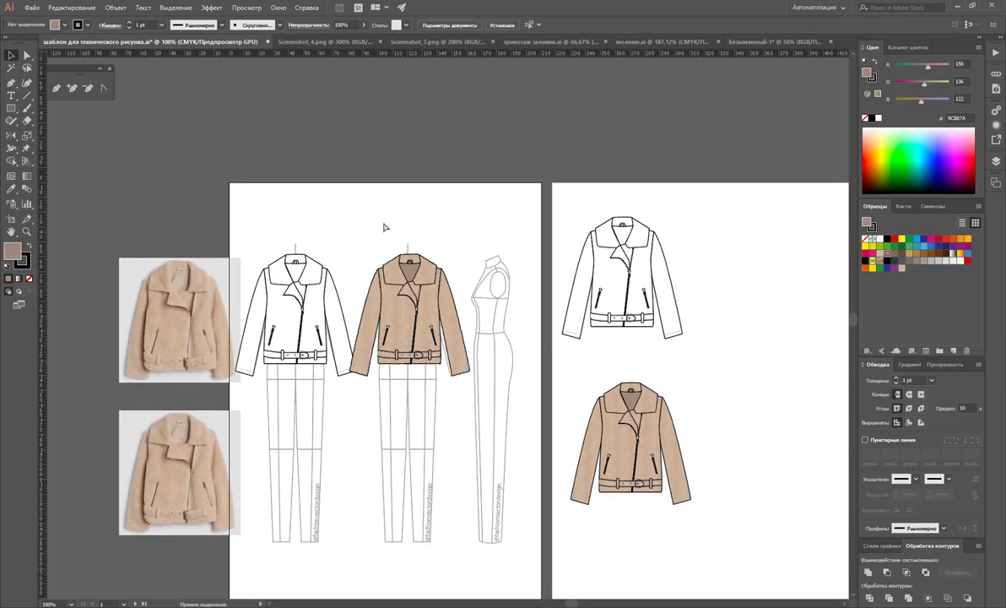
{"action": "key", "text": "ctrl+v"}
{"action": "left_click", "coordinate": [524, 327]}
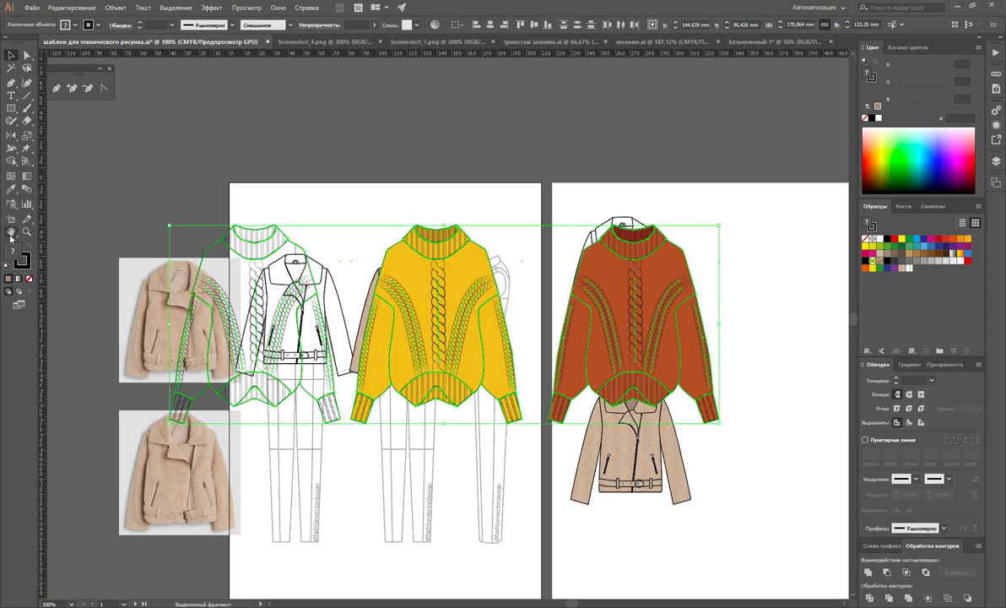
Scale the pasted sweaters uniformly to 80%, including strokes and effects
{"action": "double_click", "coordinate": [28, 135]}
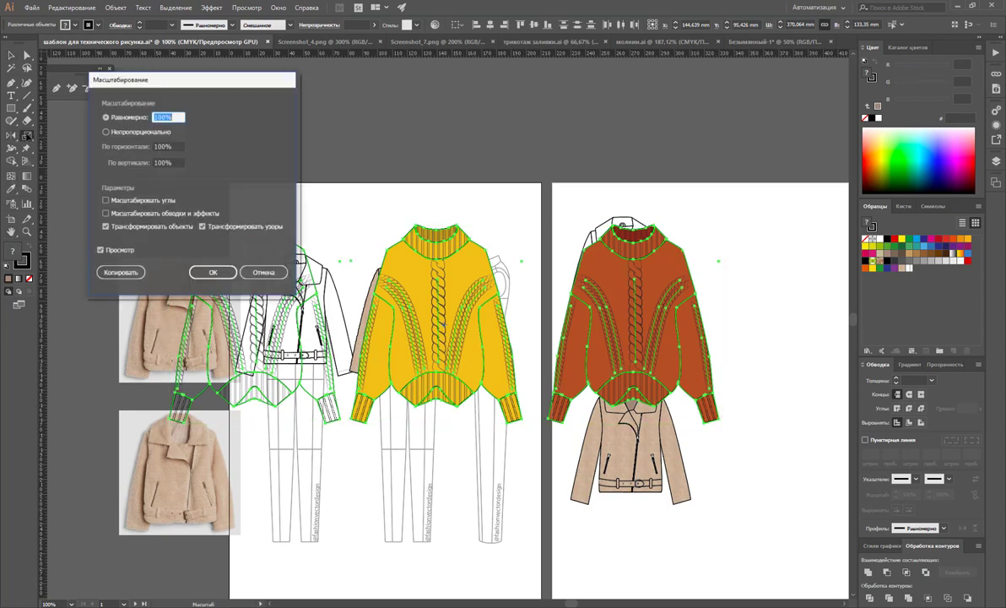
{"action": "left_click", "coordinate": [108, 214]}
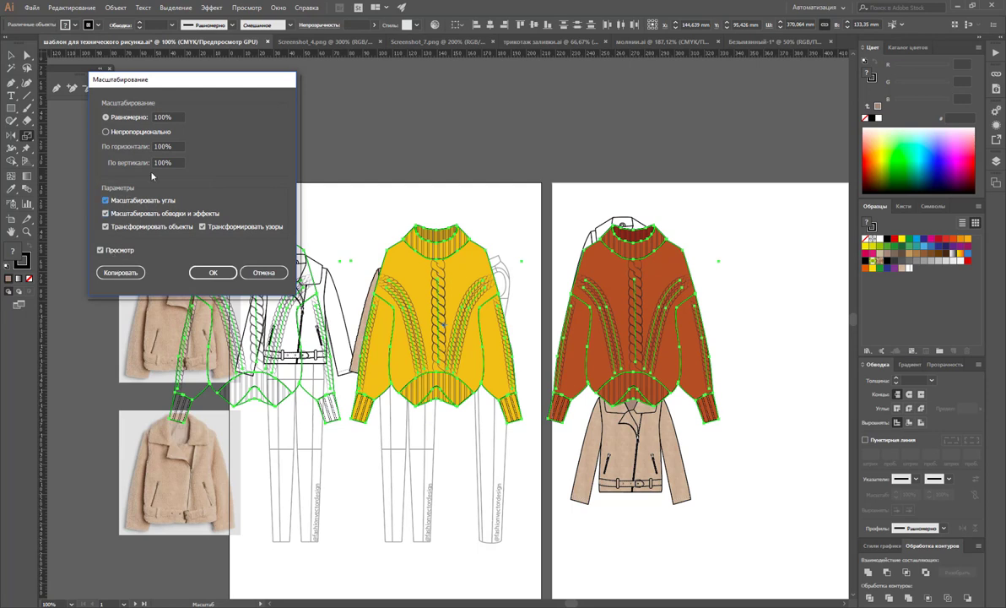
{"action": "left_click", "coordinate": [106, 118]}
{"action": "type", "text": "80"}
{"action": "left_click", "coordinate": [112, 248]}
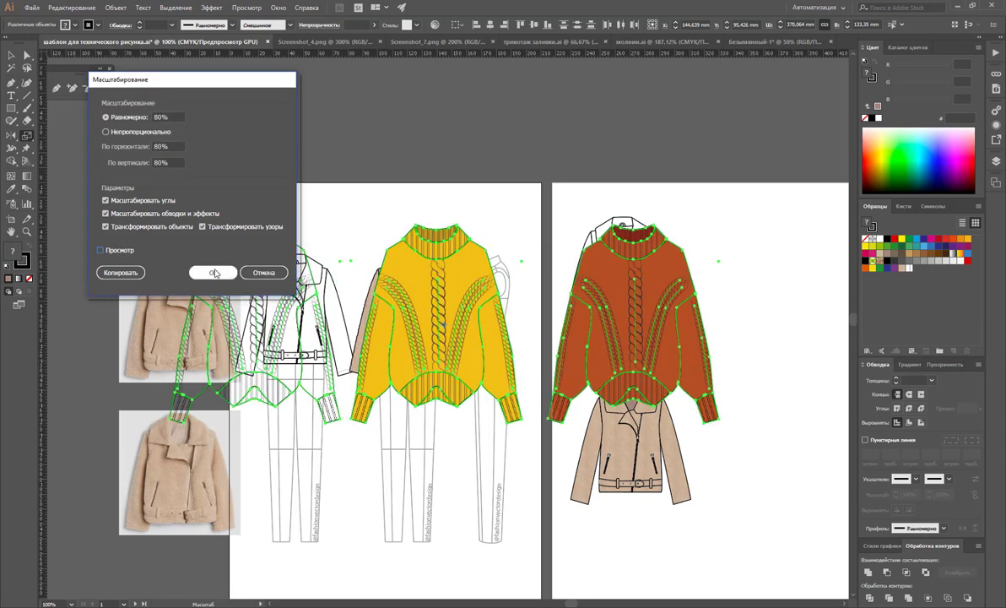
{"action": "left_click", "coordinate": [214, 273]}
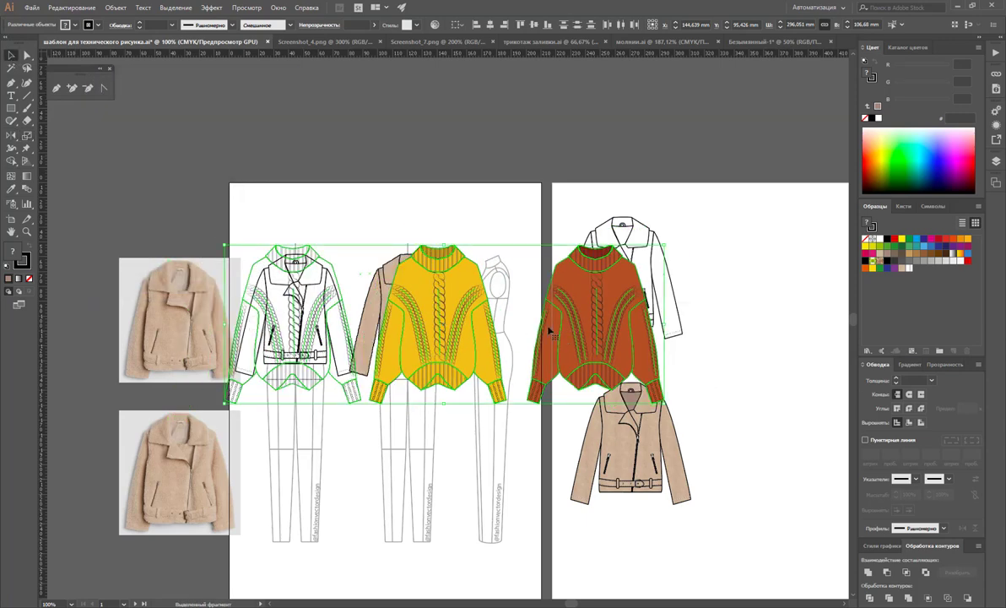
Move the sweaters above the jacket sketches, scale them to 80% again, and nudge them into place
{"action": "mouse_move", "coordinate": [549, 331]}
{"action": "left_mouse_down"}
{"action": "mouse_move", "coordinate": [629, 142]}
{"action": "mouse_move", "coordinate": [445, 190]}
{"action": "left_mouse_up"}
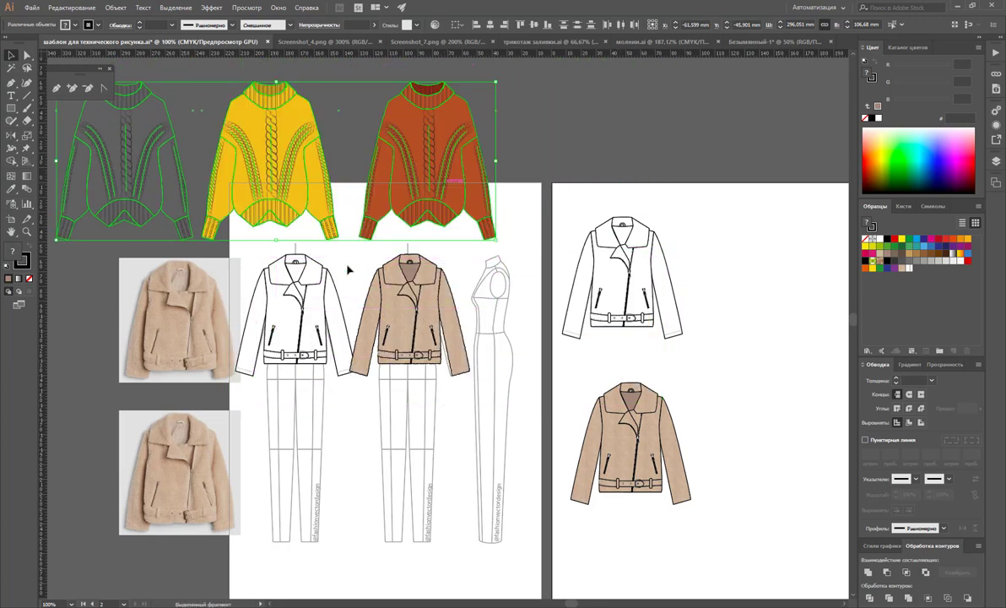
{"action": "scroll", "coordinate": [314, 223], "scroll_direction": "up", "scroll_amount": 1}
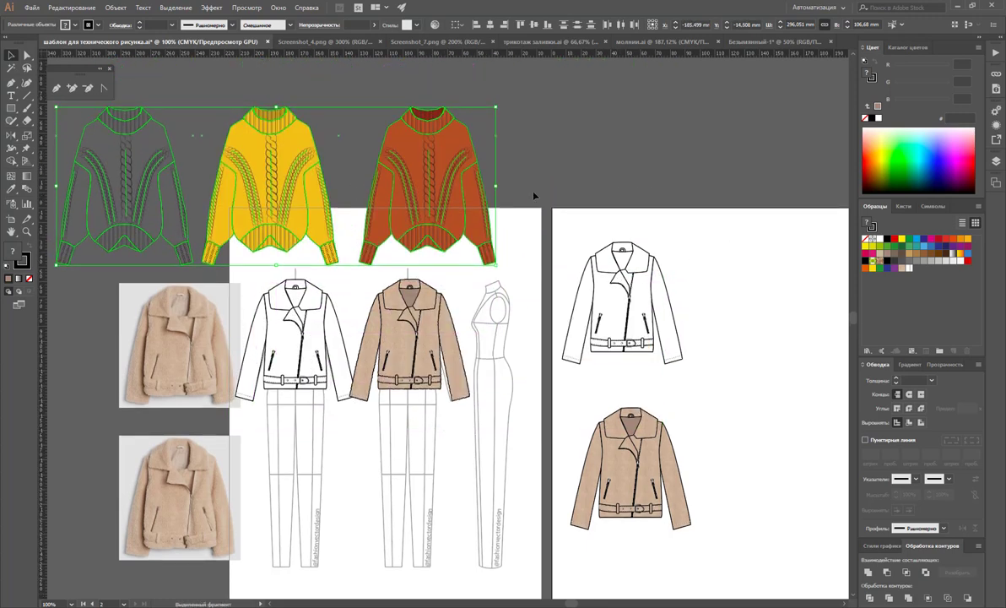
{"action": "left_click", "coordinate": [533, 139]}
{"action": "mouse_move", "coordinate": [527, 210]}
{"action": "left_mouse_down"}
{"action": "mouse_move", "coordinate": [202, 263]}
{"action": "mouse_move", "coordinate": [72, 251]}
{"action": "left_mouse_up"}
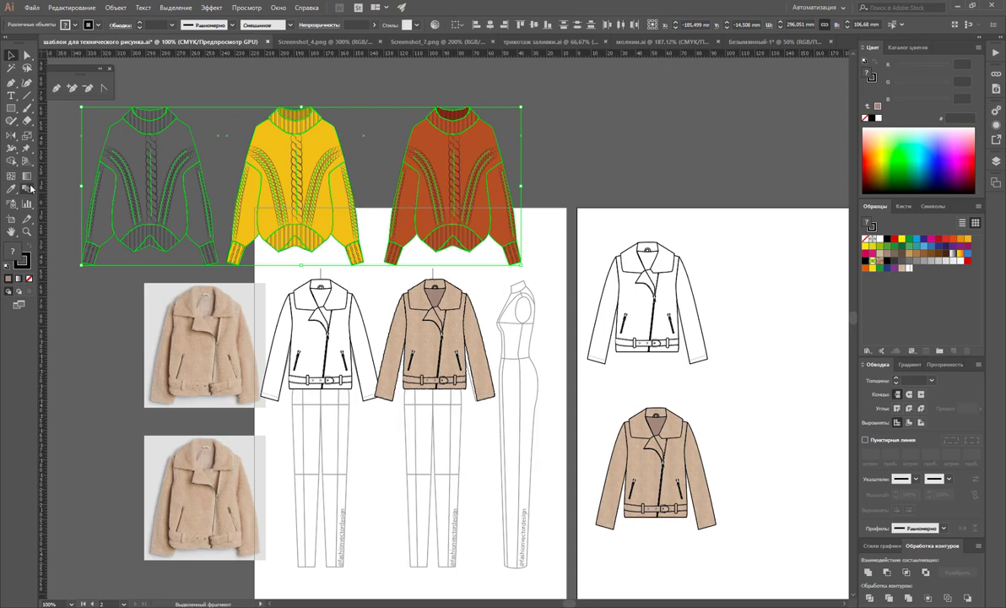
{"action": "double_click", "coordinate": [26, 135]}
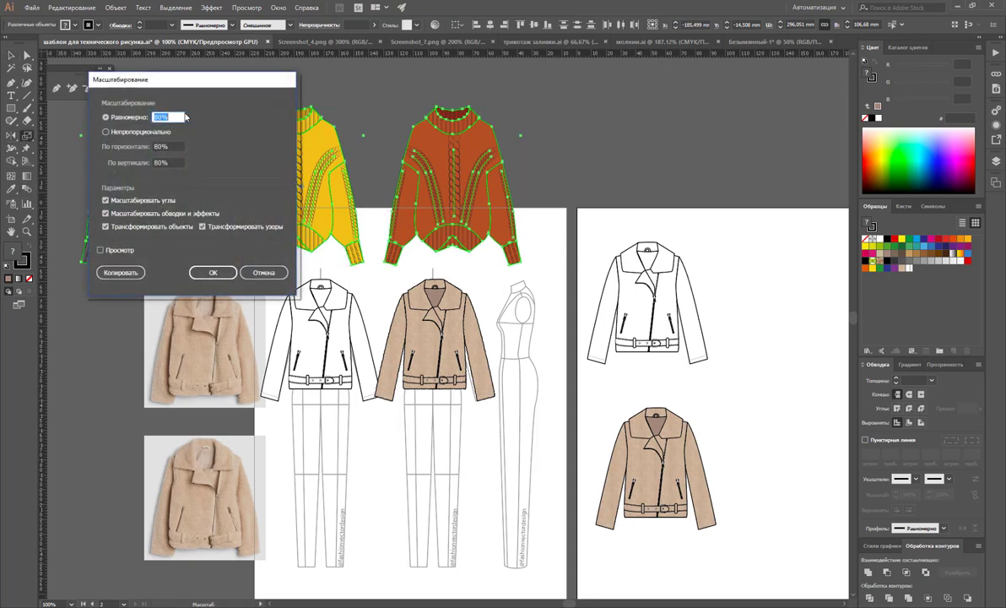
{"action": "left_click", "coordinate": [213, 272]}
{"action": "key", "text": "v"}
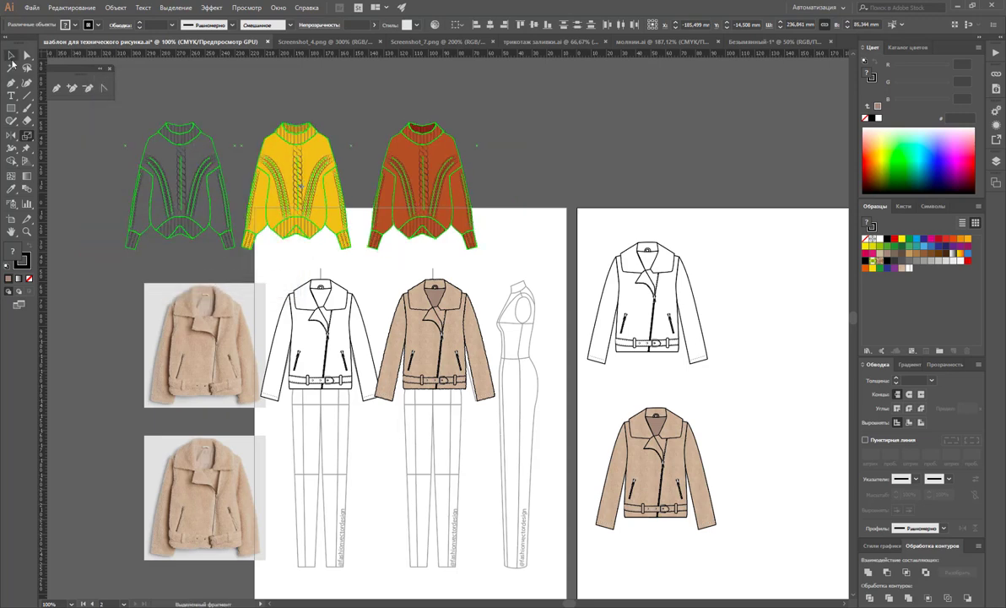
{"action": "left_click_drag", "start_coordinate": [438, 219], "coordinate": [452, 234]}
Drag the left artboard's top-left corner up to enclose the sweaters, then zoom in
{"action": "key", "text": "shift+o"}
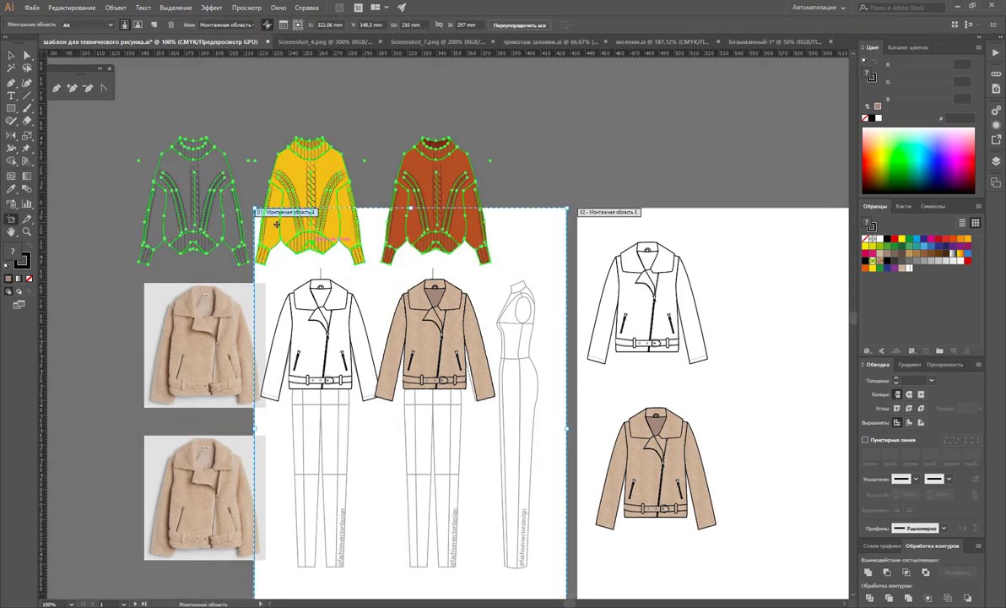
{"action": "left_click_drag", "start_coordinate": [255, 208], "coordinate": [116, 121]}
{"action": "left_click", "coordinate": [10, 53]}
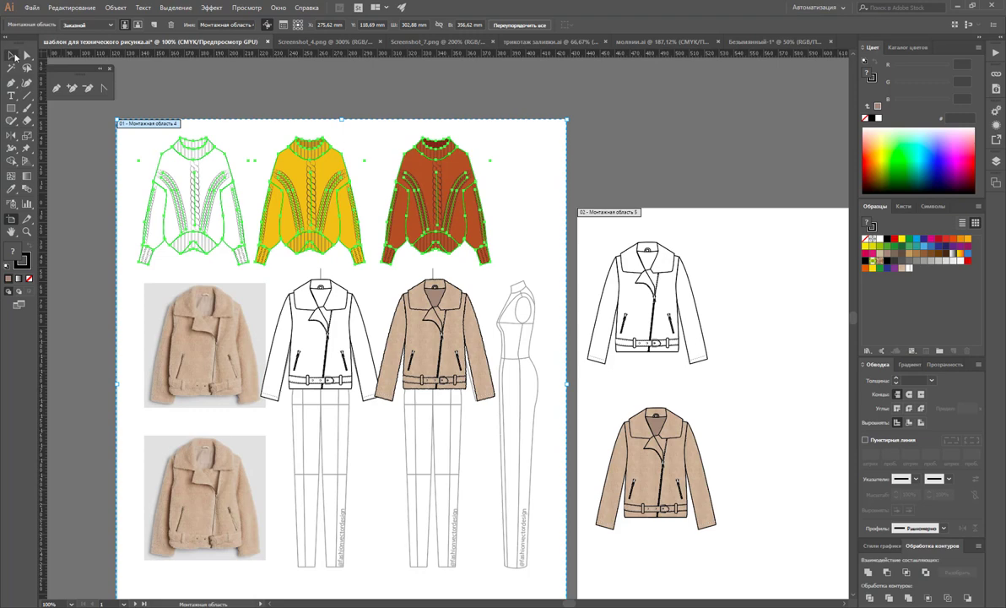
{"action": "left_click", "coordinate": [292, 85]}
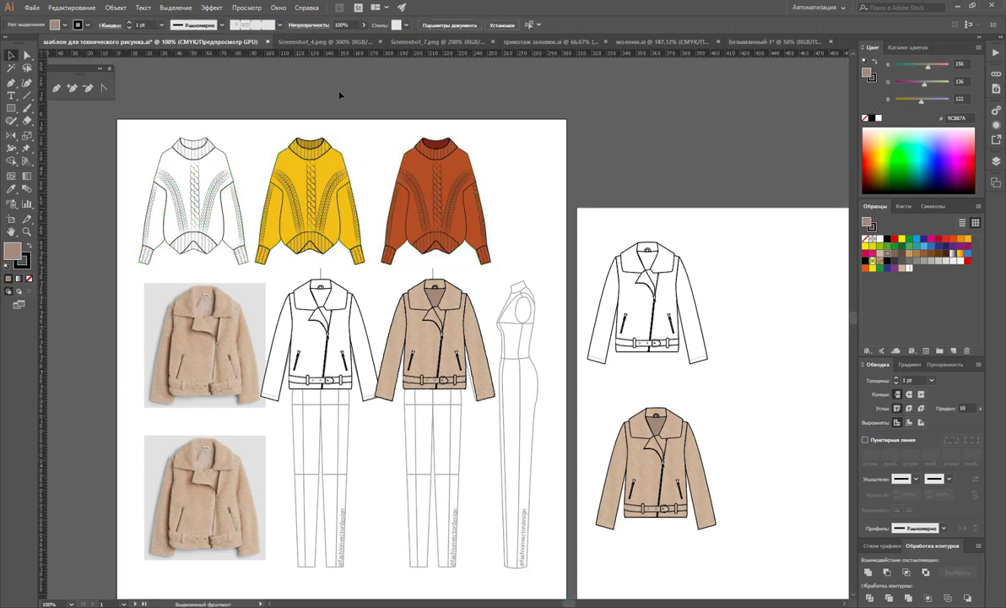
{"action": "left_click", "coordinate": [26, 230]}
{"action": "left_click", "coordinate": [334, 280]}
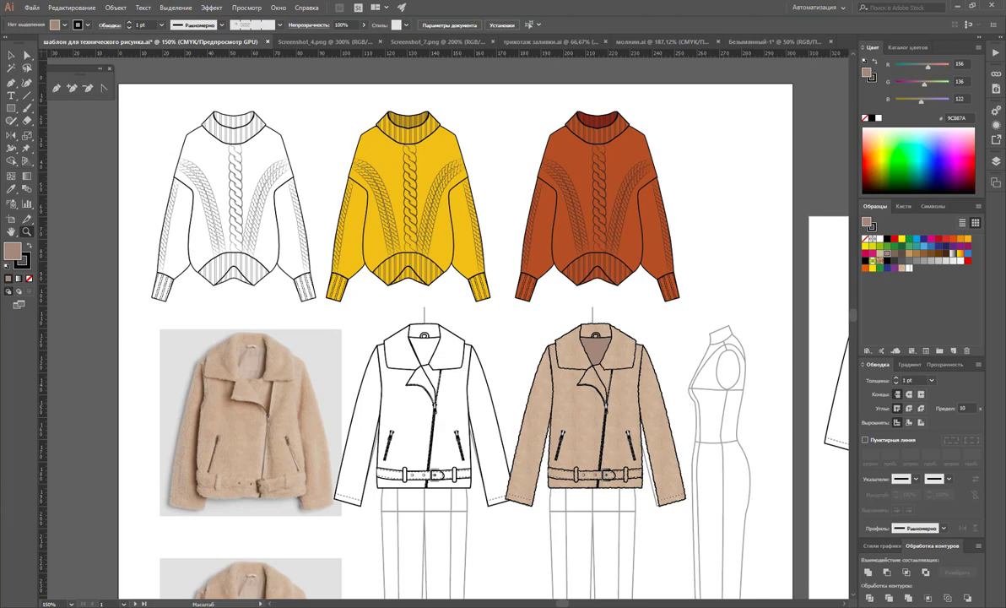
{"action": "scroll", "coordinate": [439, 338], "scroll_direction": "right", "scroll_amount": 1}
{"action": "scroll", "coordinate": [779, 557], "scroll_direction": "right", "scroll_amount": 1}
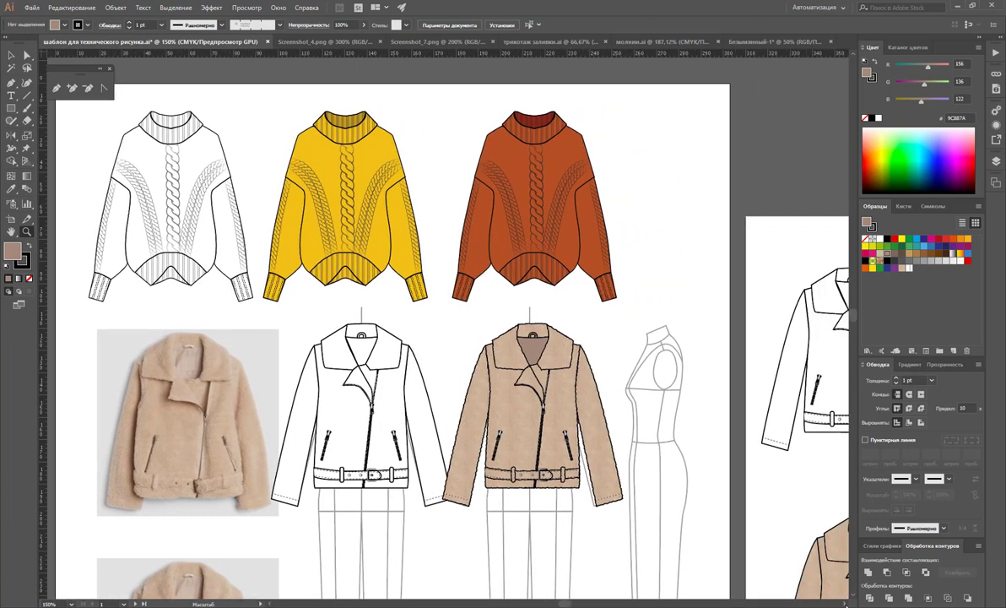
{"action": "scroll", "coordinate": [778, 556], "scroll_direction": "right", "scroll_amount": 1}
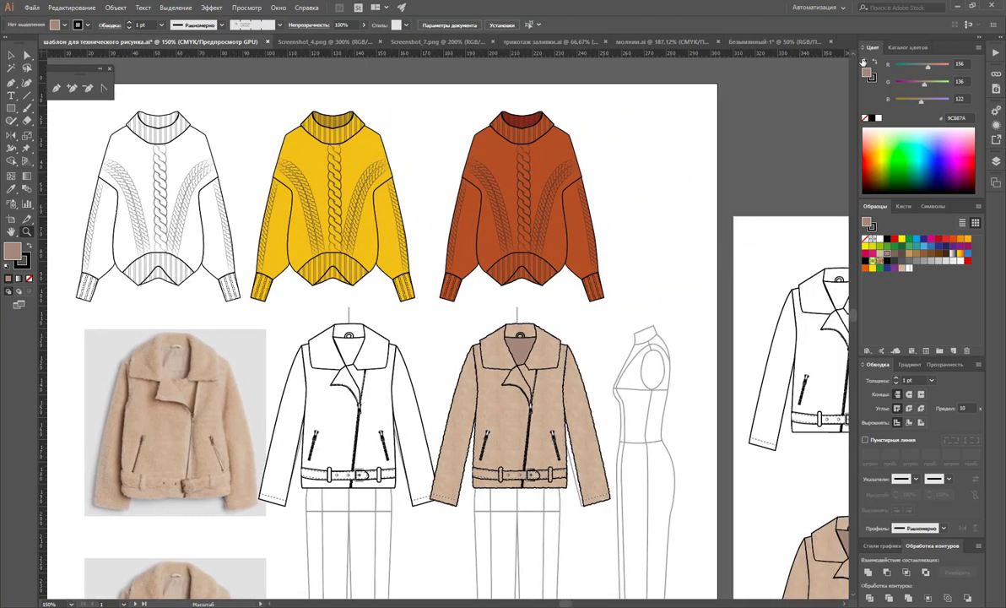
{"action": "scroll", "coordinate": [852, 55], "scroll_direction": "up", "scroll_amount": 1}
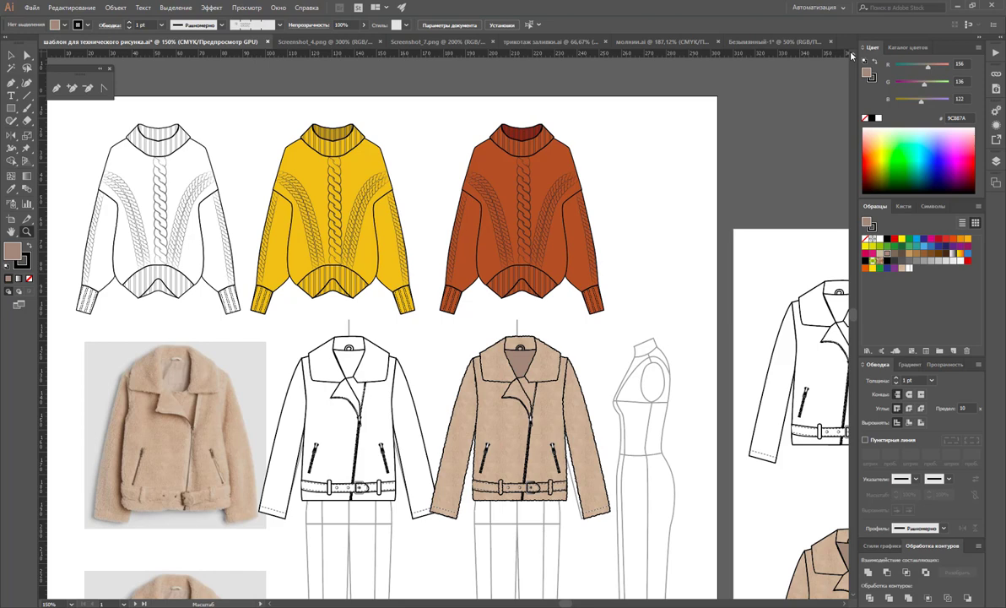
{"action": "left_click", "coordinate": [455, 399]}
{"action": "left_click", "coordinate": [394, 264]}
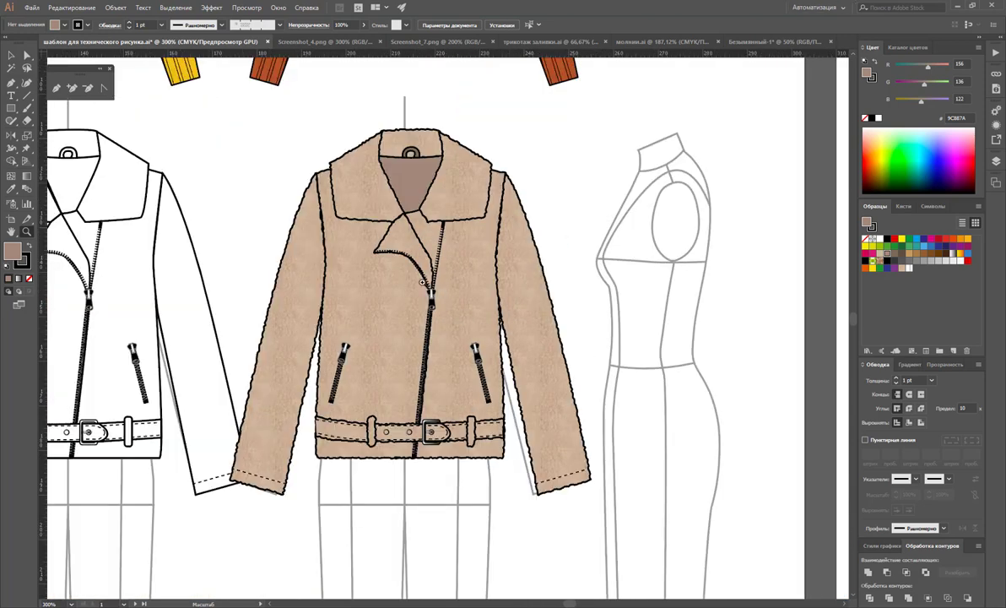
{"action": "left_click", "coordinate": [422, 282]}
{"action": "left_click", "coordinate": [404, 291]}
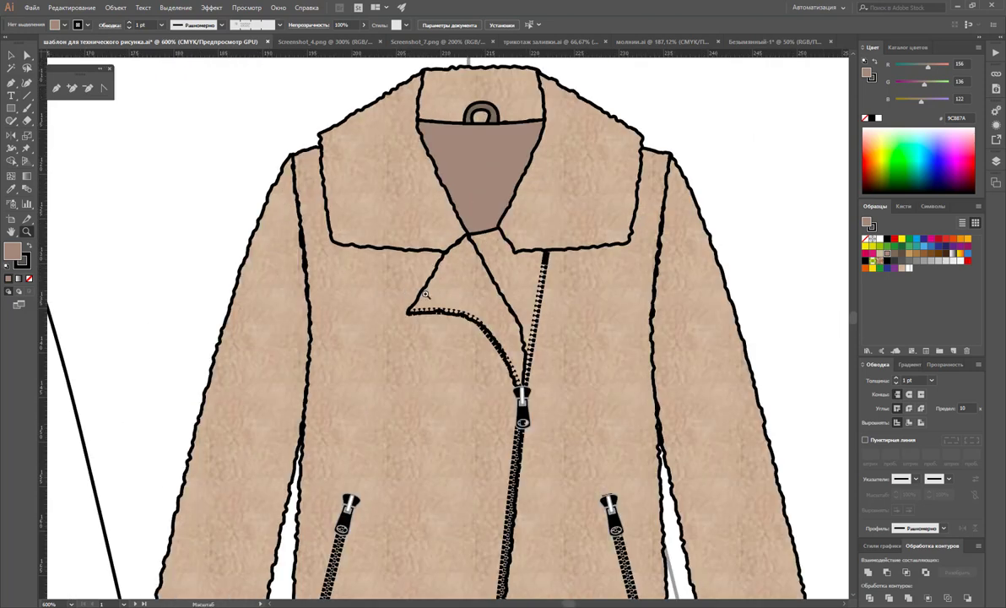
{"action": "left_click", "coordinate": [426, 294]}
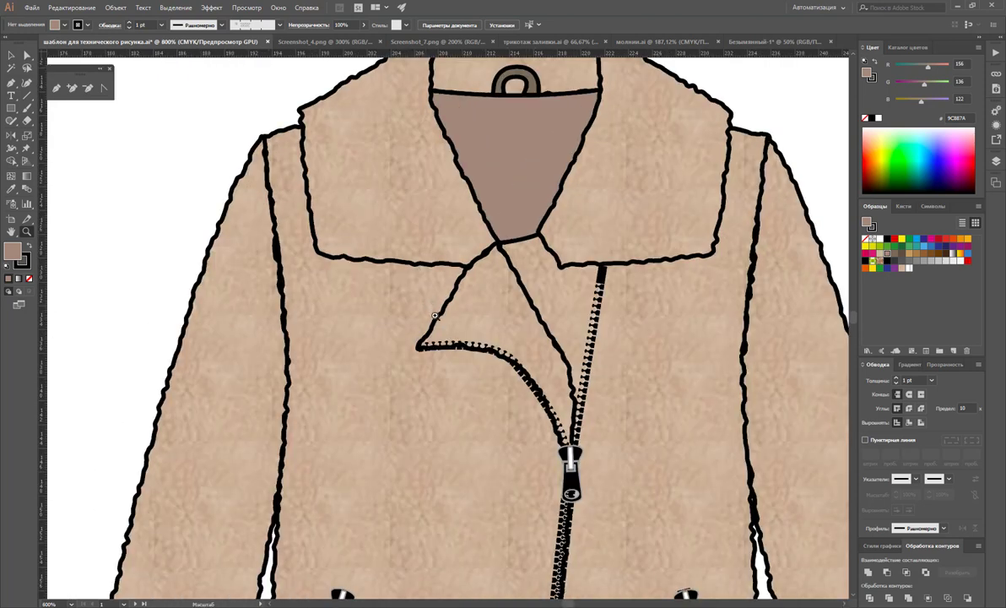
{"action": "left_click", "coordinate": [377, 187], "text": "alt"}
{"action": "left_click", "coordinate": [433, 253], "text": "alt"}
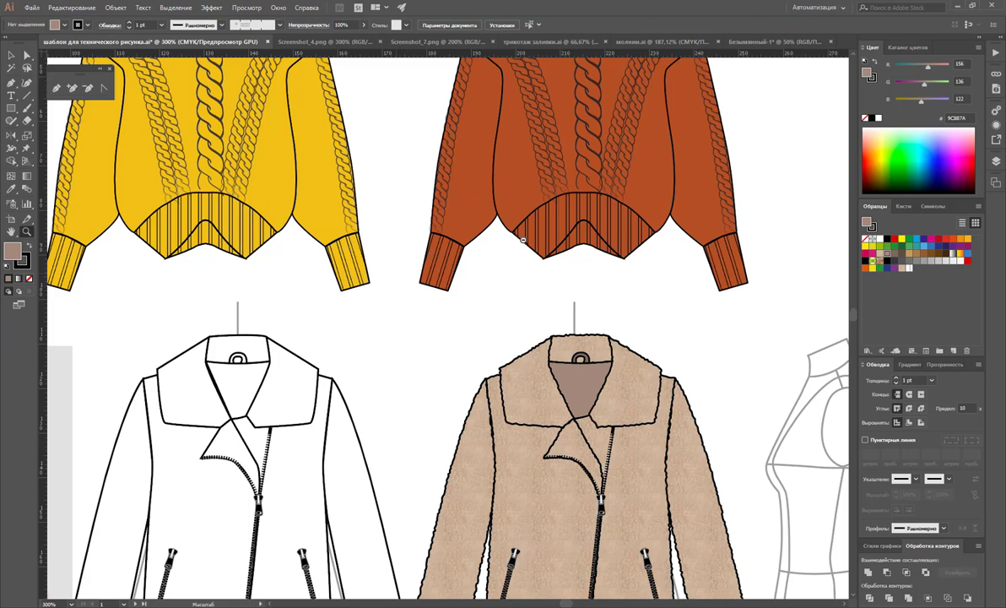
{"action": "left_click", "coordinate": [500, 284], "text": "alt"}
{"action": "left_click", "coordinate": [308, 319], "text": "alt"}
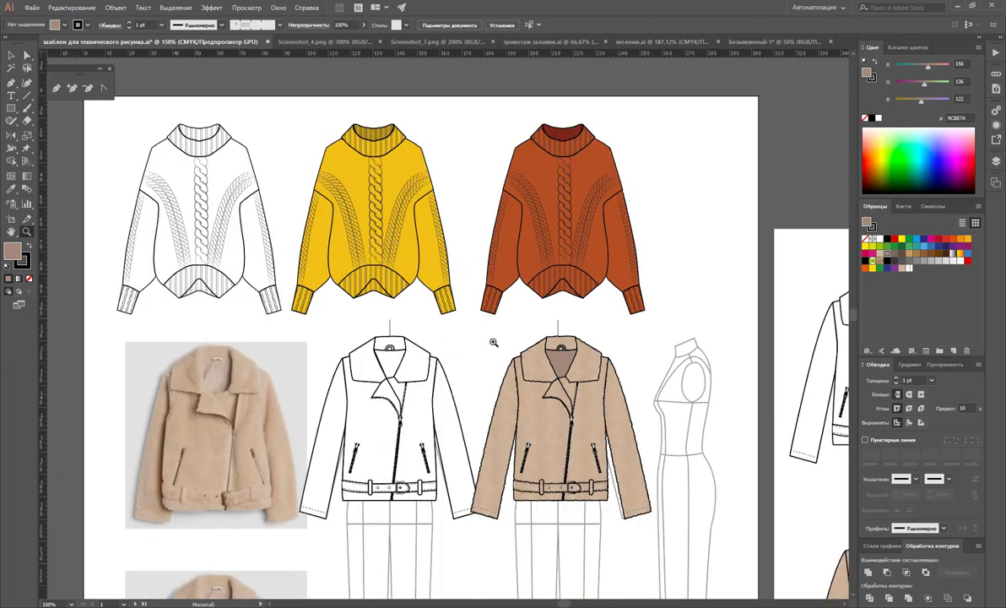
{"action": "left_click", "coordinate": [538, 320], "text": "alt"}
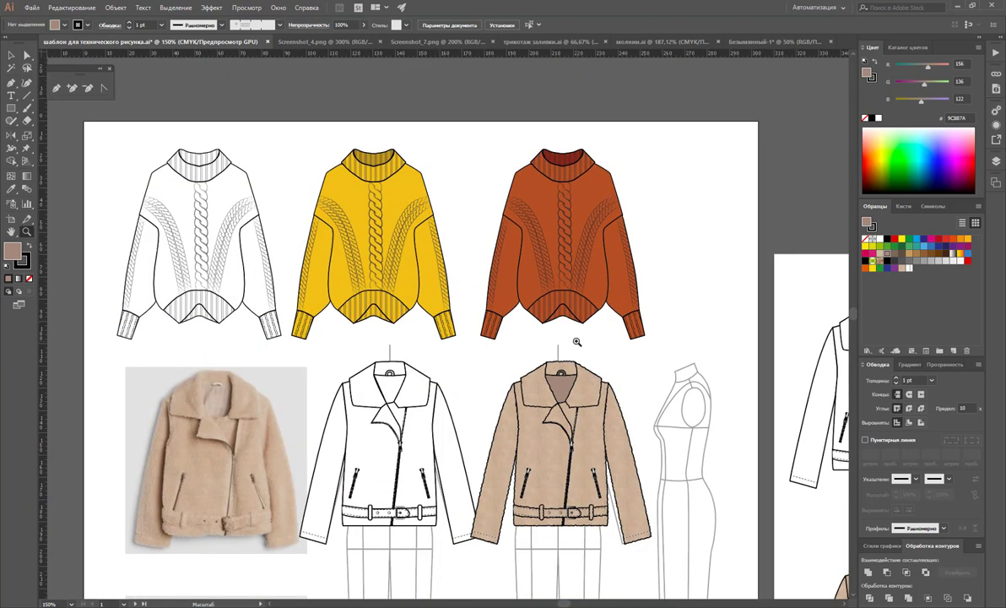
{"action": "left_click", "coordinate": [843, 605]}
{"action": "left_click", "coordinate": [843, 605]}
{"action": "left_click", "coordinate": [842, 605]}
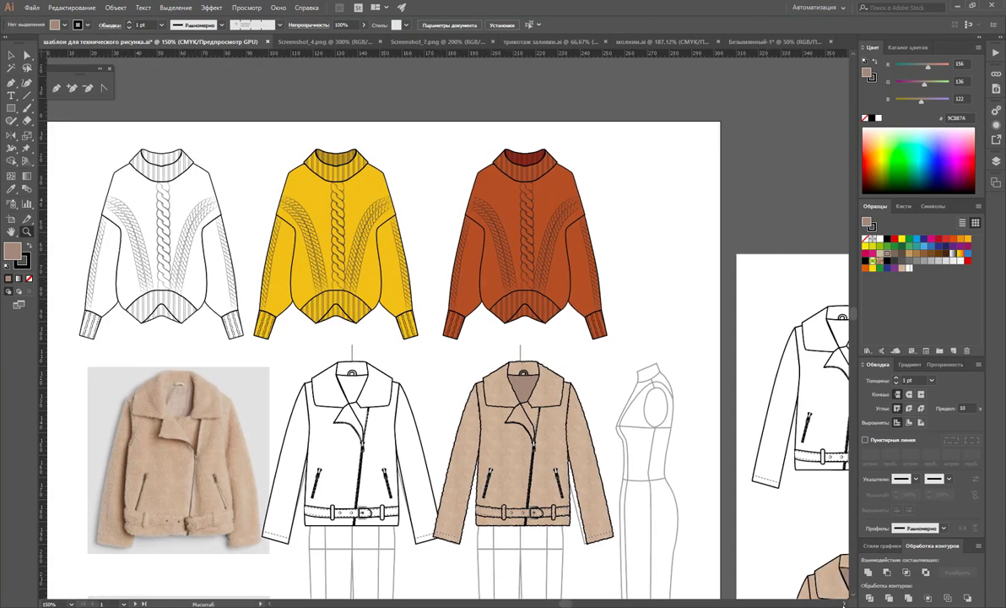
{"action": "left_click", "coordinate": [842, 605]}
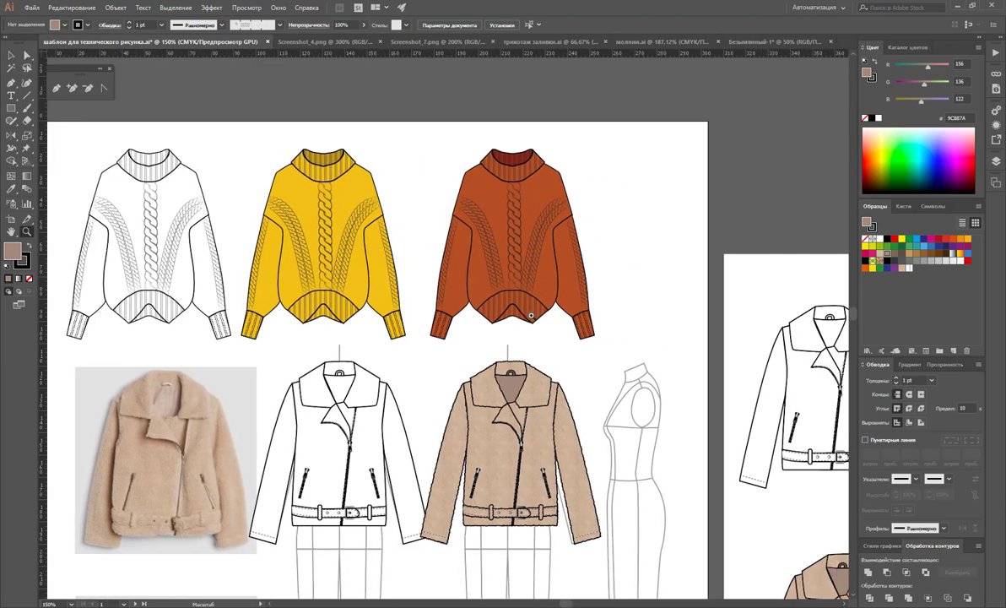